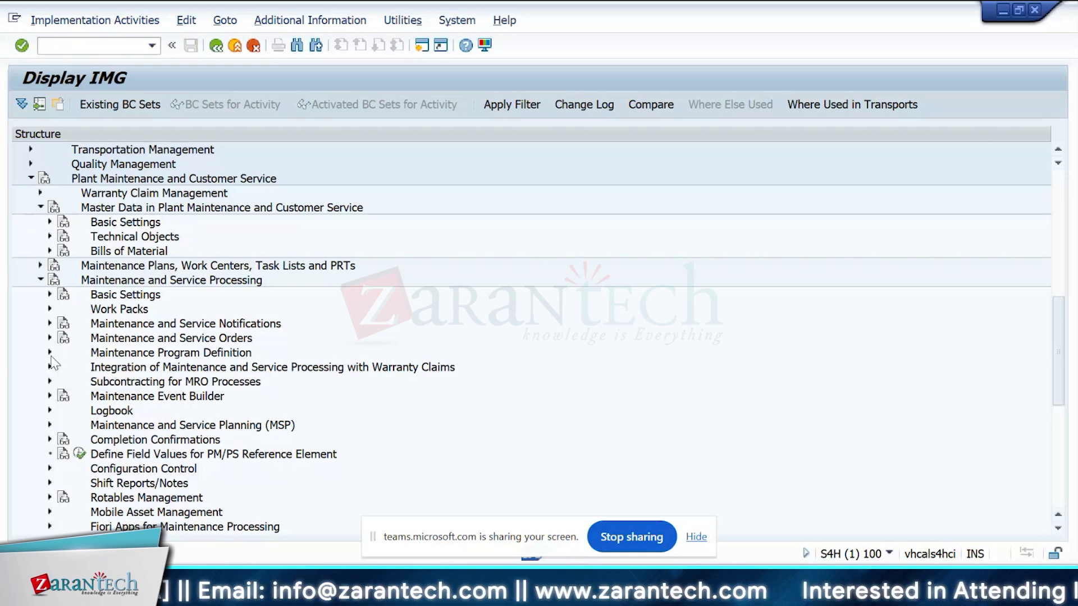
# - Review the Procurement customizing for account assignment category and document type of purchase requisitions under maintenance and service order types
pyautogui.hotkey('alt', 'Tab')
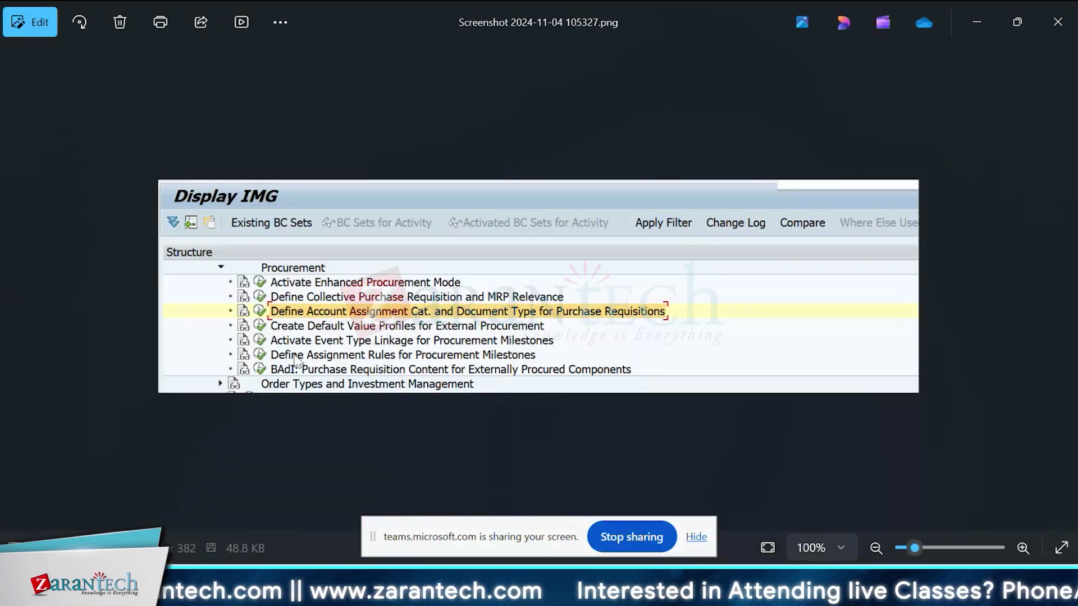
pyautogui.hotkey('alt', 'Tab')
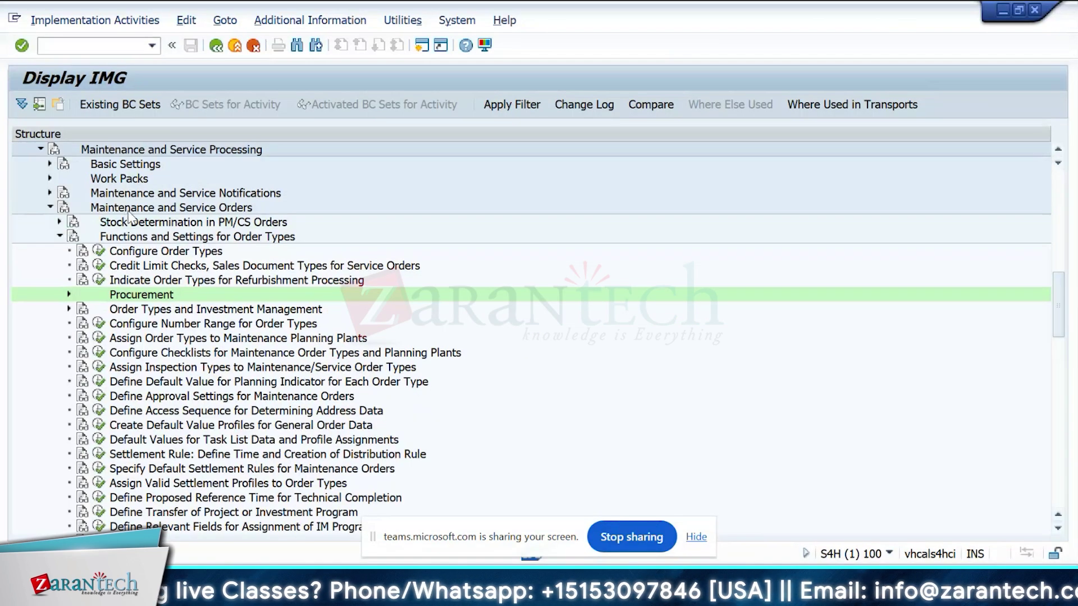
pyautogui.click(68, 294)
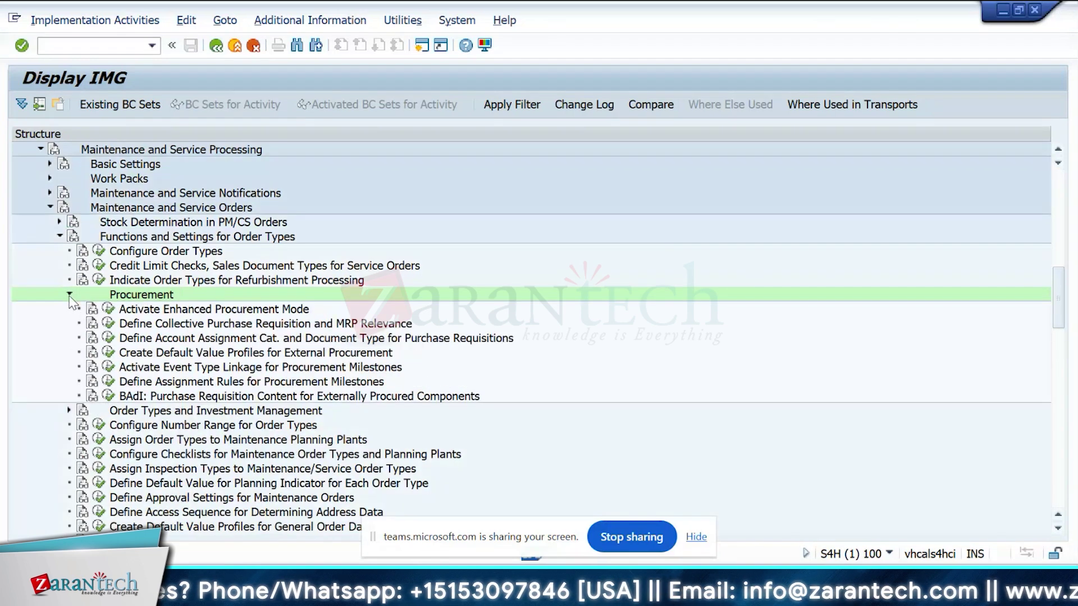
pyautogui.click(108, 338)
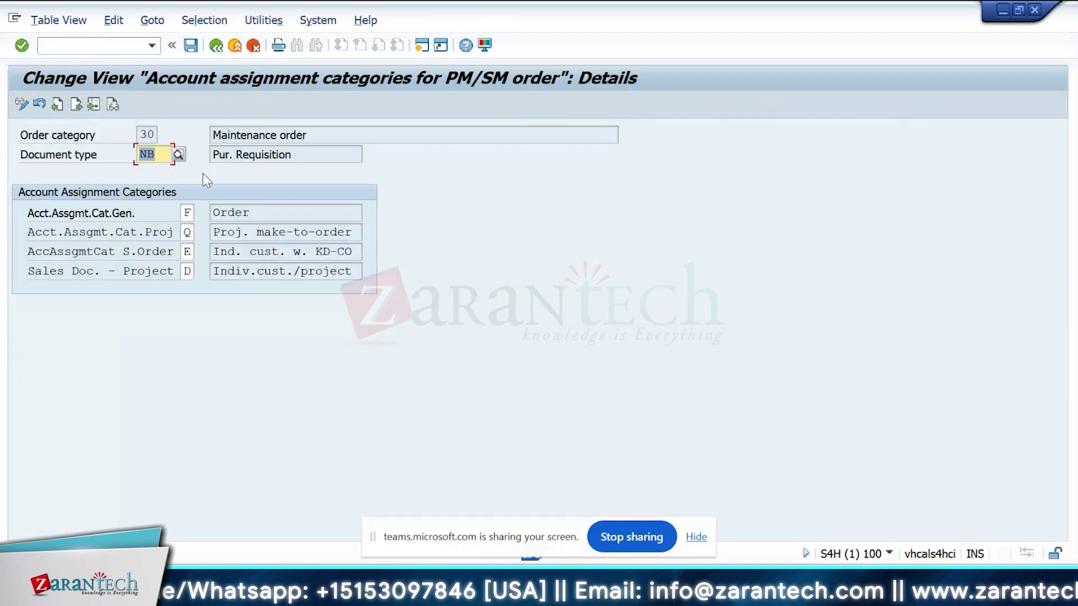
pyautogui.click(166, 157)
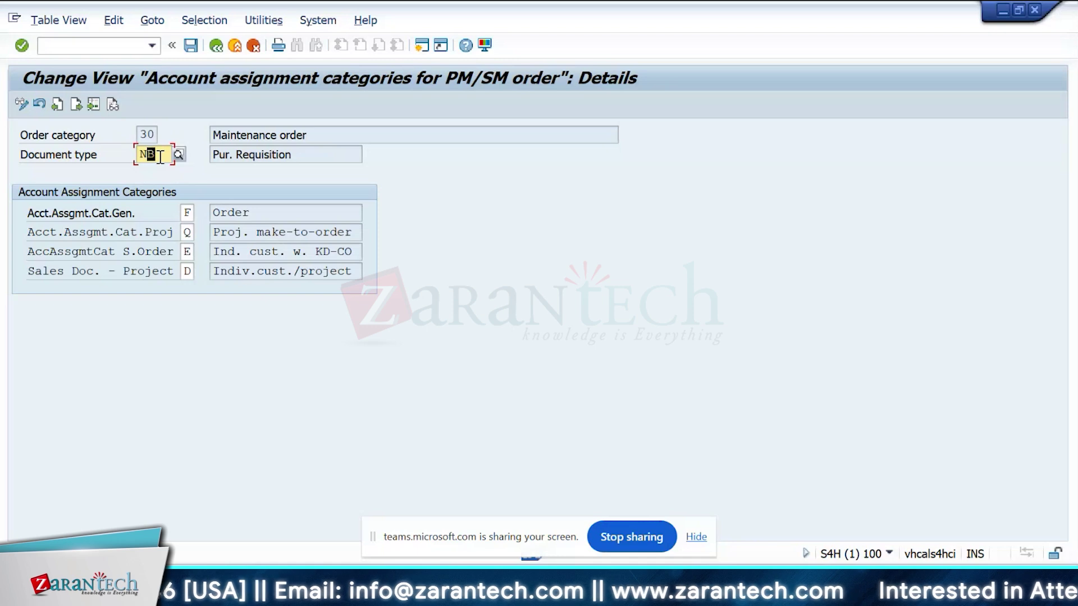
pyautogui.click(216, 45)
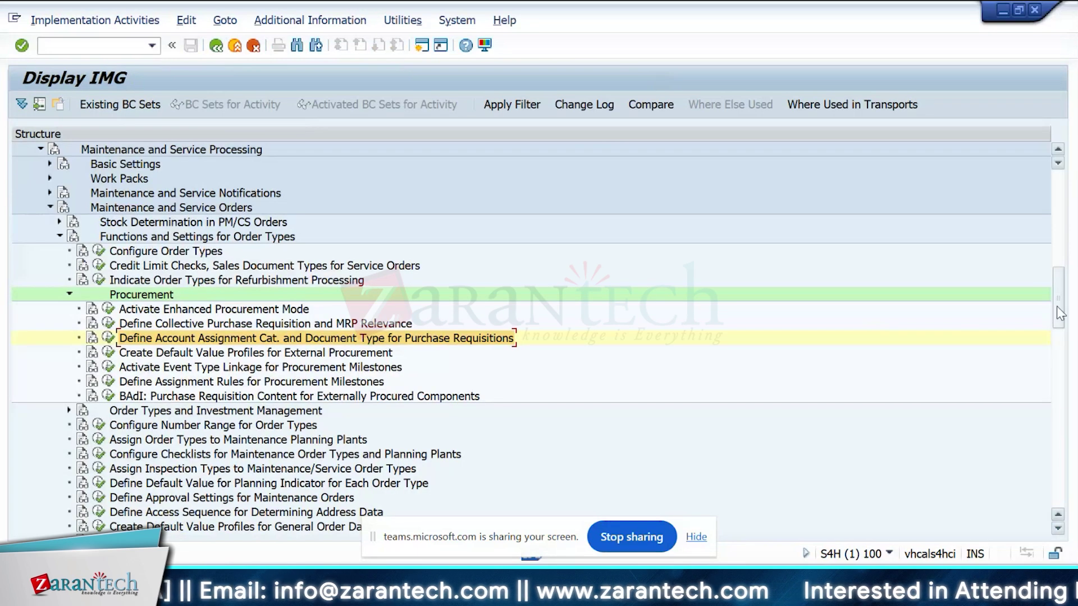
pyautogui.moveTo(1059, 305); pyautogui.dragTo(1060, 300)
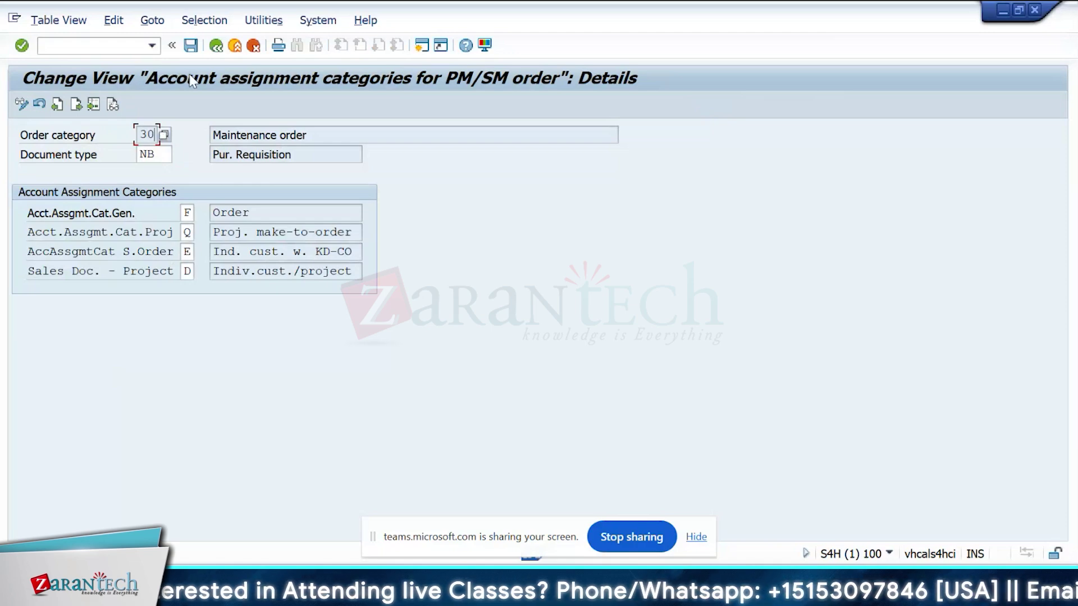
pyautogui.click(215, 46)
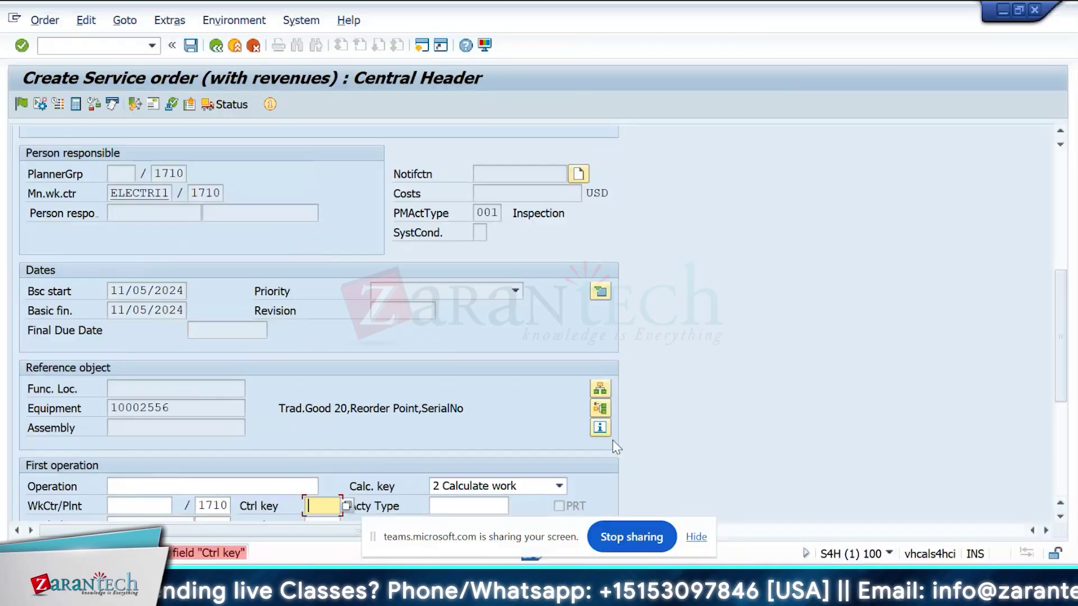
# - Set the service order's first-operation control key to SM01 and enter the operation 0010 short text "Test for External Service"
pyautogui.write('sm01')
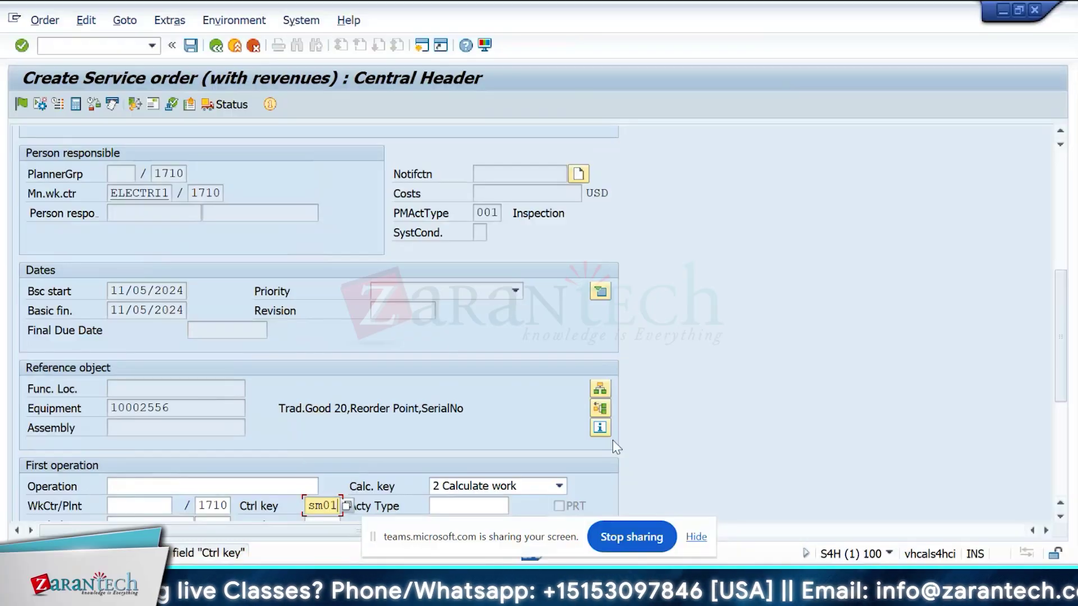
pyautogui.press('Return')
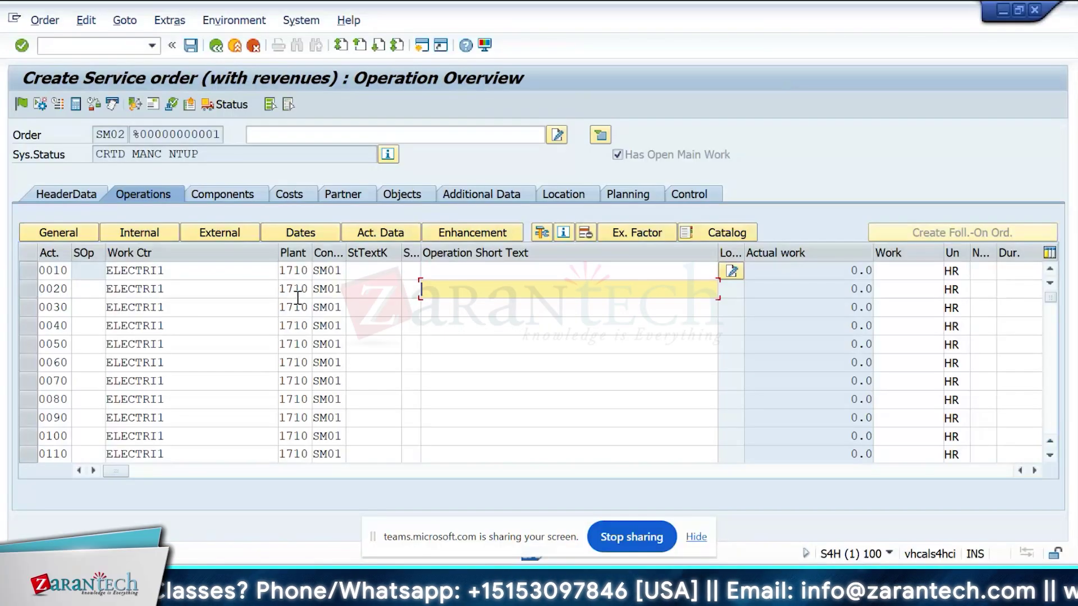
pyautogui.click(424, 271)
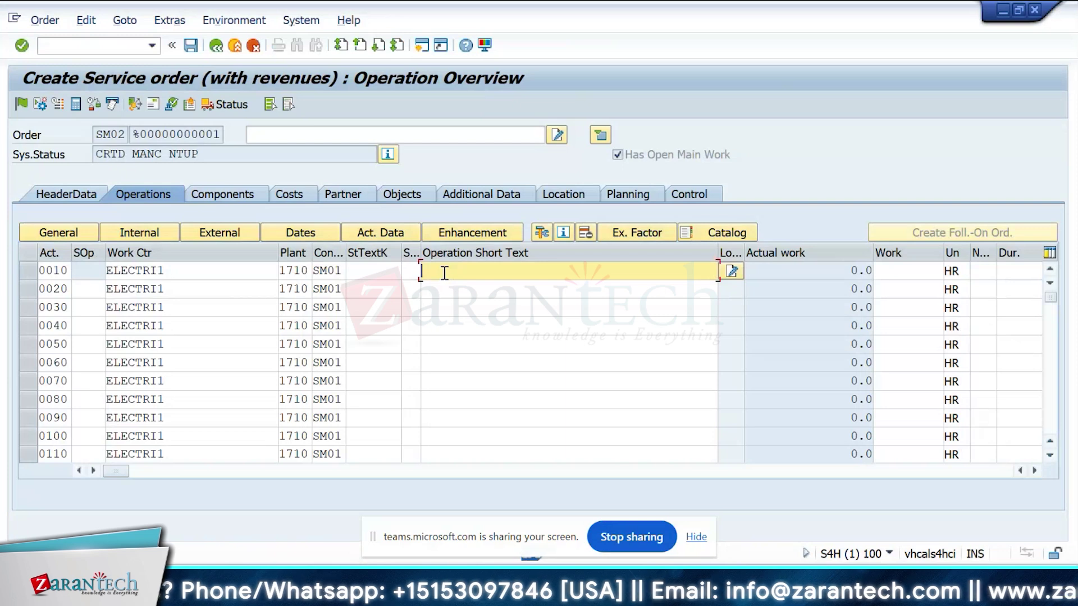
pyautogui.write('Test for External Service')
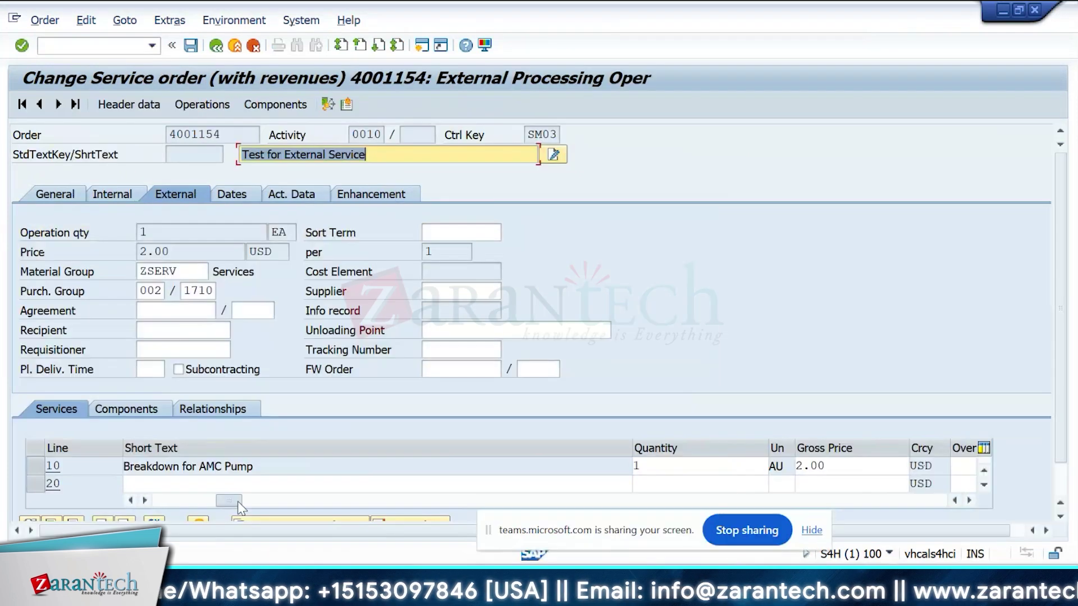
# - Return from the operation's external processing data to the overview and open transaction AC03 in a new session
pyautogui.moveTo(237, 501); pyautogui.dragTo(83, 487)
pyautogui.click(216, 52)
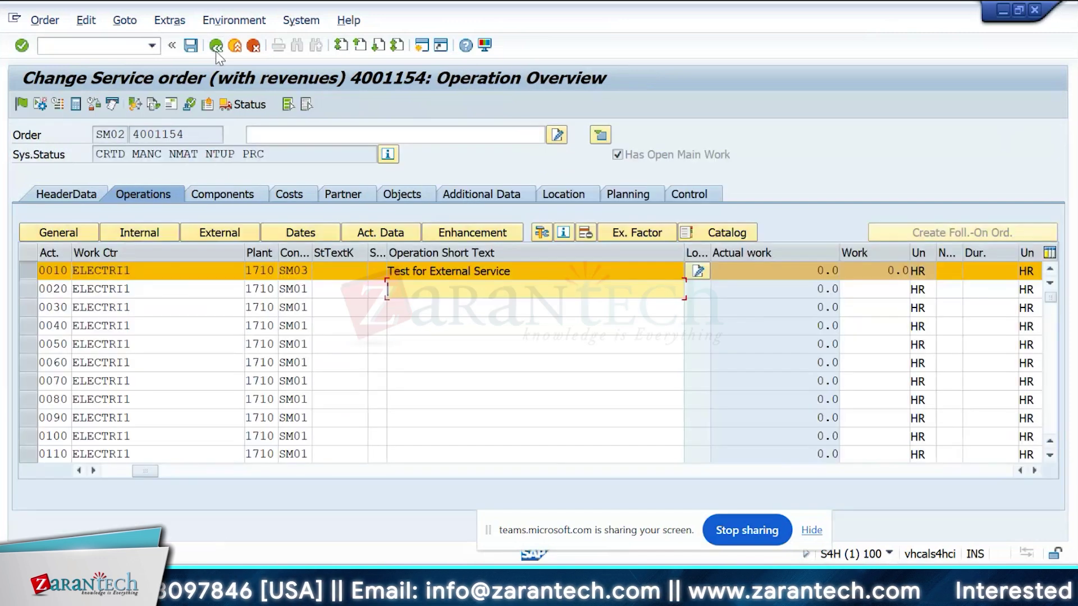
pyautogui.click(132, 47)
pyautogui.write('/oac03')
pyautogui.press('Return')
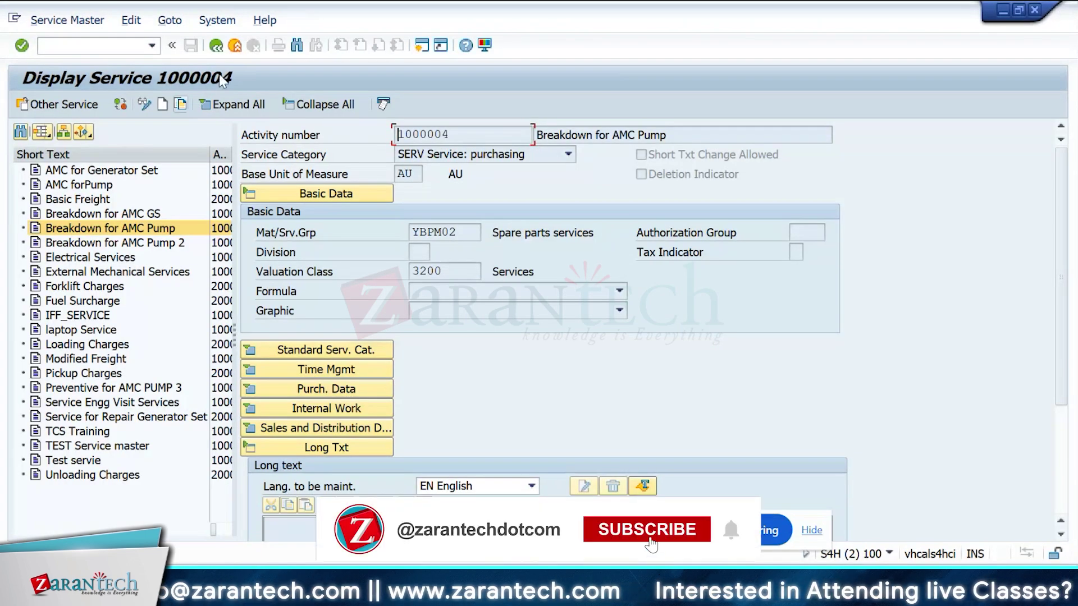
# - Start a new service master record with the short text "Test"
pyautogui.click(162, 104)
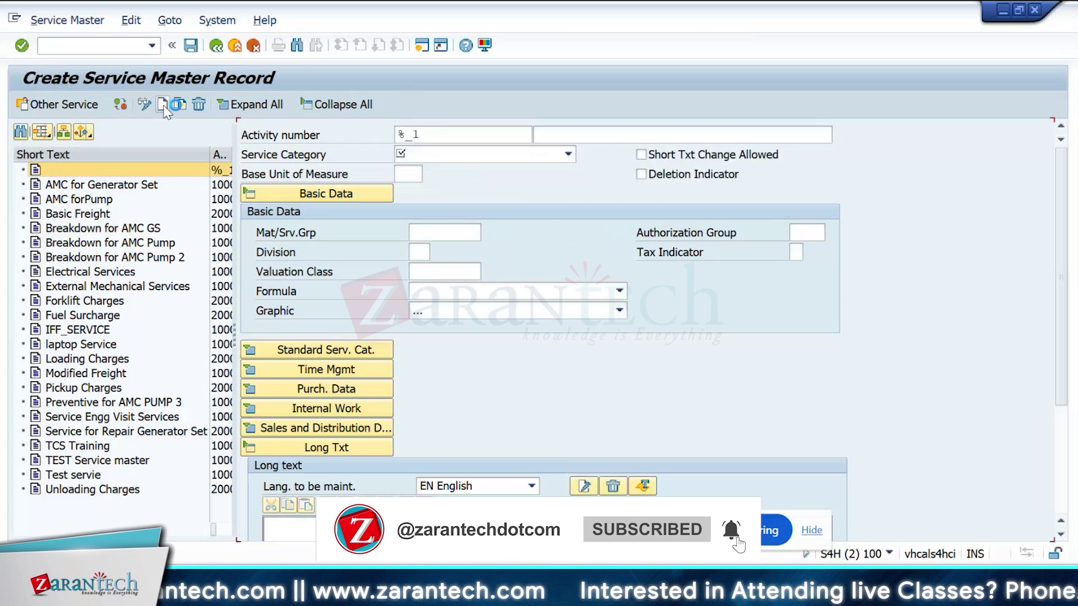
pyautogui.doubleClick(481, 135)
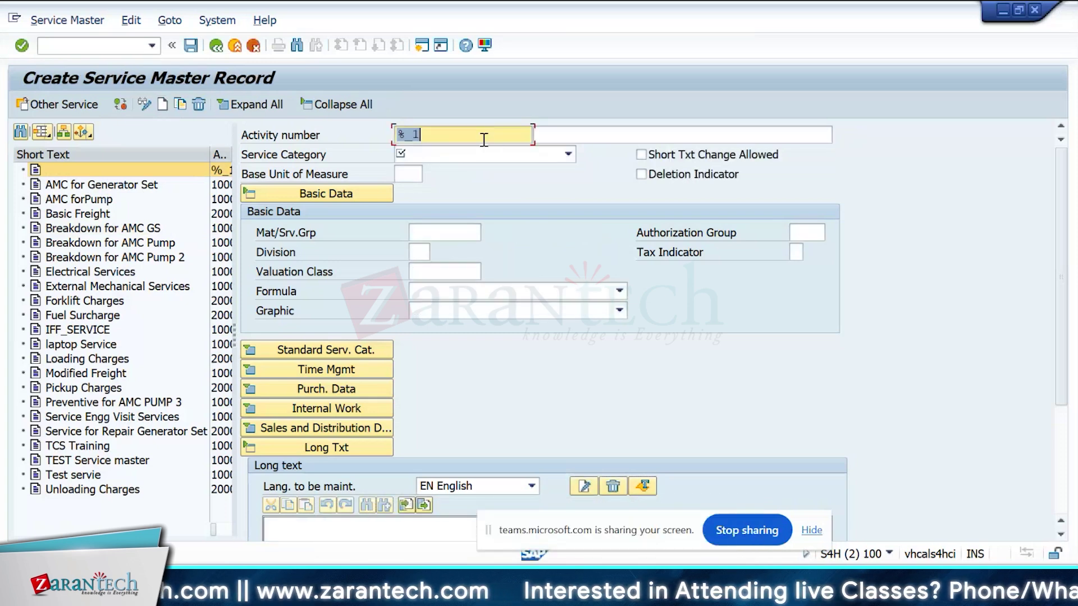
pyautogui.click(628, 132)
pyautogui.write('Tes')
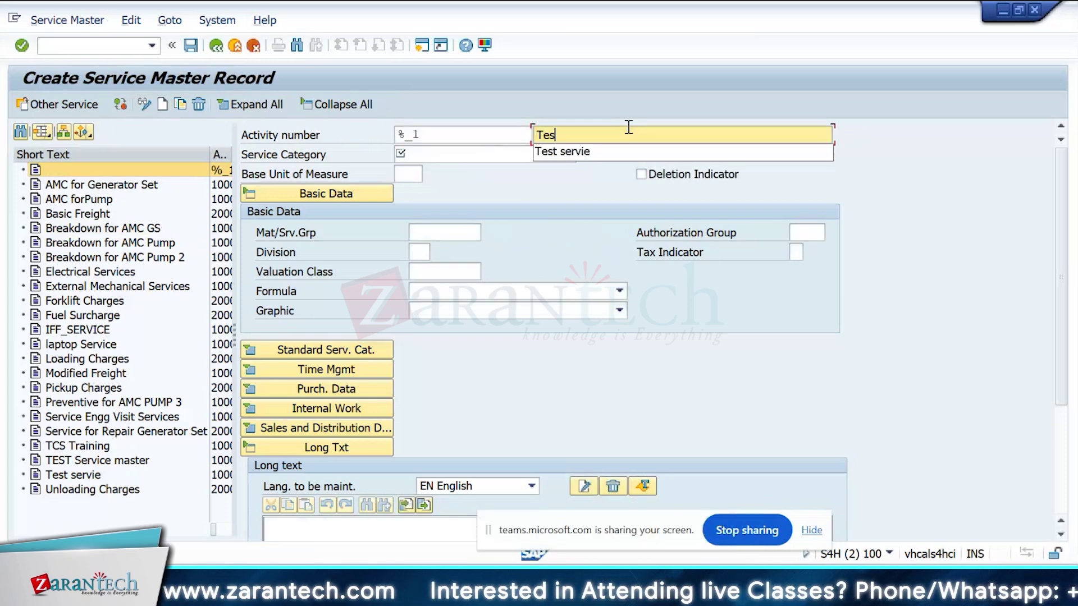
pyautogui.write('t')
pyautogui.press('Tab')
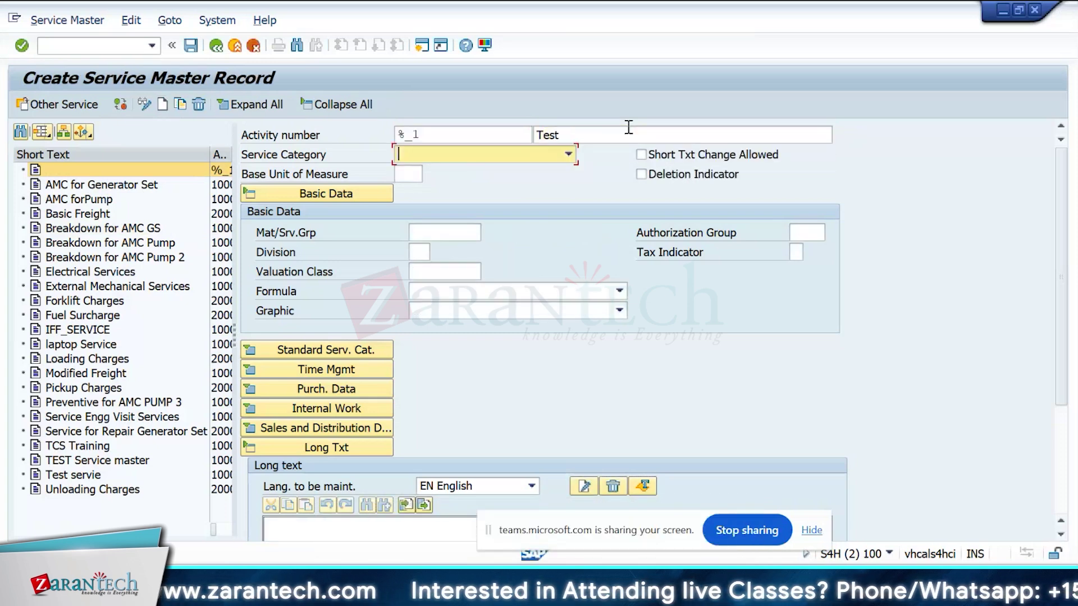
# - Set the service master's category to SERV Service: purchasing, its base unit to AU and its material/service group to ZSERV
pyautogui.click(544, 161)
pyautogui.click(432, 203)
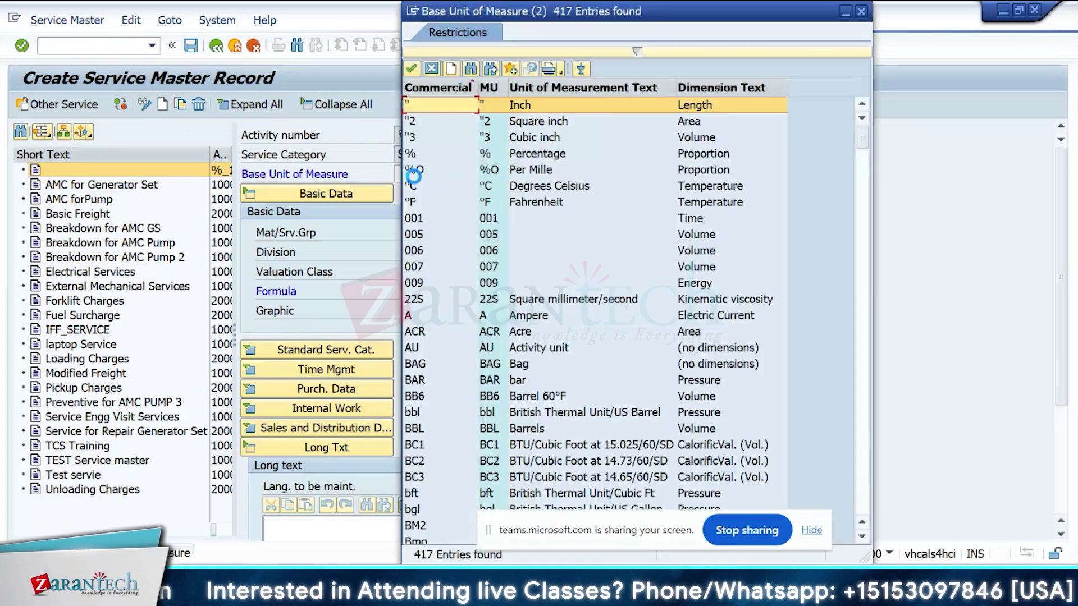
pyautogui.doubleClick(423, 260)
pyautogui.click(436, 238)
pyautogui.write('22009')
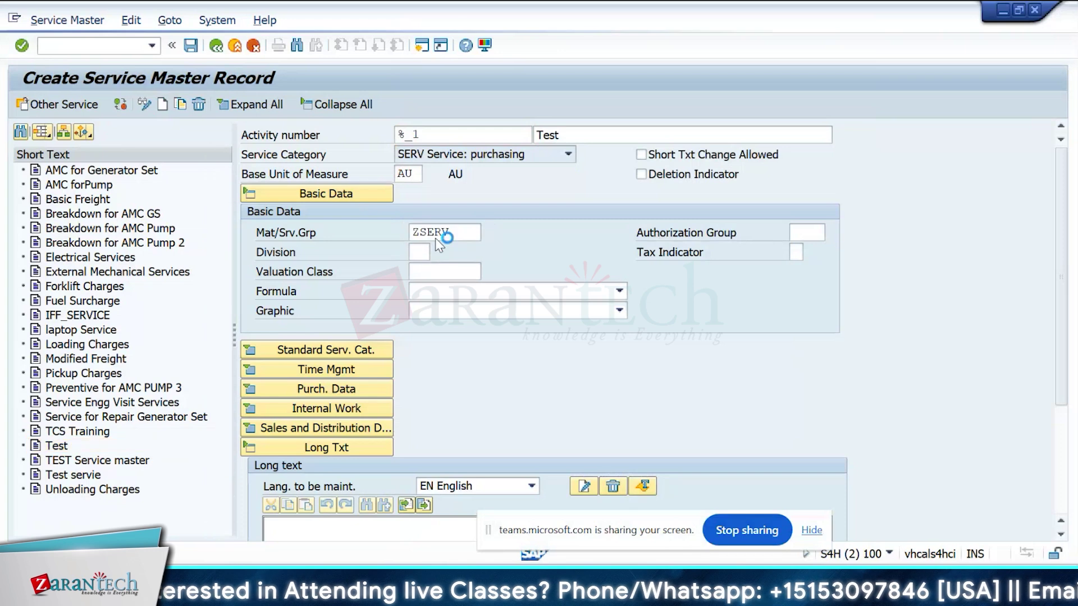
pyautogui.press('Return')
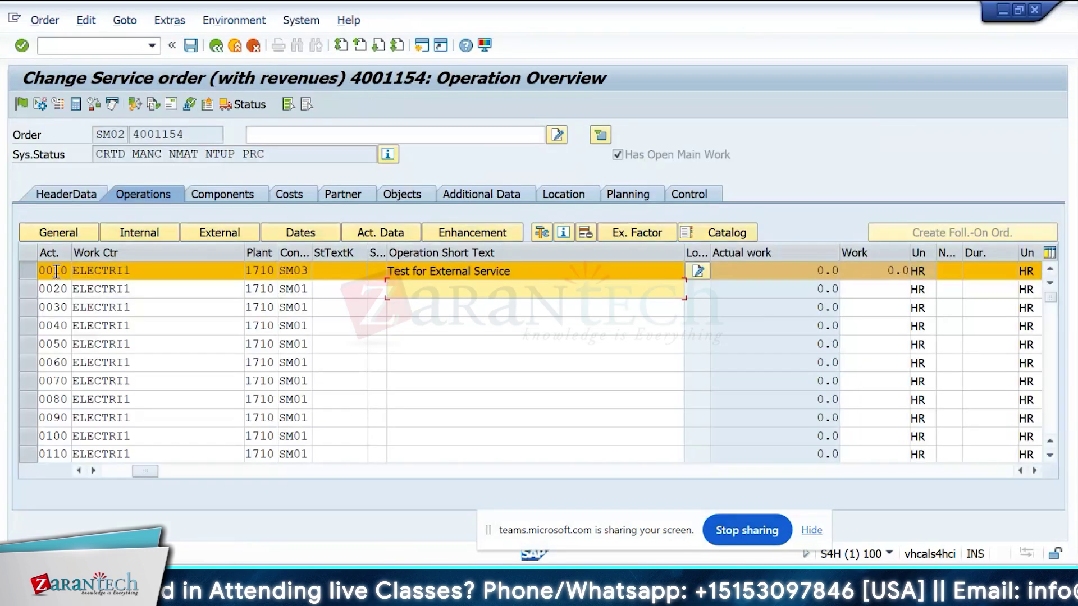
# - Open the external processing details of operation 0010 in the service order and save the order
pyautogui.doubleClick(56, 271)
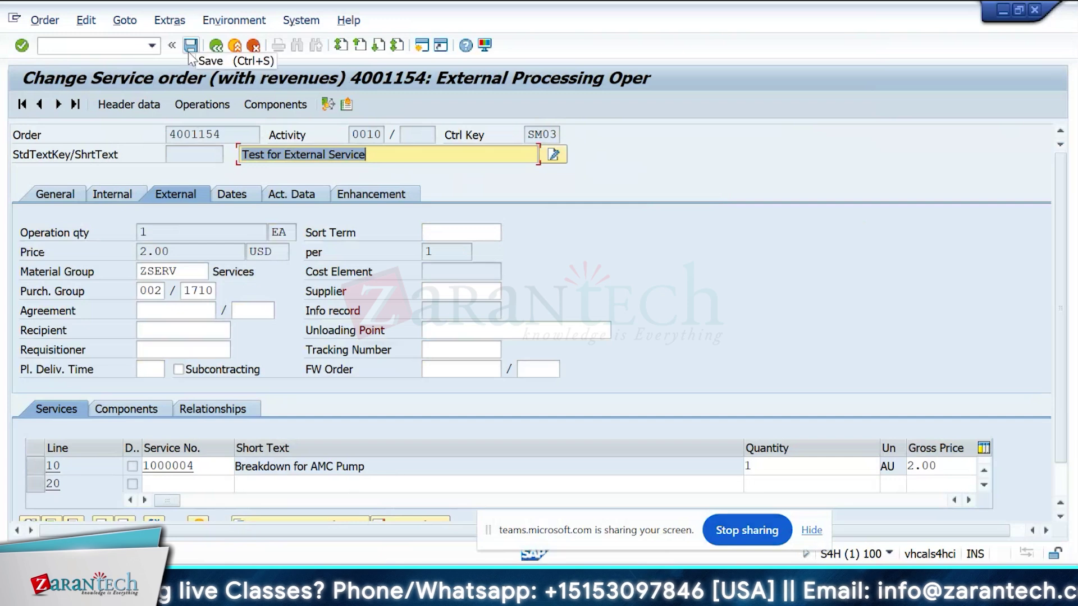
pyautogui.click(190, 49)
pyautogui.moveTo(206, 311); pyautogui.dragTo(146, 314)
pyautogui.click(146, 314)
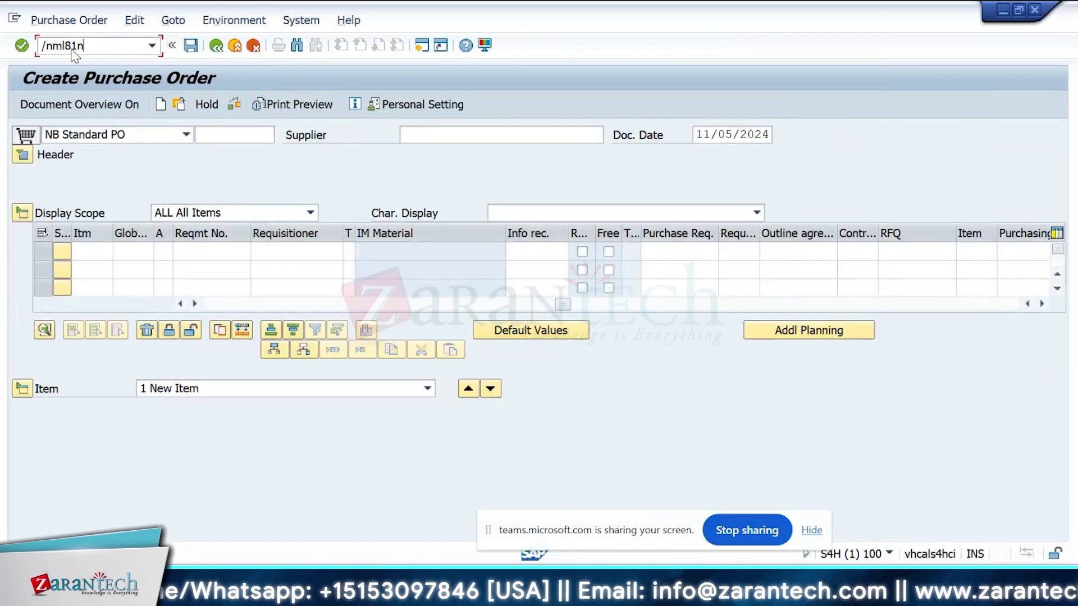
# - Open transaction ML81N and create an entry sheet for the external service purchase order with the short text "test"
pyautogui.press('Return')
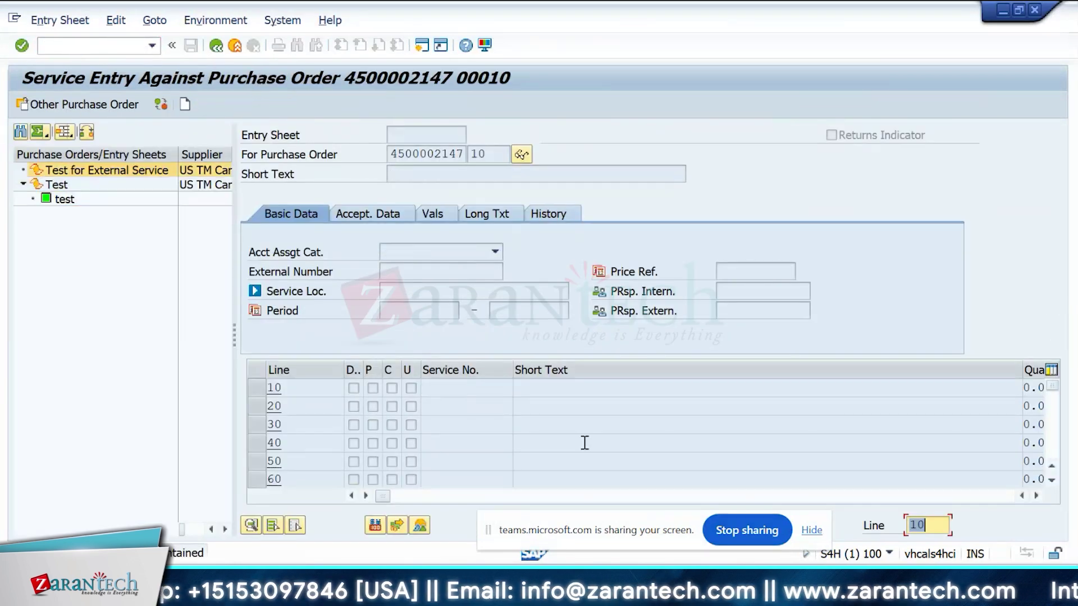
pyautogui.click(215, 105)
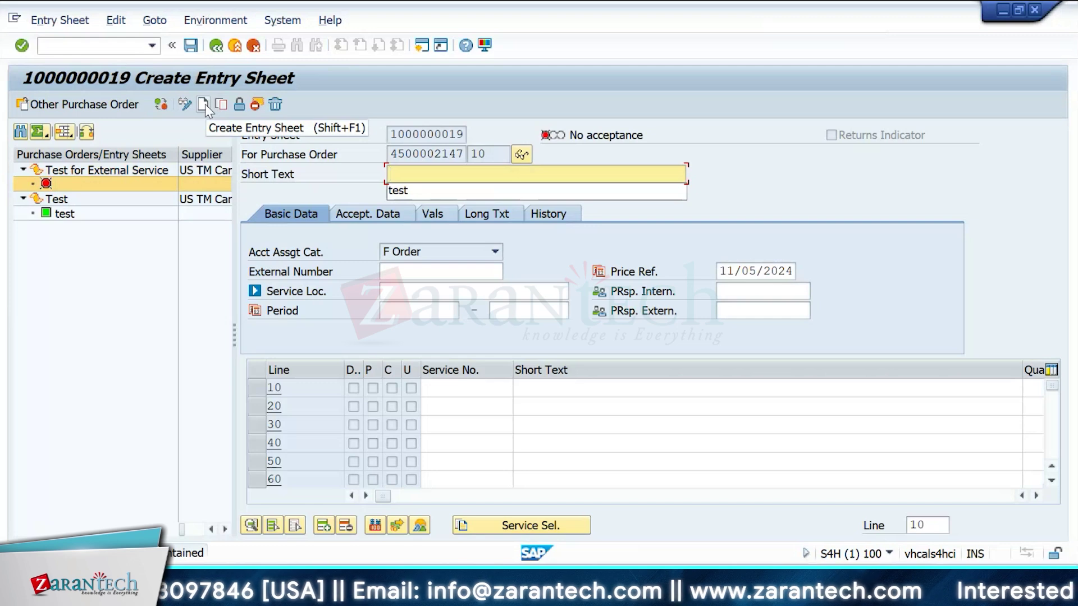
pyautogui.click(466, 190)
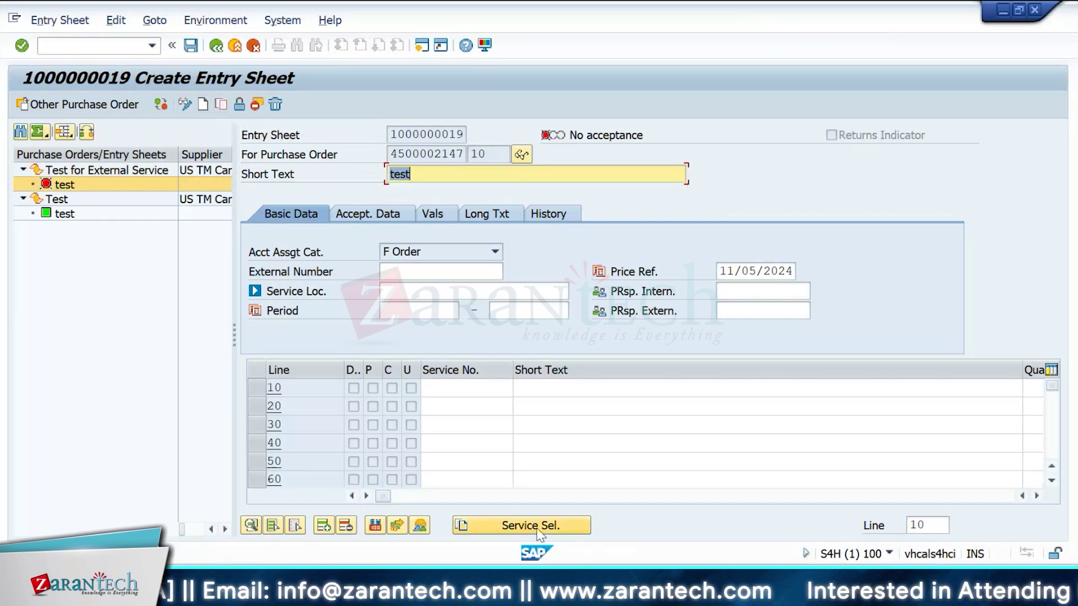
# - Copy the Breakdown for AMC Pump service from the purchase order into the entry sheet, adopting the full quantity
pyautogui.click(556, 528)
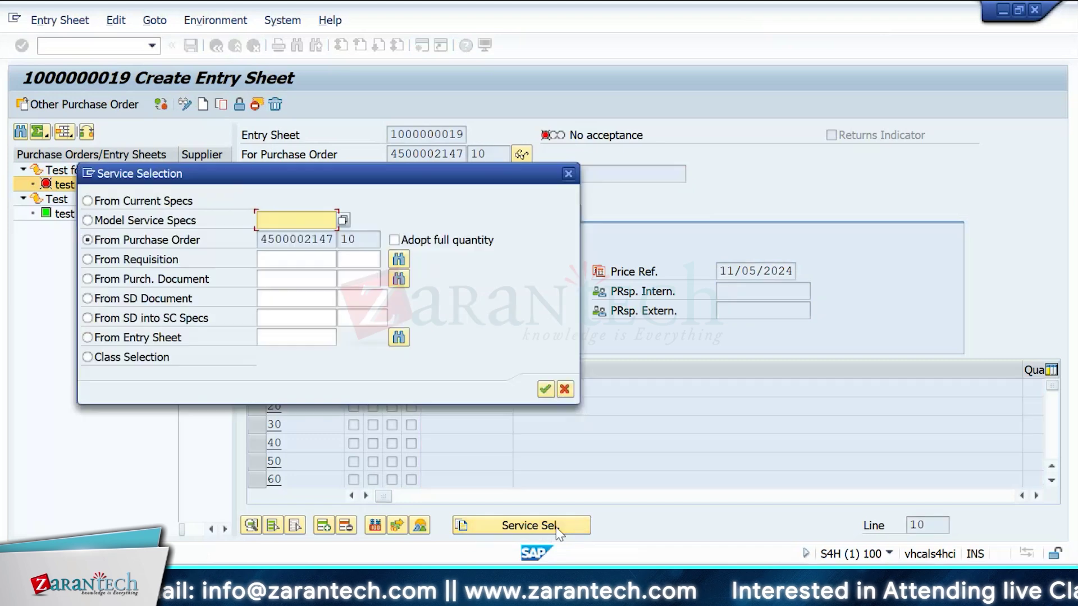
pyautogui.click(395, 241)
pyautogui.click(545, 389)
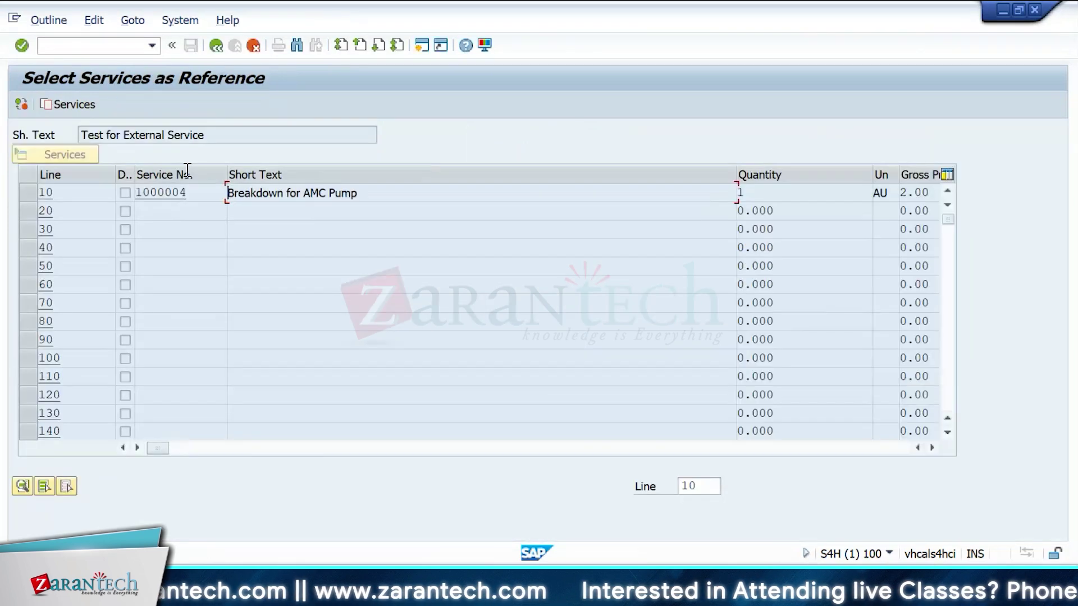
pyautogui.click(80, 111)
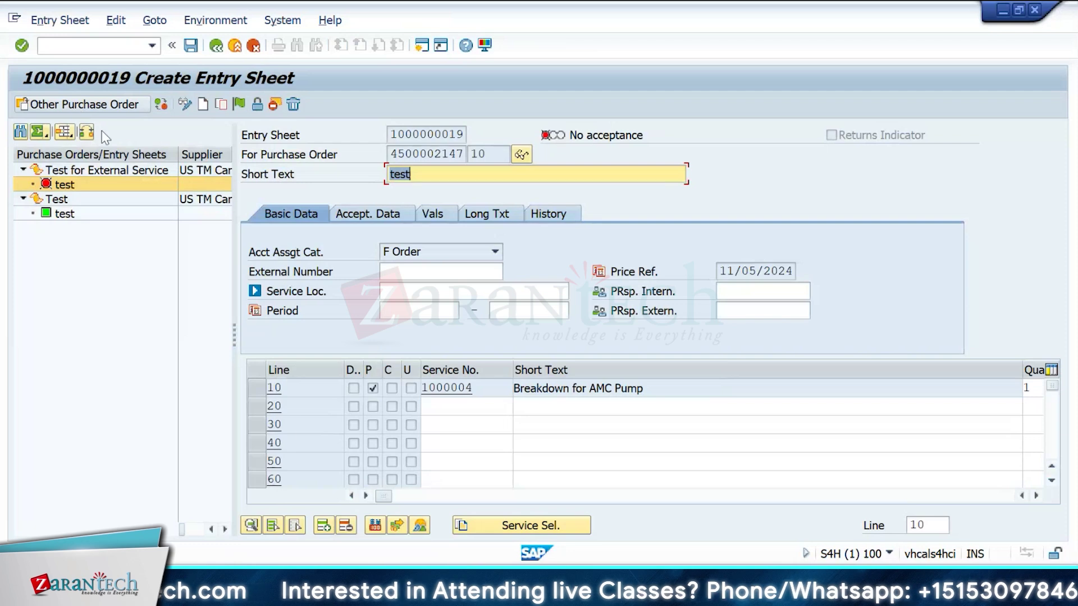
# - Check the entry sheet's service line, accept the entry sheet and save it
pyautogui.click(420, 497)
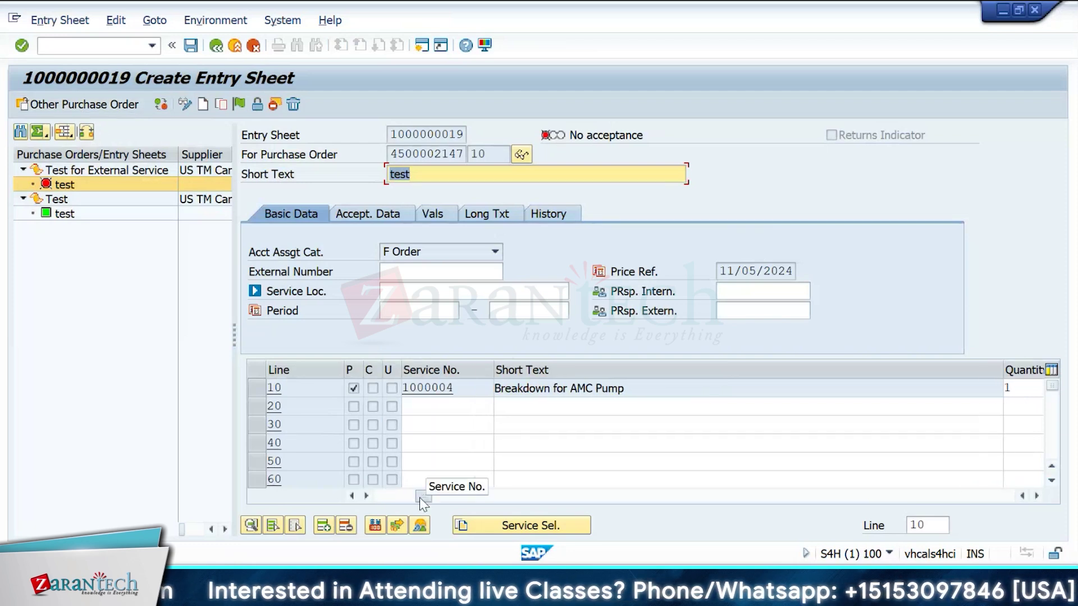
pyautogui.moveTo(420, 497); pyautogui.dragTo(758, 496)
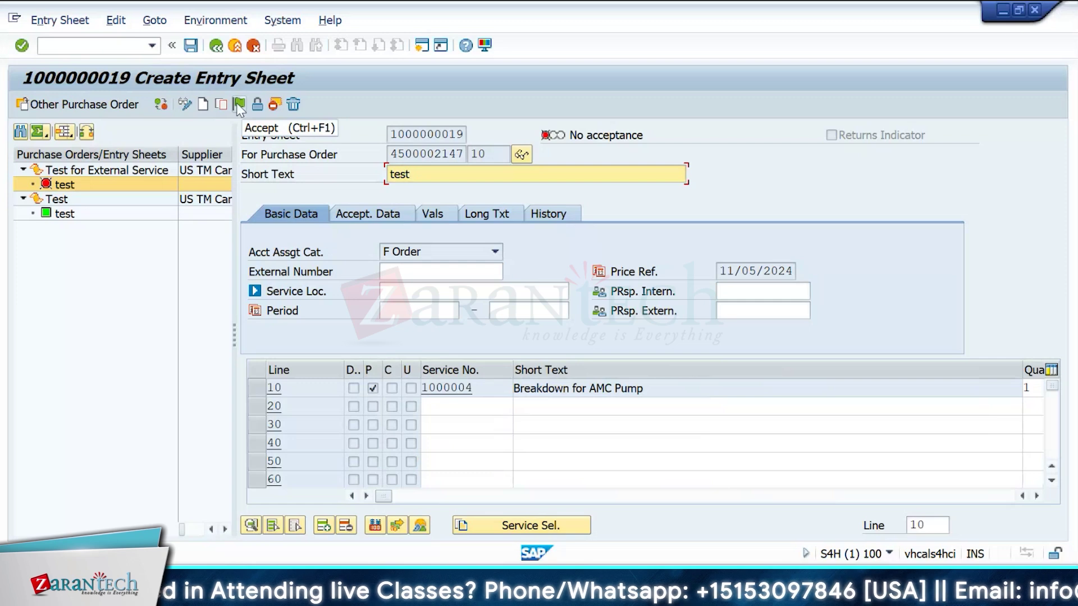
pyautogui.click(238, 104)
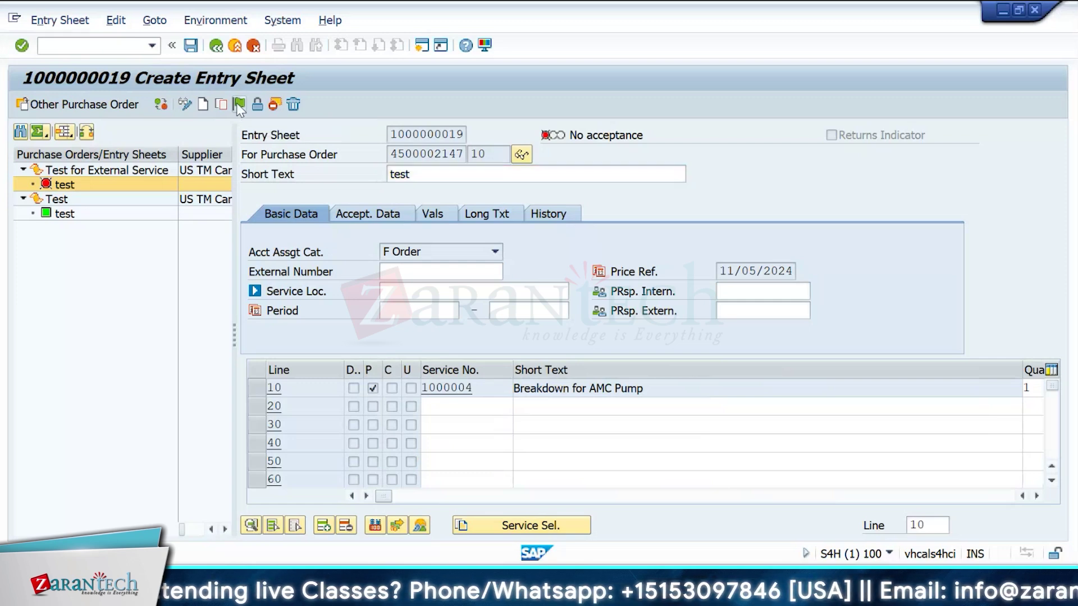
pyautogui.click(190, 48)
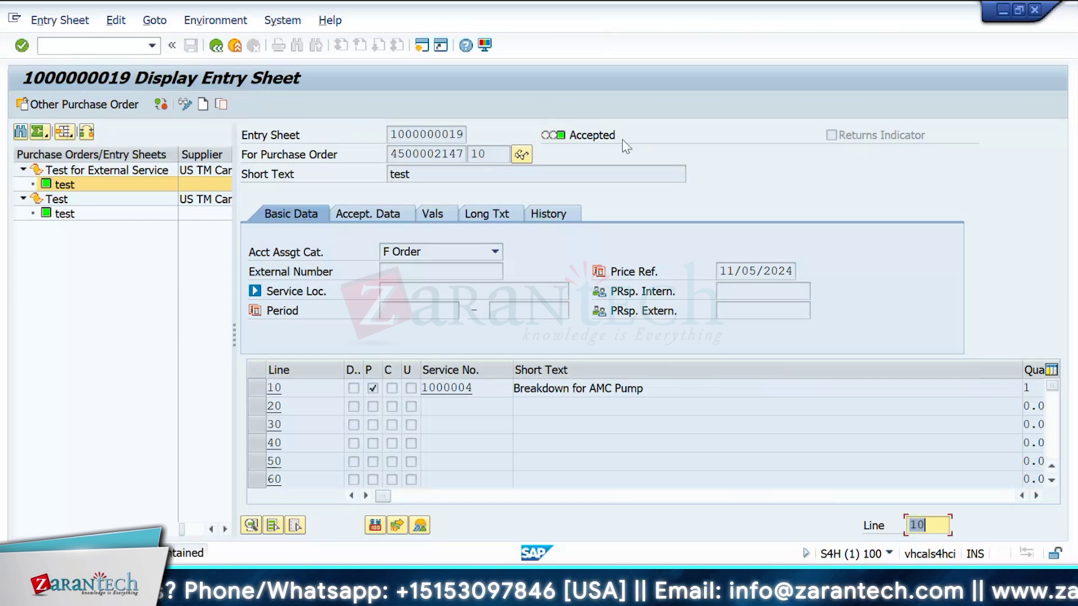
# - Leave the entry sheet and switch to the service order session to view its document flow
pyautogui.click(216, 47)
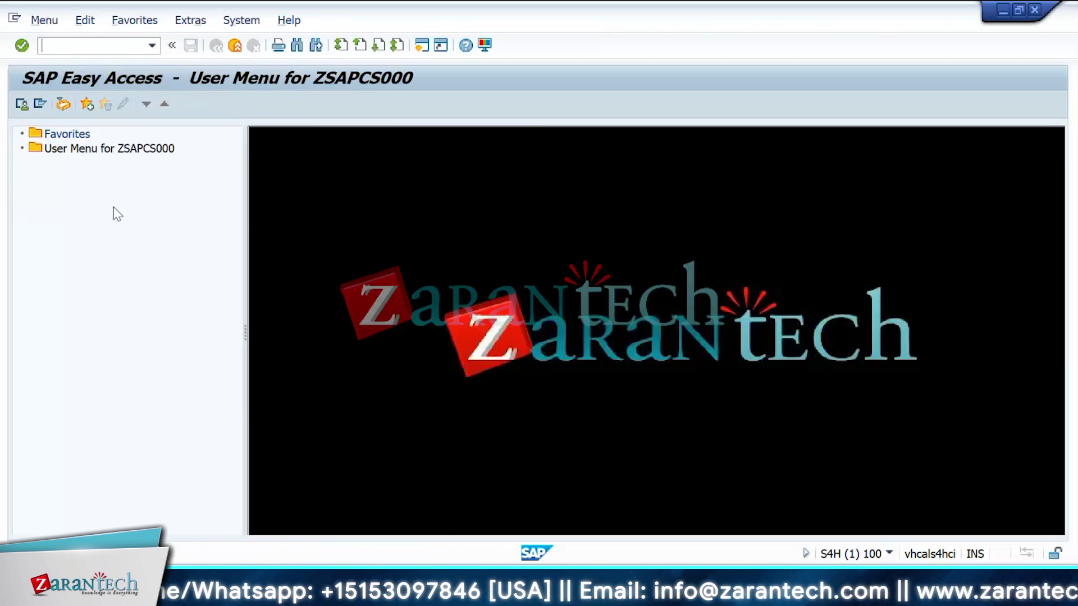
pyautogui.hotkey('alt', 'Tab')
pyautogui.click(216, 46)
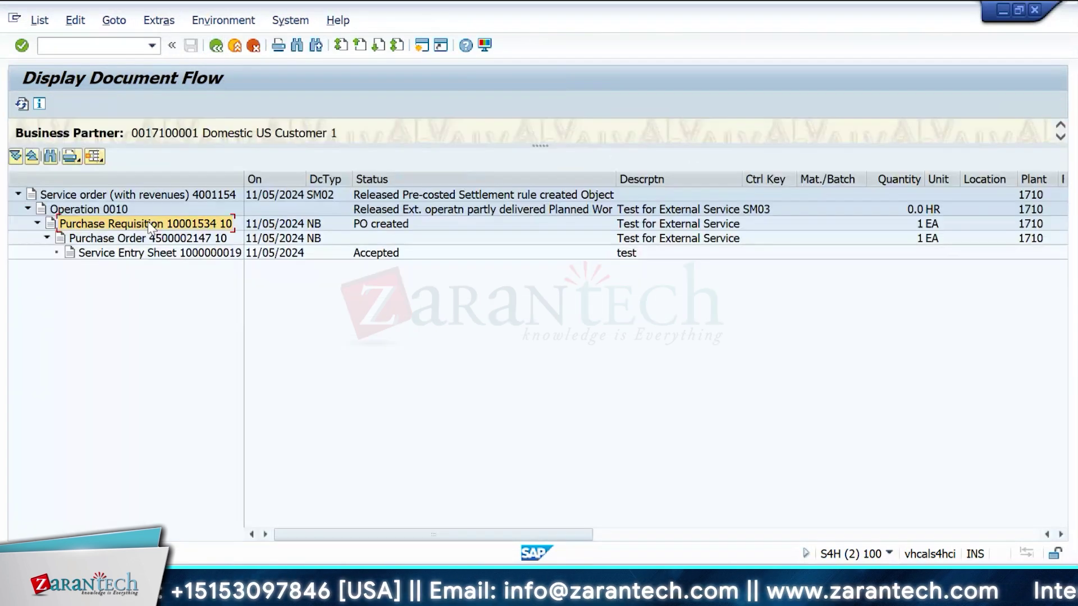
# - Inspect the purchase order and service entry sheet in the document flow, and return to the service order's cost overview
pyautogui.click(138, 240)
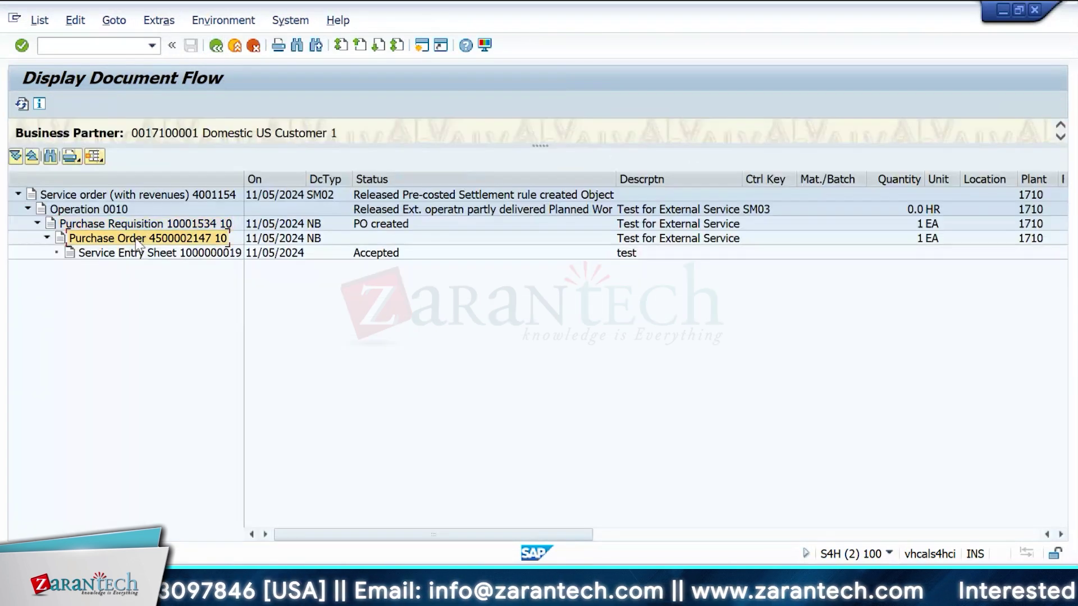
pyautogui.click(198, 258)
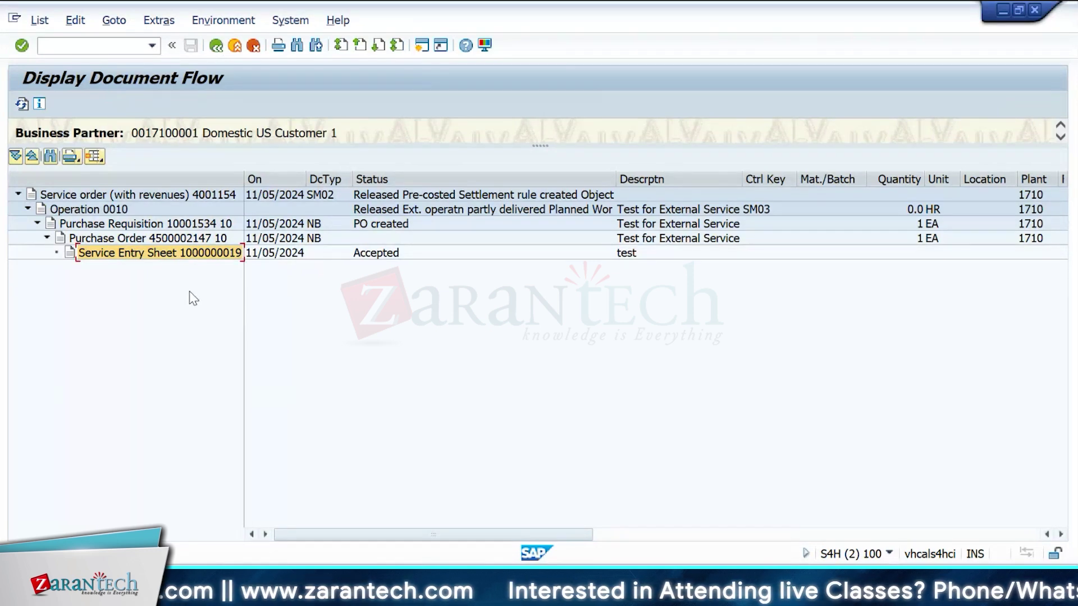
pyautogui.click(217, 46)
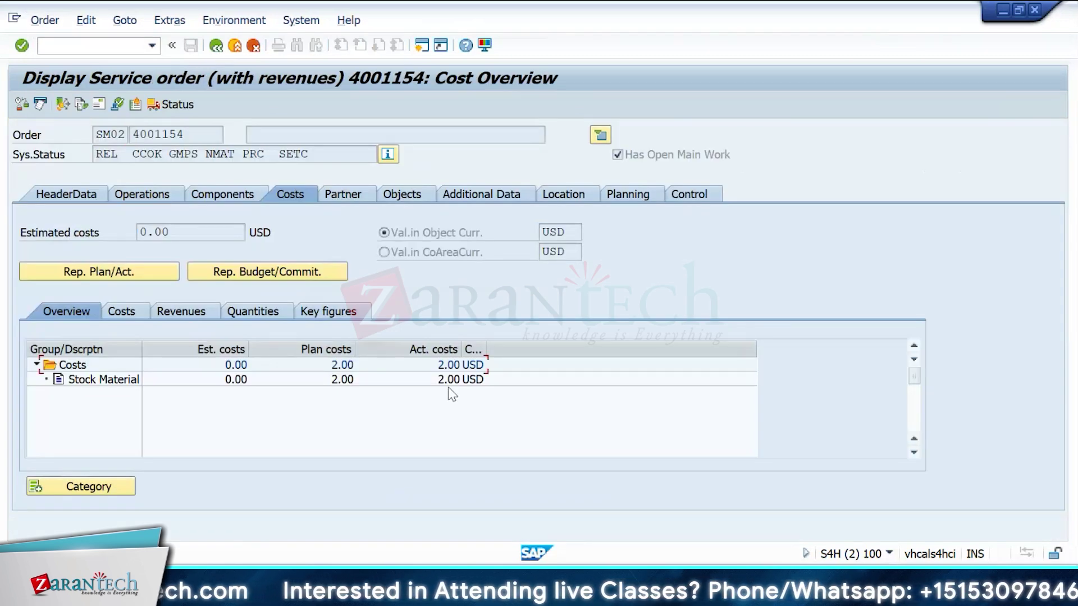
pyautogui.click(450, 105)
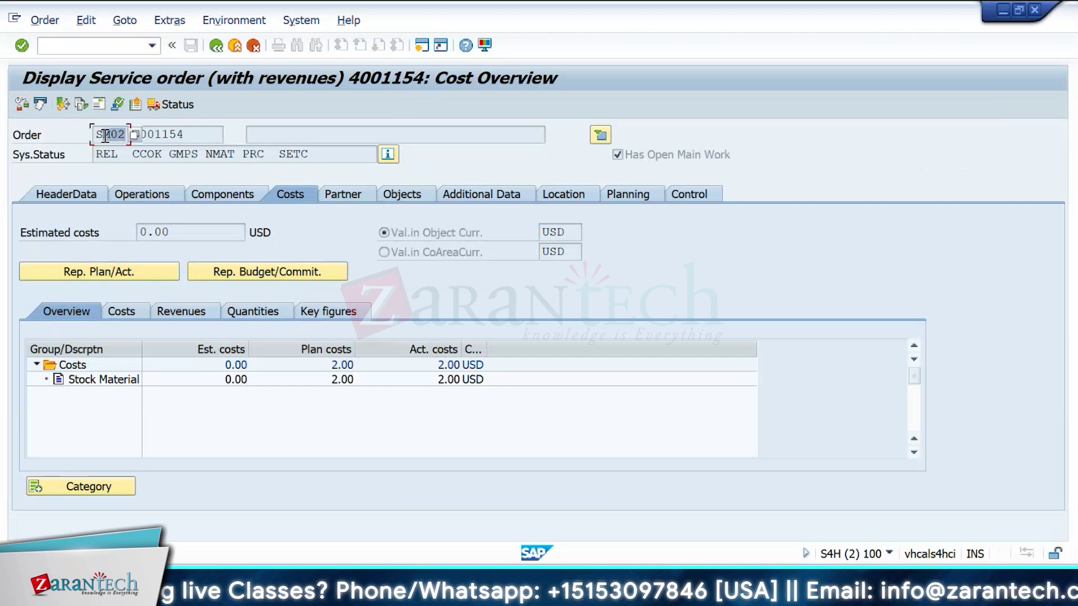
# - Examine the external service operation's control key and the order type in the service order
pyautogui.click(142, 194)
pyautogui.click(359, 271)
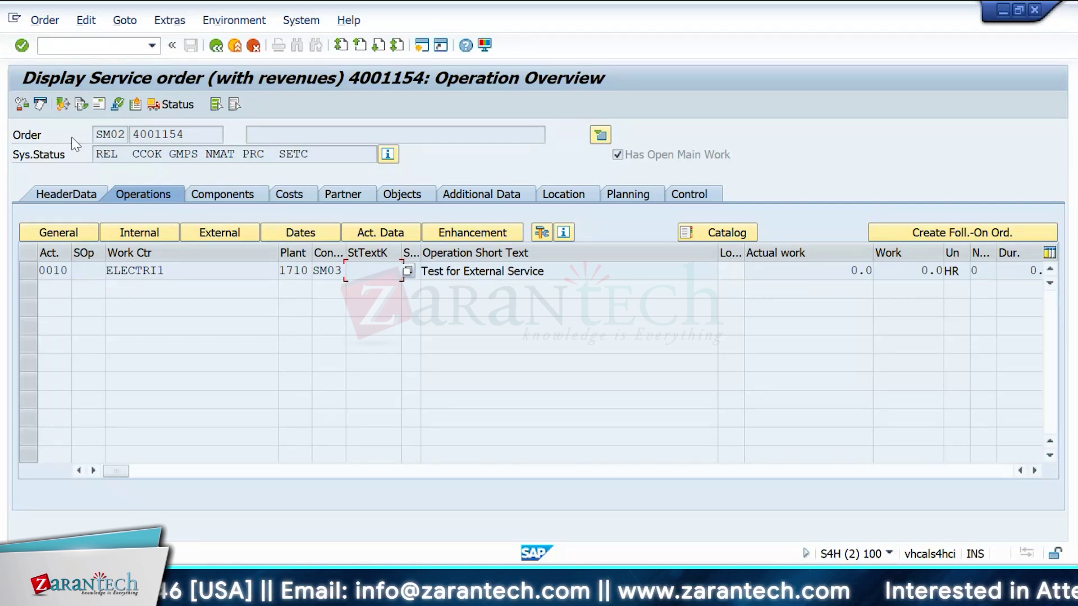
pyautogui.click(340, 273)
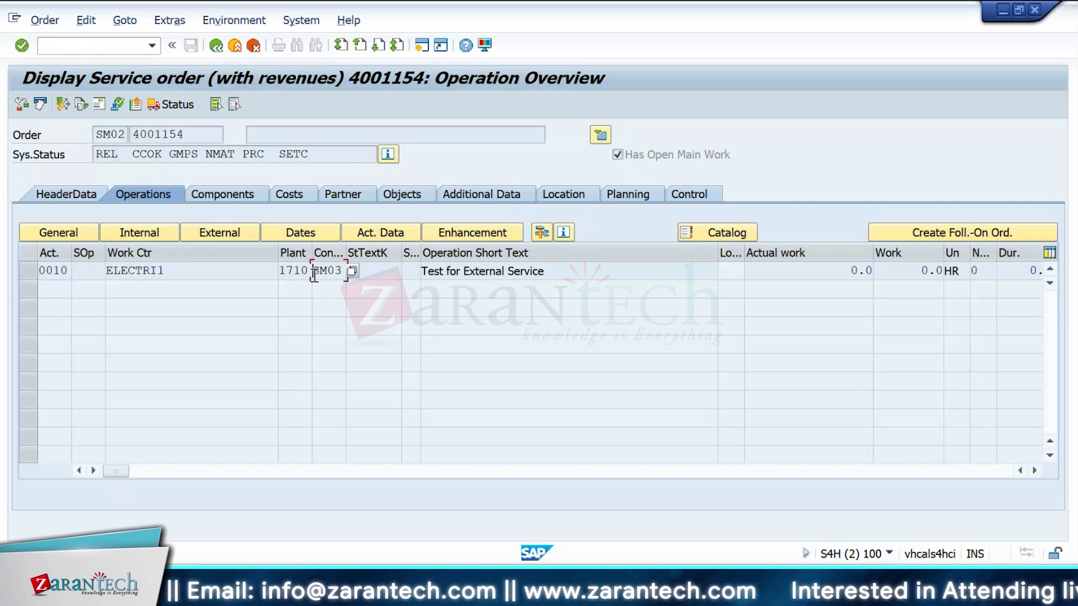
pyautogui.click(117, 136)
pyautogui.click(85, 195)
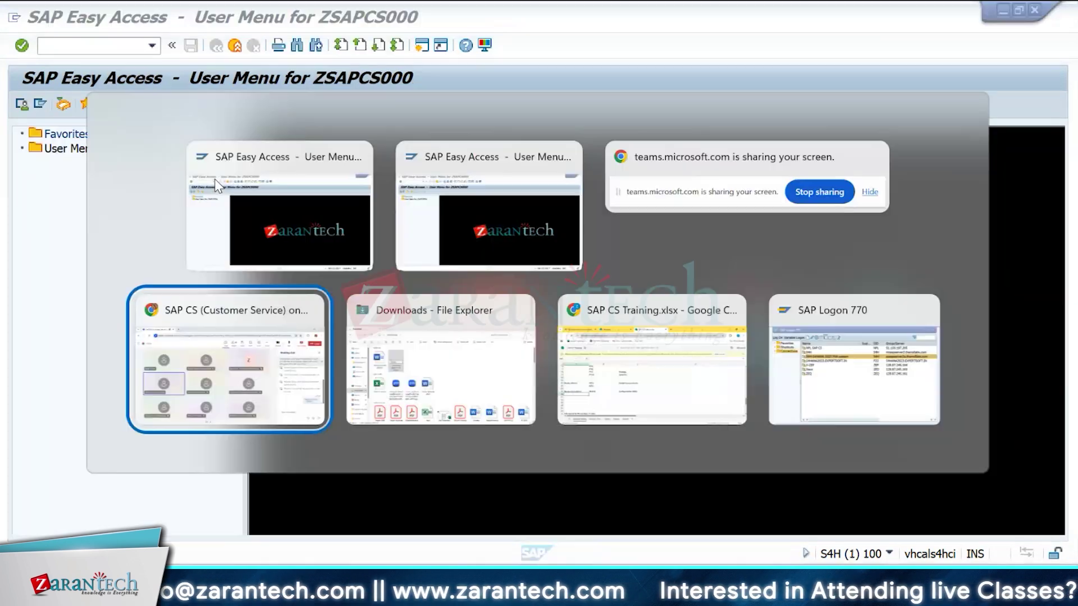
# - In the other SAP session, start a service order of type SM02 for equipment 10002556
pyautogui.click(449, 188)
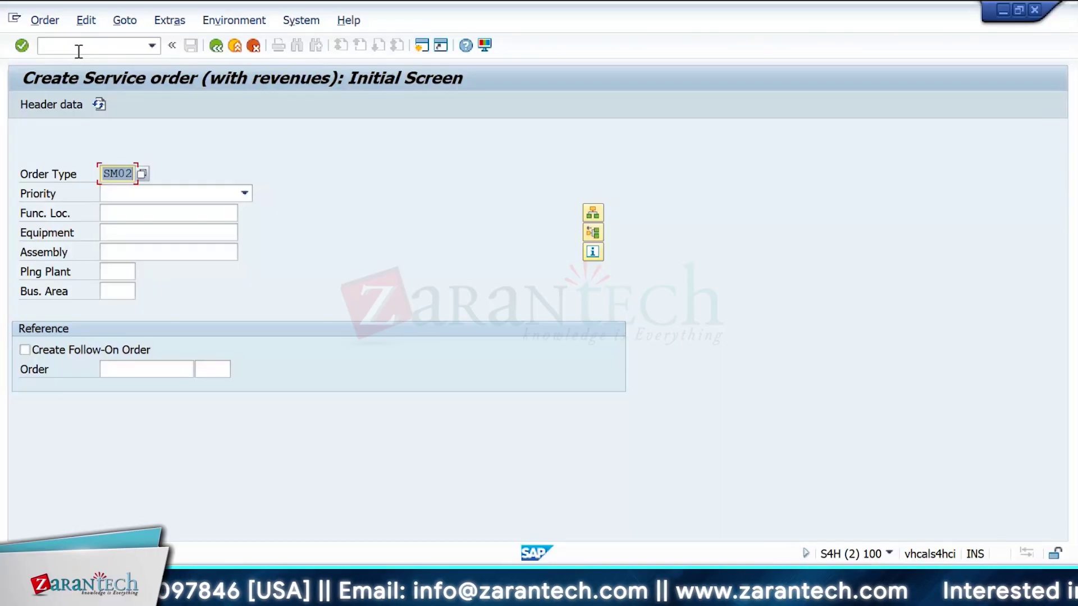
pyautogui.press('Tab')
pyautogui.press('Tab')
pyautogui.press('Tab')
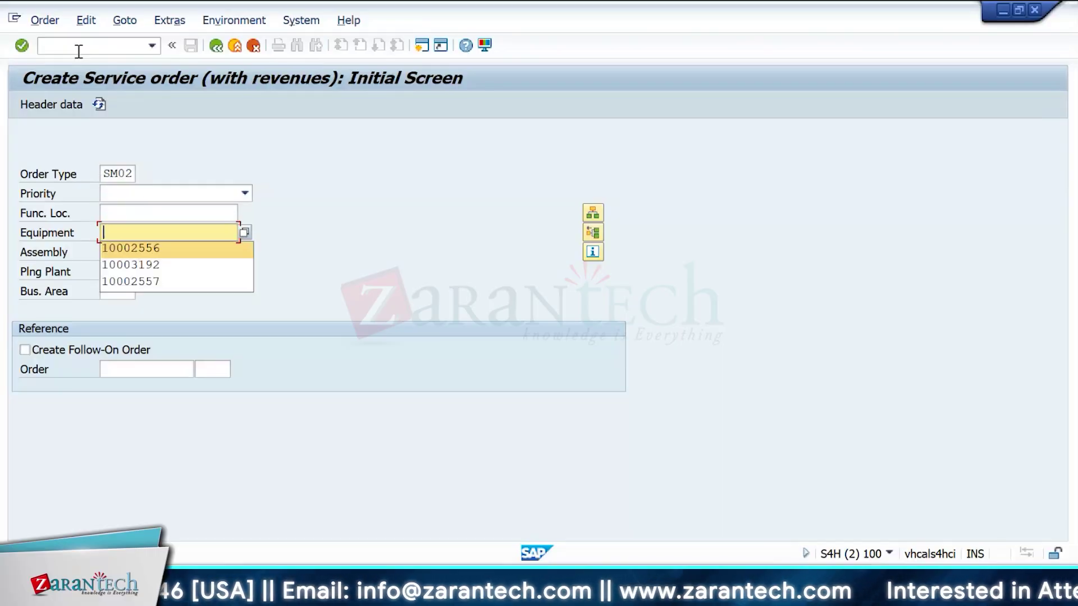
pyautogui.press('Return')
pyautogui.press('Return')
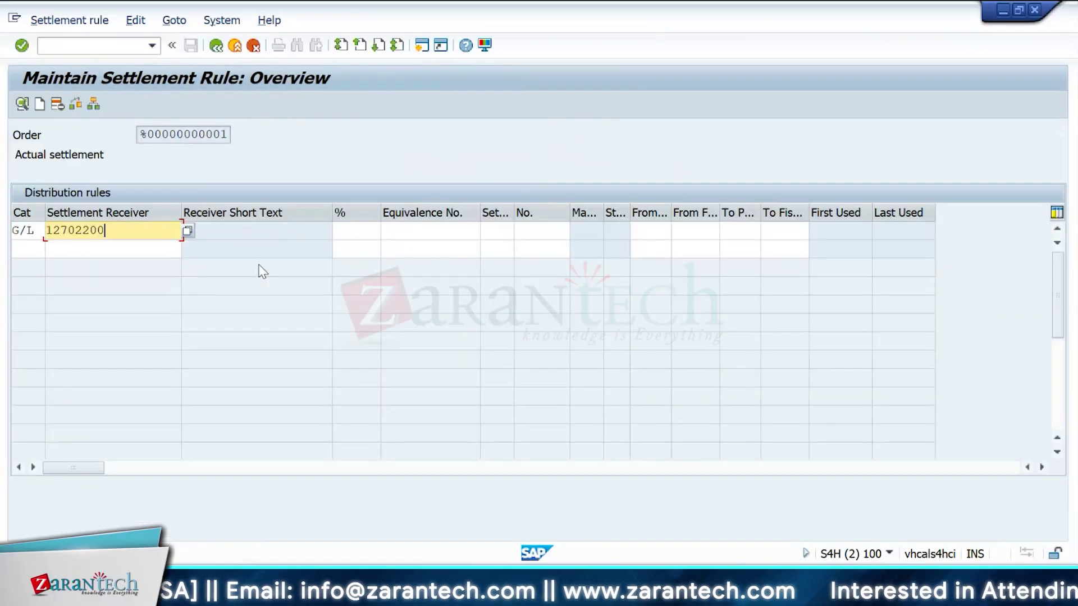
# - Confirm the G/L account as the order's settlement receiver, leave the settlement rule and save the service order
pyautogui.press('Return')
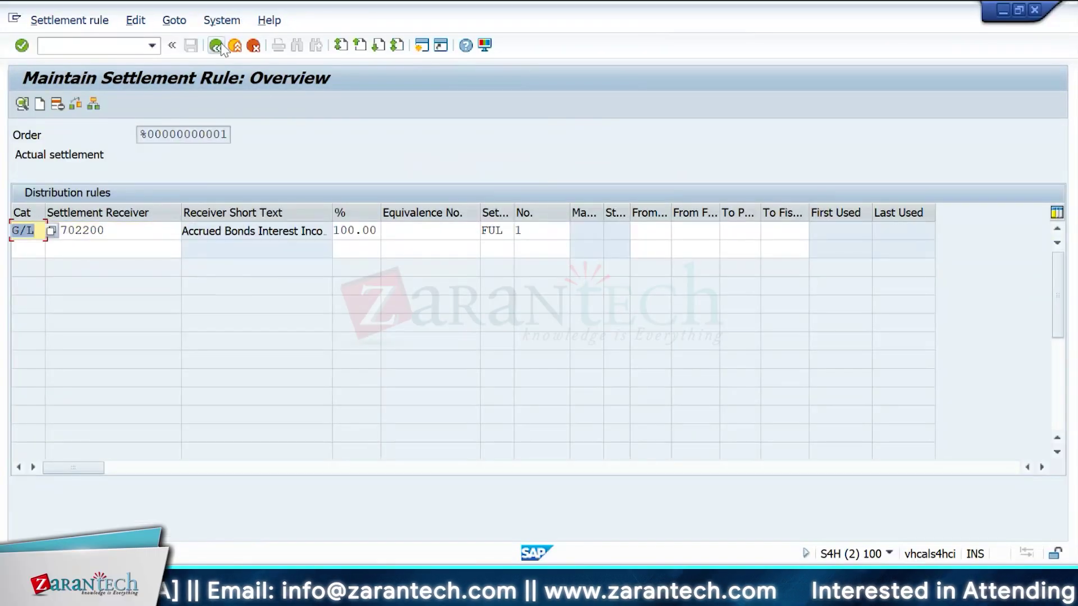
pyautogui.click(215, 44)
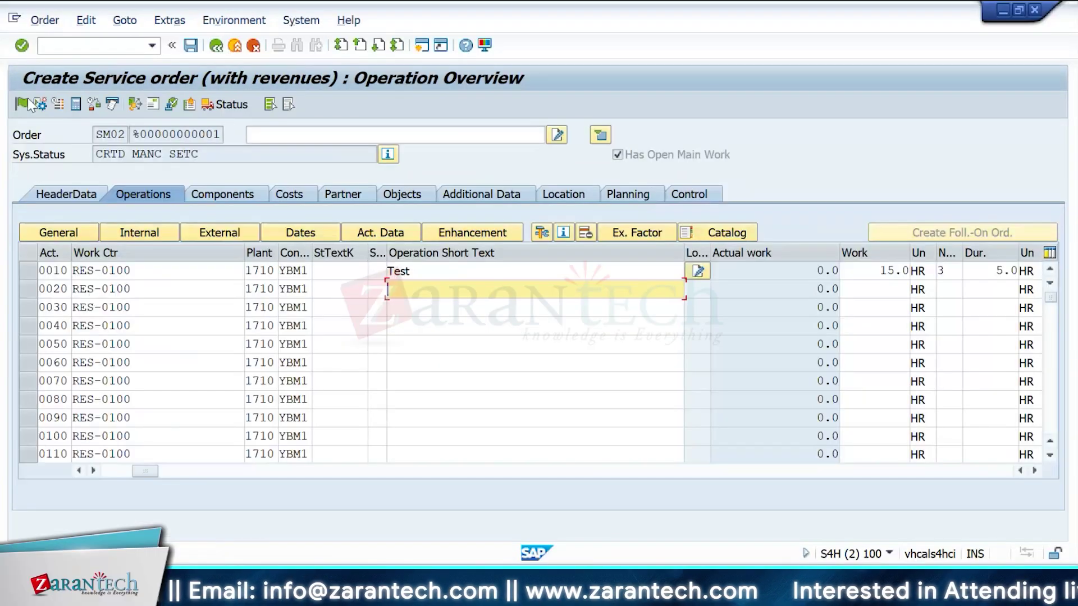
pyautogui.click(191, 46)
# - Open transaction MIGO_GI and load the new service order for goods issue
pyautogui.click(72, 44)
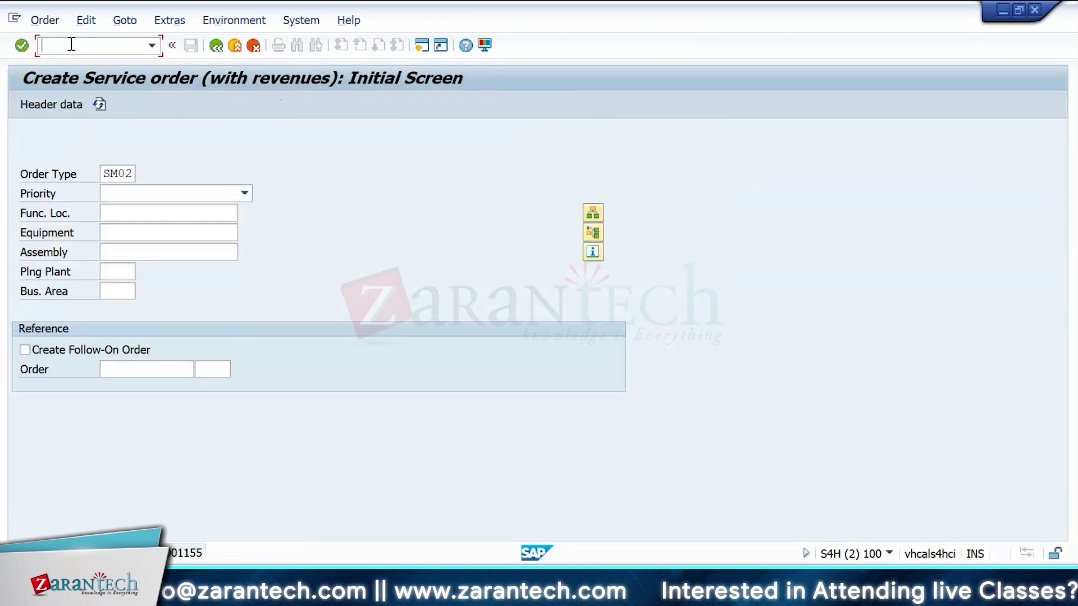
pyautogui.write('/nmigo_gi')
pyautogui.press('Return')
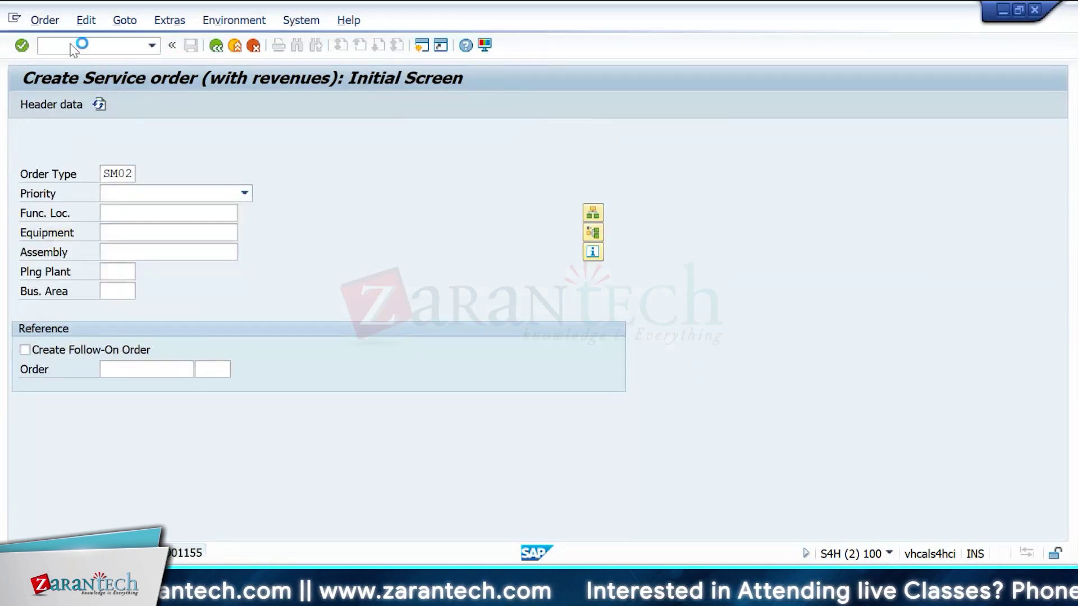
pyautogui.write('4001155')
pyautogui.press('Return')
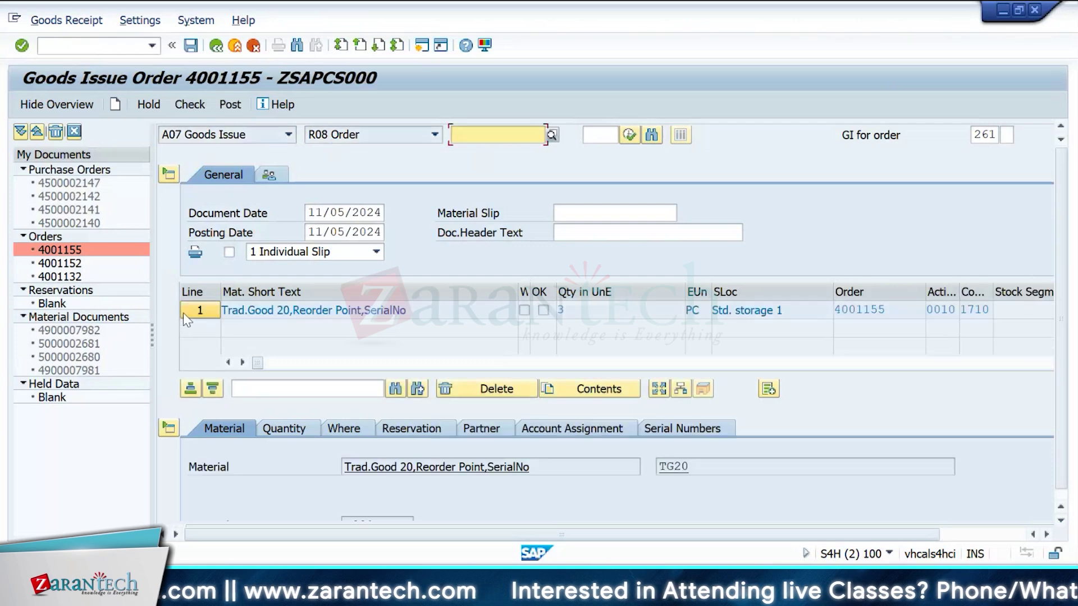
# - Mark the goods issue item as OK, enter header text "fwf" and material slip "fwfew", and check the document
pyautogui.click(168, 428)
pyautogui.click(543, 310)
pyautogui.click(600, 232)
pyautogui.write('fwf')
pyautogui.click(597, 214)
pyautogui.write('fwfew')
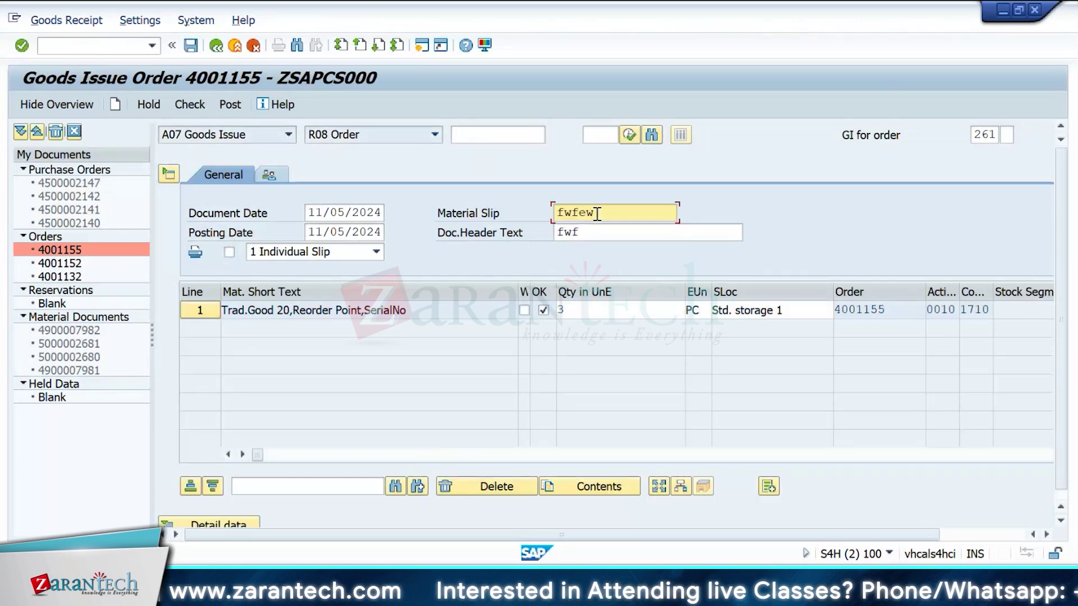
pyautogui.click(201, 105)
pyautogui.click(670, 213)
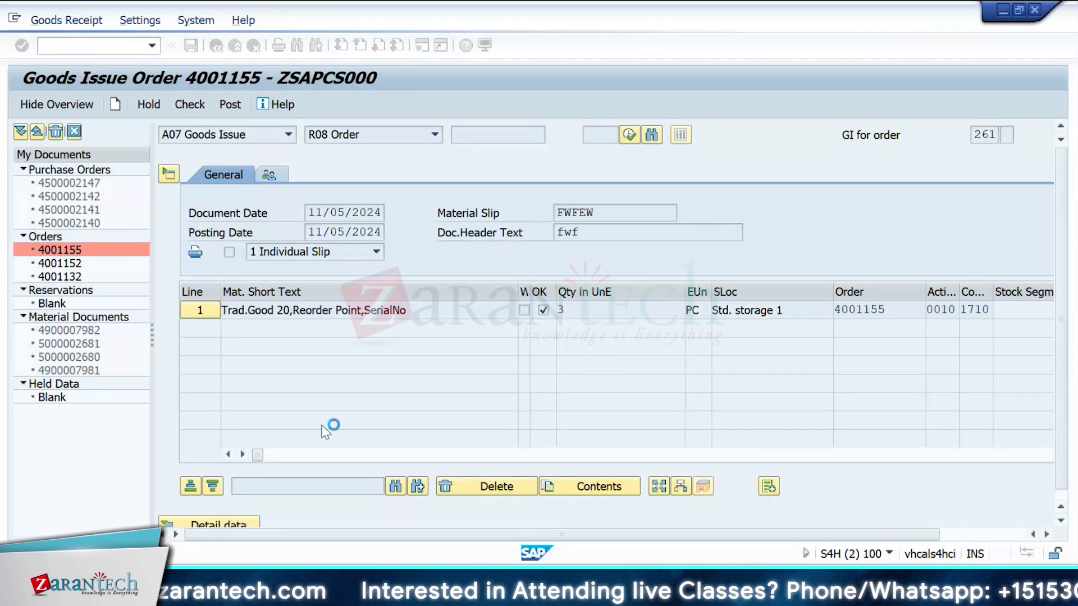
# - Enable automatic serial number creation for the goods issue item and post the goods issue
pyautogui.moveTo(1062, 385); pyautogui.dragTo(1062, 400)
pyautogui.click(173, 520)
pyautogui.moveTo(561, 534); pyautogui.dragTo(647, 534)
pyautogui.moveTo(1047, 271); pyautogui.dragTo(1048, 371)
pyautogui.click(803, 448)
pyautogui.click(238, 107)
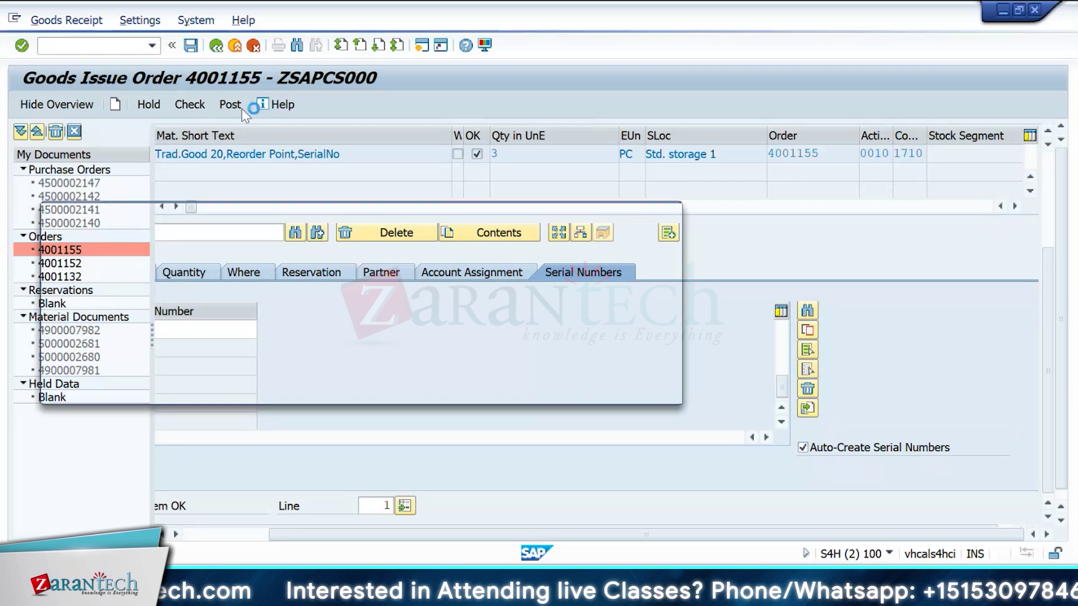
pyautogui.press('Return')
pyautogui.click(227, 105)
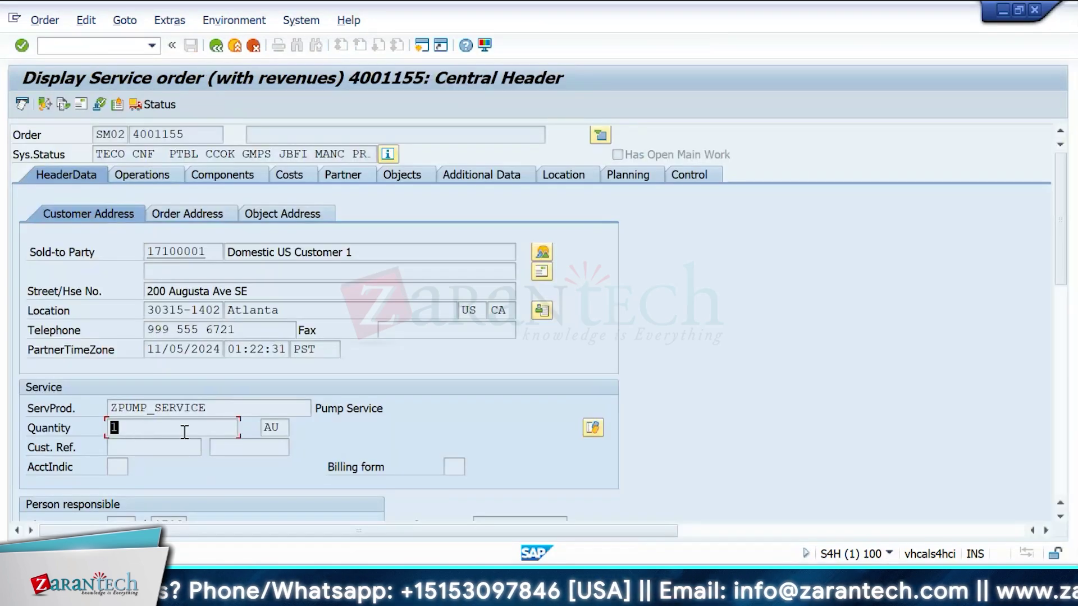
# - Review the service order's component quantity and the planned and actual work of its operation
pyautogui.click(207, 177)
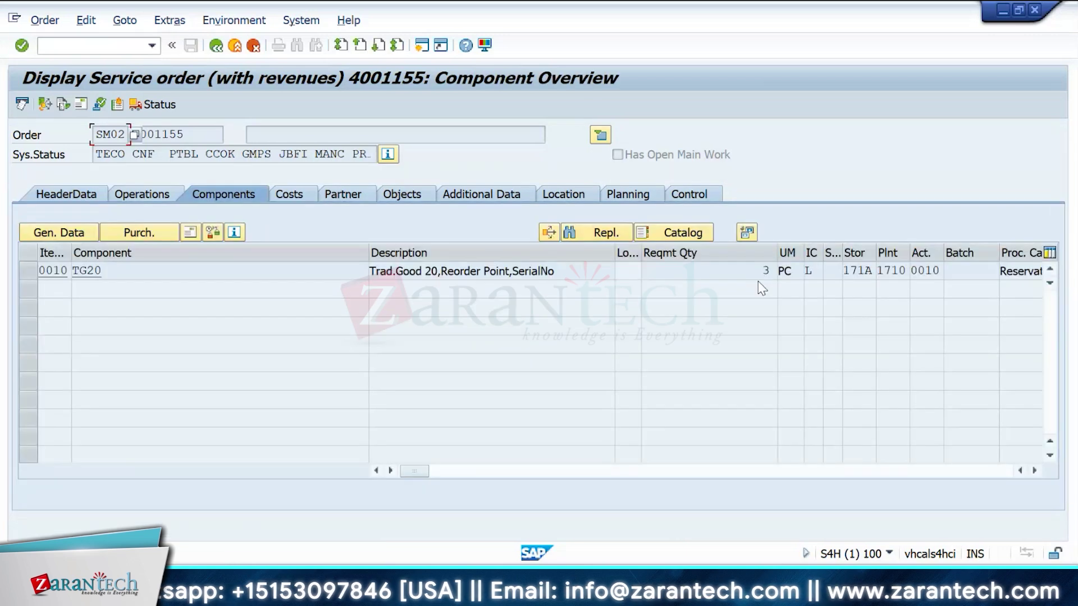
pyautogui.click(146, 274)
pyautogui.click(144, 195)
pyautogui.click(177, 273)
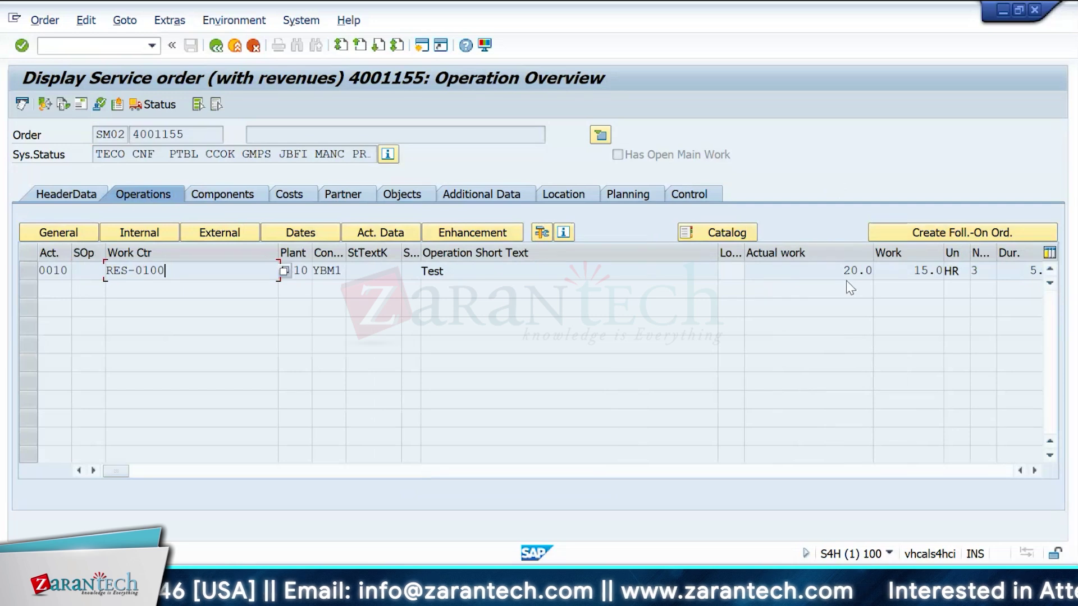
# - Open the sources of DIP profile YCS00001 for billing and results analysis in a new session
pyautogui.click(121, 50)
pyautogui.write('/oo')
pyautogui.press('Return')
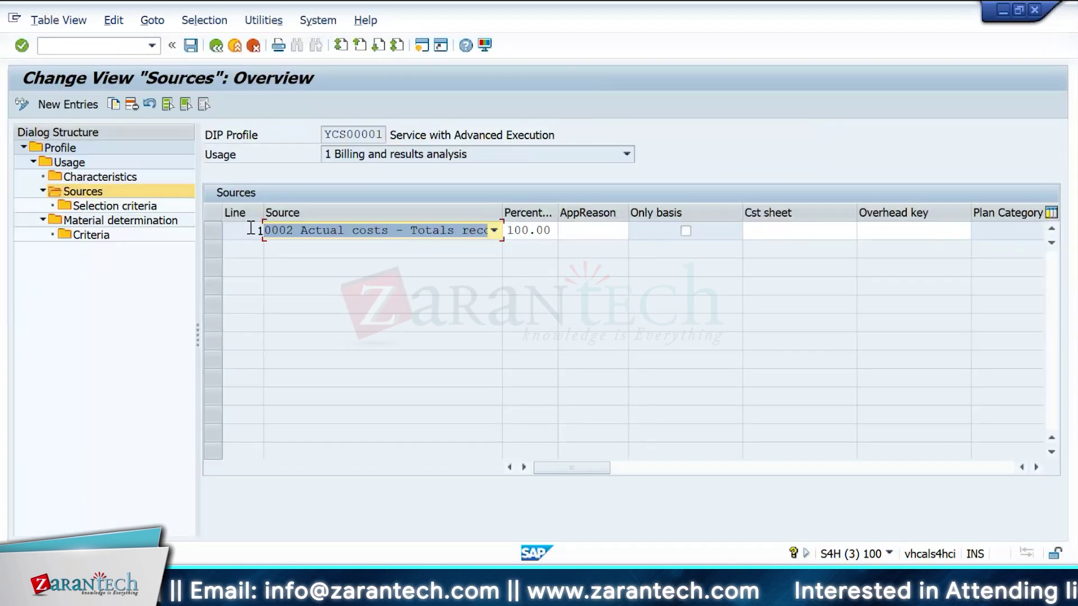
# - Switch to the resource-related billing request and examine the ZPUMP_SERVICE line's amounts
pyautogui.hotkey('alt', 'Tab')
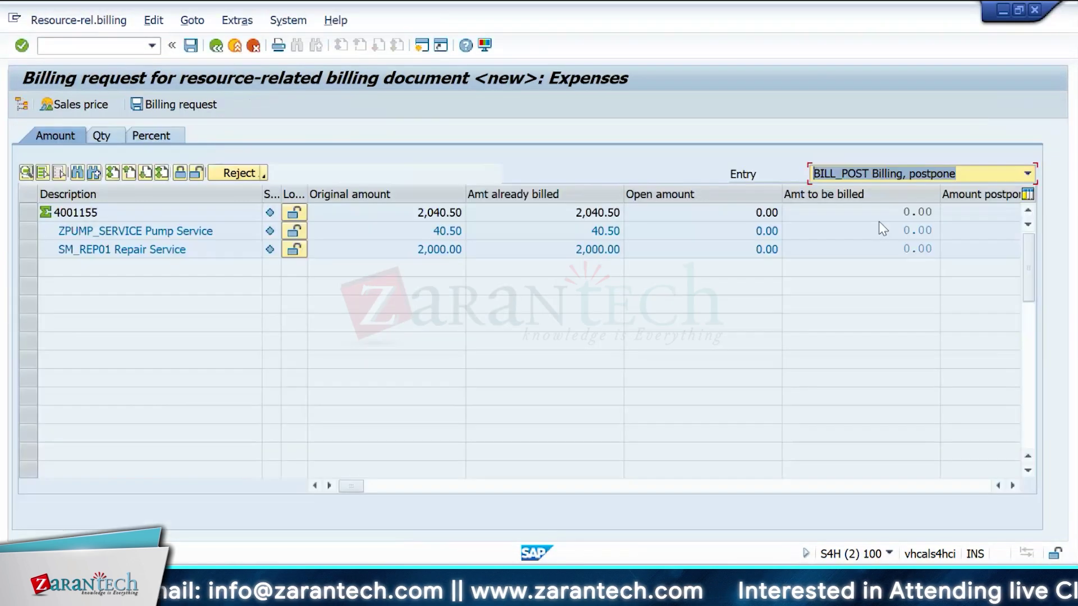
pyautogui.click(34, 230)
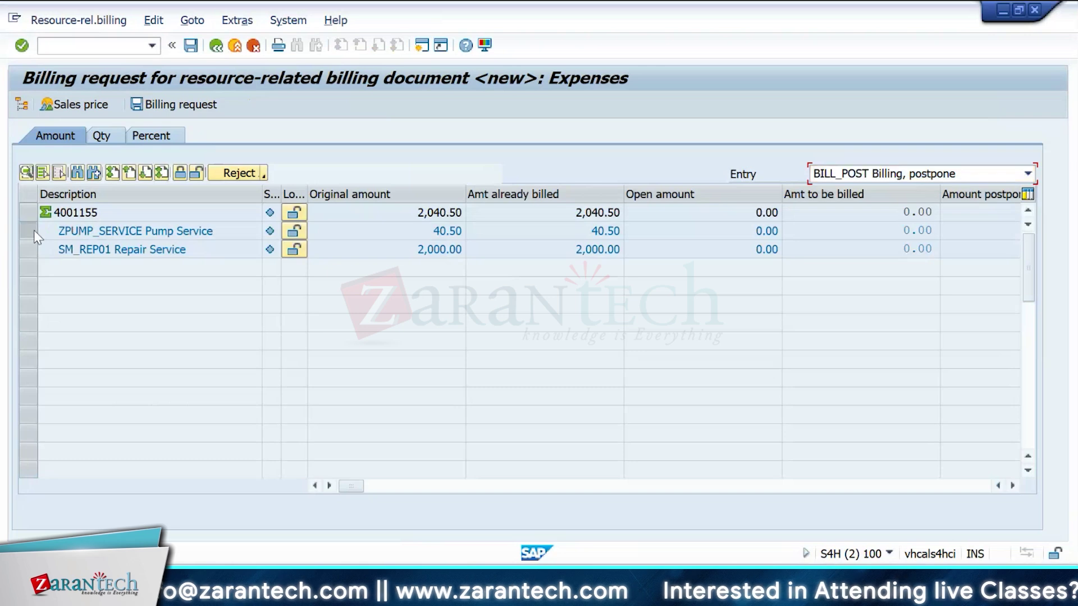
pyautogui.click(34, 230)
pyautogui.click(33, 230)
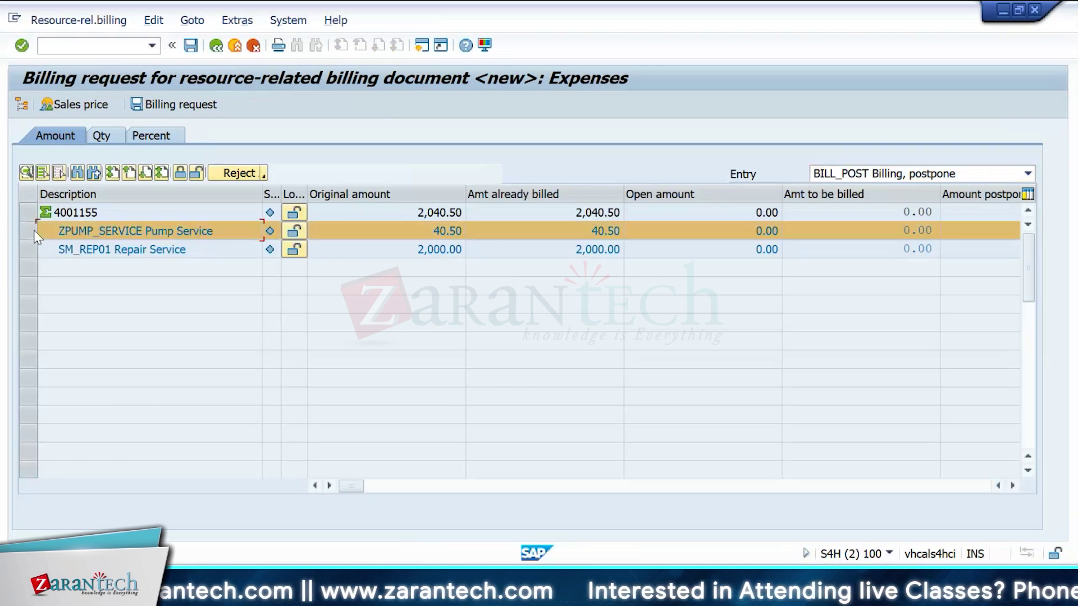
pyautogui.click(34, 235)
# - Check the DIP profile assigned in the service order's control data and return to the profile configuration
pyautogui.hotkey('alt', 'Tab')
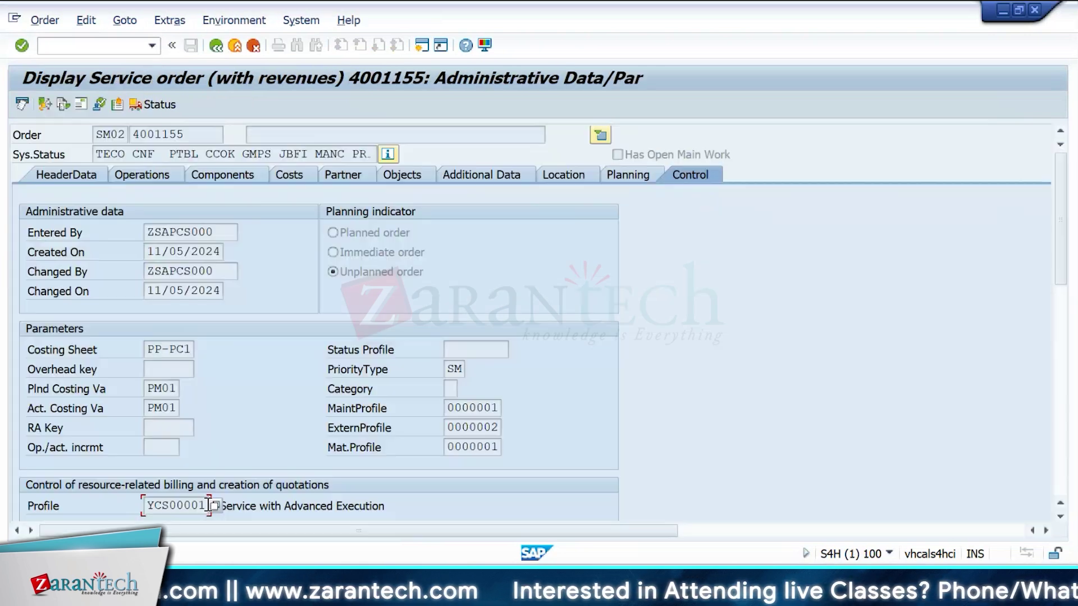
pyautogui.moveTo(212, 506); pyautogui.dragTo(143, 506)
pyautogui.hotkey('alt', 'Tab')
pyautogui.hotkey('alt', 'Tab')
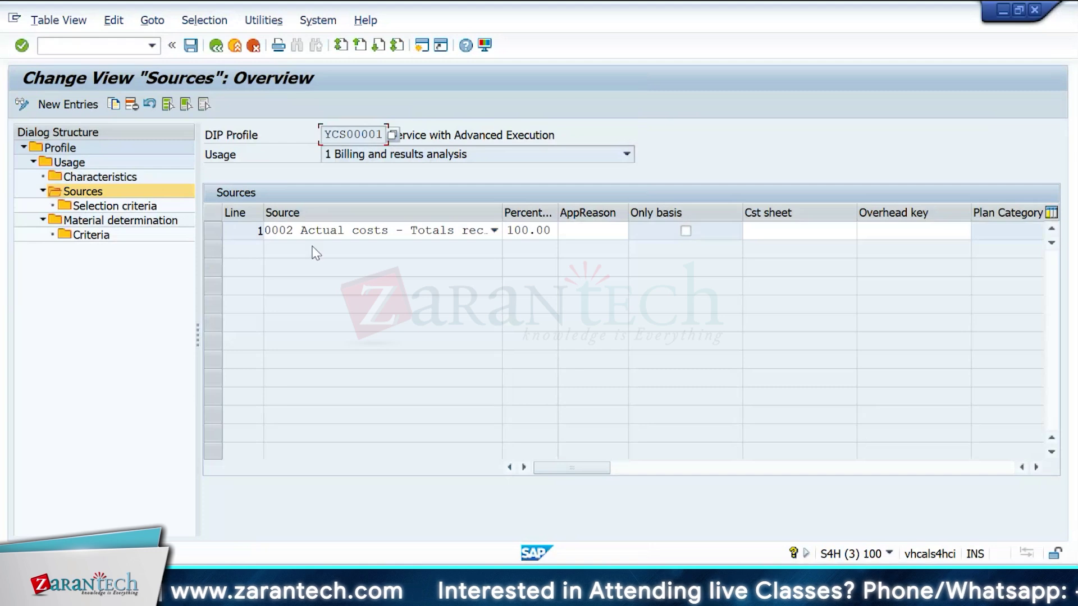
# - Display the material determination criteria for SM_REP01 in DIP profile YCS00001
pyautogui.doubleClick(148, 220)
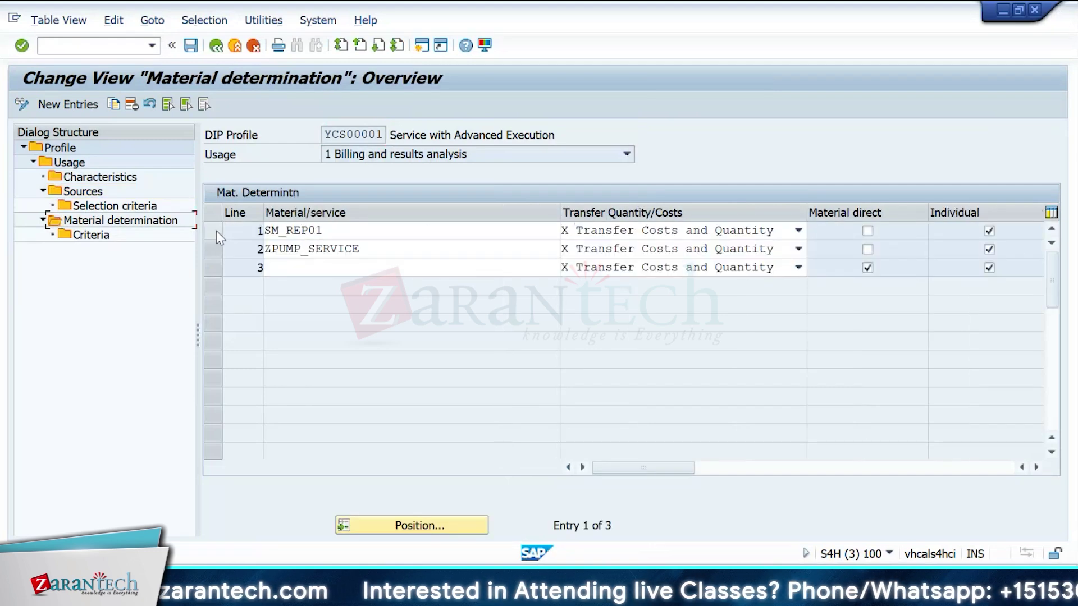
pyautogui.click(217, 230)
pyautogui.doubleClick(90, 234)
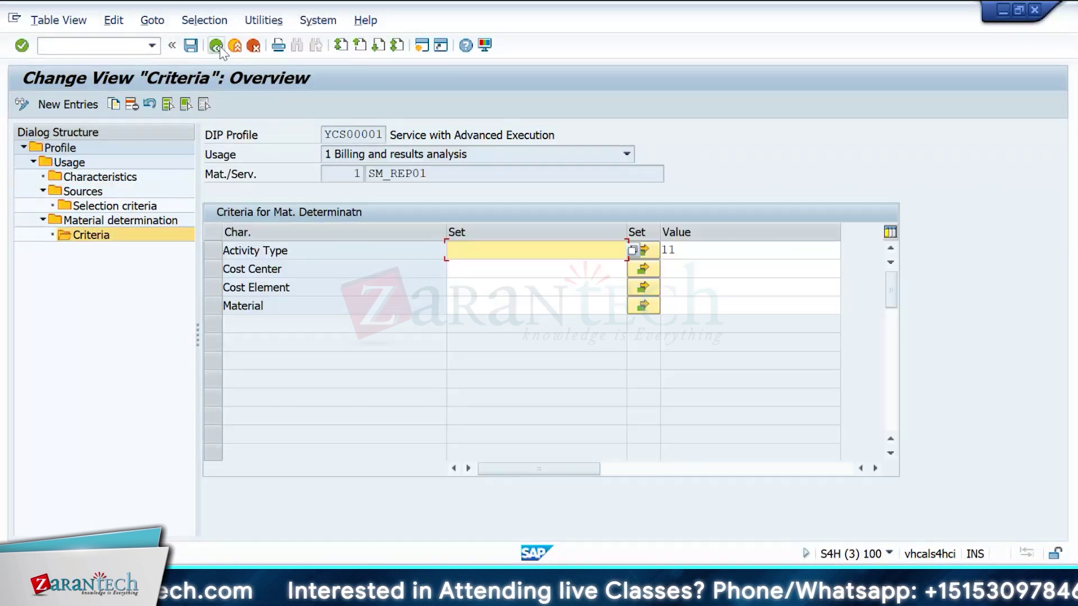
# - Compare the quantities of the ZPUMP_SERVICE and SM_REP01 lines in the billing request, and display the service debit memo request
pyautogui.hotkey('alt', 'Tab')
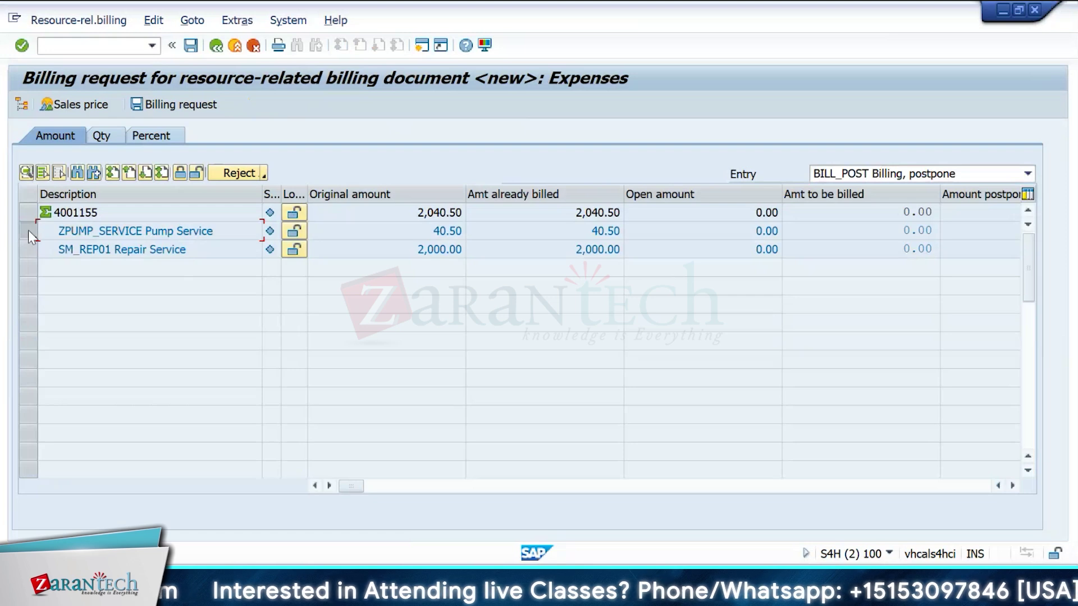
pyautogui.click(28, 230)
pyautogui.click(23, 237)
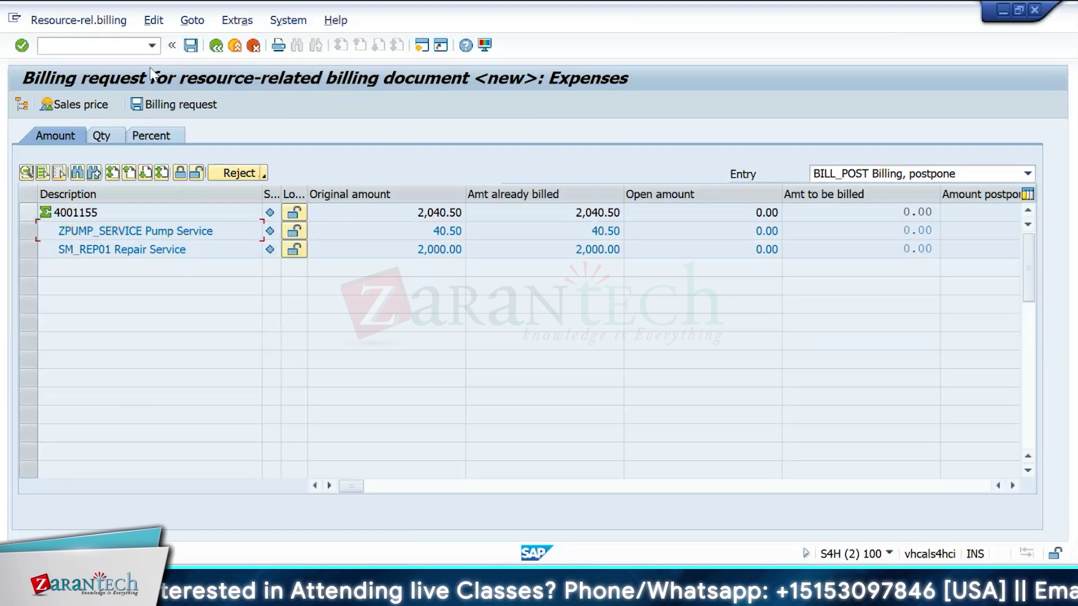
pyautogui.click(106, 137)
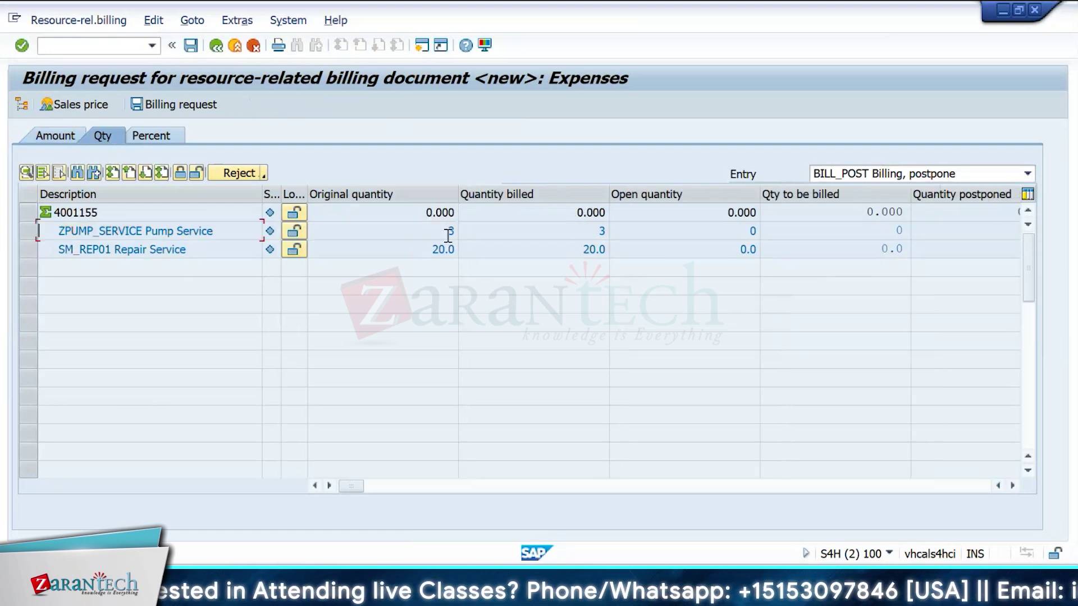
pyautogui.click(26, 230)
pyautogui.click(25, 254)
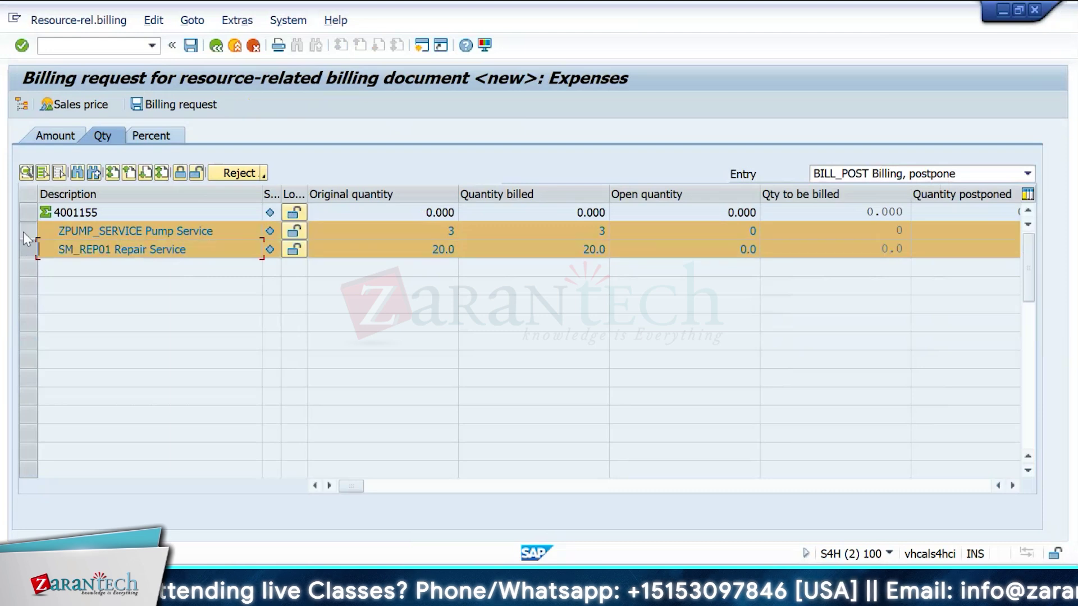
pyautogui.click(26, 229)
pyautogui.click(27, 247)
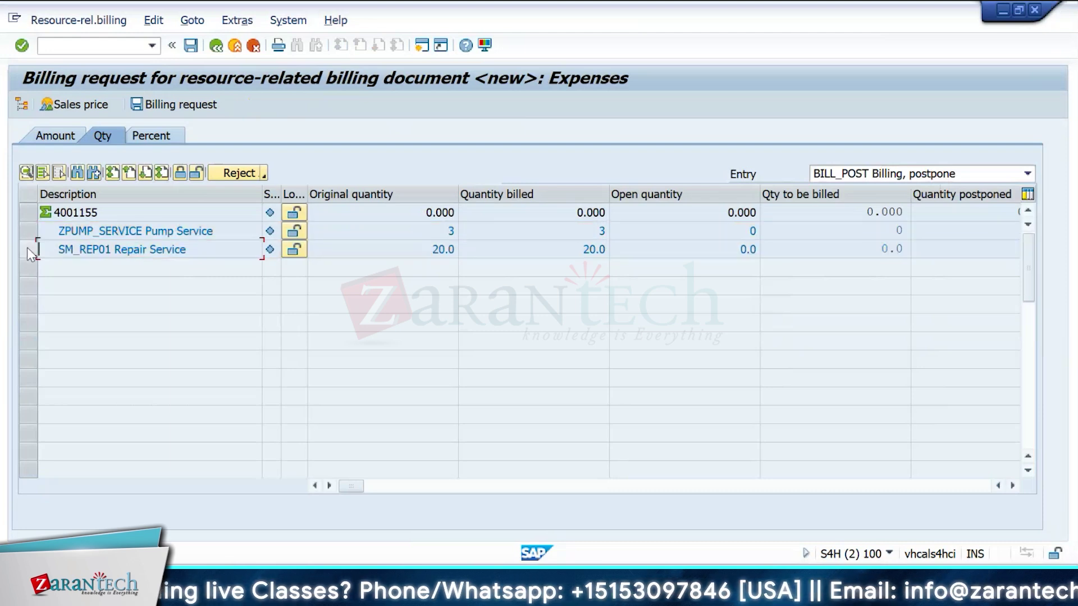
pyautogui.click(186, 105)
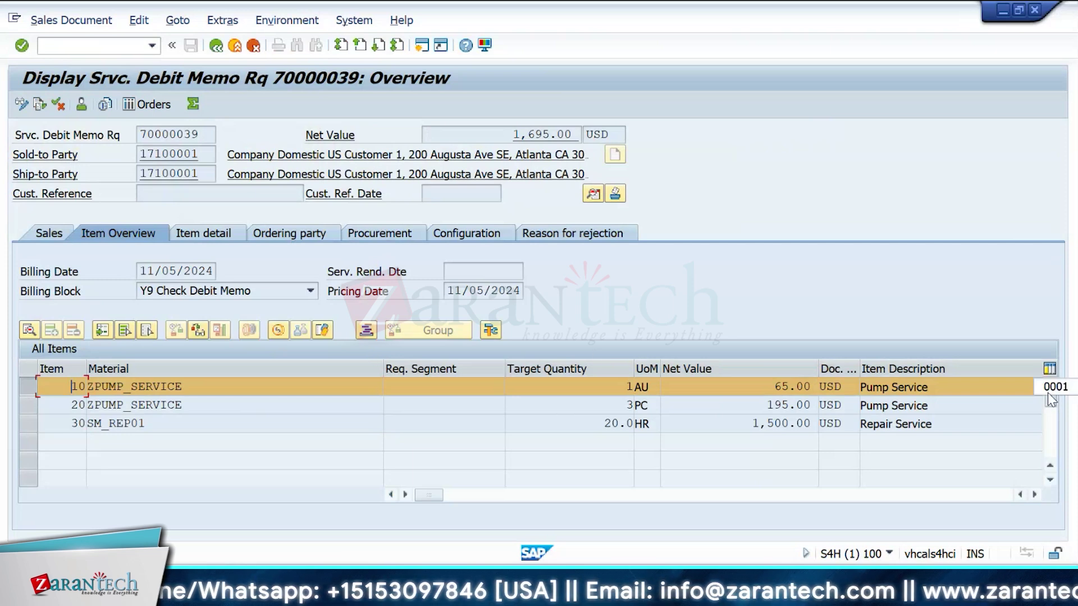
# - Compare the two ZPUMP_SERVICE items 10 and 20 in the service debit memo request
pyautogui.click(27, 388)
pyautogui.click(26, 388)
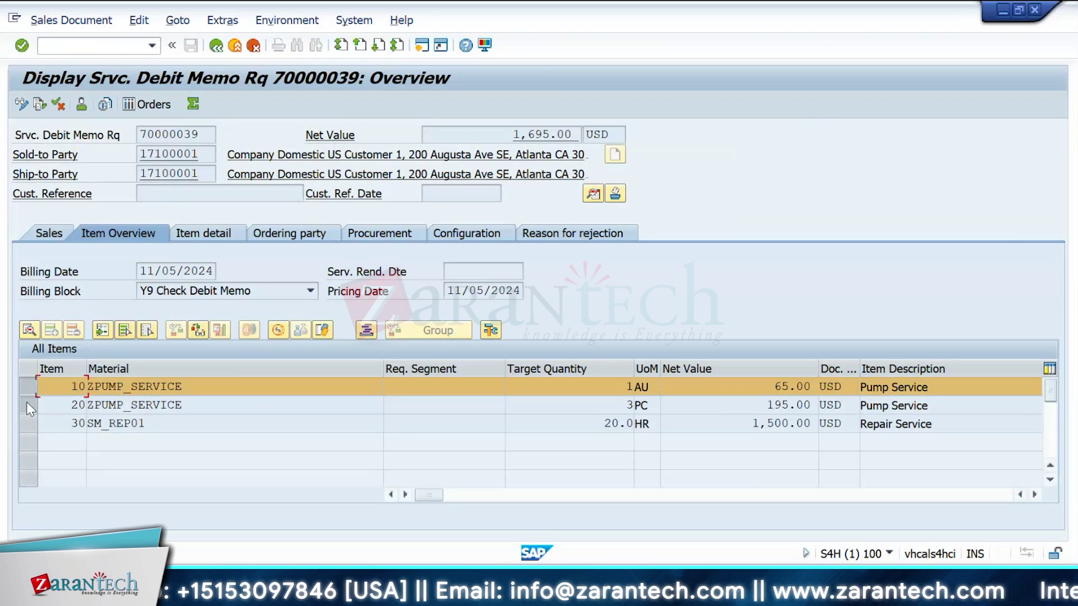
pyautogui.click(26, 404)
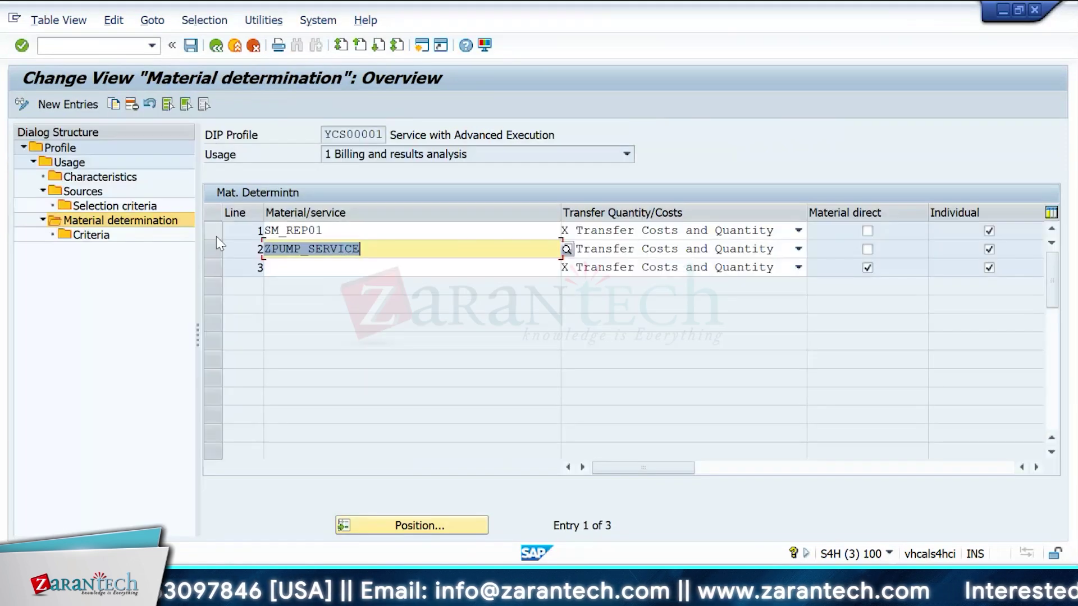
# - Display the material determination criteria for ZPUMP_SERVICE in DIP profile YCS00001 and return to the material determination overview
pyautogui.click(213, 255)
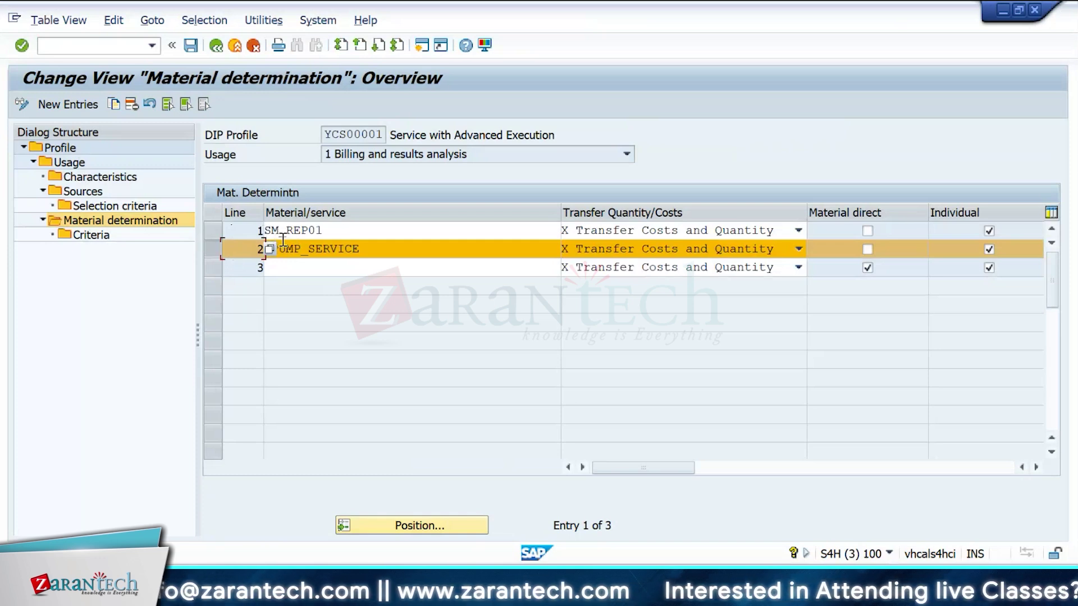
pyautogui.click(190, 269)
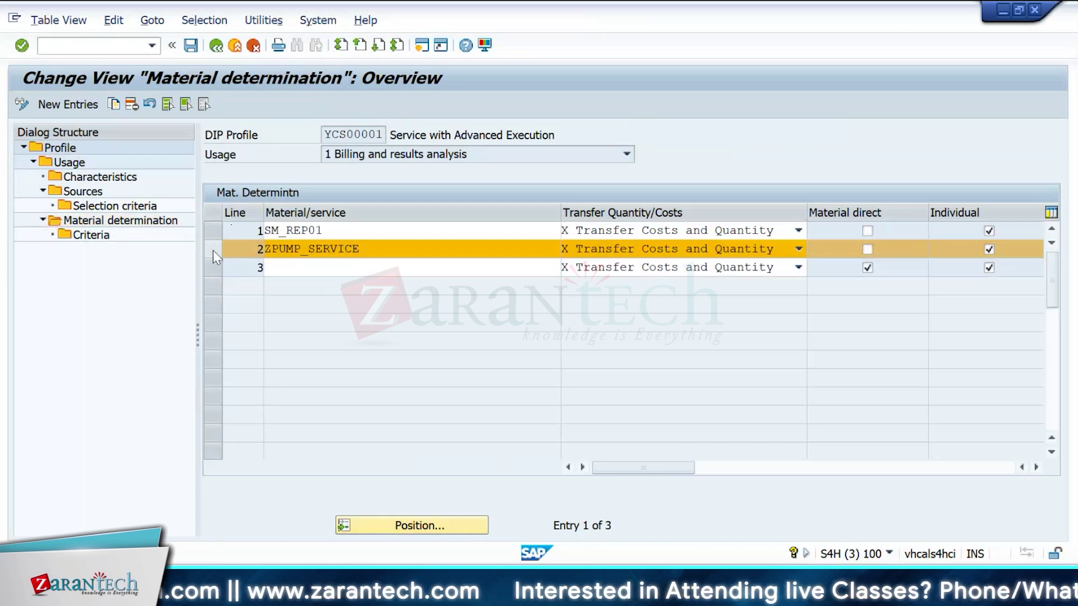
pyautogui.click(213, 251)
pyautogui.click(214, 250)
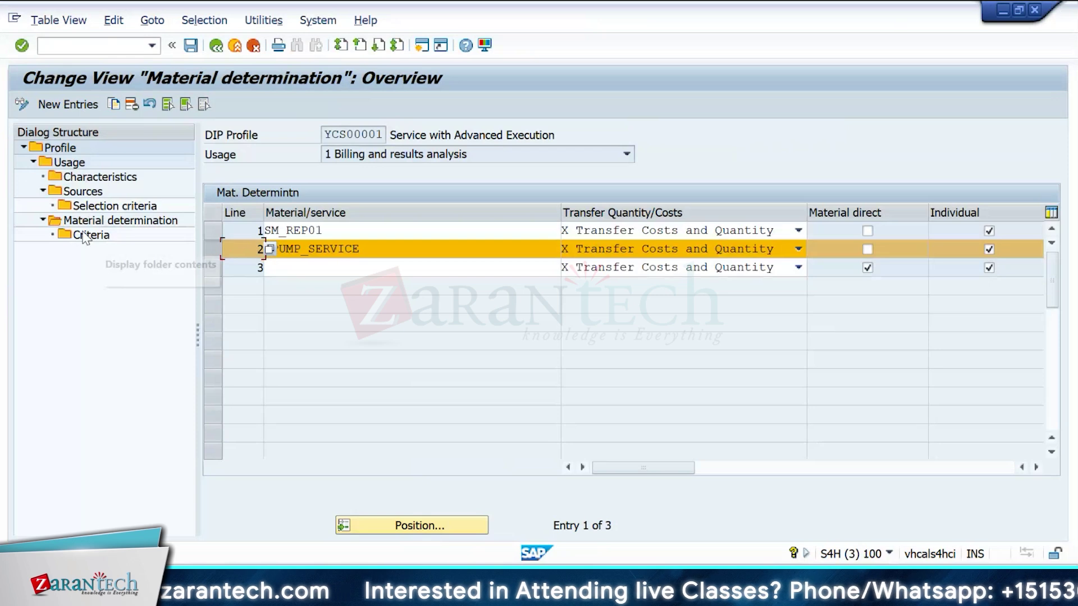
pyautogui.doubleClick(85, 236)
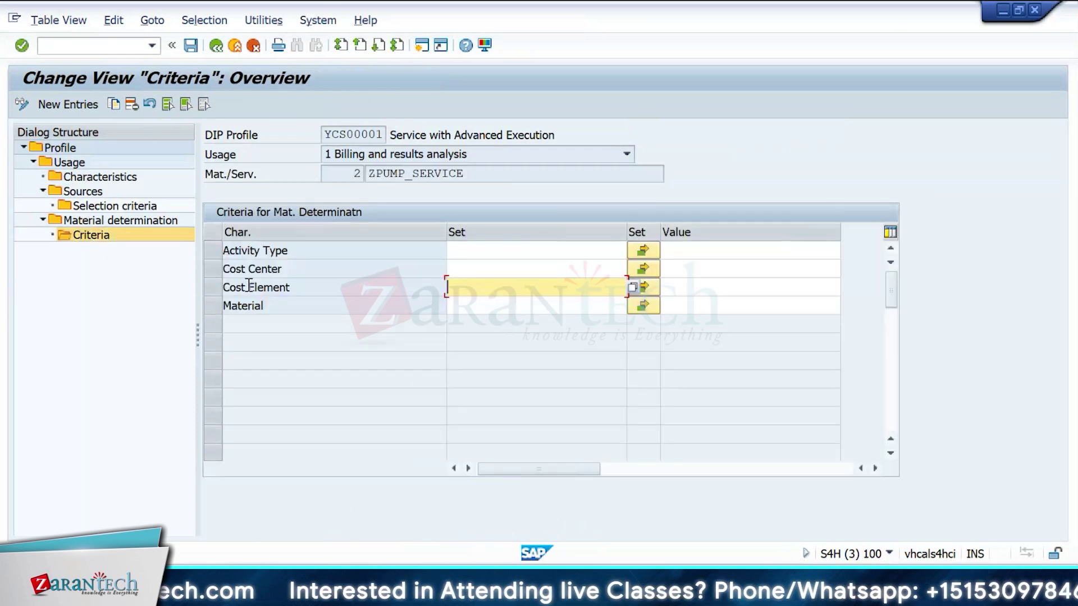
pyautogui.click(217, 45)
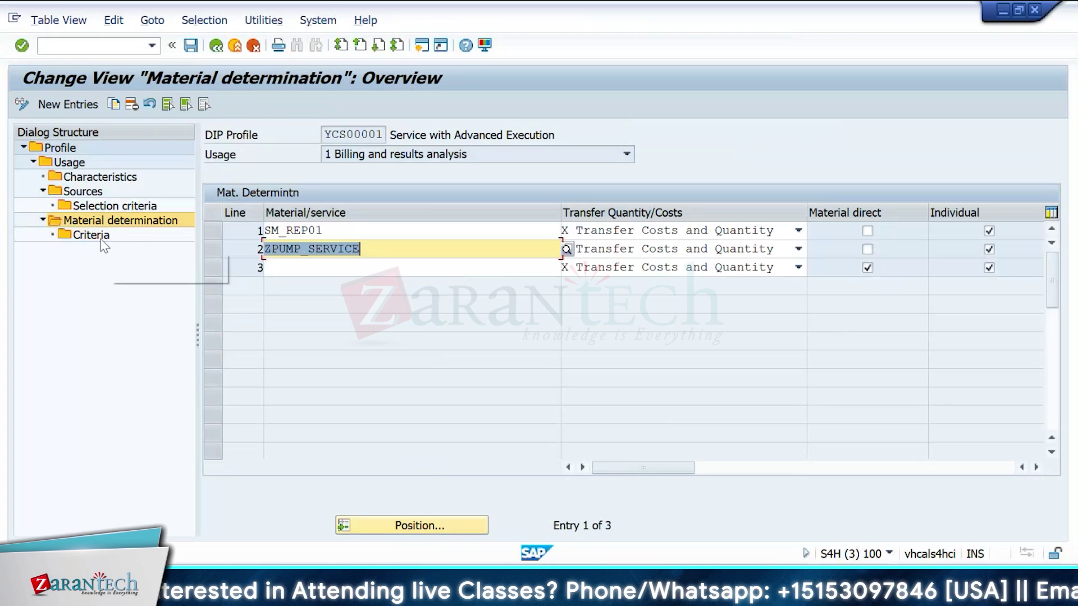
pyautogui.doubleClick(103, 243)
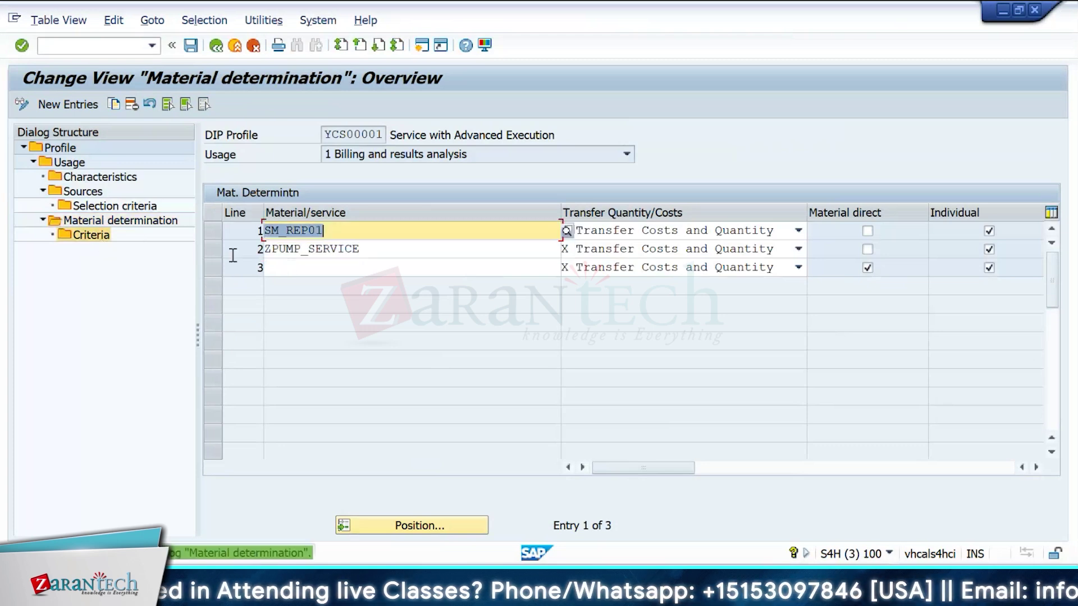
pyautogui.click(208, 248)
pyautogui.doubleClick(98, 235)
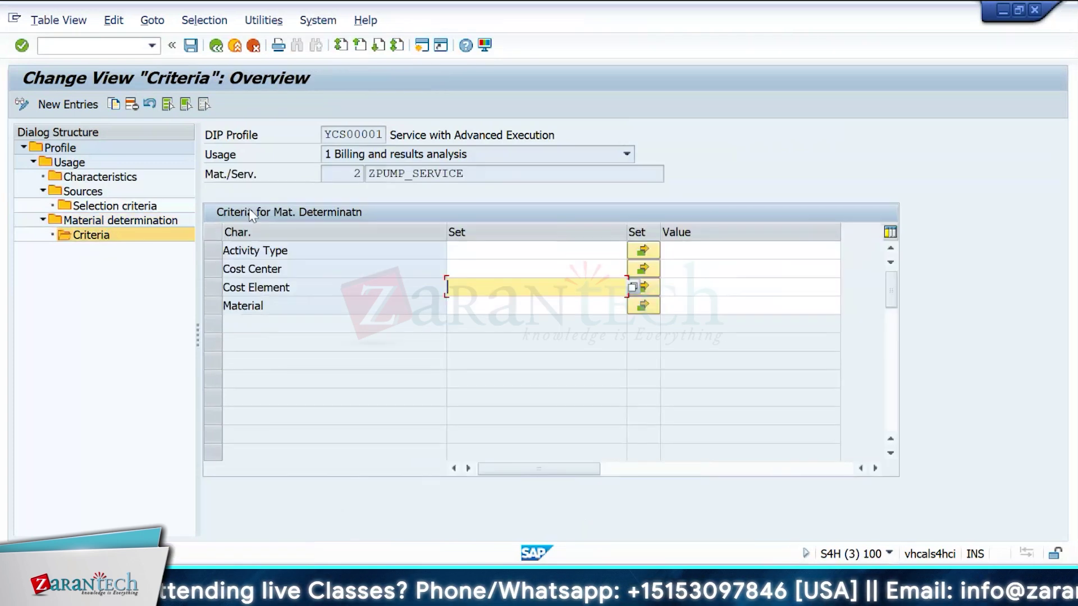
pyautogui.click(217, 54)
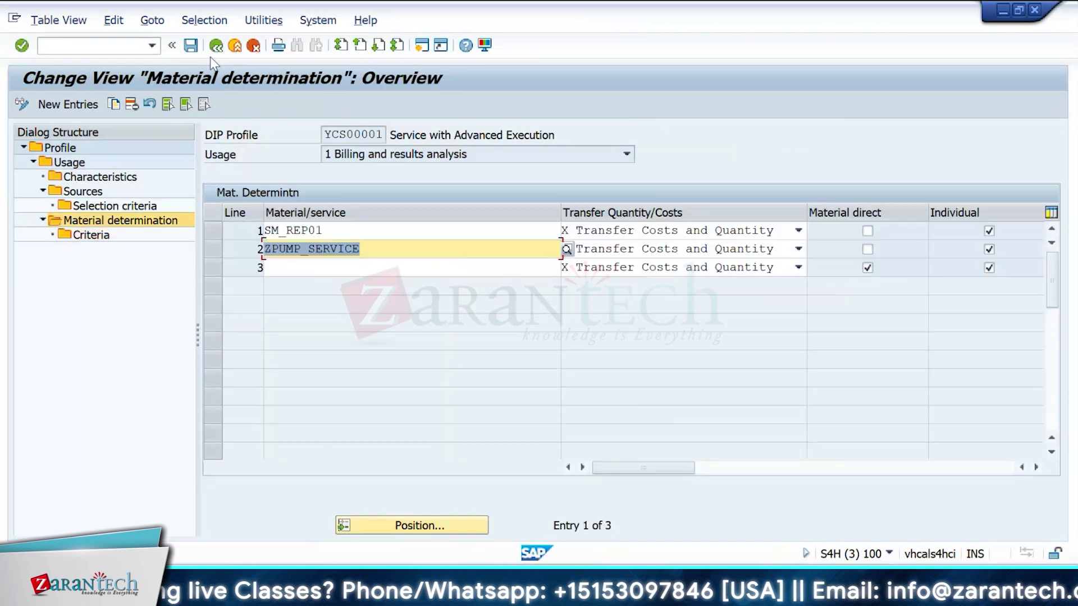
# - Review the material determination criteria for SM_REP01 in the DIP profile and leave the profile configuration
pyautogui.click(211, 250)
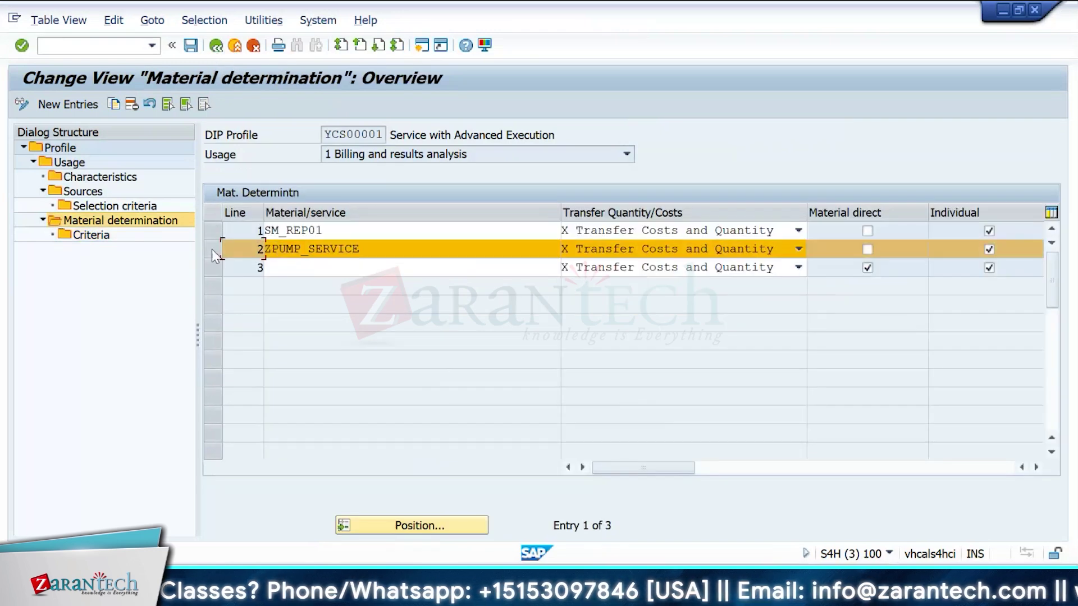
pyautogui.click(211, 249)
pyautogui.click(213, 232)
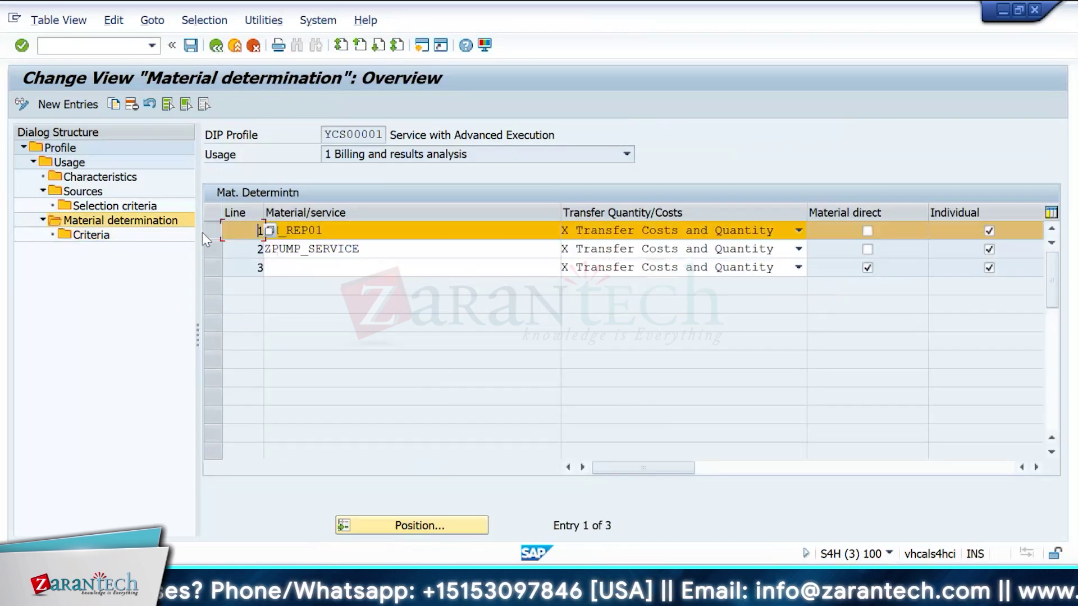
pyautogui.doubleClick(103, 236)
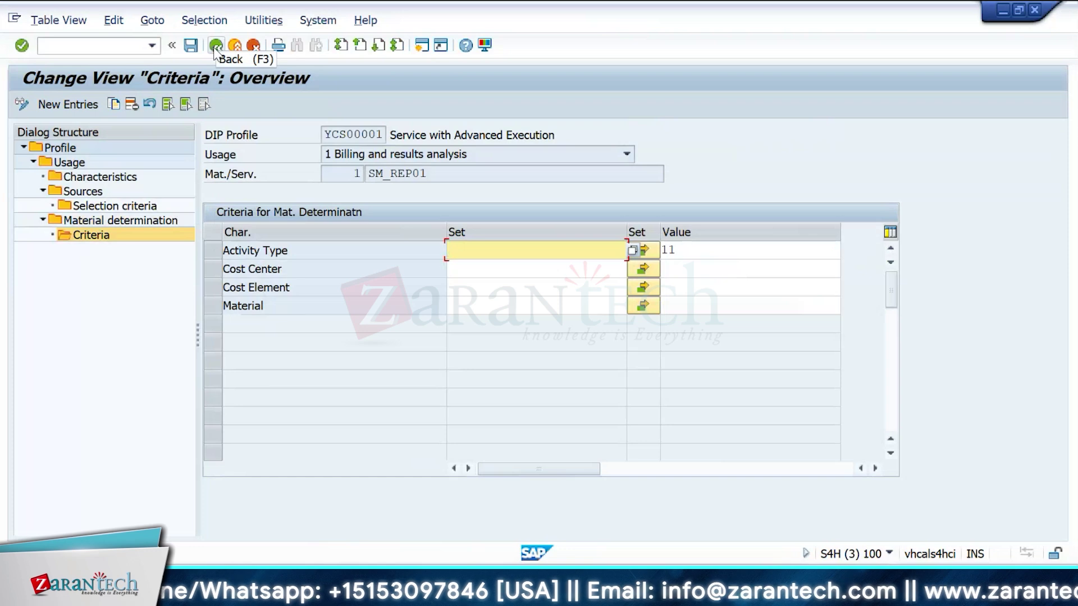
pyautogui.click(215, 46)
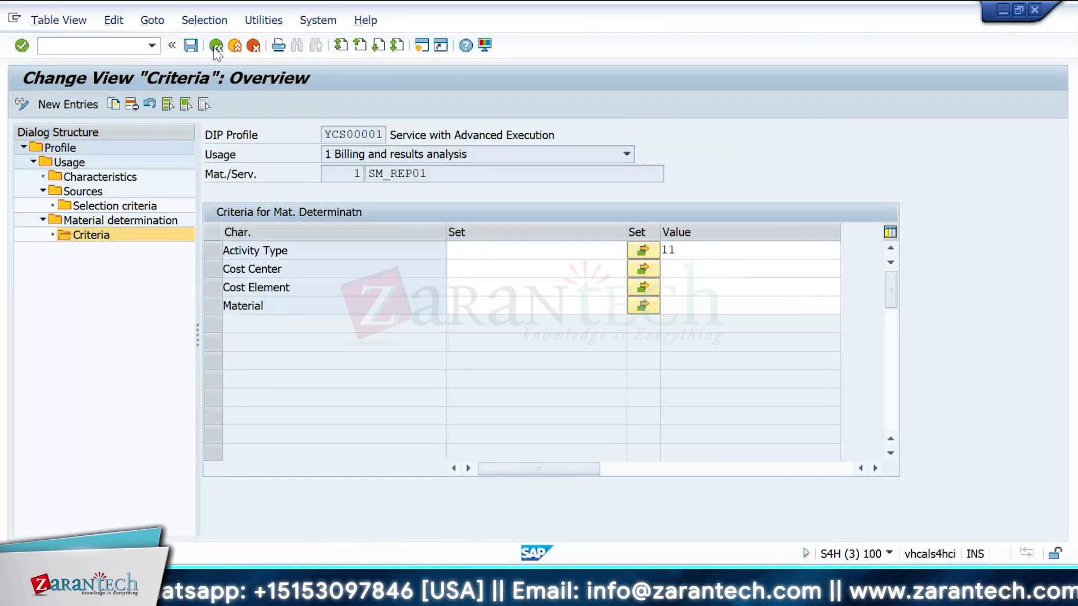
pyautogui.click(215, 47)
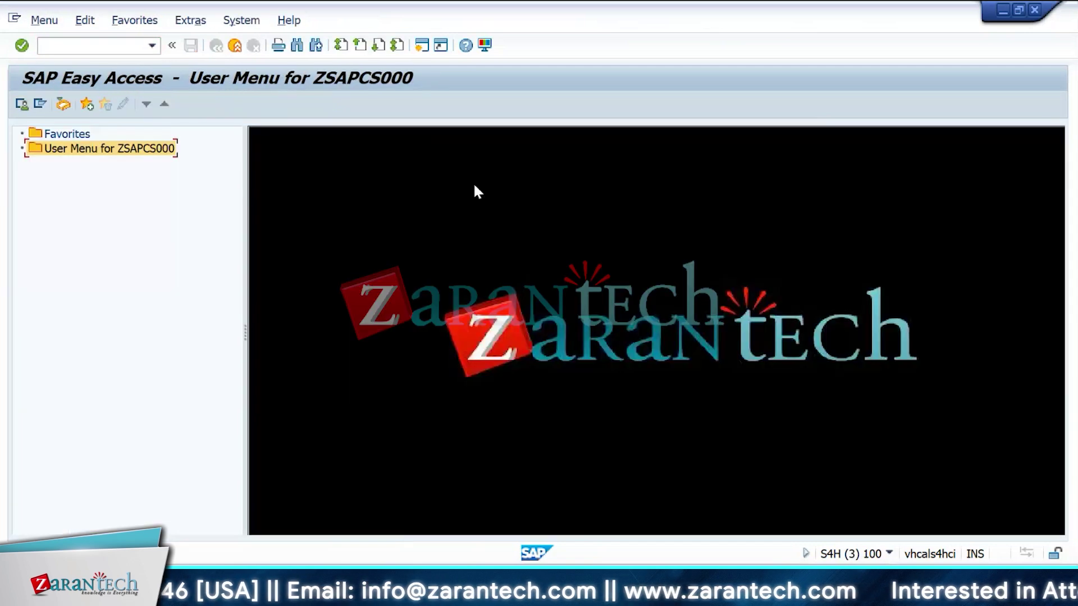
# - Switch to the Microsoft Teams meeting, close the meeting chat and stop sharing the screen
pyautogui.click(87, 49)
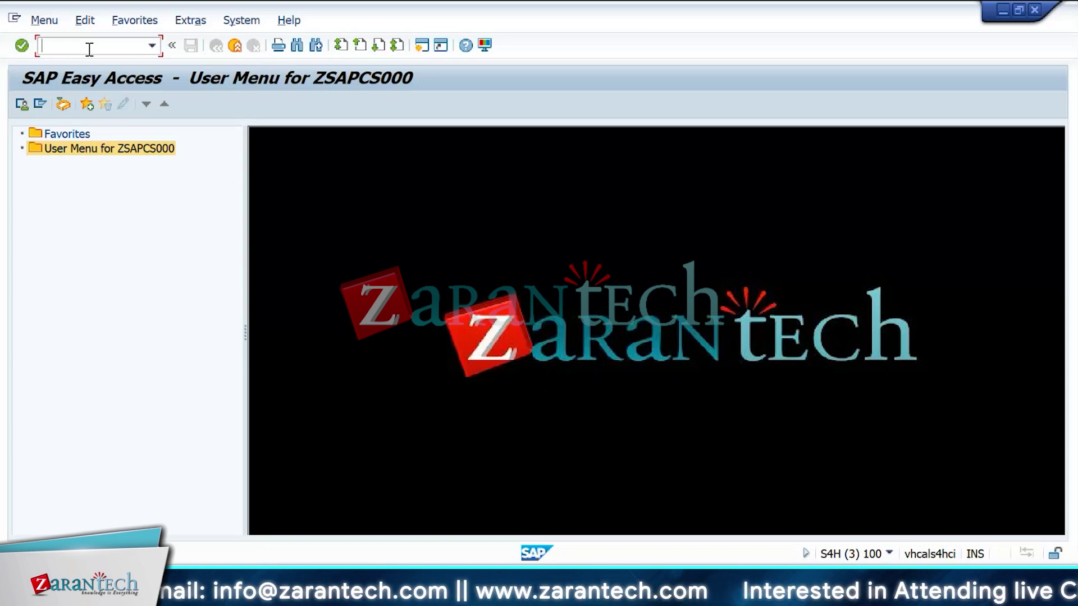
pyautogui.click(78, 226)
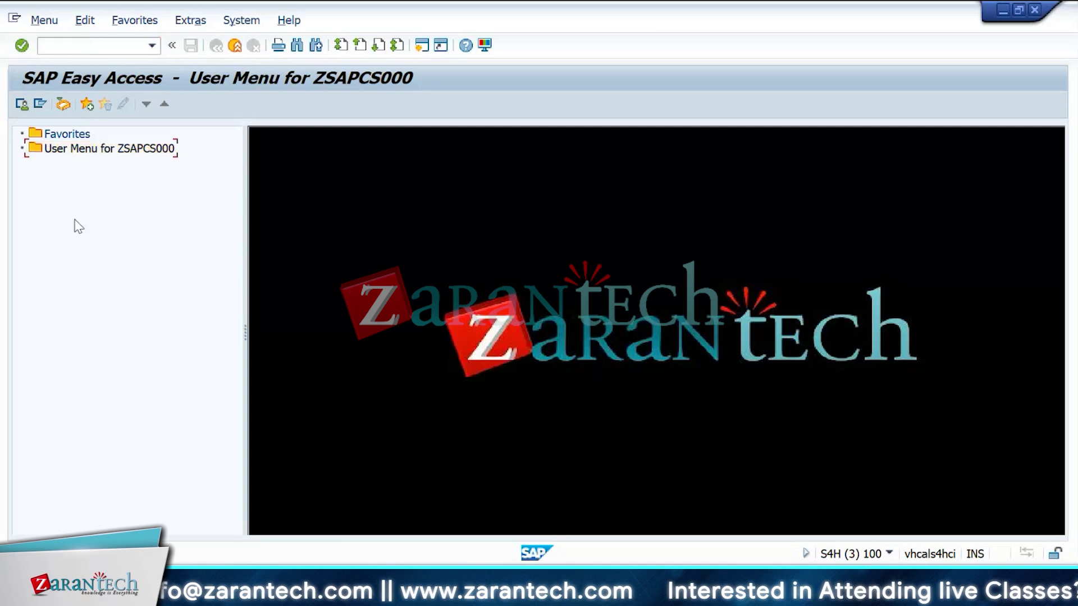
pyautogui.hotkey('alt', 'Tab')
pyautogui.hotkey('alt', 'Tab')
pyautogui.hotkey('alt', 'Tab')
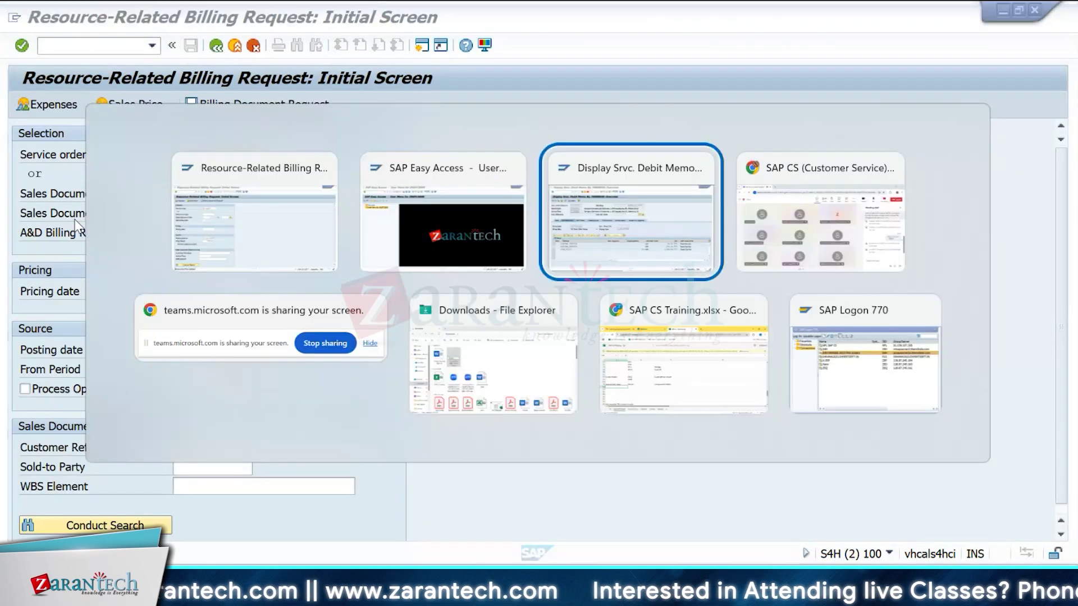
pyautogui.hotkey('alt', 'Tab')
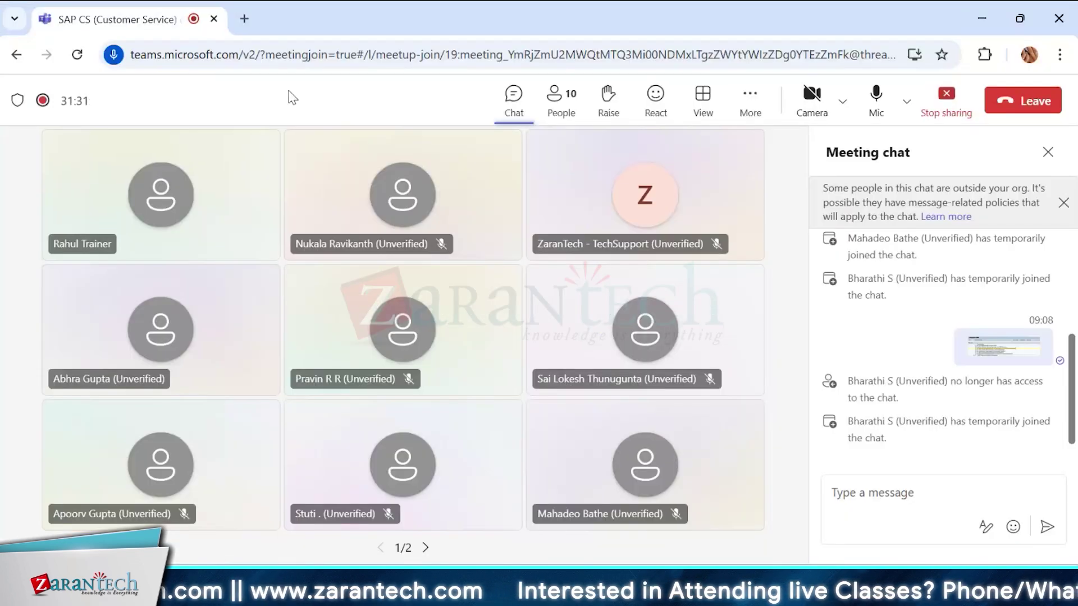
pyautogui.click(514, 100)
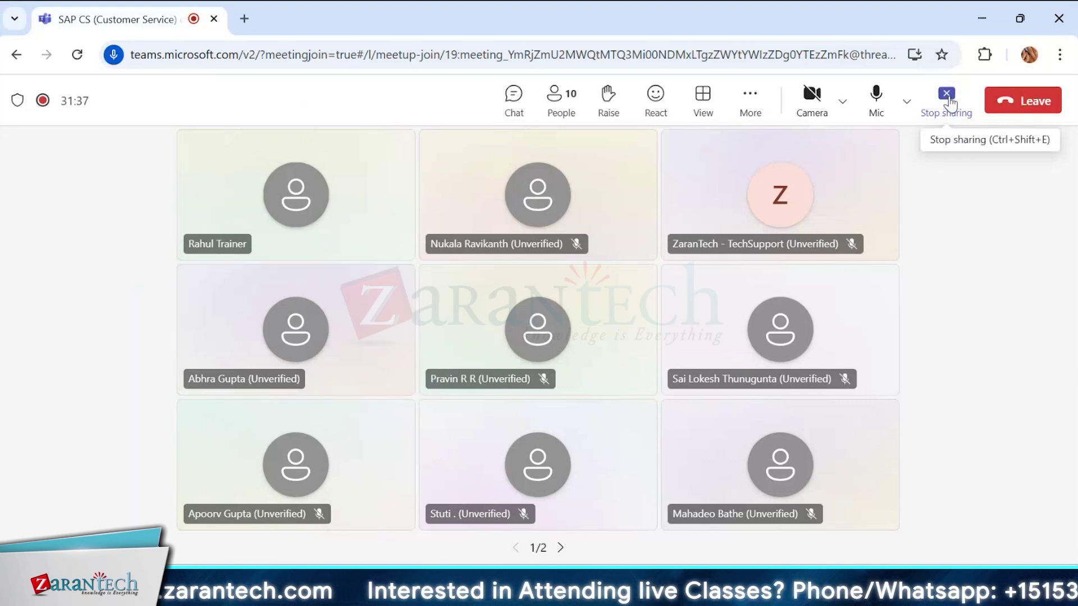
pyautogui.click(947, 101)
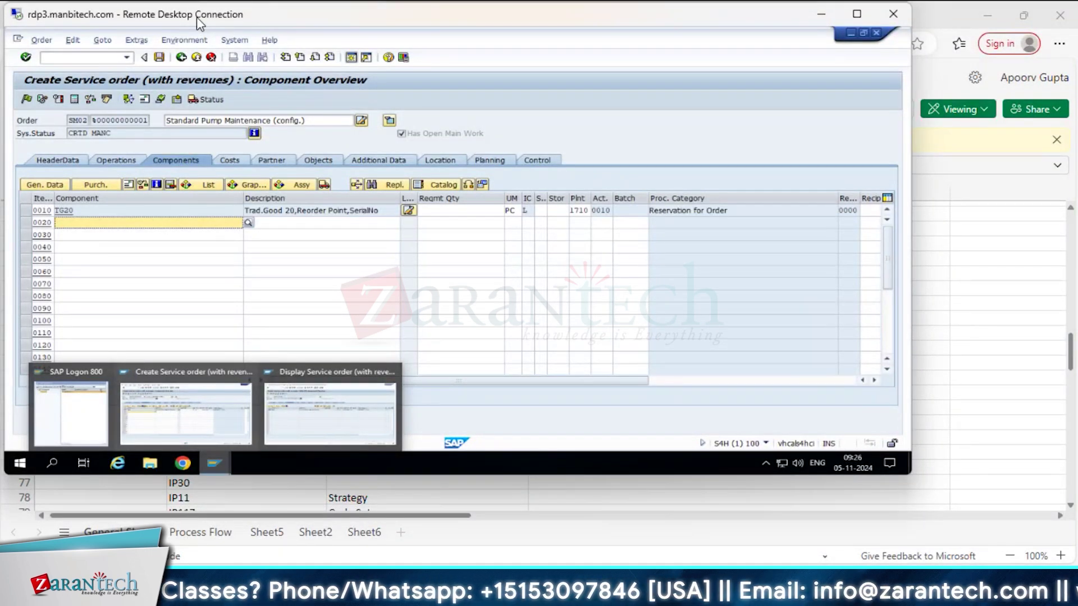
# - Review the header data of the service order being created against the components of the existing displayed service order
pyautogui.click(63, 161)
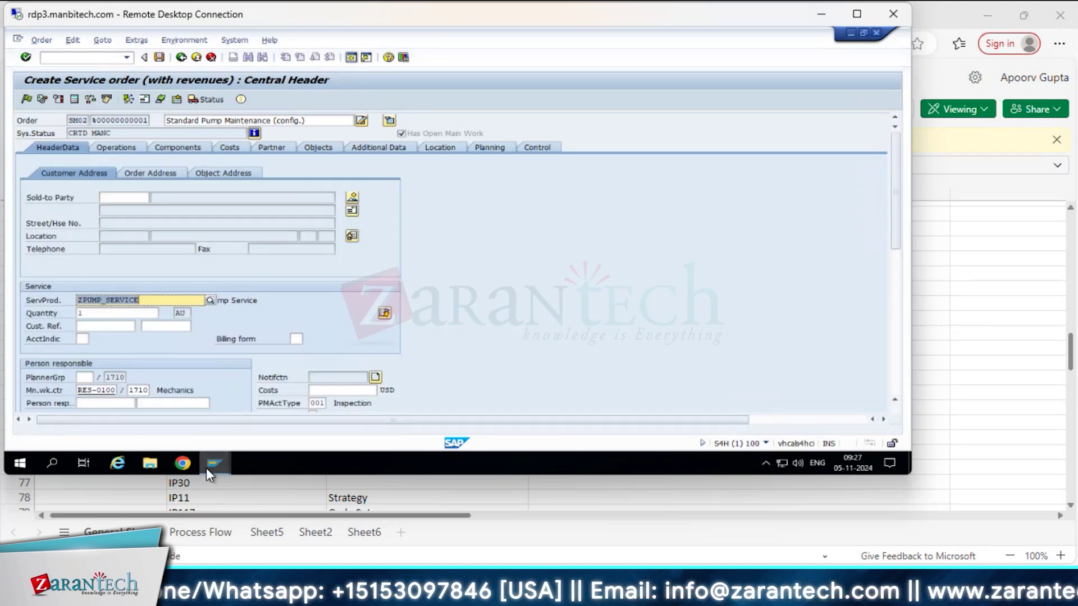
pyautogui.moveTo(213, 466)
pyautogui.click(326, 420)
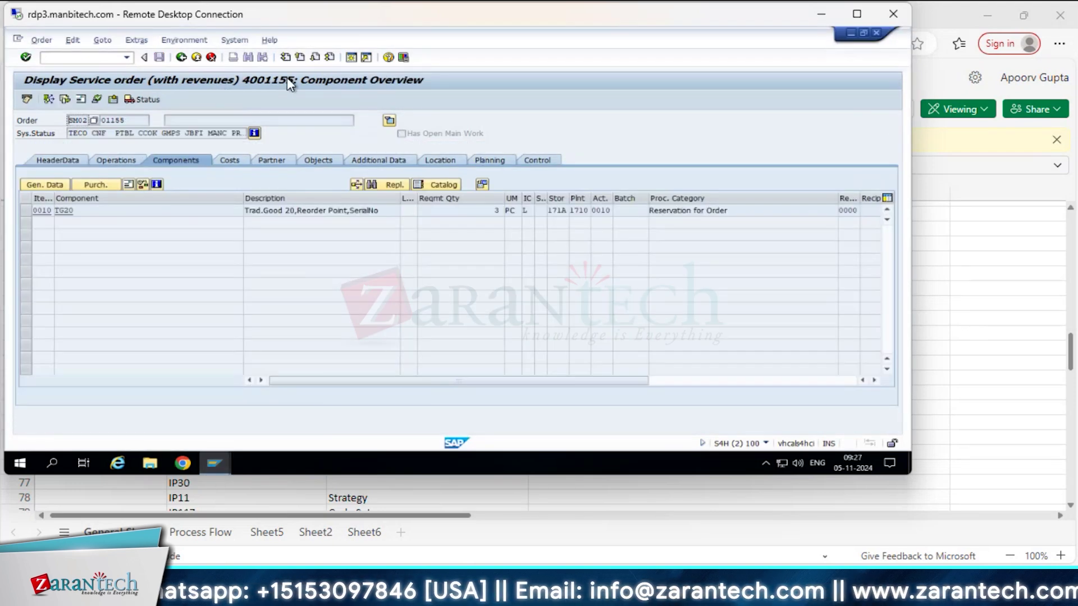
pyautogui.click(218, 461)
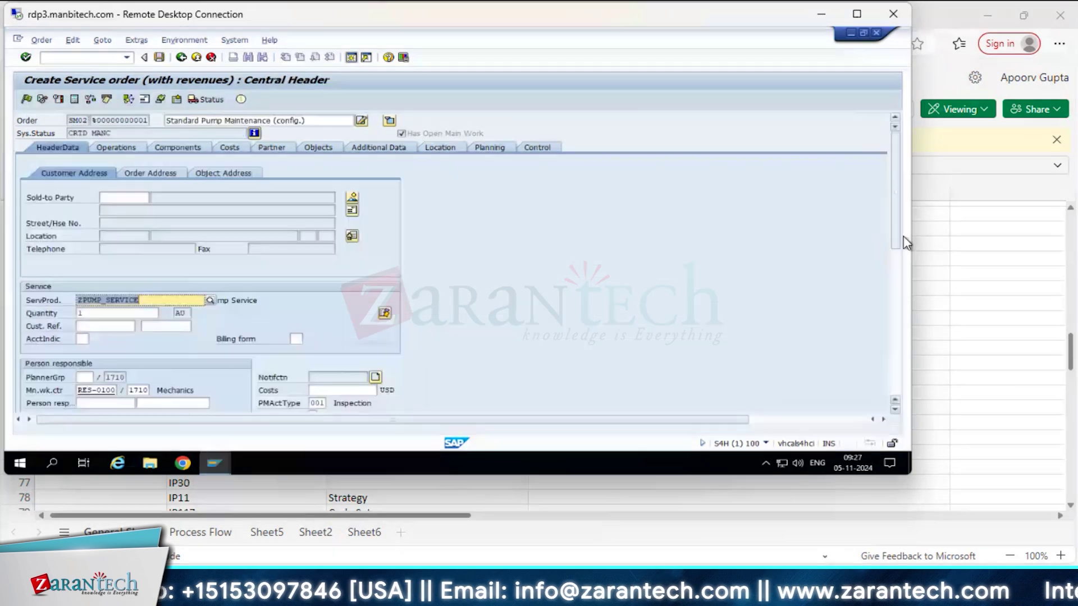
pyautogui.moveTo(900, 236); pyautogui.dragTo(892, 115)
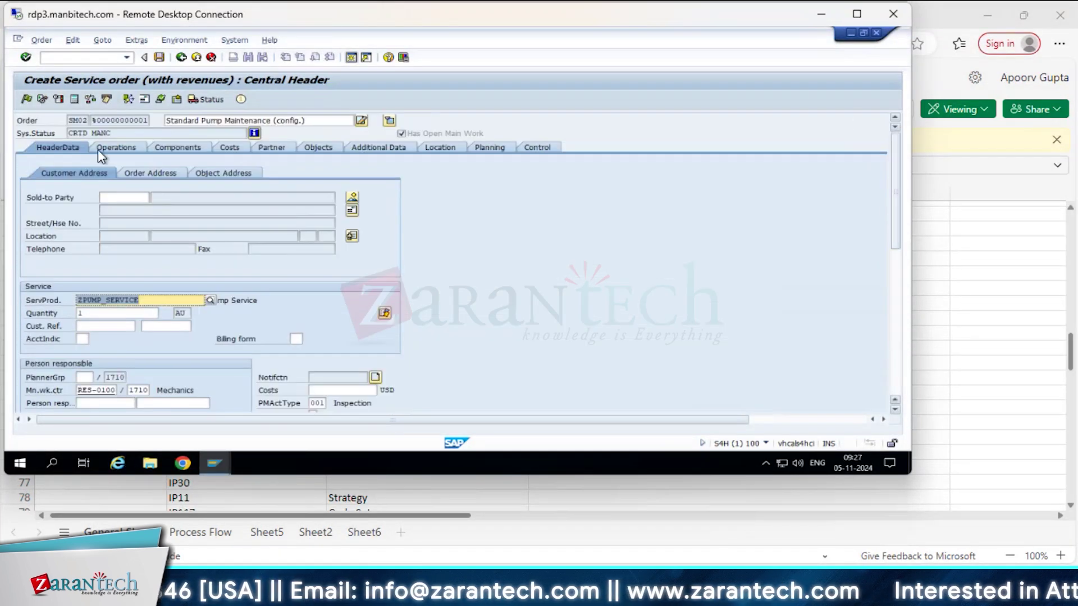
pyautogui.click(75, 121)
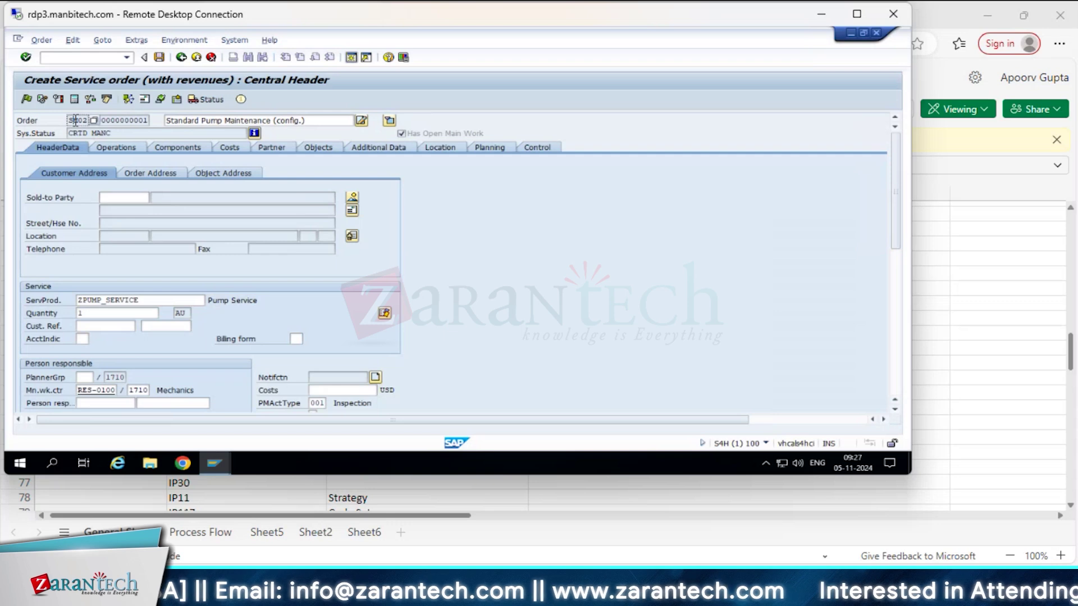
# - Assign control key SM03 (Service - External services) to operation 0010, Remove pump from fluid, and open its external processing data
pyautogui.click(116, 147)
pyautogui.click(217, 210)
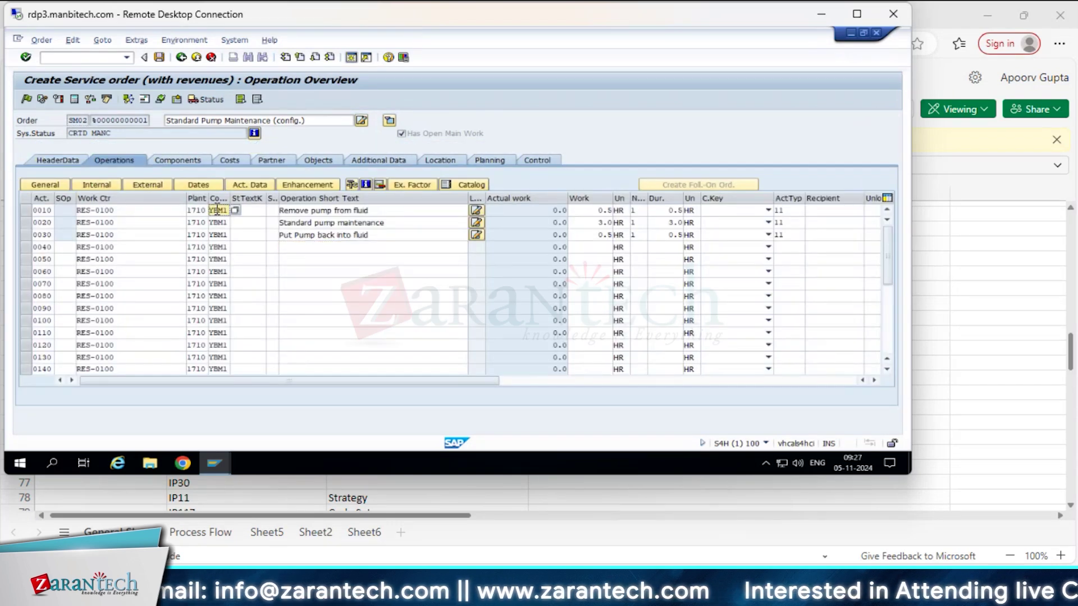
pyautogui.moveTo(218, 462)
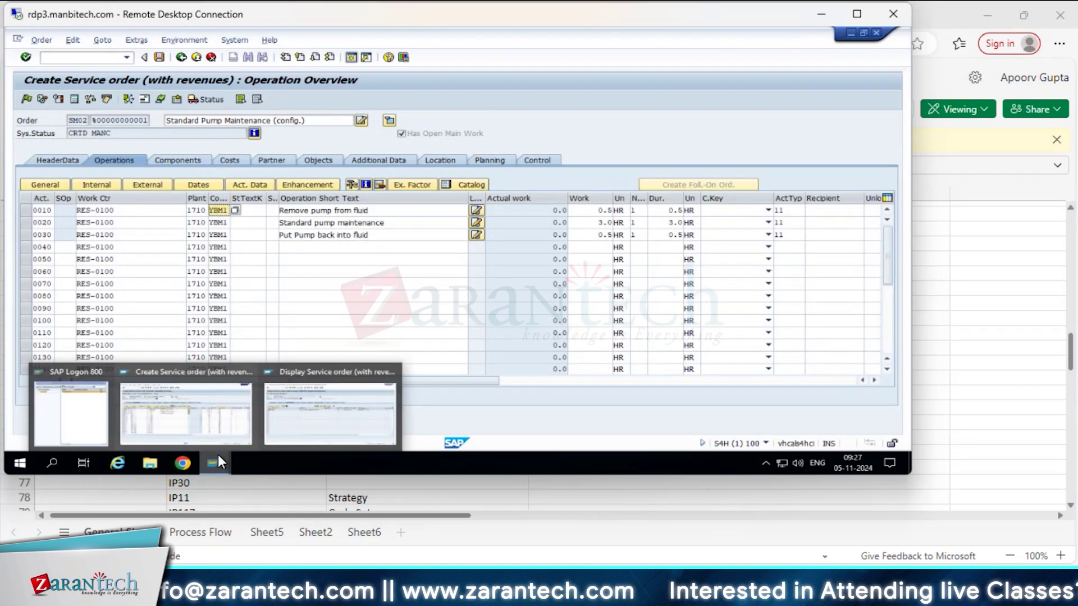
pyautogui.click(234, 211)
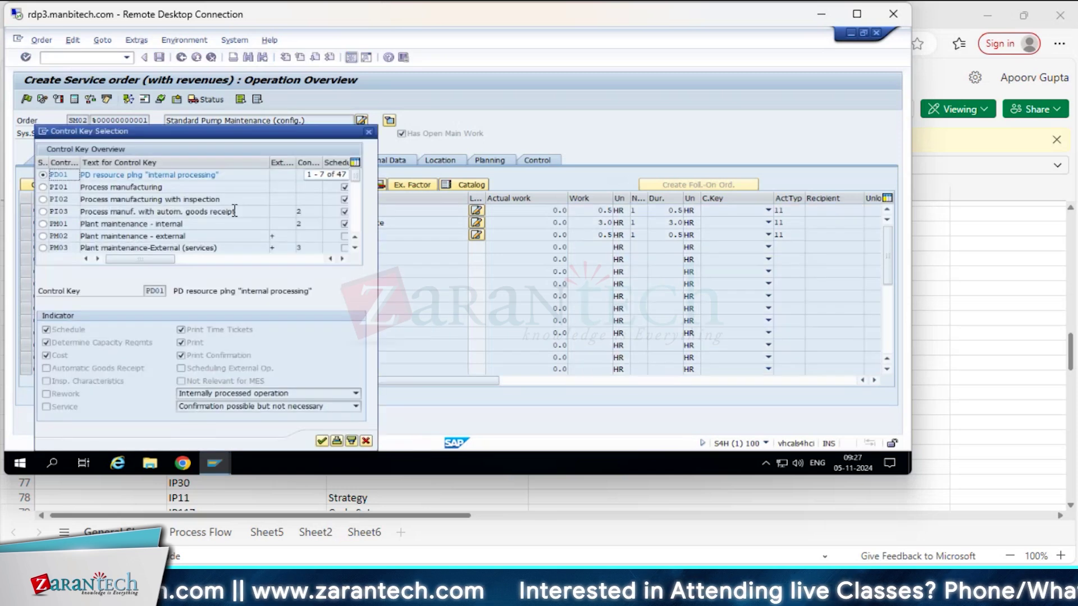
pyautogui.scroll(-10, 91, 230)
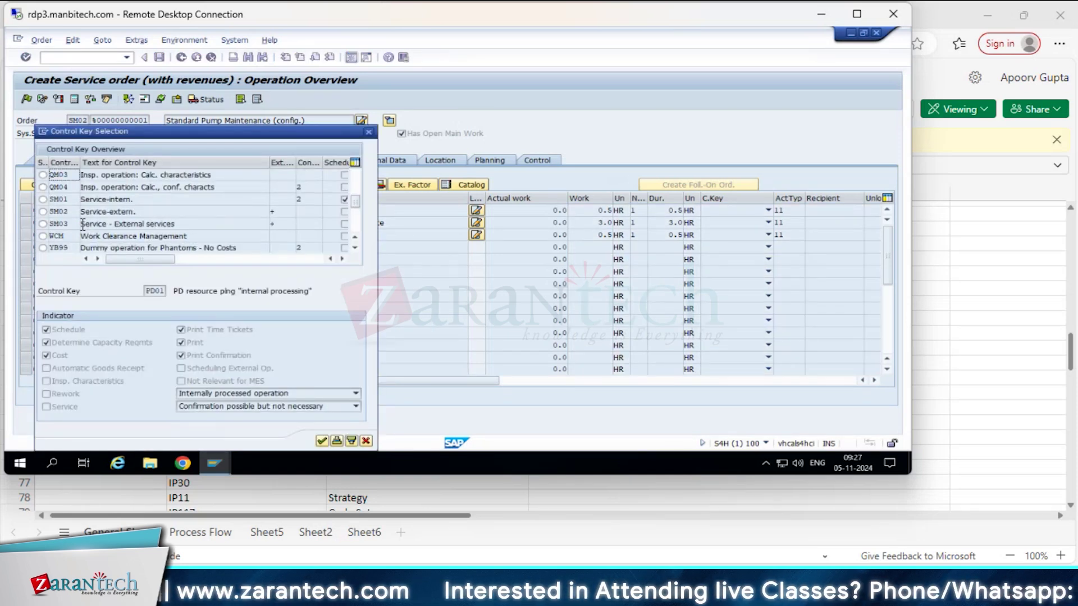
pyautogui.click(44, 223)
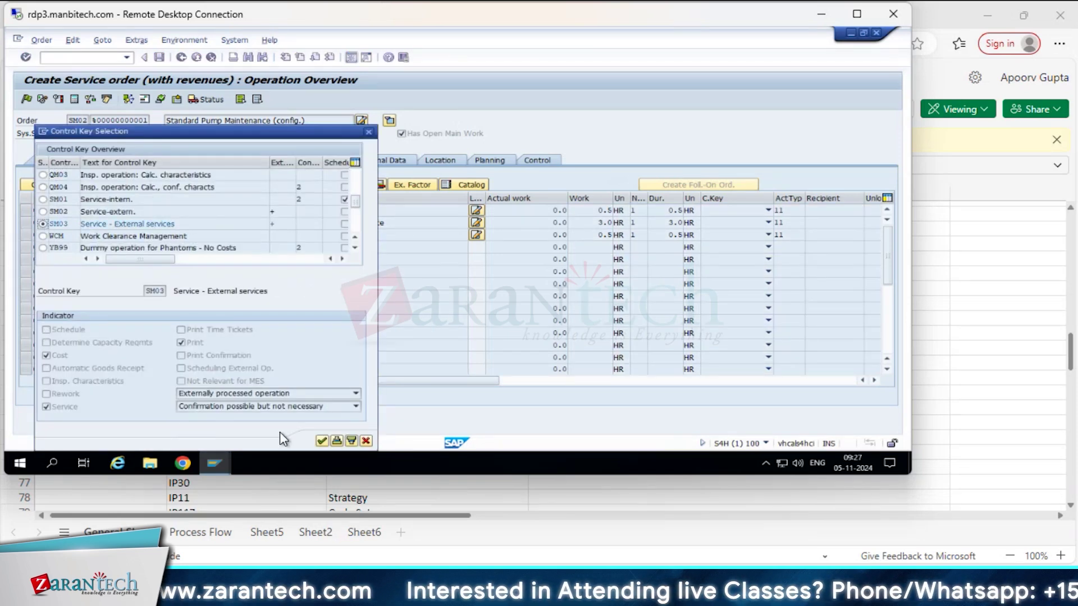
pyautogui.click(321, 441)
pyautogui.press('Return')
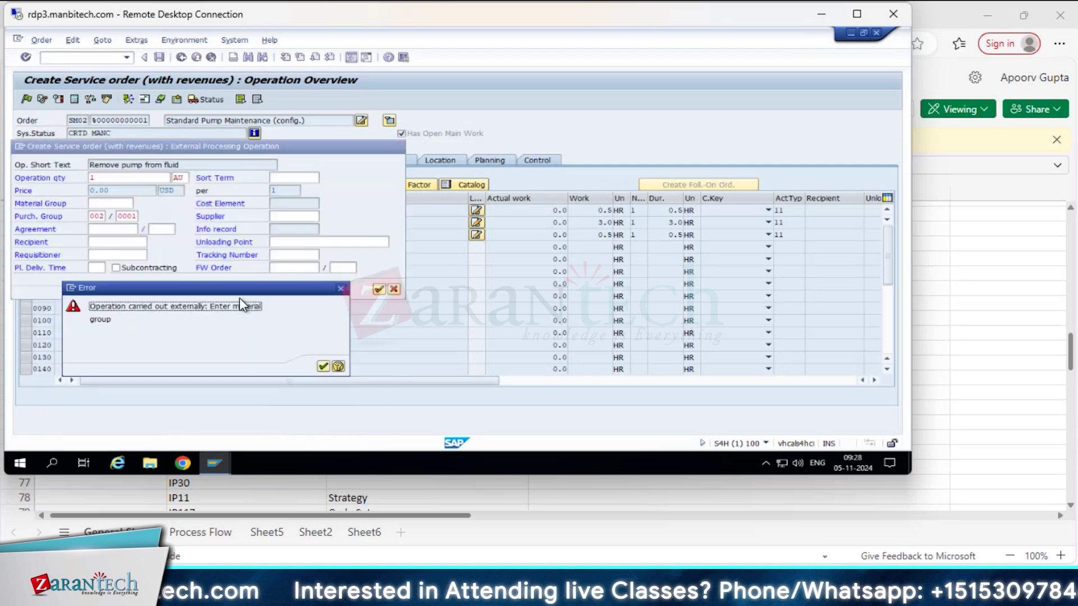
pyautogui.press('Return')
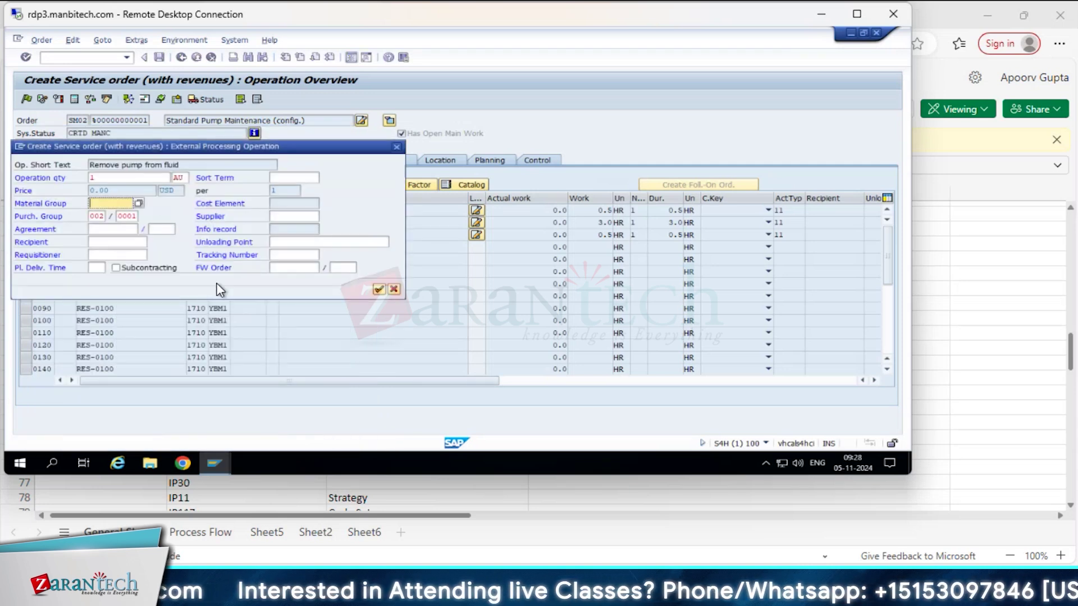
# - Set the external operation's material group to ZSERV (Services) and submit the external processing data
pyautogui.click(138, 203)
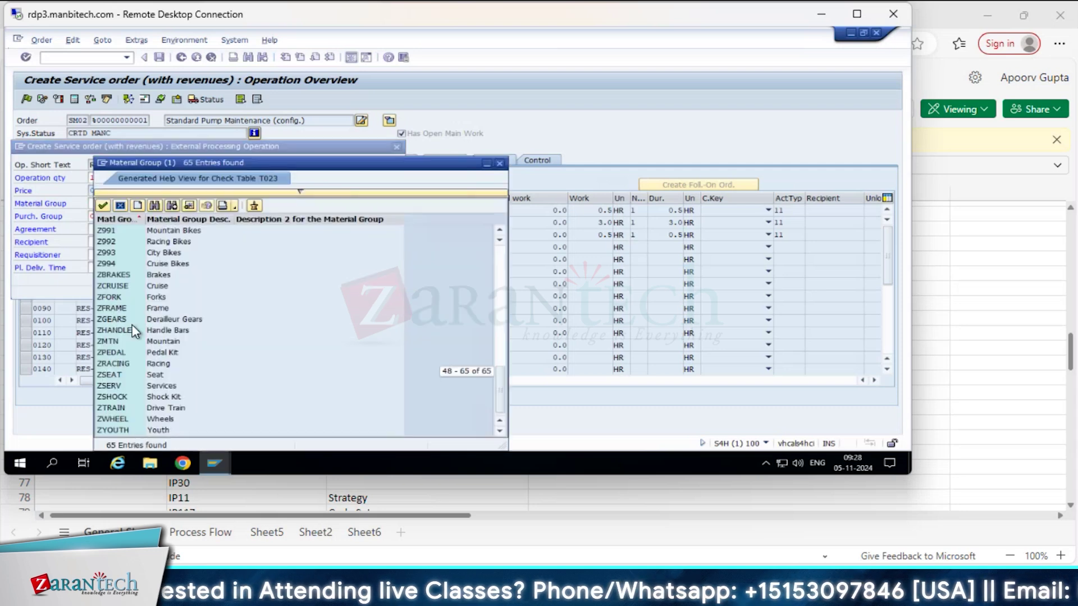
pyautogui.doubleClick(196, 373)
pyautogui.press('Return')
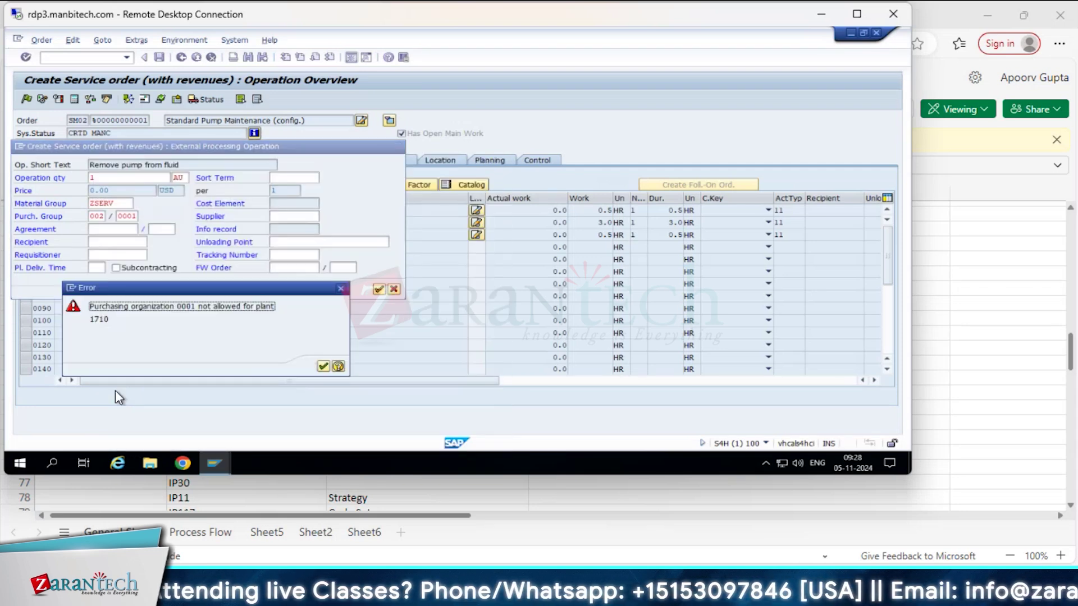
# - Set the external operation's purchasing organization to 1710, submit the data, and open the external processing details of operation 0010
pyautogui.press('Return')
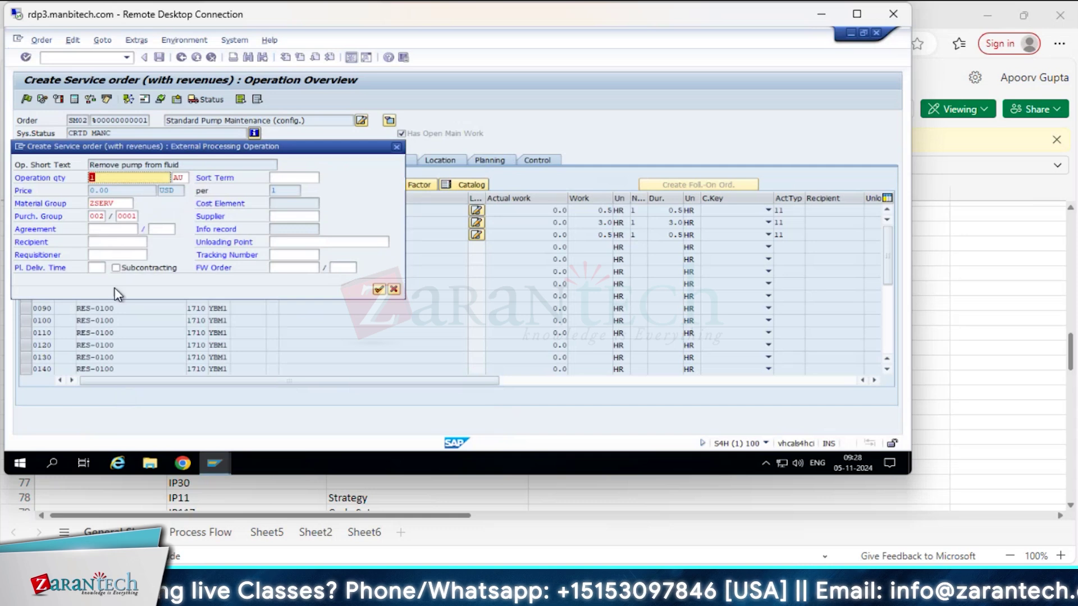
pyautogui.press('Return')
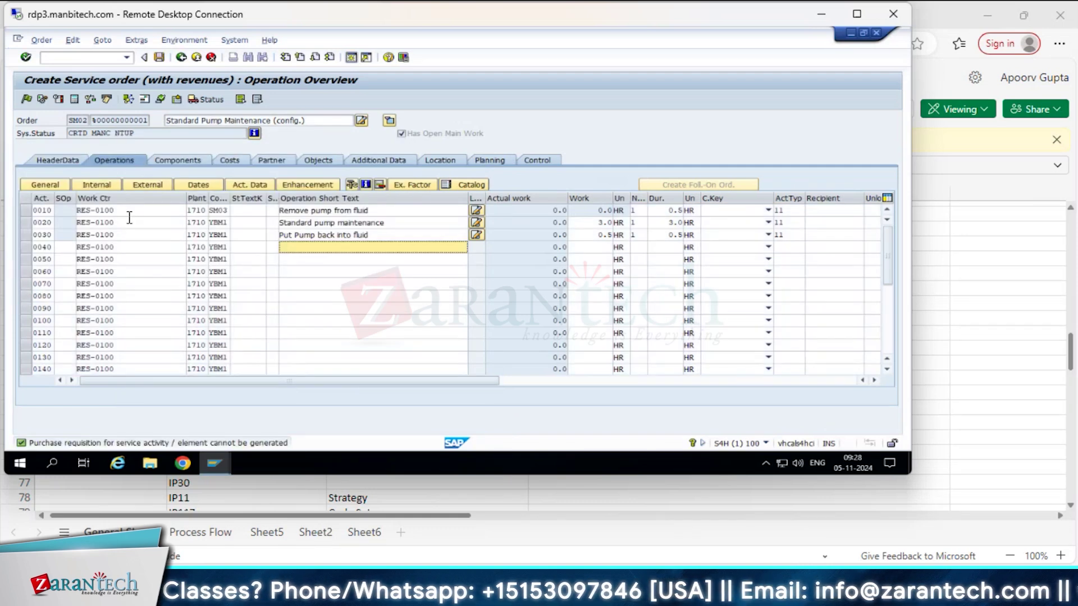
pyautogui.click(28, 224)
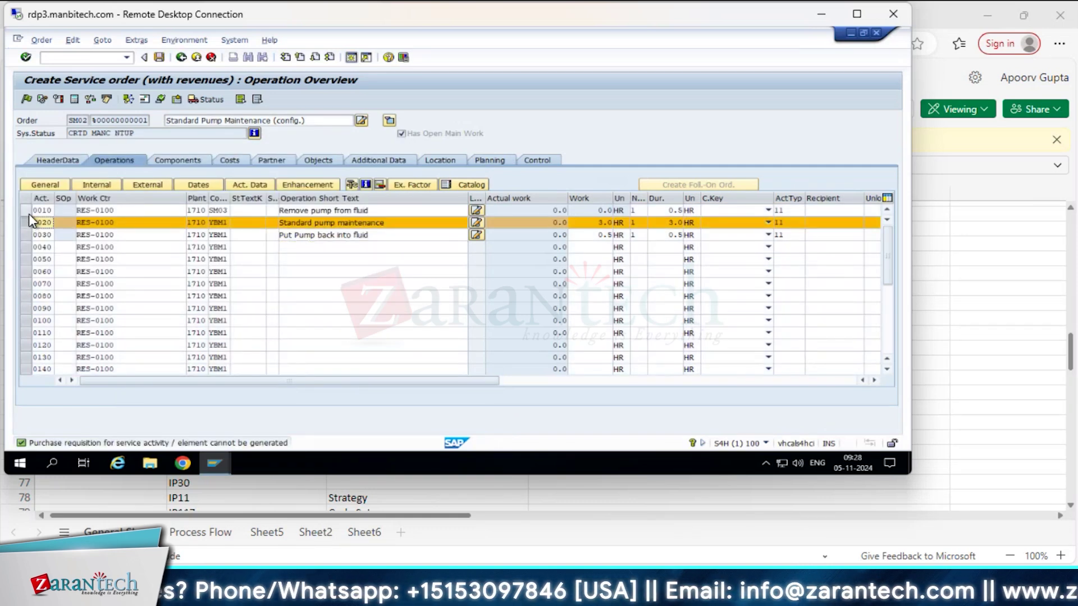
pyautogui.click(29, 214)
pyautogui.click(28, 220)
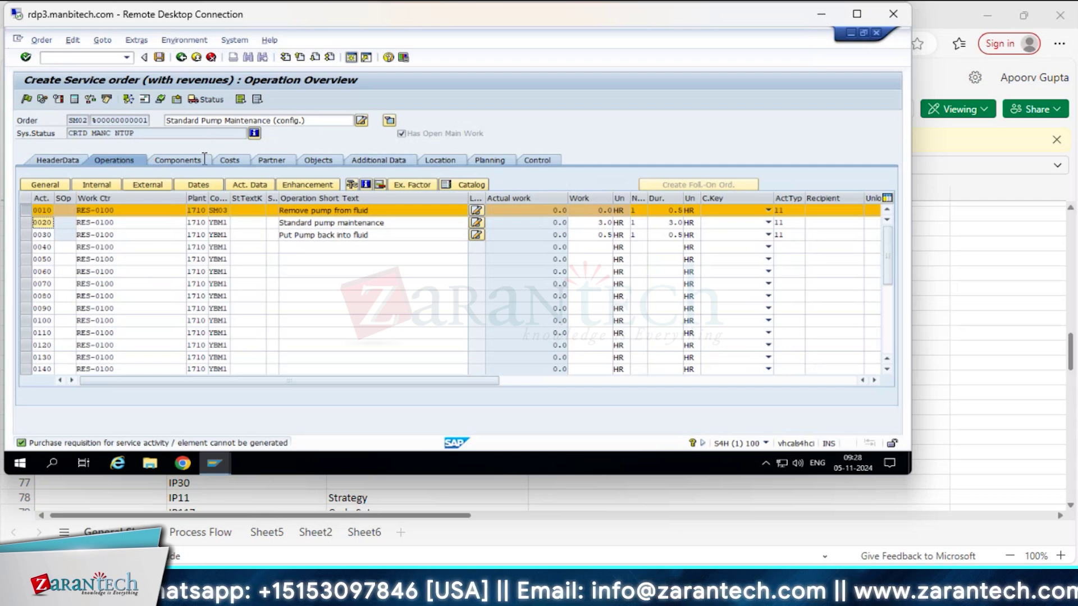
pyautogui.click(140, 185)
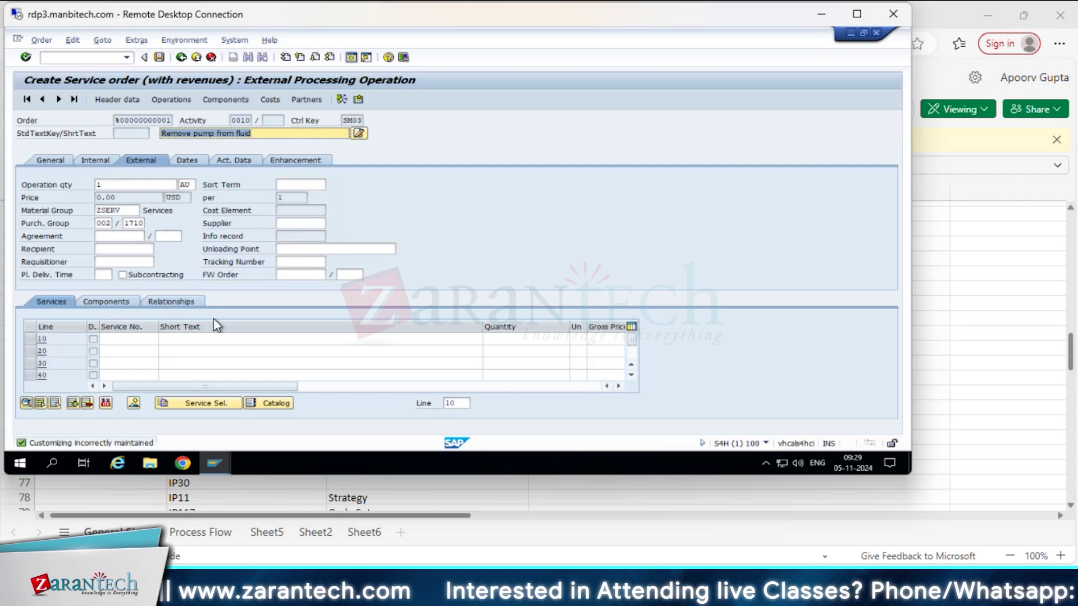
pyautogui.click(146, 338)
pyautogui.click(163, 339)
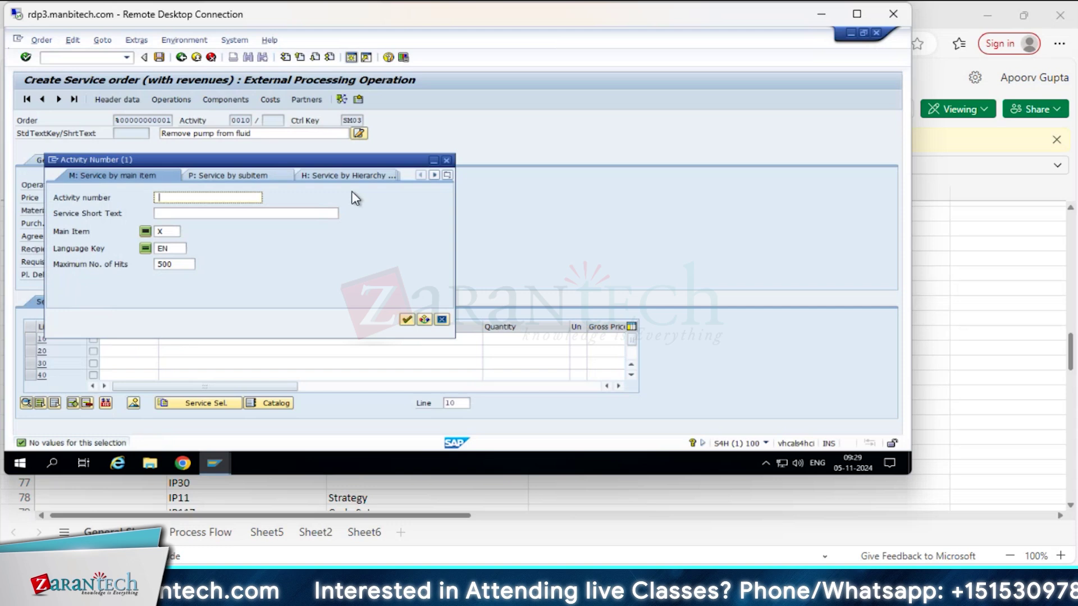
pyautogui.click(446, 161)
pyautogui.write('test')
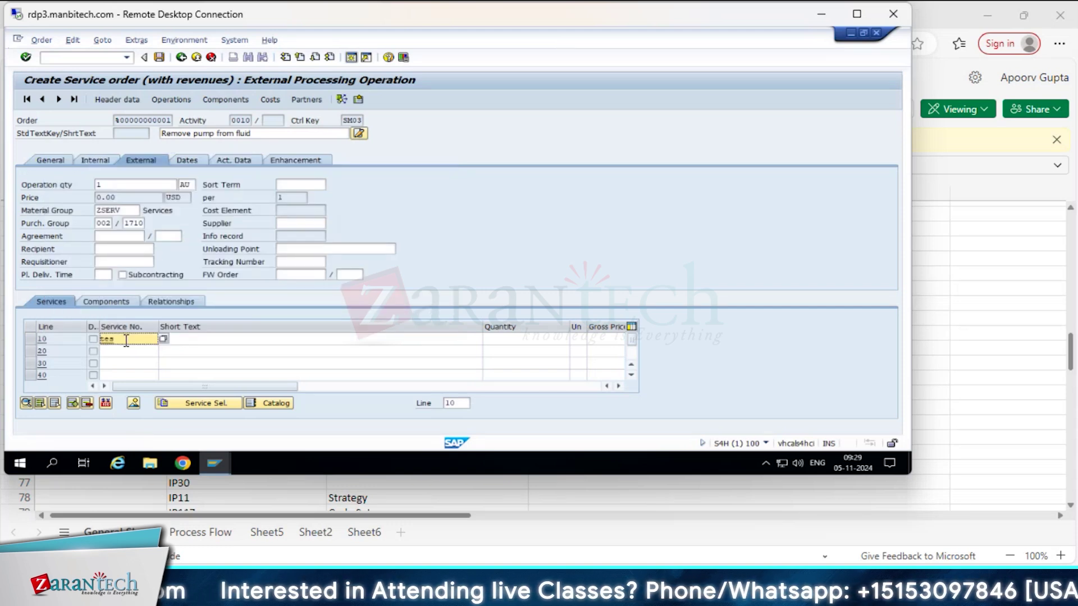
pyautogui.press('BackSpace')
pyautogui.press('BackSpace')
pyautogui.press('BackSpace')
pyautogui.press('BackSpace')
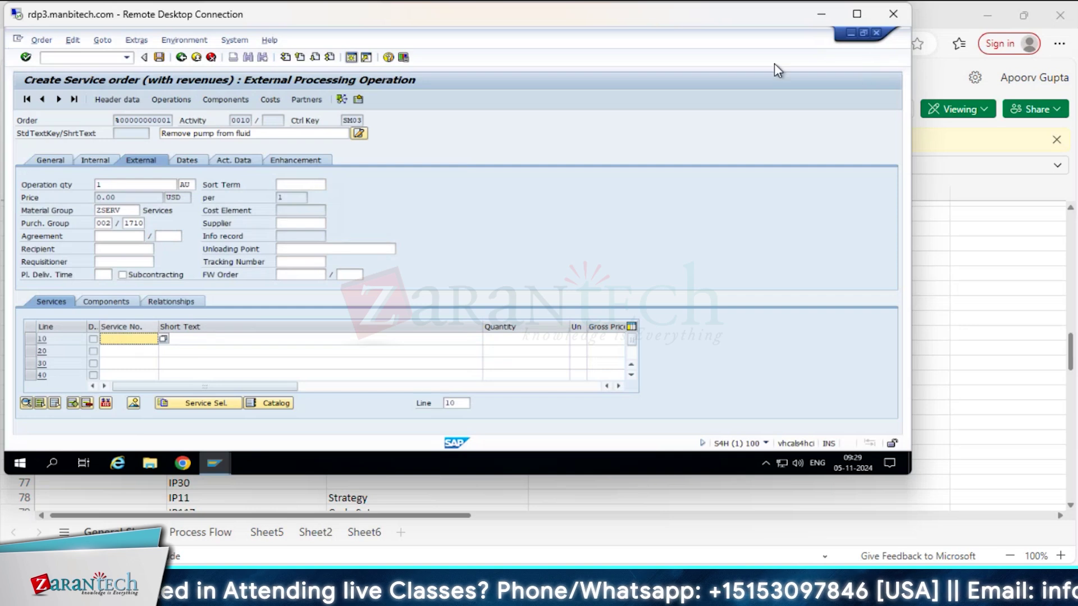
# - Open the service master in a new session with transaction AC03 and start creating a new service master record
pyautogui.click(352, 58)
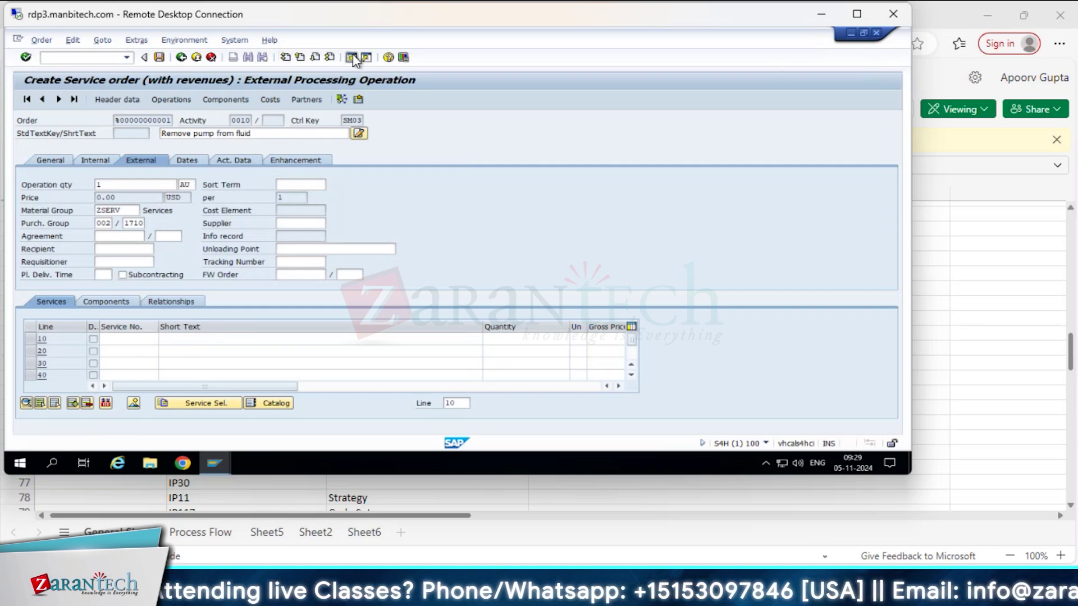
pyautogui.write('AC')
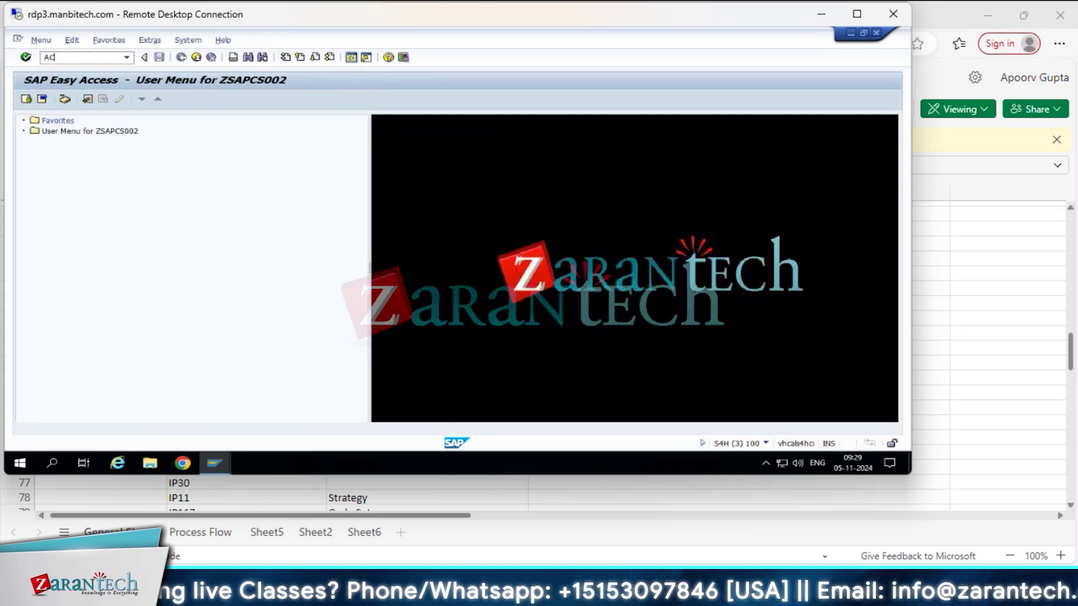
pyautogui.write('03')
pyautogui.press('Return')
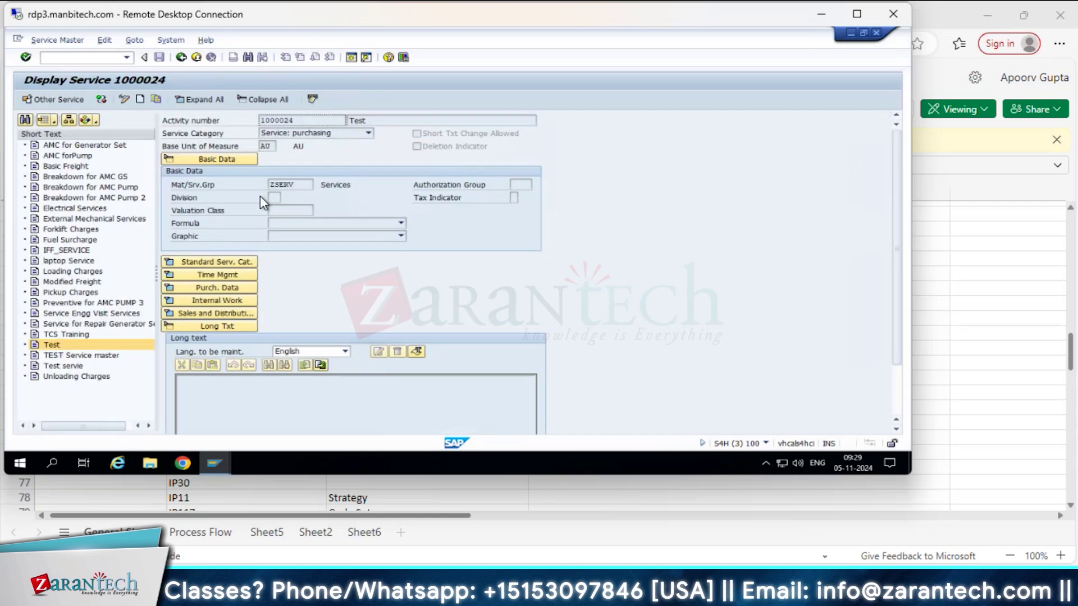
pyautogui.click(139, 100)
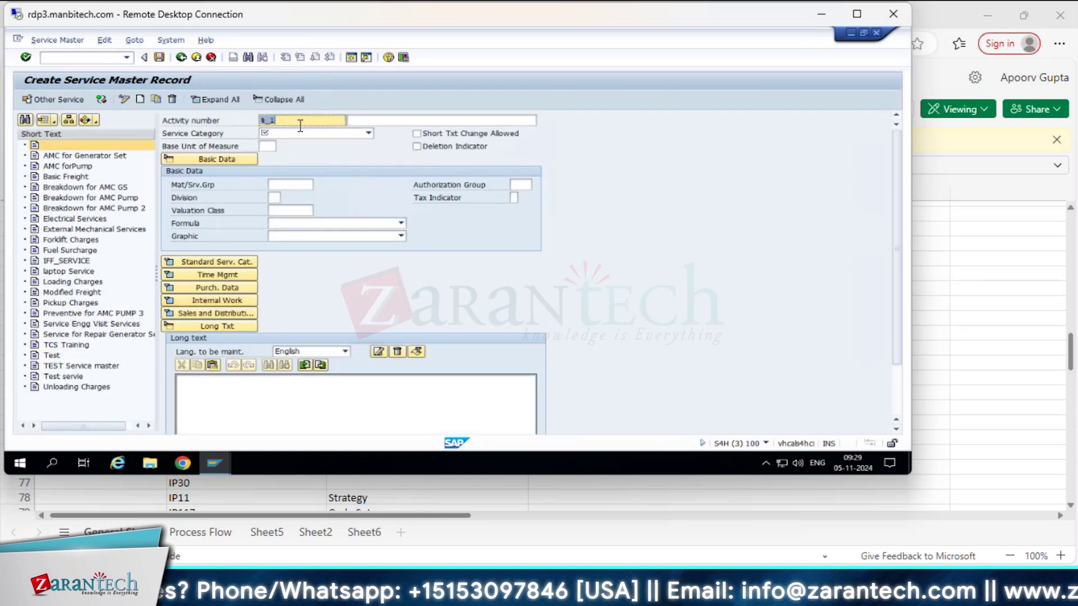
pyautogui.write('test service')
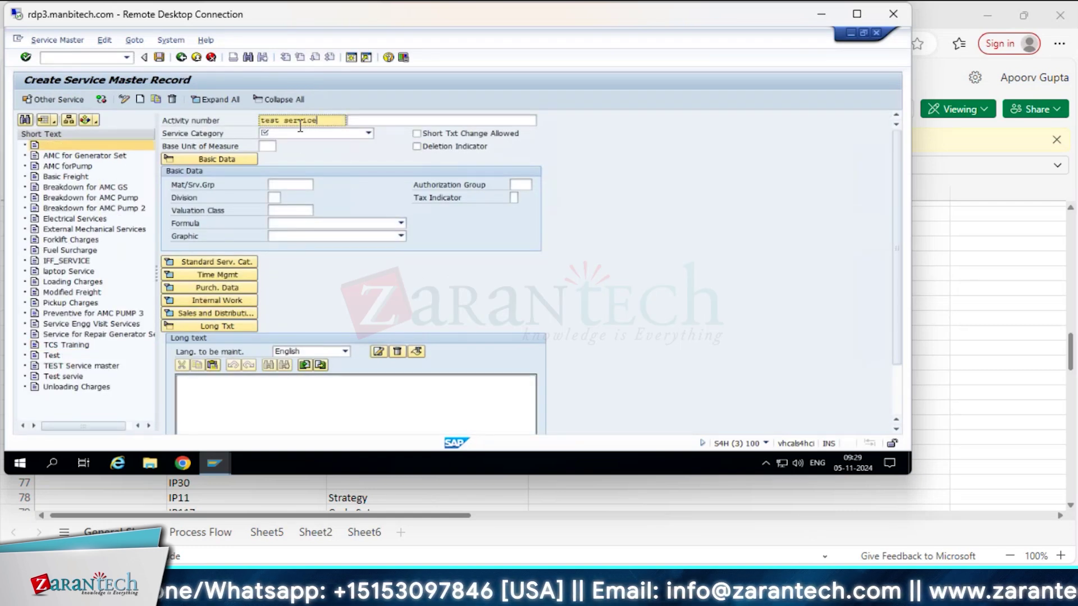
pyautogui.press('BackSpace')
pyautogui.press('BackSpace')
pyautogui.press('BackSpace')
pyautogui.press('BackSpace')
pyautogui.press('BackSpace')
pyautogui.press('BackSpace')
pyautogui.press('BackSpace')
pyautogui.press('BackSpace')
pyautogui.press('BackSpace')
pyautogui.press('BackSpace')
pyautogui.press('BackSpace')
pyautogui.press('BackSpace')
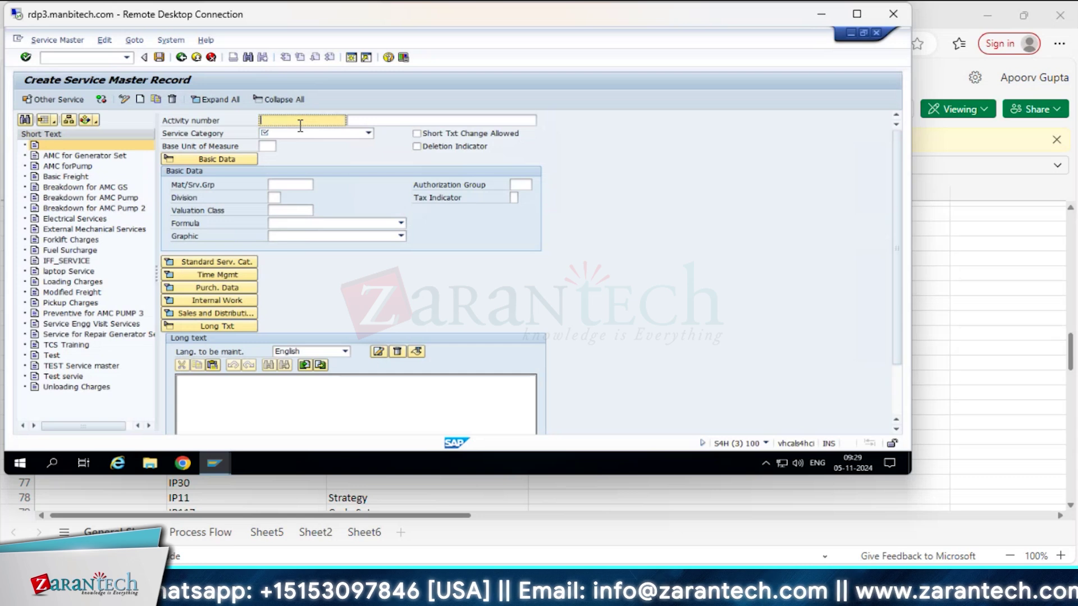
# - Set the service category of the new service master record to Basis service
pyautogui.click(312, 135)
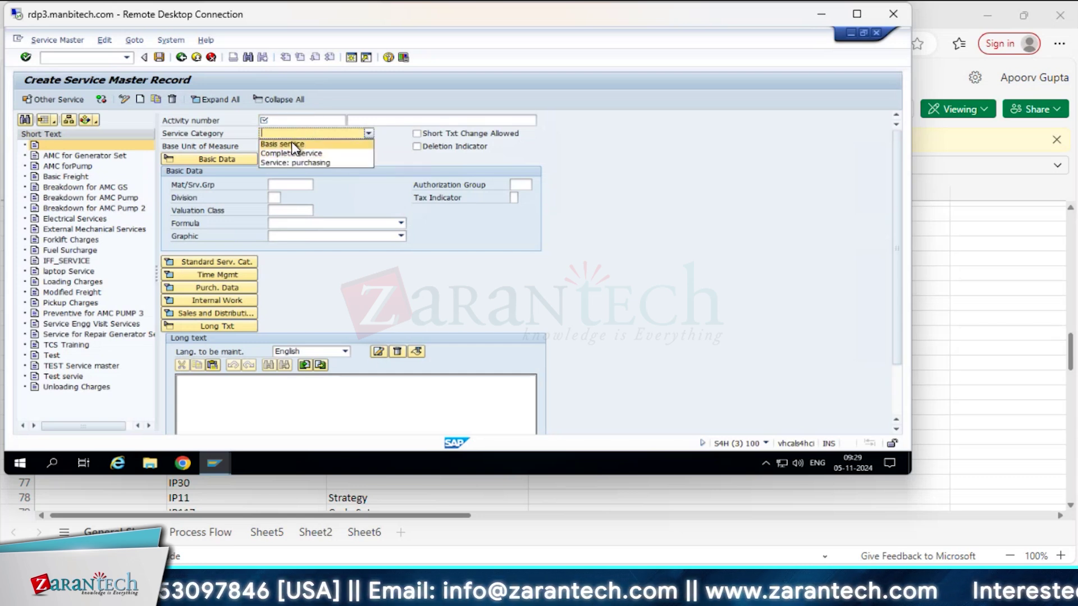
pyautogui.click(291, 145)
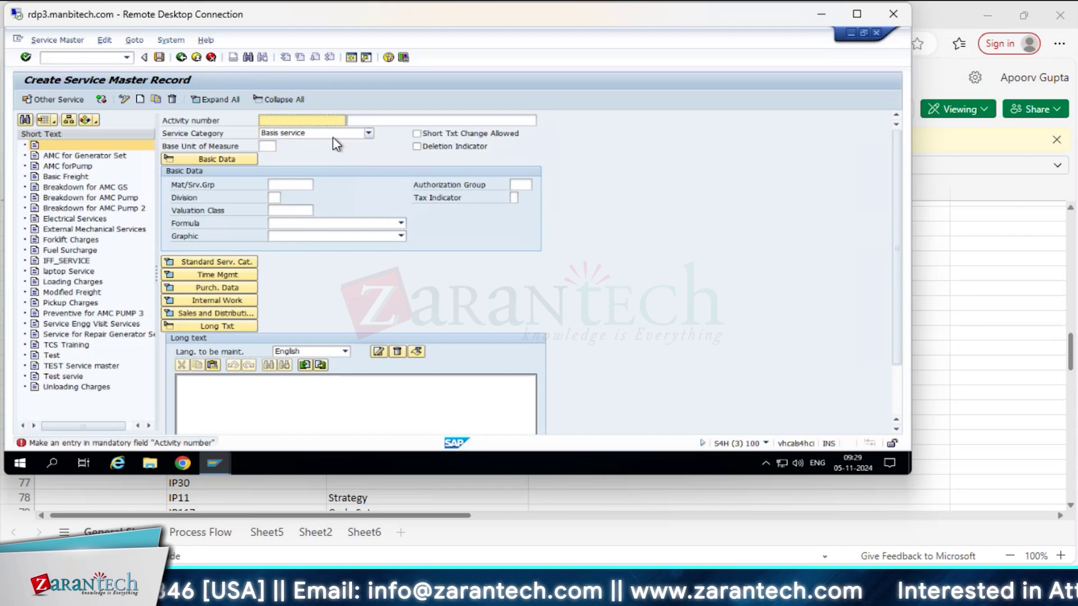
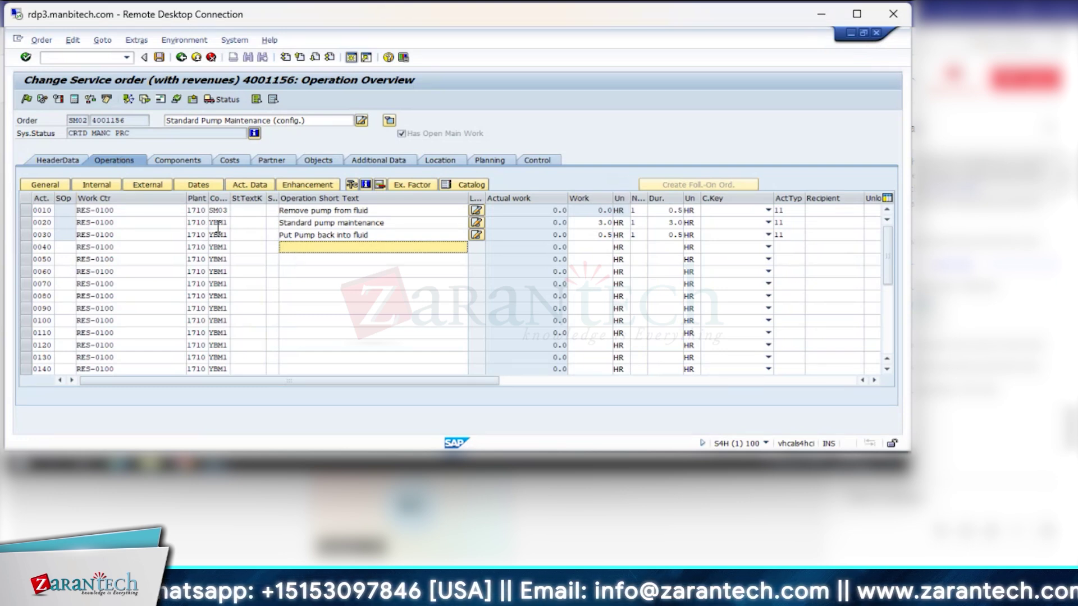
pyautogui.moveTo(26, 222); pyautogui.dragTo(26, 235)
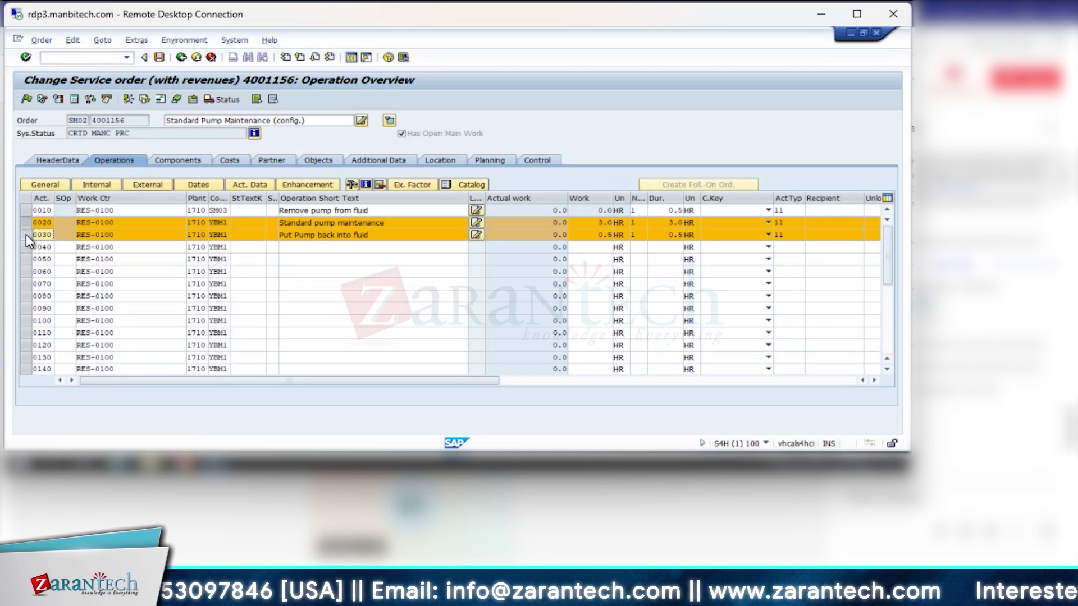
pyautogui.click(26, 234)
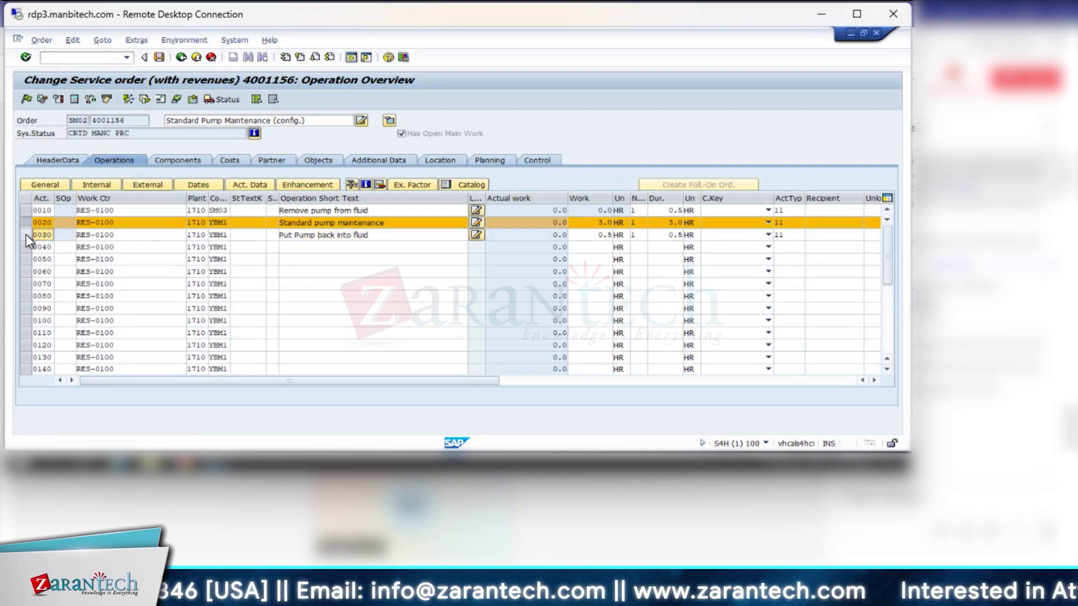
pyautogui.click(24, 224)
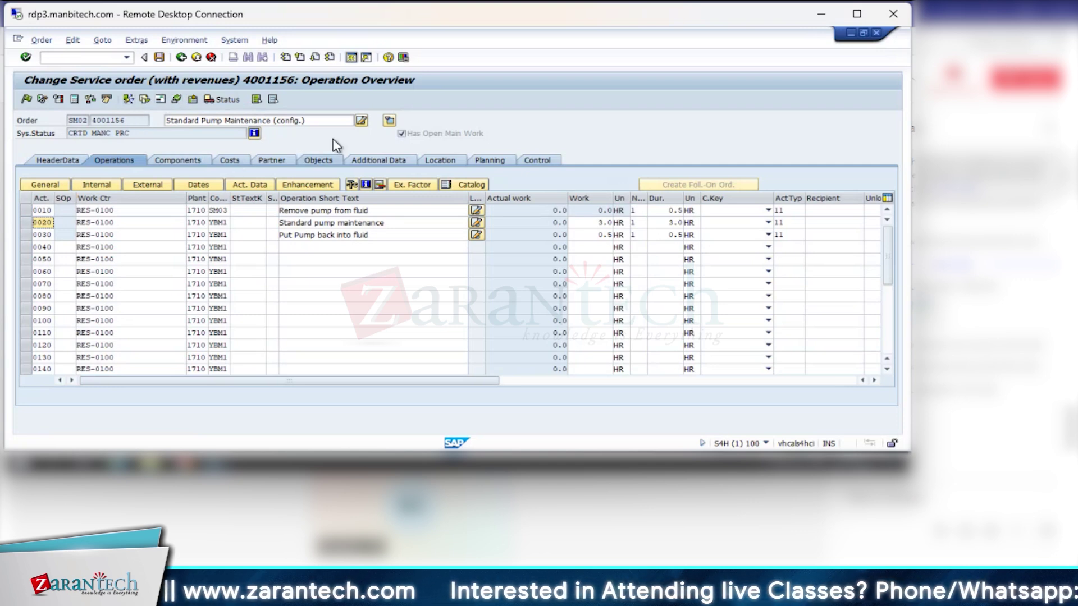
# - Add a settlement rule to the service order with category G/L and the Accrued Bonds Interest account as receiver, and save the order
pyautogui.click(137, 40)
pyautogui.click(103, 40)
pyautogui.click(167, 261)
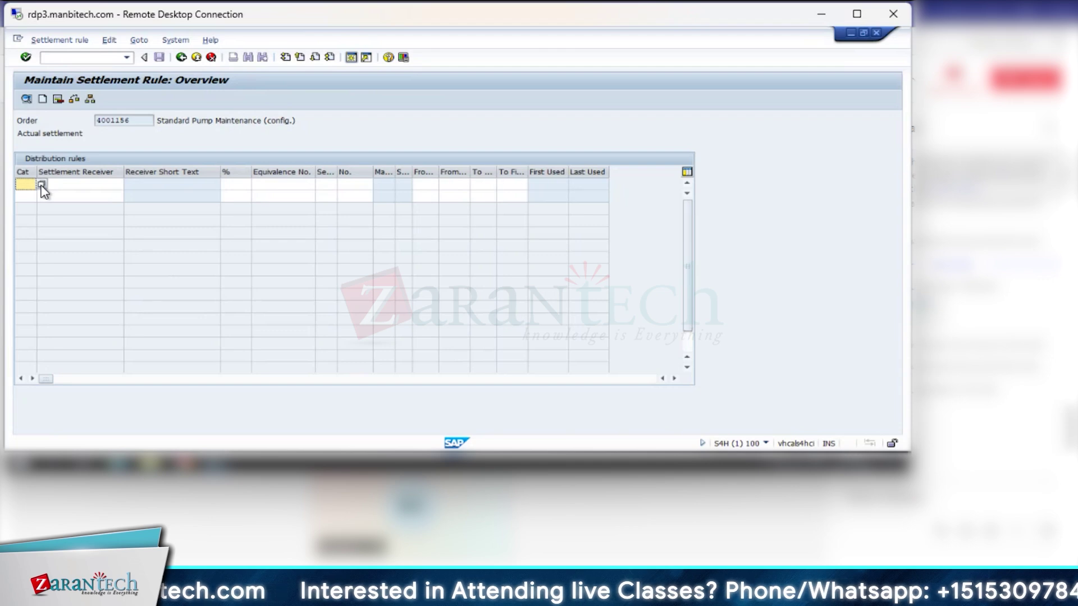
pyautogui.press('Tab')
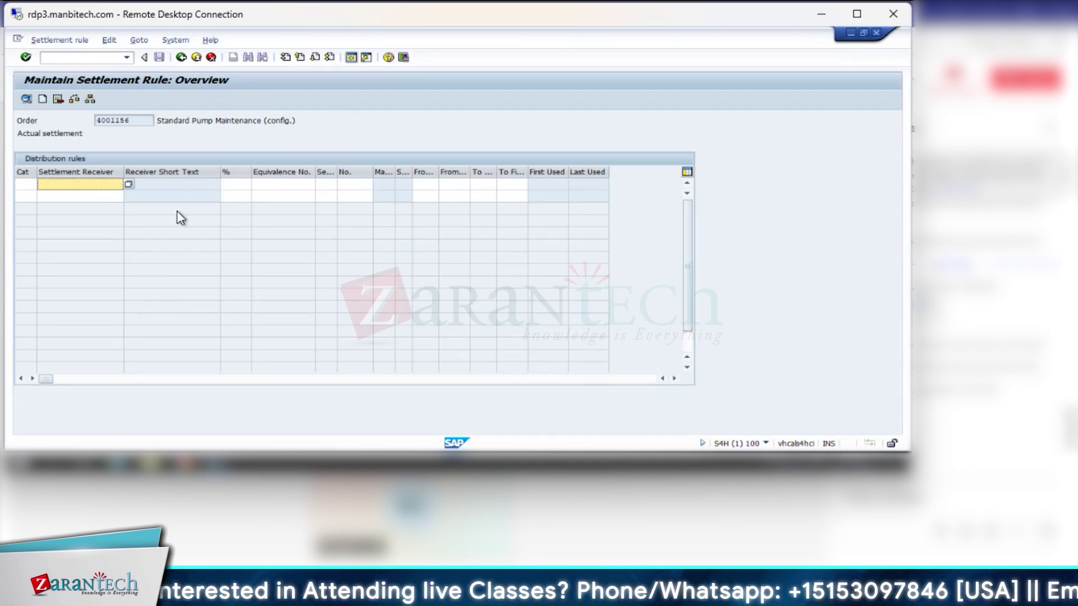
pyautogui.hotkey('shift', 'Tab')
pyautogui.press('F4')
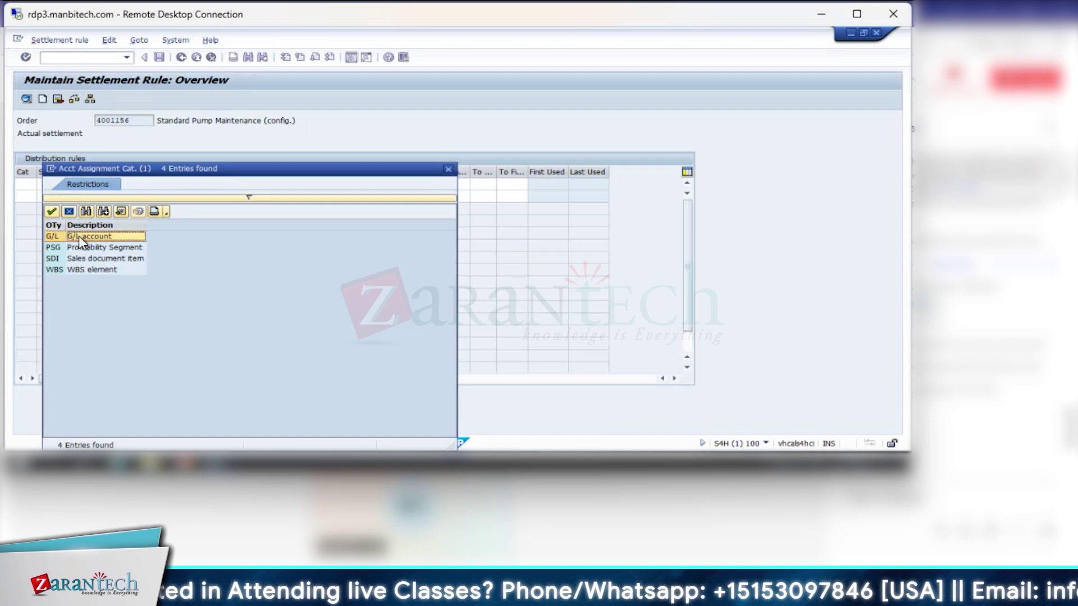
pyautogui.doubleClick(78, 235)
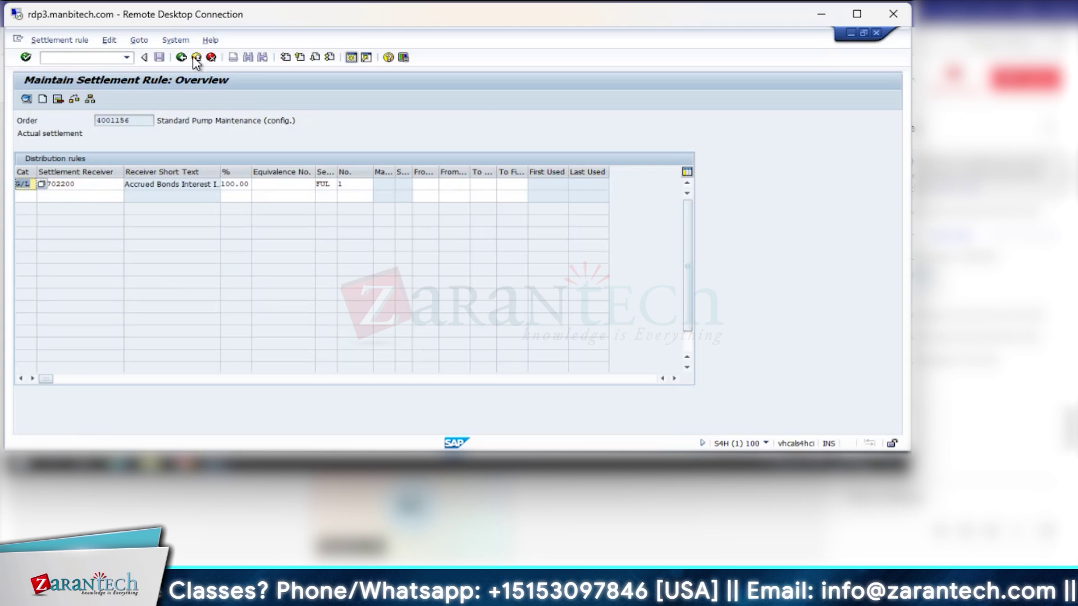
pyautogui.click(181, 57)
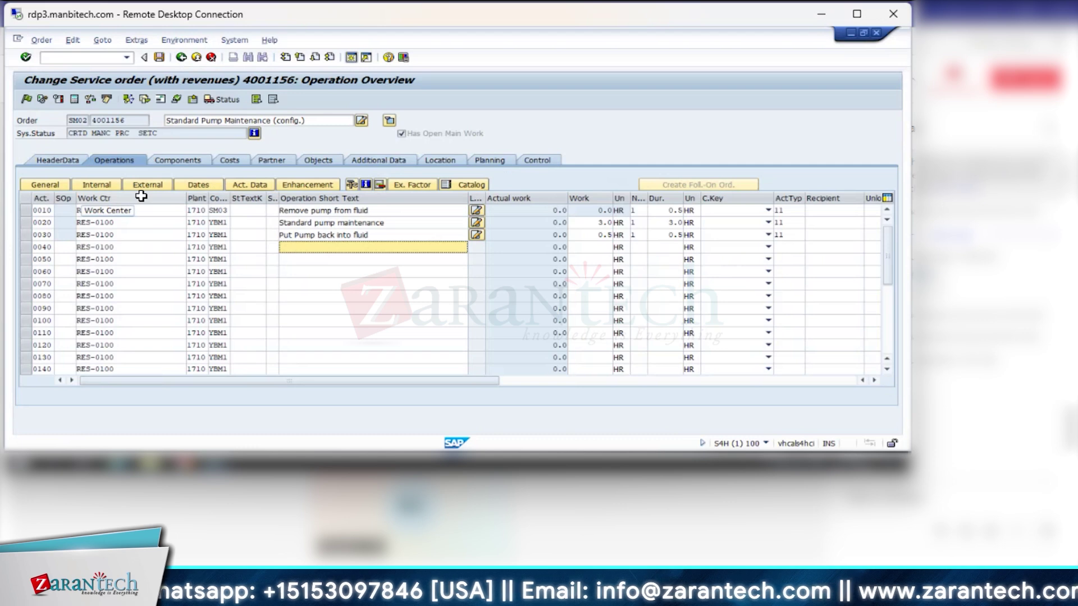
pyautogui.click(163, 58)
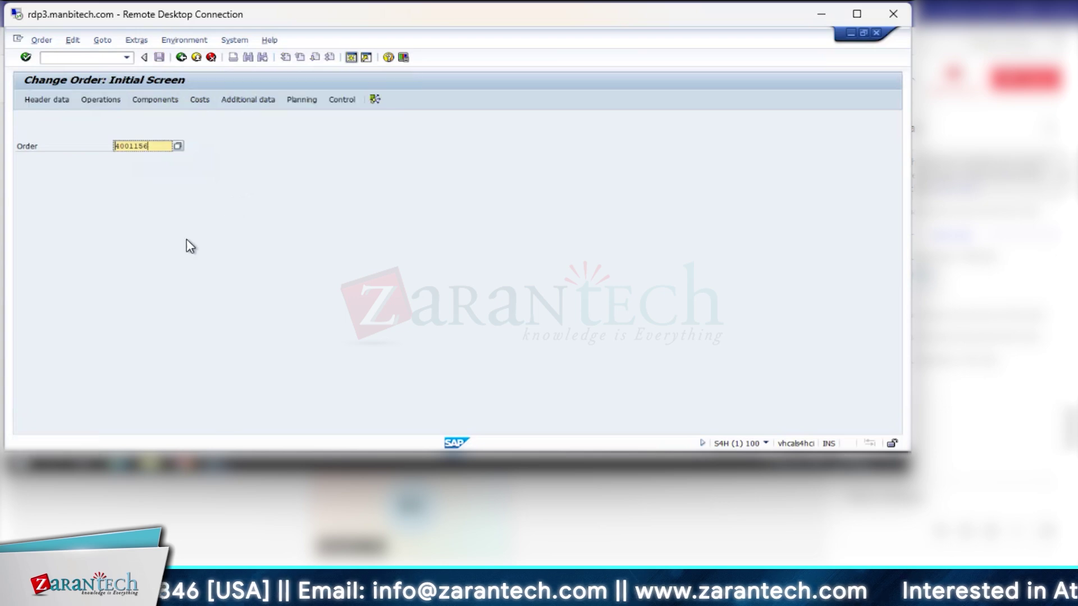
# - Reopen the saved service order and try to release it with sales organization 1710 and distribution channel 10
pyautogui.press('Return')
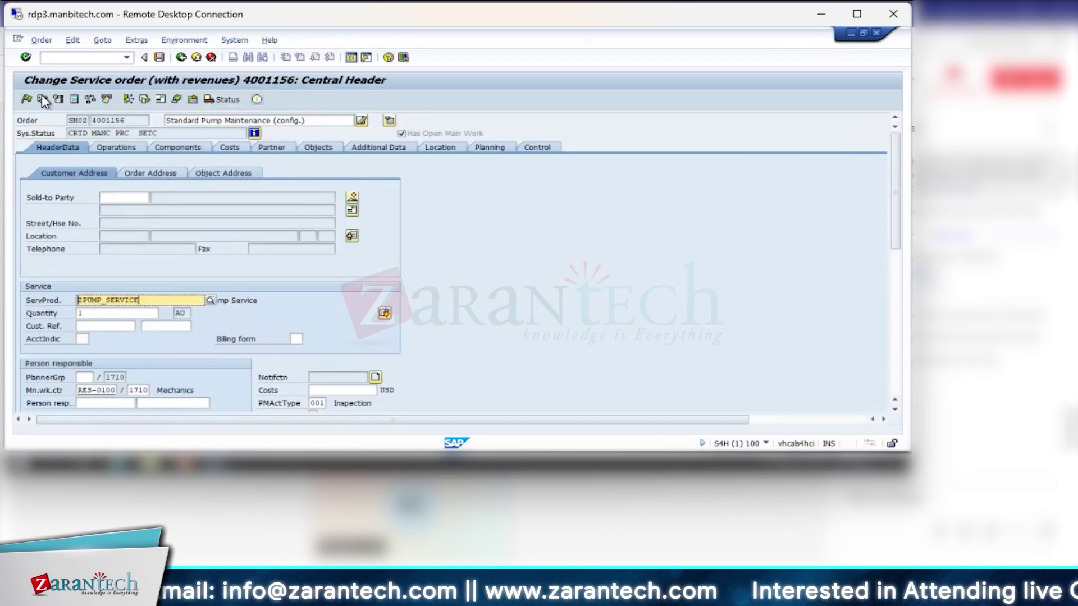
pyautogui.click(24, 99)
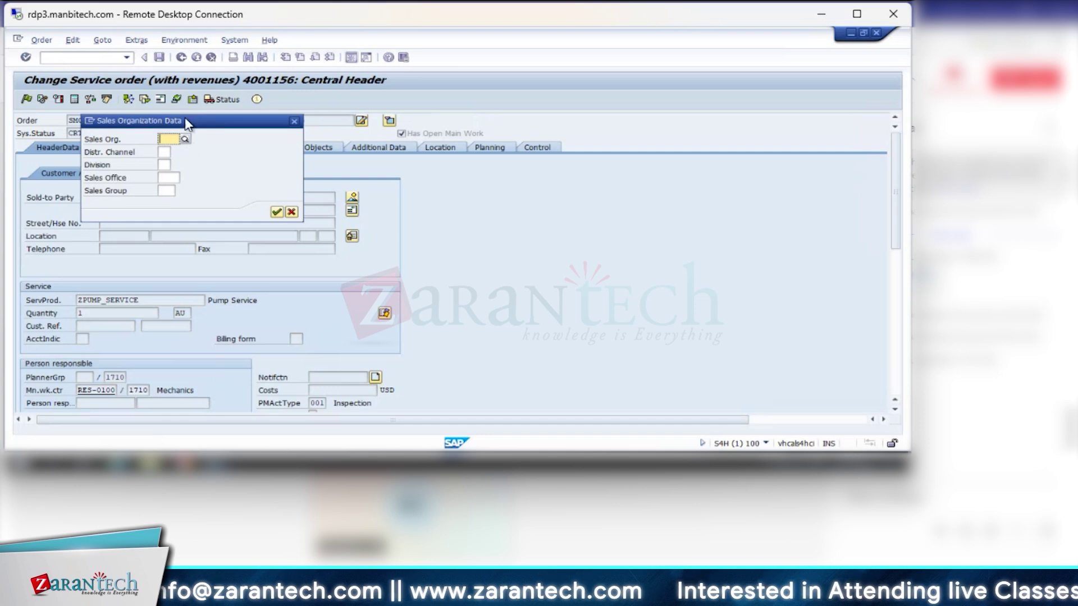
pyautogui.write('1710')
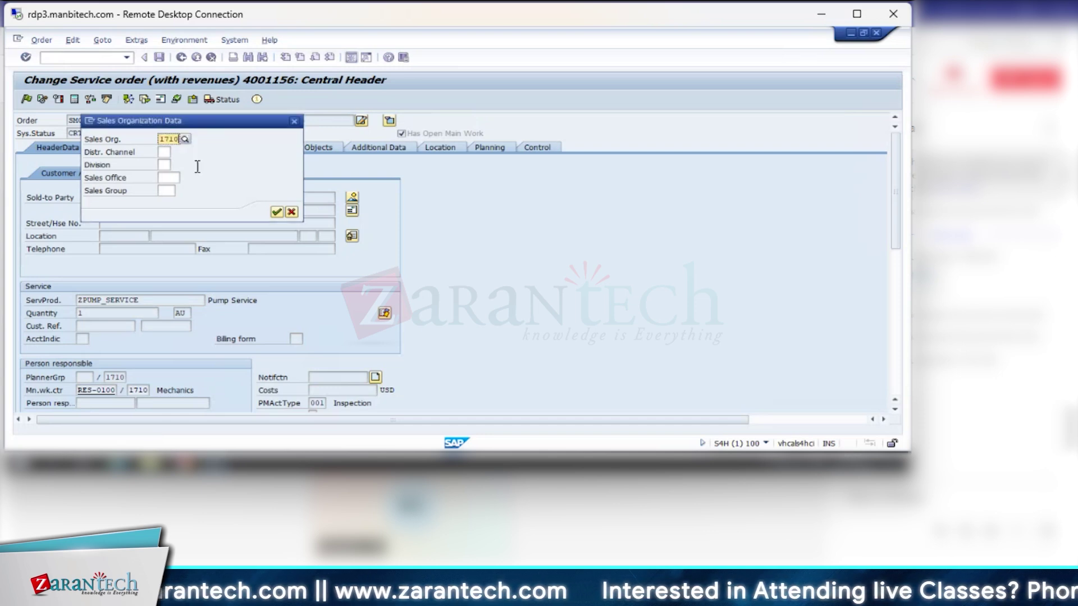
pyautogui.click(164, 152)
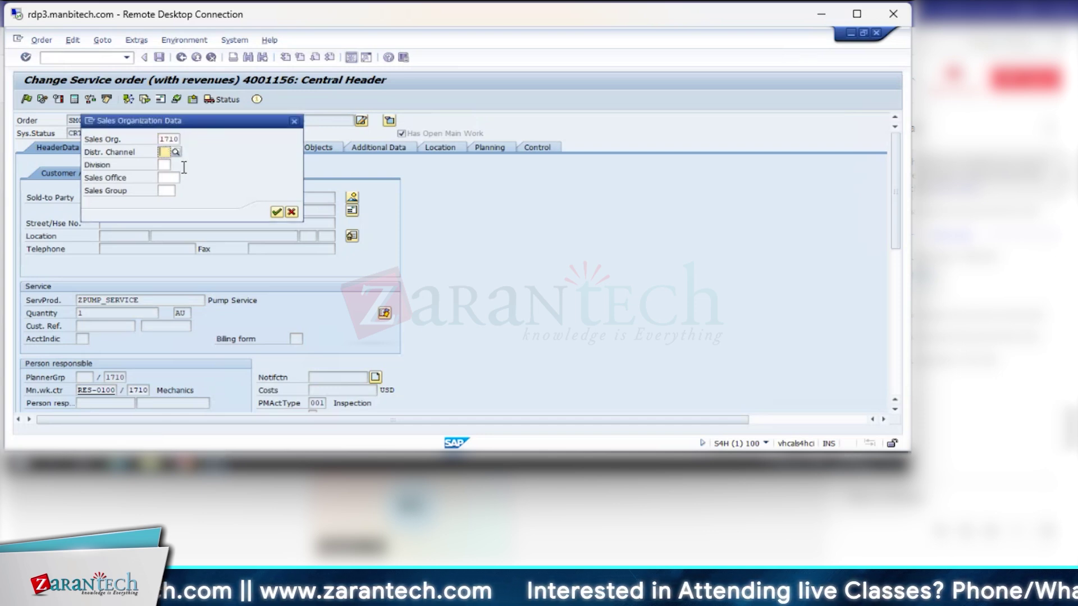
pyautogui.moveTo(235, 131); pyautogui.dragTo(443, 157)
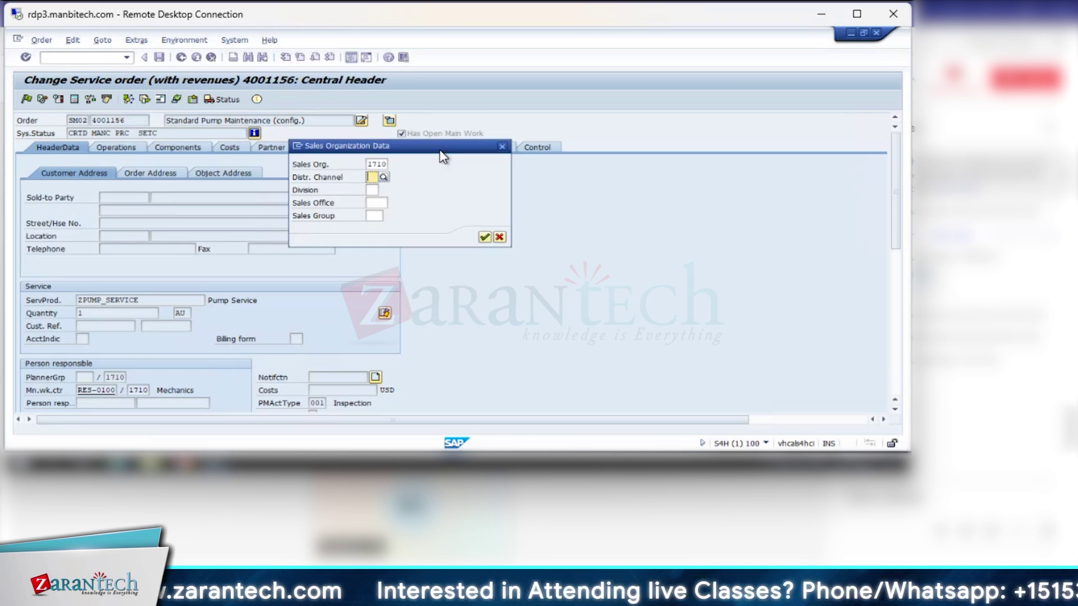
pyautogui.write('10')
pyautogui.click(372, 189)
pyautogui.click(484, 237)
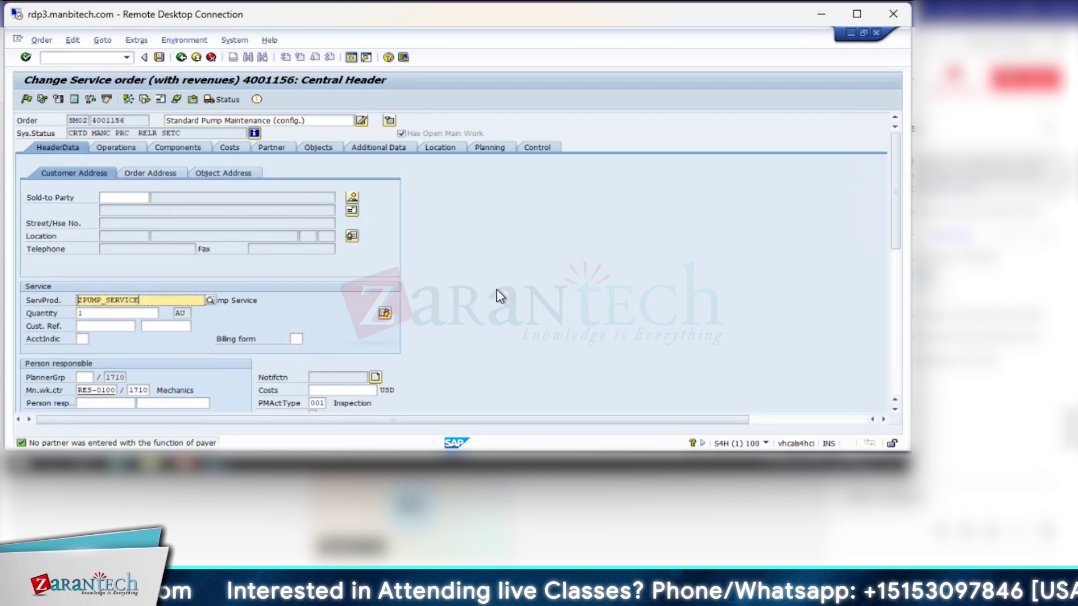
# - Review the service order's header data, from the customer fields to the reference object and first operation
pyautogui.scroll(-7, 497, 288)
pyautogui.scroll(2, 496, 289)
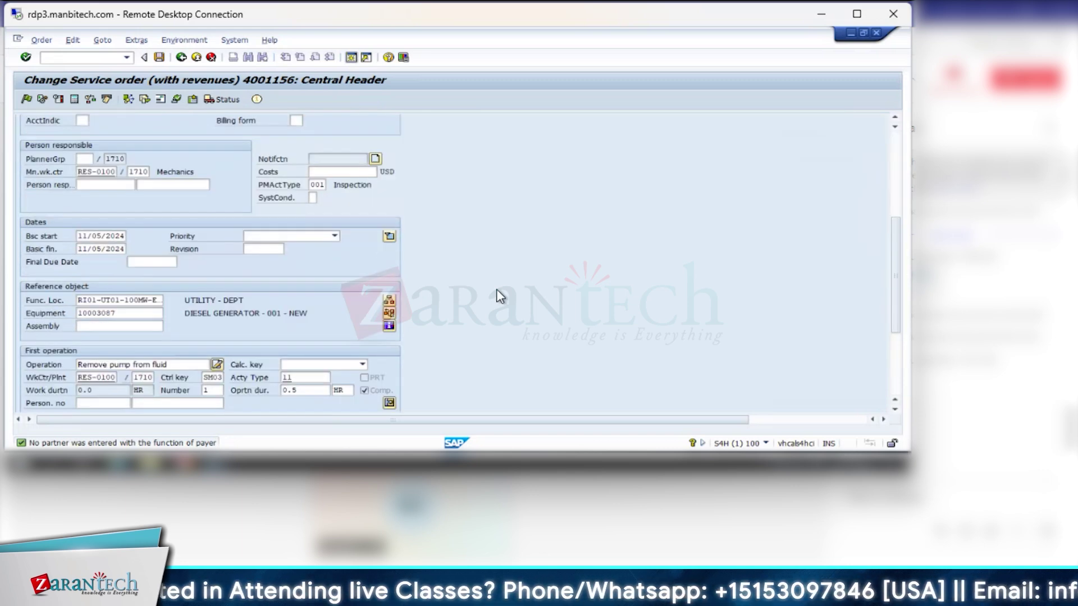
pyautogui.scroll(-3, 496, 296)
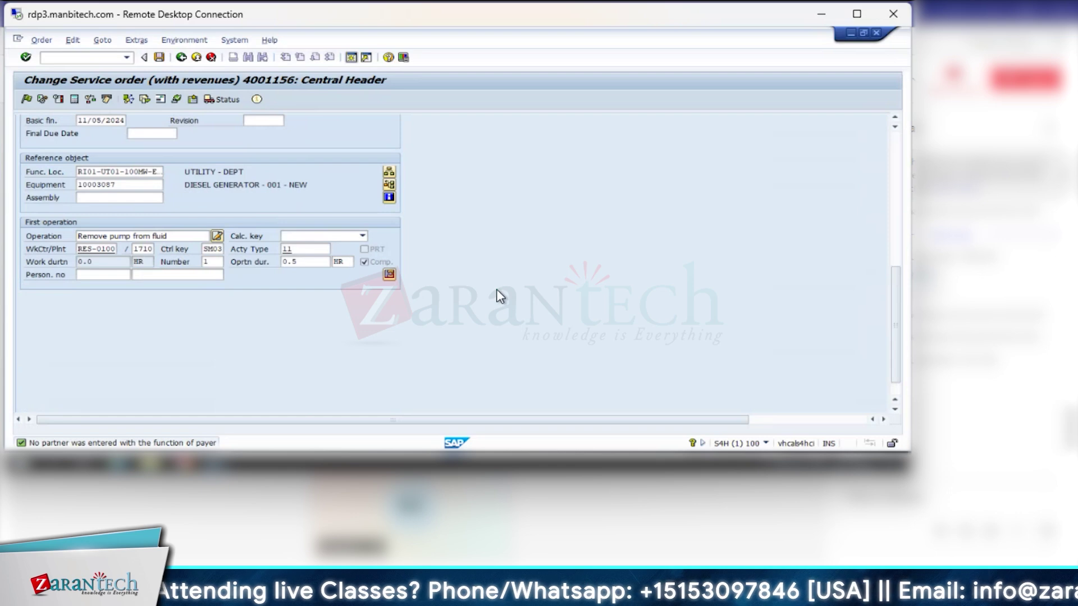
pyautogui.scroll(5, 496, 289)
pyautogui.scroll(2, 117, 200)
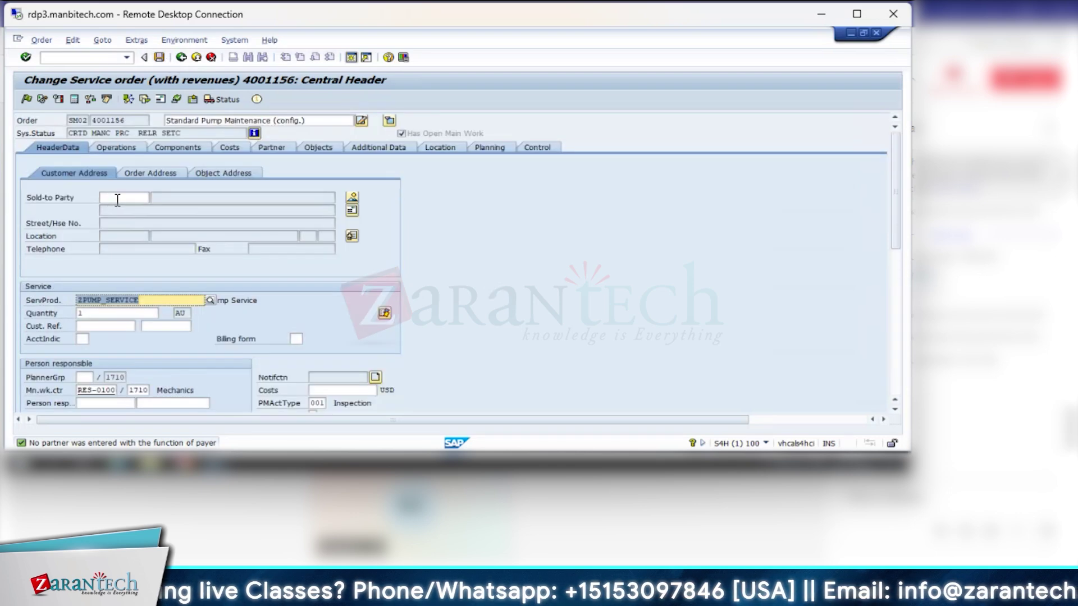
# - Assign Domestic US Customer 1 as the order's sold-to party, taking the customer number from the partner list of the earlier service order
pyautogui.click(117, 198)
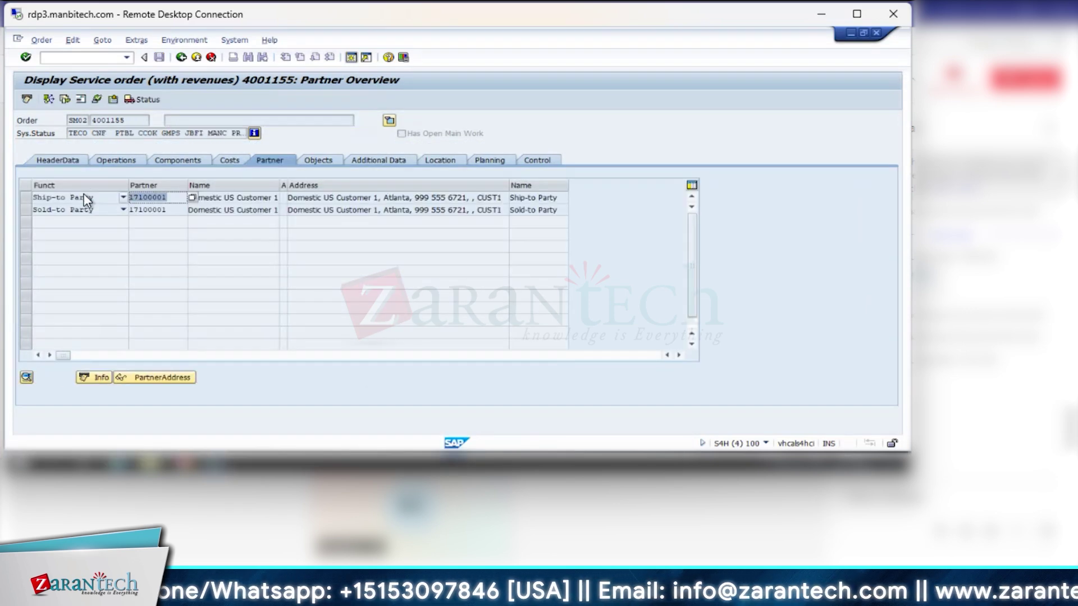
pyautogui.click(163, 209)
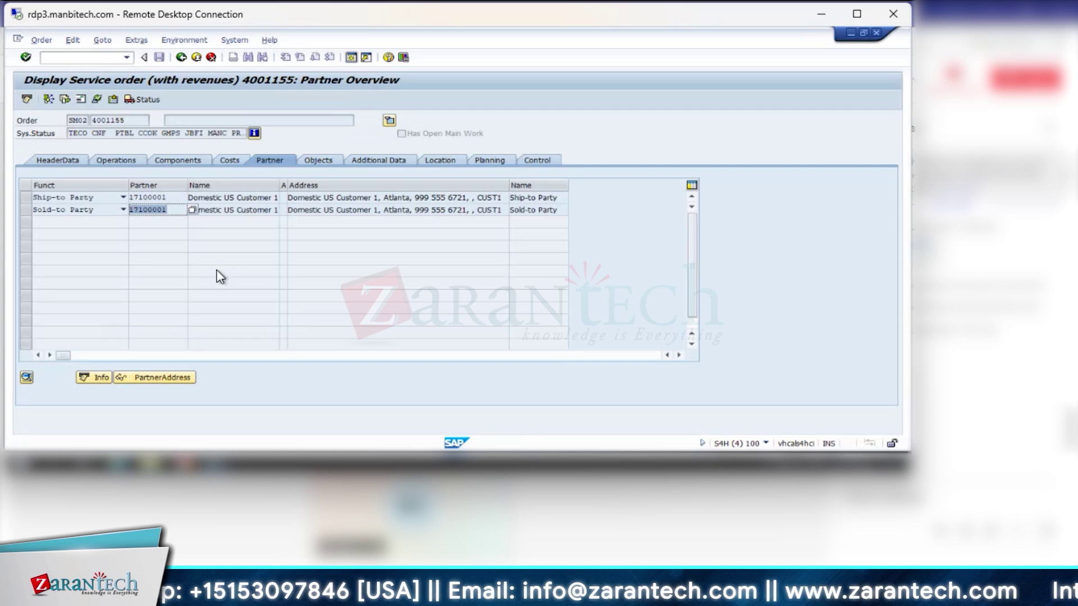
pyautogui.moveTo(219, 464)
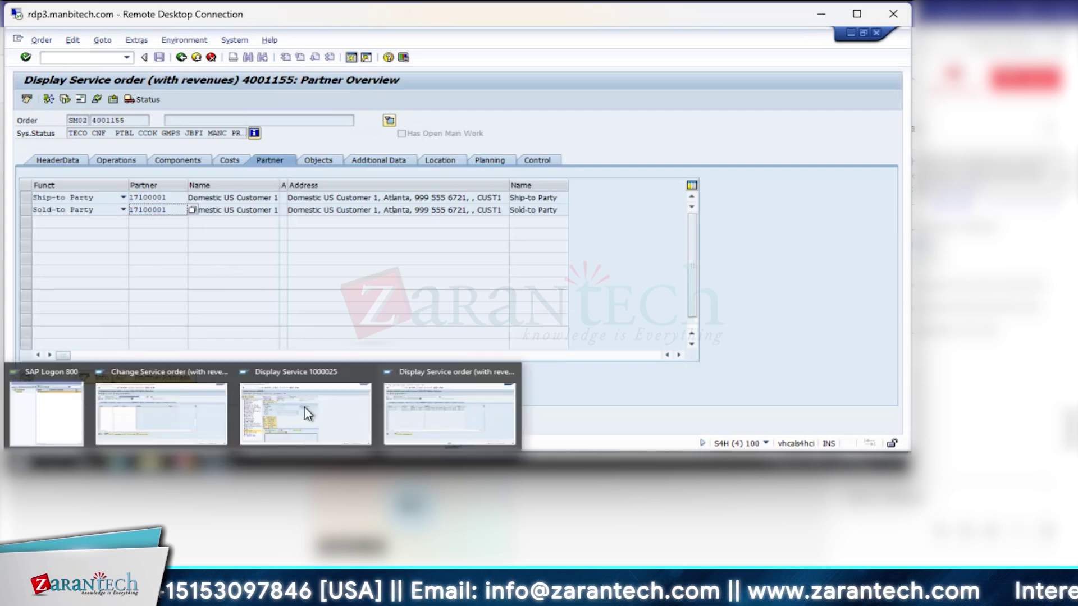
pyautogui.click(166, 407)
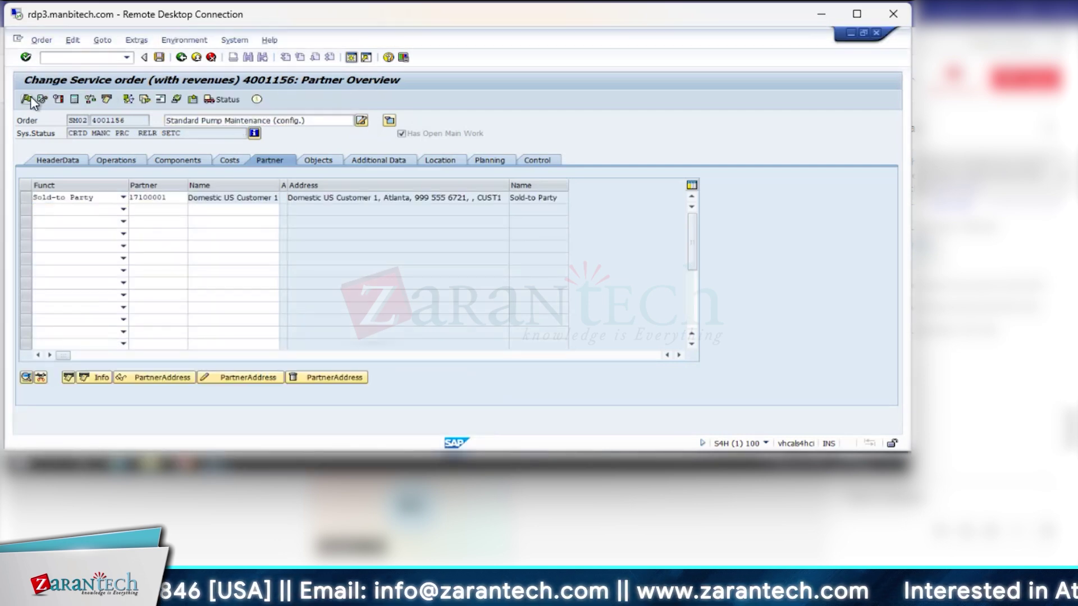
# - Release the service order, save it and reopen it for changes
pyautogui.click(29, 98)
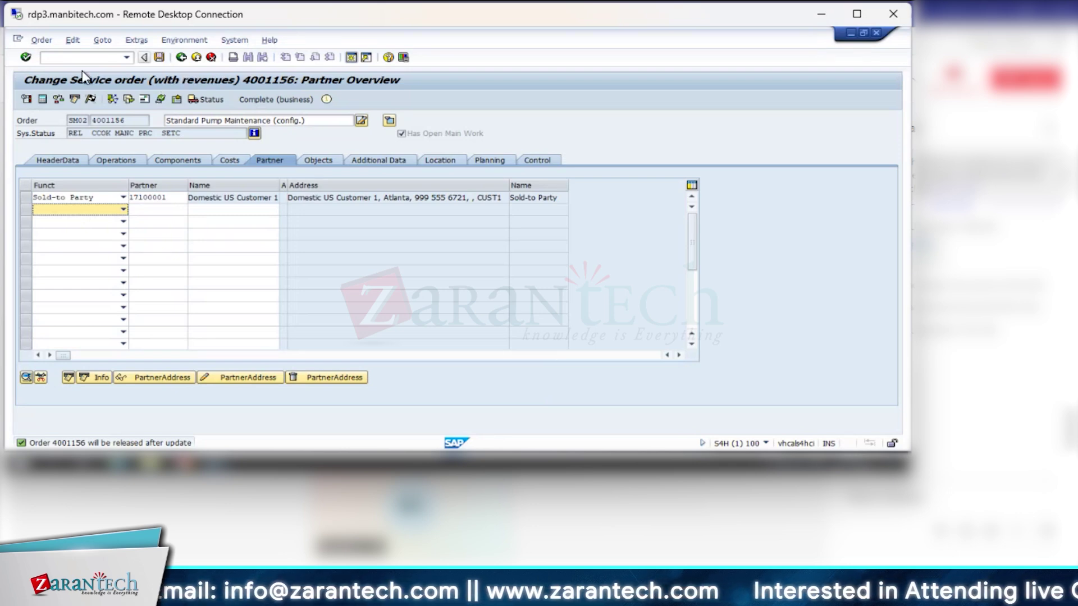
pyautogui.click(159, 58)
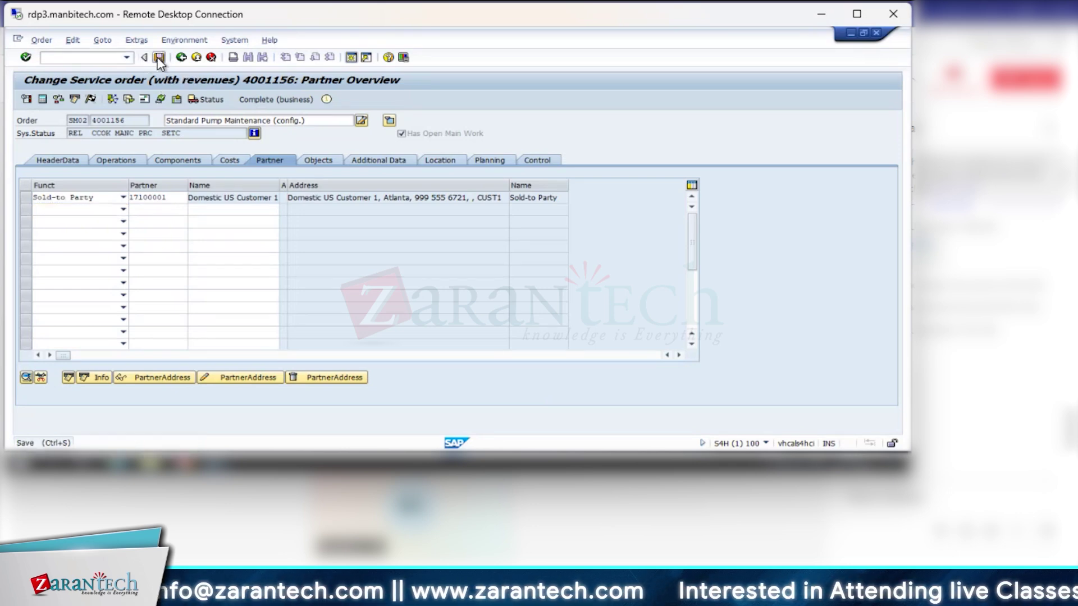
pyautogui.press('Return')
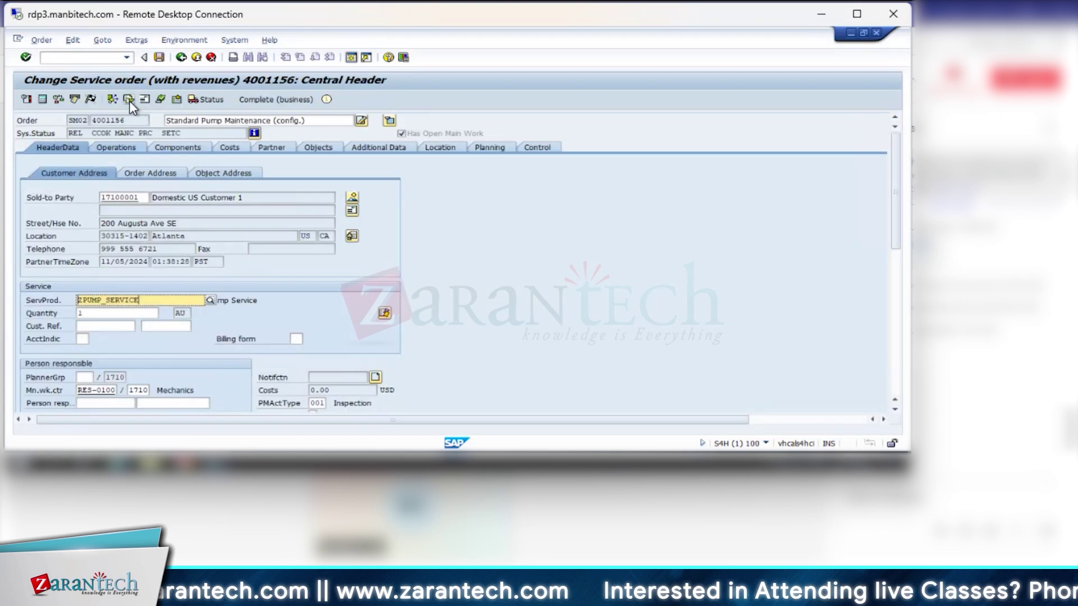
# - Open the purchase requisition of operation 0010 from the order's document flow and copy the requisition number
pyautogui.click(129, 100)
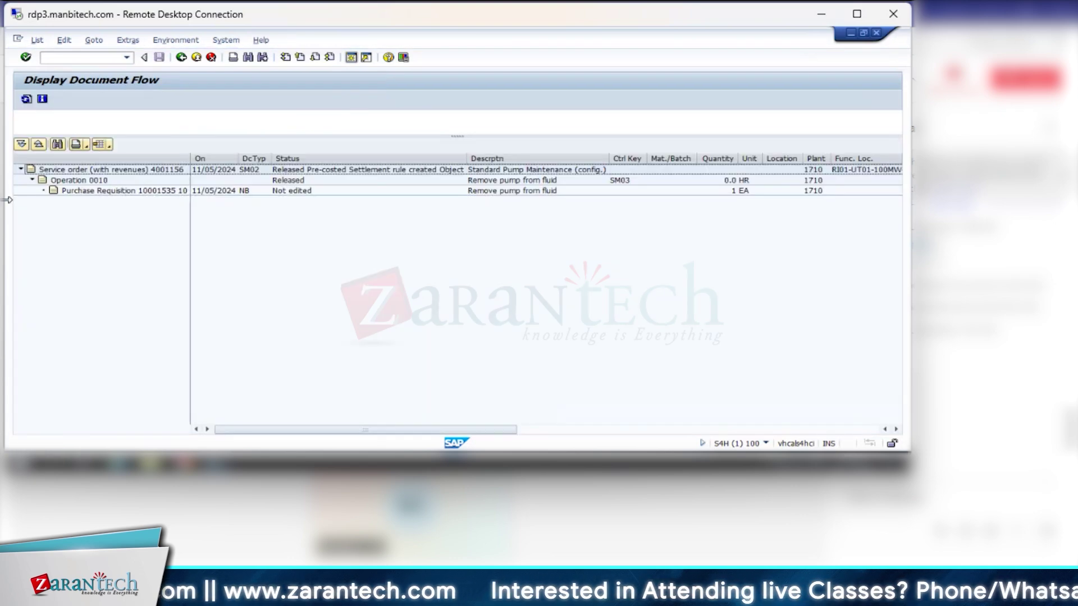
pyautogui.click(130, 189)
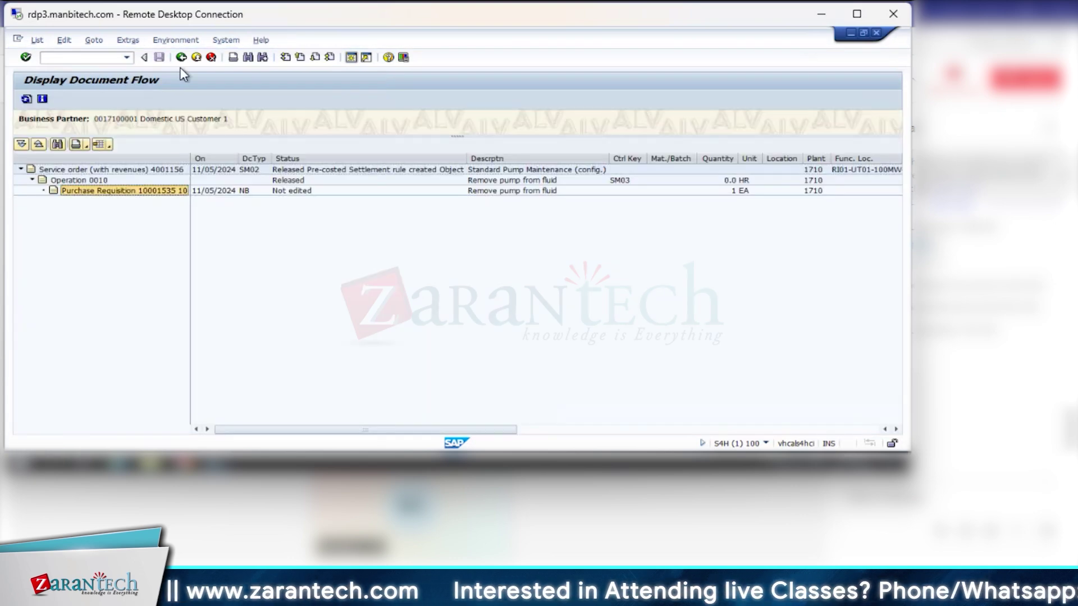
pyautogui.doubleClick(154, 190)
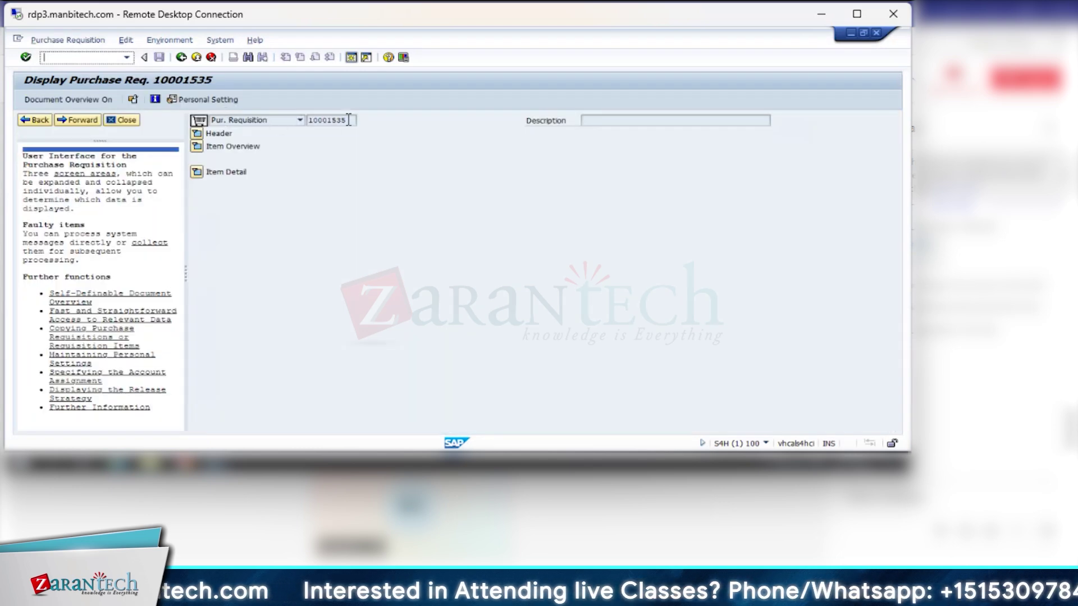
pyautogui.moveTo(352, 119); pyautogui.dragTo(246, 123)
pyautogui.hotkey('ctrl', 'c')
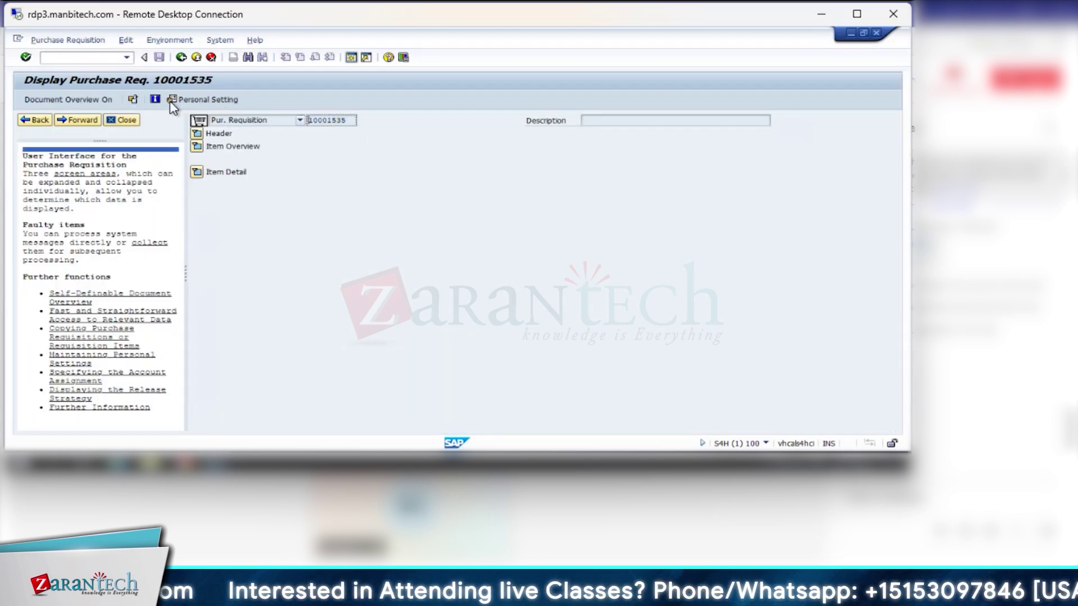
pyautogui.click(78, 58)
pyautogui.write('/nm')
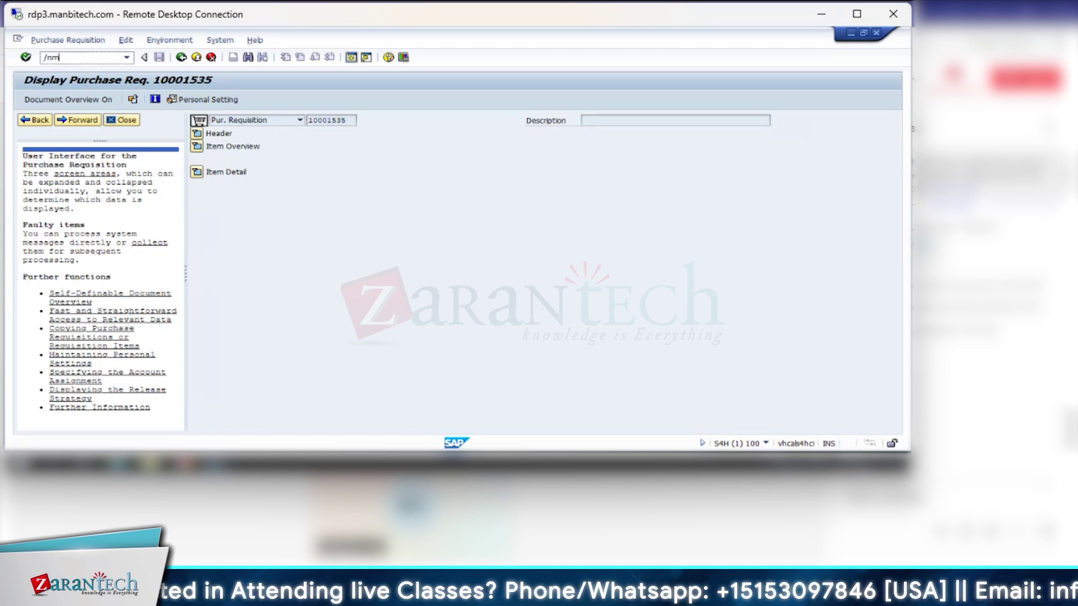
pyautogui.write('e21n')
pyautogui.press('Return')
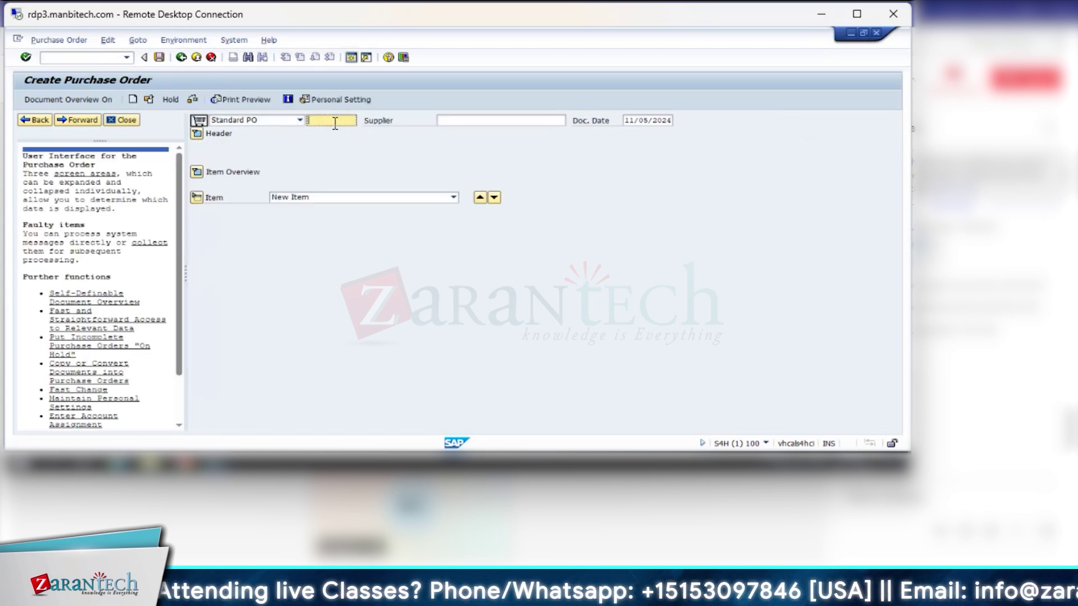
pyautogui.hotkey('ctrl', 'v')
pyautogui.click(300, 120)
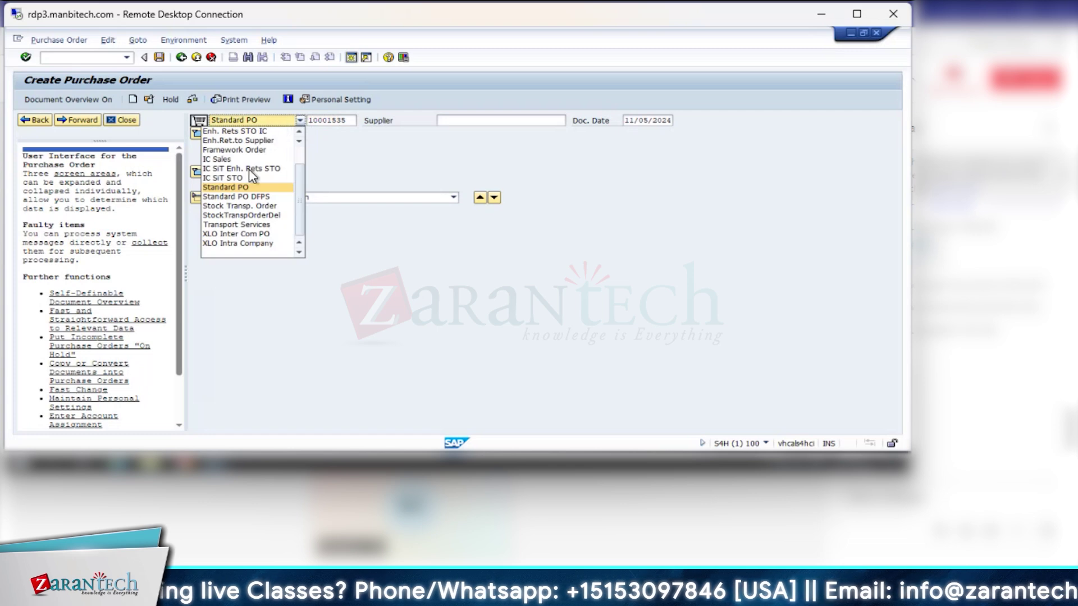
pyautogui.click(229, 187)
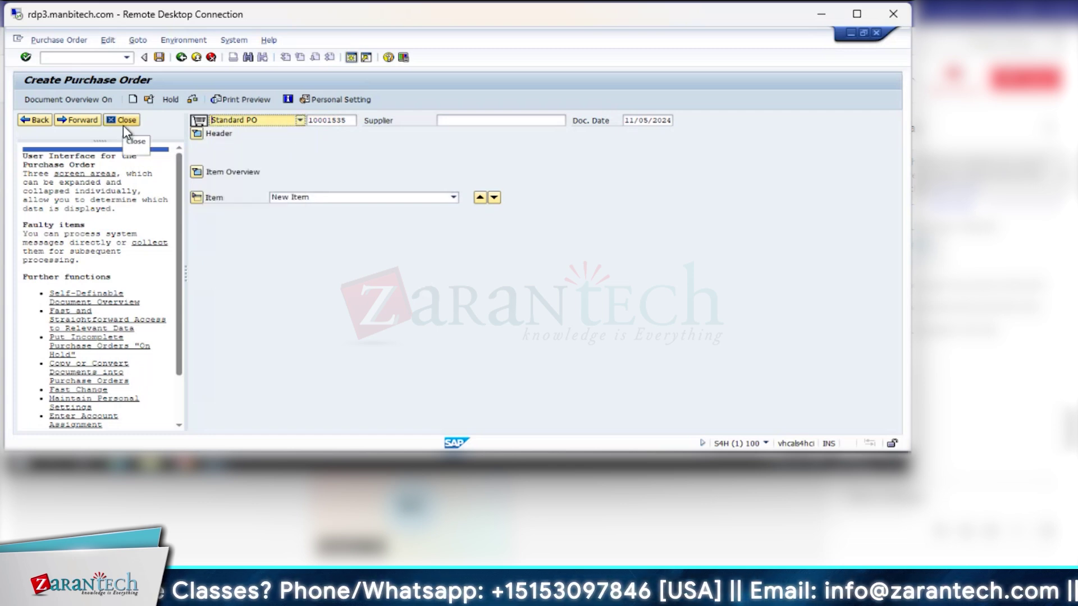
pyautogui.click(104, 58)
pyautogui.write('/nme22')
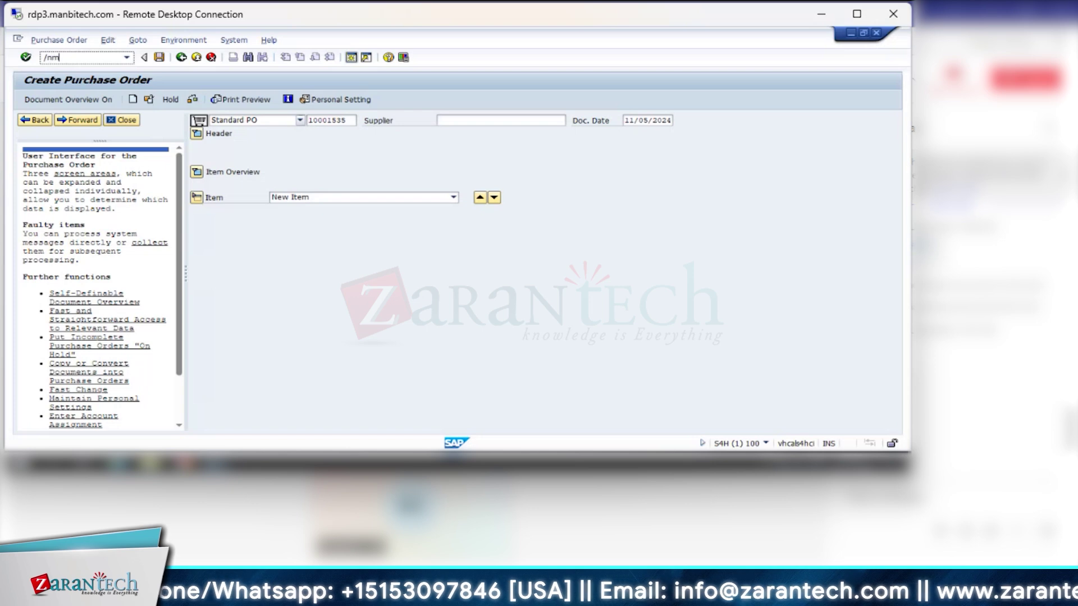
pyautogui.press('Return')
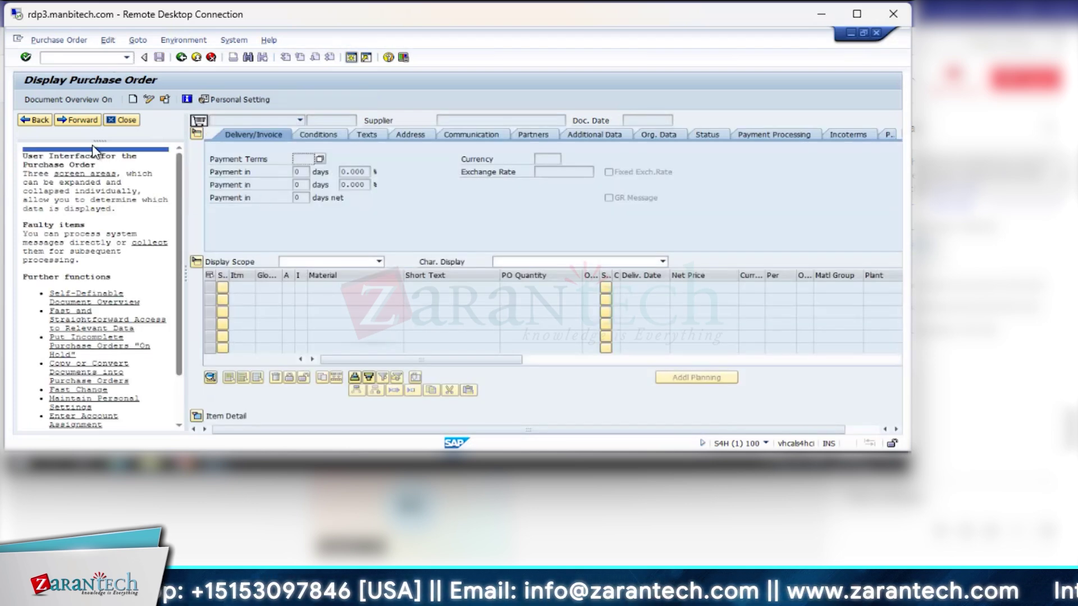
# - Start a new standard purchase order with transaction ME21N and enter the copied requisition number as the first item's purchase requisition
pyautogui.click(61, 58)
pyautogui.write('/nm')
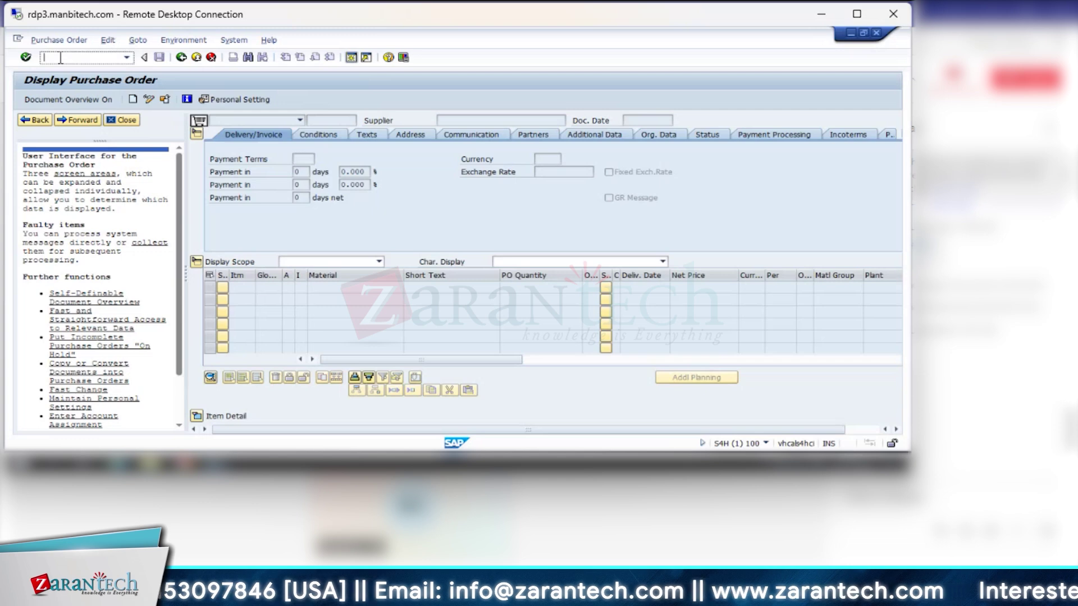
pyautogui.write('e21n')
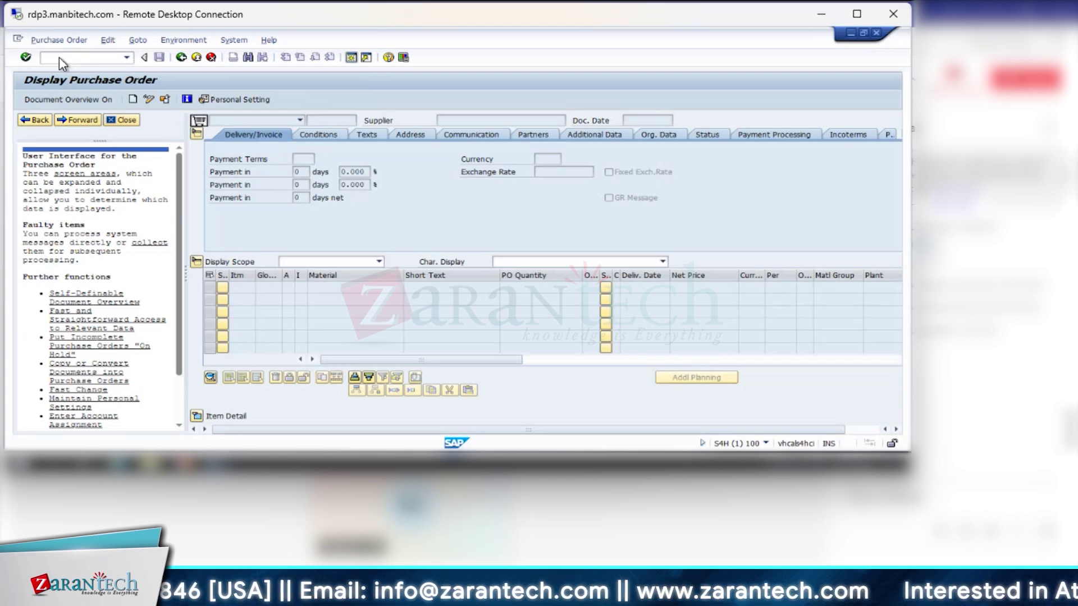
pyautogui.press('Return')
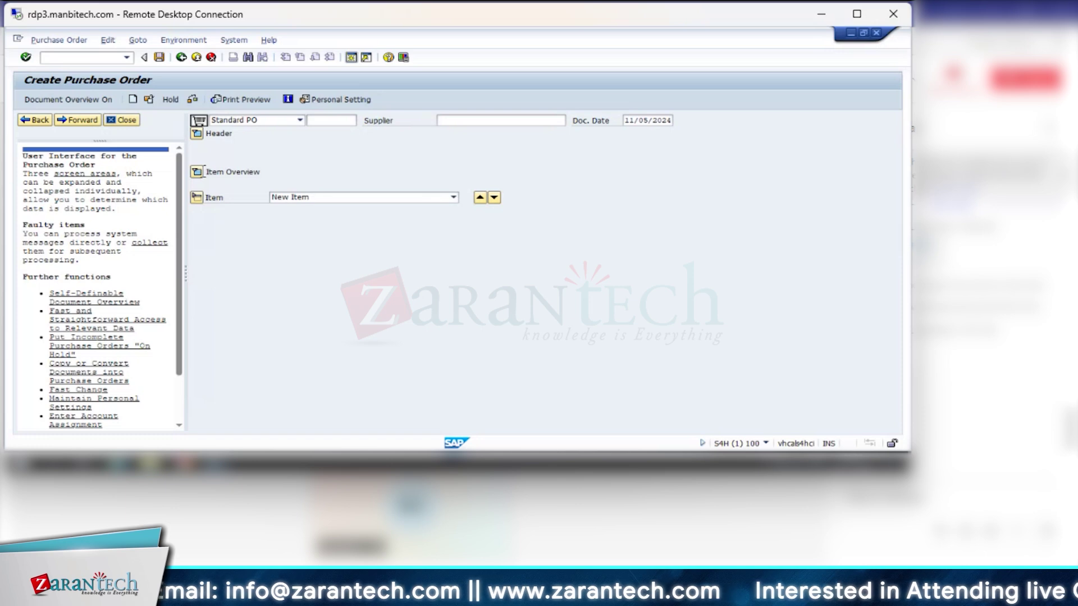
pyautogui.click(196, 172)
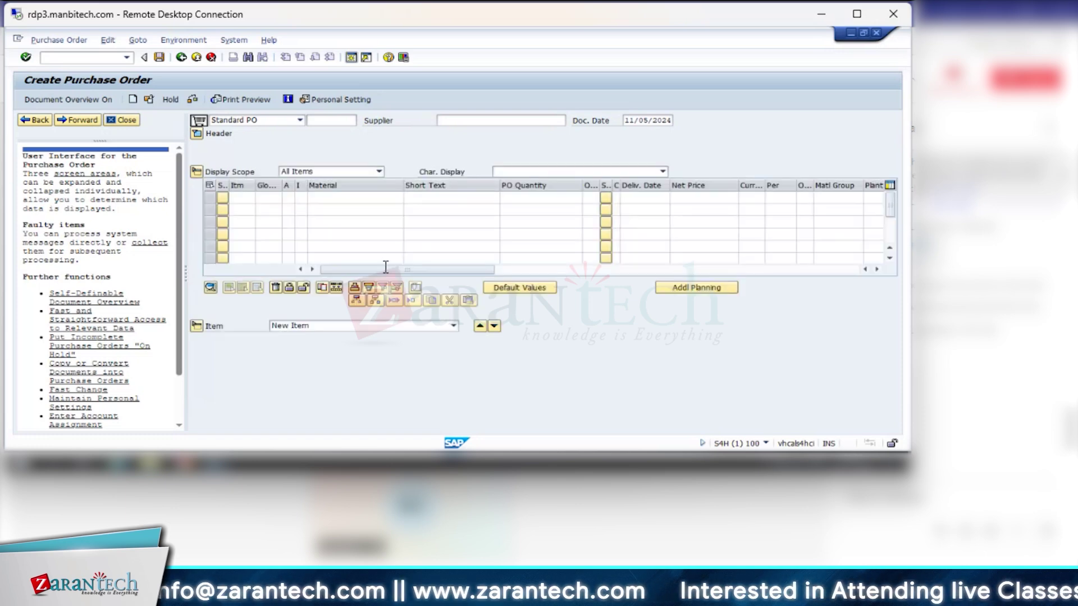
pyautogui.moveTo(402, 270); pyautogui.dragTo(577, 239)
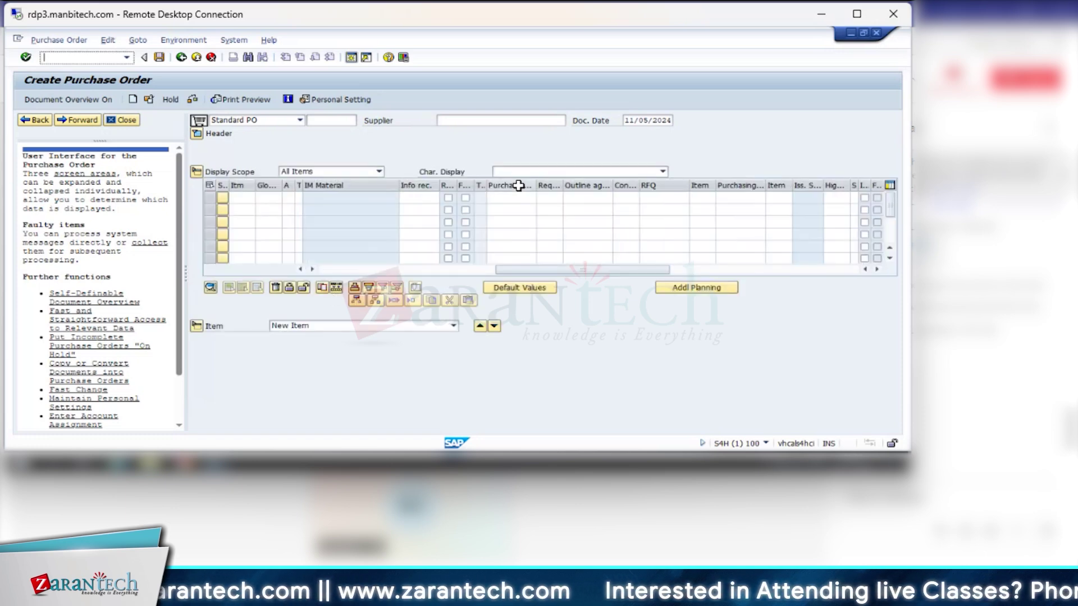
pyautogui.moveTo(536, 185); pyautogui.dragTo(564, 186)
pyautogui.click(549, 197)
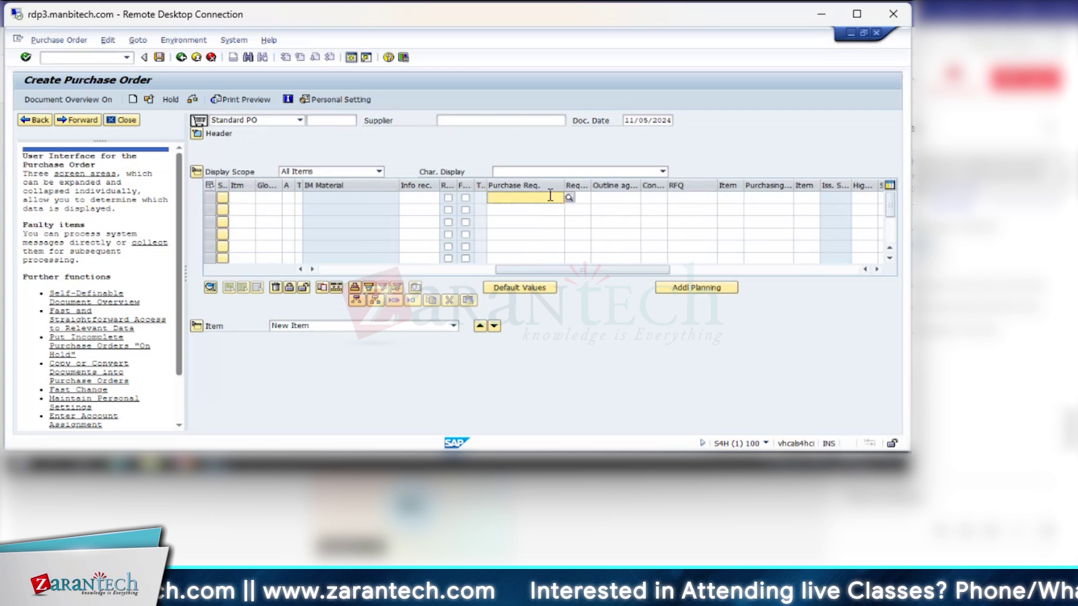
pyautogui.hotkey('ctrl', 'v')
pyautogui.press('Return')
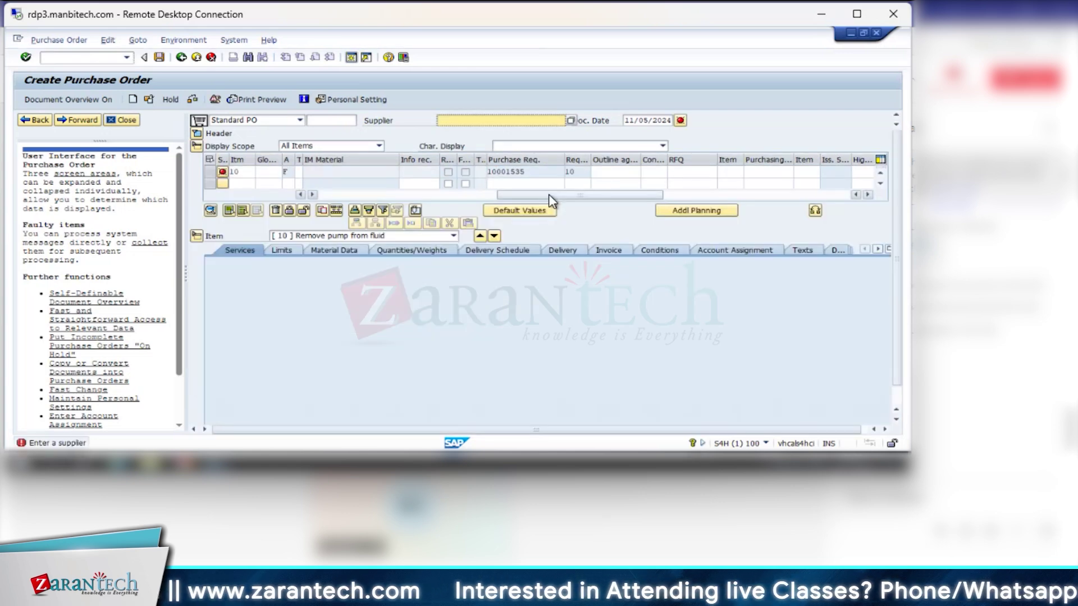
# - Copy the supplier number from the Teams meeting chat and set US TM Carrier1 as the purchase order's supplier in SAP
pyautogui.moveTo(548, 195); pyautogui.dragTo(498, 194)
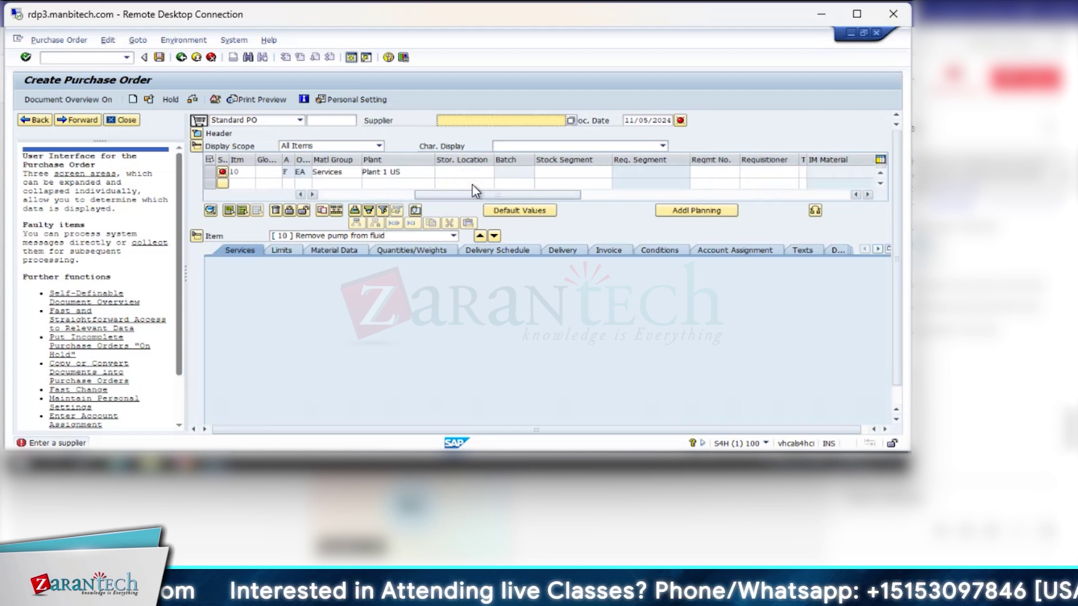
pyautogui.click(339, 194)
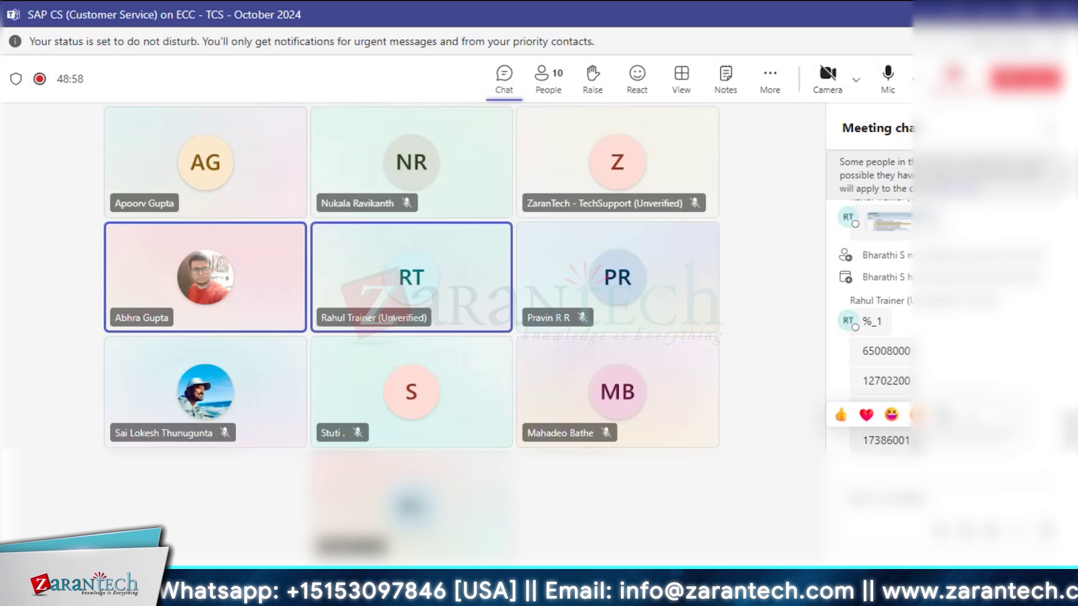
pyautogui.moveTo(911, 441); pyautogui.dragTo(863, 446)
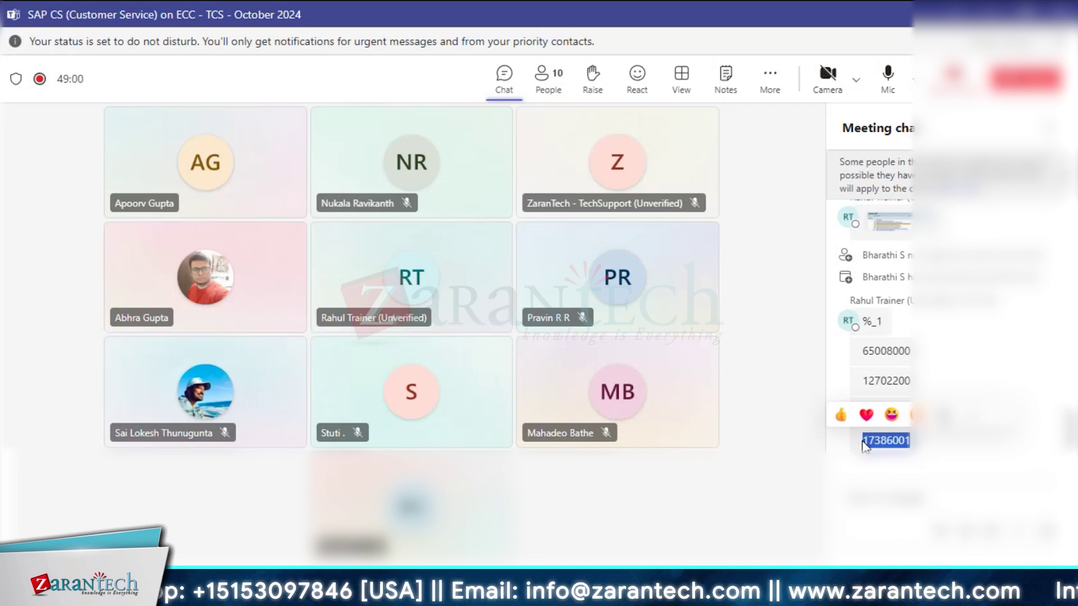
pyautogui.hotkey('alt', 'Tab')
pyautogui.press('Return')
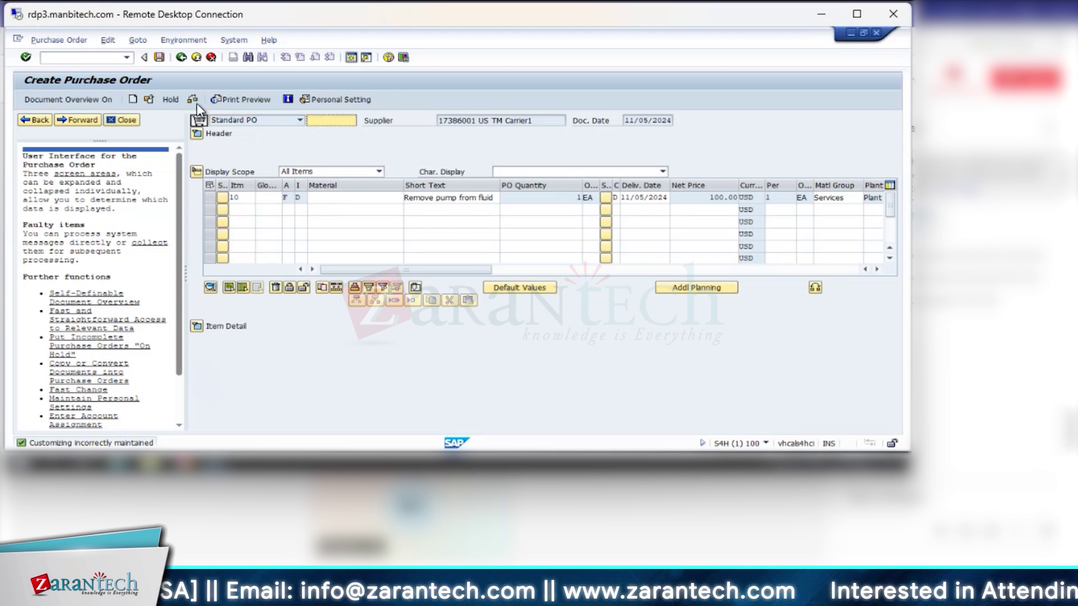
# - Check the purchase order's organizational data, service line and pricing conditions, and save the order
pyautogui.click(198, 133)
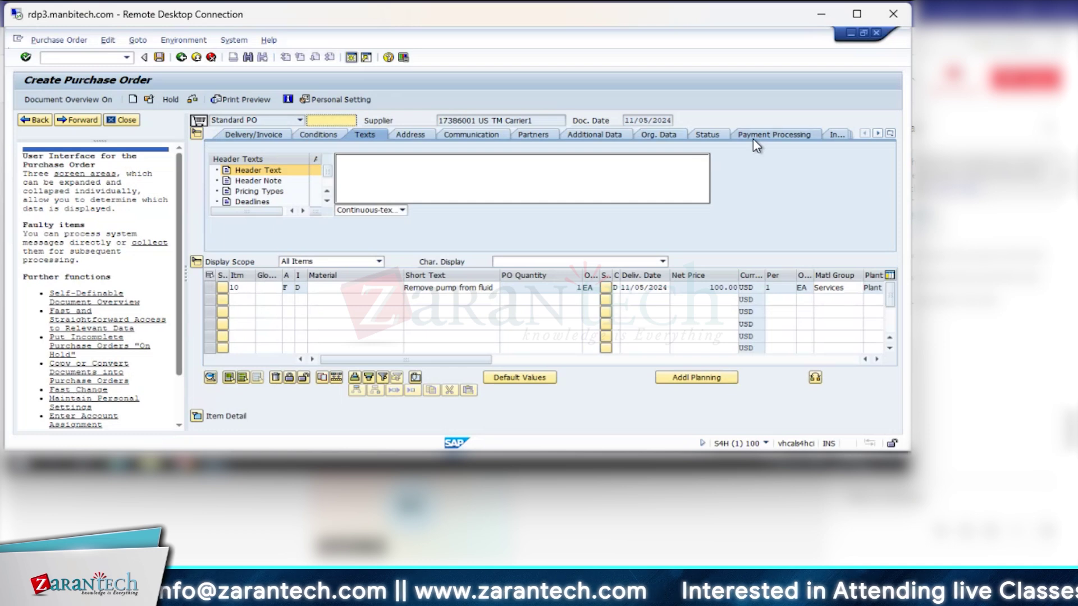
pyautogui.click(656, 135)
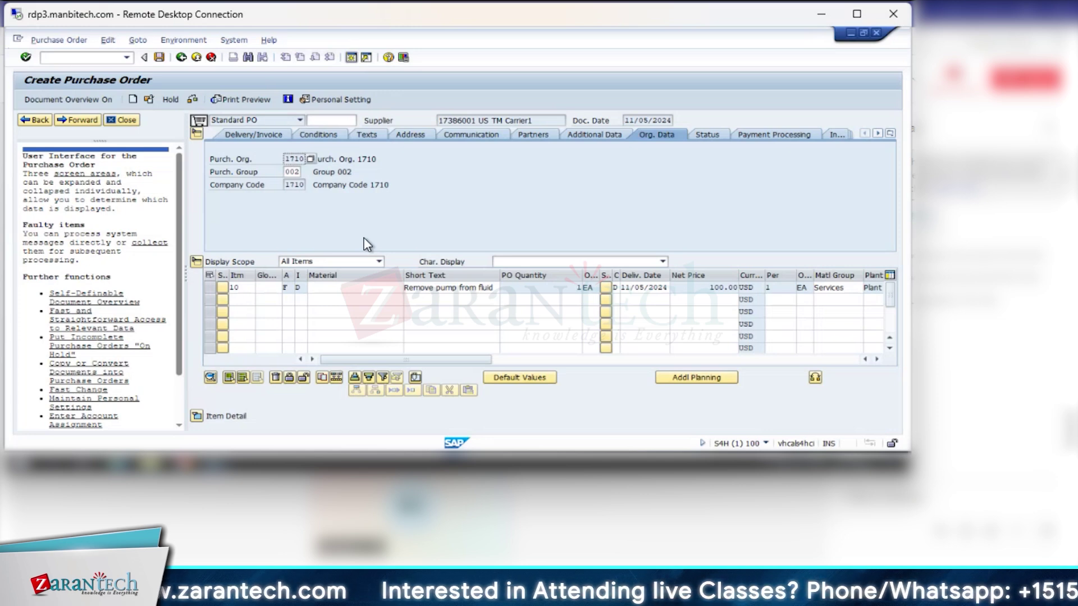
pyautogui.click(197, 417)
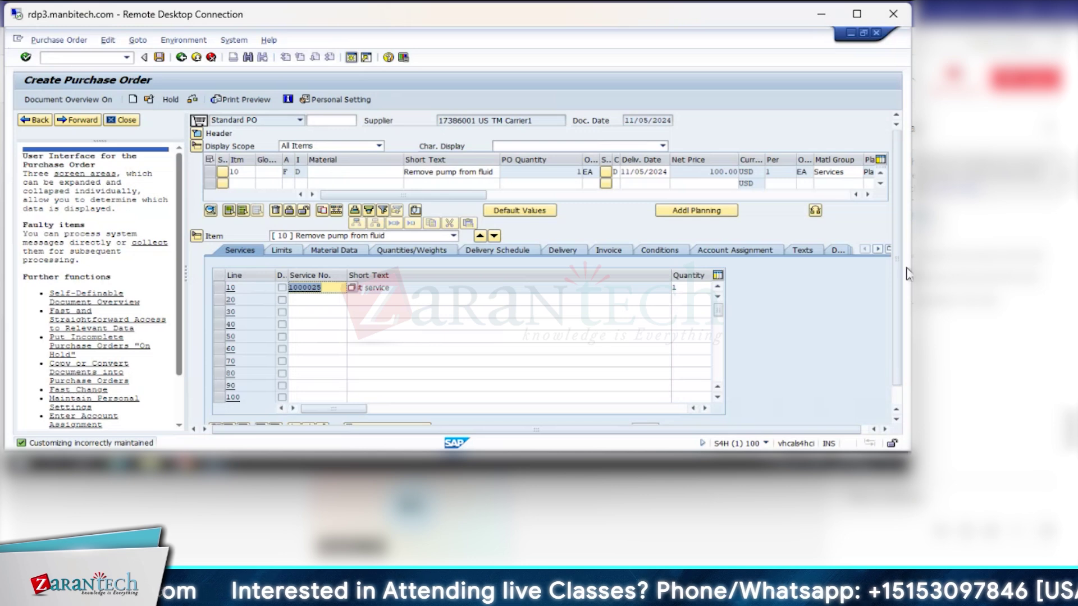
pyautogui.click(657, 230)
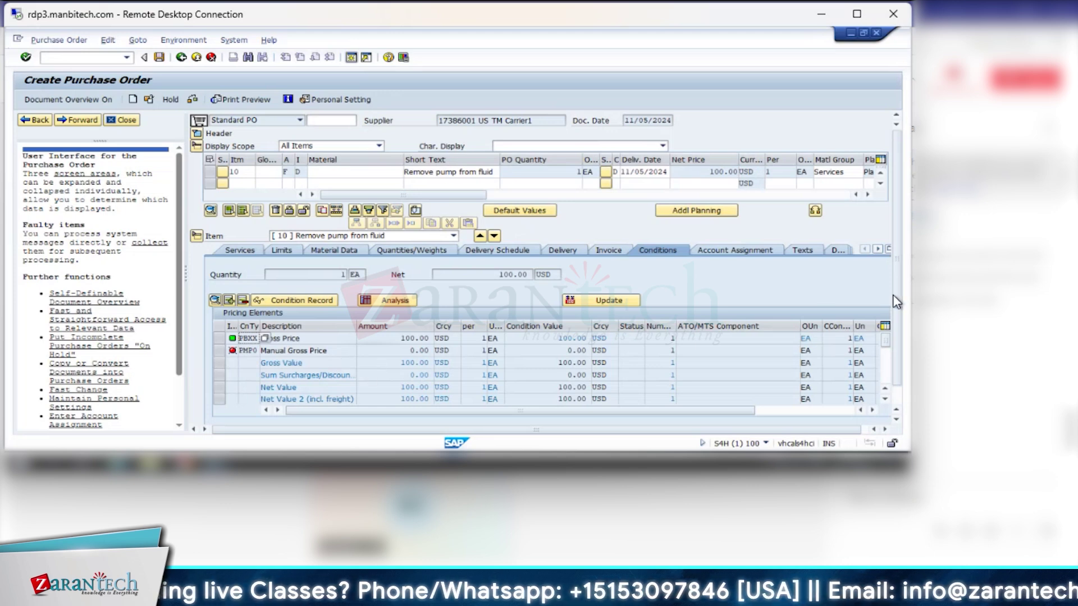
pyautogui.scroll(-1, 898, 332)
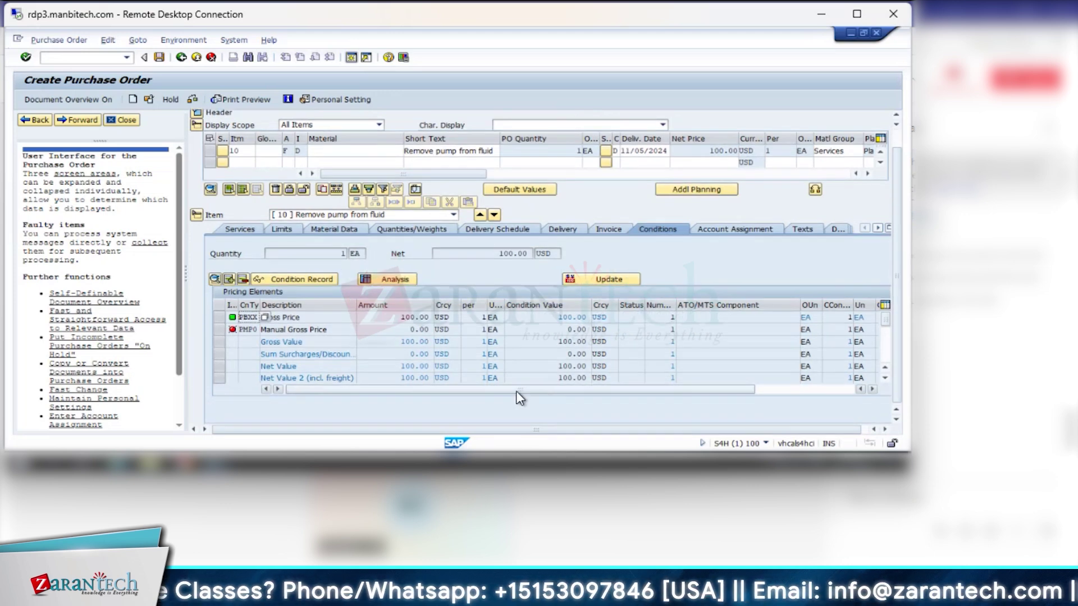
pyautogui.click(248, 231)
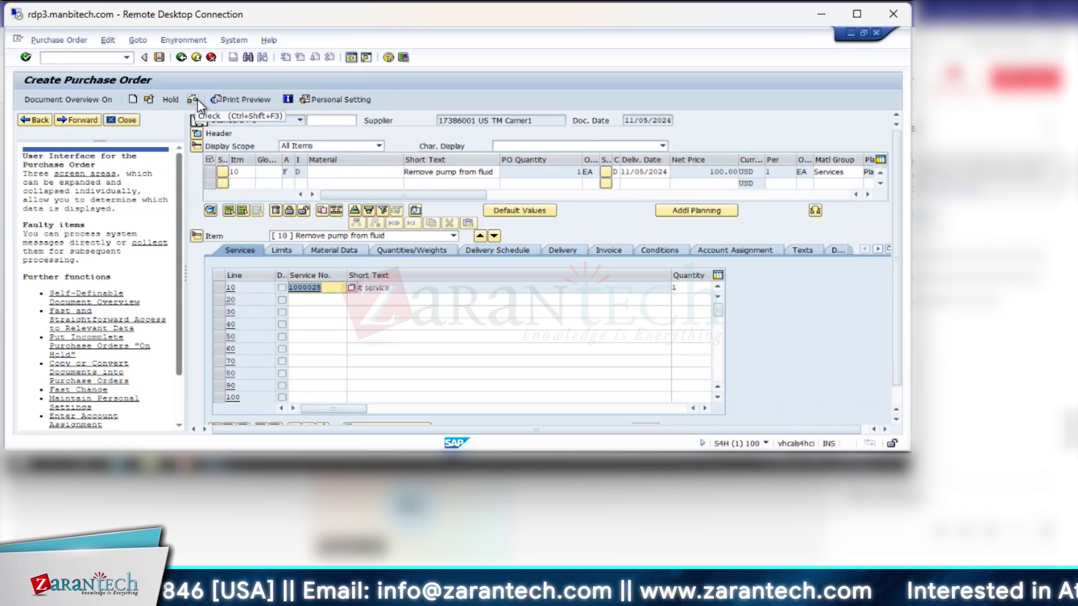
pyautogui.click(159, 58)
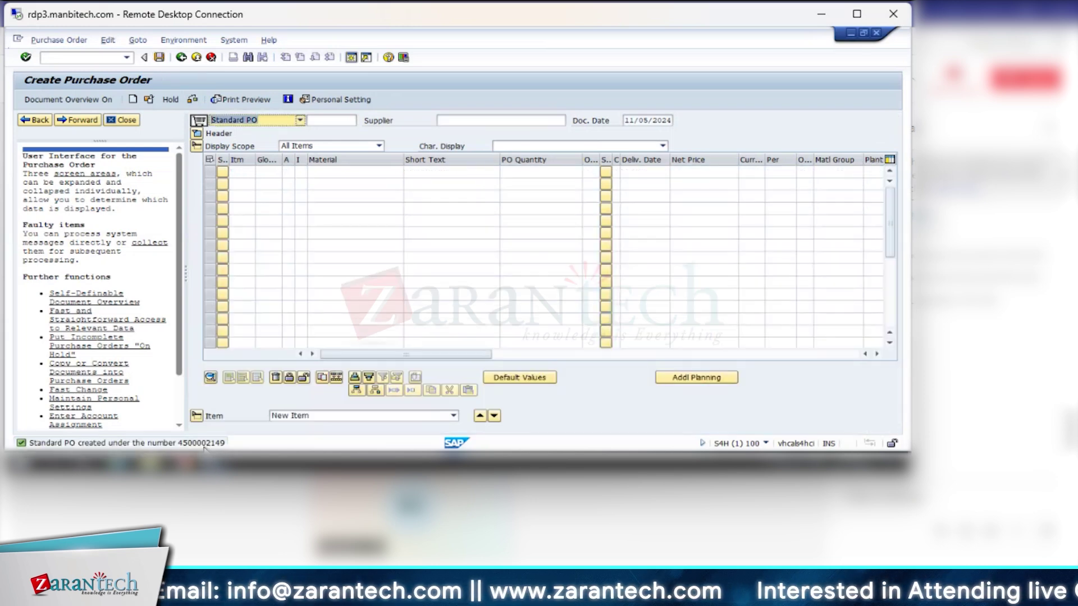
# - Start service entry with transaction ML81N and open the purchase order selection for the entry sheet
pyautogui.click(66, 58)
pyautogui.write('/nml8')
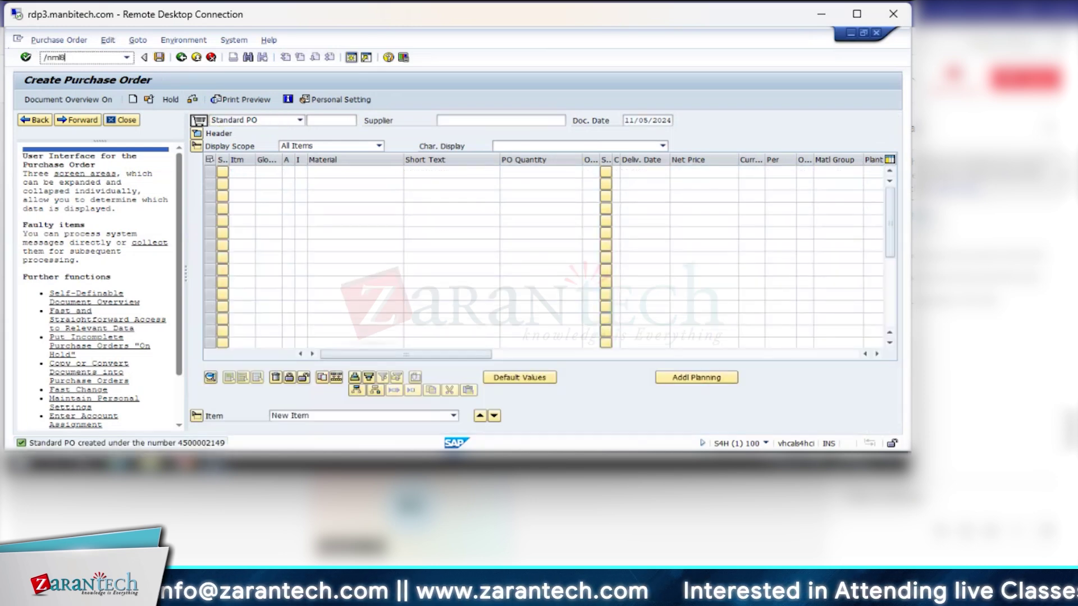
pyautogui.write('1n')
pyautogui.press('Return')
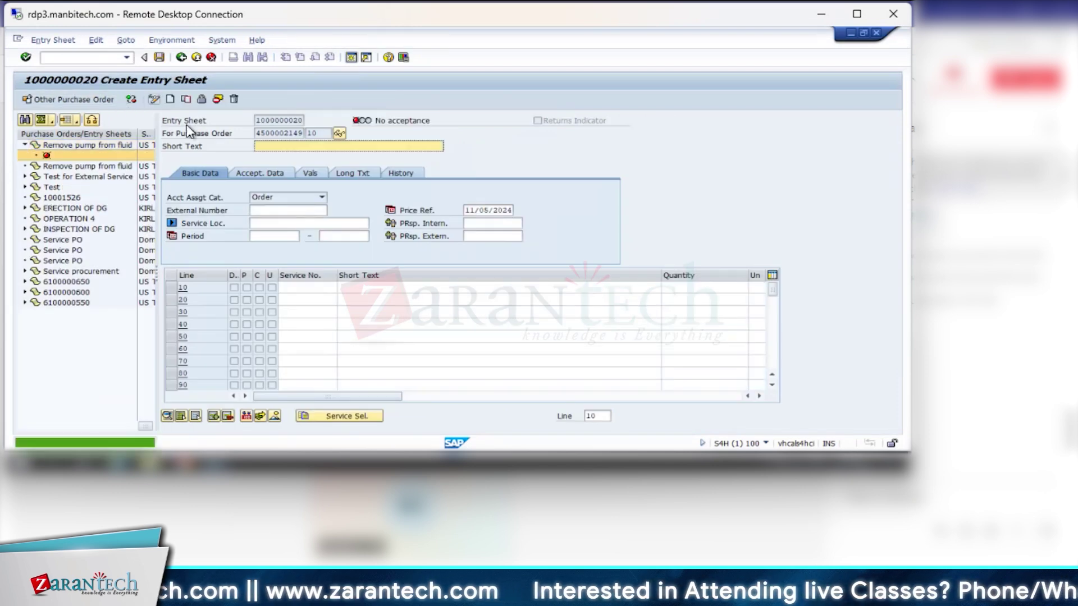
pyautogui.click(344, 131)
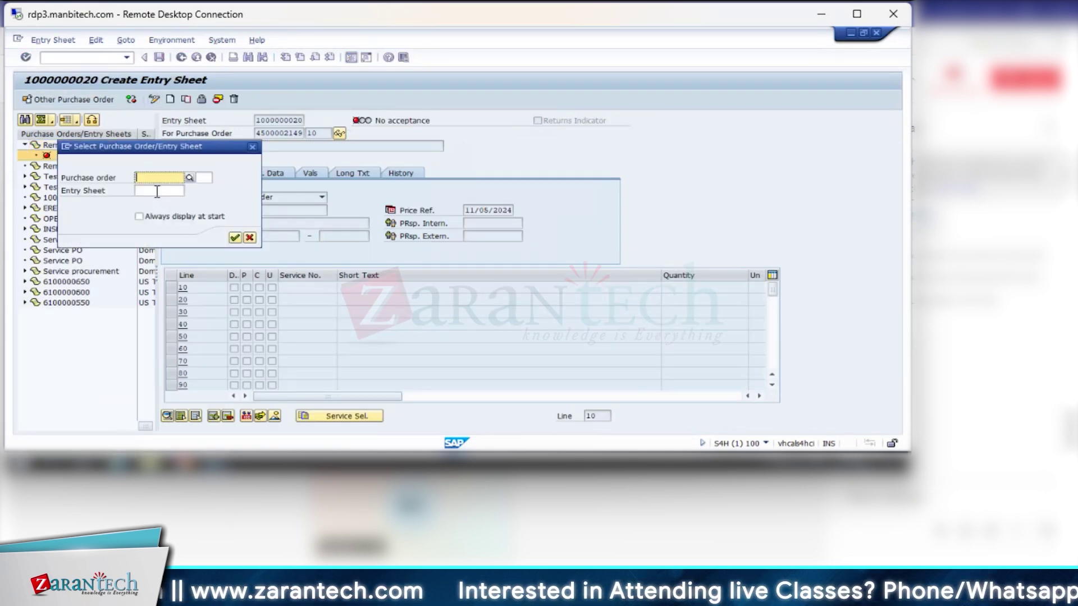
pyautogui.moveTo(225, 465)
pyautogui.click(168, 406)
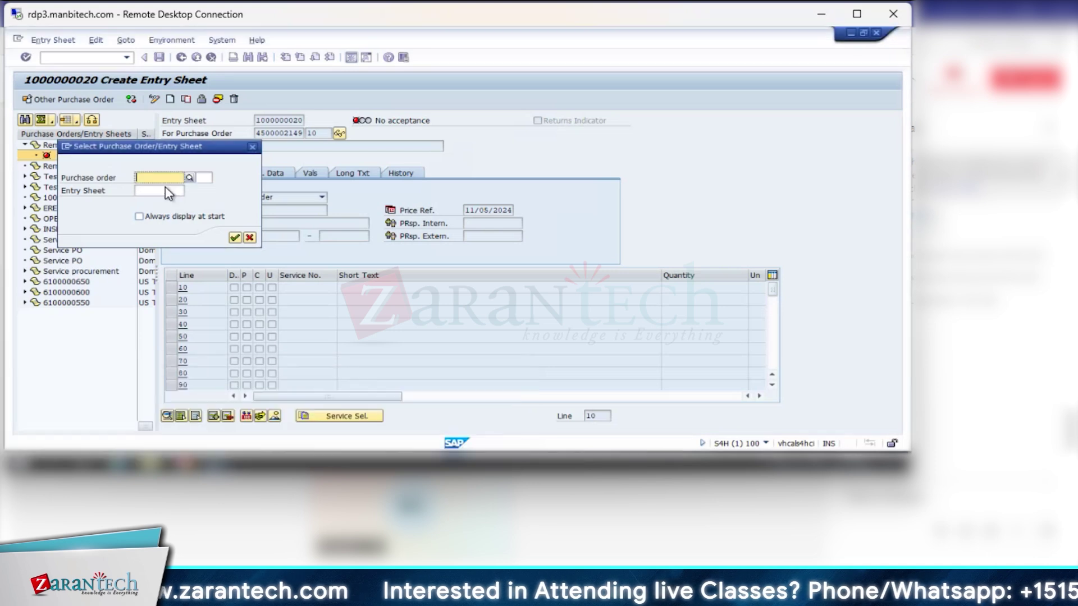
# - Display the service order with transaction IW33 and open the purchase order from its document flow
pyautogui.moveTo(221, 430)
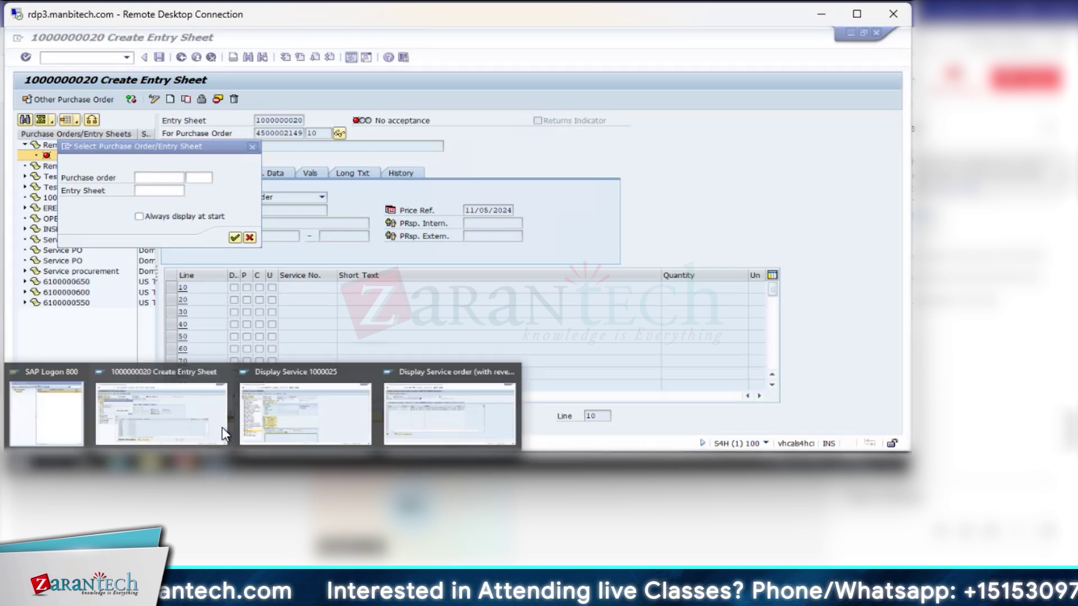
pyautogui.click(476, 397)
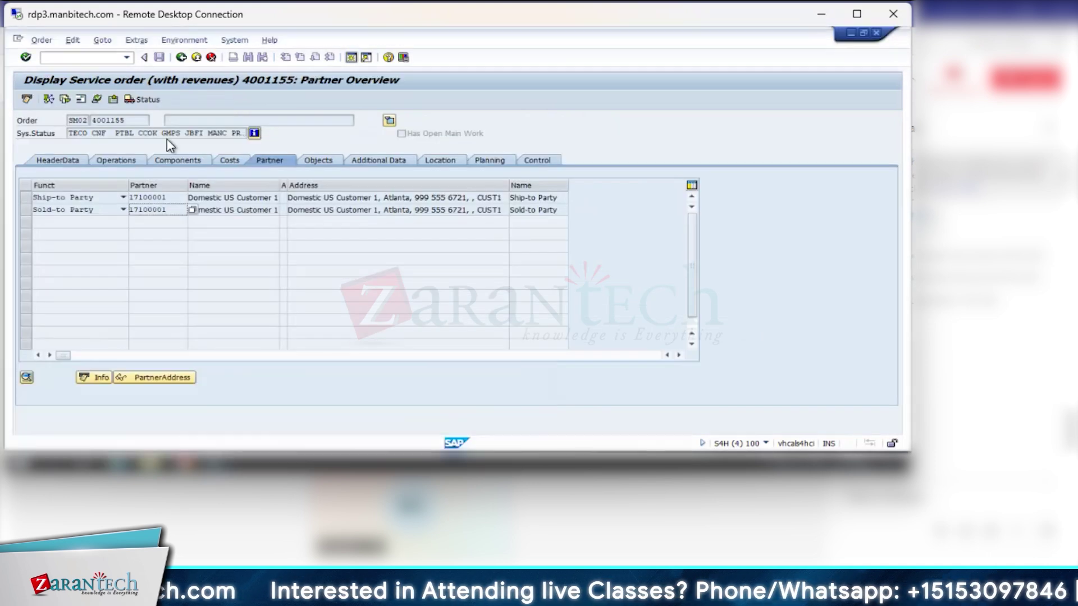
pyautogui.click(94, 59)
pyautogui.write('/niw33')
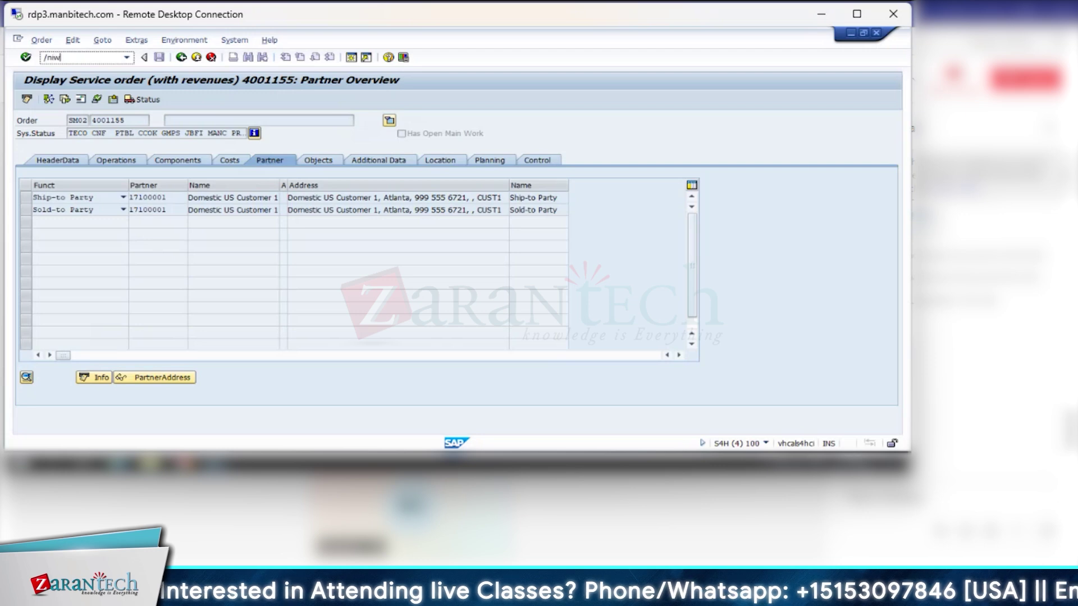
pyautogui.press('Return')
pyautogui.press('Return')
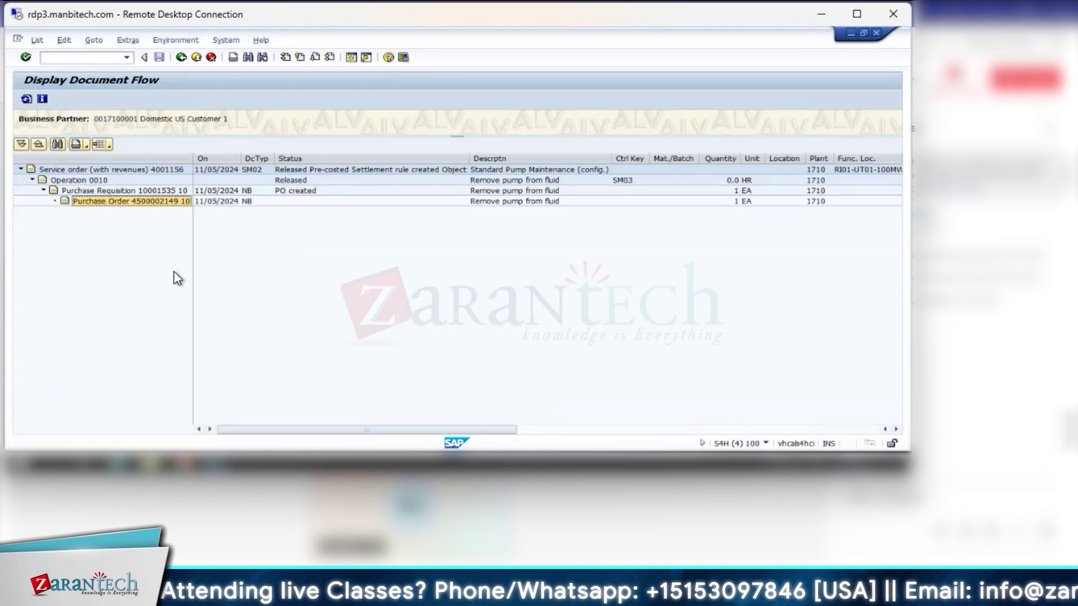
pyautogui.doubleClick(137, 201)
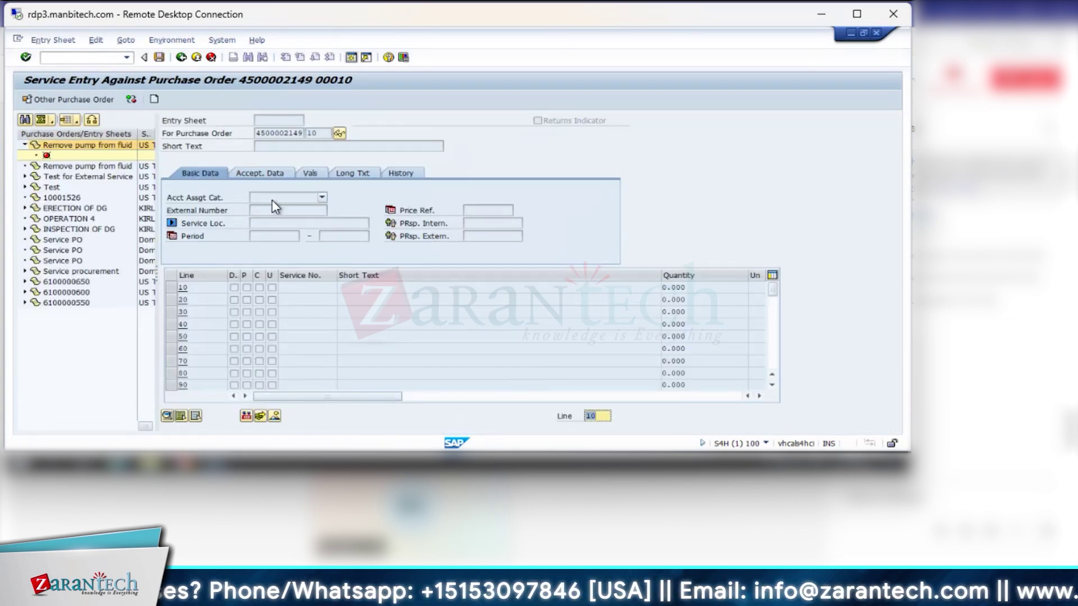
# - Create a new service entry sheet for the purchase order item with the short text "Iff test 123"
pyautogui.click(160, 99)
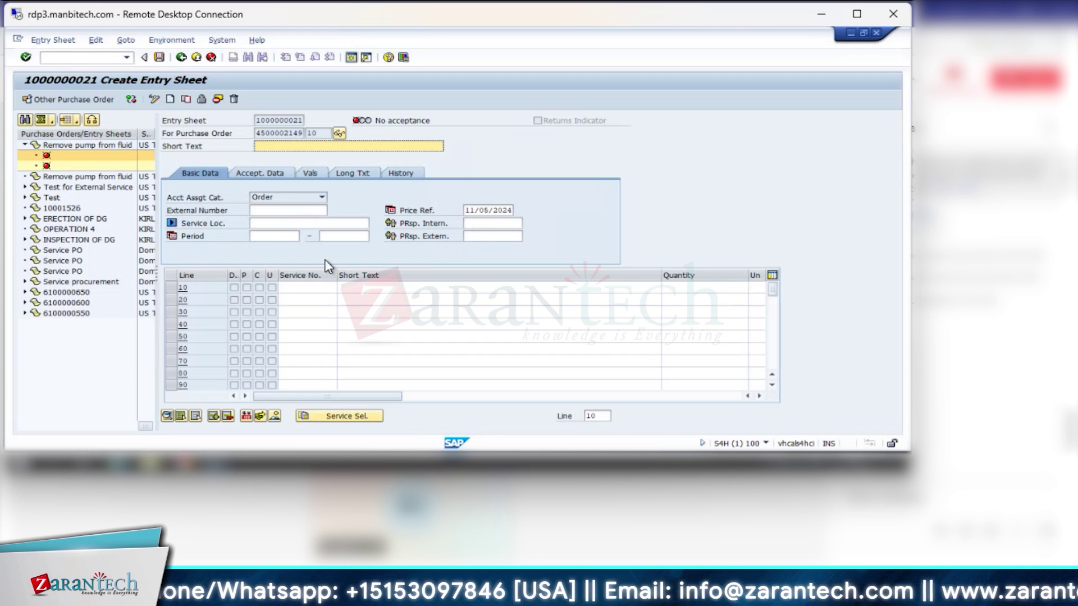
pyautogui.write('lff test')
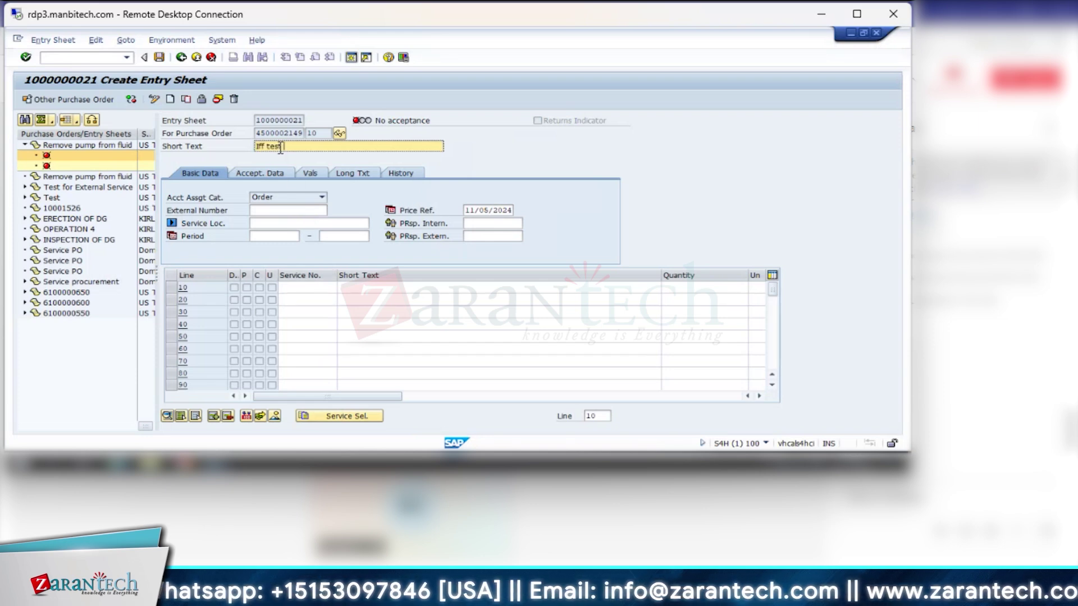
pyautogui.write(' 123')
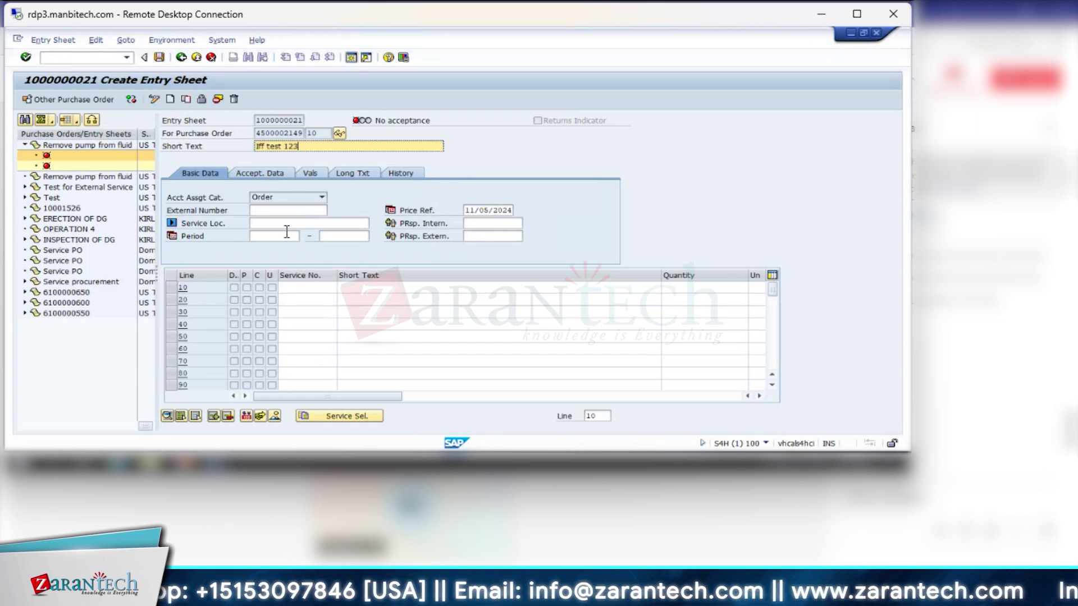
# - Adopt the purchase order's test service line 1000025 into the entry sheet, and save the sheet as accepted
pyautogui.click(313, 287)
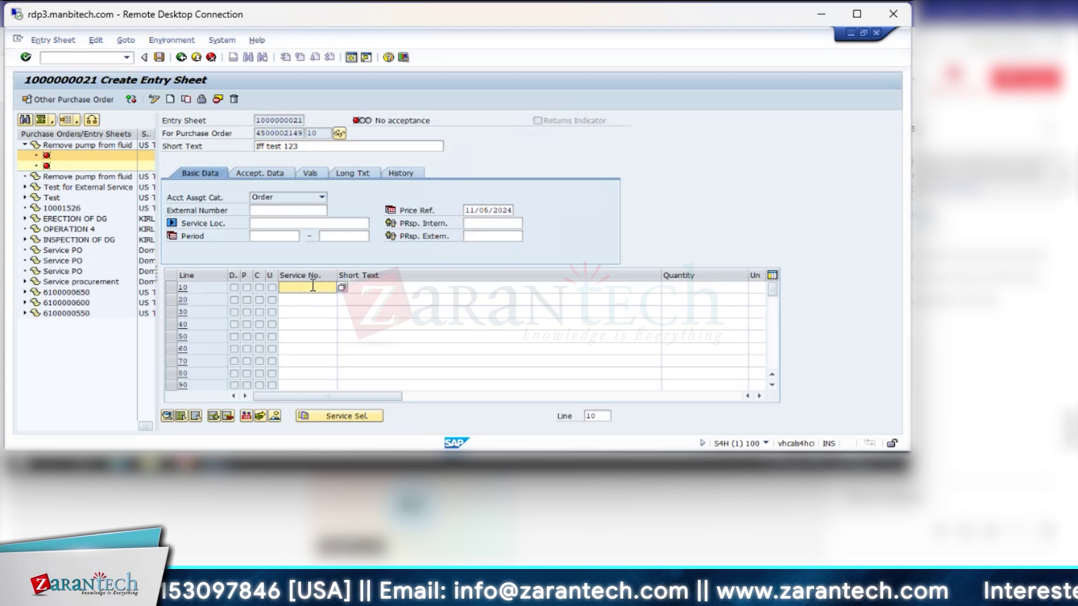
pyautogui.click(312, 415)
pyautogui.press('Return')
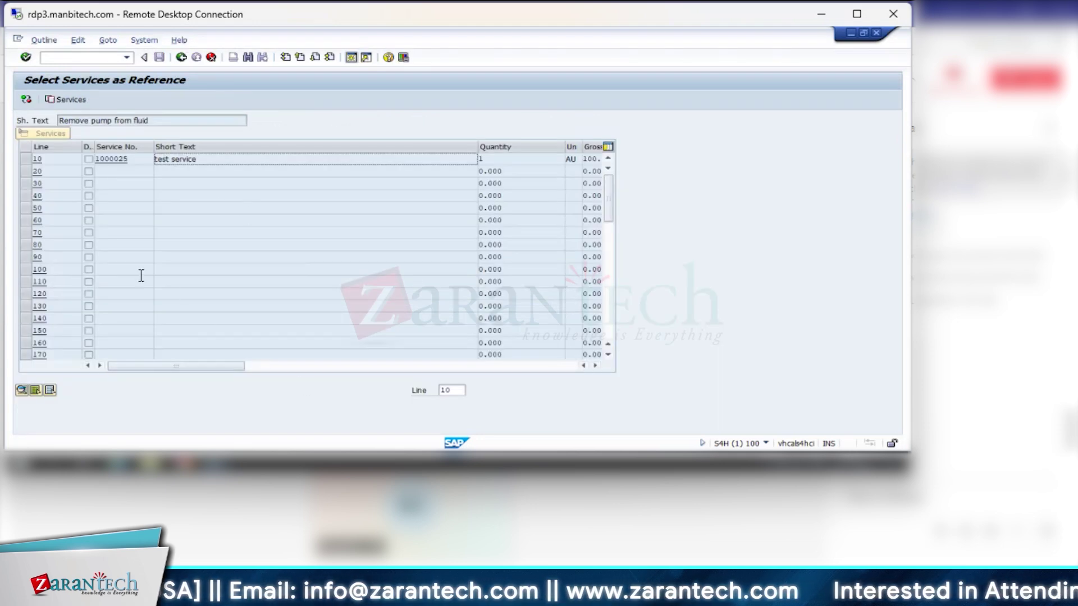
pyautogui.click(75, 99)
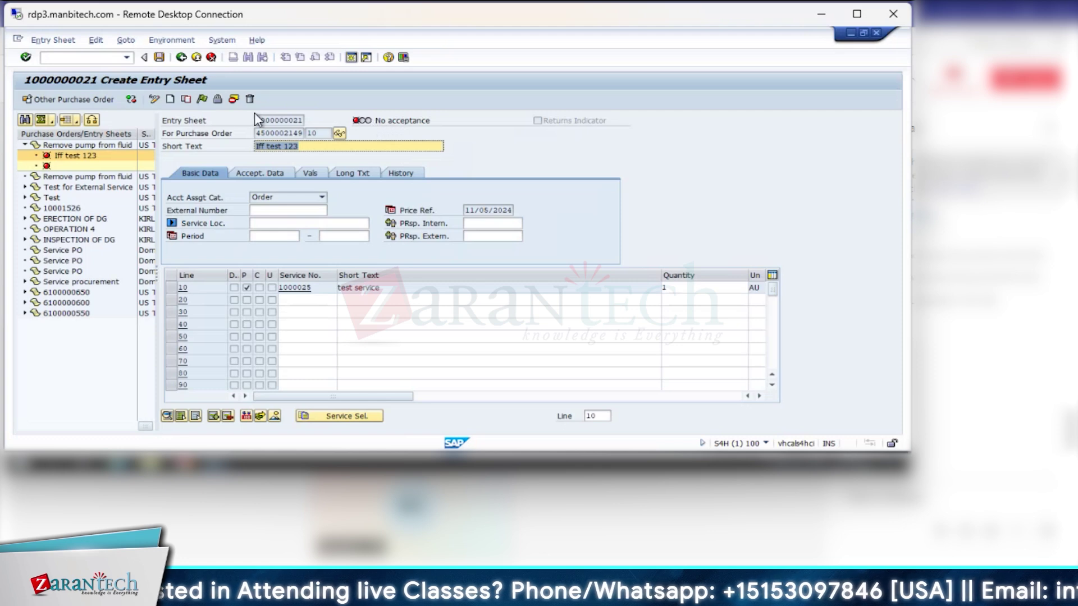
pyautogui.click(201, 99)
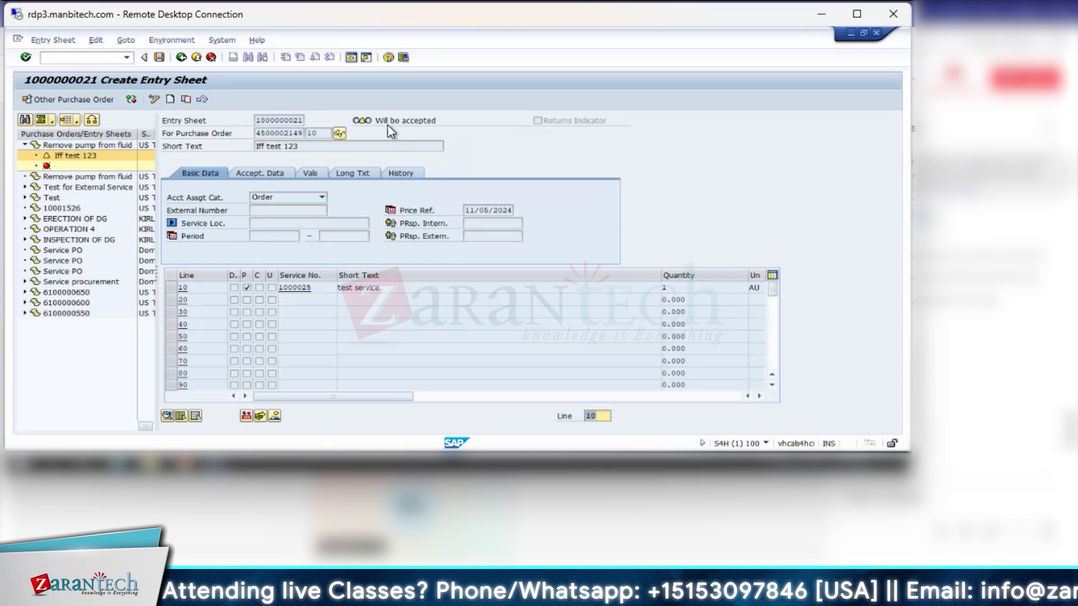
pyautogui.hotkey('ctrl', 's')
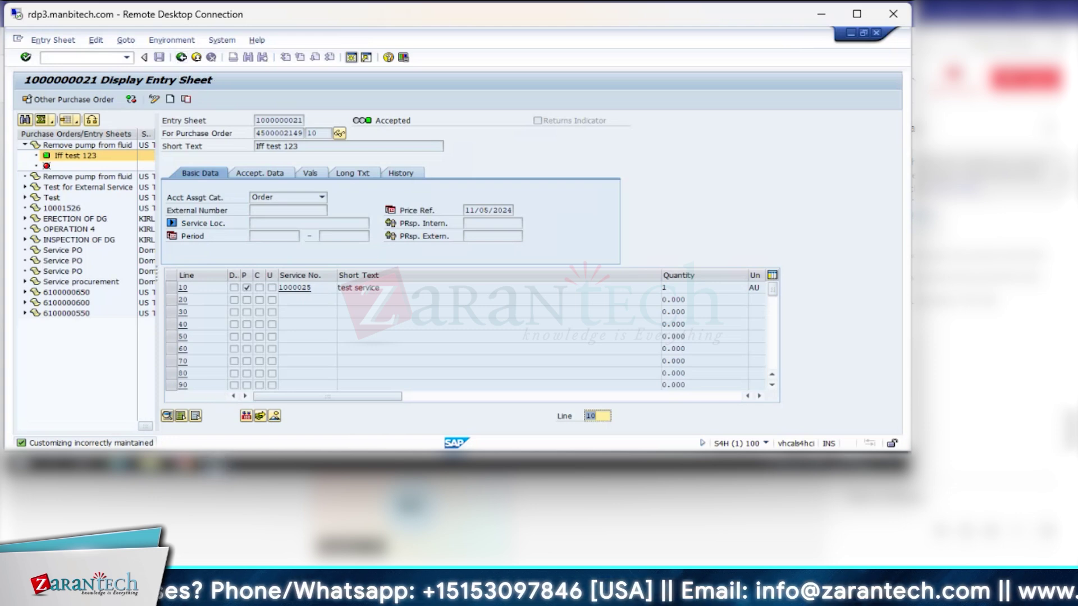
# - Open the service order with transaction IW32 and check the entry sheets in its document flow and its planned and actual costs
pyautogui.moveTo(219, 467)
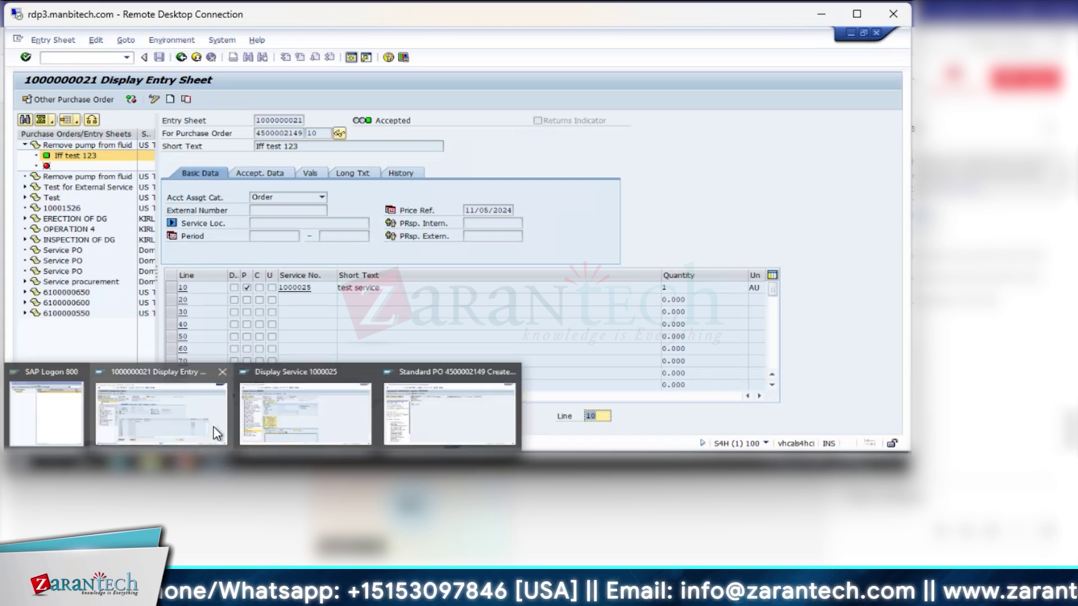
pyautogui.click(449, 414)
pyautogui.write('/niw32')
pyautogui.press('Return')
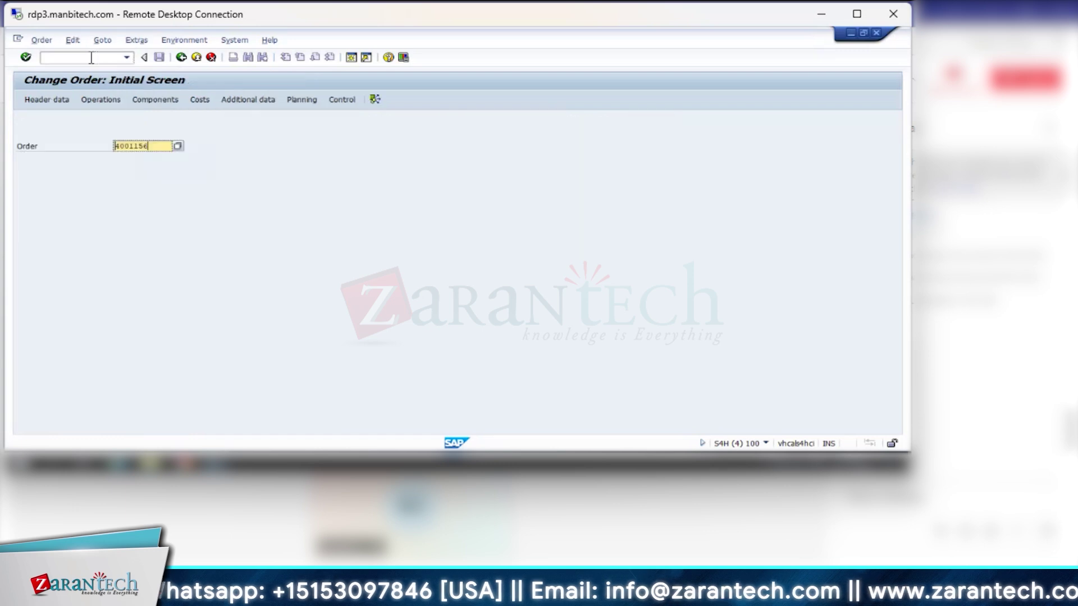
pyautogui.press('Return')
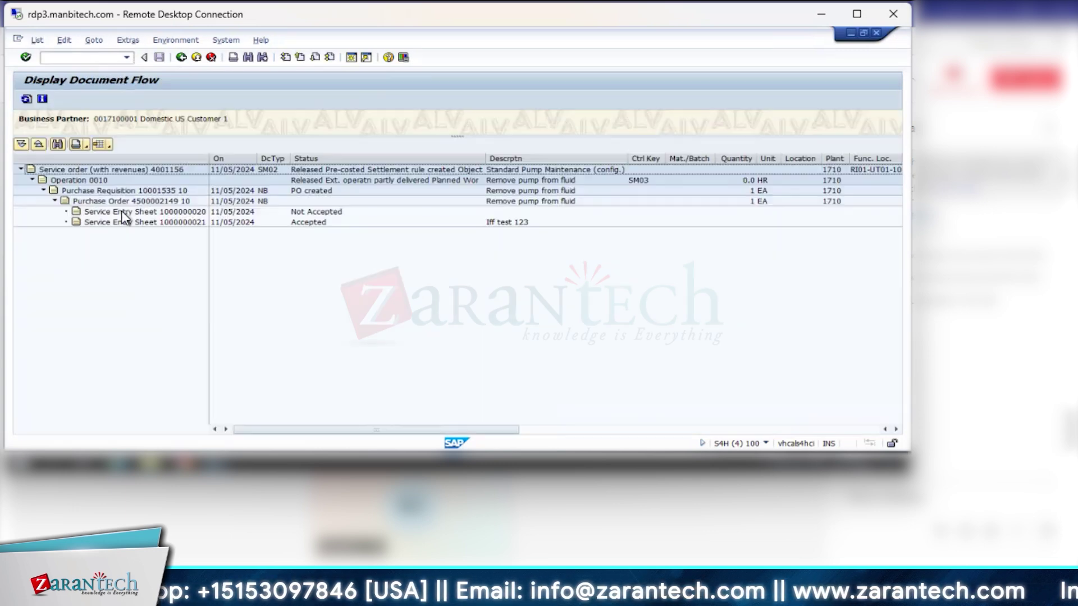
pyautogui.click(123, 213)
pyautogui.click(123, 223)
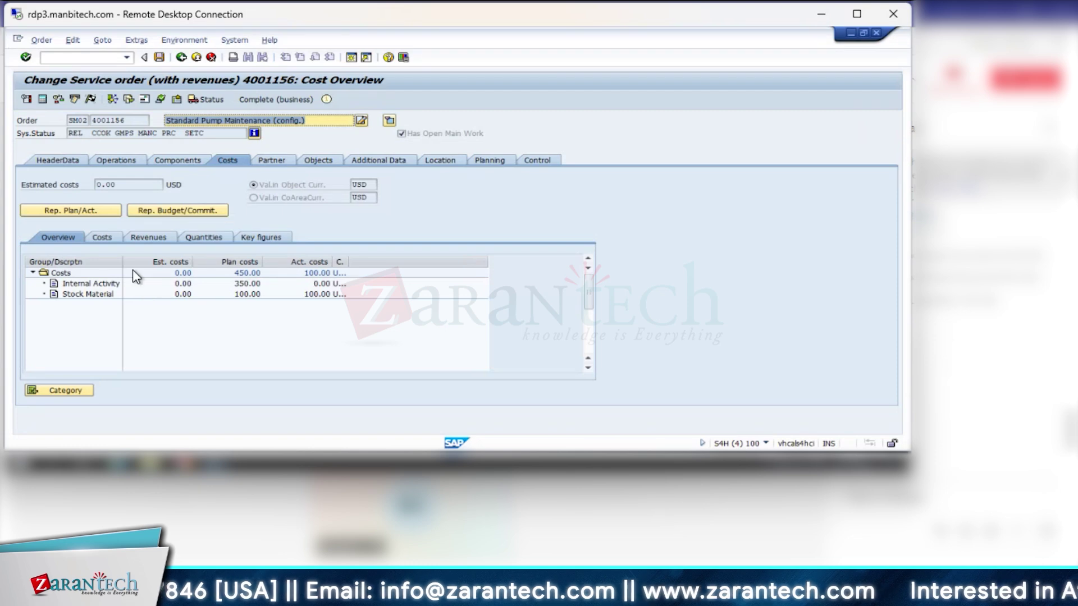
pyautogui.click(108, 238)
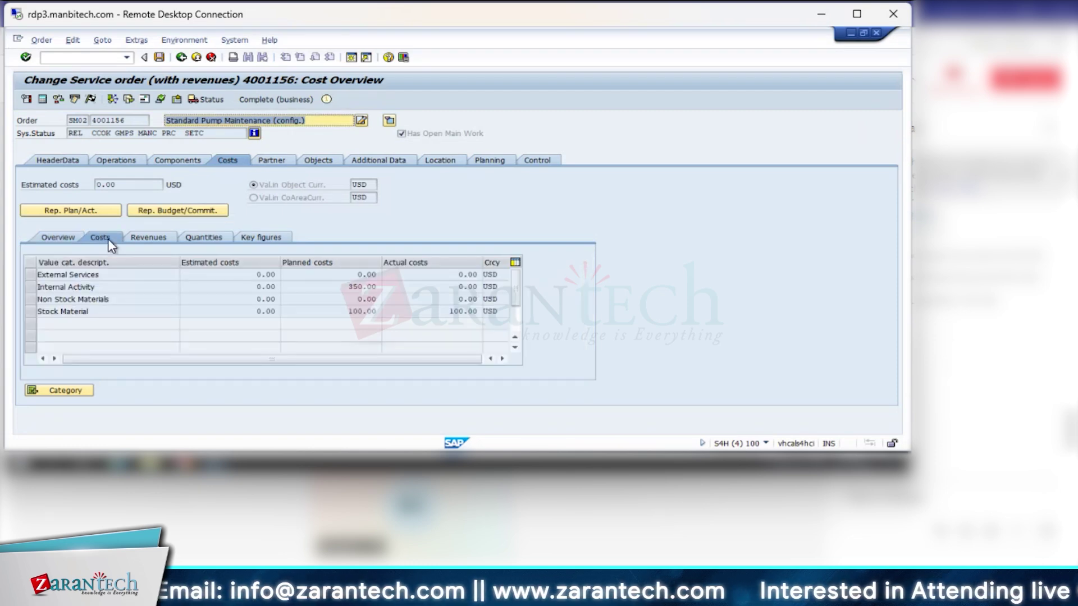
pyautogui.click(56, 240)
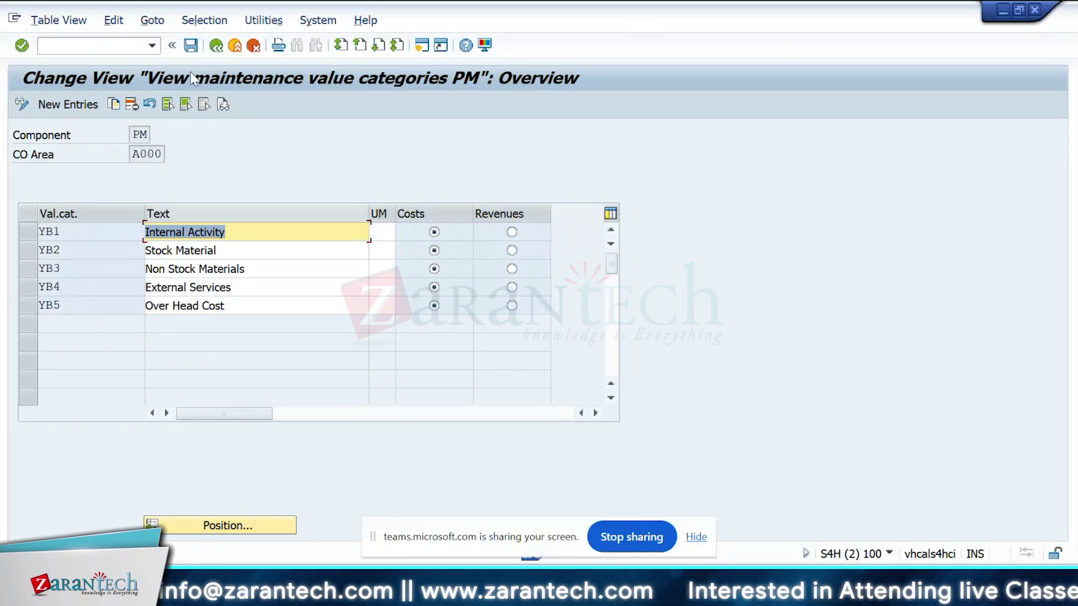
# - Open the customizing activity Assign Cost Elements to Value Categories and check the details of YB2 Stock Material
pyautogui.click(217, 46)
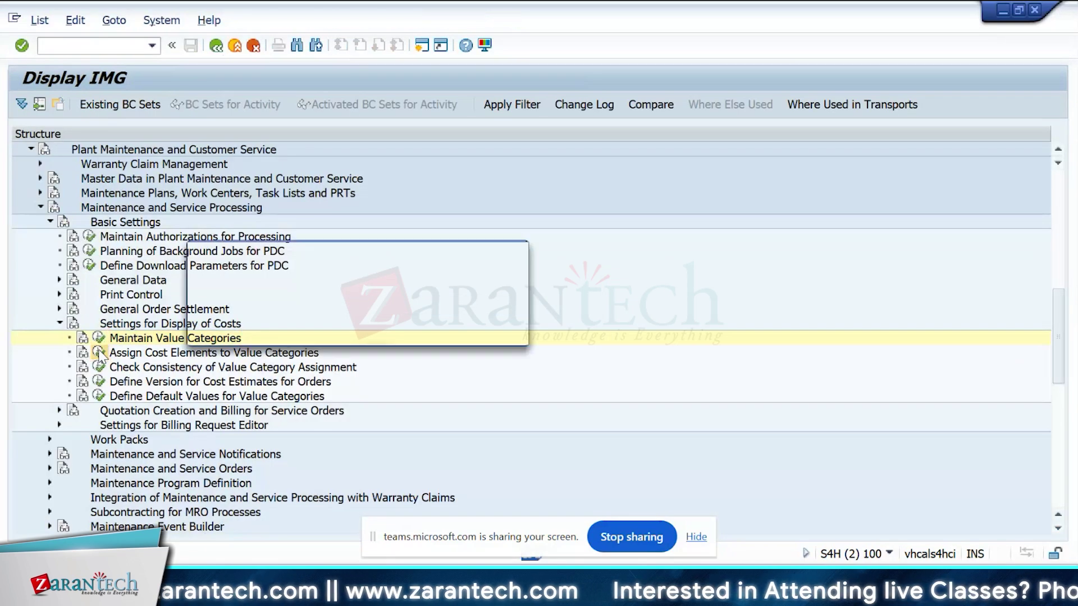
pyautogui.click(99, 353)
pyautogui.press('Return')
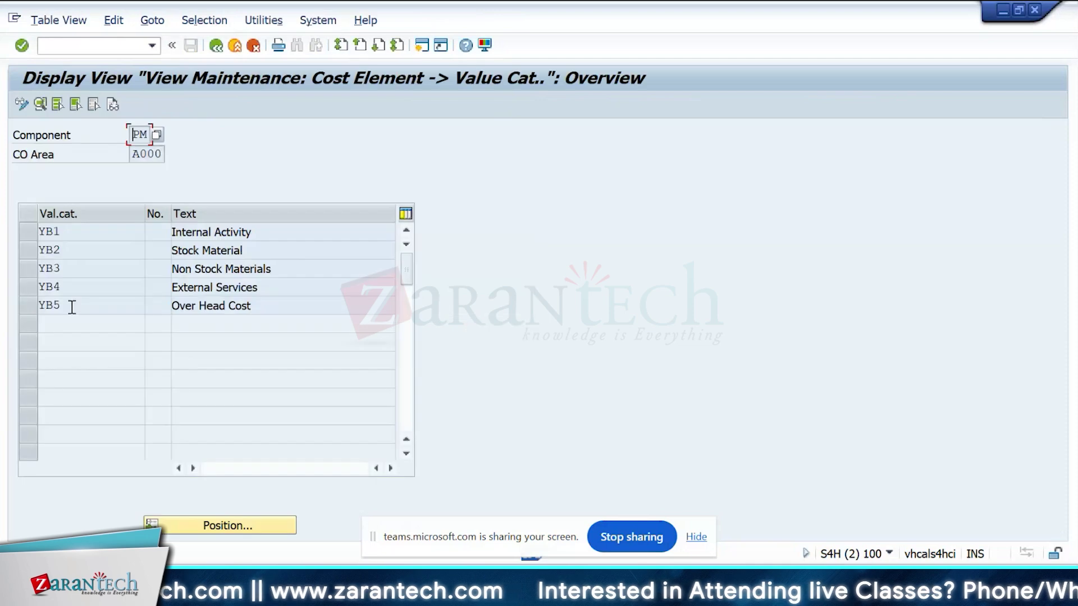
pyautogui.doubleClick(56, 249)
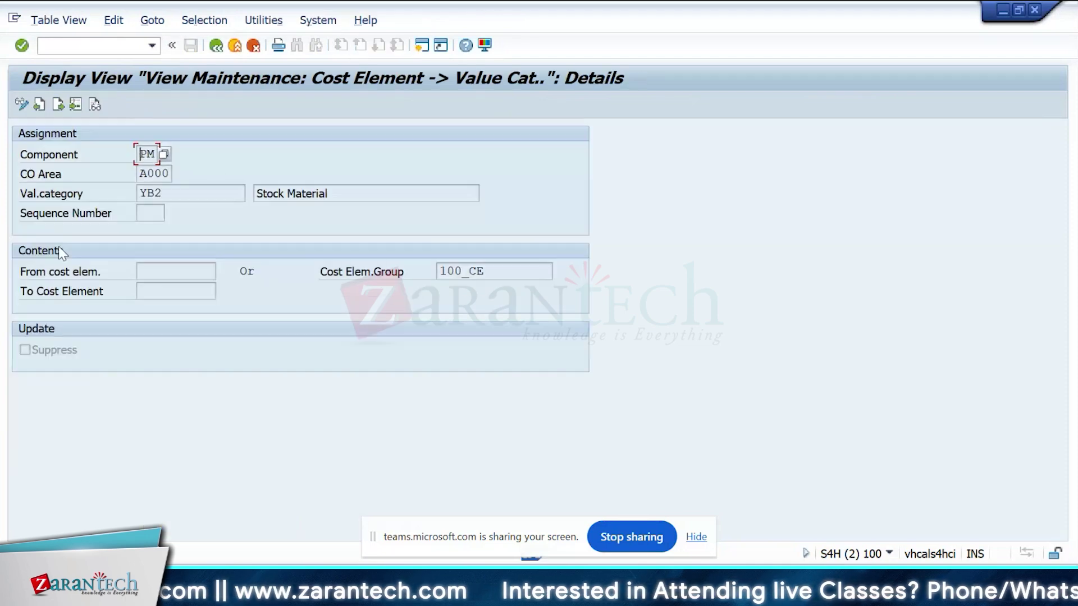
pyautogui.click(215, 46)
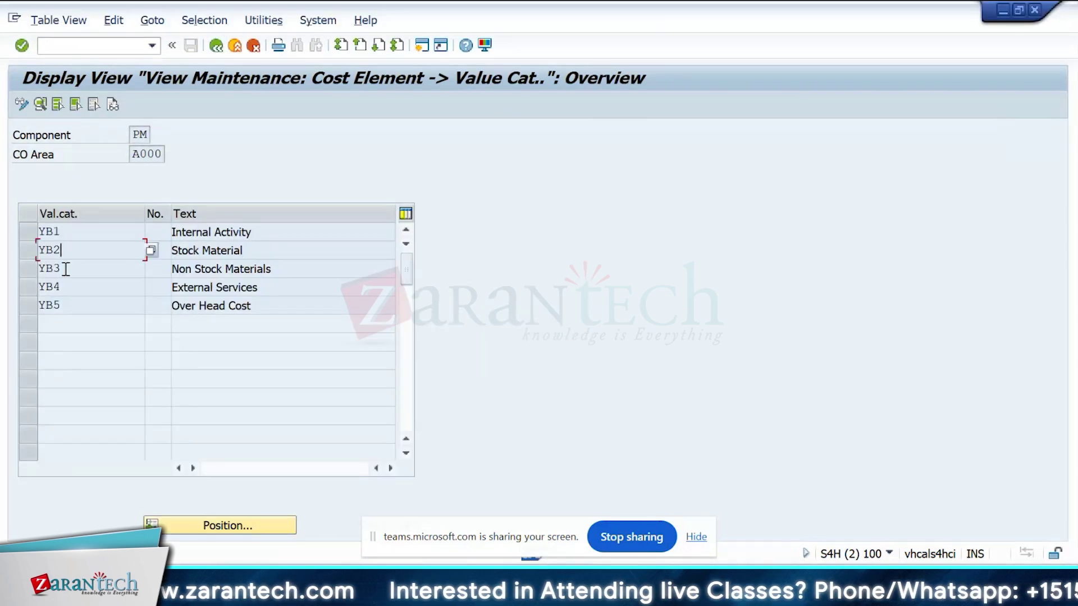
# - Display the assignment details of value category YB4 External Services and examine its starting cost element
pyautogui.click(61, 288)
pyautogui.doubleClick(60, 290)
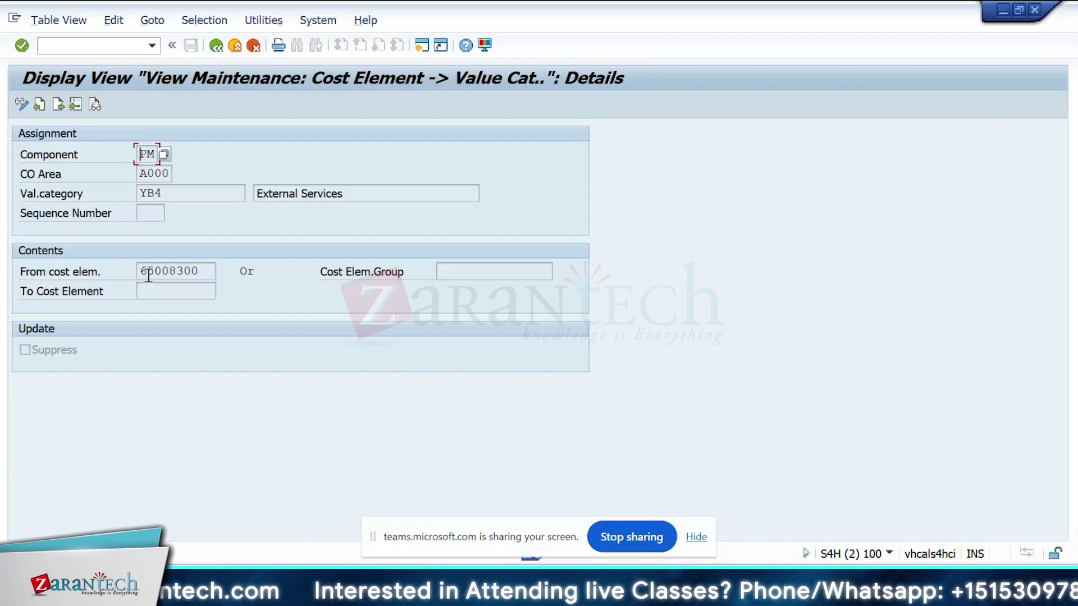
pyautogui.click(203, 275)
pyautogui.moveTo(203, 275)
pyautogui.mouseDown()
pyautogui.moveTo(141, 267)
pyautogui.moveTo(215, 264)
pyautogui.mouseUp()
pyautogui.click(141, 268)
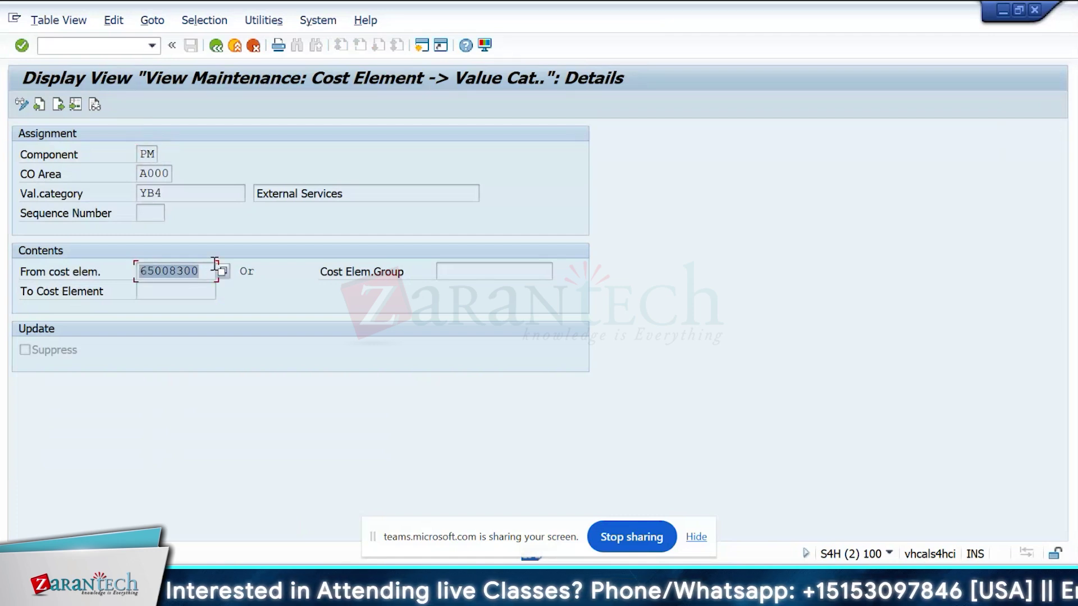
pyautogui.click(215, 264)
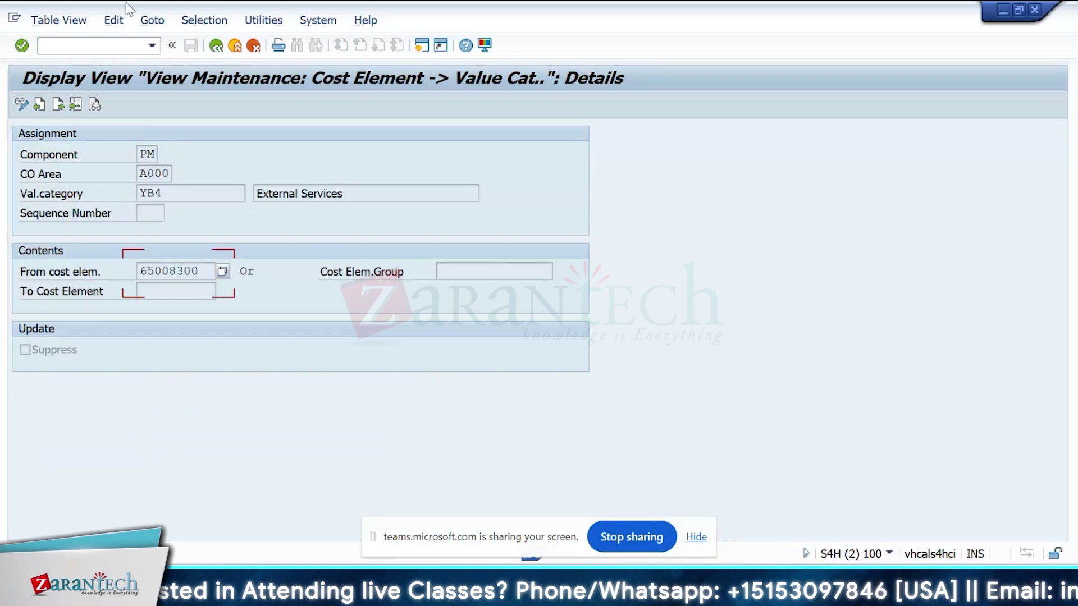
# - Switch to the other service order's cost overview, widen the description column and inspect the External Services row
pyautogui.click(114, 45)
pyautogui.write('/o')
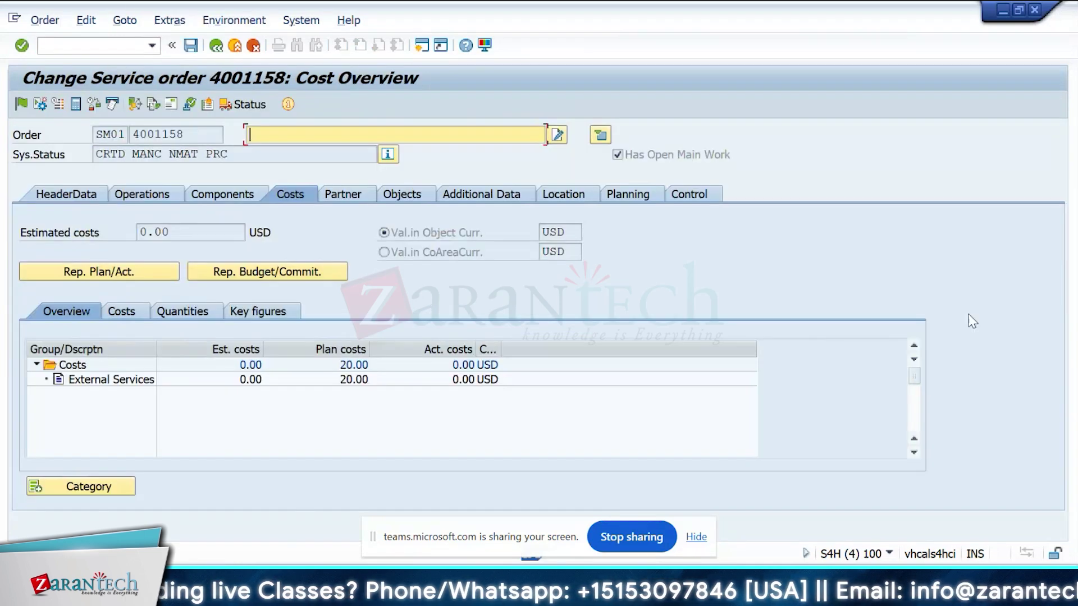
pyautogui.moveTo(157, 349); pyautogui.dragTo(200, 349)
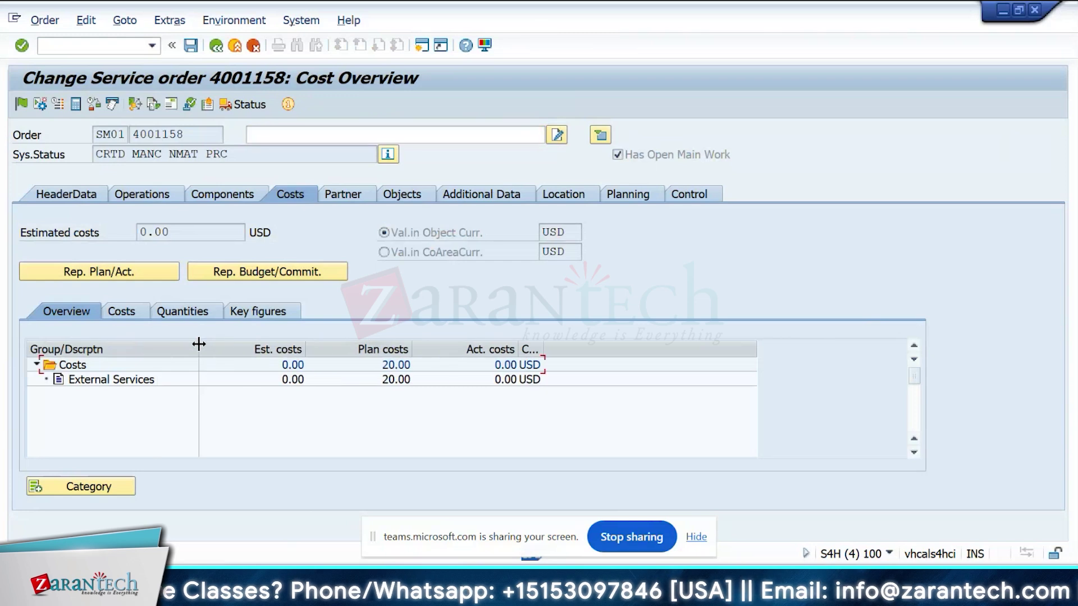
pyautogui.click(130, 379)
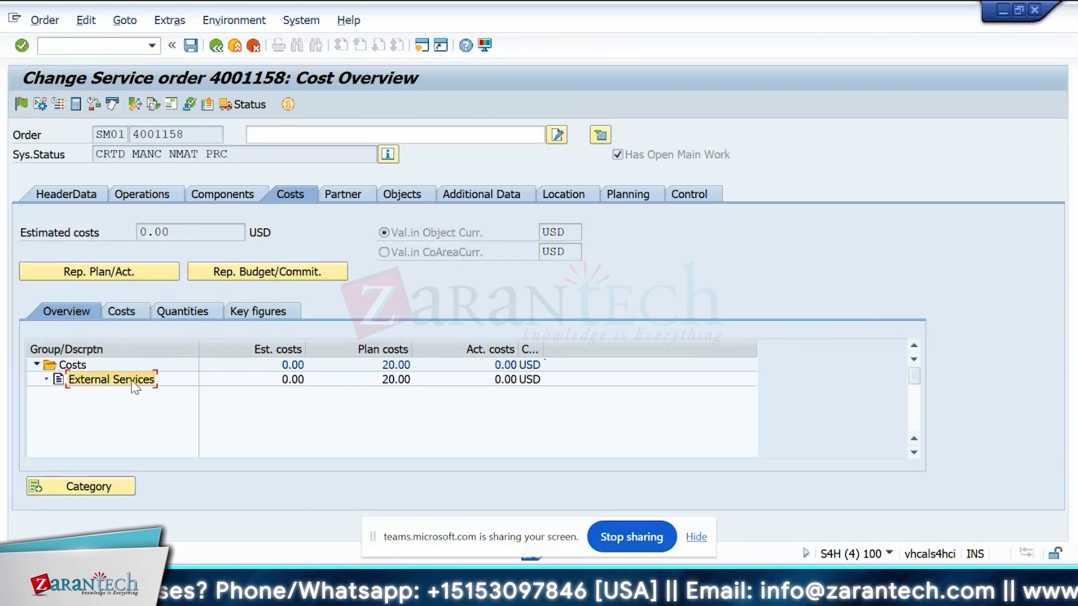
# - Return to the YB4 External Services assignment and re-examine the cost element assigned to it
pyautogui.hotkey('alt', 'Tab')
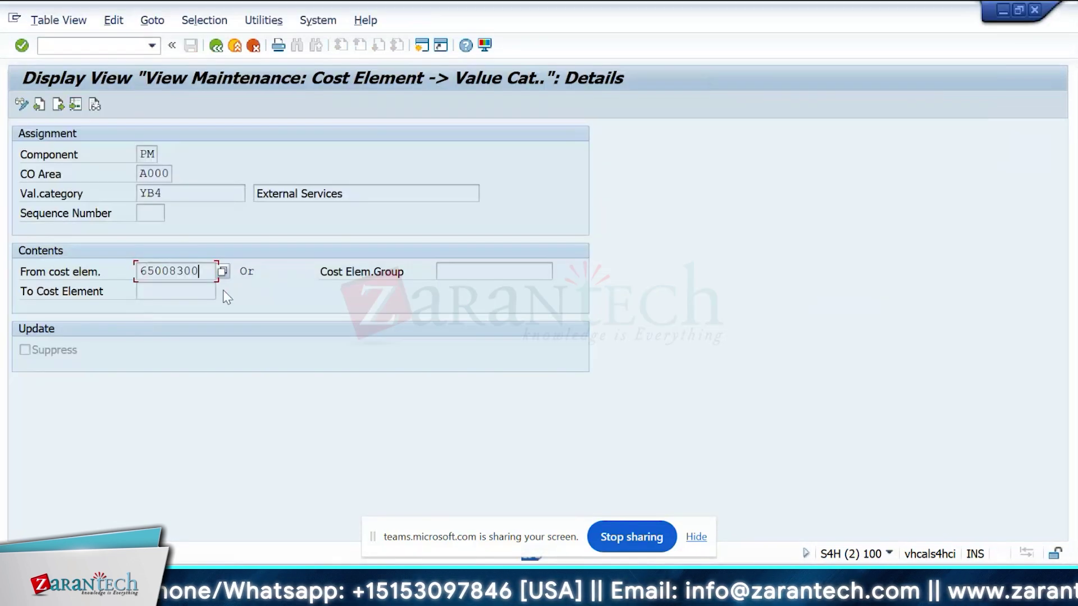
pyautogui.moveTo(213, 272)
pyautogui.mouseDown()
pyautogui.moveTo(128, 274)
pyautogui.moveTo(209, 266)
pyautogui.mouseUp()
pyautogui.click(142, 272)
pyautogui.click(209, 266)
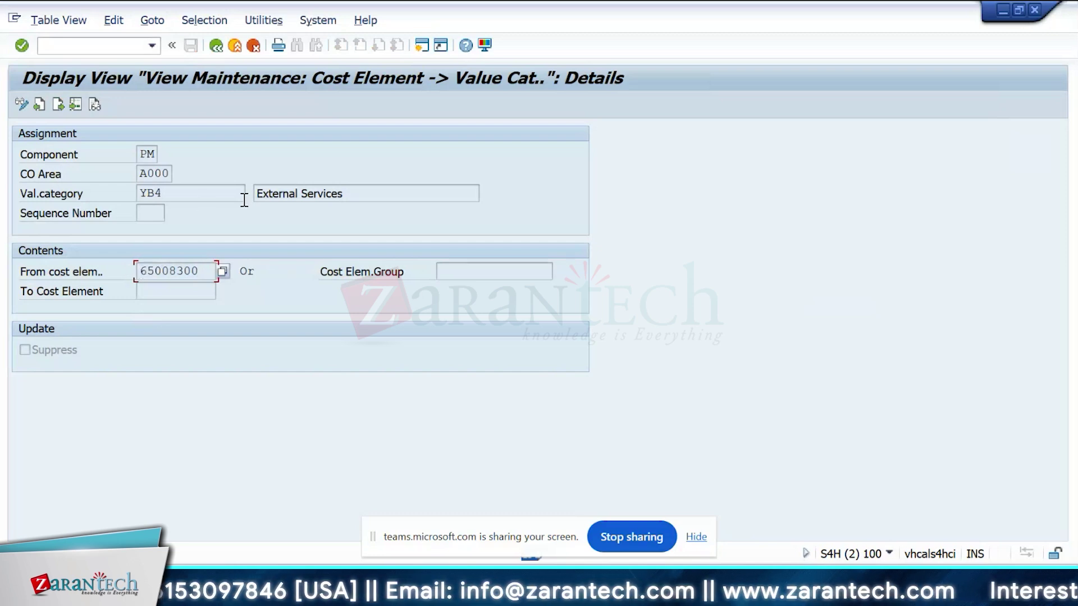
# - Return from the External Services assignment to the customizing structure and exit the unsaved SM01 service order without saving
pyautogui.click(218, 50)
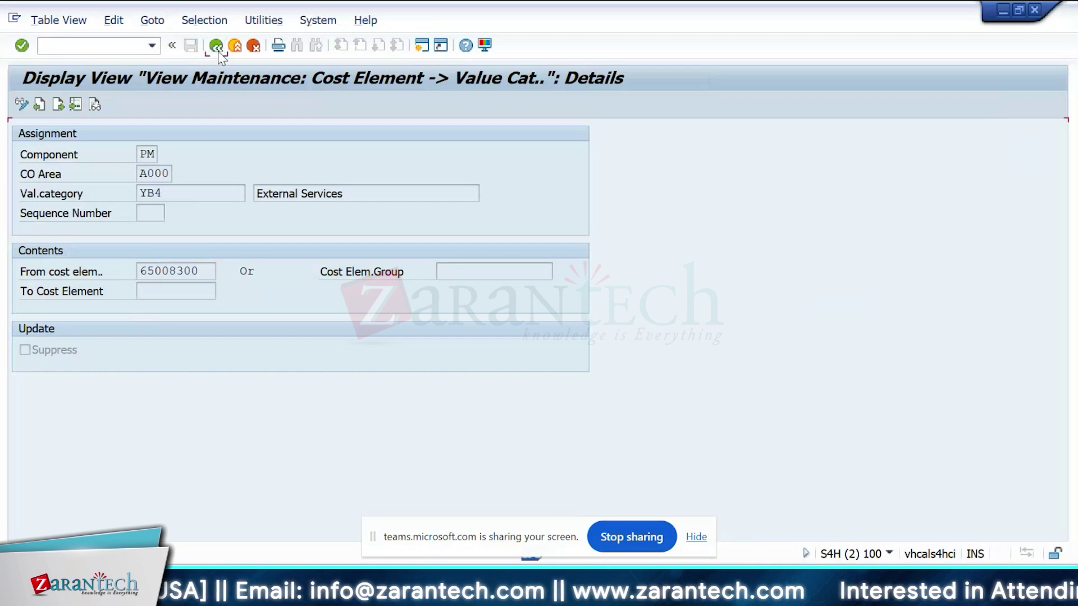
pyautogui.click(218, 50)
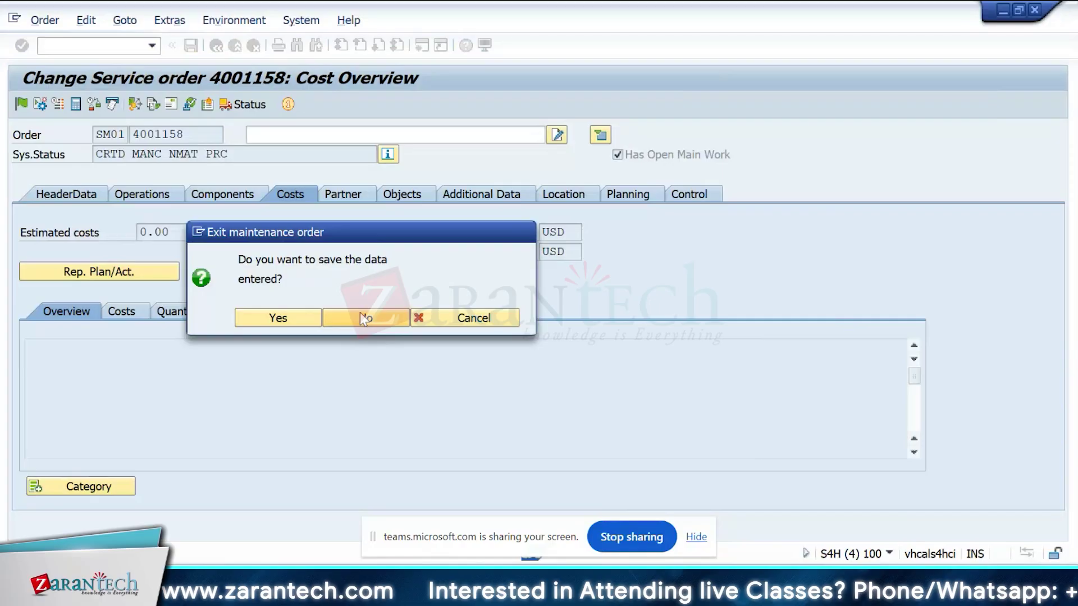
pyautogui.click(360, 312)
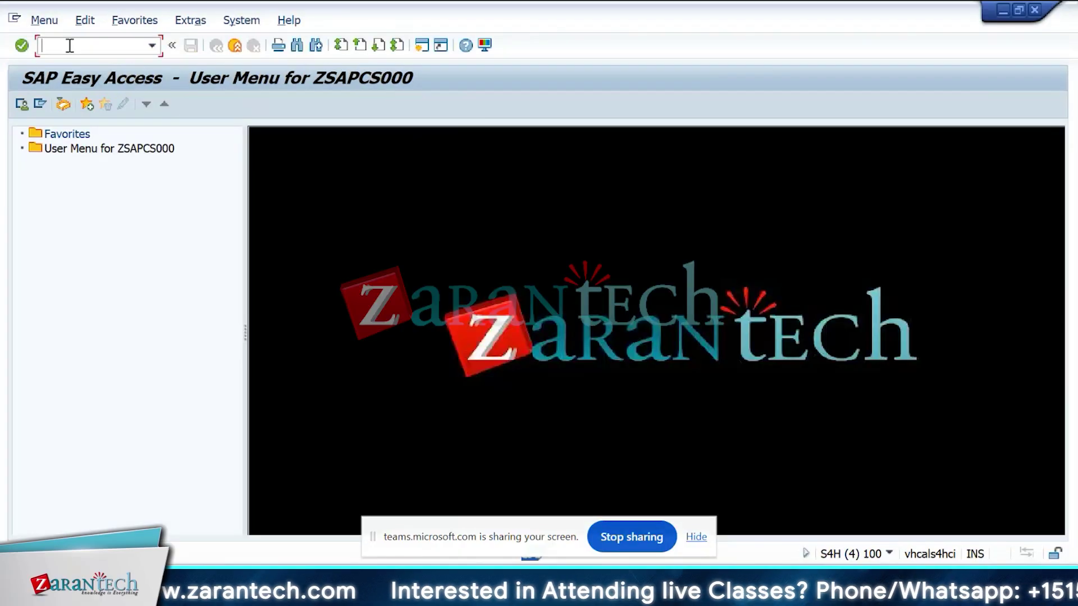
pyautogui.write('i')
pyautogui.hotkey('alt', 'Tab')
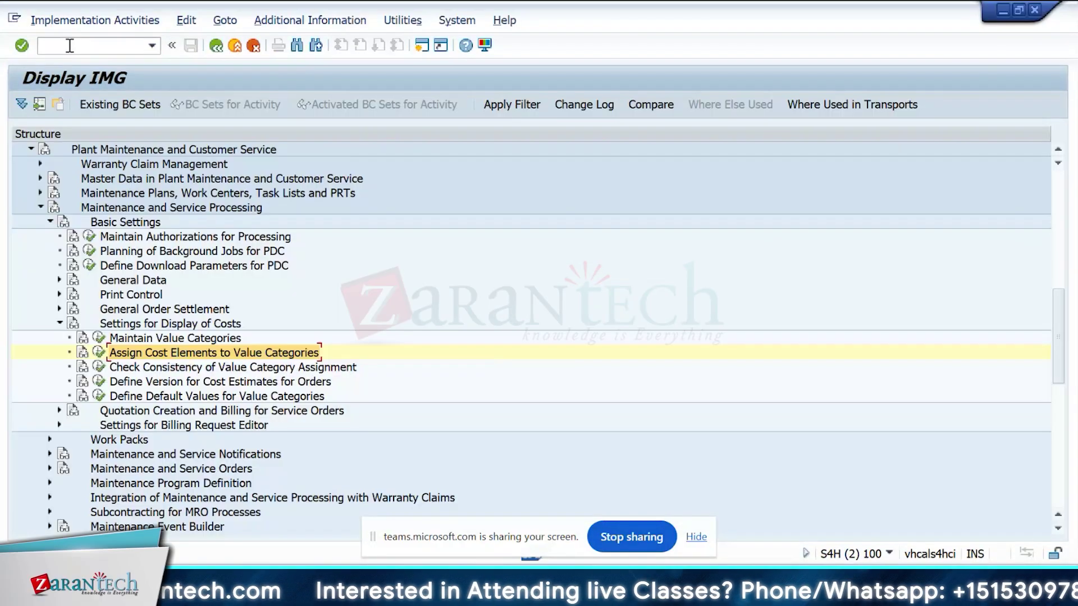
pyautogui.hotkey('alt', 'Tab')
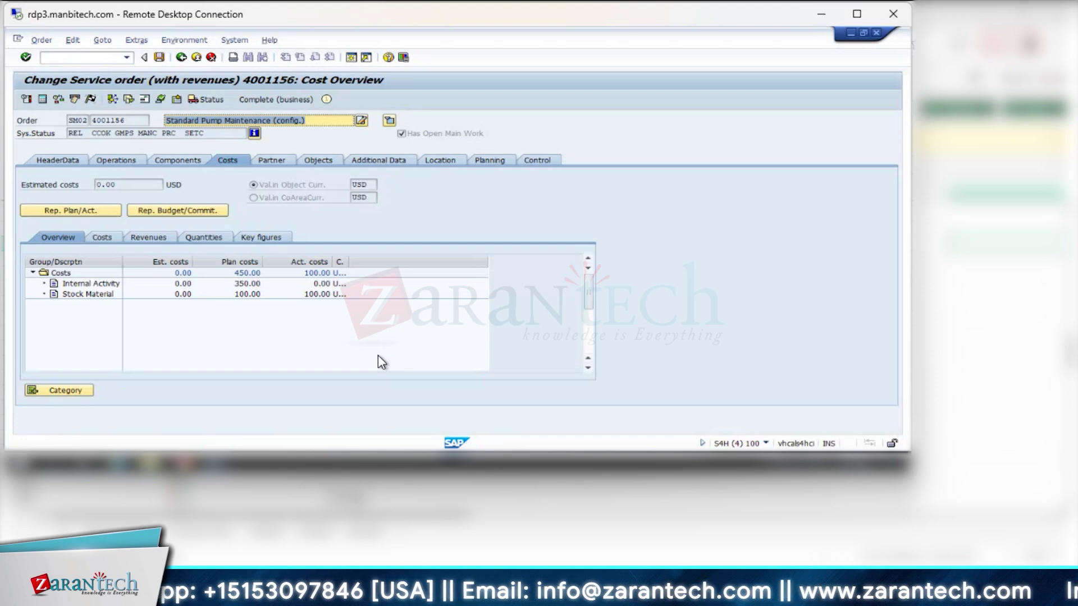
# - Display the settlement rule of the Standard Pump Maintenance service order, check its distribution rules and leave the order
pyautogui.click(103, 40)
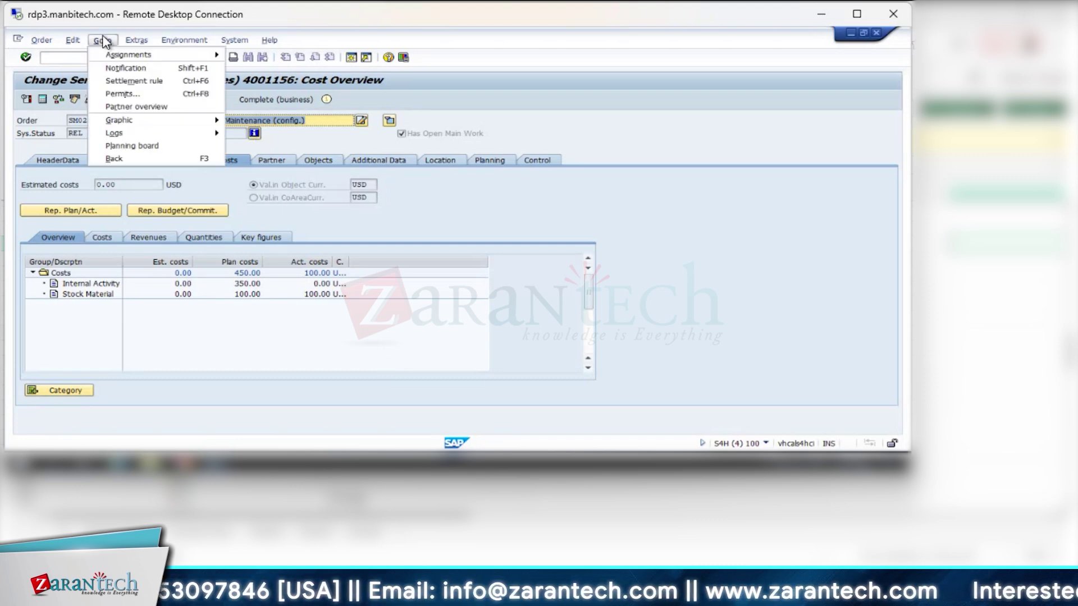
pyautogui.click(120, 81)
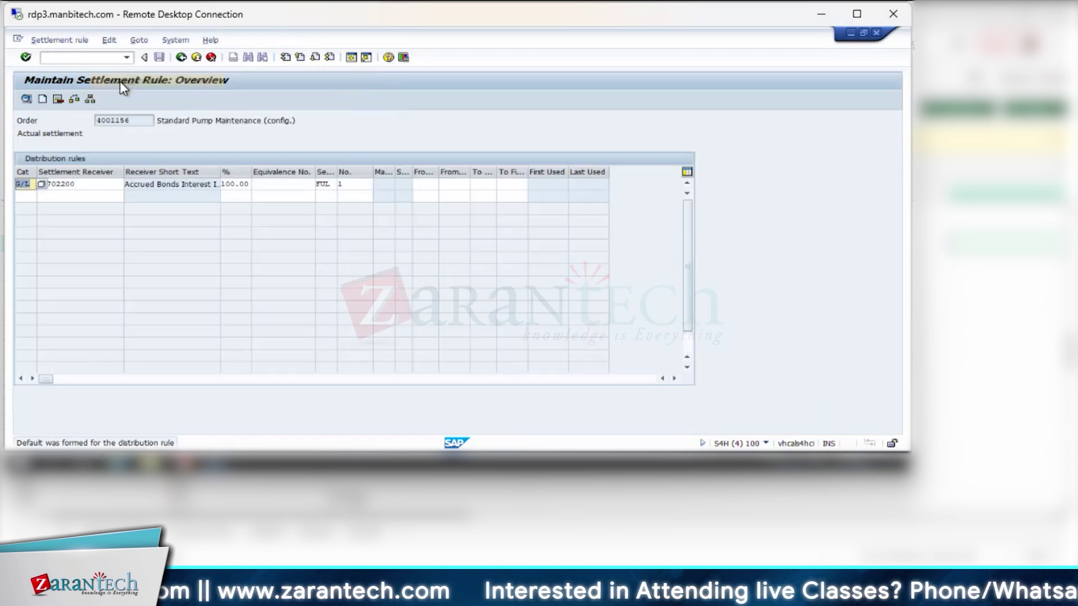
pyautogui.click(268, 194)
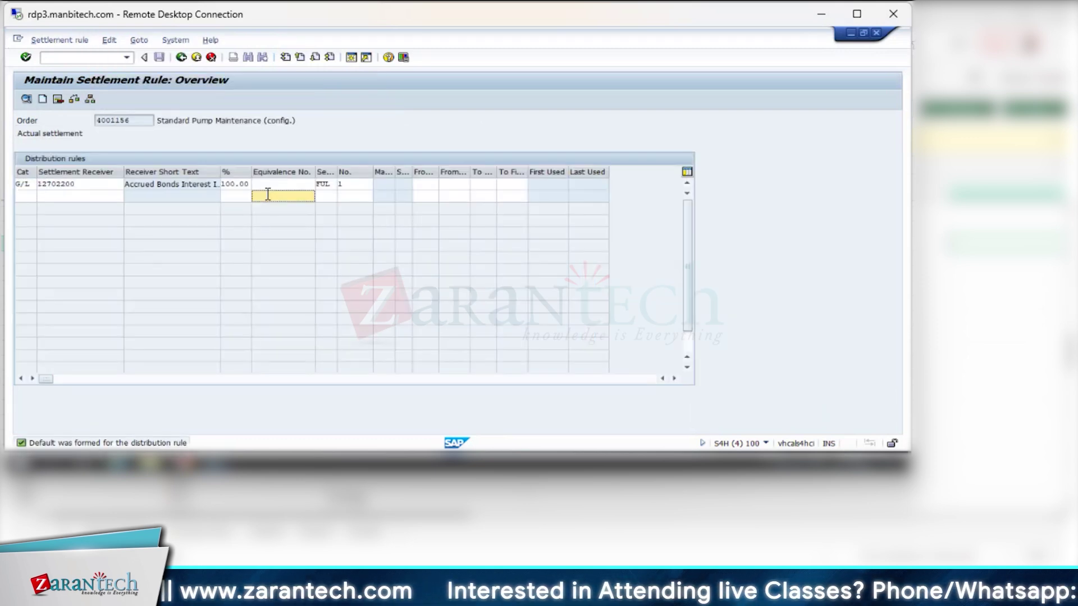
pyautogui.click(182, 57)
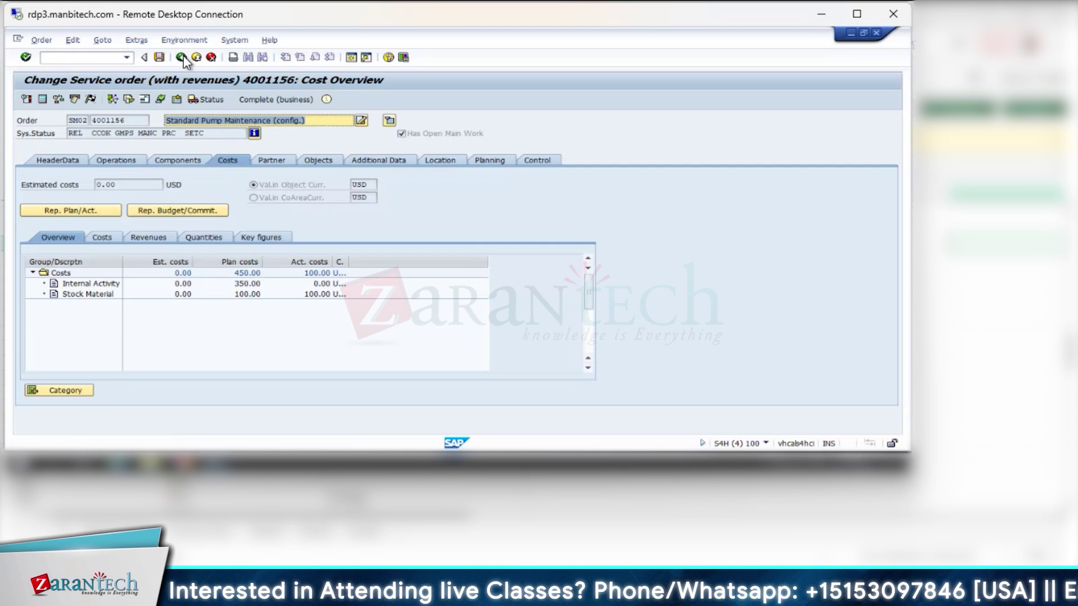
pyautogui.click(182, 57)
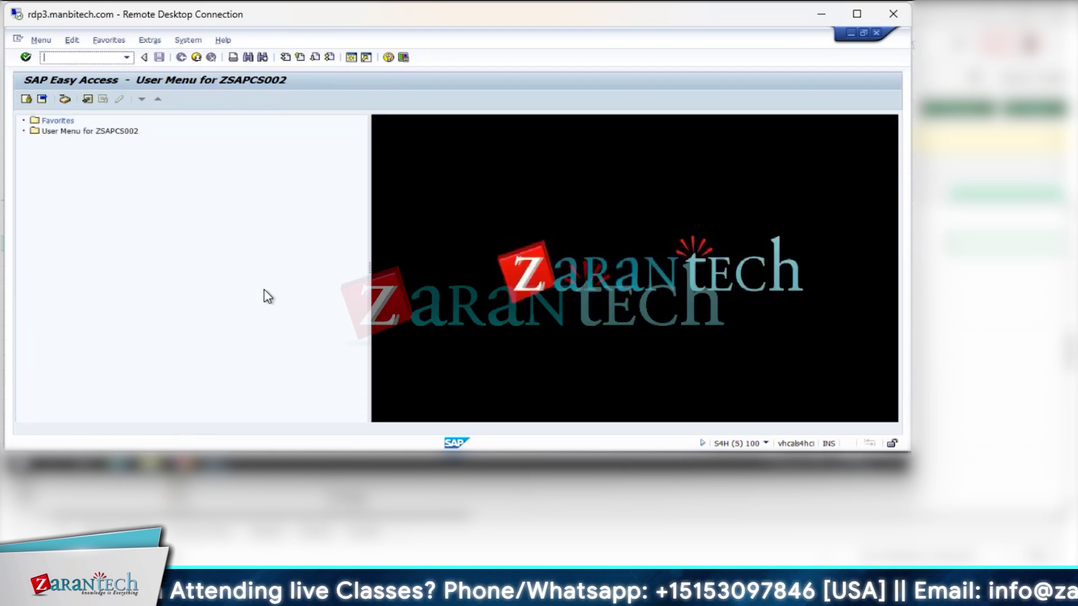
# - Create an SM02 service order with transaction IW31 for equipment 10003087, entering the sold-to party and main work center RES-0100
pyautogui.write('iw31')
pyautogui.press('Return')
pyautogui.click(134, 184)
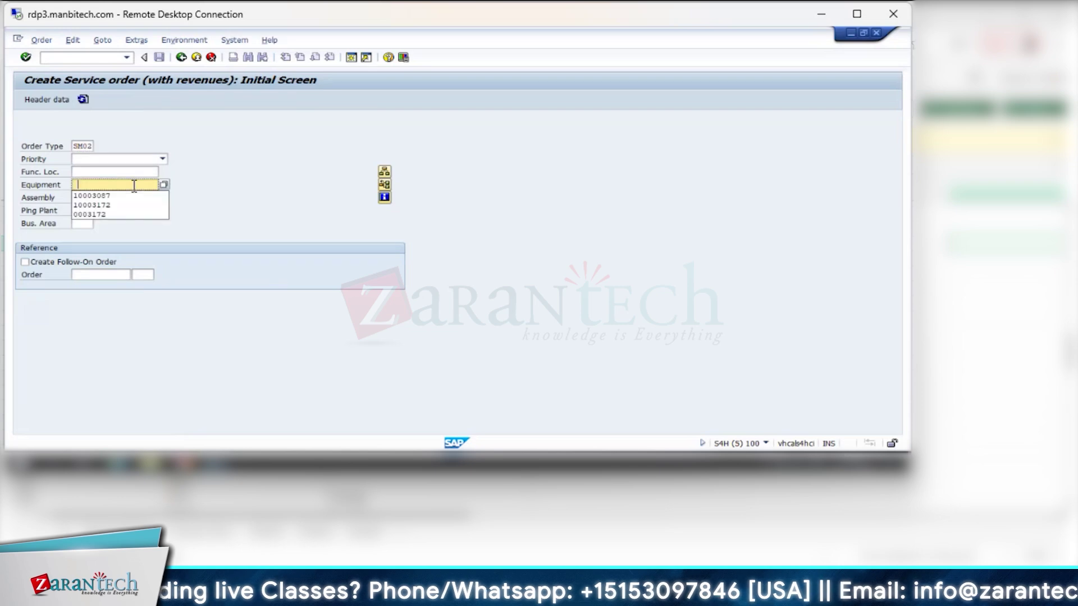
pyautogui.press('Down')
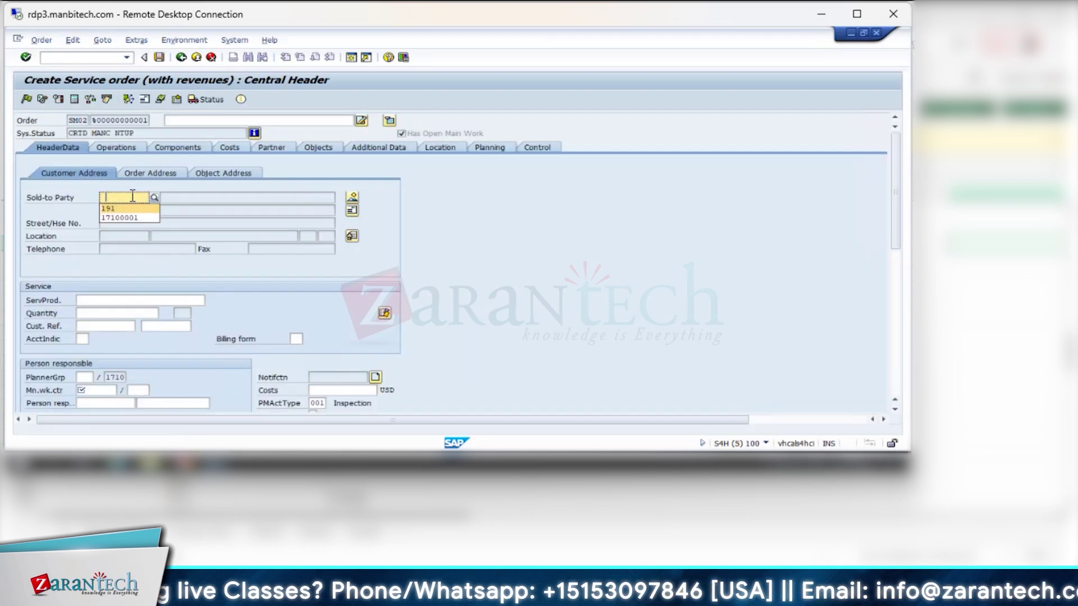
pyautogui.press('Down')
pyautogui.press('Return')
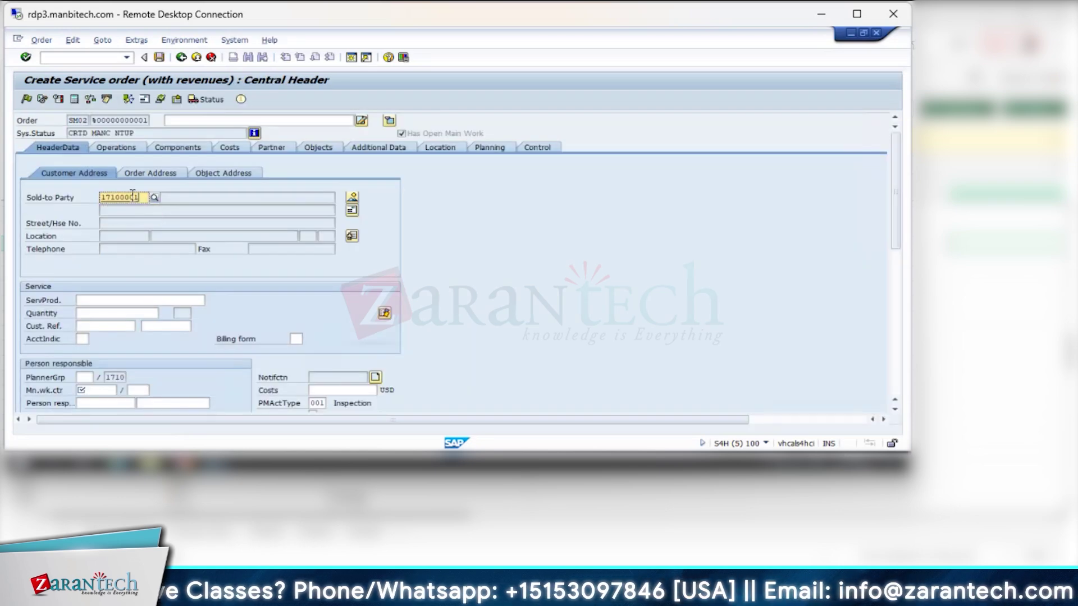
pyautogui.press('Return')
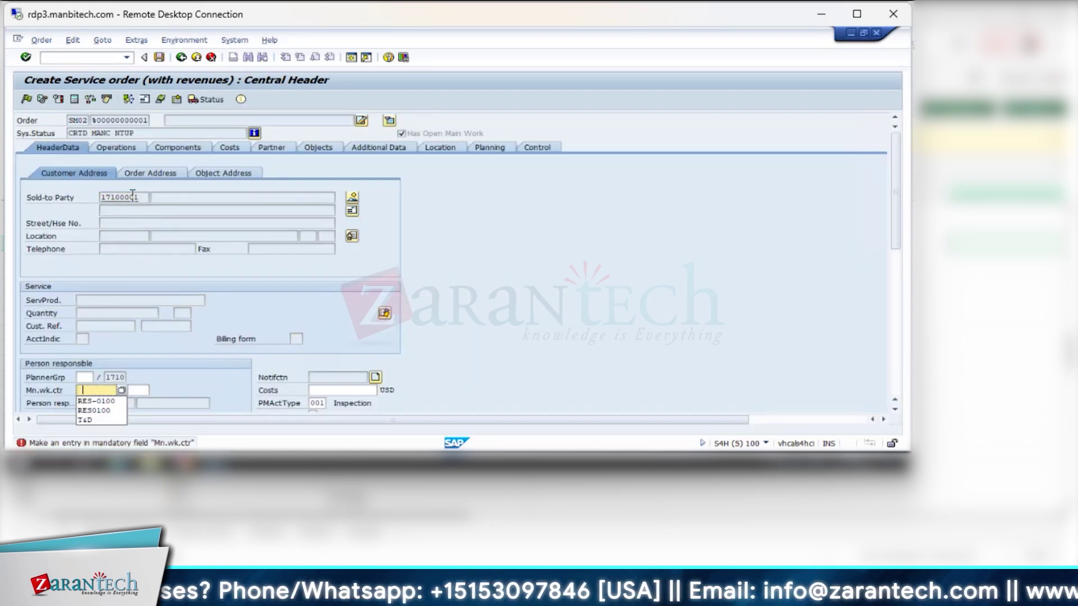
pyautogui.press('Down')
pyautogui.press('Return')
pyautogui.press('Return')
pyautogui.scroll(-2, 437, 273)
# - Reopen the Standard Pump Maintenance order's header data for reference and return to the new service order
pyautogui.click(216, 464)
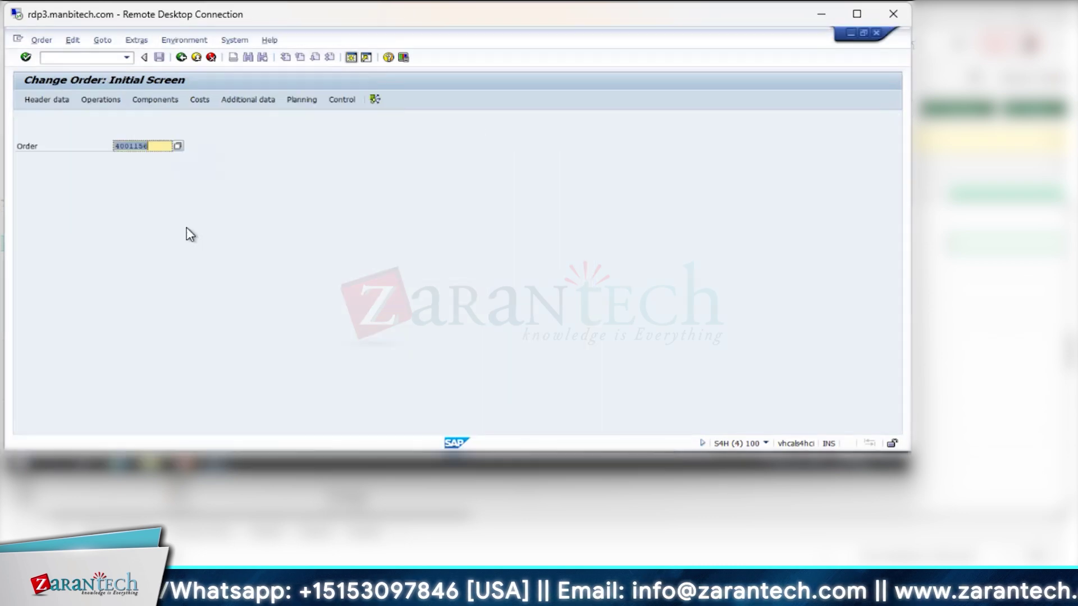
pyautogui.press('Return')
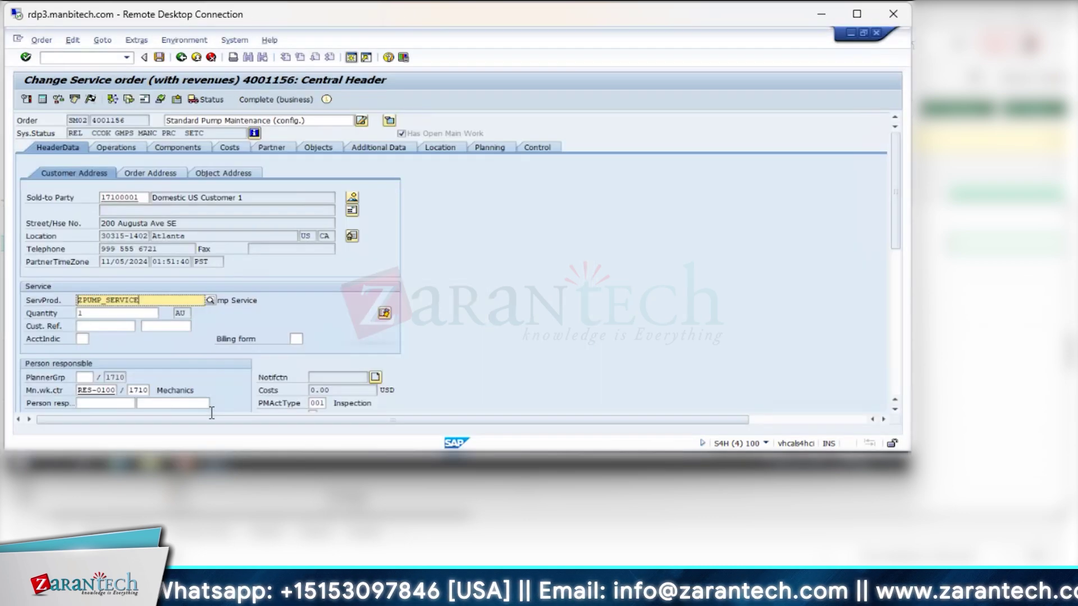
pyautogui.click(216, 465)
pyautogui.click(134, 369)
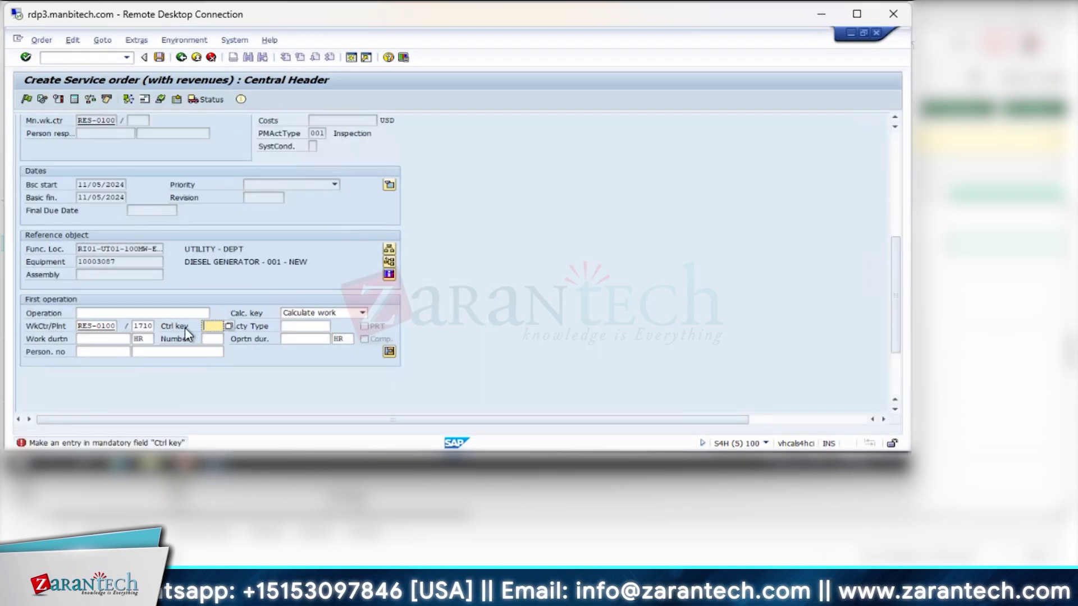
# - Try to set the first operation's control key to SM03 with the external operation short text "test"
pyautogui.write('SM03')
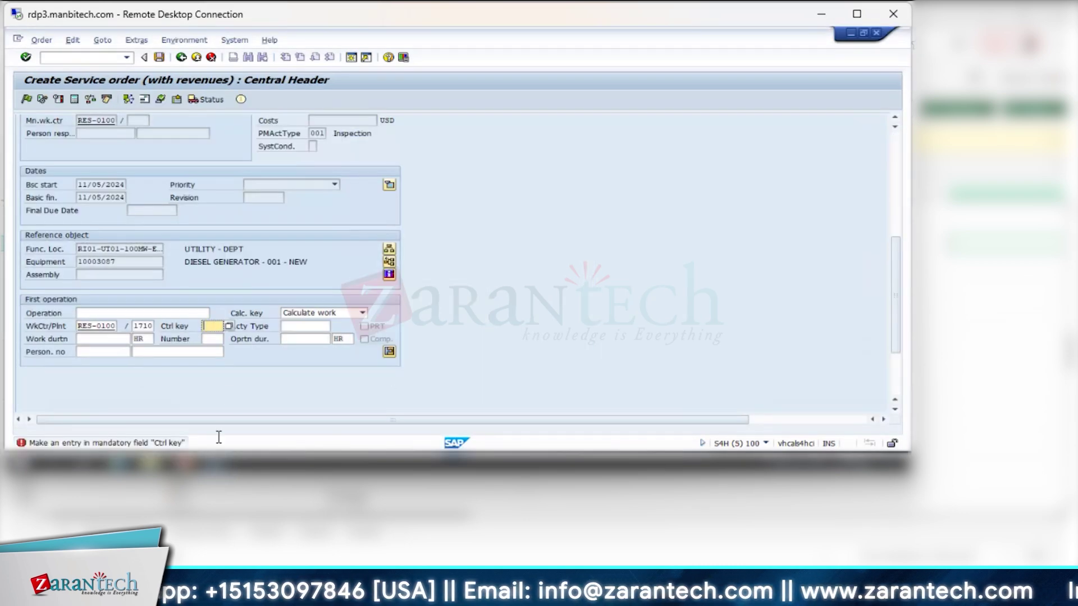
pyautogui.press('Return')
pyautogui.write('test')
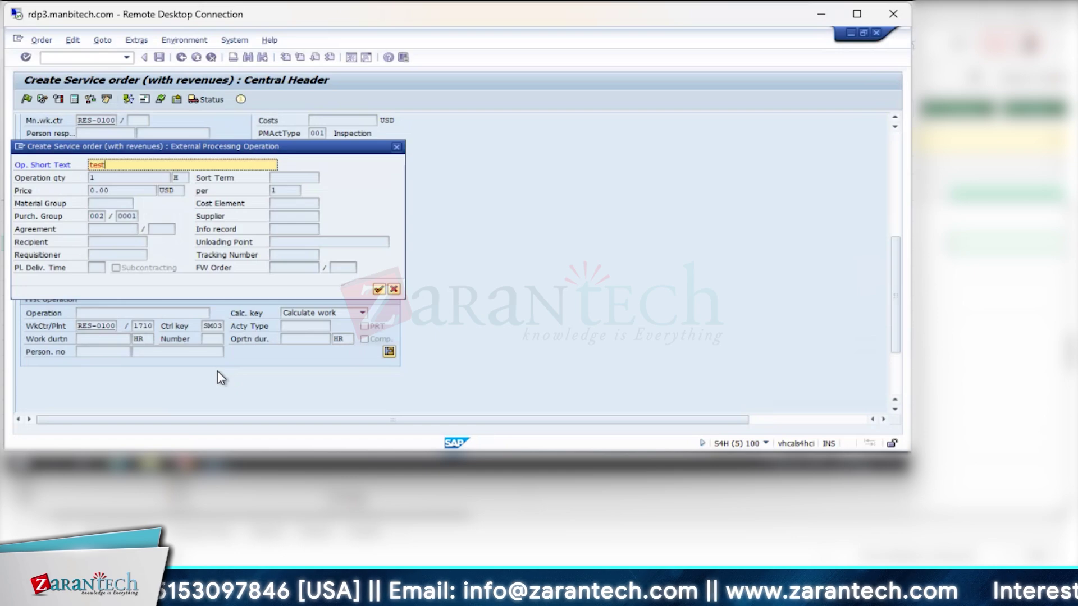
pyautogui.press('Return')
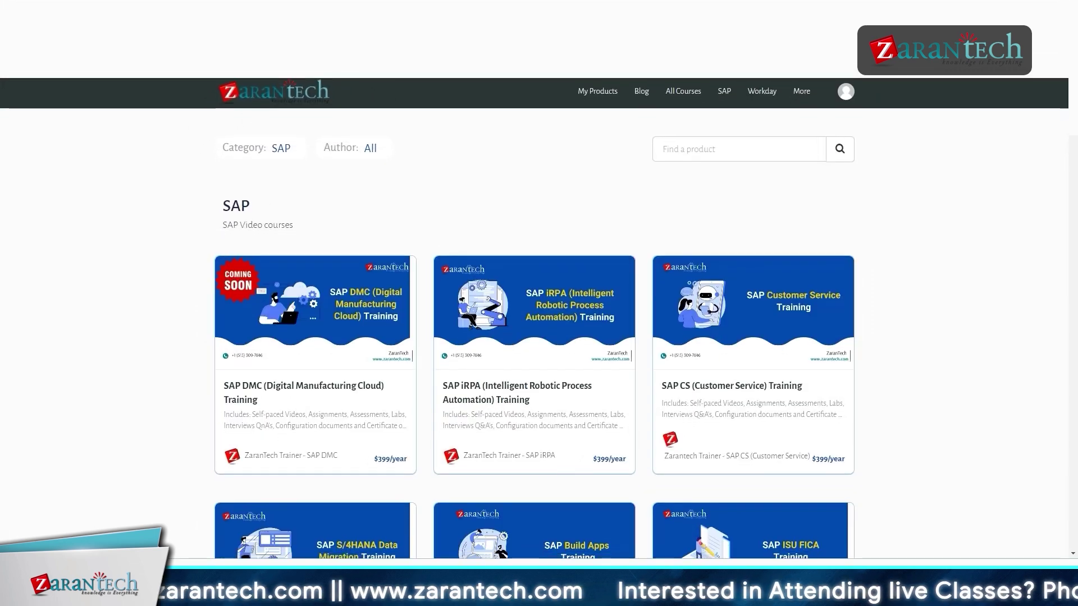
pyautogui.scroll(-1, 534, 317)
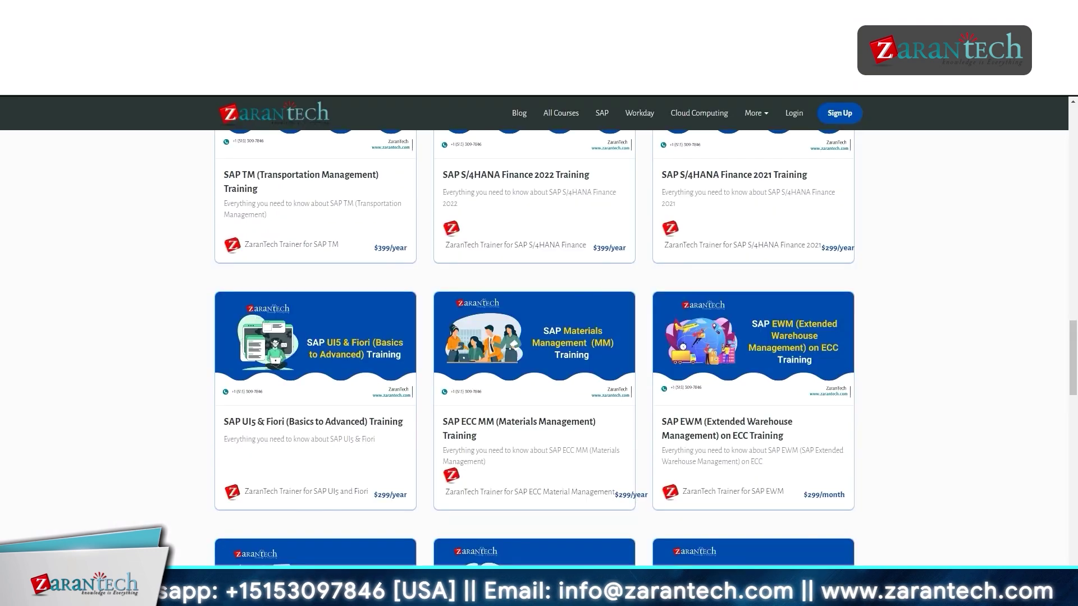
pyautogui.scroll(-5, 533, 337)
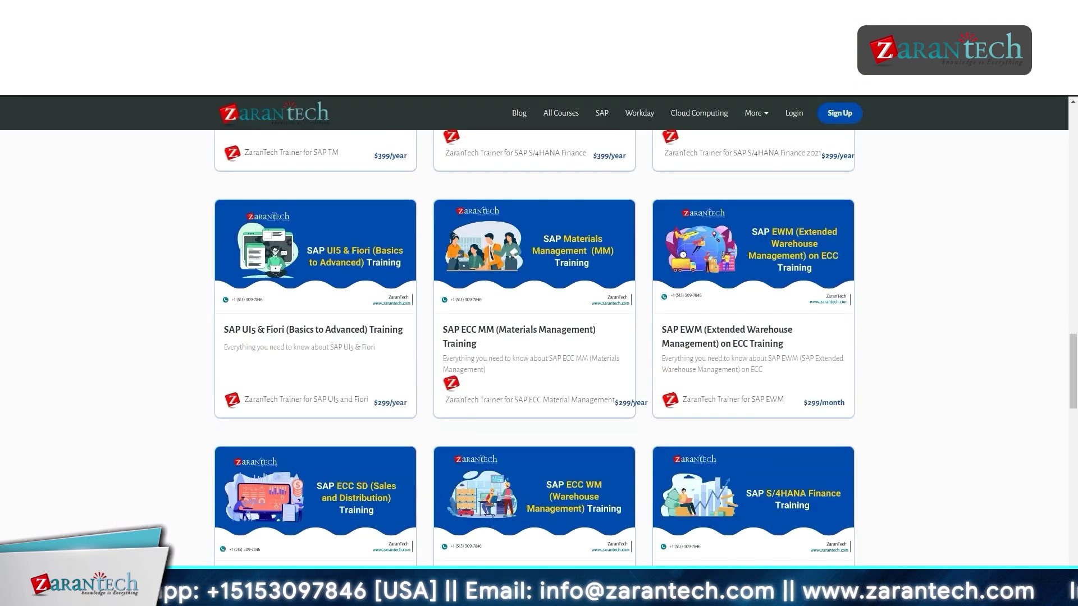
pyautogui.scroll(-4, 534, 337)
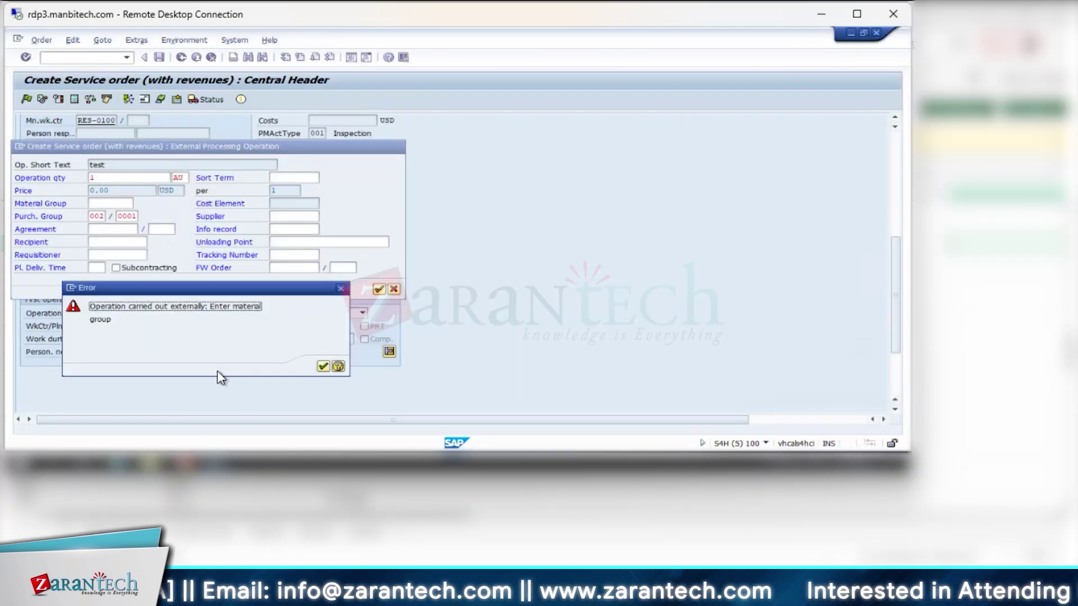
# - Dismiss the error and cancel the external processing entry for the new order's first operation
pyautogui.press('Return')
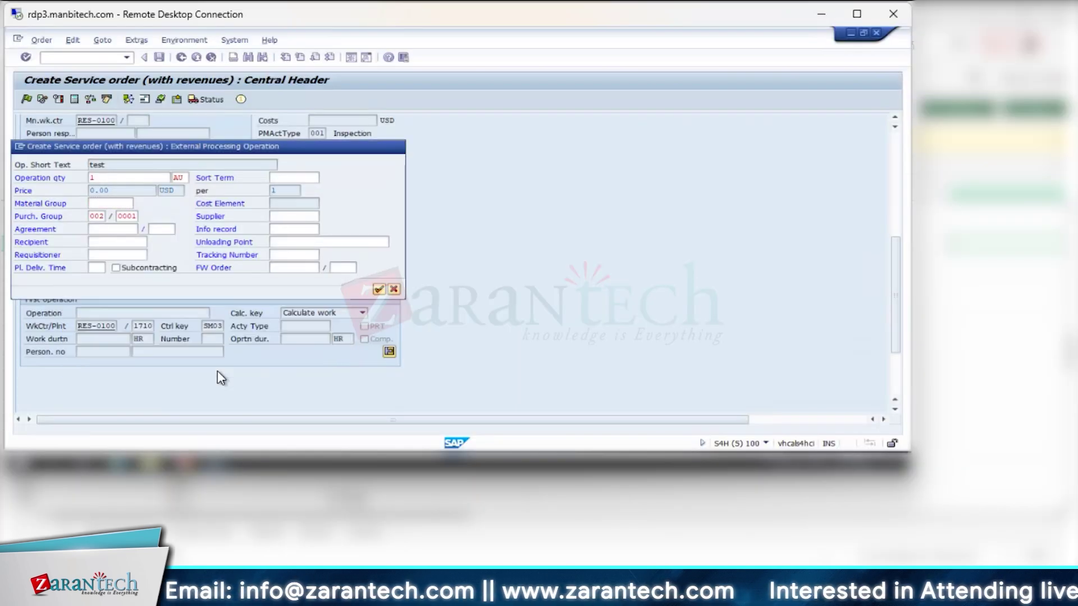
pyautogui.click(396, 147)
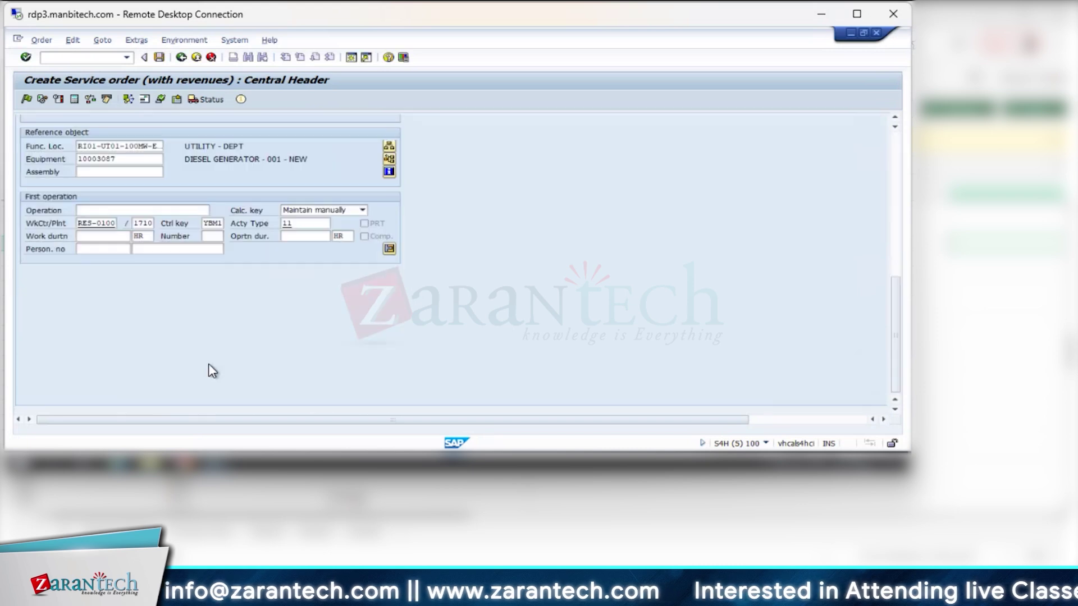
pyautogui.scroll(5, 227, 348)
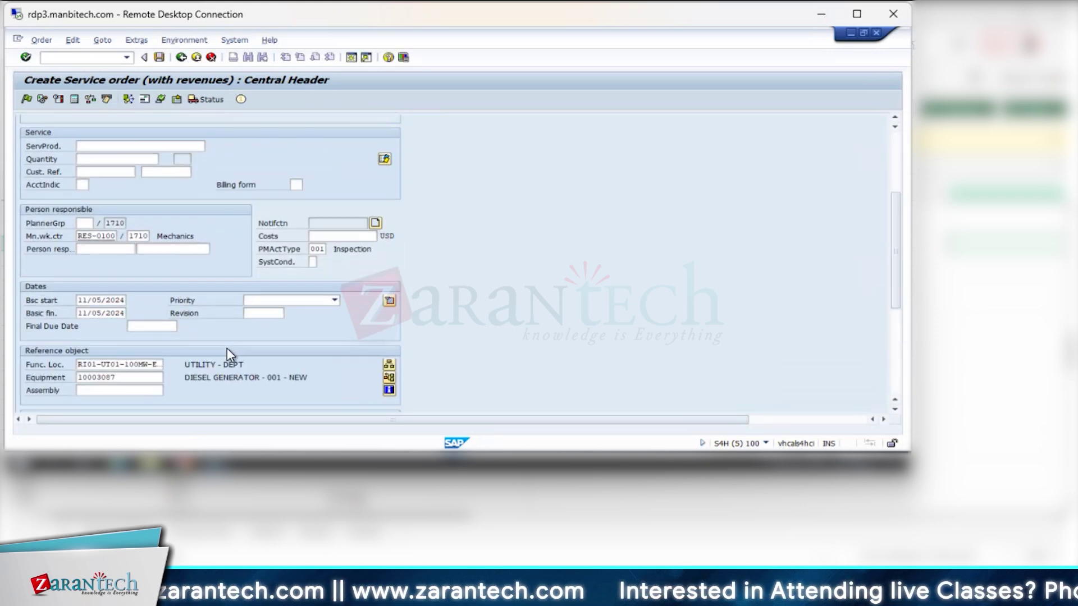
# - Replace the first operation's control key with SM03, try the short text "test" again and cancel the external processing entry
pyautogui.scroll(-2, 227, 348)
pyautogui.click(222, 365)
pyautogui.press('BackSpace')
pyautogui.press('BackSpace')
pyautogui.press('BackSpace')
pyautogui.press('BackSpace')
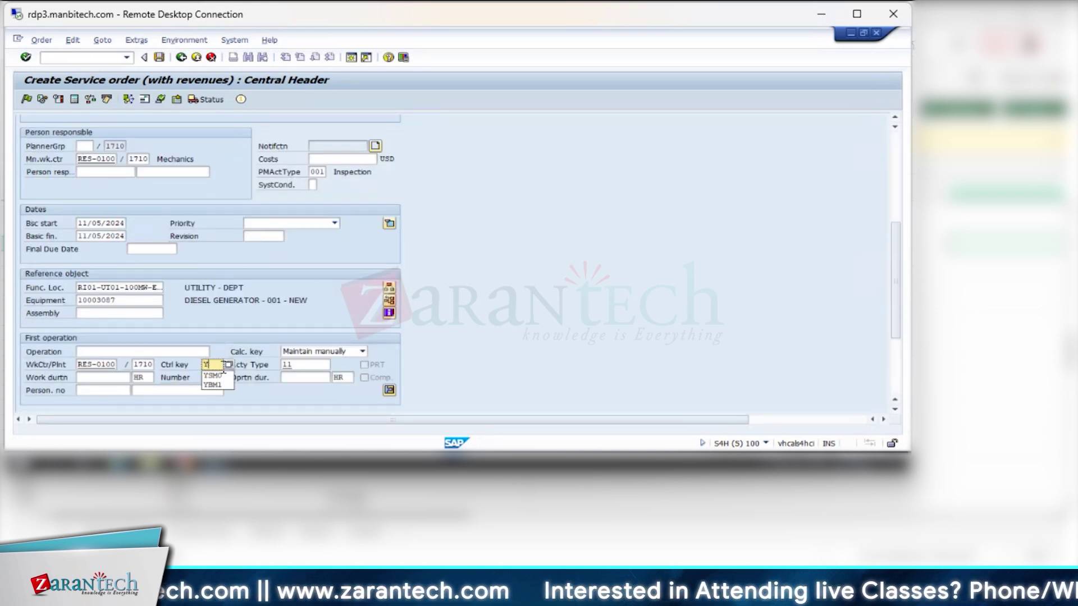
pyautogui.write('SM03')
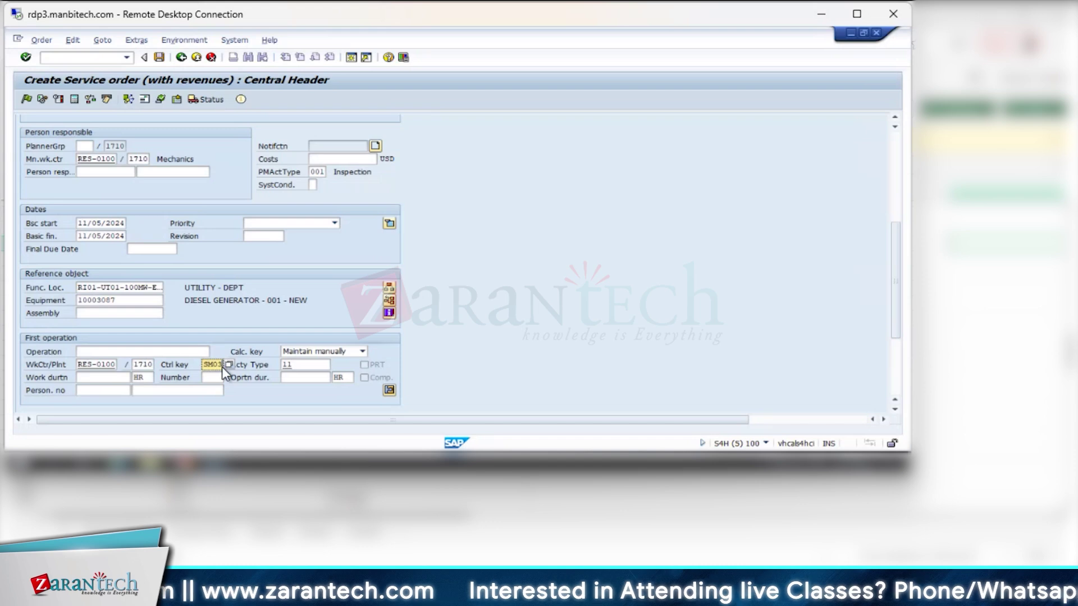
pyautogui.press('Return')
pyautogui.press('Return')
pyautogui.press('Return')
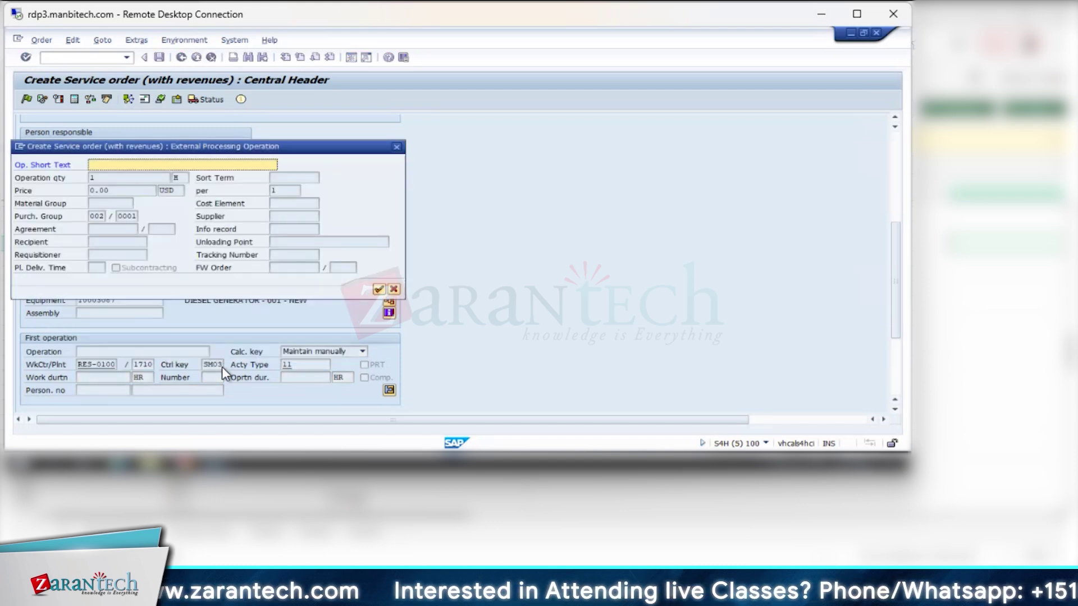
pyautogui.press('Return')
pyautogui.write('test')
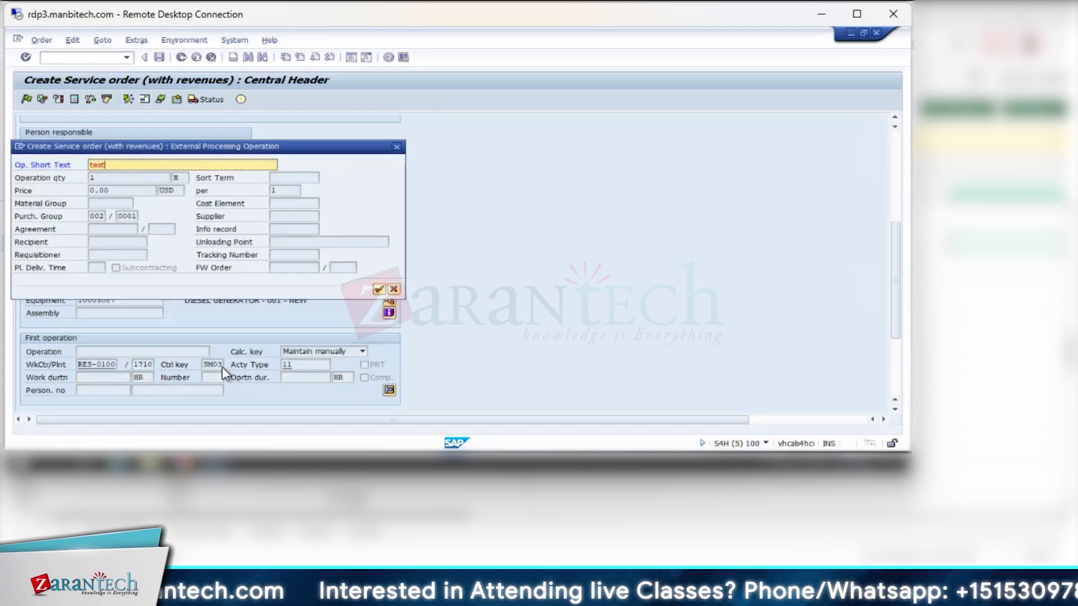
pyautogui.press('Return')
pyautogui.press('Return')
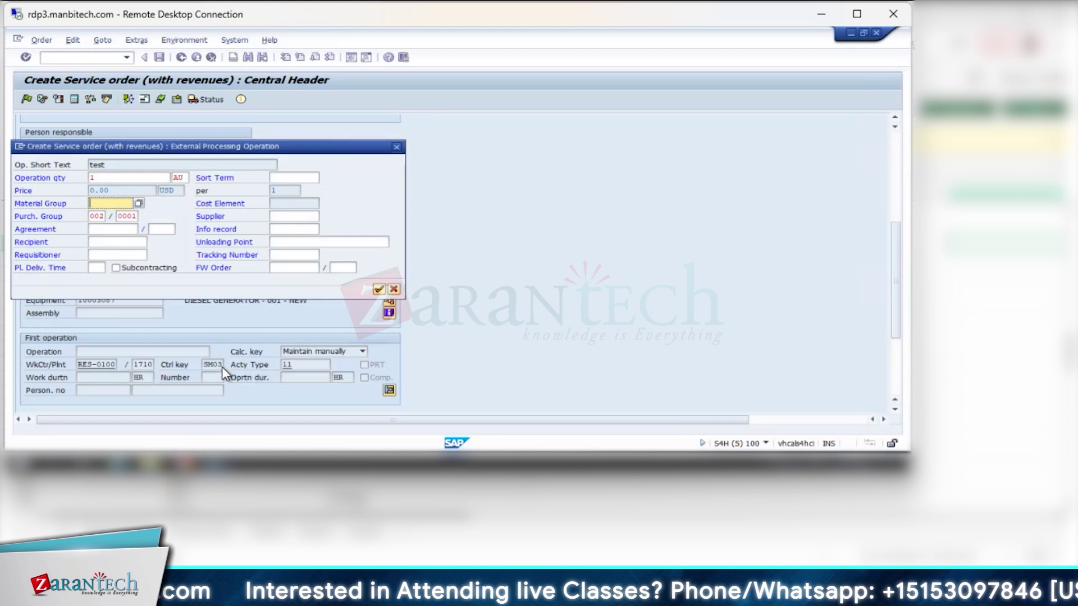
pyautogui.click(394, 290)
# - Switch to the Standard Pump Maintenance order and examine the control keys in its operations overview
pyautogui.scroll(-4, 224, 223)
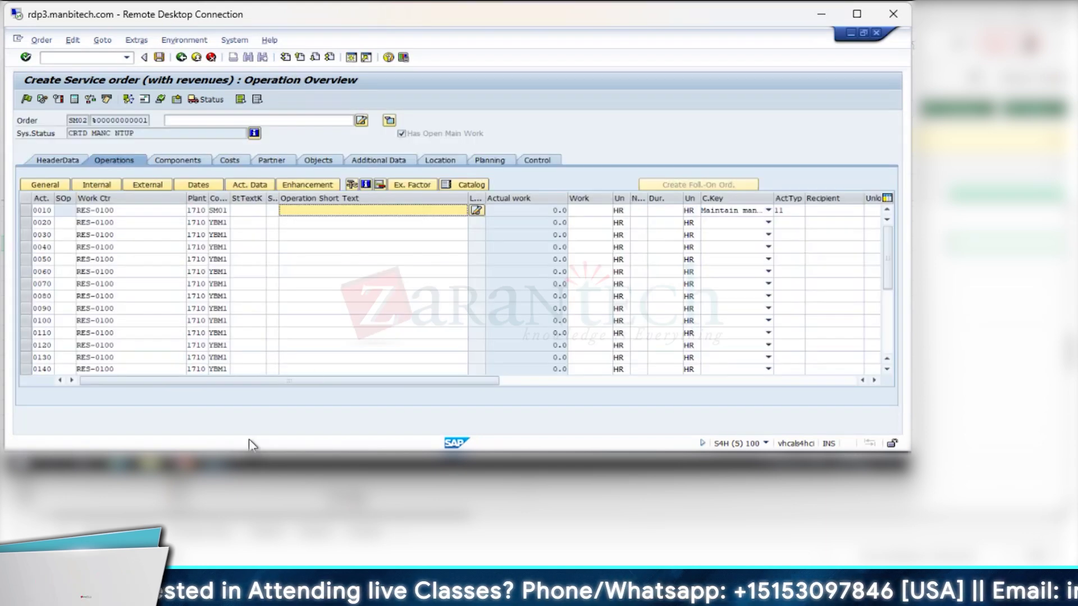
pyautogui.moveTo(248, 445)
pyautogui.click(449, 414)
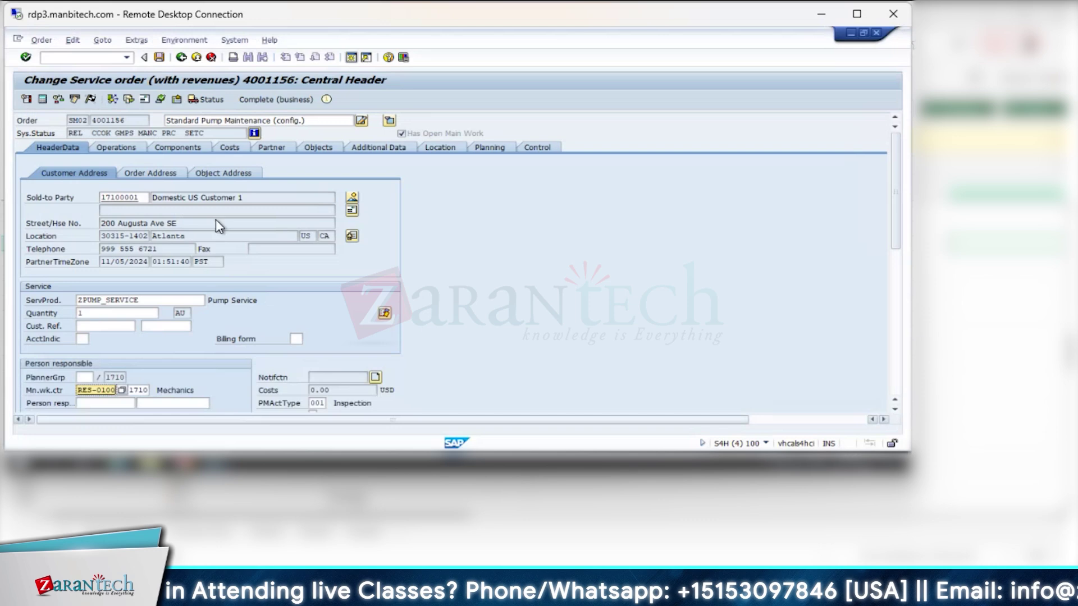
pyautogui.click(129, 147)
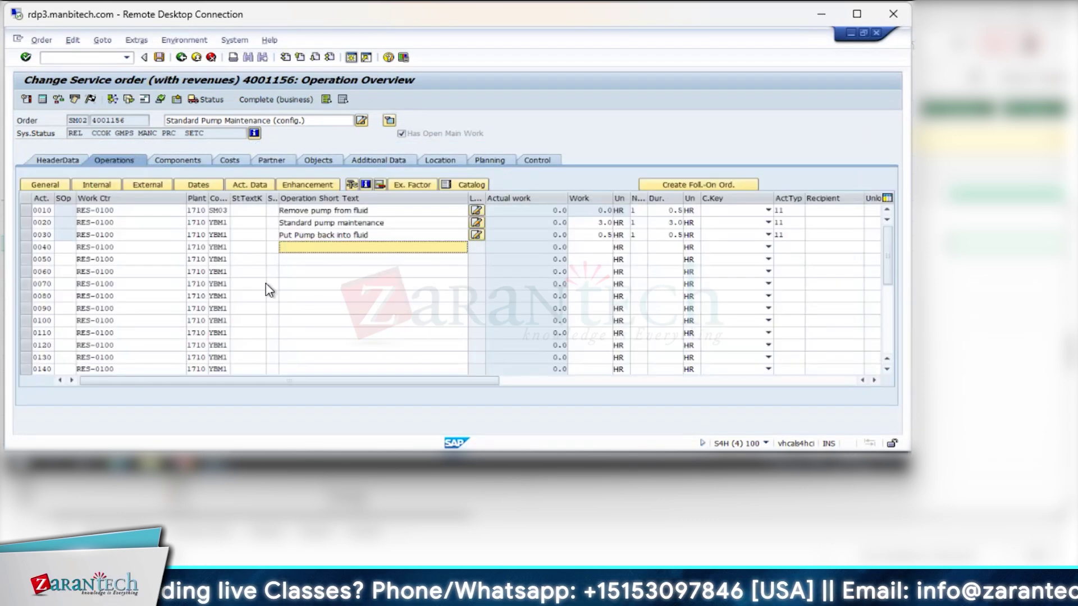
pyautogui.moveTo(248, 444)
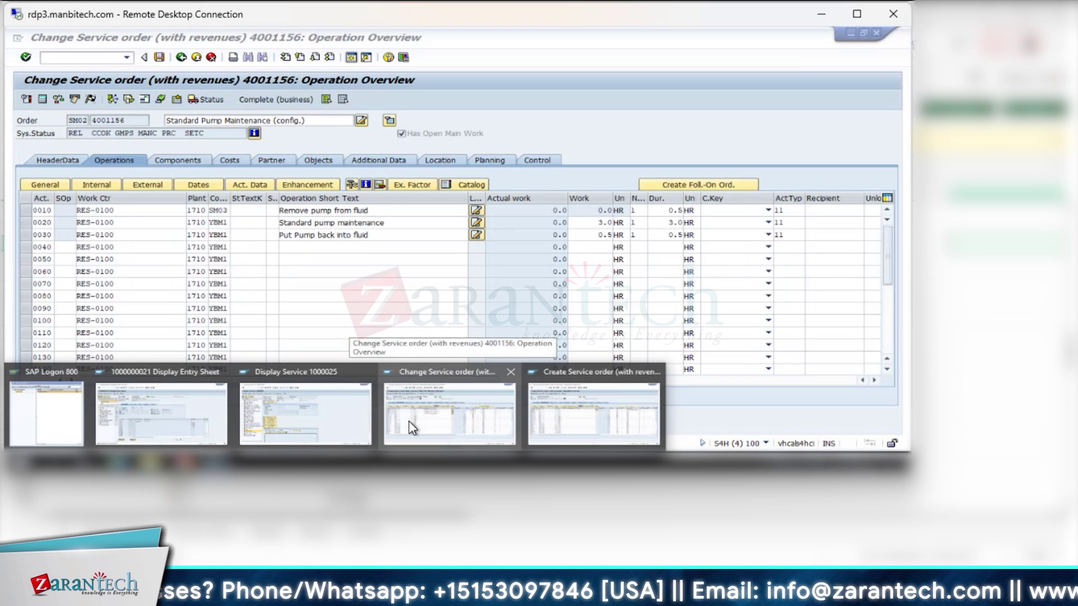
# - Return to the new service order and choose plant 1710, storage location 171A for component TG20
pyautogui.click(587, 406)
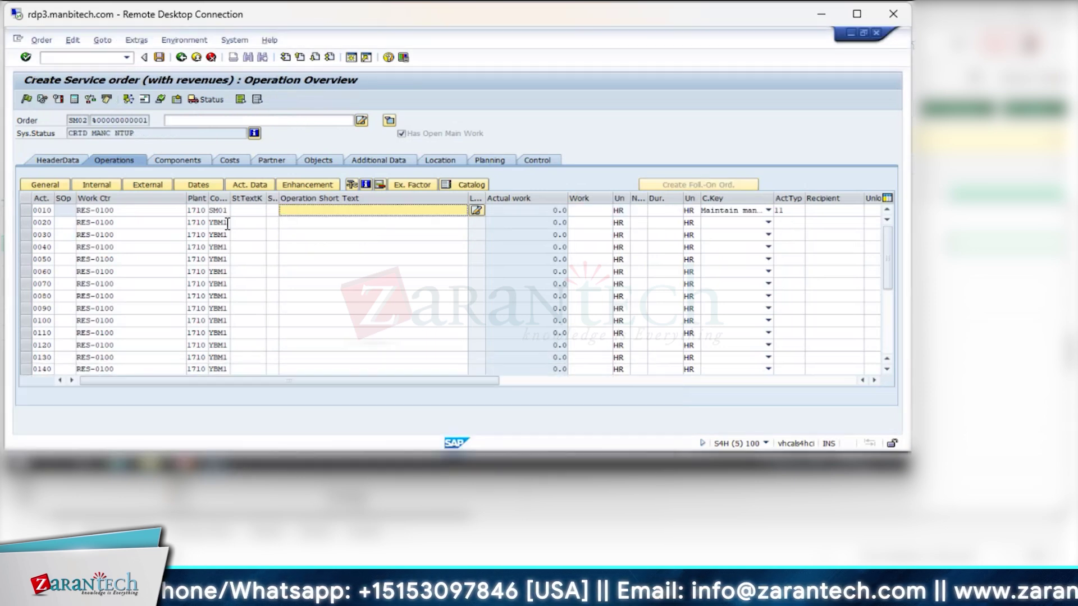
pyautogui.click(224, 211)
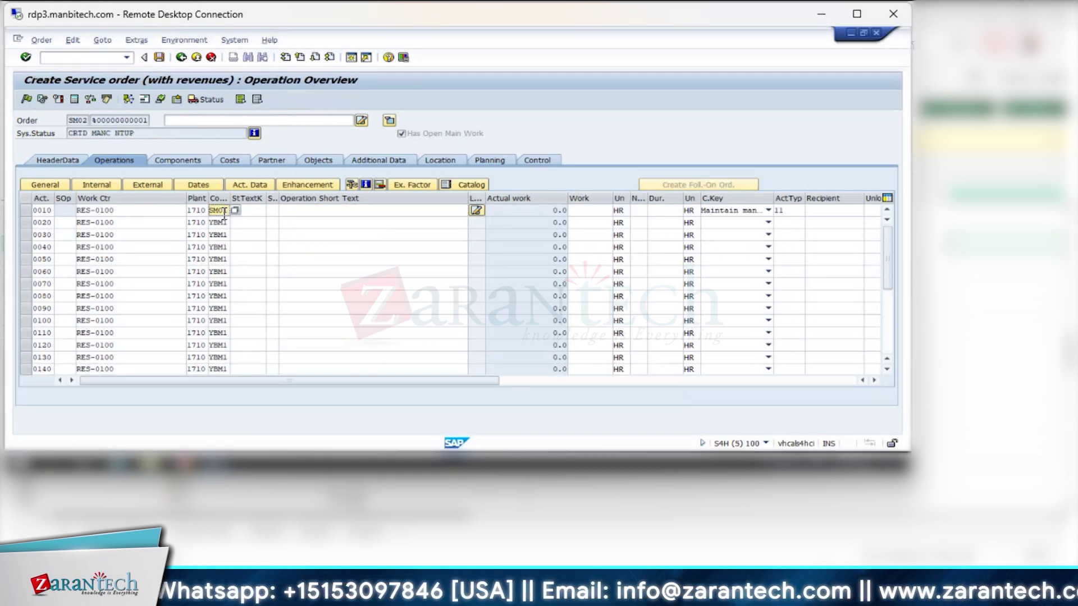
pyautogui.click(305, 211)
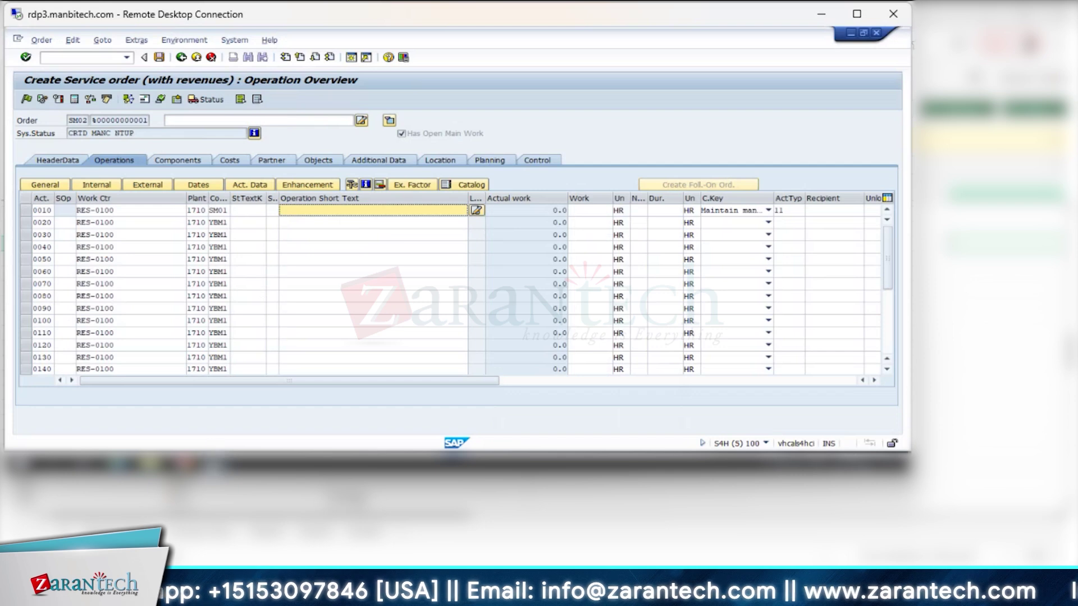
pyautogui.moveTo(213, 465)
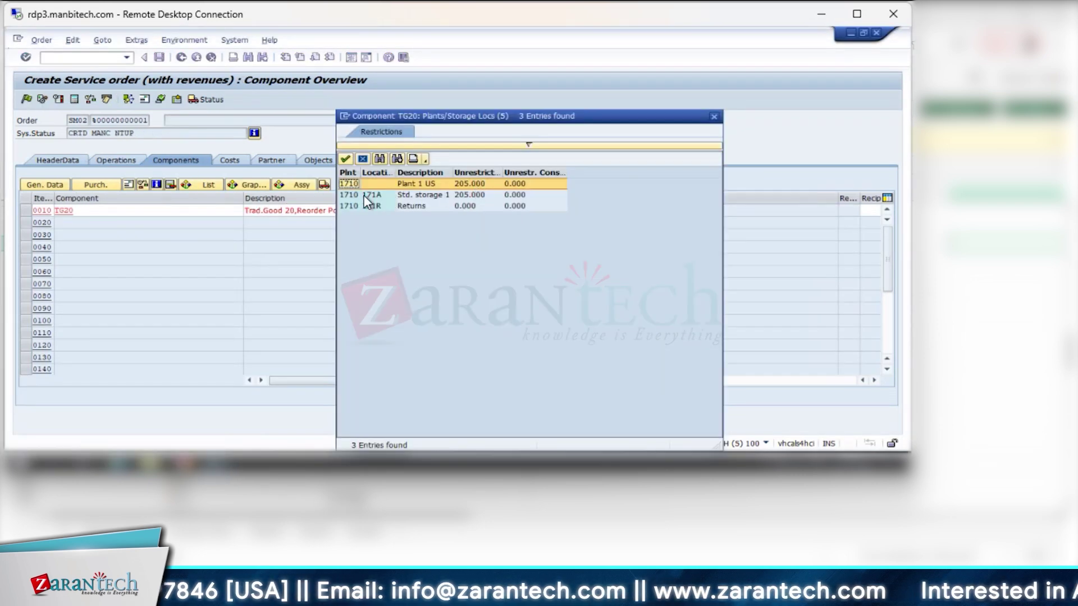
pyautogui.doubleClick(364, 196)
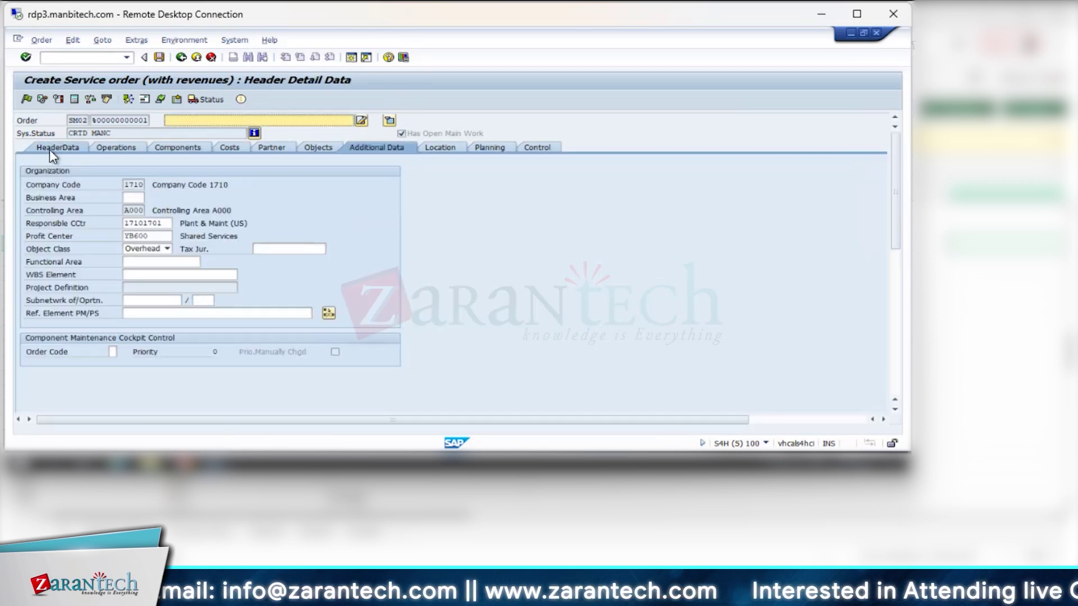
# - Review the new order's header data, delete the first two duplicate TG20 component lines and save the order
pyautogui.click(50, 151)
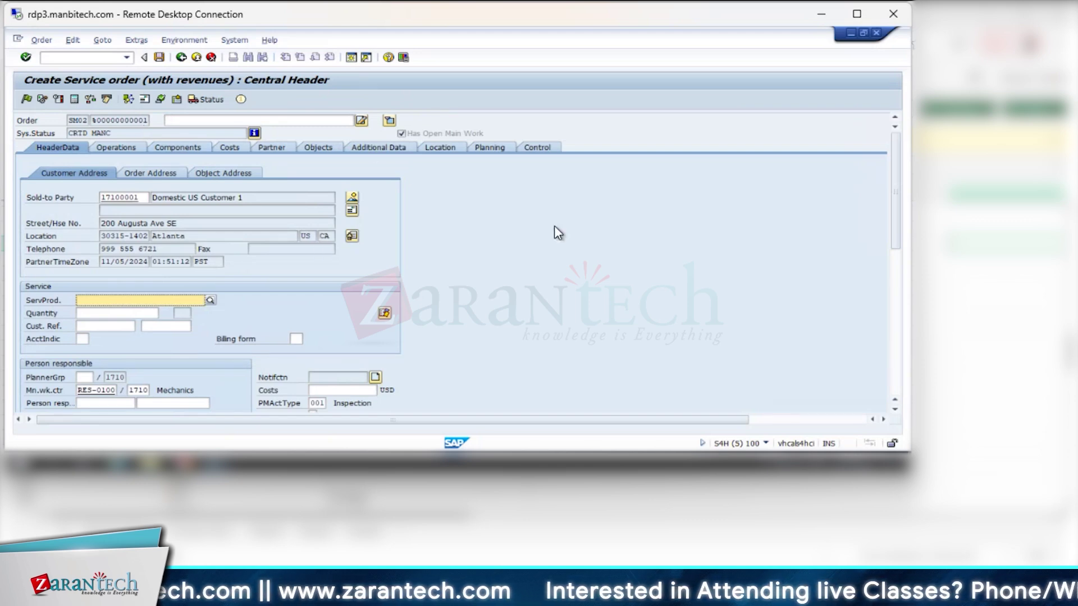
pyautogui.click(181, 150)
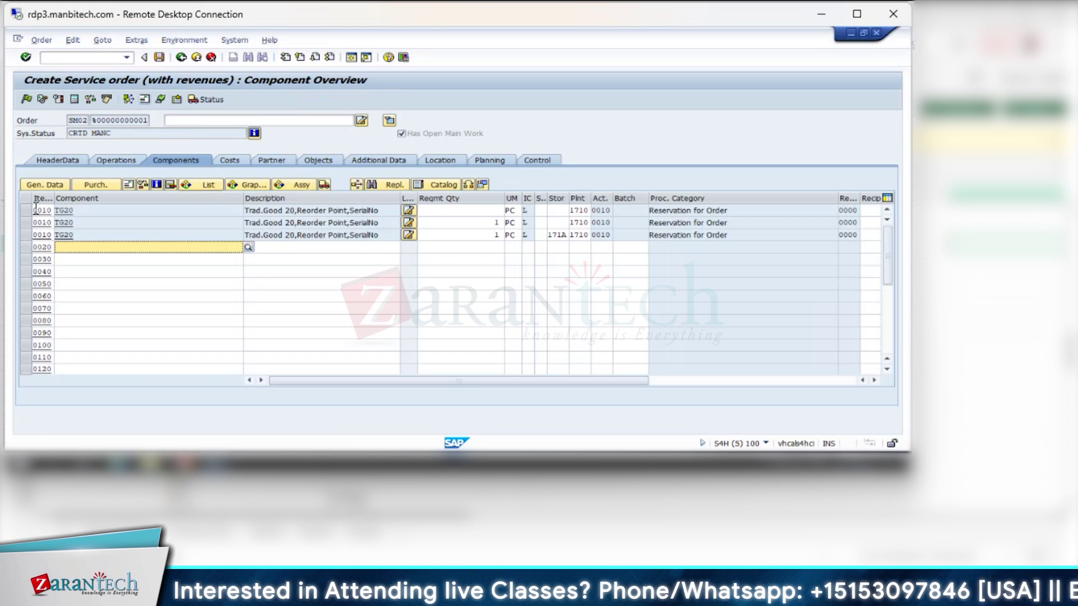
pyautogui.click(25, 211)
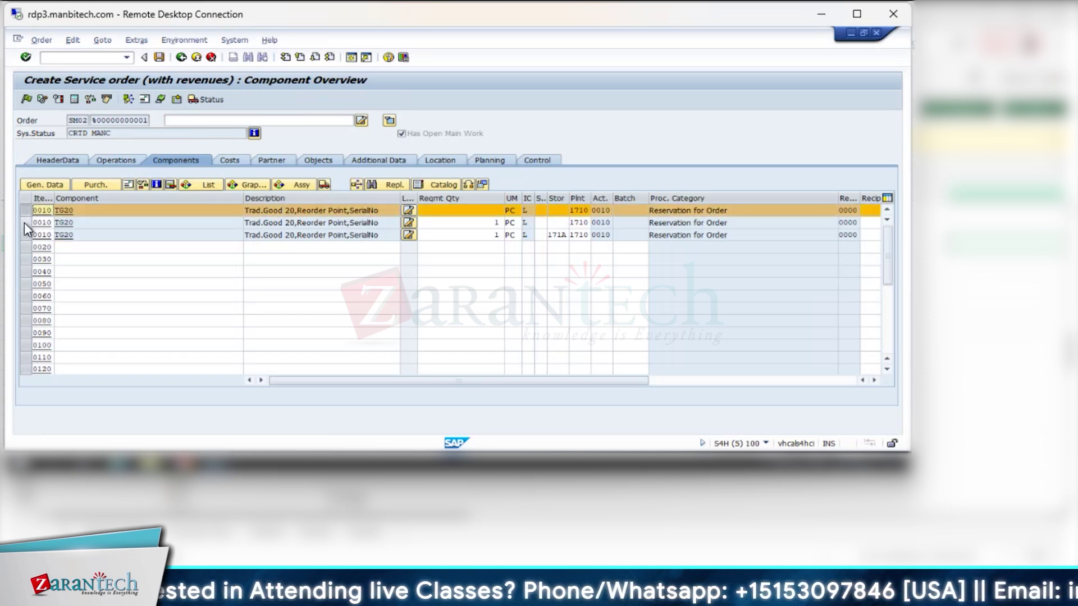
pyautogui.click(25, 222)
pyautogui.hotkey('shift', 'F2')
pyautogui.click(350, 203)
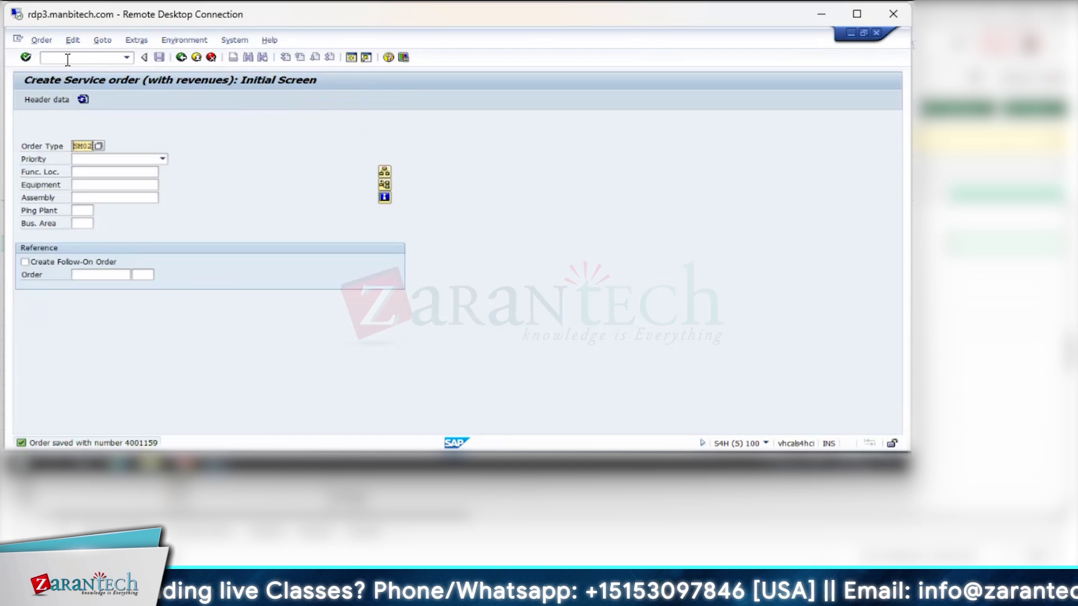
# - Open the newly saved service order in change mode with transaction IW32
pyautogui.click(67, 58)
pyautogui.write('/nm')
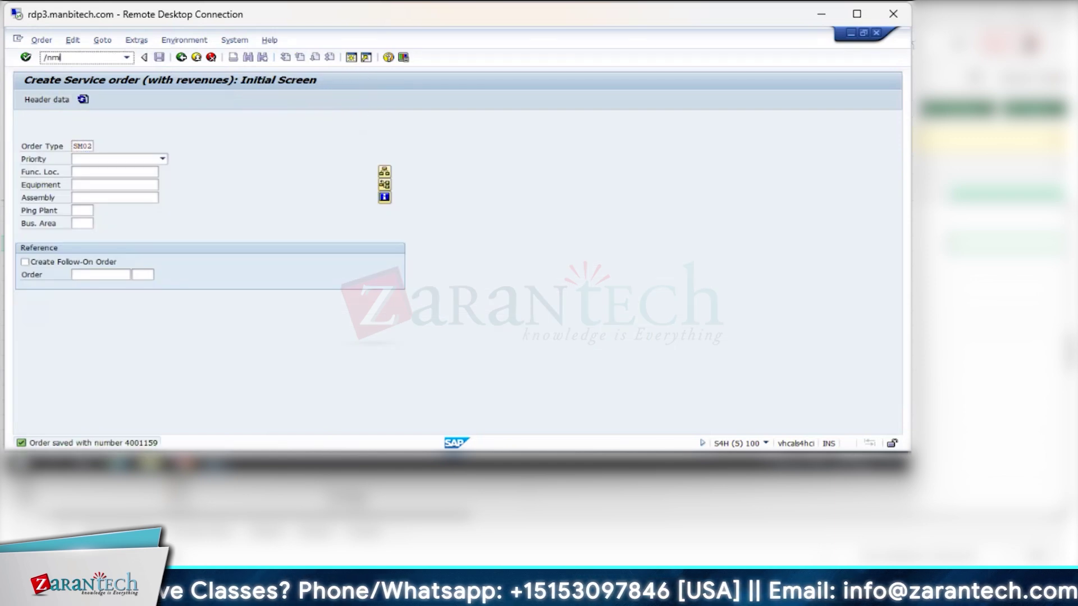
pyautogui.press('BackSpace')
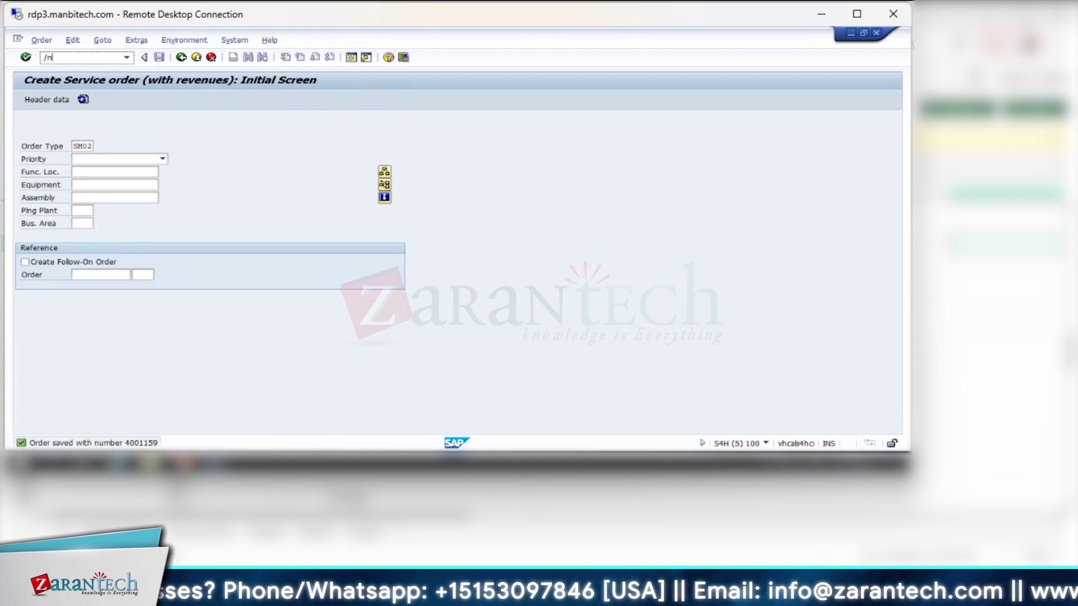
pyautogui.write('iw32')
pyautogui.press('Return')
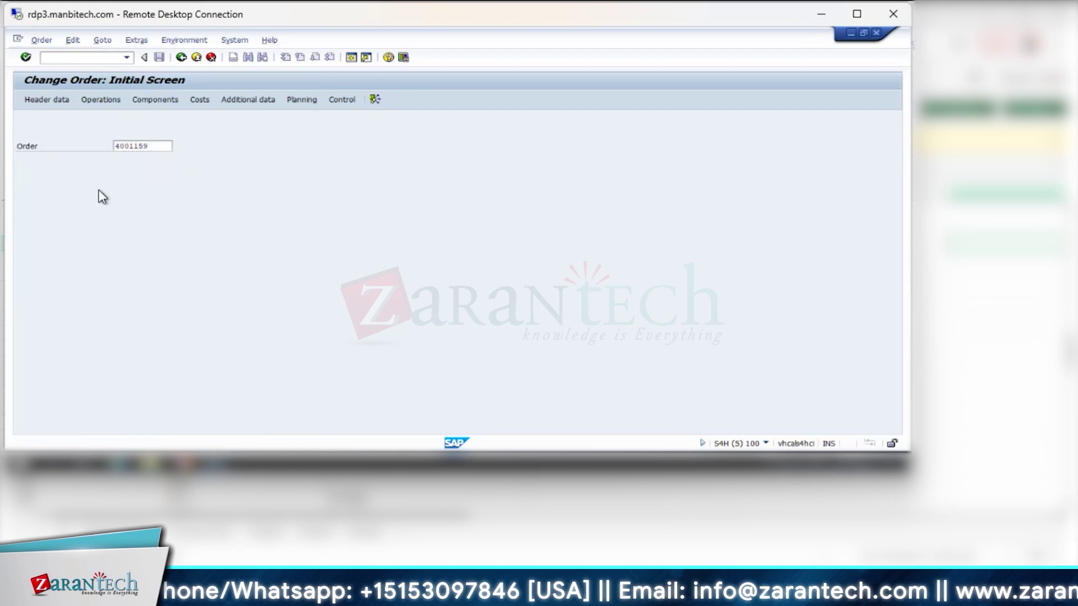
pyautogui.press('Return')
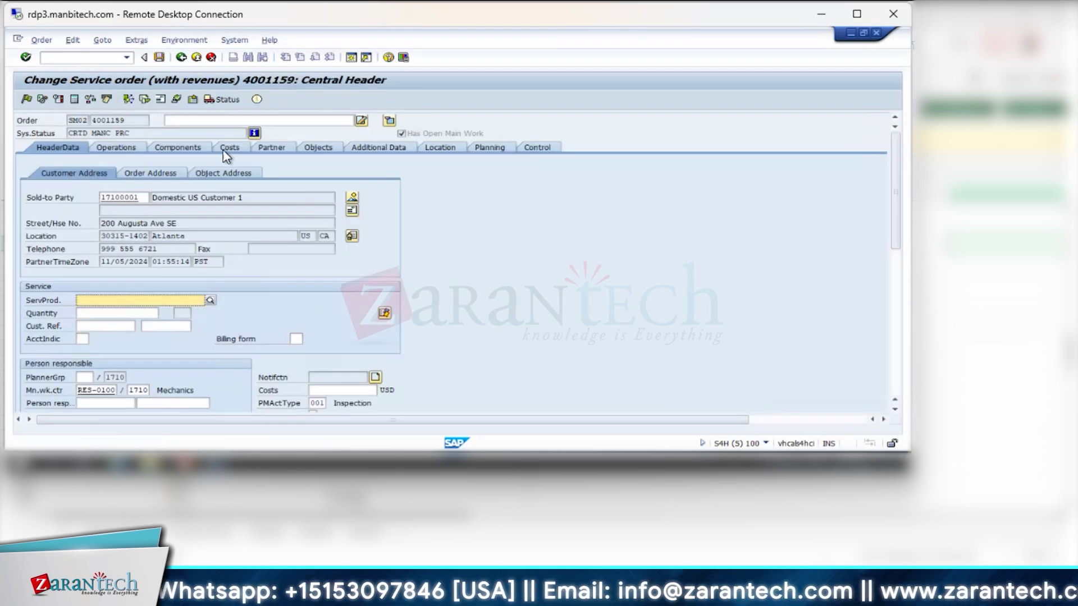
# - Maintain the order's settlement rule with a G/L account as the settlement receiver and return to the order header
pyautogui.click(102, 40)
pyautogui.click(118, 82)
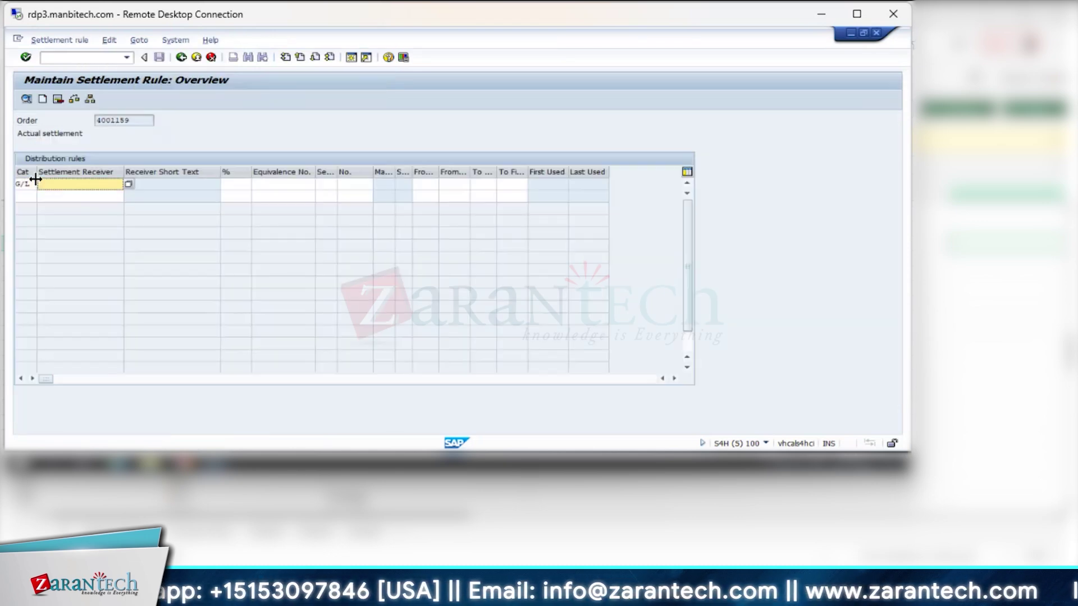
pyautogui.write('702200')
pyautogui.press('Return')
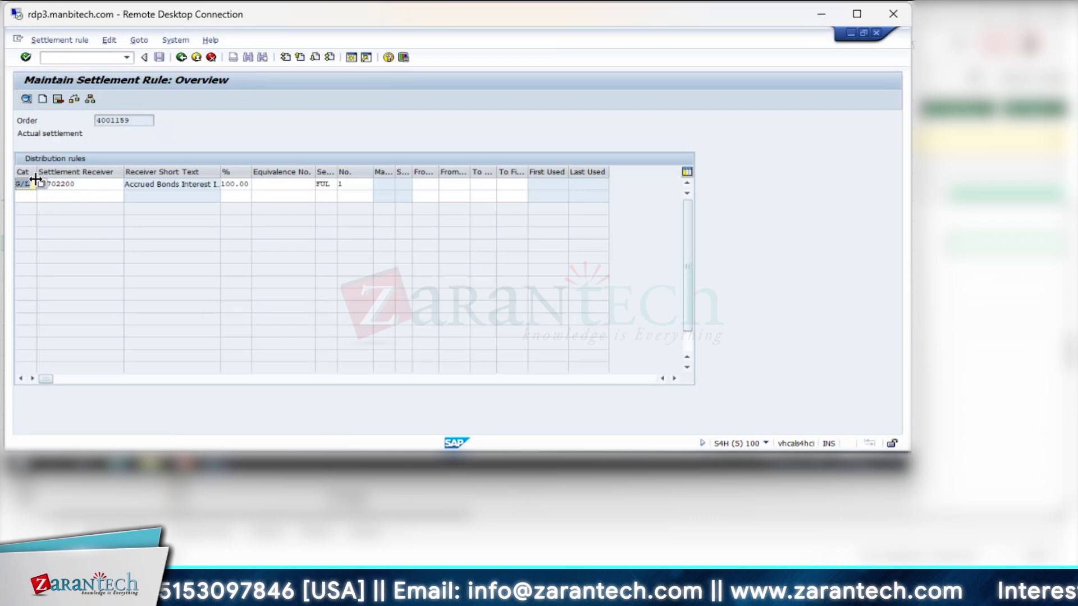
pyautogui.press('F3')
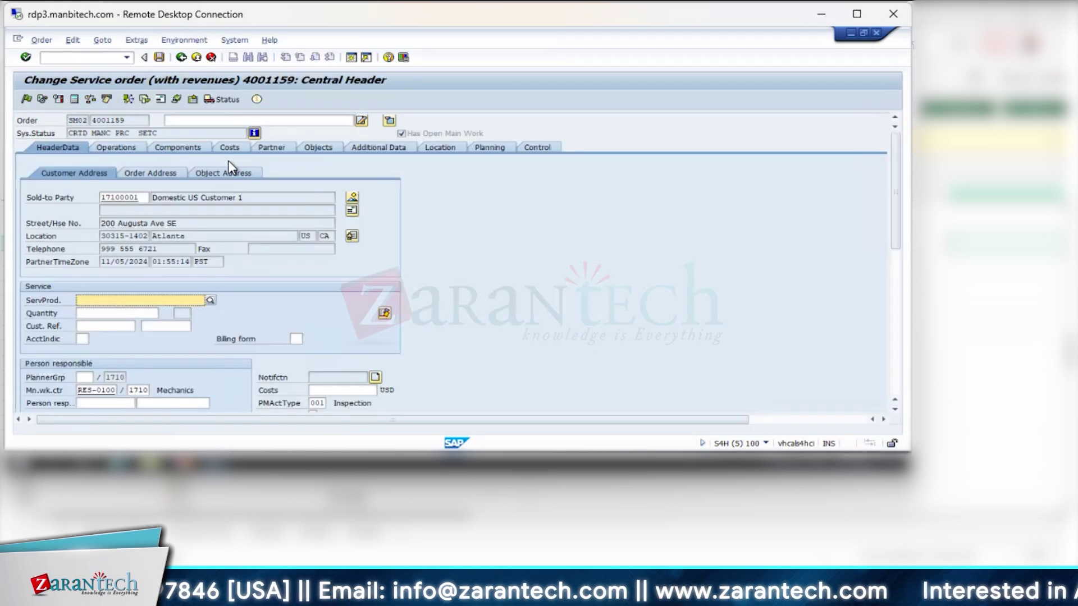
# - Release and save the service order, and reopen it for changes
pyautogui.hotkey('ctrl', 'F4')
pyautogui.hotkey('ctrl', 's')
pyautogui.press('Return')
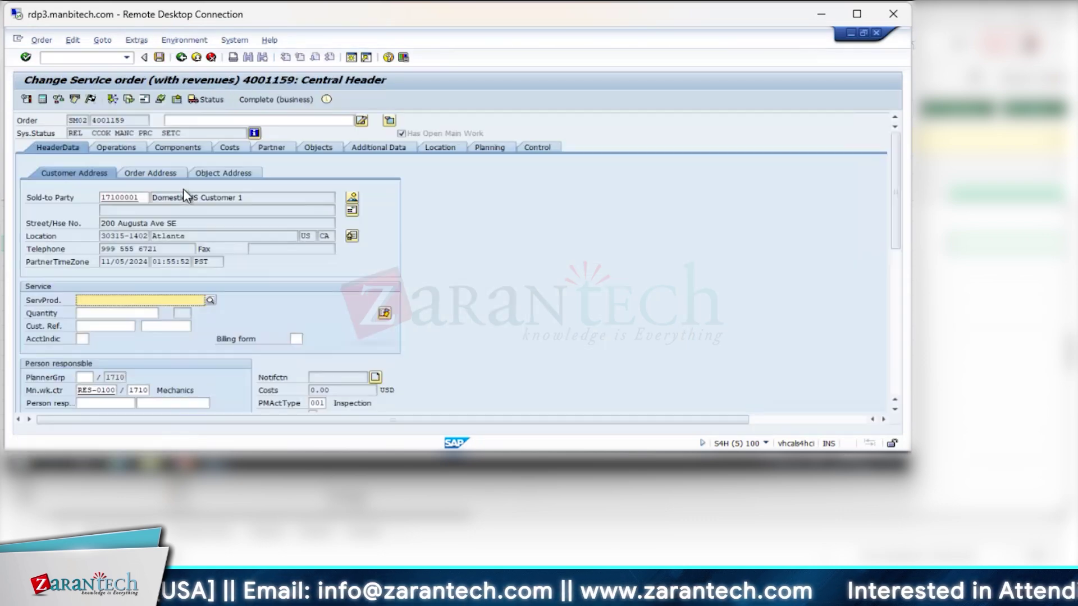
# - Examine the released order's partner overview, cancel the exit prompt and return to the header data
pyautogui.click(273, 149)
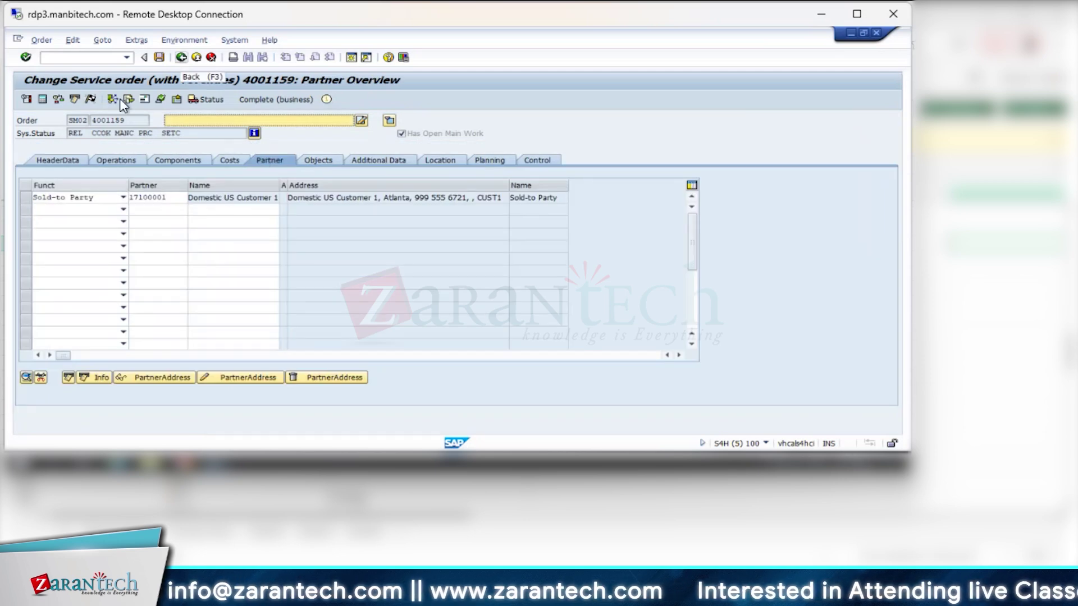
pyautogui.click(181, 62)
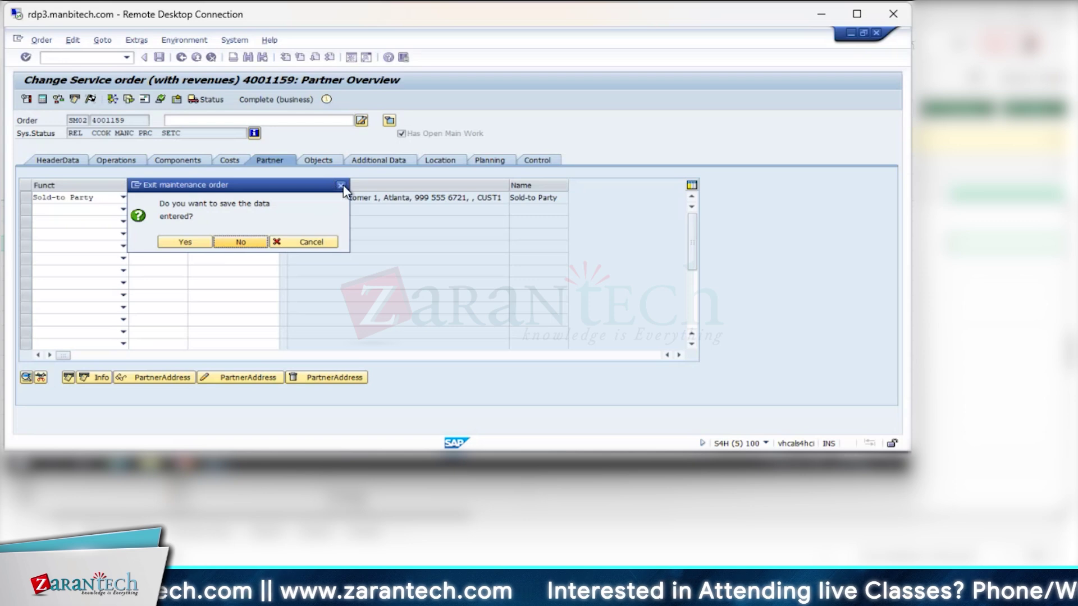
pyautogui.click(341, 184)
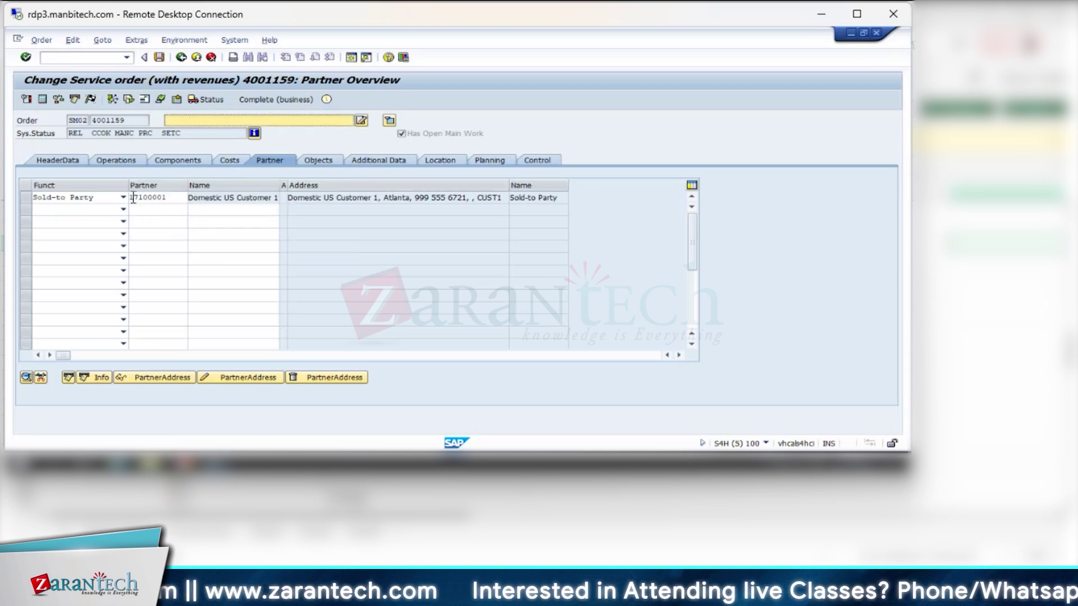
pyautogui.click(60, 160)
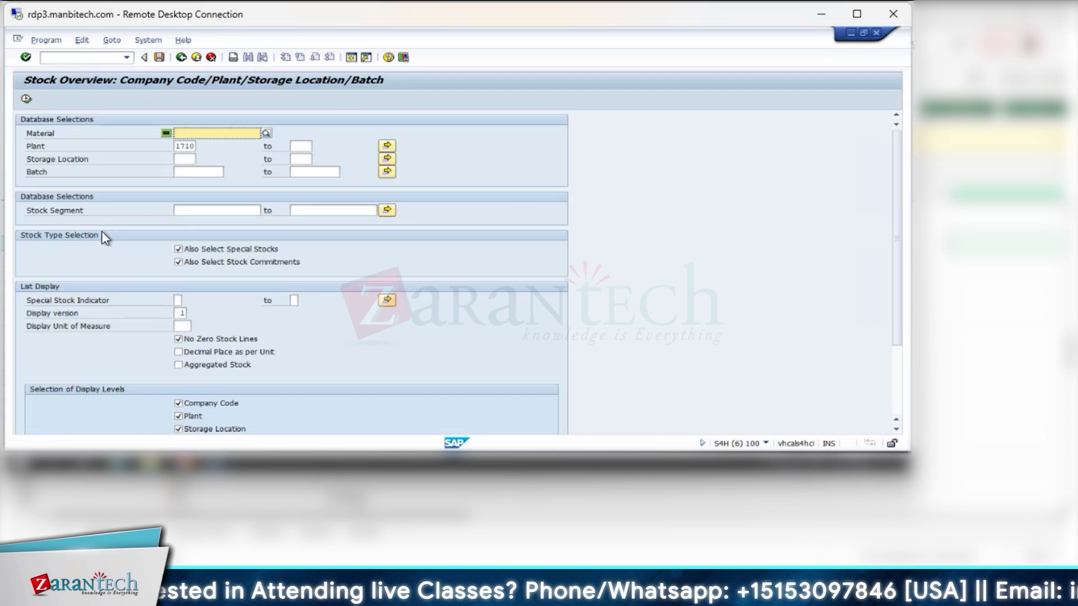
# - Display the stock overview for material TG20 in plant 1710 and examine the unrestricted stock in storage location 171A
pyautogui.write('TG20')
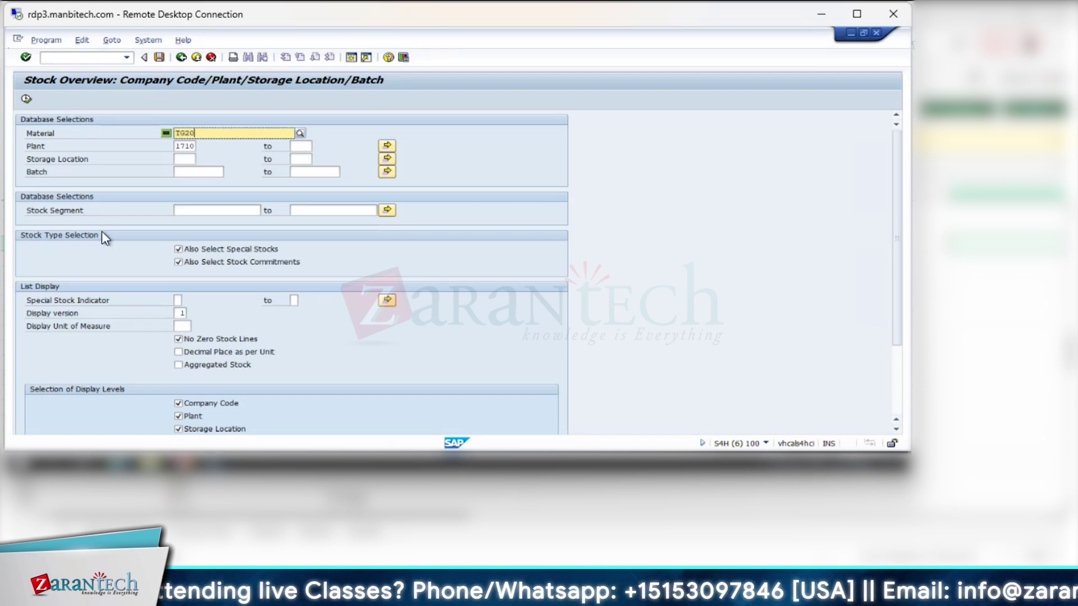
pyautogui.press('Return')
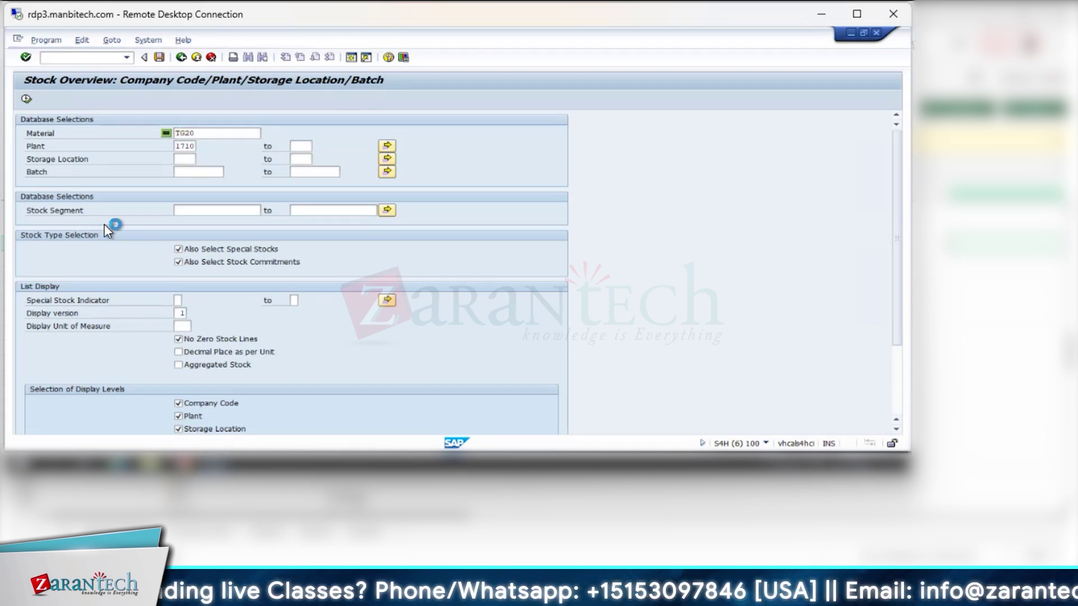
pyautogui.click(115, 295)
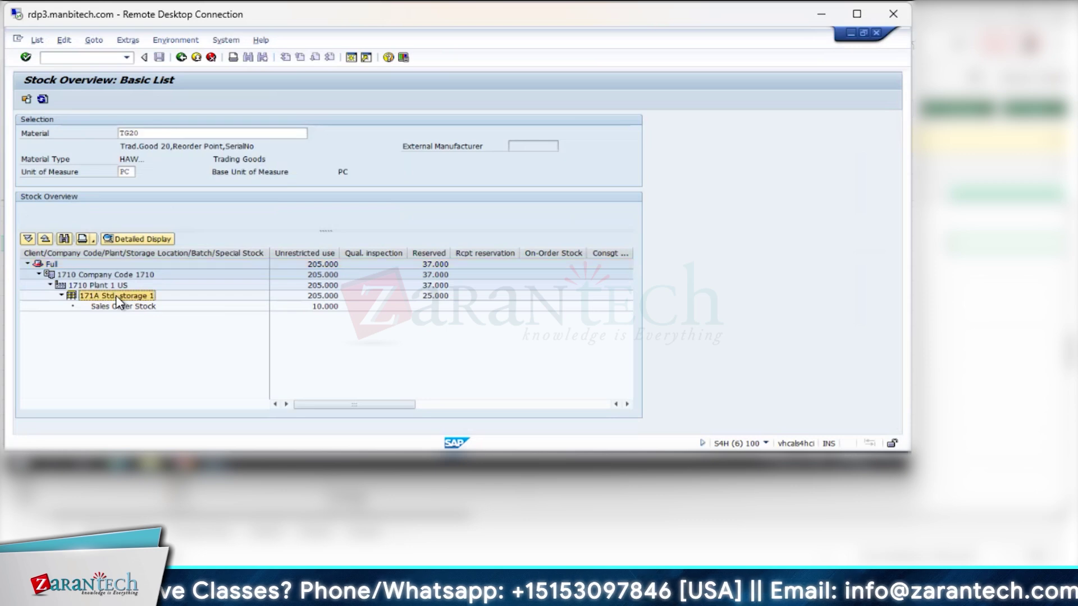
pyautogui.click(319, 296)
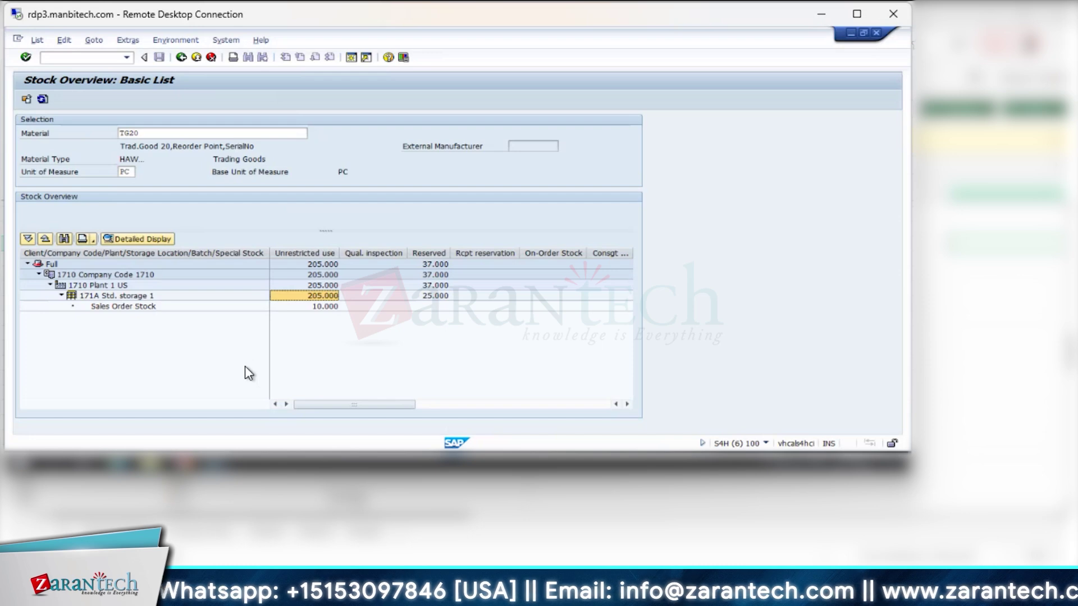
# - Set the goods movement transaction to Goods Issue with Order as the reference document
pyautogui.moveTo(222, 471)
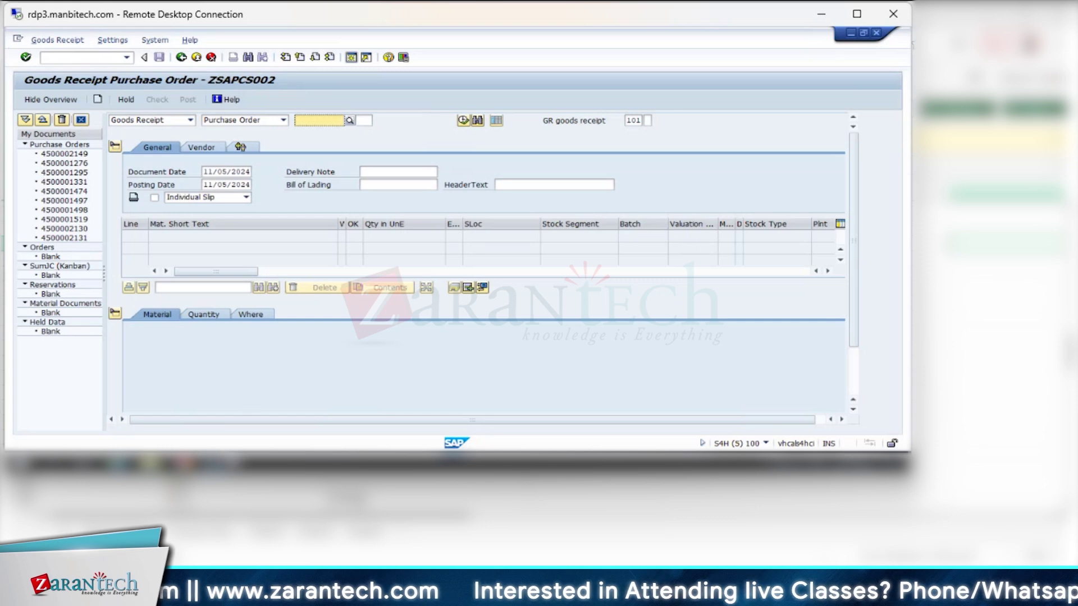
pyautogui.moveTo(230, 464)
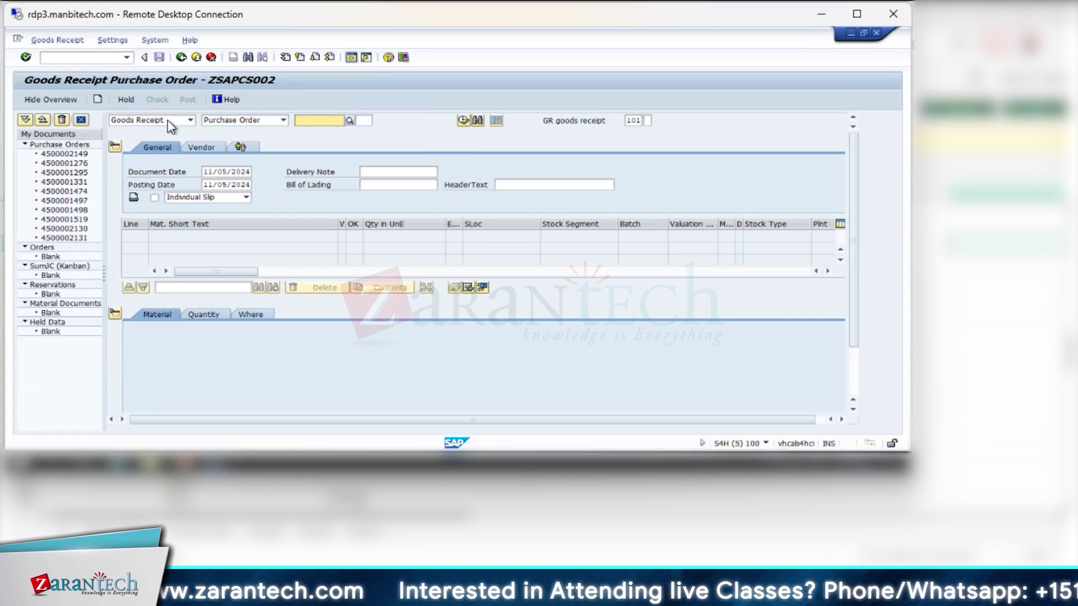
pyautogui.click(233, 120)
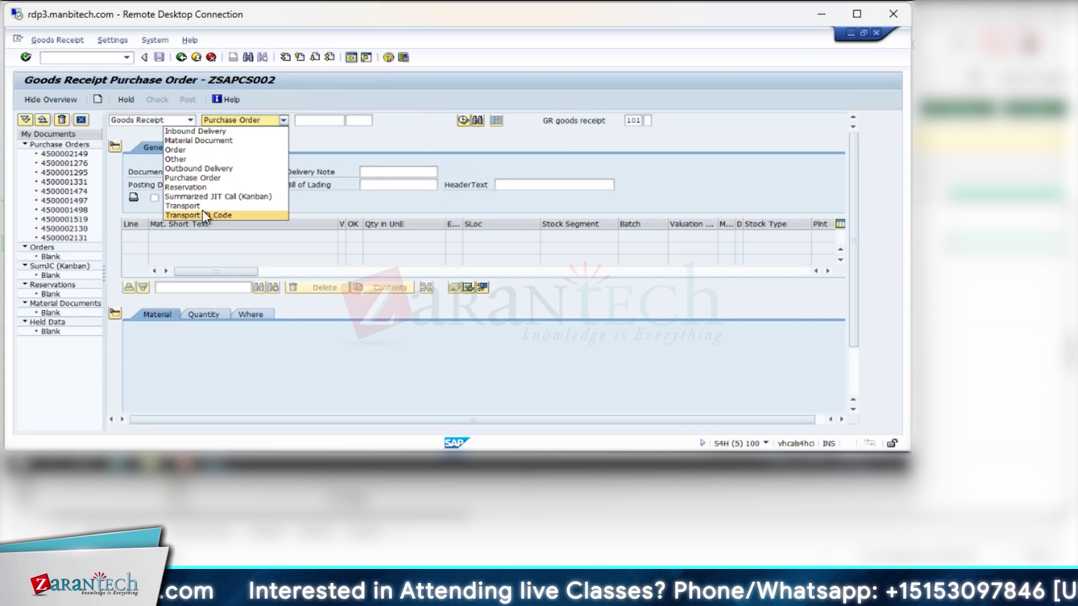
pyautogui.click(175, 150)
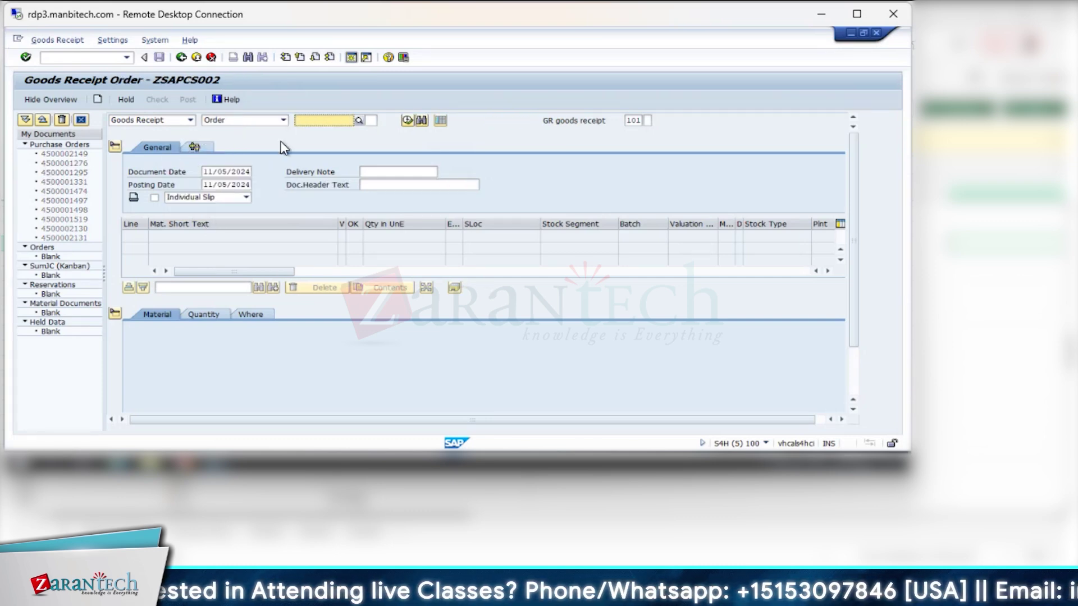
pyautogui.click(149, 116)
pyautogui.click(141, 158)
pyautogui.click(250, 122)
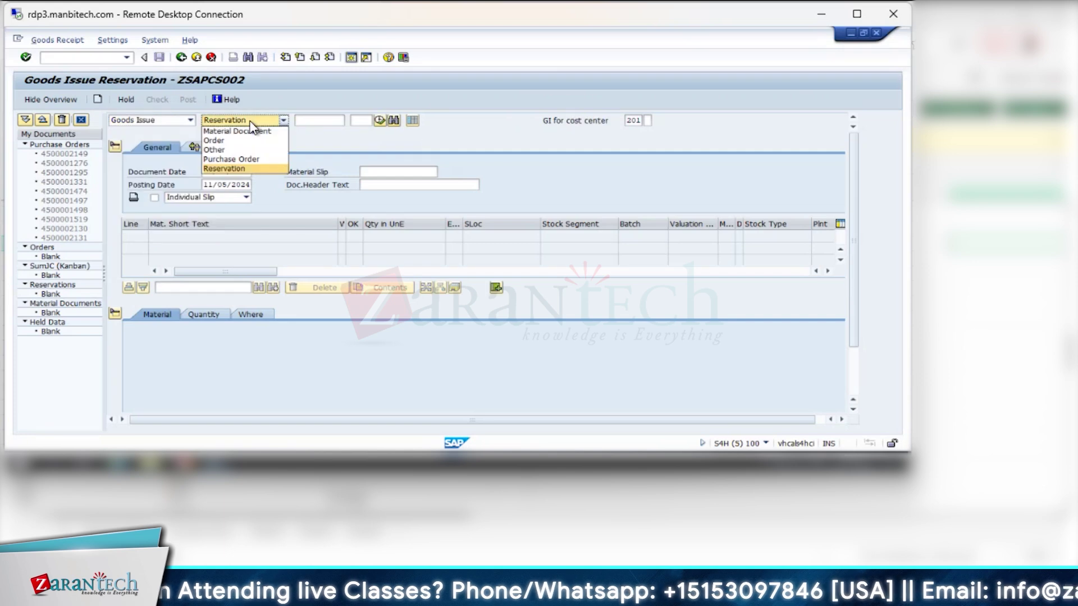
pyautogui.click(247, 140)
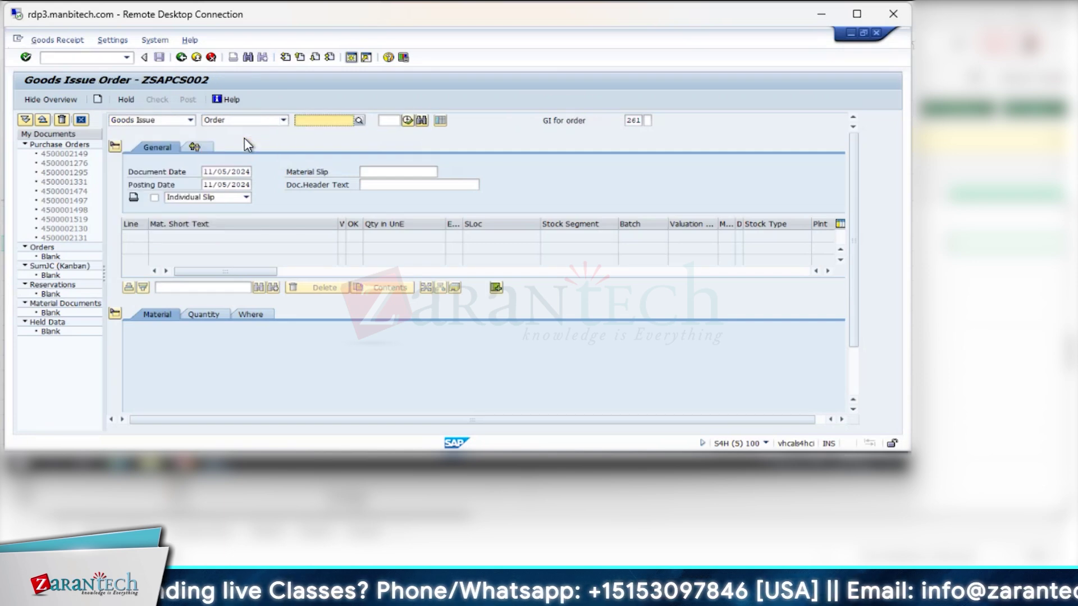
# - Mark the TG20 item of the service order's goods issue as Item OK and check the document
pyautogui.moveTo(218, 462)
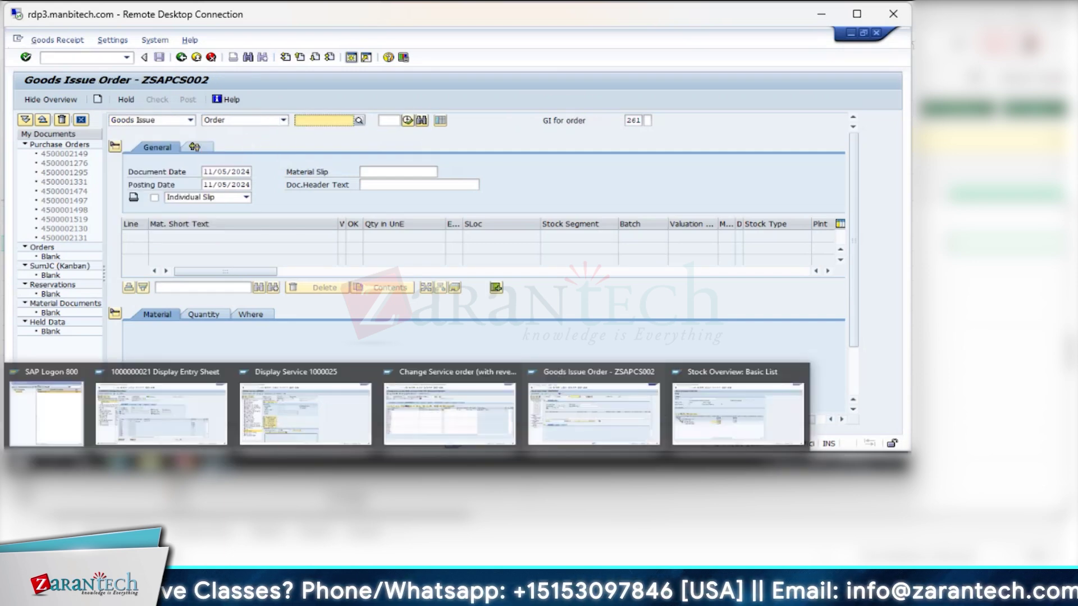
pyautogui.click(575, 424)
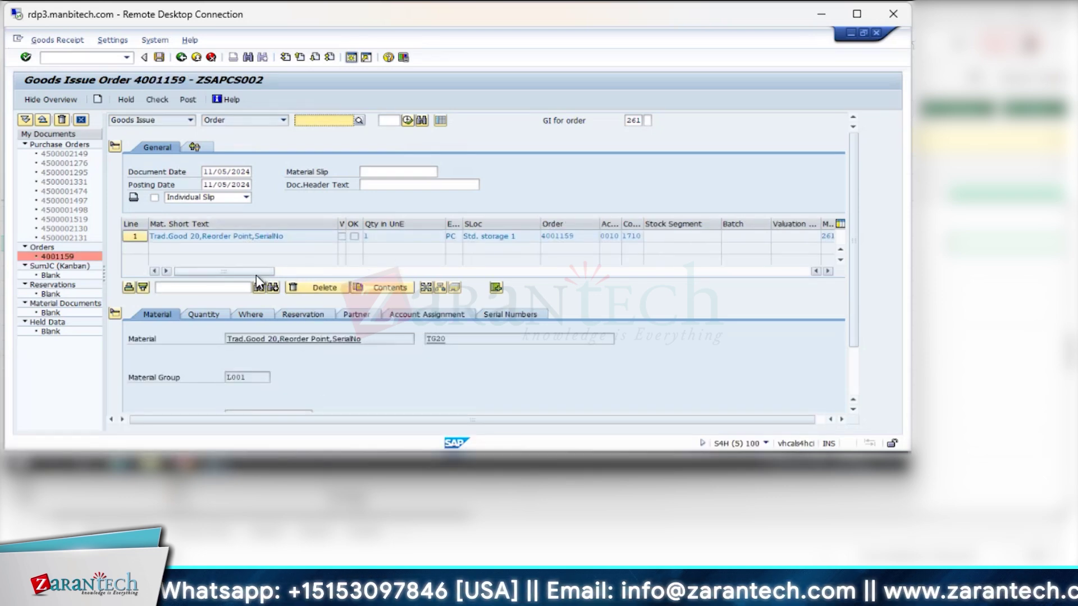
pyautogui.moveTo(256, 275); pyautogui.dragTo(324, 275)
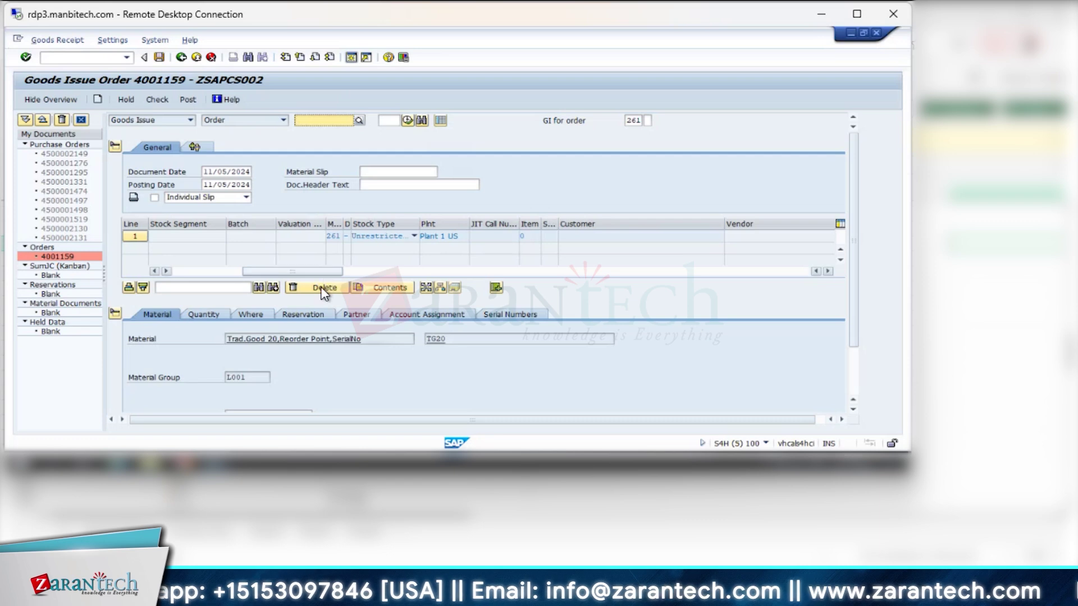
pyautogui.scroll(-3, 372, 368)
pyautogui.click(160, 403)
pyautogui.click(157, 100)
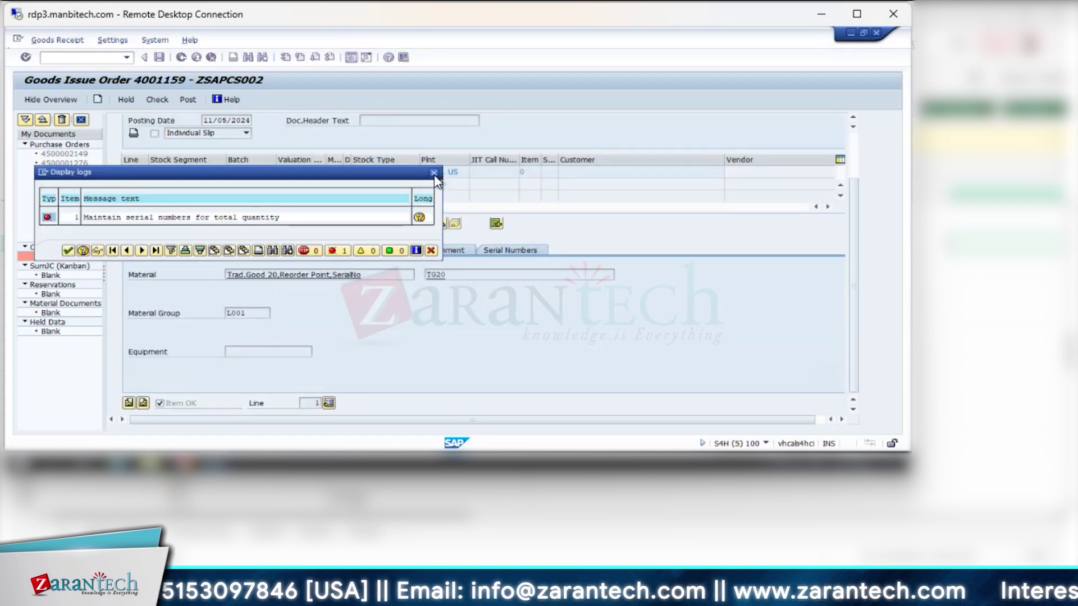
# - Turn on automatic serial number creation for the TG20 item, recheck the goods issue and post it
pyautogui.click(434, 173)
pyautogui.click(506, 250)
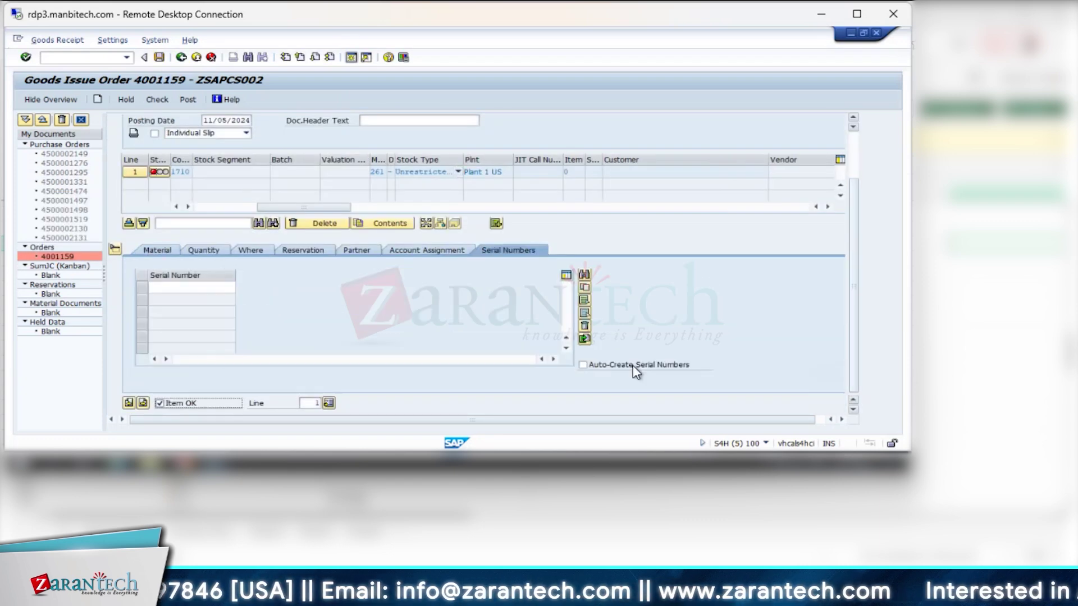
pyautogui.click(582, 365)
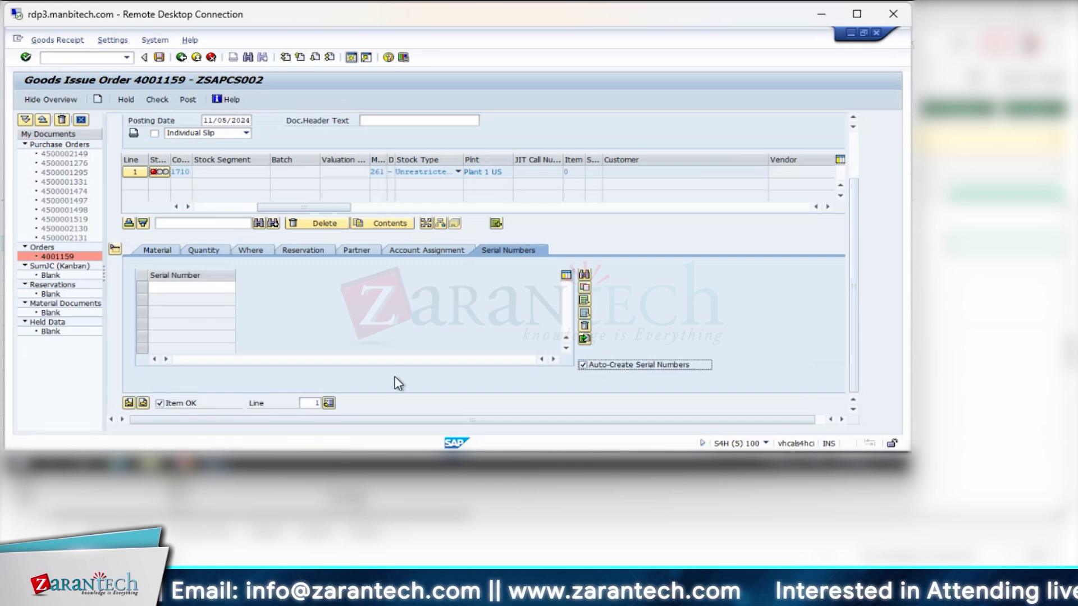
pyautogui.click(157, 100)
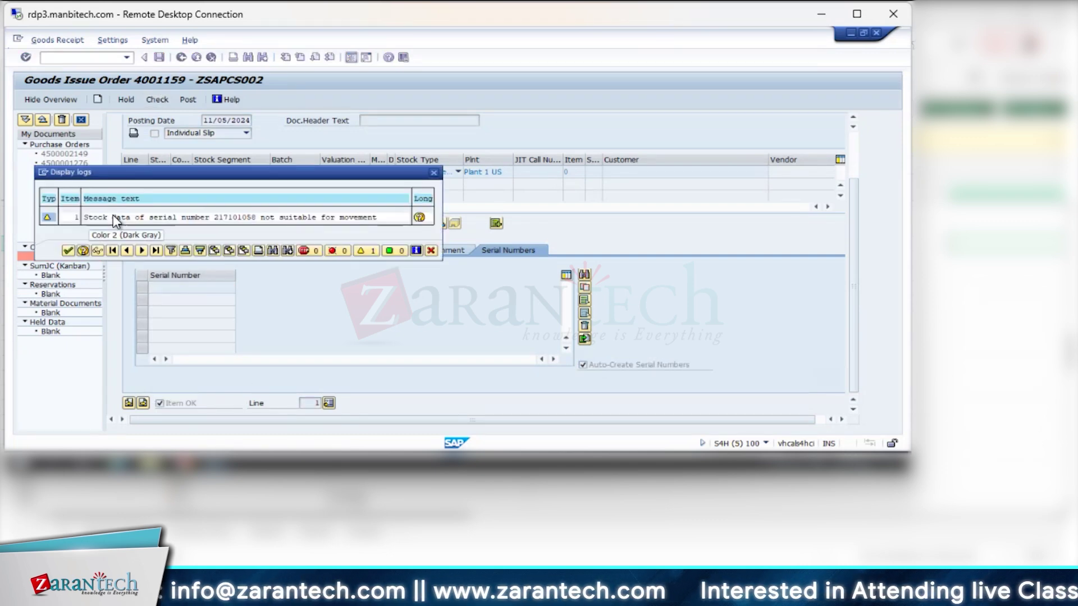
pyautogui.click(68, 251)
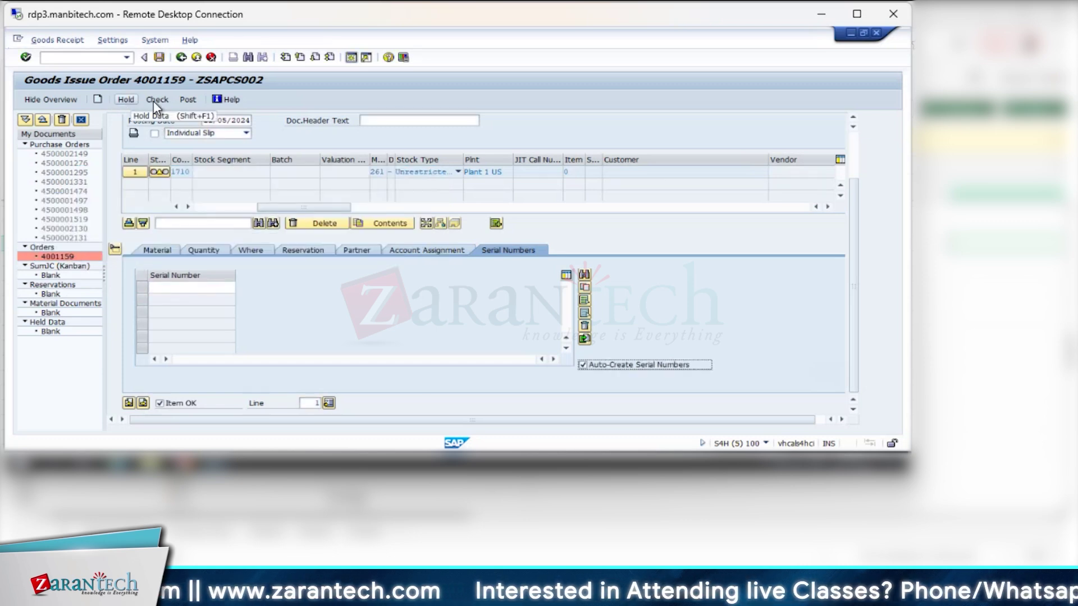
pyautogui.click(187, 102)
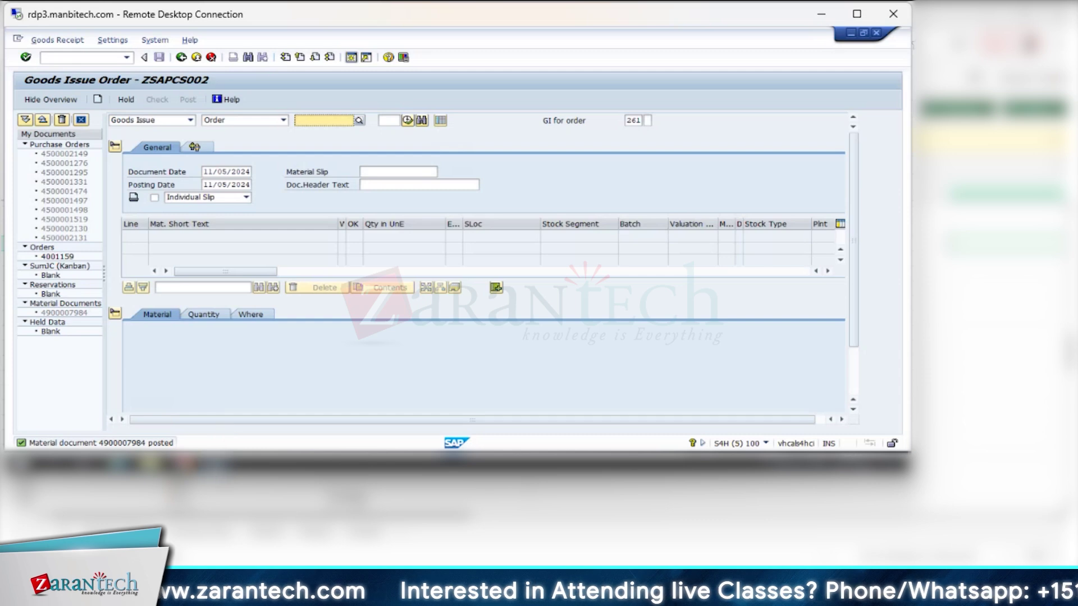
# - Refresh the stock overview for TG20 and examine the reserved and unrestricted stock in storage location 171A
pyautogui.moveTo(219, 463)
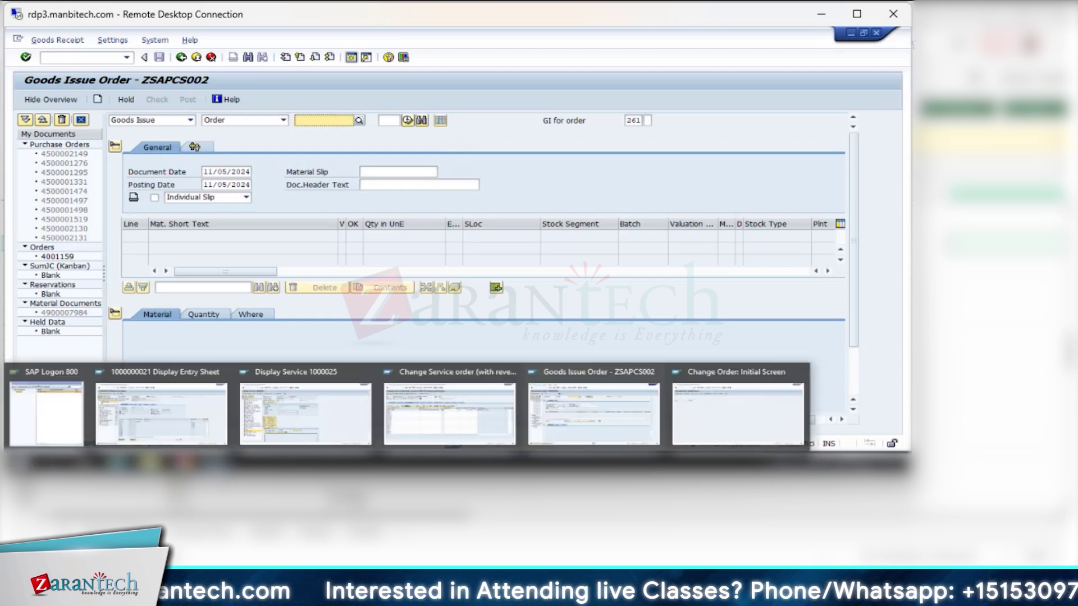
pyautogui.click(738, 414)
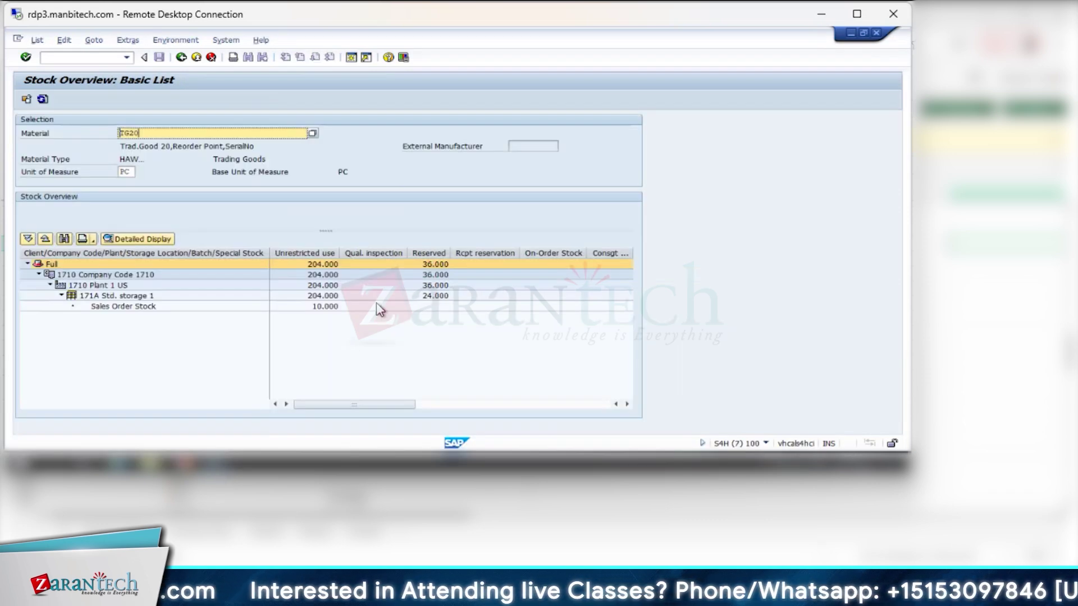
pyautogui.click(43, 101)
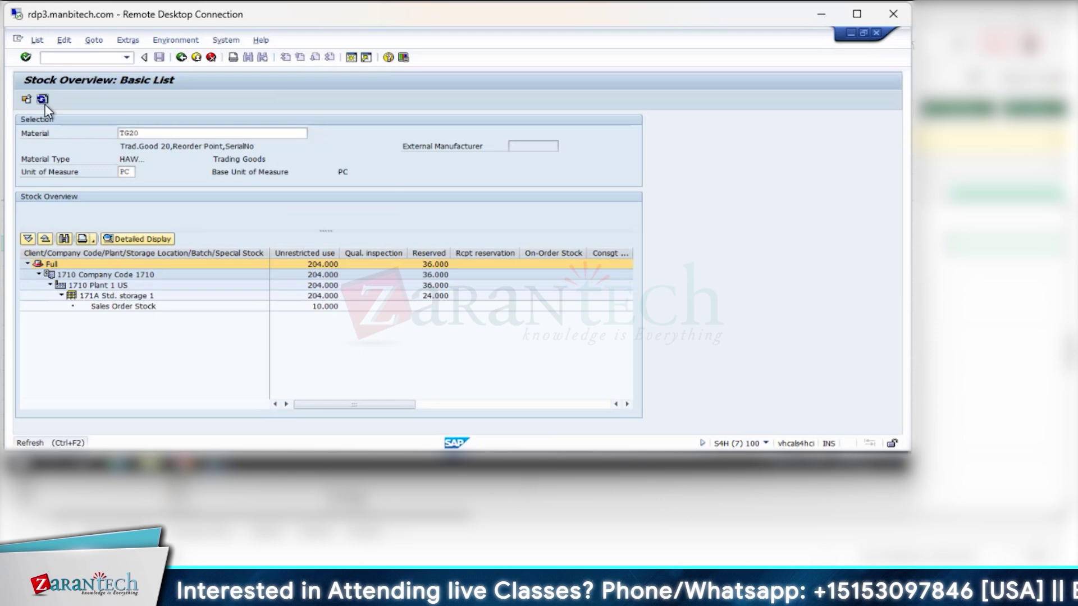
pyautogui.click(436, 297)
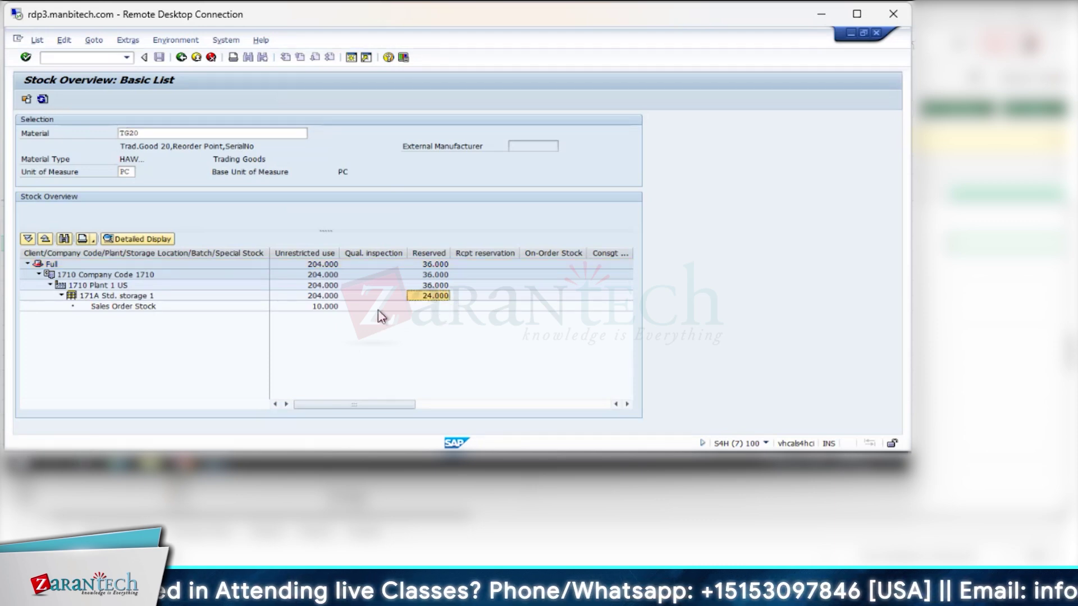
pyautogui.click(321, 298)
# - In the order change session, start a PM order confirmation for the service order and open operation 0010's actual data
pyautogui.click(219, 466)
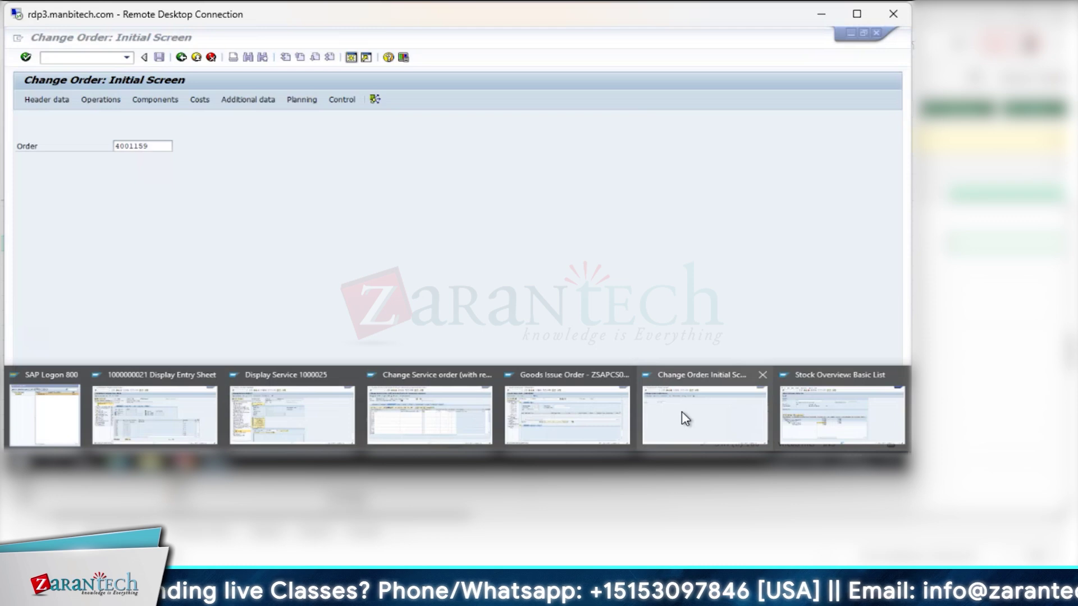
pyautogui.click(694, 422)
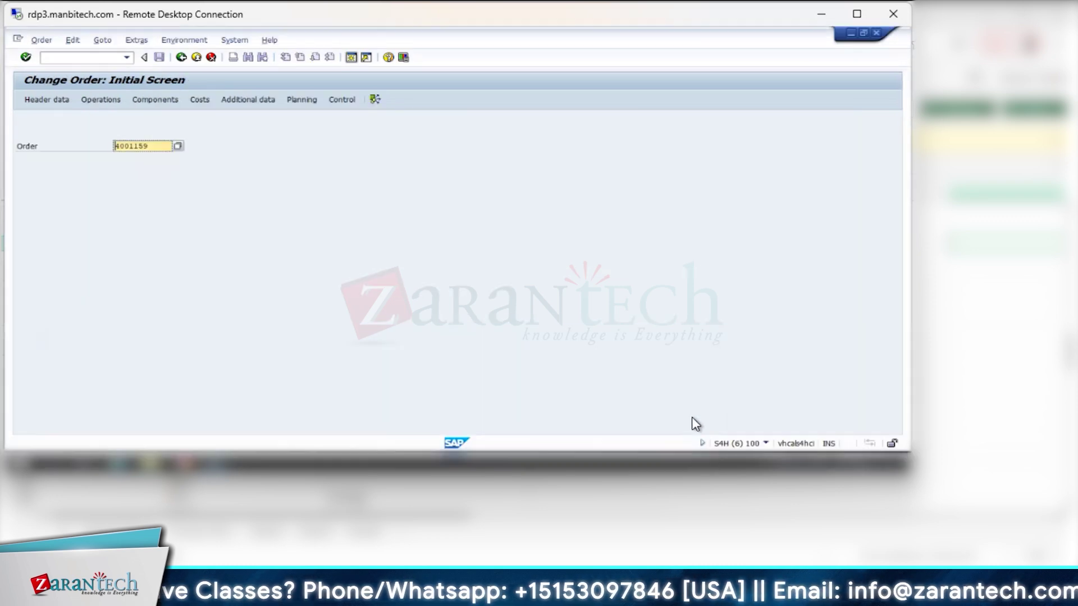
pyautogui.press('Return')
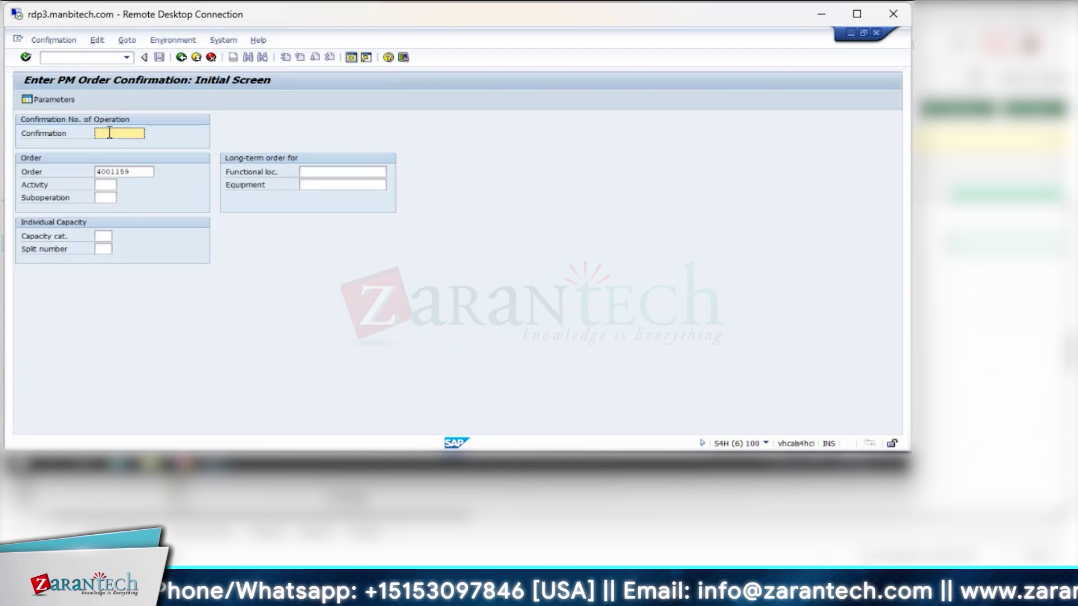
pyautogui.press('Return')
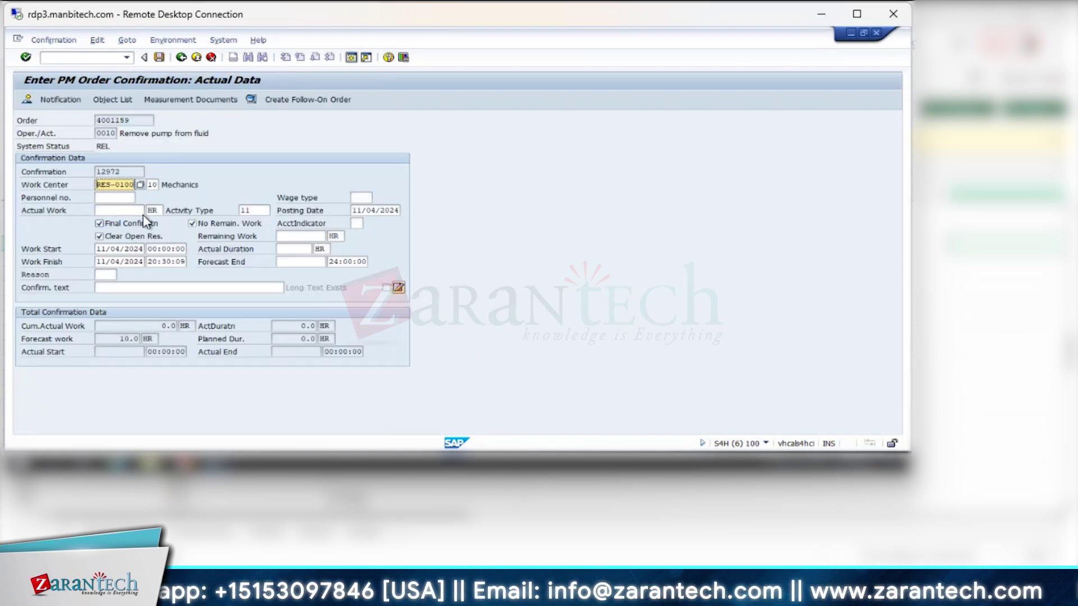
# - Select the technician's personnel number from the value help for the confirmation of operation 0010
pyautogui.click(117, 198)
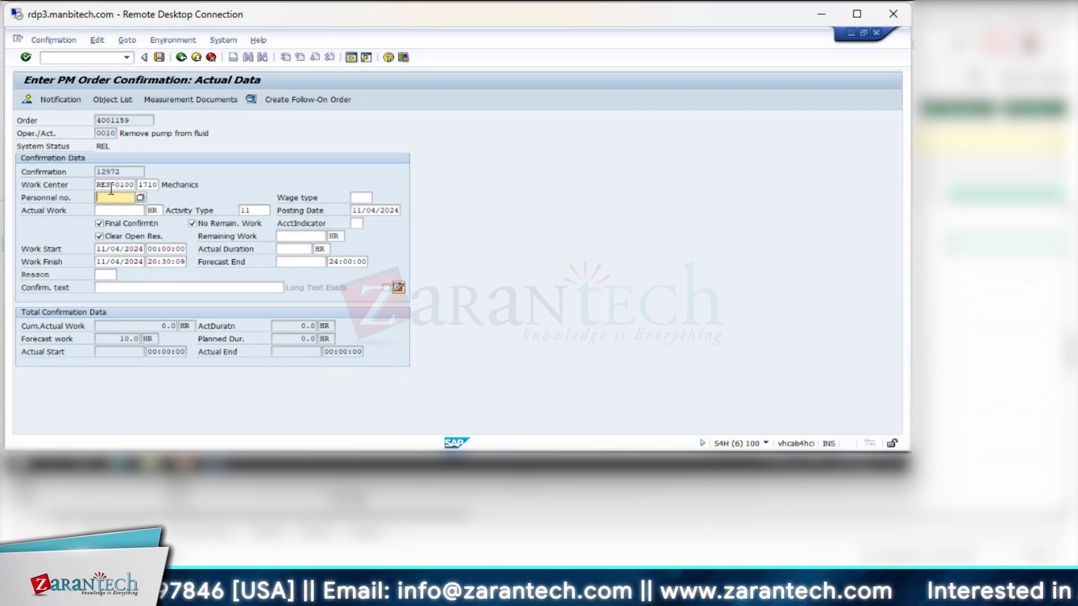
pyautogui.click(139, 198)
pyautogui.click(469, 320)
pyautogui.doubleClick(124, 184)
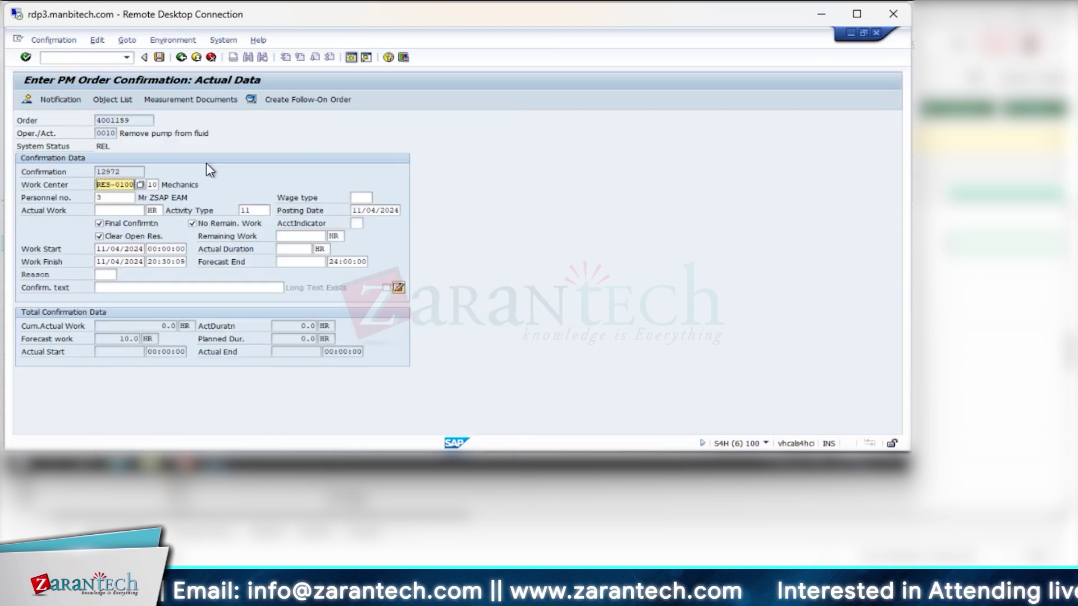
# - Save the final confirmation of the order's Remove pump from fluid operation without entering actual work
pyautogui.press('Return')
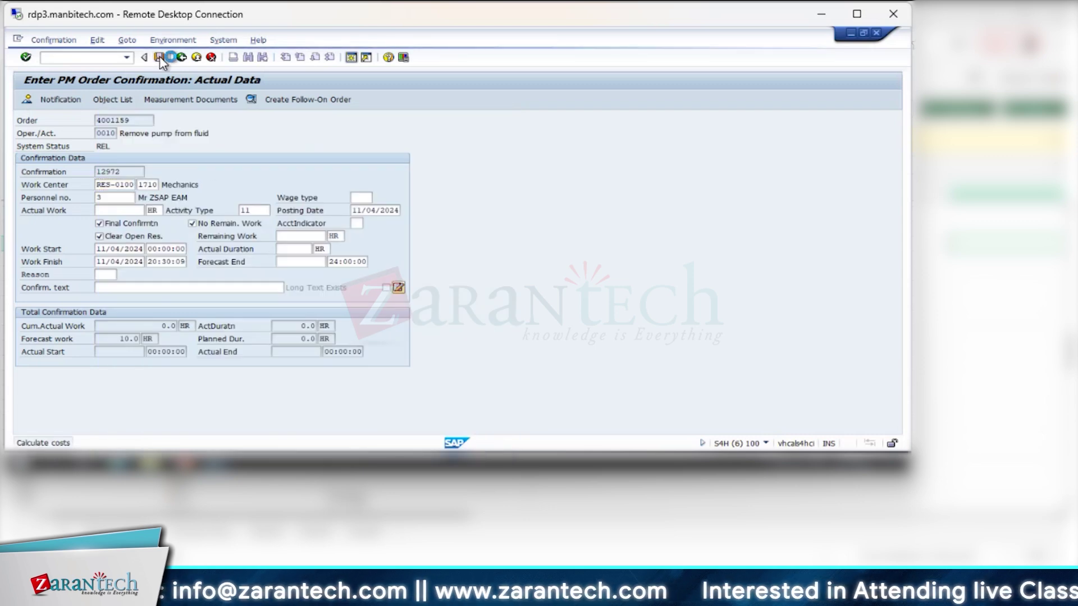
pyautogui.click(159, 57)
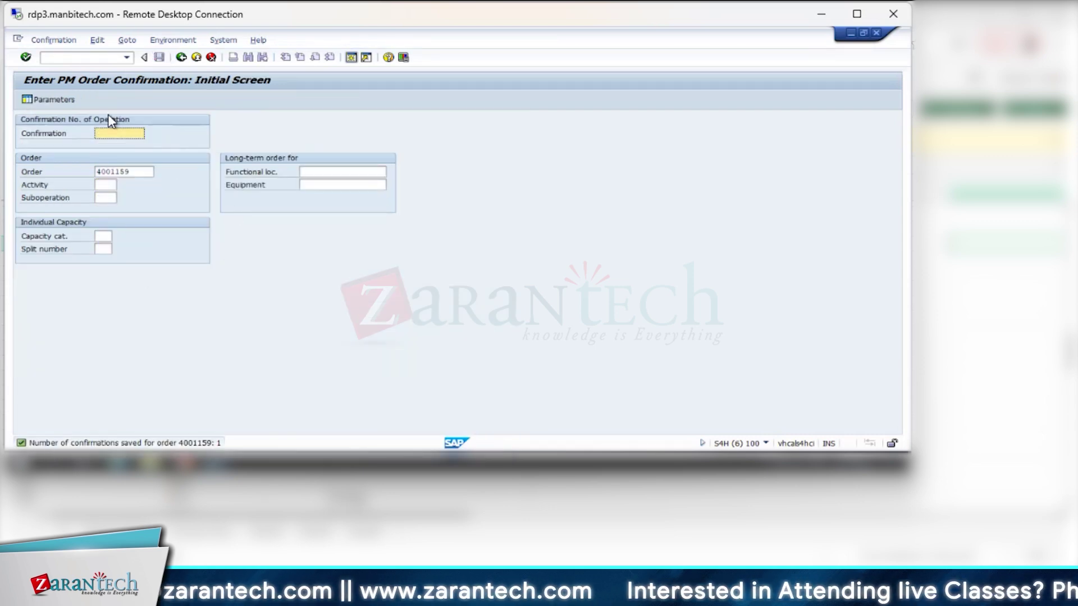
# - Cancel the order's saved confirmation with transaction IW45, allowing the template file creation and leaving the cancellation reason text as it is
pyautogui.click(85, 58)
pyautogui.write('/n')
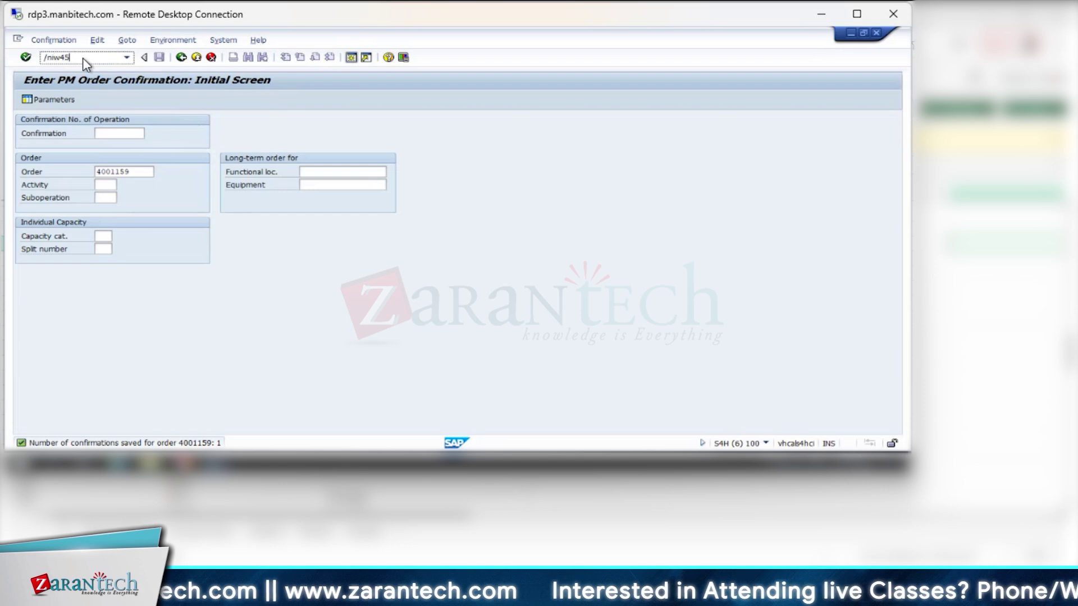
pyautogui.write('iw45')
pyautogui.press('Return')
pyautogui.press('Return')
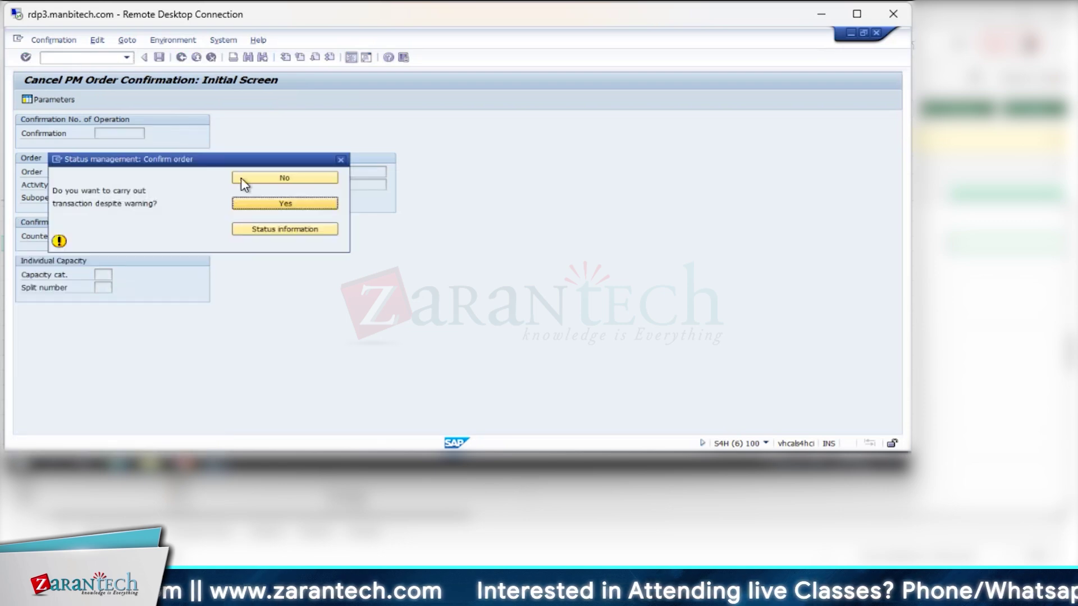
pyautogui.press('Return')
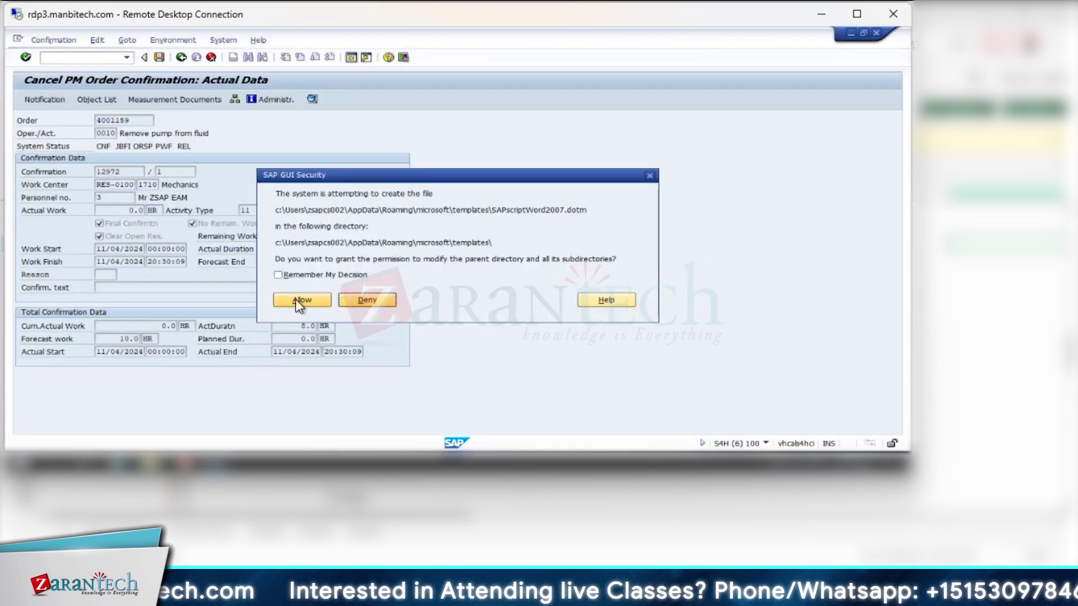
pyautogui.click(296, 299)
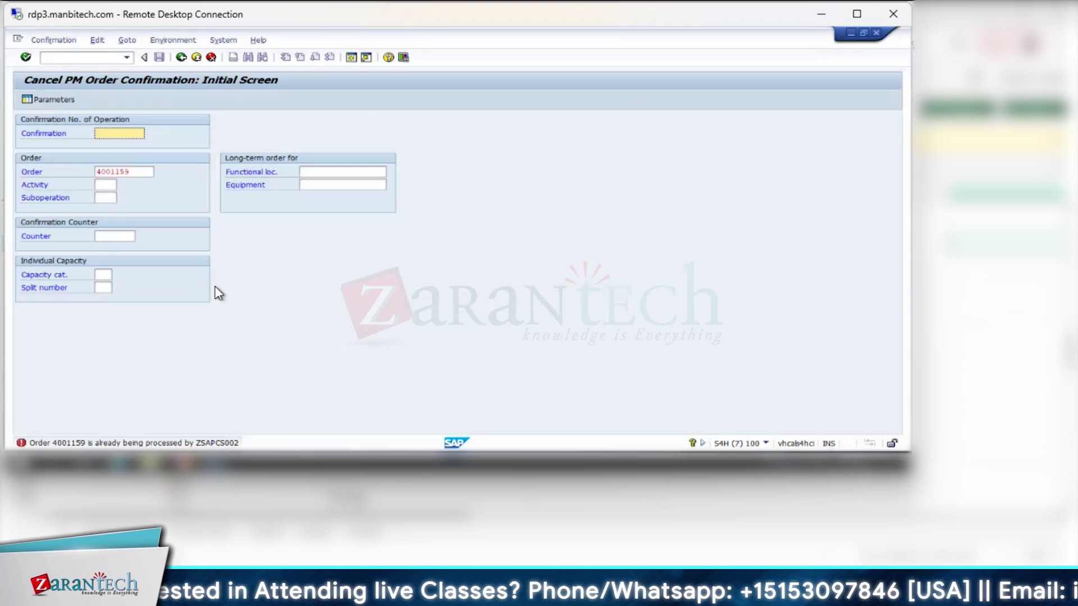
pyautogui.click(218, 464)
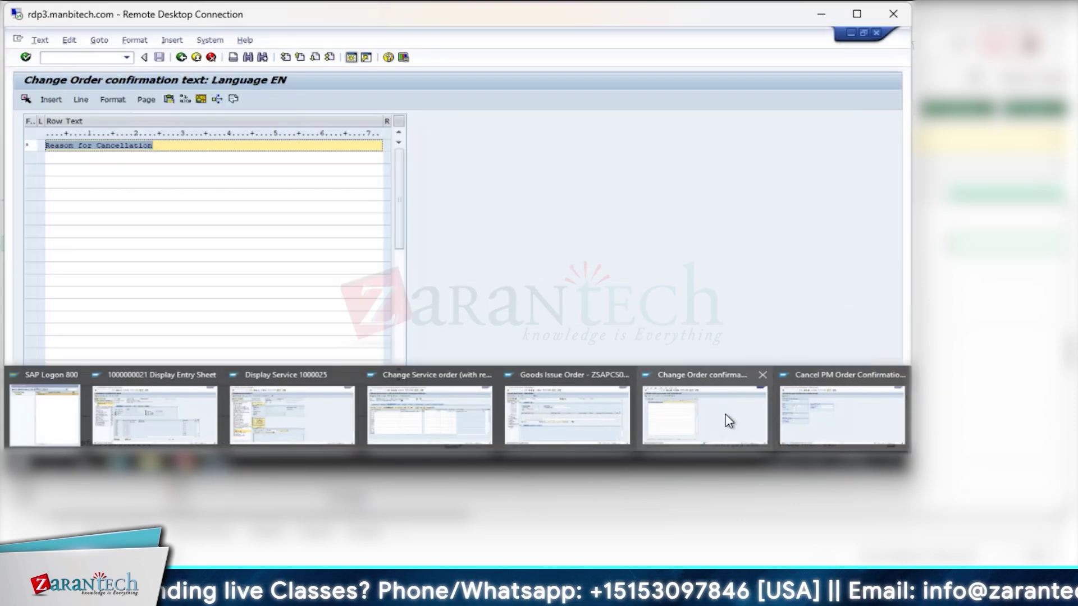
pyautogui.click(729, 421)
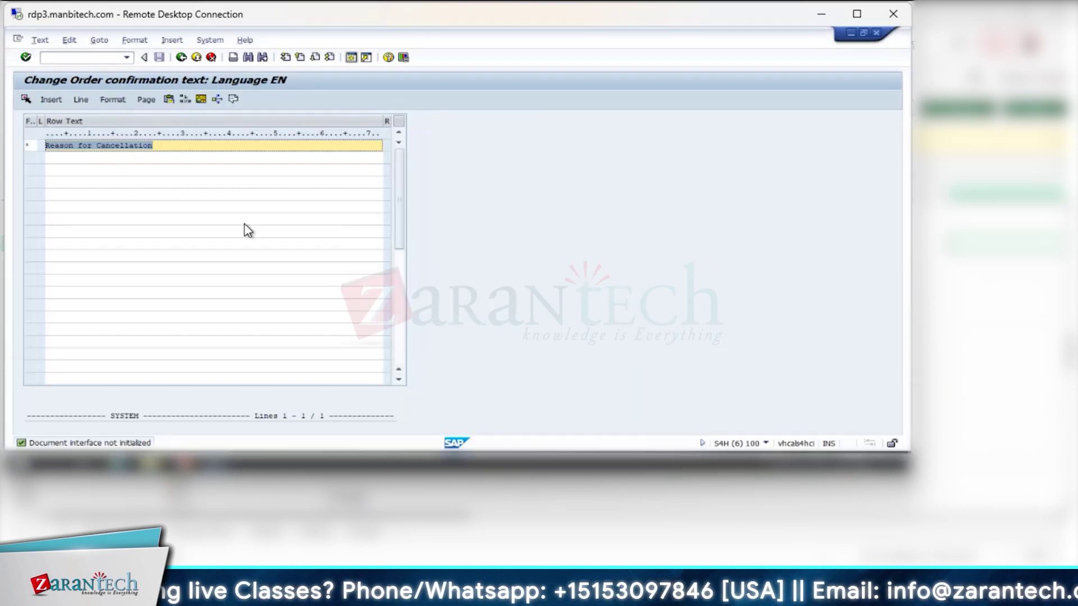
pyautogui.click(178, 58)
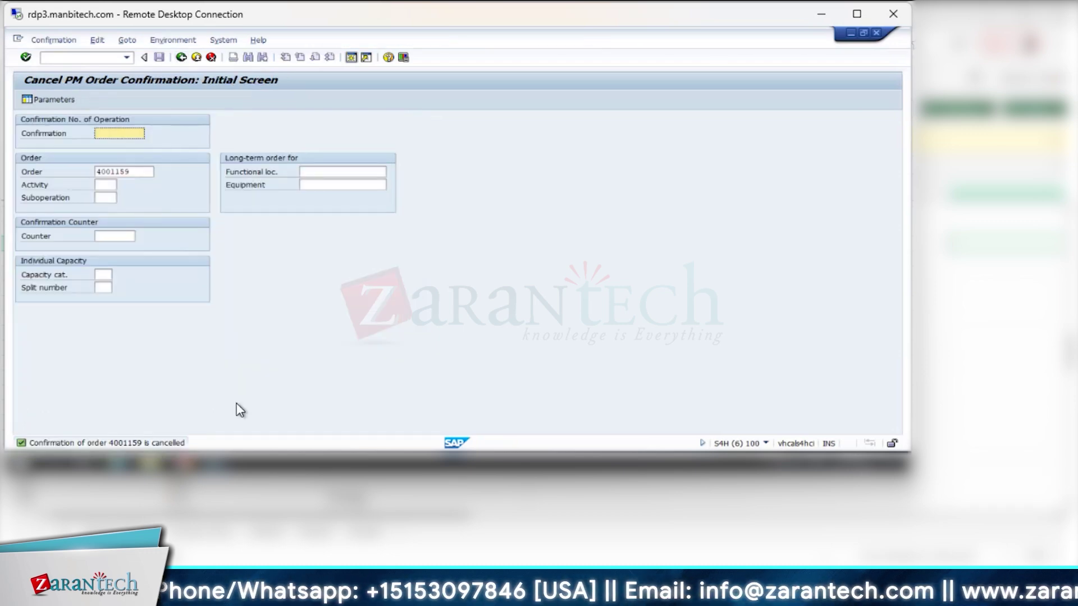
# - Enter a final confirmation for the Remove pump from fluid operation with 10 hours of actual work and save it
pyautogui.click(71, 57)
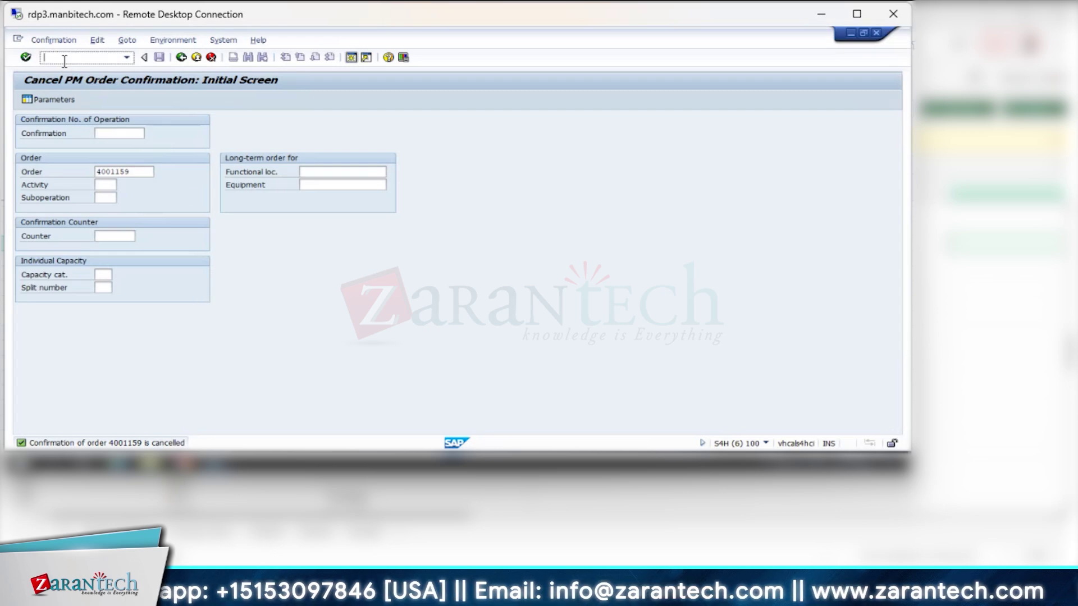
pyautogui.write('/n')
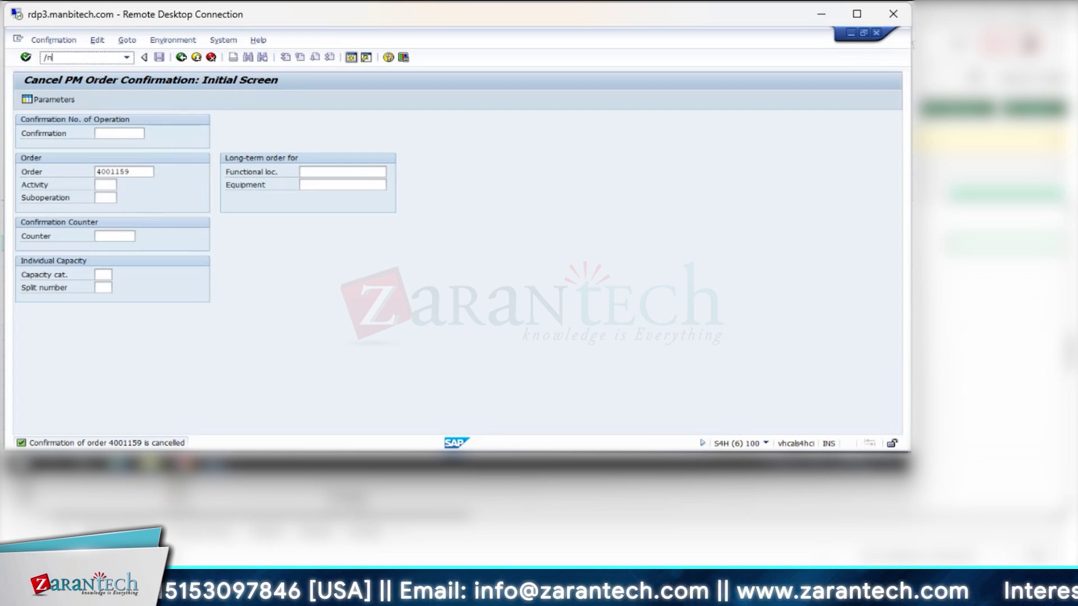
pyautogui.press('Return')
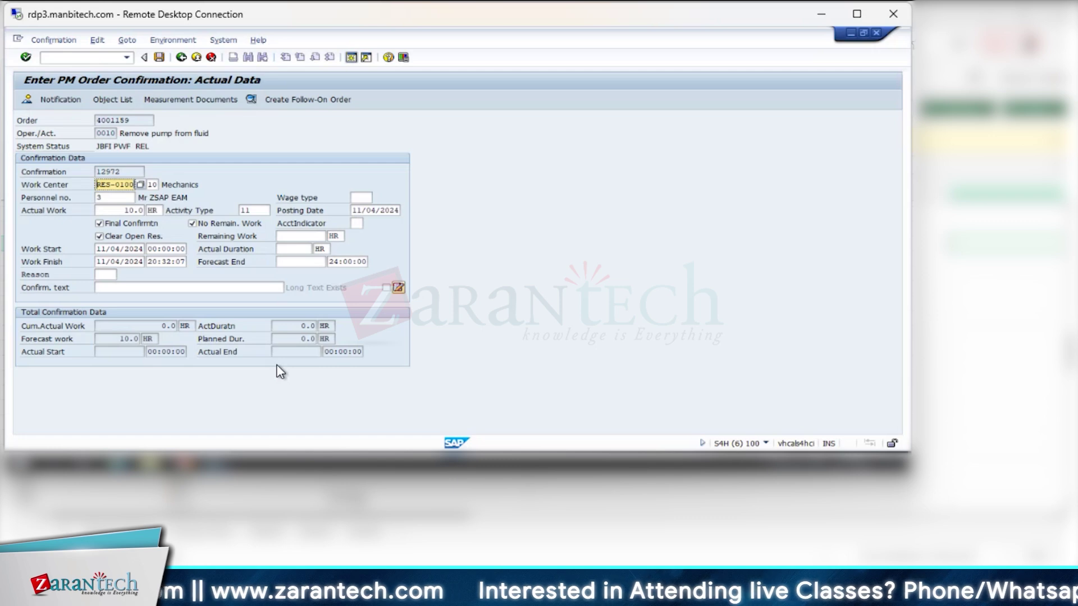
pyautogui.hotkey('ctrl', 's')
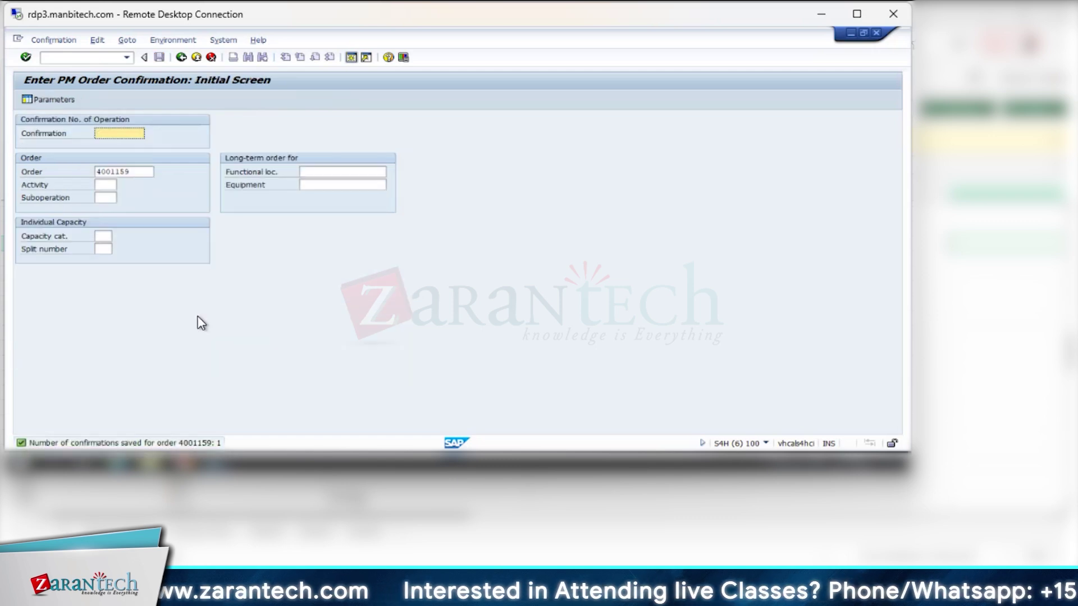
# - Display the MMBE stock overview for material TG20 and check the reserved quantity at storage location 171A
pyautogui.click(94, 59)
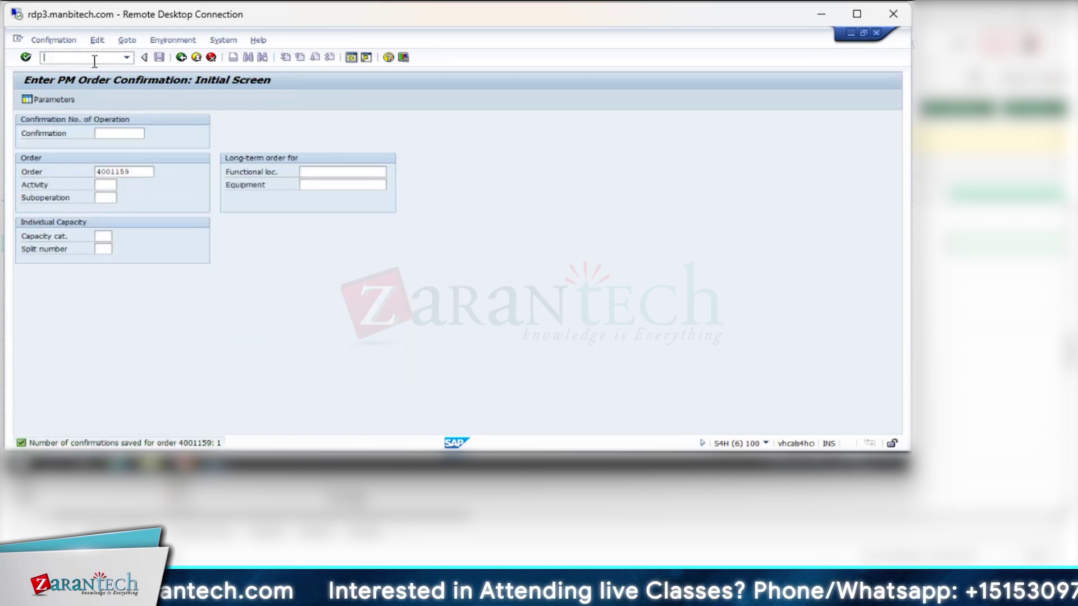
pyautogui.write('/nmmbe')
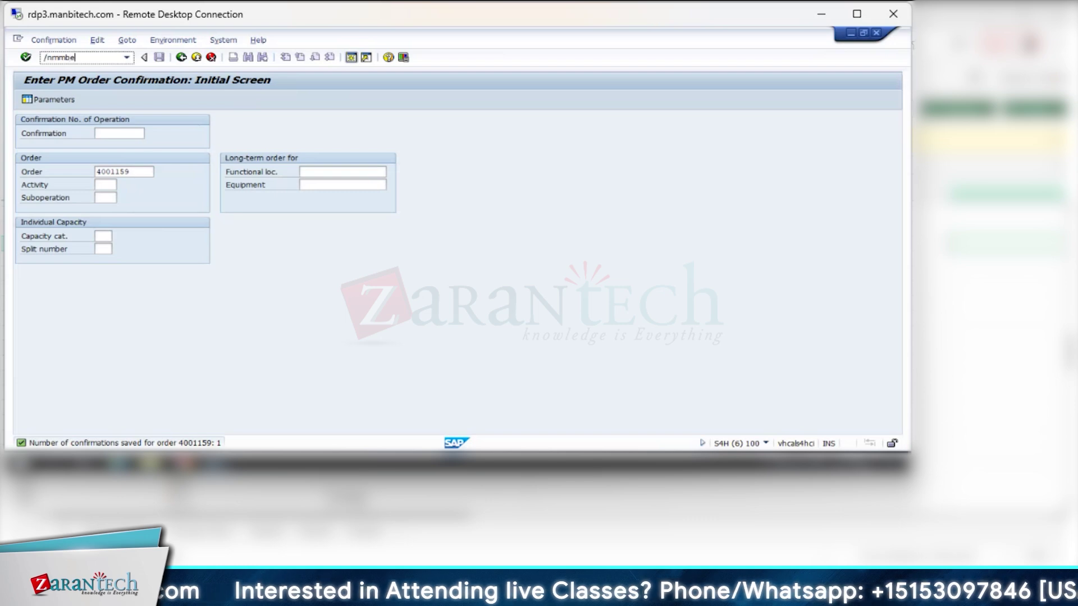
pyautogui.press('Return')
pyautogui.click(23, 101)
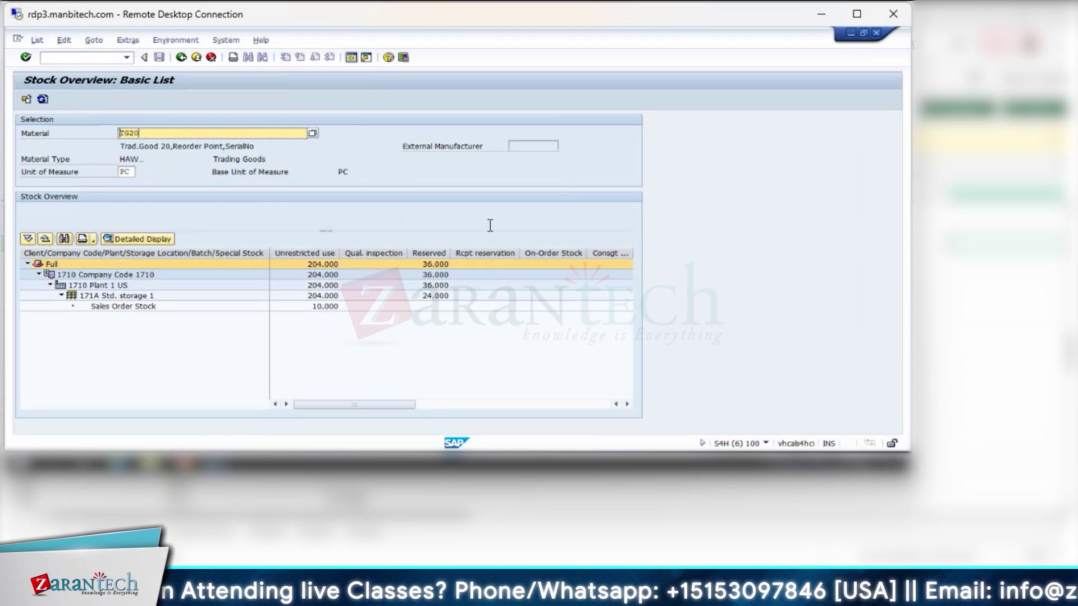
pyautogui.click(436, 297)
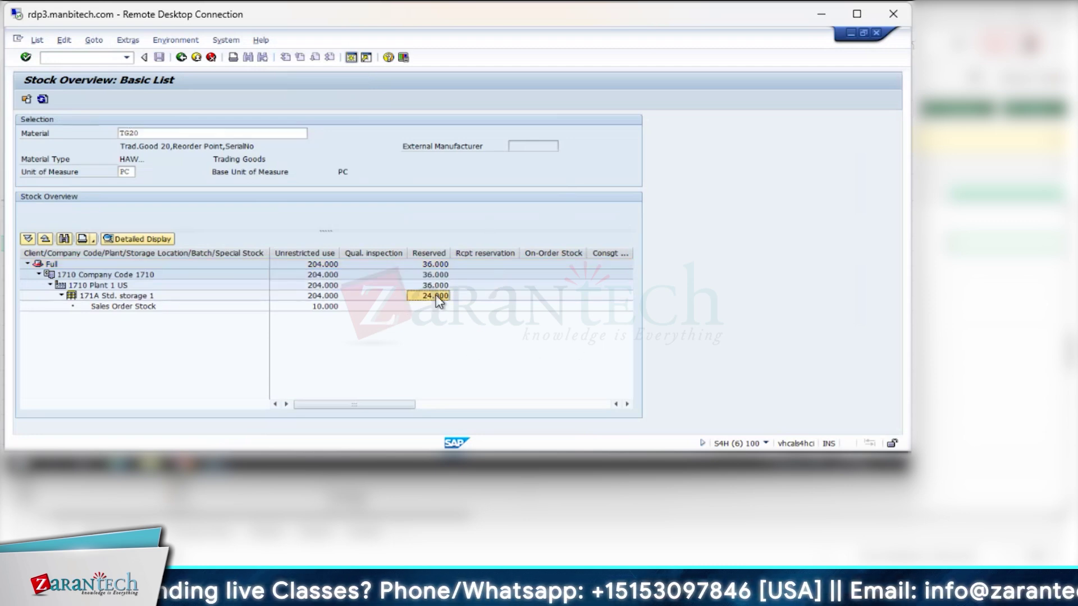
# - Open the initial screen for entering PM order confirmations with transaction IW41
pyautogui.click(60, 57)
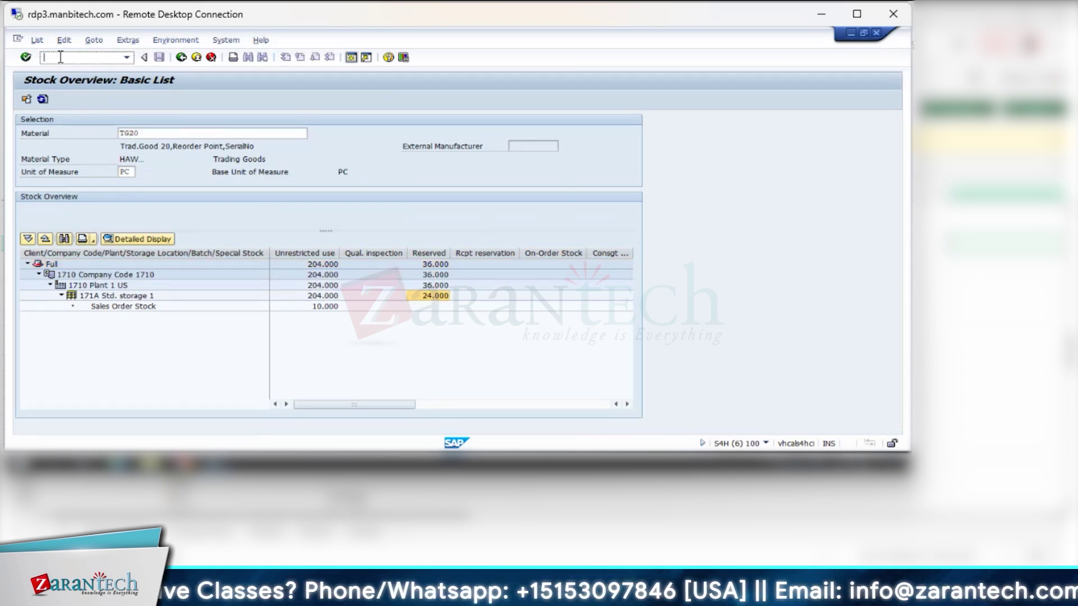
pyautogui.write('/n')
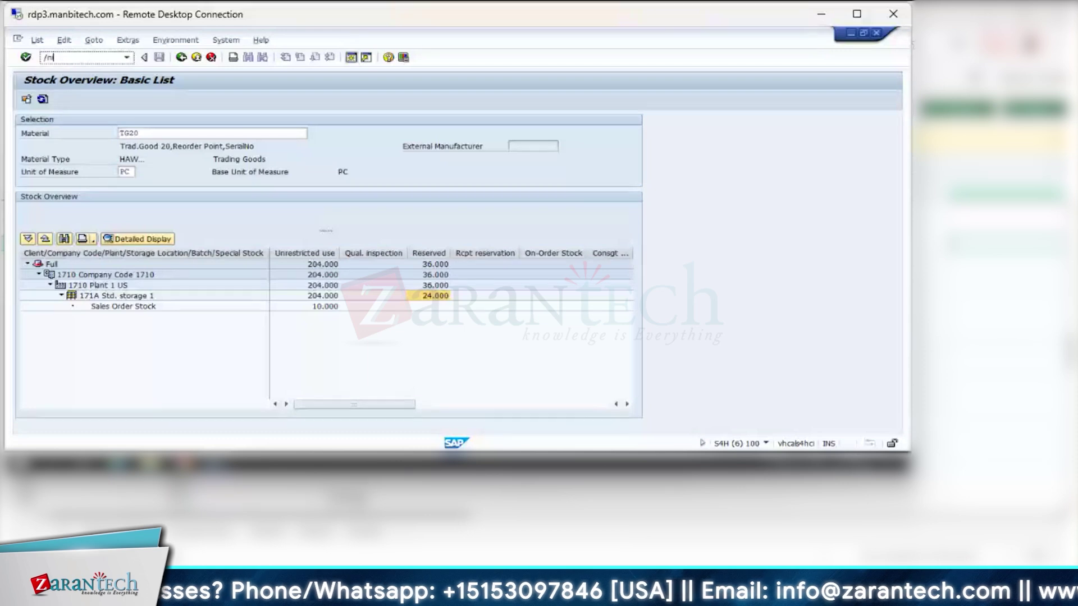
pyautogui.write('iw41')
pyautogui.press('Return')
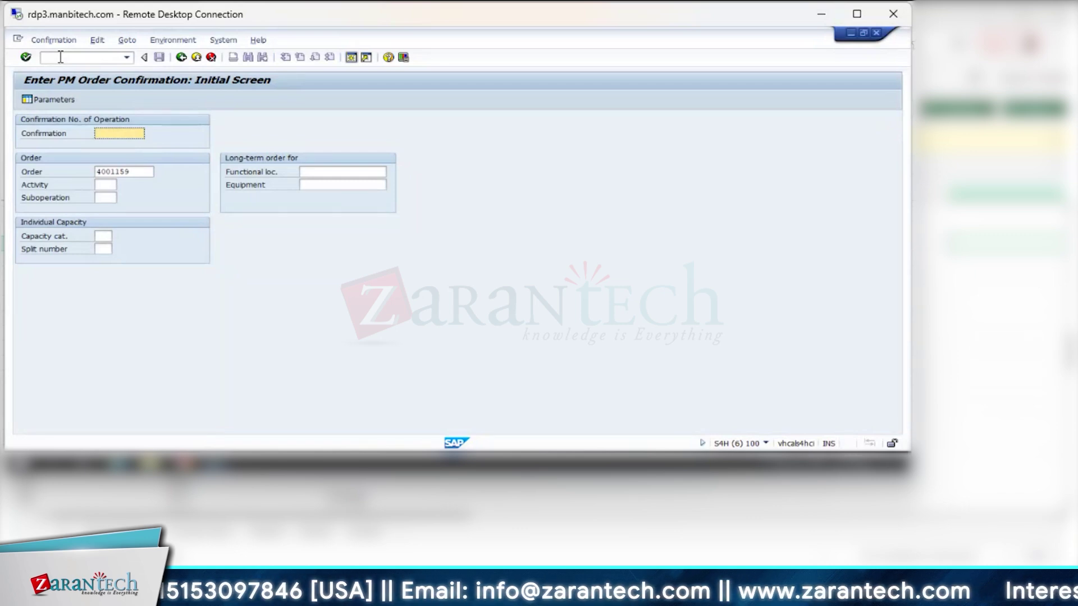
# - Technically complete the service order together with its notifications, using reference date 11/05/2024 and time 00:00:00
pyautogui.click(60, 56)
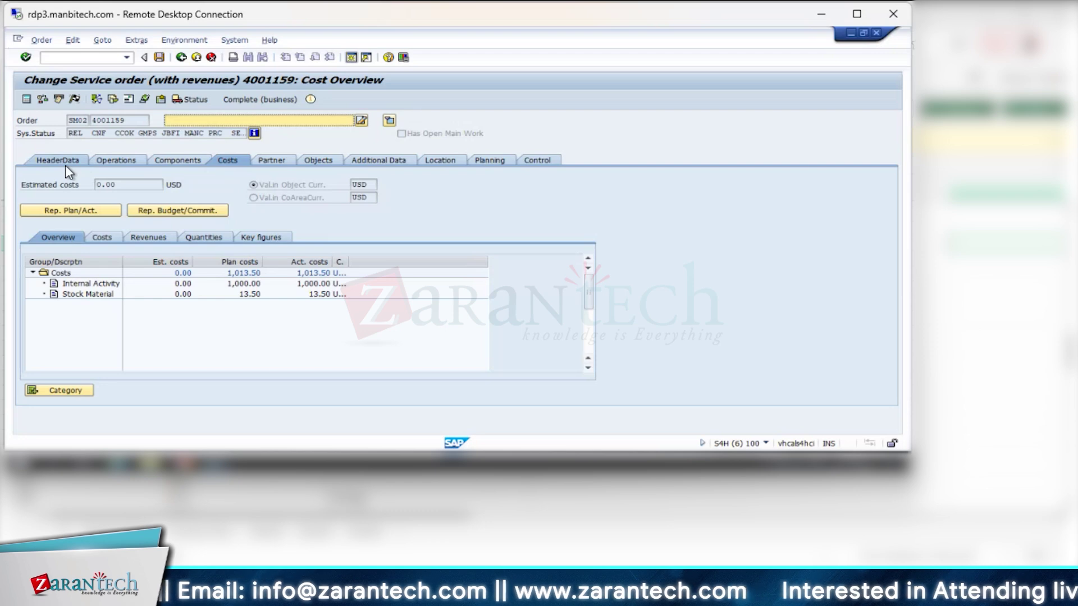
pyautogui.click(74, 99)
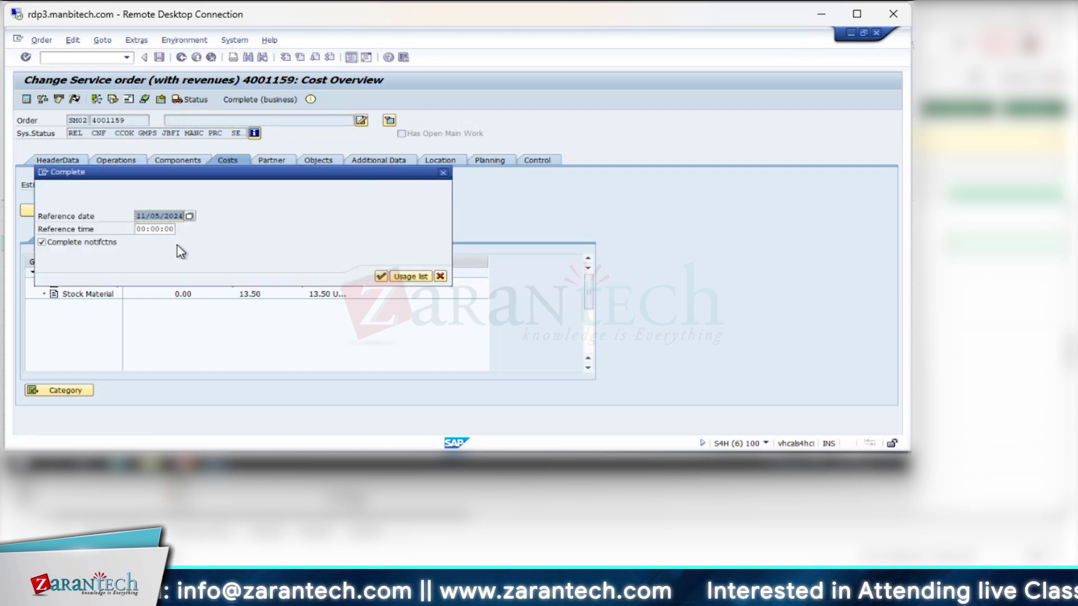
pyautogui.click(382, 276)
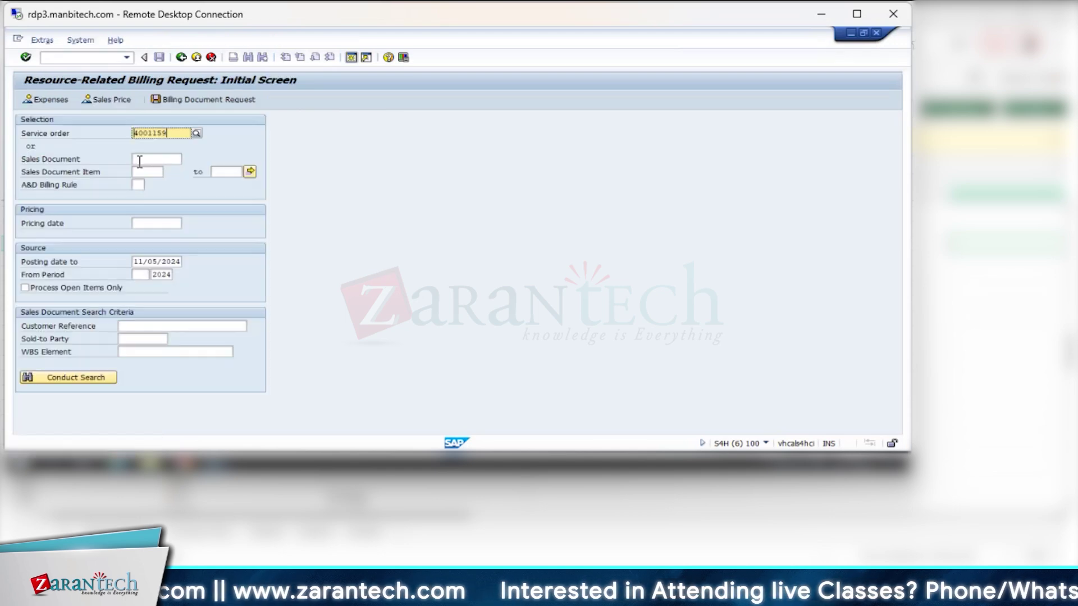
# - Create the resource-related billing request from the service order's Repair Service and Pump Service expenses
pyautogui.press('F8')
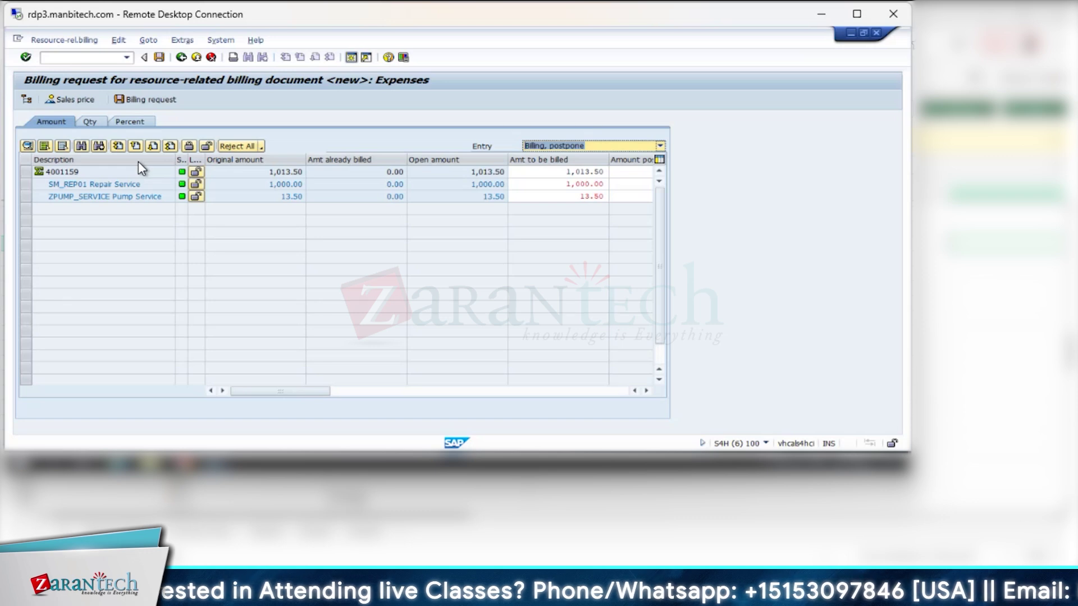
pyautogui.click(142, 100)
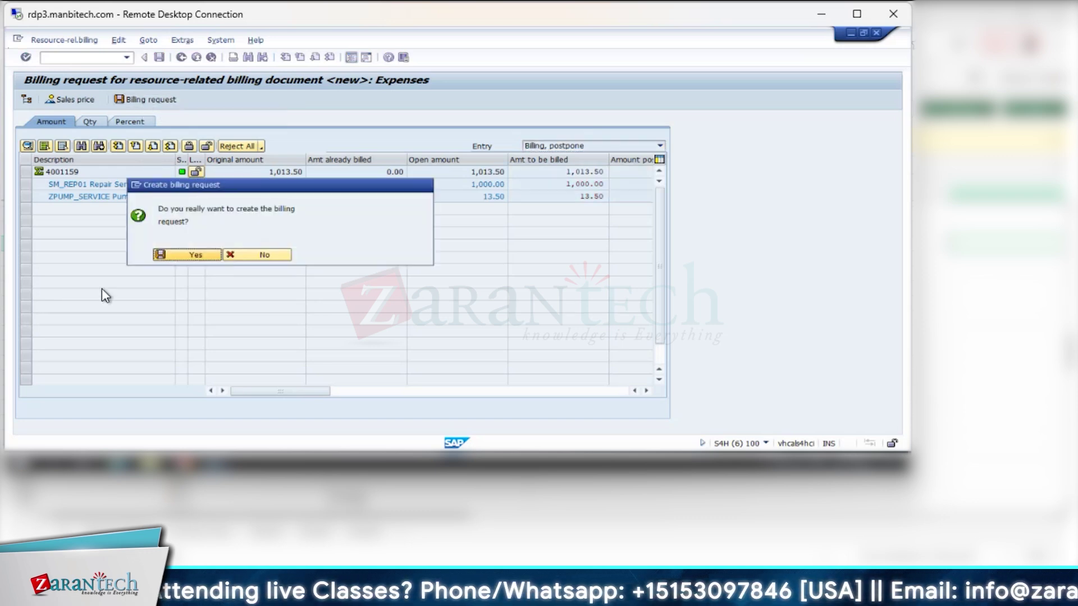
pyautogui.click(190, 256)
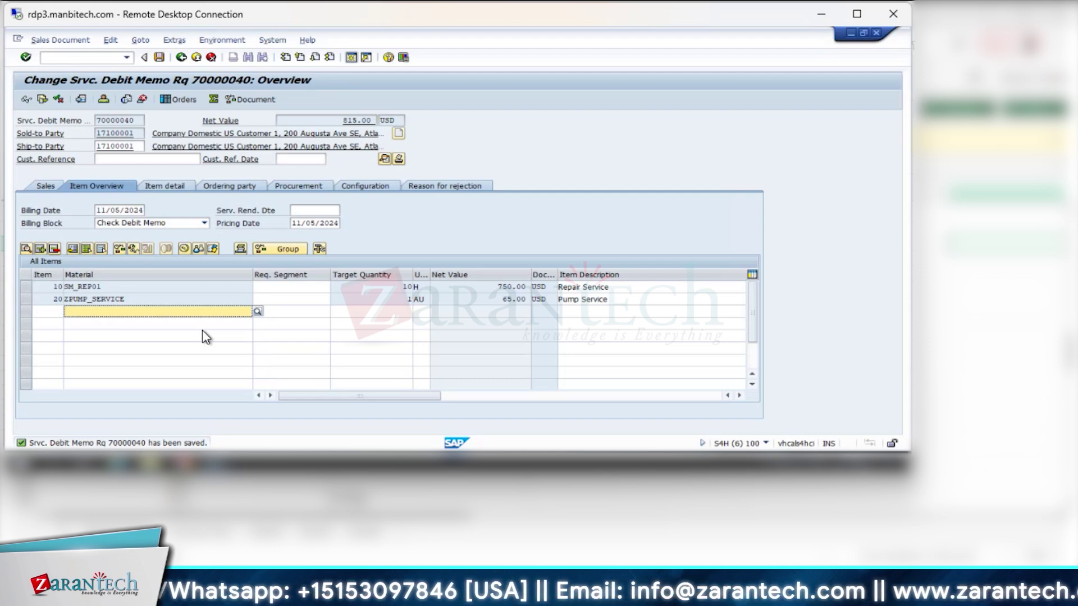
# - Open the DIP profile configuration in a new session, accepting display of the locked data
pyautogui.click(351, 57)
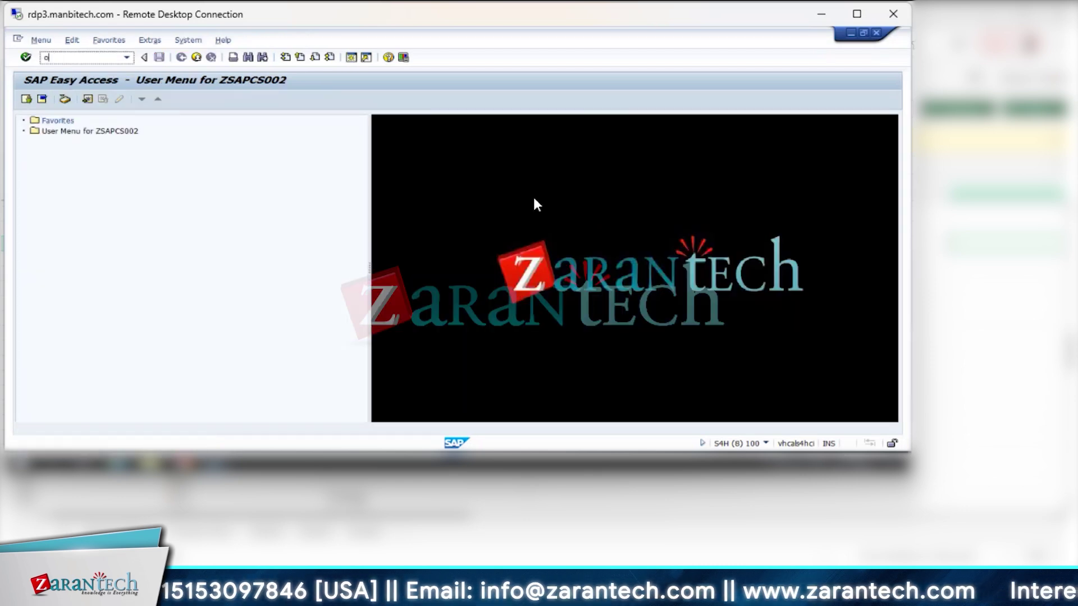
pyautogui.press('Return')
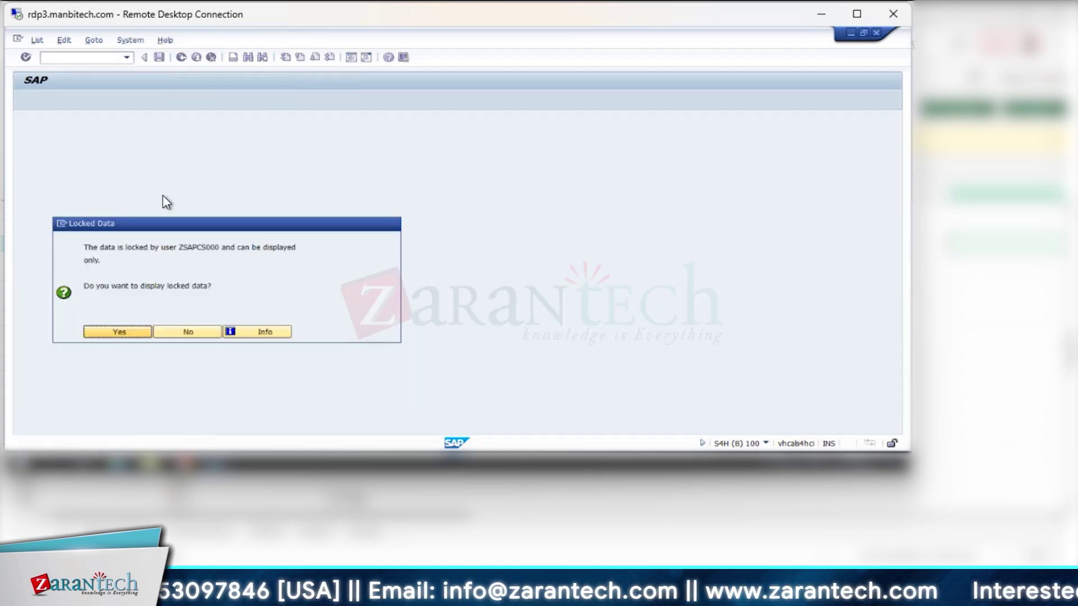
pyautogui.click(130, 332)
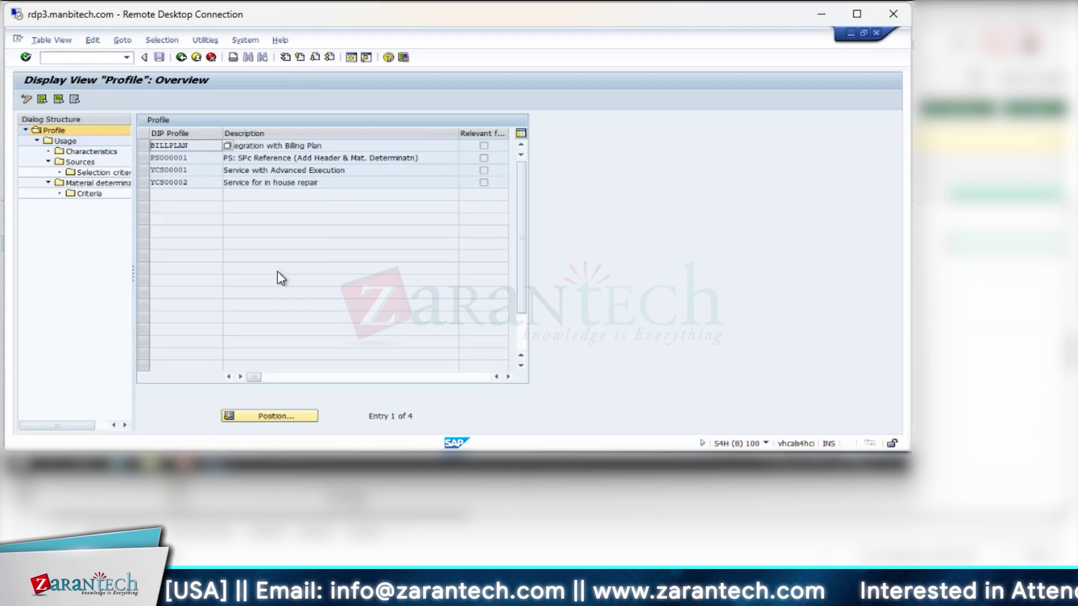
# - Review the items of the service debit memo request in its session and return to the DIP profile overview
pyautogui.click(217, 463)
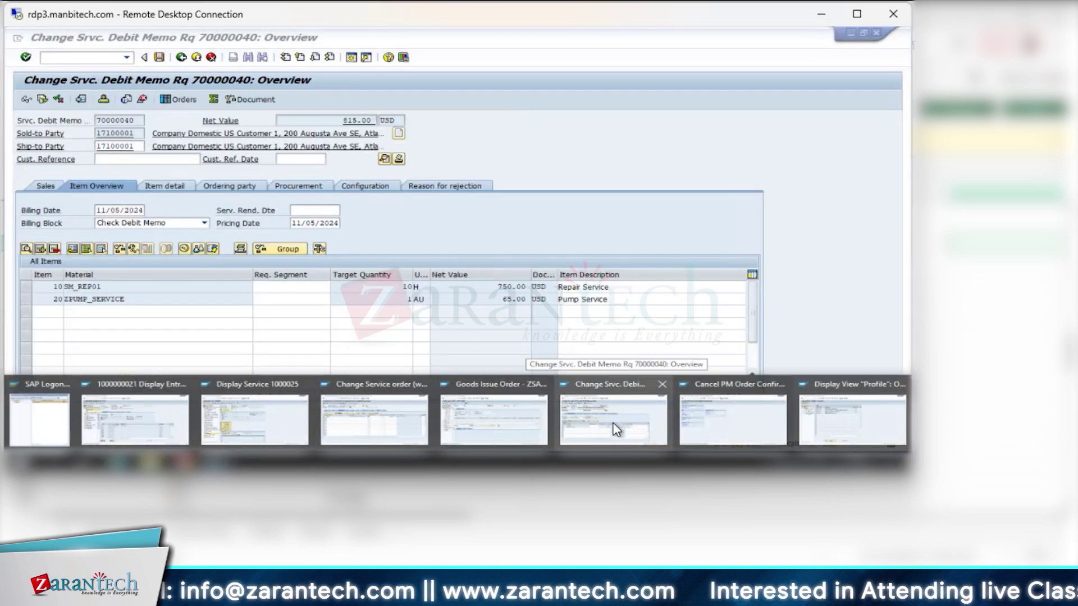
pyautogui.click(617, 429)
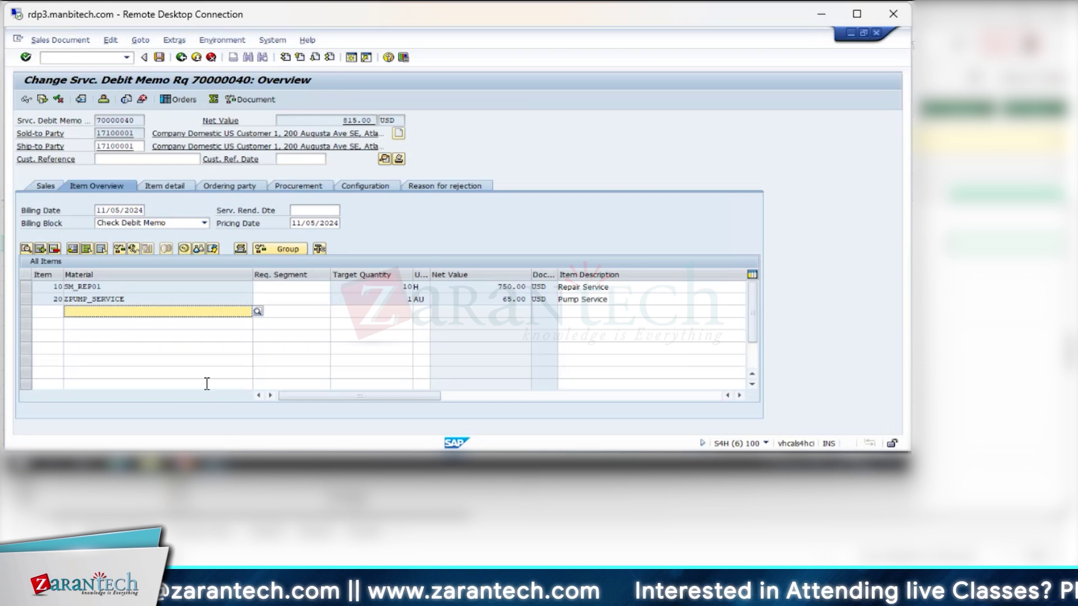
pyautogui.click(217, 464)
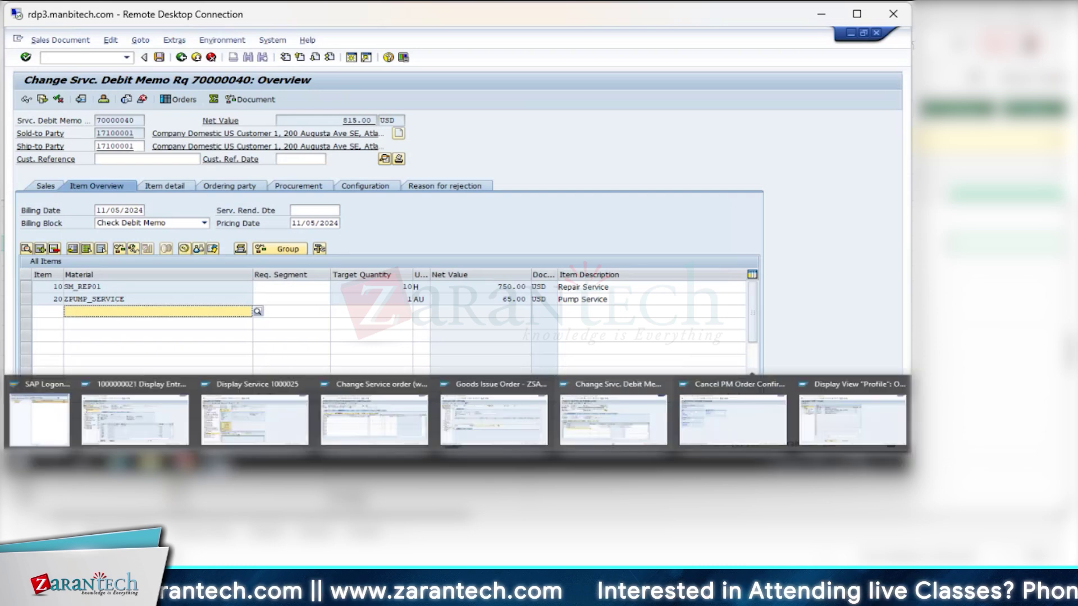
pyautogui.click(816, 437)
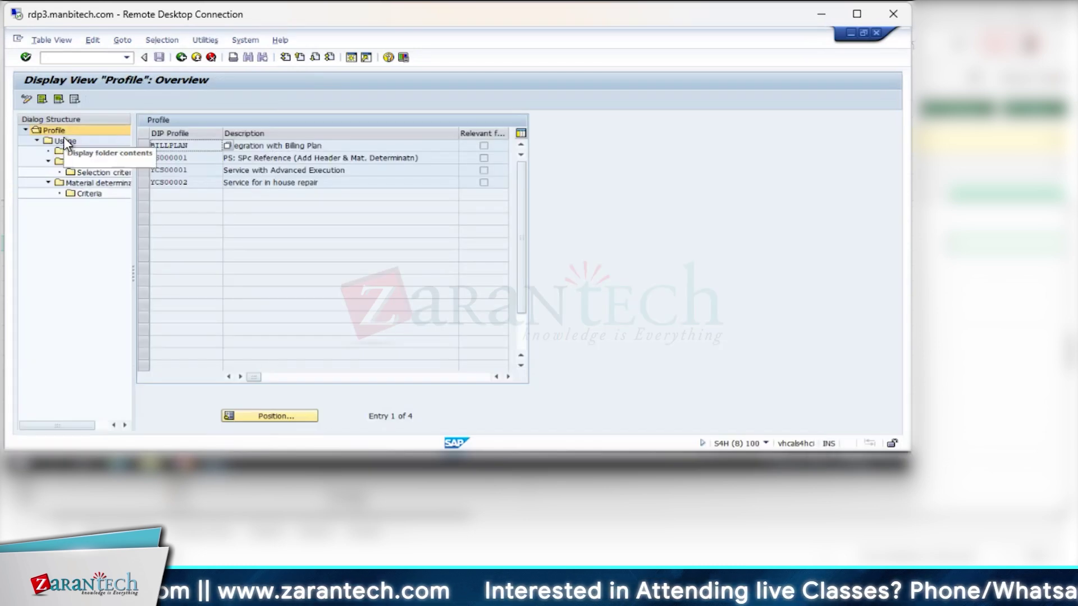
# - Open the source selection criteria for the Billing and results analysis usage of DIP profile YCS00001
pyautogui.click(144, 170)
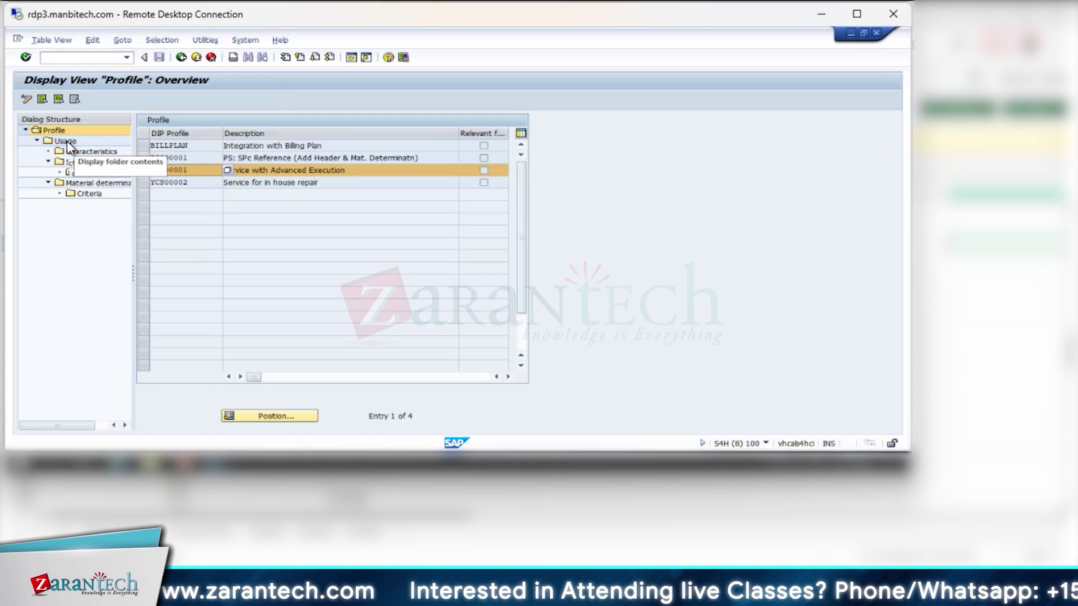
pyautogui.doubleClick(67, 140)
pyautogui.click(140, 171)
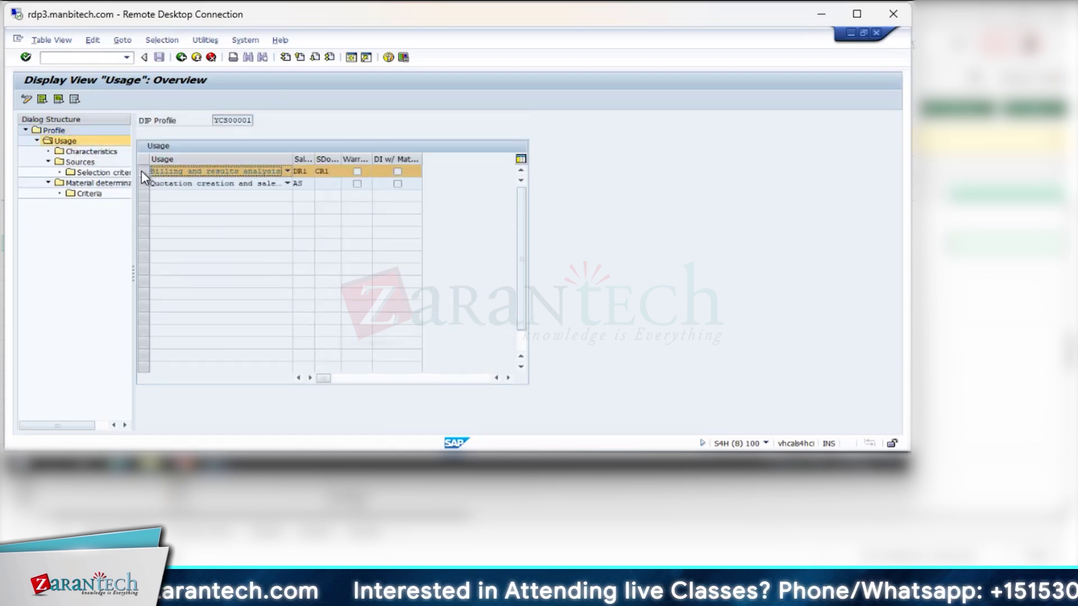
pyautogui.doubleClick(81, 162)
pyautogui.doubleClick(113, 173)
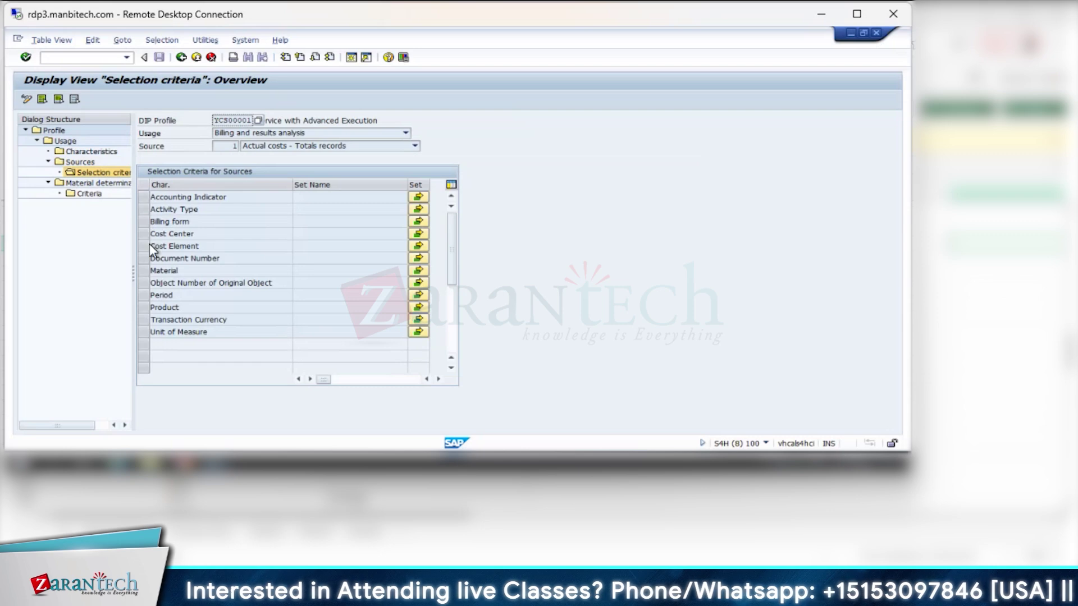
# - Examine the Activity Type and Cost Center criteria for material SM_REP01 in the profile's material determination
pyautogui.doubleClick(140, 182)
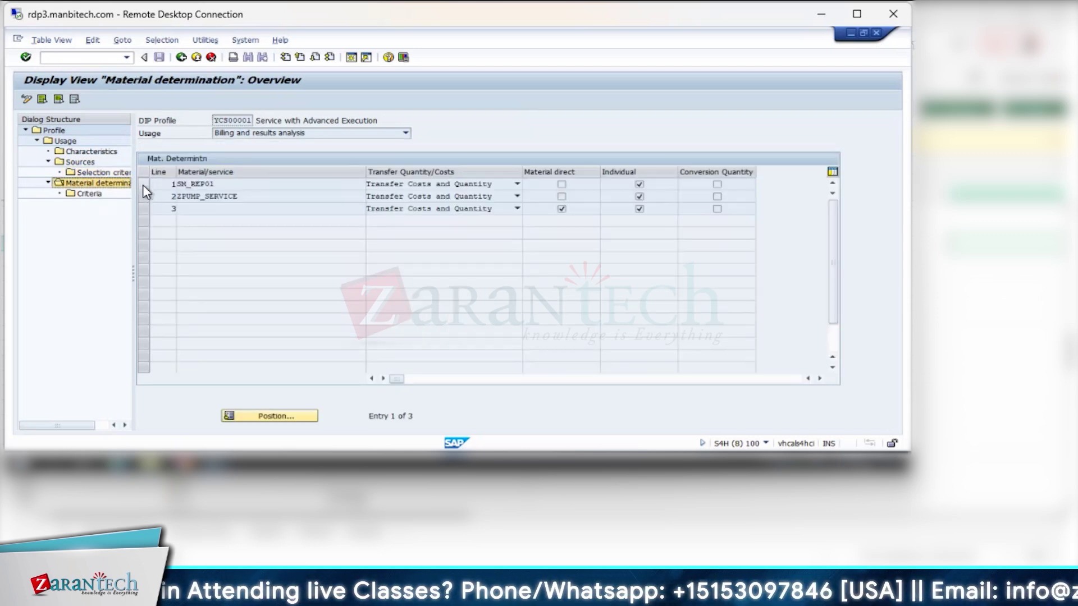
pyautogui.click(142, 184)
pyautogui.doubleClick(96, 193)
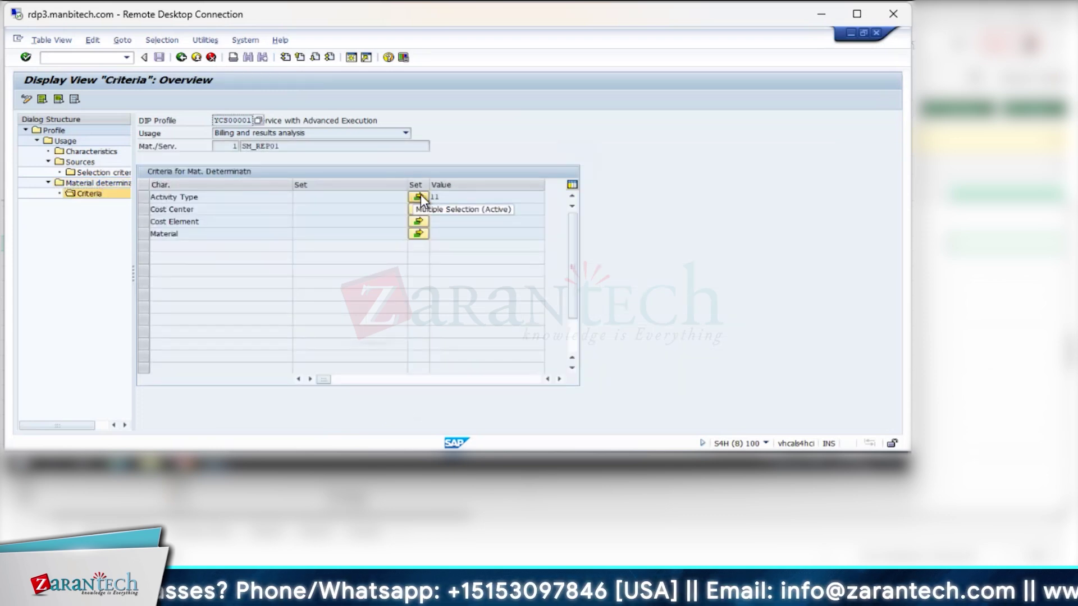
pyautogui.click(147, 197)
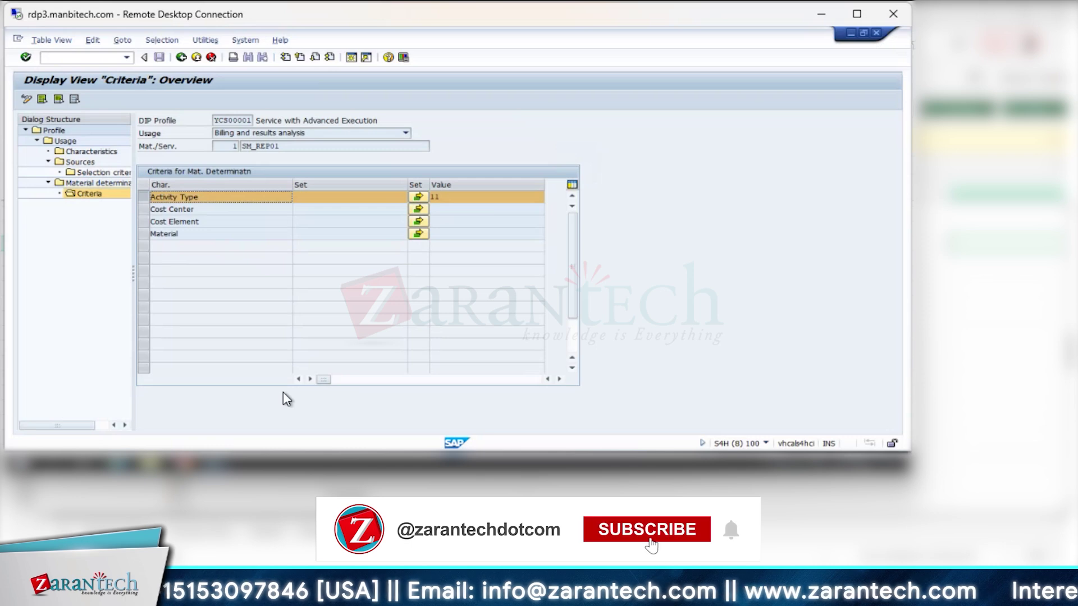
pyautogui.moveTo(218, 464)
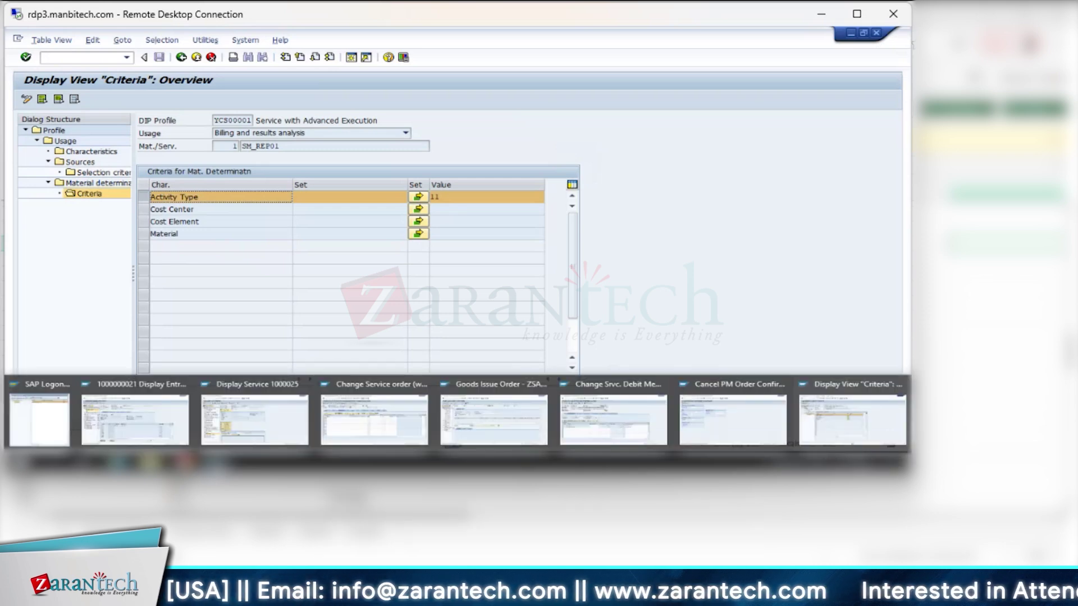
pyautogui.click(158, 209)
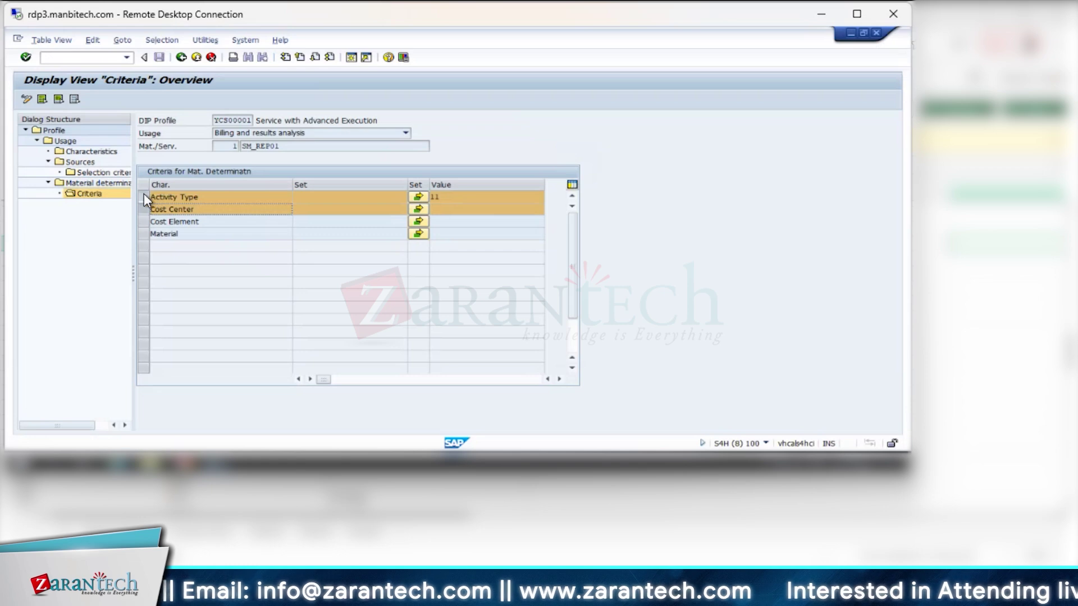
pyautogui.click(144, 196)
pyautogui.click(147, 207)
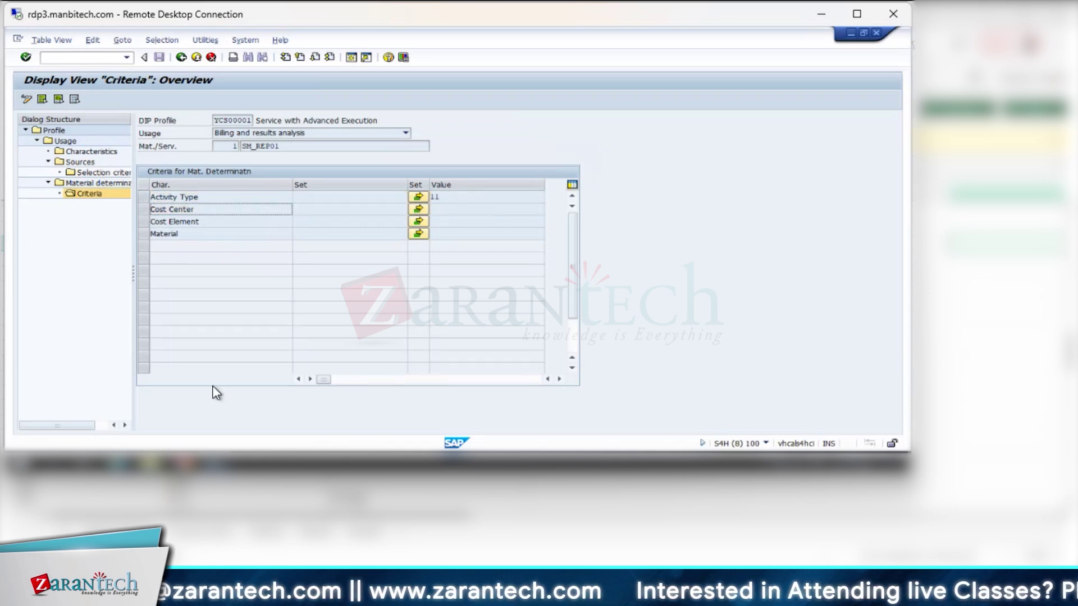
# - Switch to the service debit memo request and examine the SM_REP01 item data and the order type in the header data
pyautogui.moveTo(214, 465)
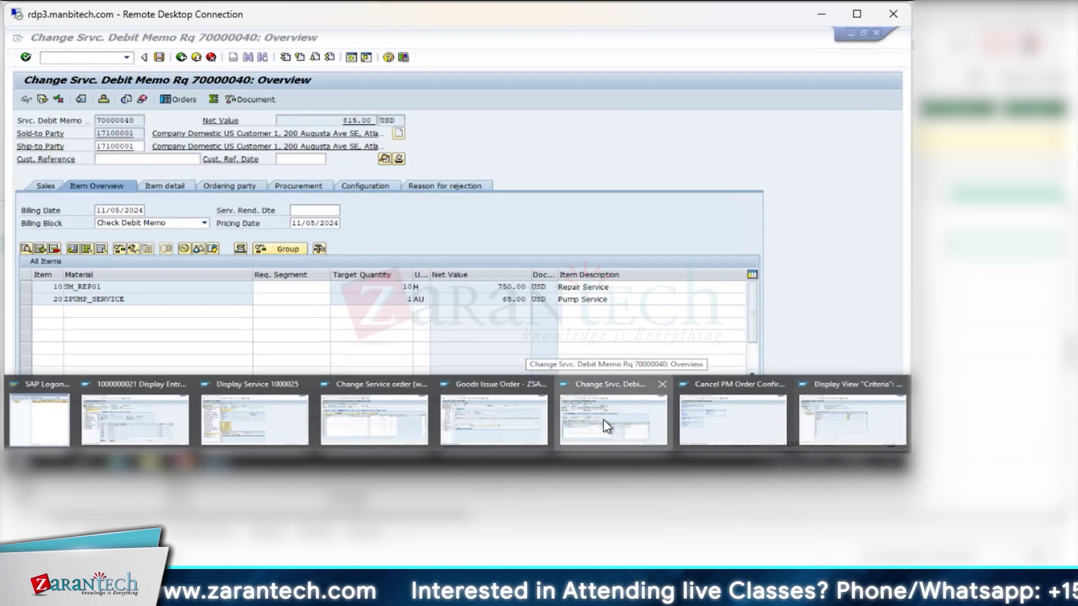
pyautogui.click(606, 427)
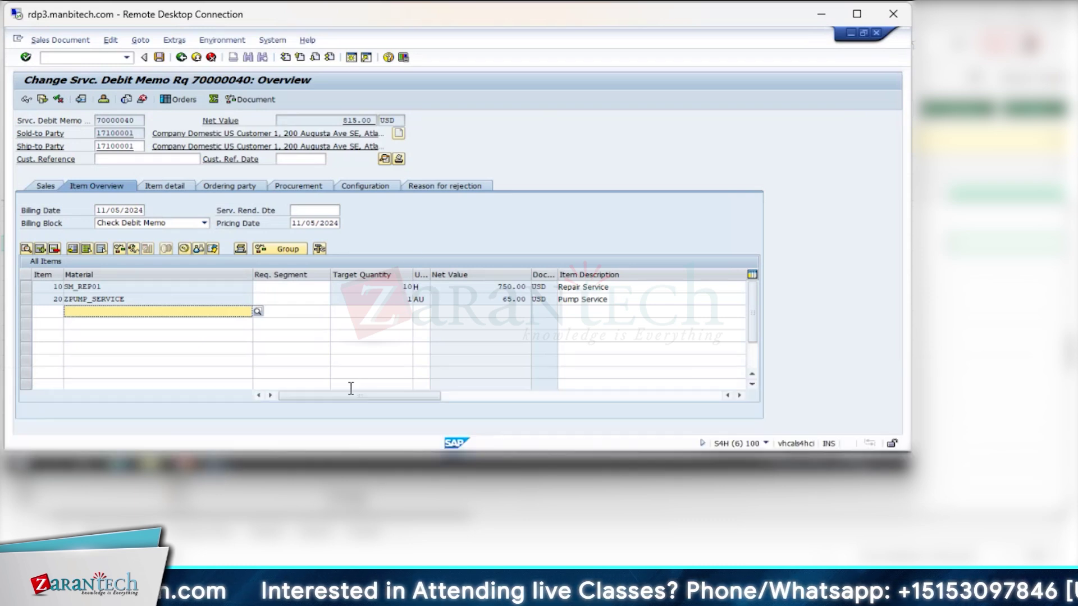
pyautogui.click(26, 287)
pyautogui.click(46, 186)
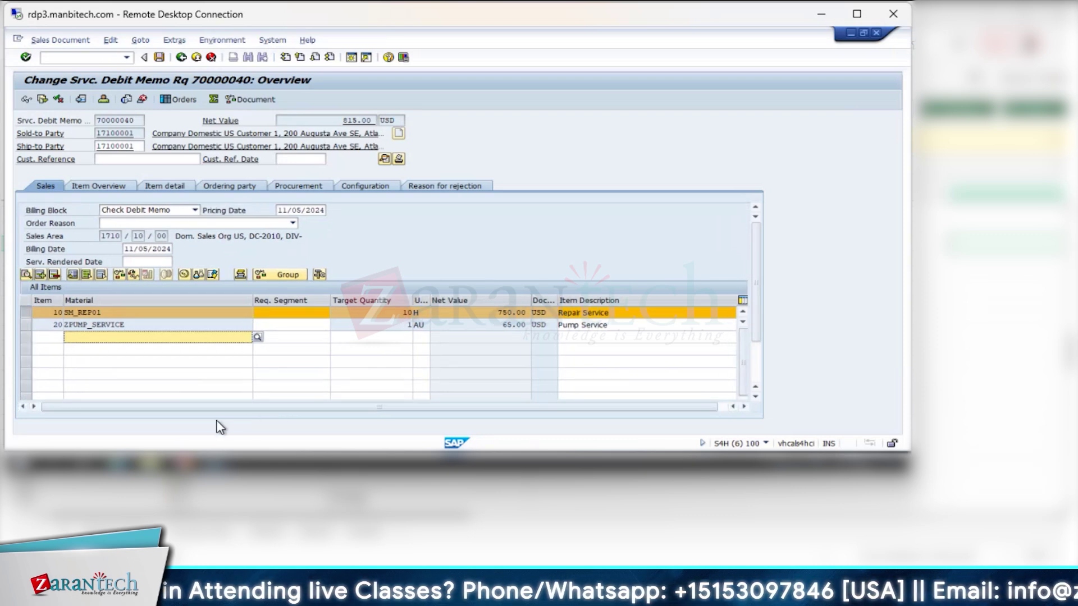
pyautogui.click(106, 182)
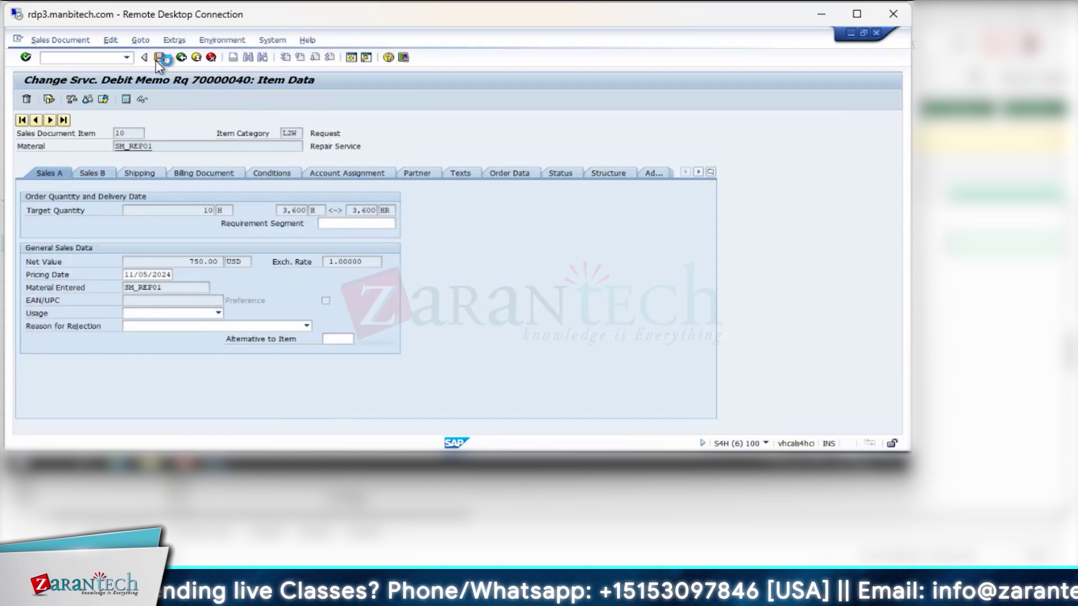
pyautogui.click(182, 57)
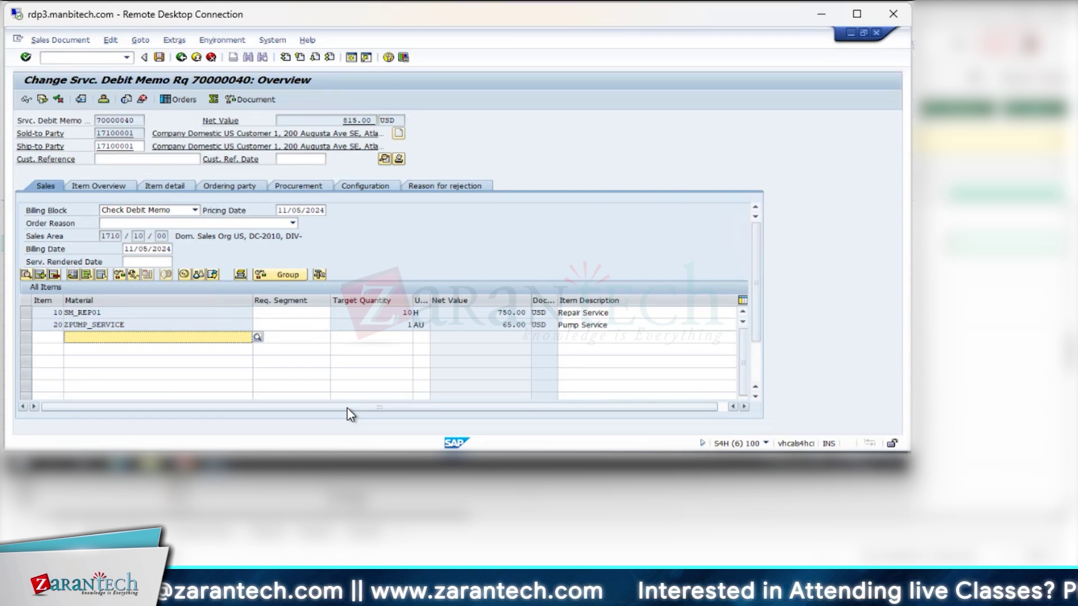
pyautogui.click(388, 158)
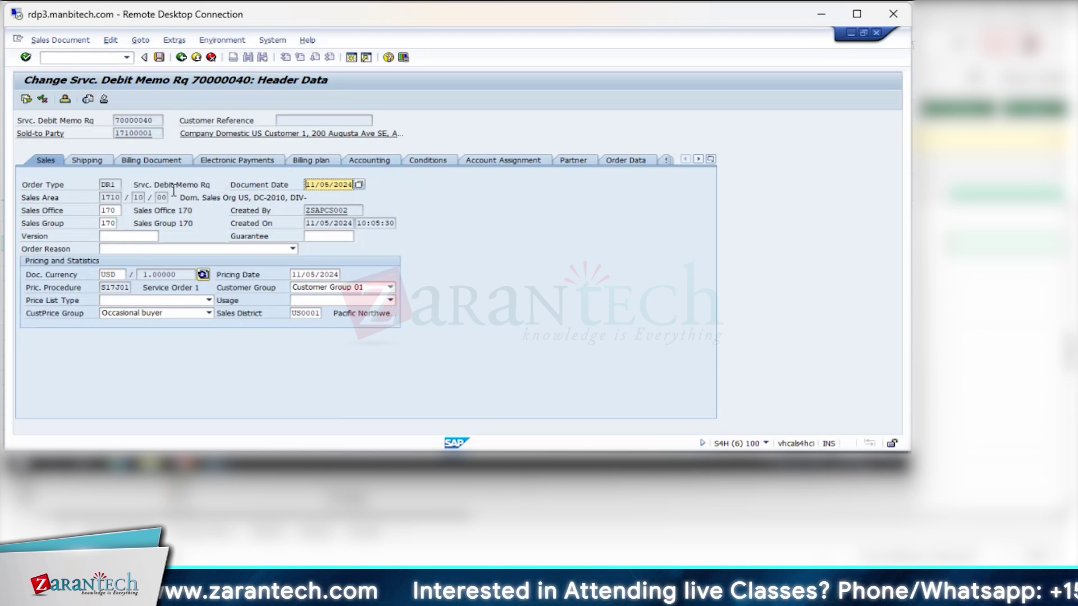
pyautogui.moveTo(158, 187); pyautogui.dragTo(212, 186)
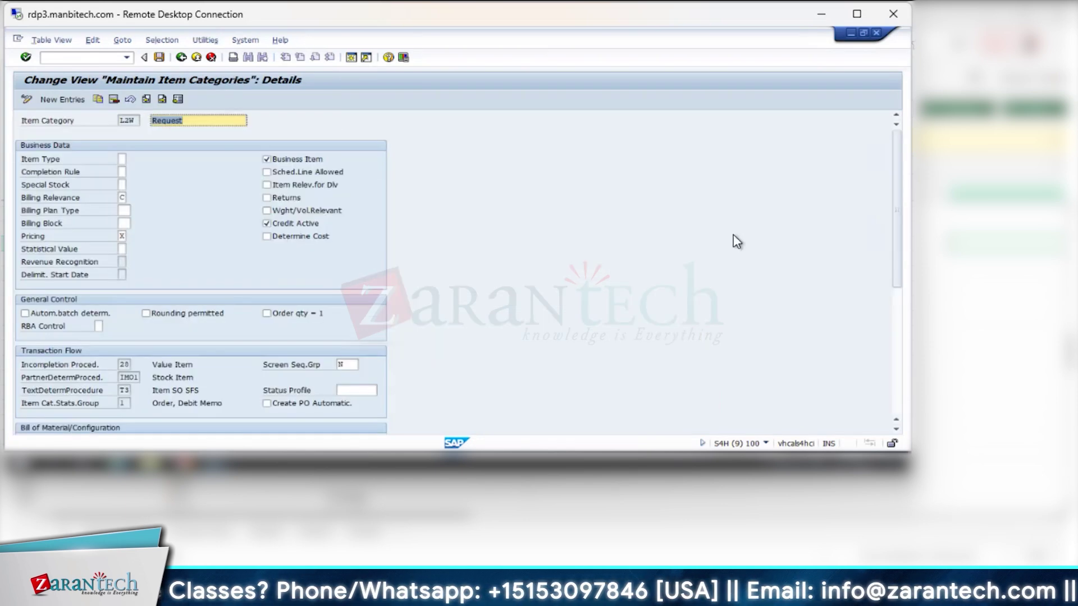
# - Examine the available DIP profile values and the DIP profile field help in the details of item category L2W
pyautogui.scroll(-5, 880, 375)
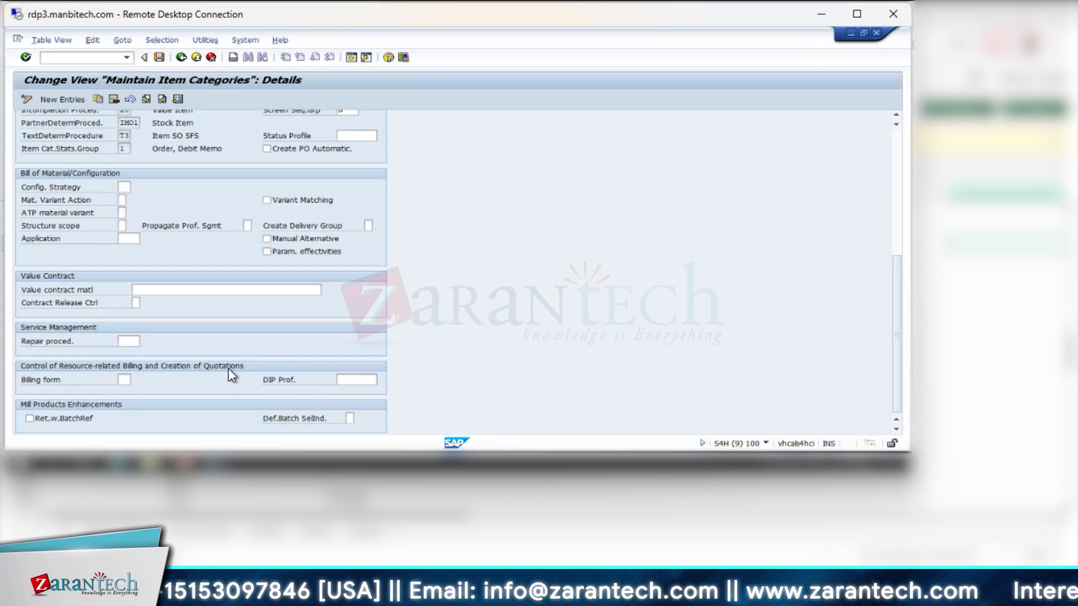
pyautogui.click(375, 380)
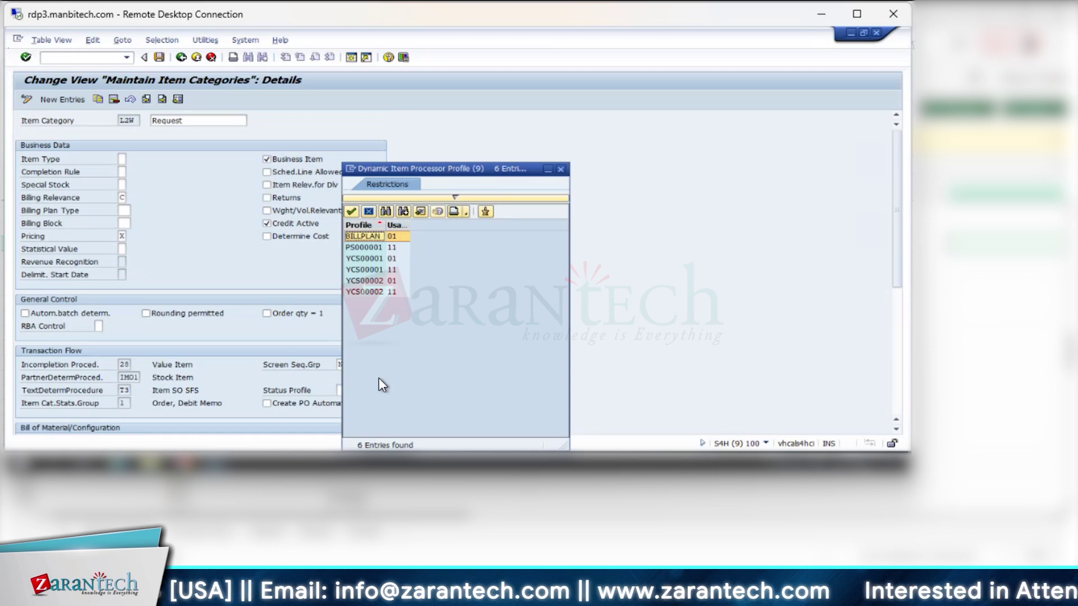
pyautogui.moveTo(495, 171); pyautogui.dragTo(601, 149)
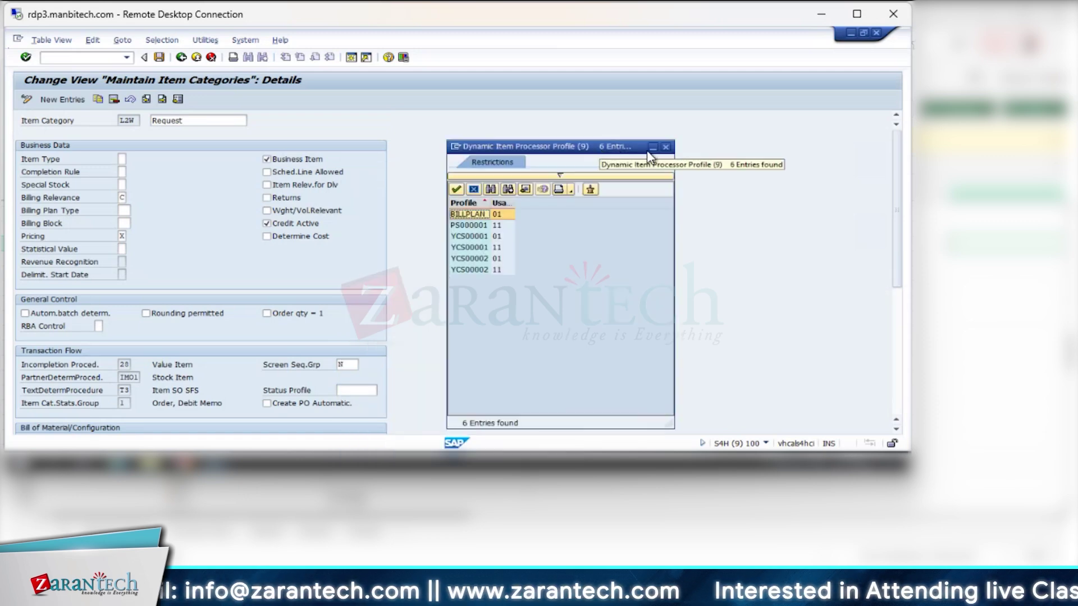
pyautogui.click(665, 147)
pyautogui.press('F1')
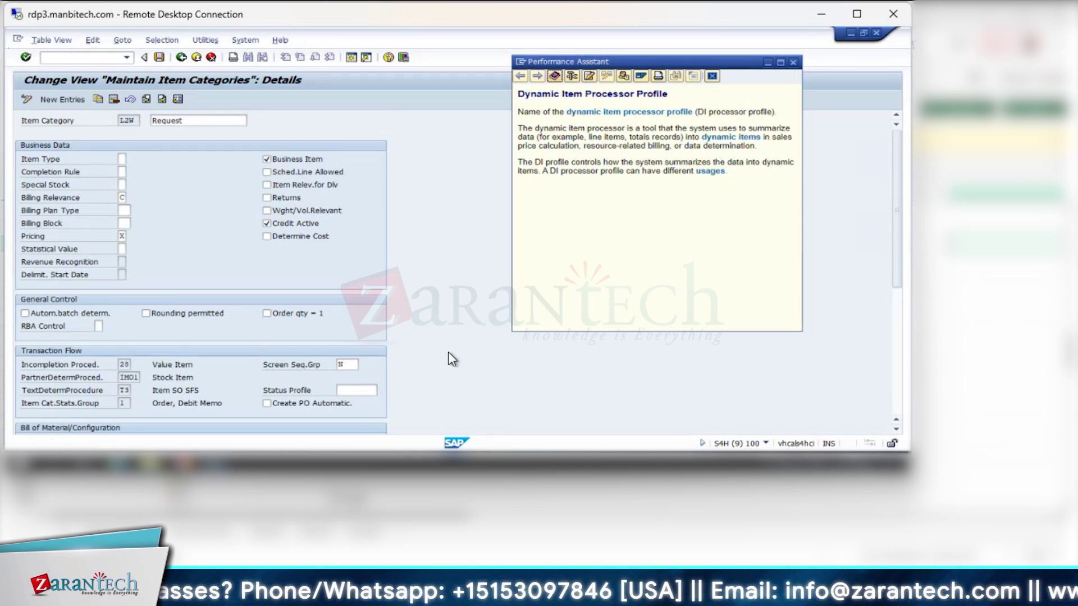
pyautogui.click(793, 63)
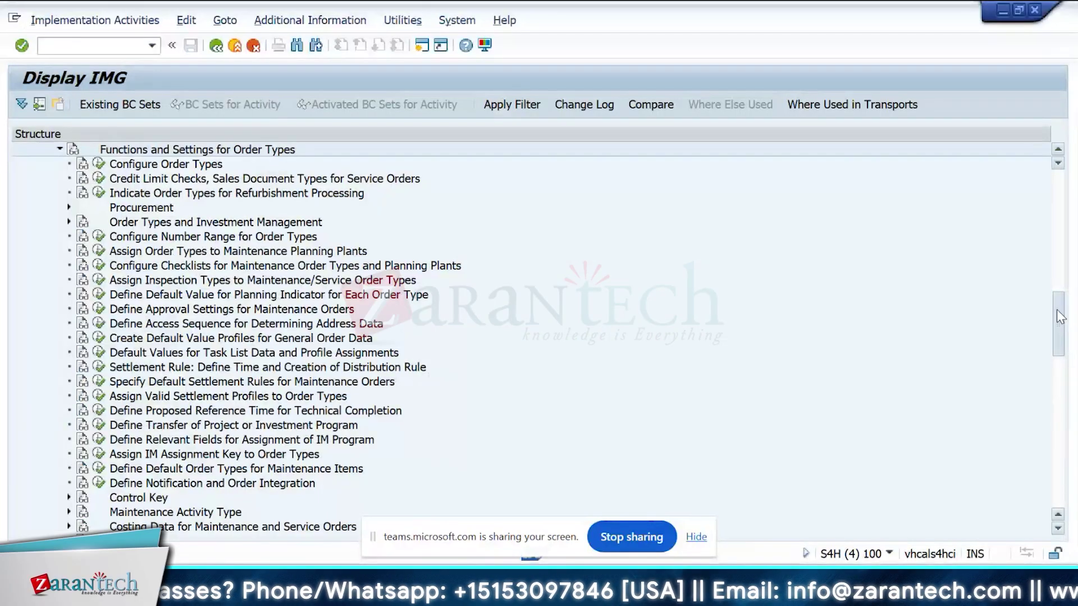
pyautogui.scroll(-1, 1060, 317)
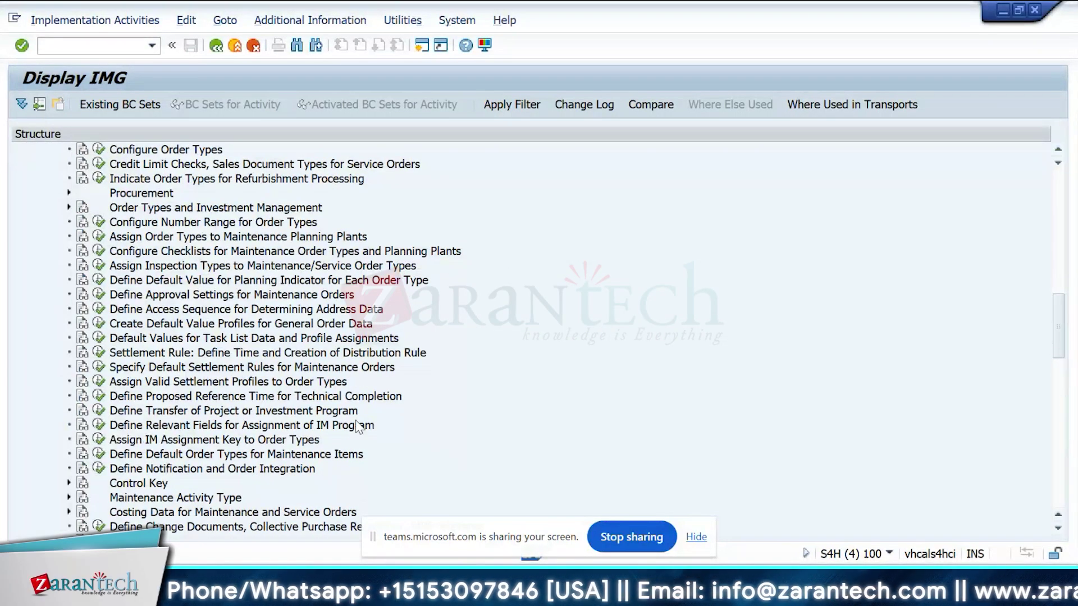
pyautogui.scroll(1, 1061, 315)
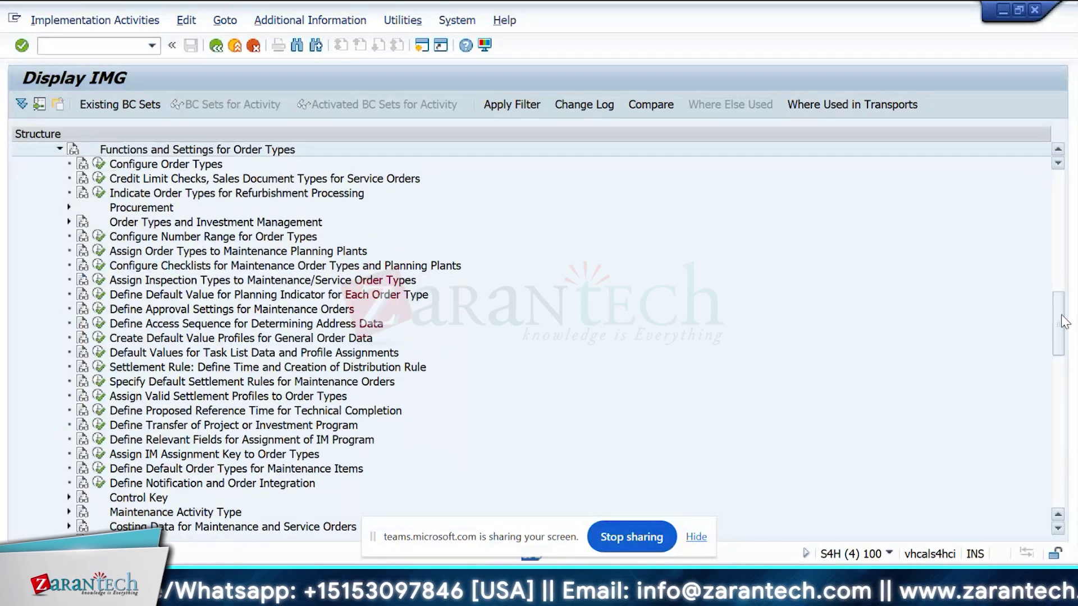
pyautogui.hotkey('alt', 'Tab')
pyautogui.hotkey('alt', 'Tab')
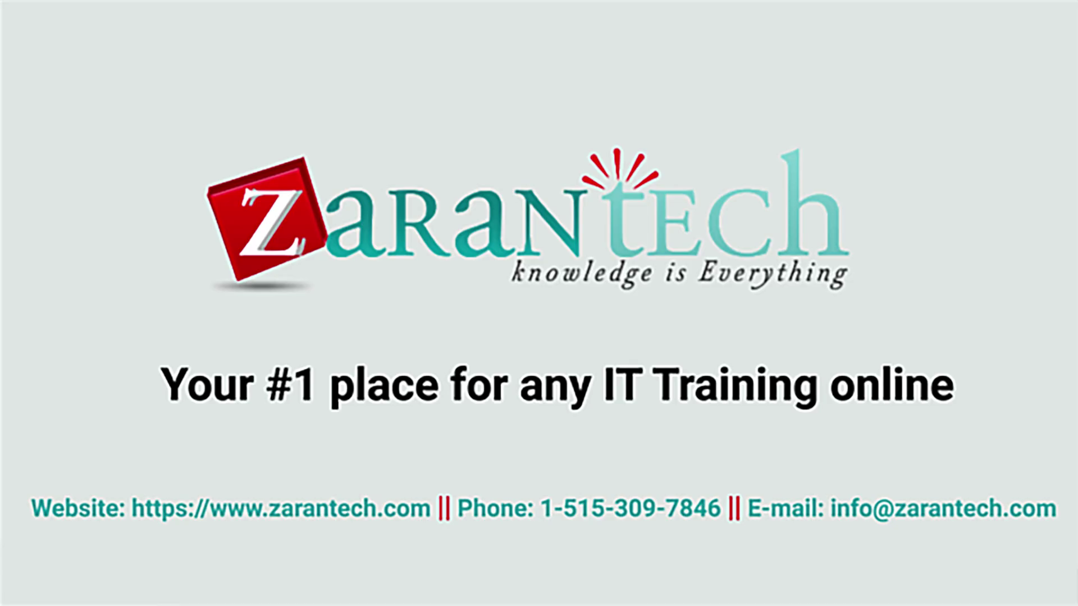
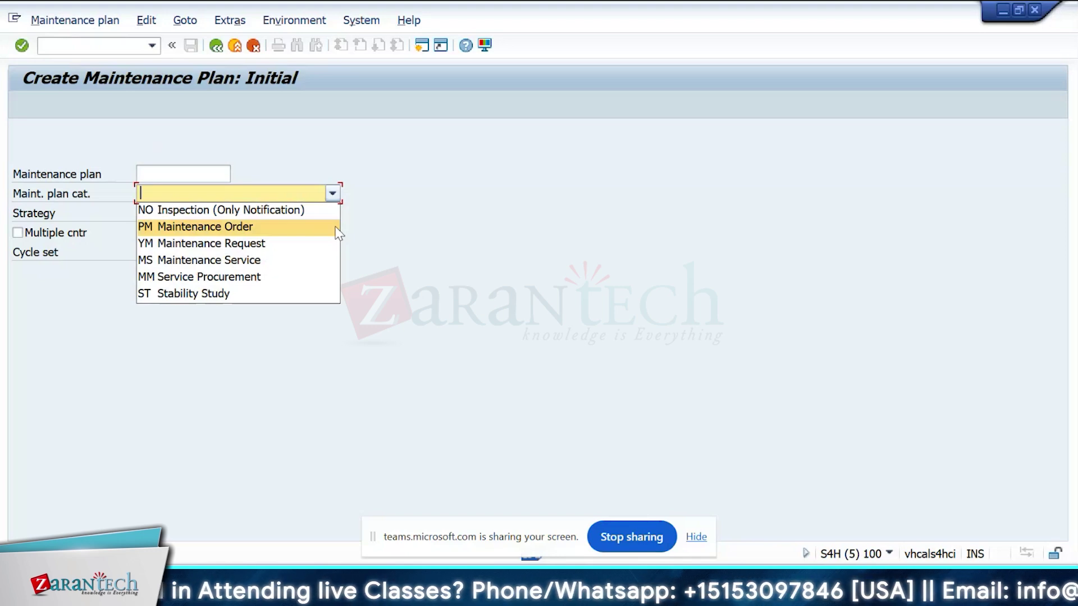
# - Switch to the SAP CS Training workbook and review the preventive maintenance types, with their plan types and cycle set, on Sheet5
pyautogui.hotkey('alt', 'Tab')
pyautogui.moveTo(63, 238); pyautogui.dragTo(496, 333)
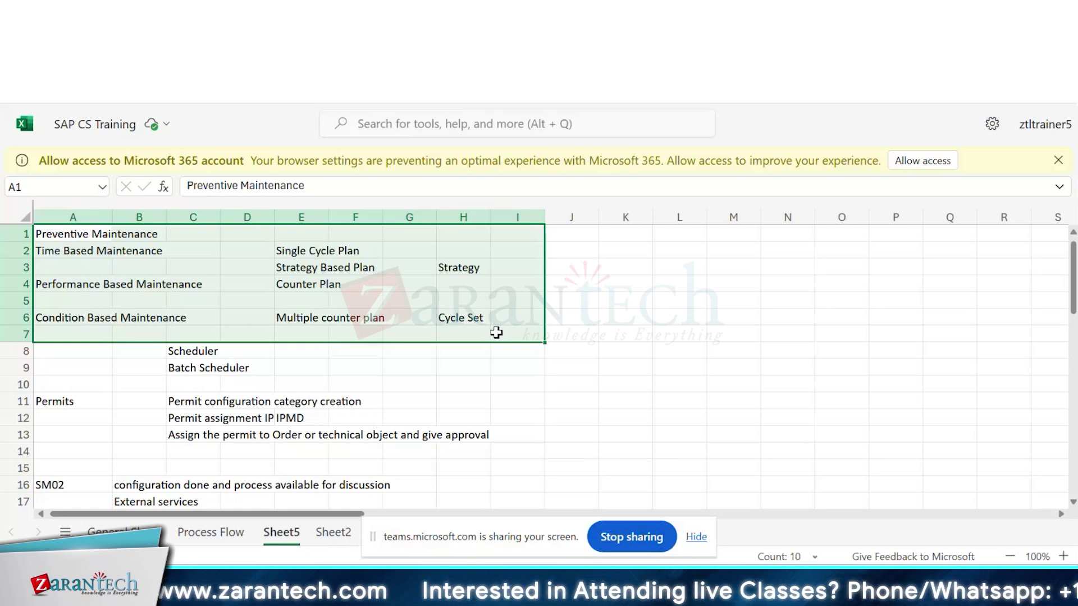
pyautogui.click(466, 318)
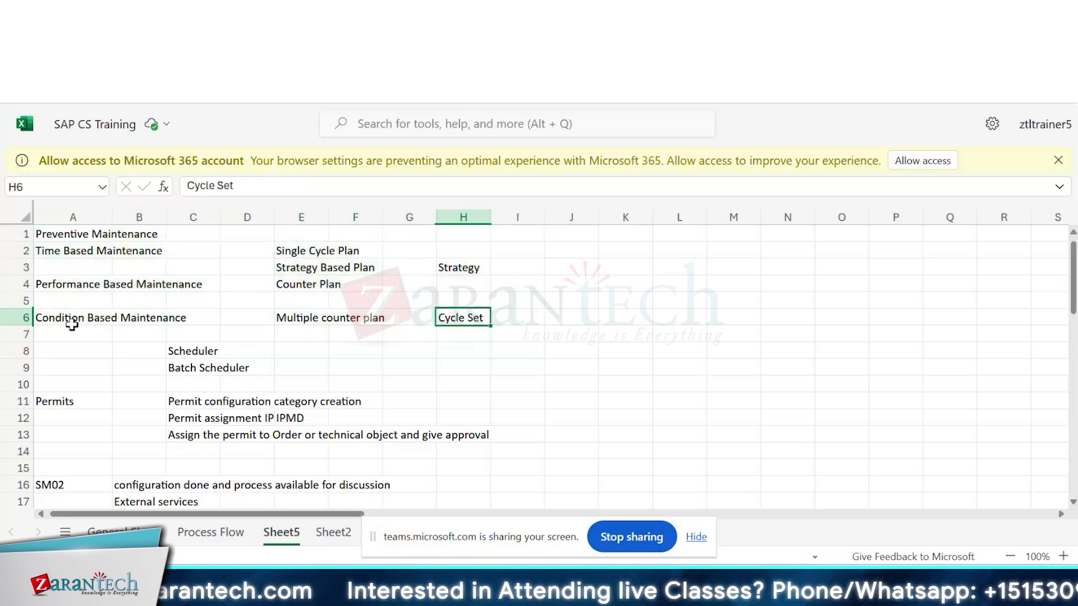
pyautogui.moveTo(72, 324); pyautogui.dragTo(475, 320)
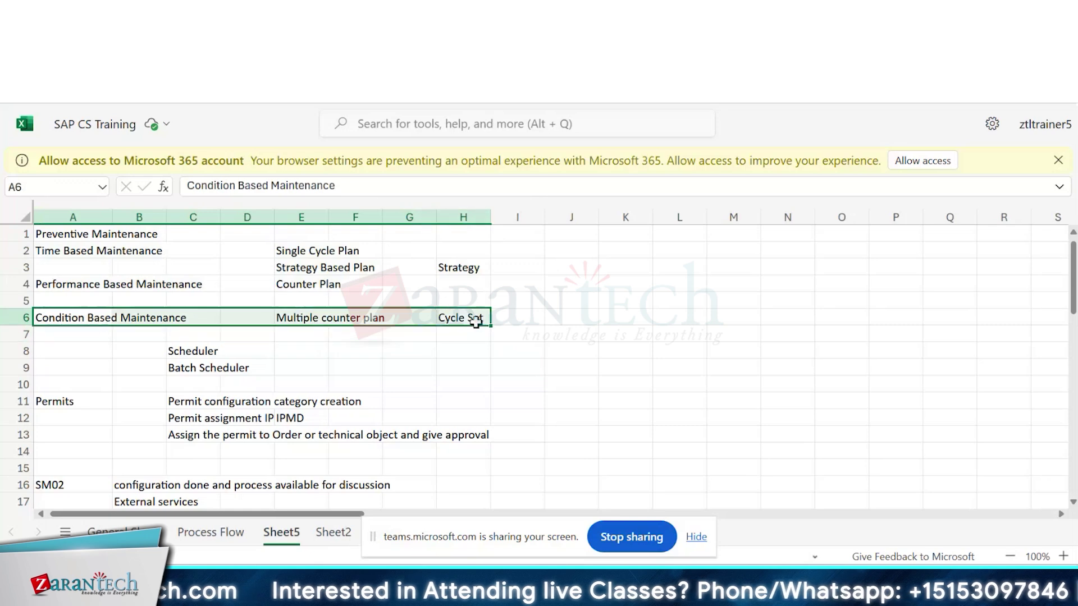
pyautogui.click(475, 320)
pyautogui.moveTo(90, 312)
pyautogui.mouseDown()
pyautogui.moveTo(513, 322)
pyautogui.moveTo(65, 315)
pyautogui.moveTo(349, 360)
pyautogui.moveTo(499, 319)
pyautogui.moveTo(86, 320)
pyautogui.mouseUp()
pyautogui.click(513, 322)
pyautogui.click(498, 318)
pyautogui.click(531, 334)
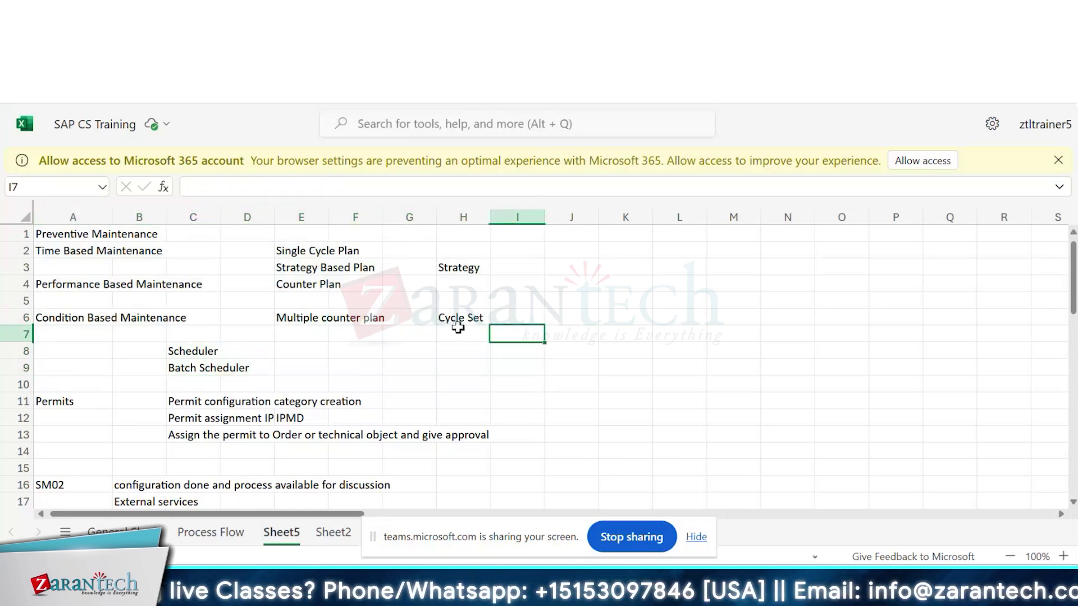
pyautogui.moveTo(156, 310); pyautogui.dragTo(68, 315)
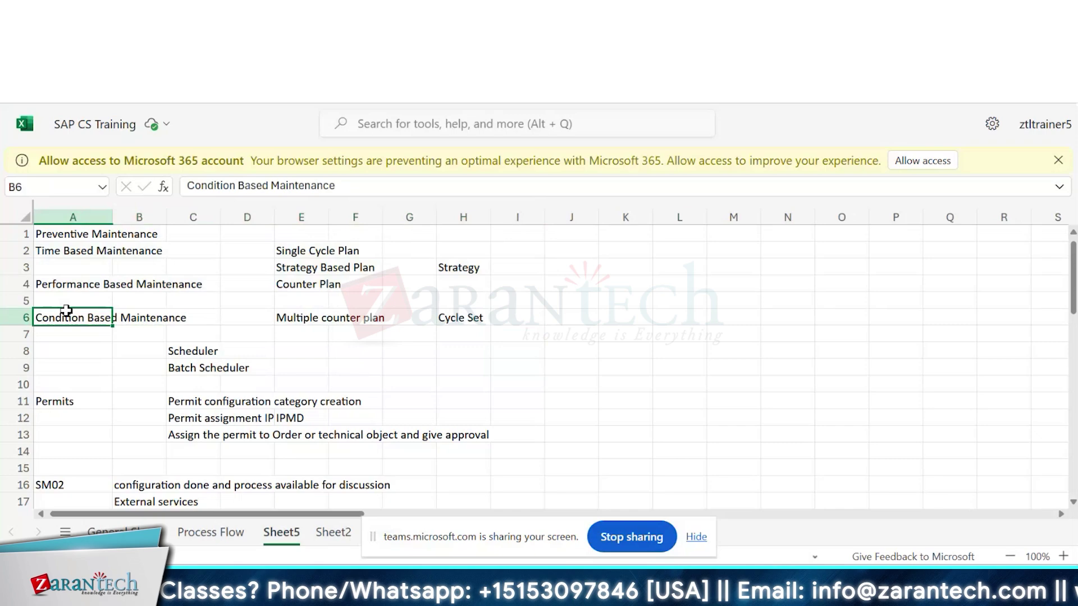
pyautogui.click(471, 365)
pyautogui.hotkey('alt', 'Tab')
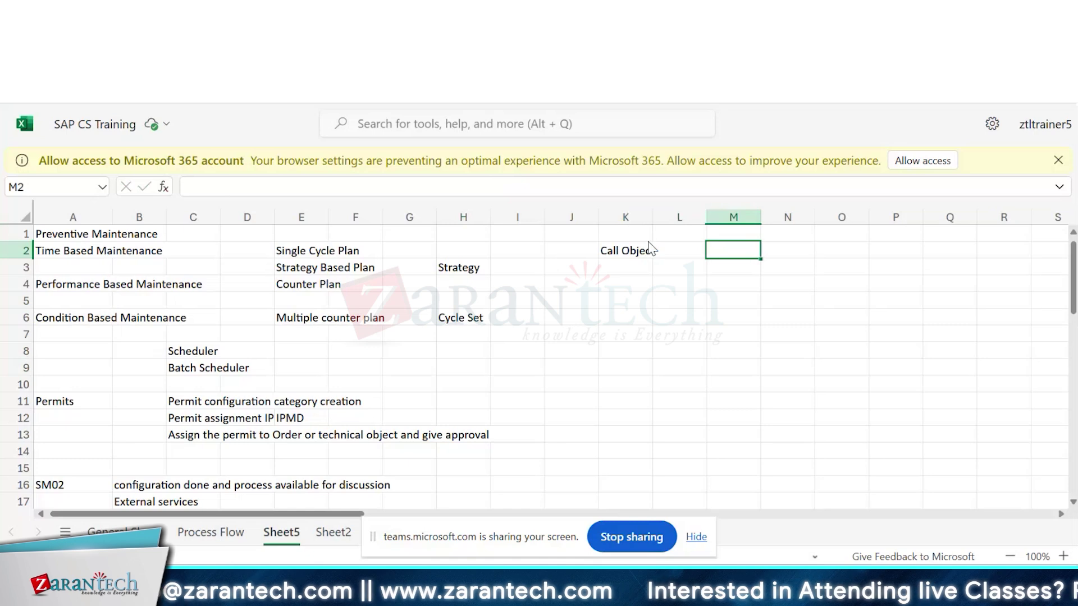
# - Return to the SAP maintenance plan creation and start a single cycle plan with the category Maintenance Service
pyautogui.hotkey('alt', 'Tab')
pyautogui.click(211, 196)
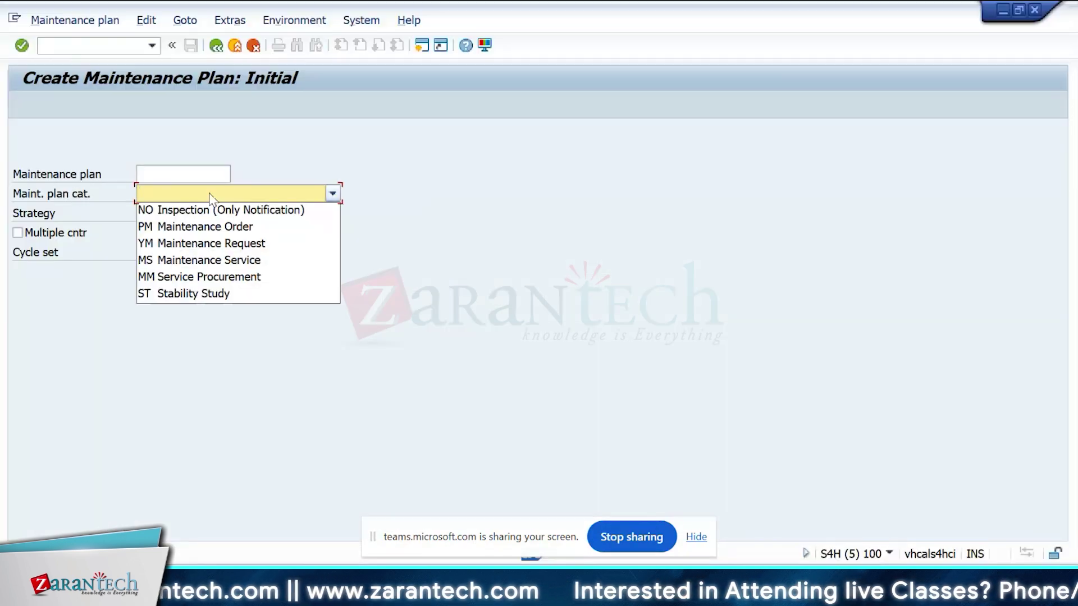
pyautogui.click(500, 163)
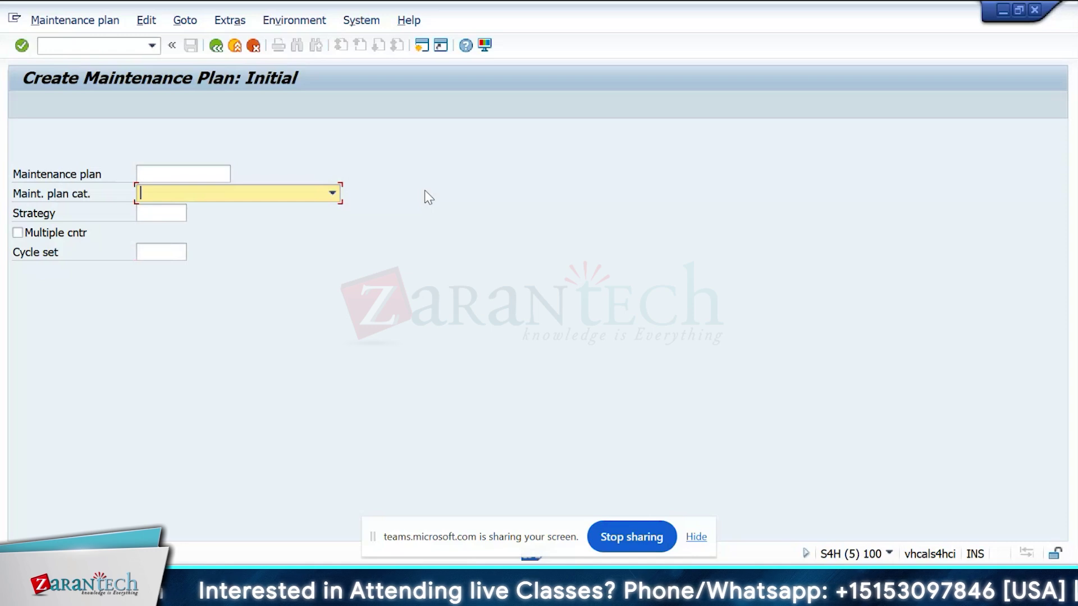
pyautogui.click(313, 196)
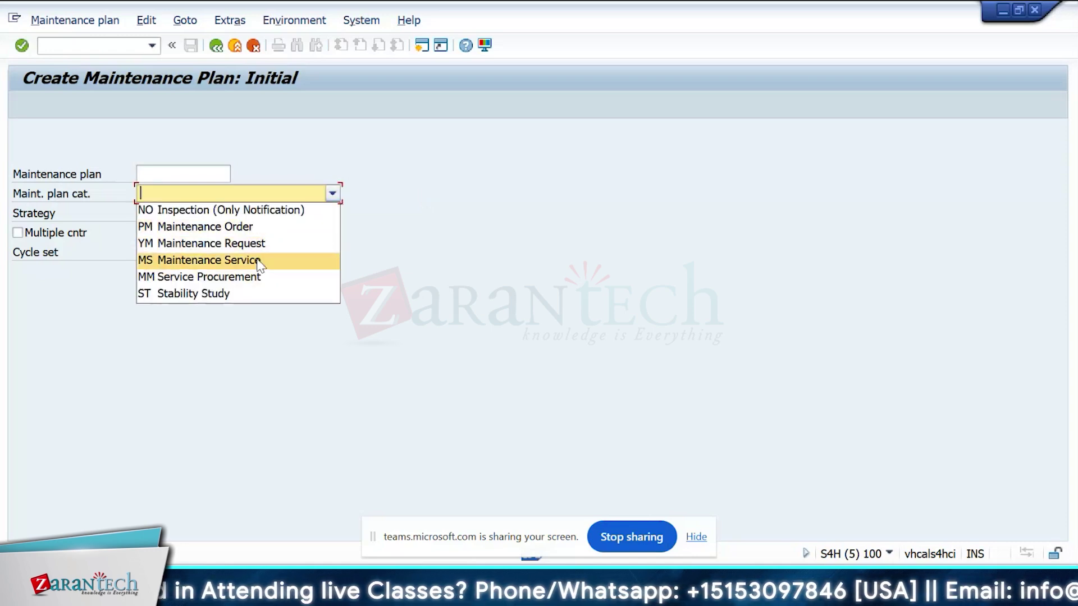
pyautogui.click(260, 261)
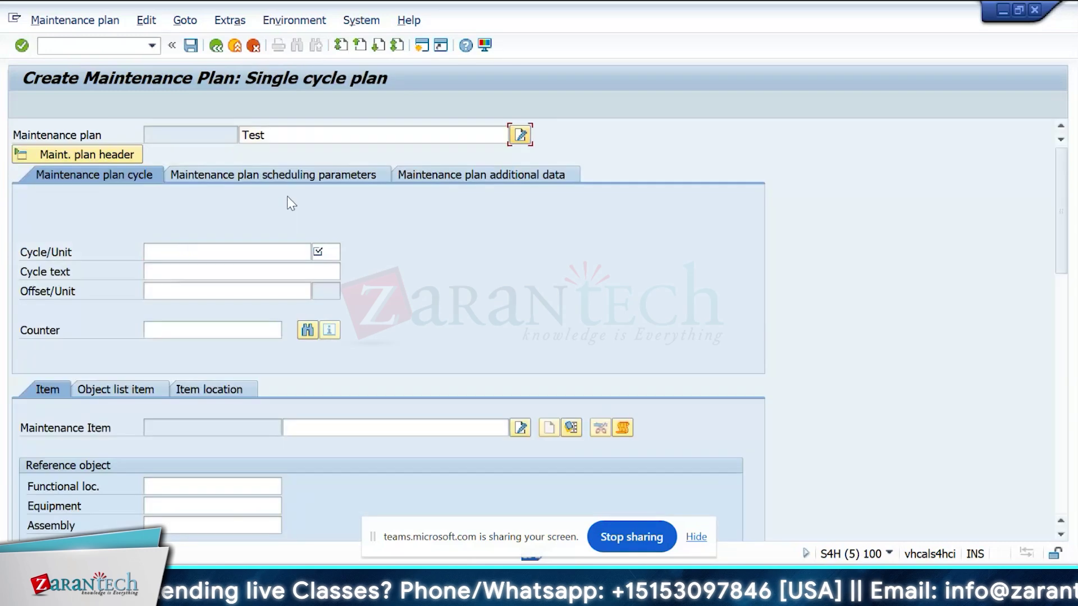
pyautogui.press('Tab')
pyautogui.press('Tab')
pyautogui.press('Tab')
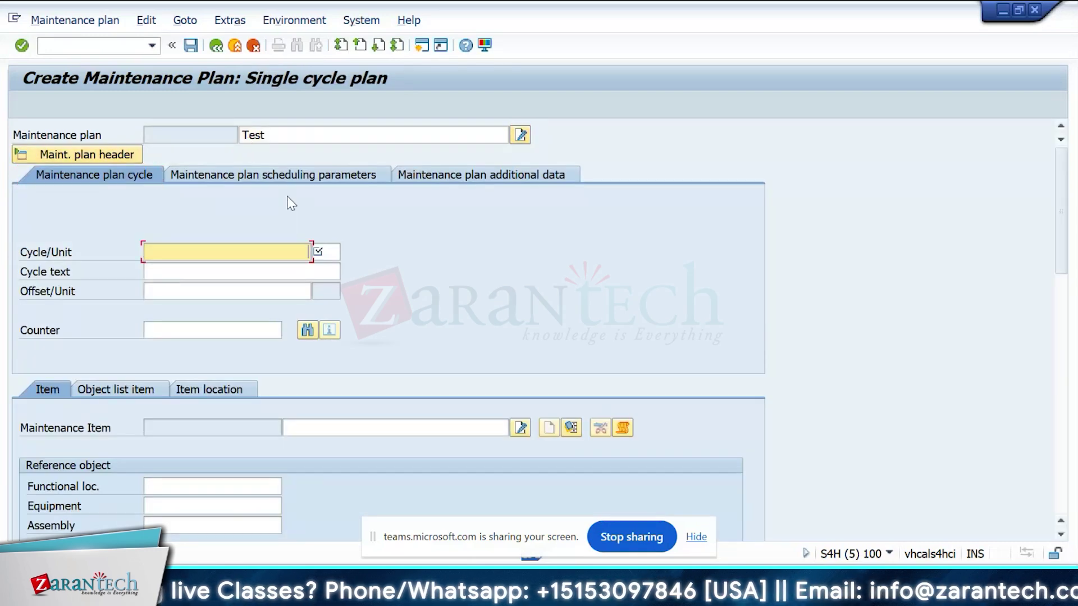
pyautogui.write('1')
pyautogui.press('Tab')
pyautogui.write('MOn')
pyautogui.press('Return')
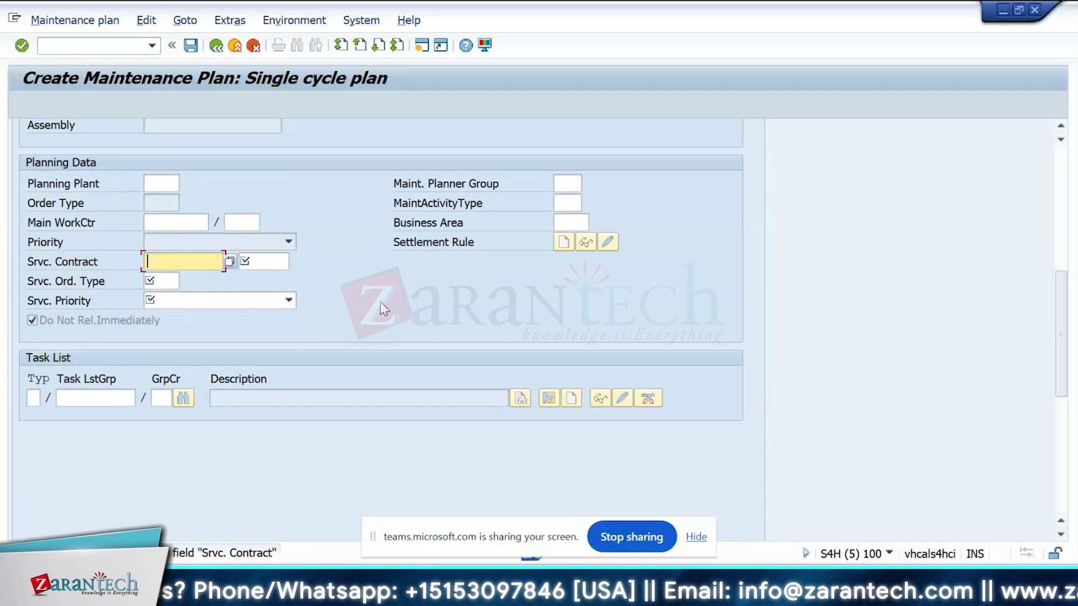
pyautogui.press('F12')
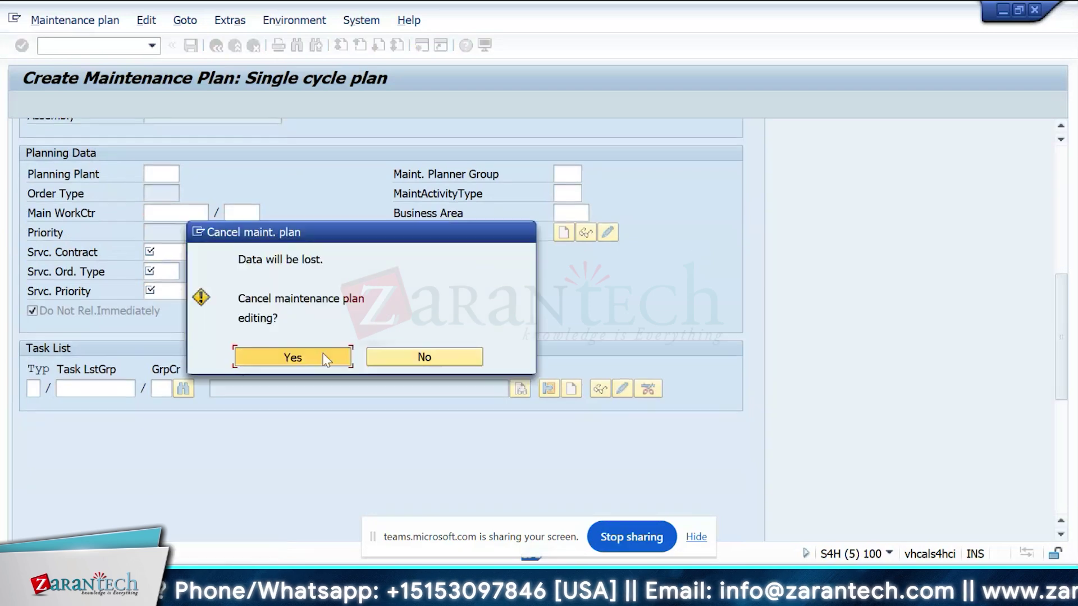
pyautogui.click(326, 360)
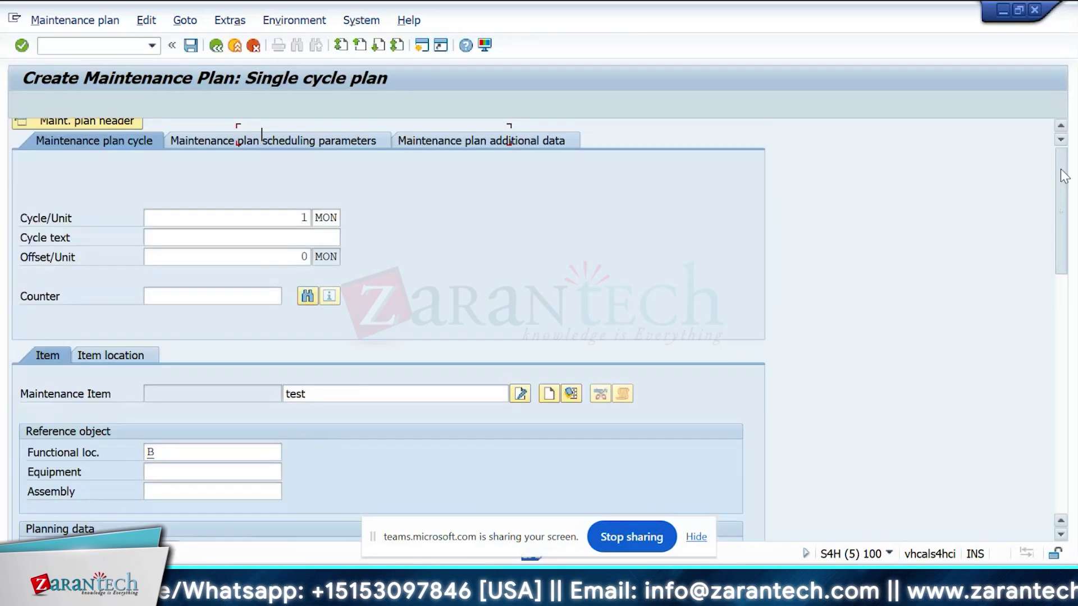
# - Set the maintenance item's main work center to ELECTRI1 in plant 1710
pyautogui.scroll(1, 1066, 174)
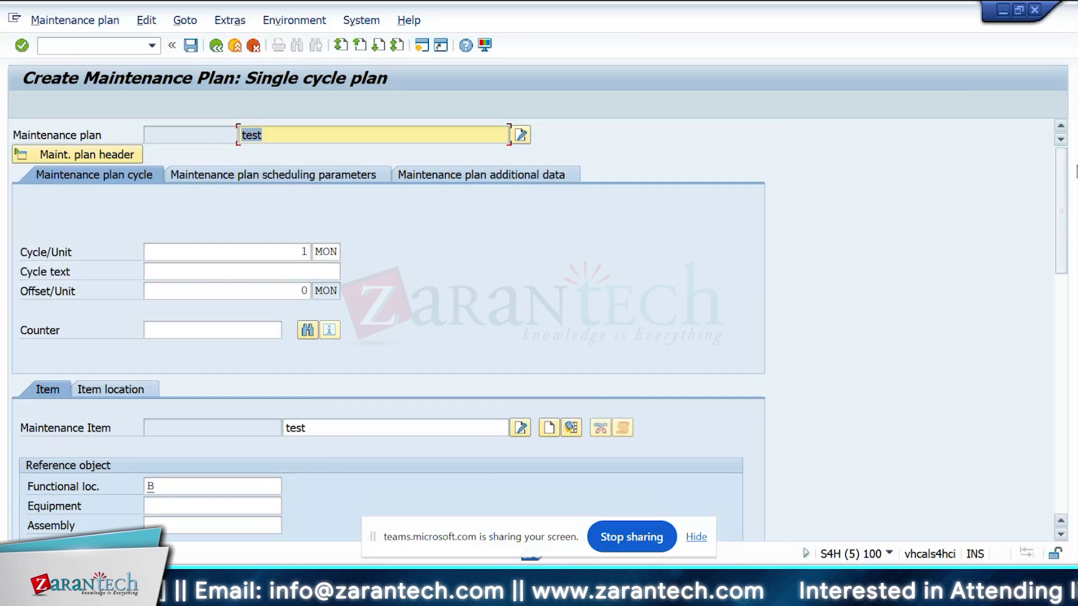
pyautogui.moveTo(1060, 175); pyautogui.dragTo(1072, 286)
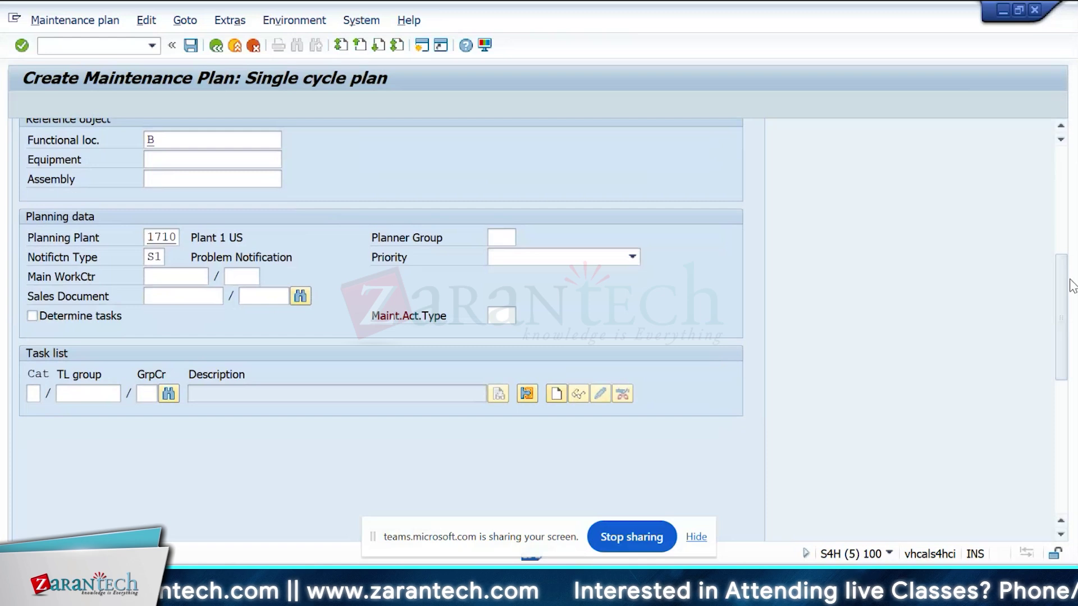
pyautogui.click(187, 276)
pyautogui.write('E')
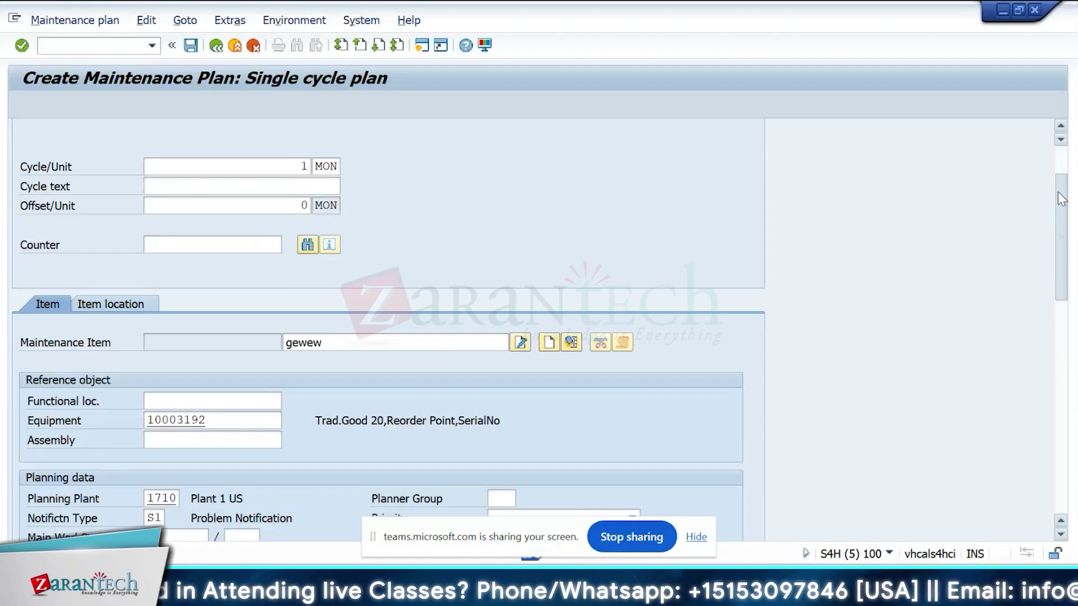
pyautogui.moveTo(1061, 199); pyautogui.dragTo(1060, 278)
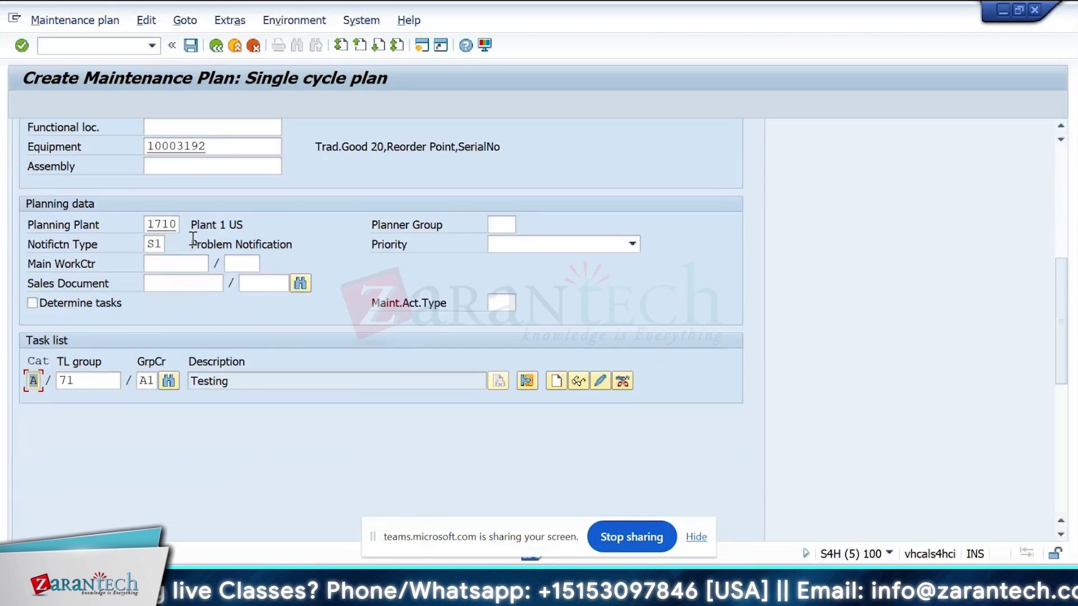
pyautogui.click(189, 267)
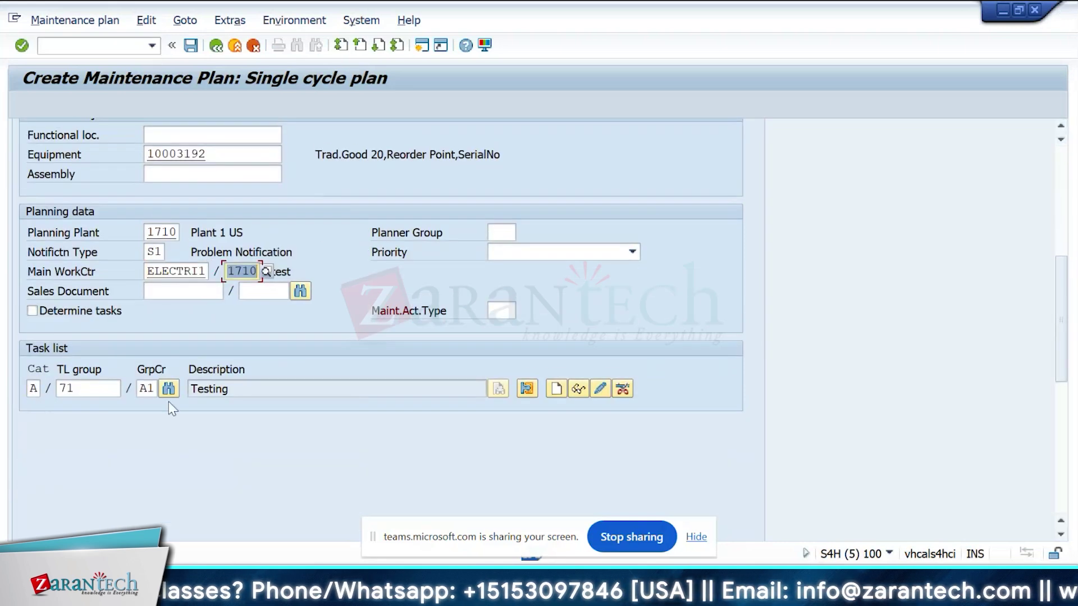
# - Display the operations and header of the assigned general task list Testing, and return to the maintenance plan
pyautogui.click(582, 387)
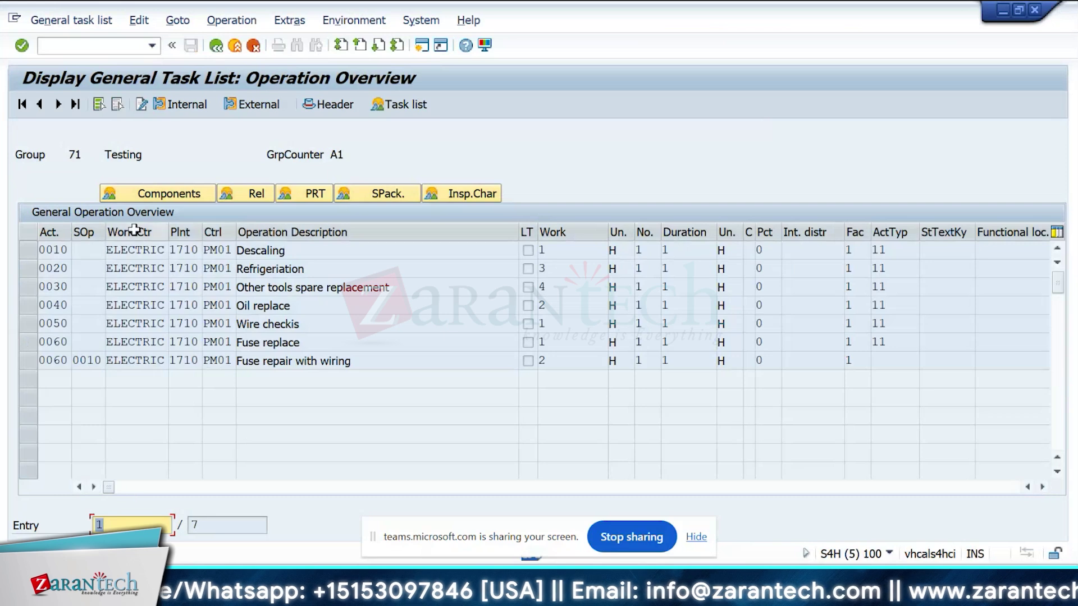
pyautogui.click(220, 47)
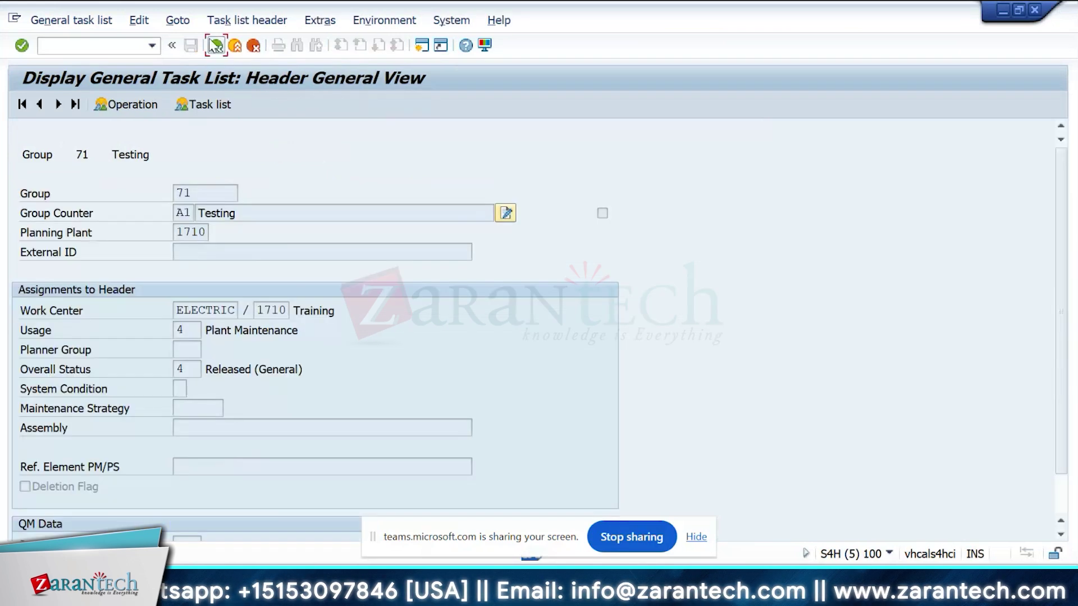
pyautogui.click(220, 48)
# - Set the start of cycle in the maintenance plan scheduling parameters to 11/05/2024
pyautogui.click(516, 337)
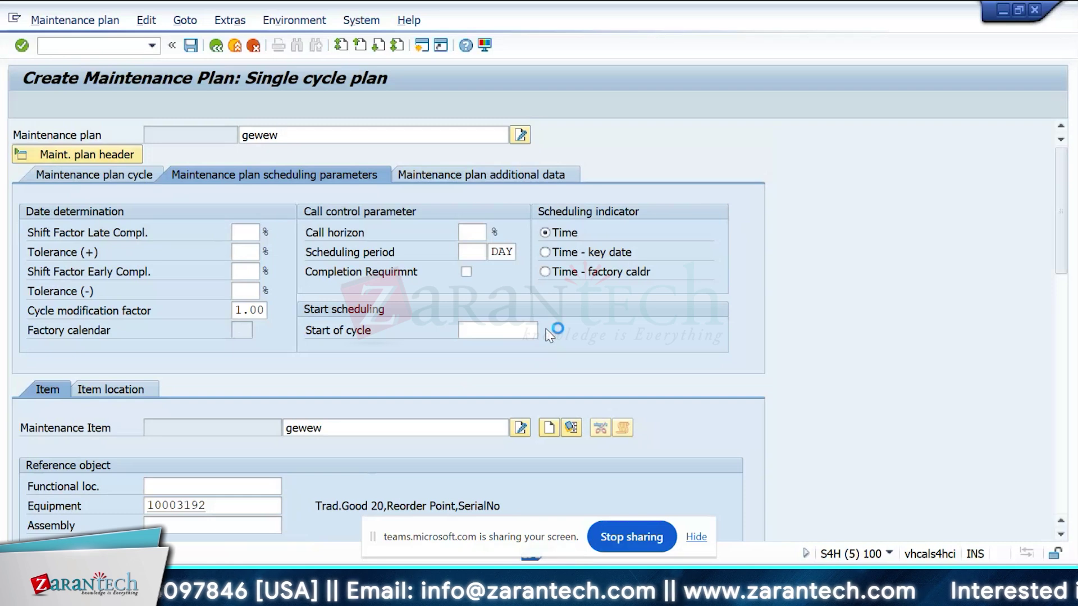
pyautogui.click(540, 331)
pyautogui.doubleClick(262, 368)
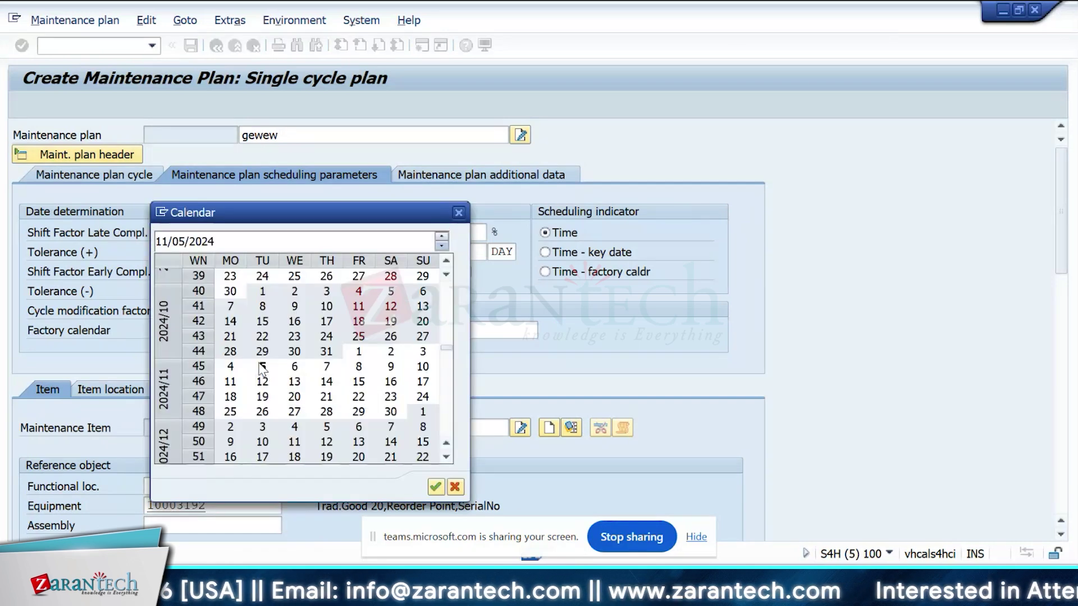
# - Open transaction IP10 and bring up maintenance plan 211 for scheduling
pyautogui.click(82, 50)
pyautogui.write('/')
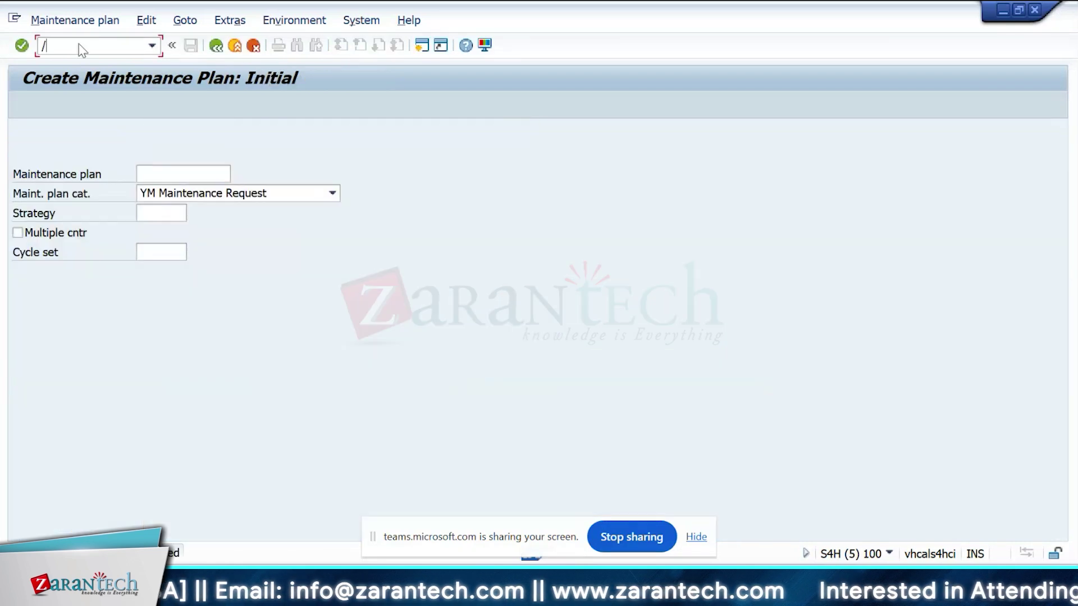
pyautogui.write('nip10')
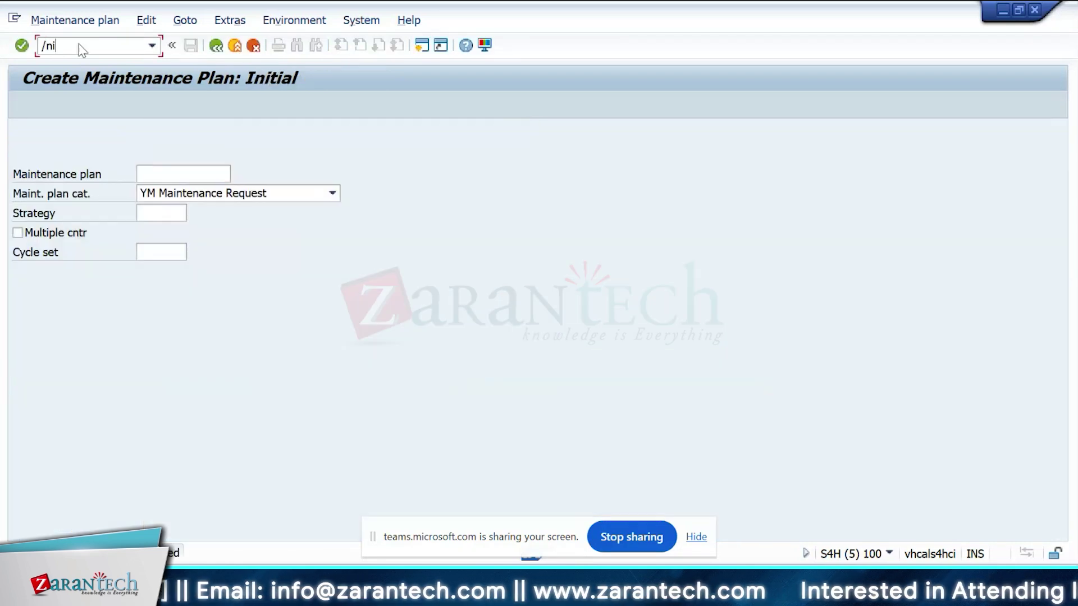
pyautogui.press('Return')
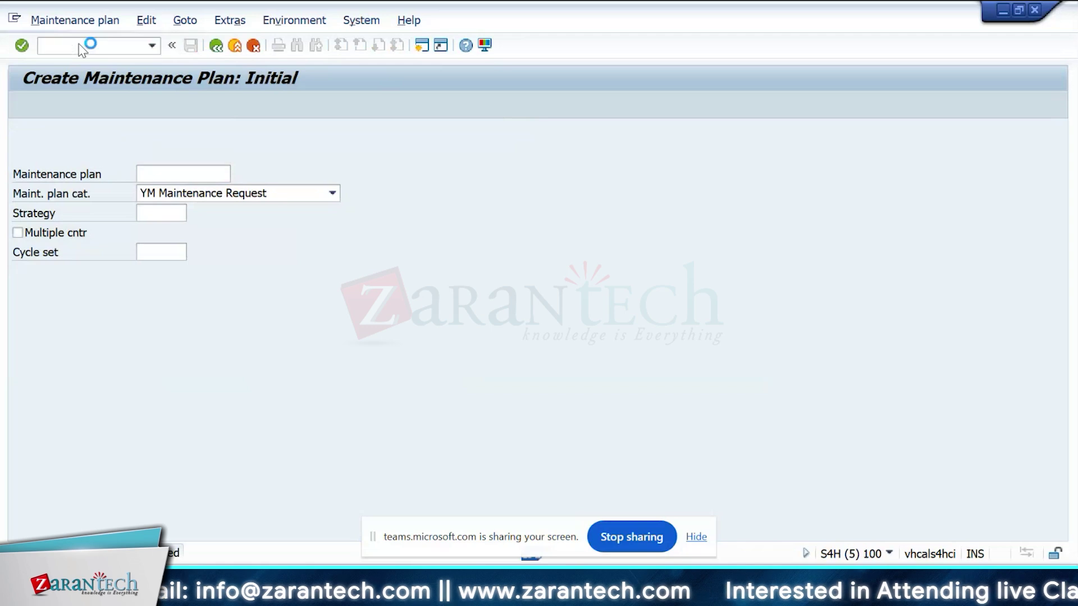
pyautogui.press('Return')
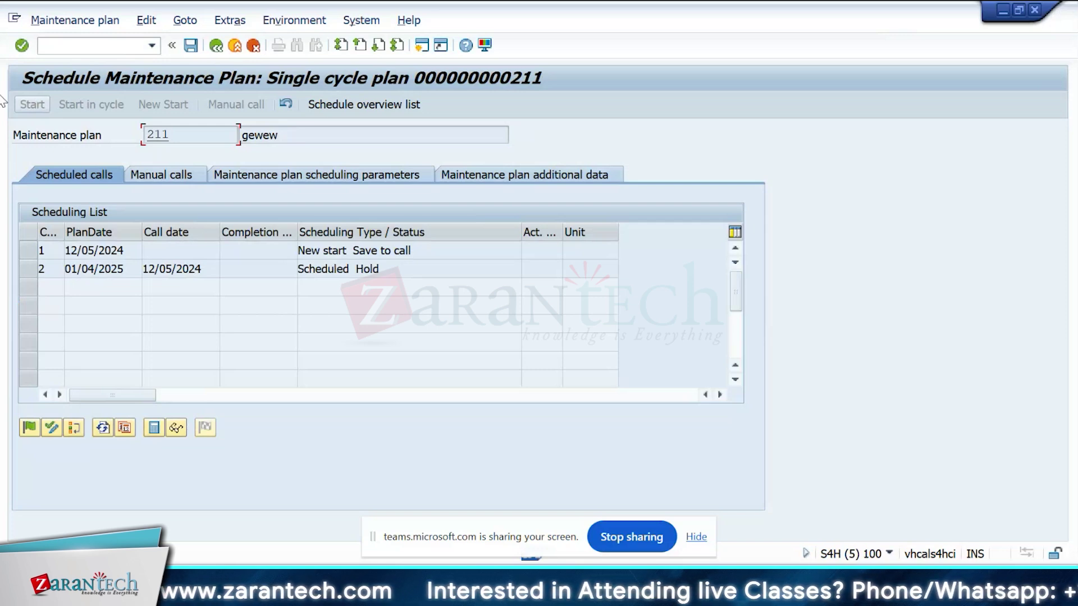
# - Examine the plan dates, call dates and scheduling statuses of the calls in the plan's scheduling list
pyautogui.click(29, 268)
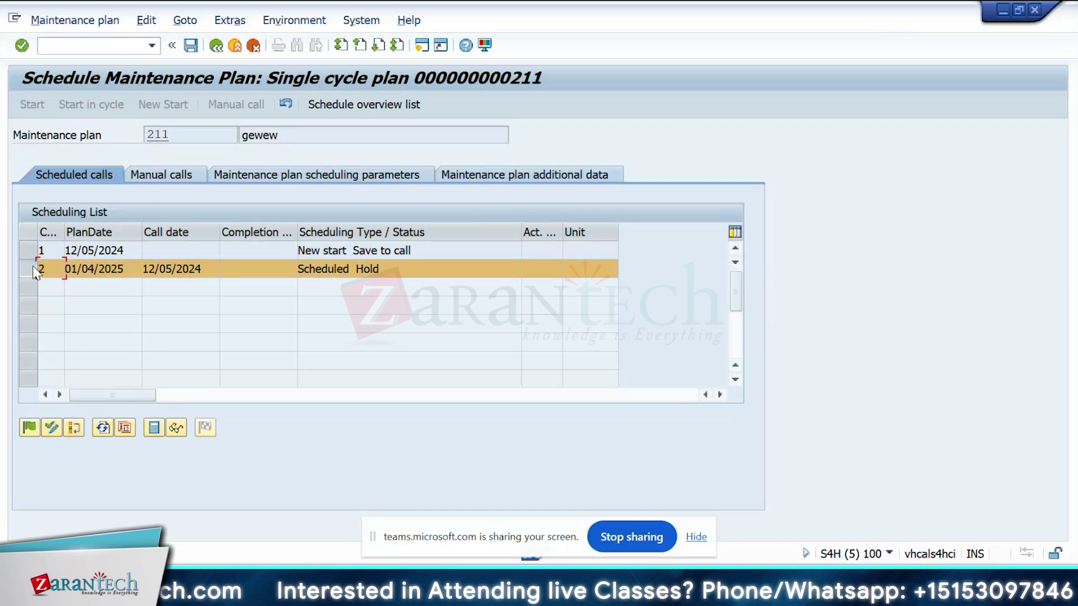
pyautogui.click(98, 251)
pyautogui.click(175, 272)
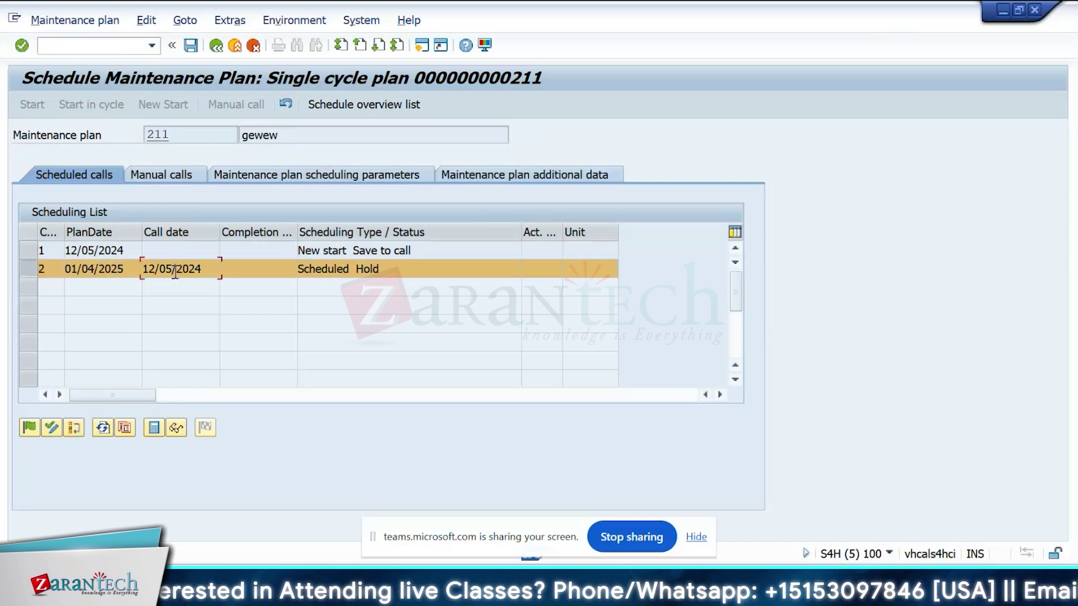
pyautogui.click(257, 252)
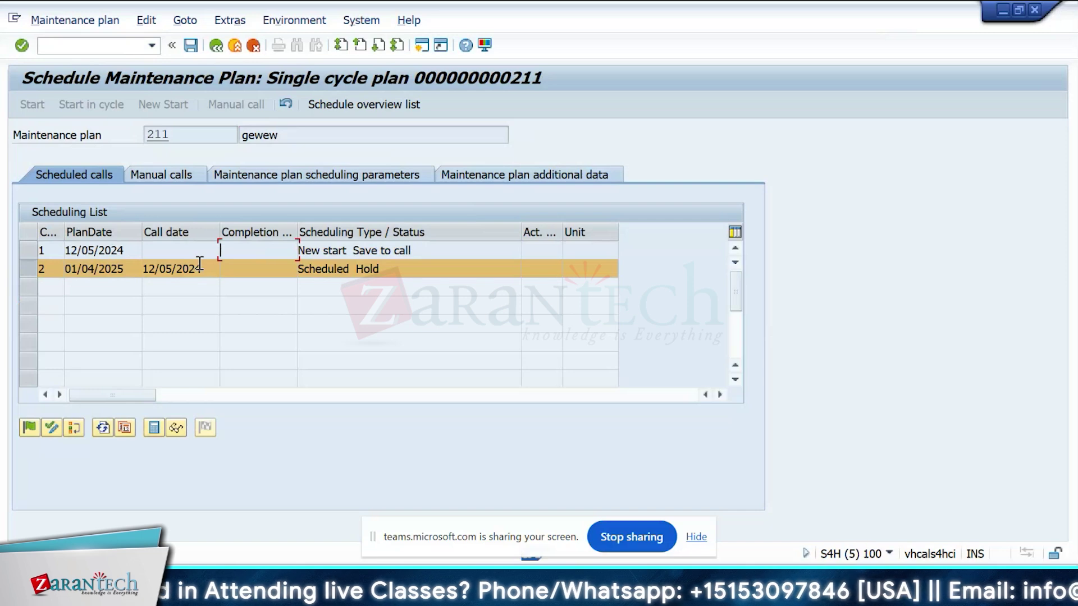
pyautogui.click(28, 273)
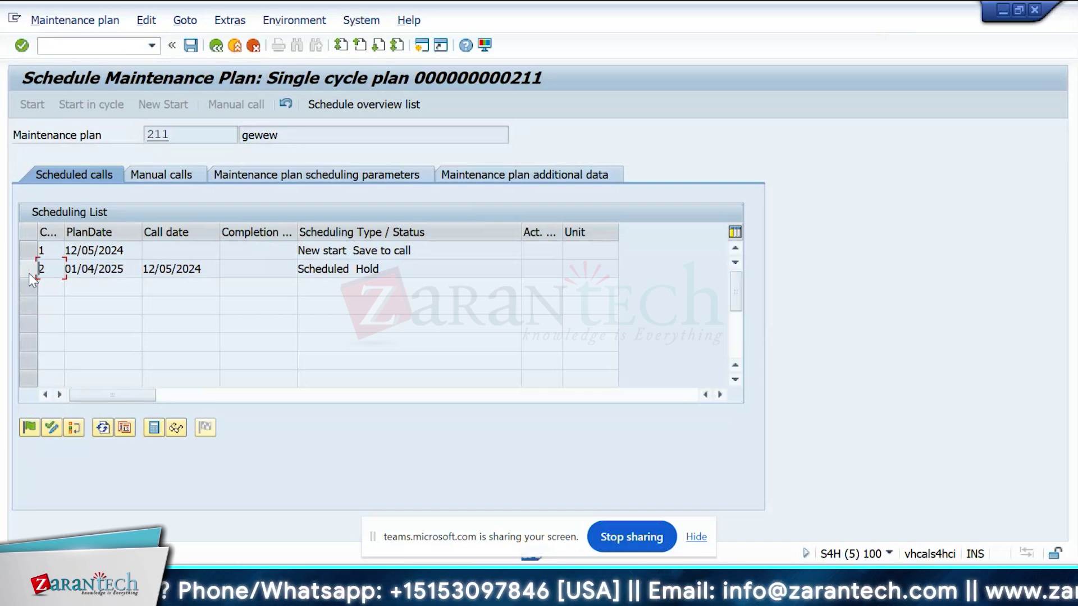
pyautogui.click(208, 269)
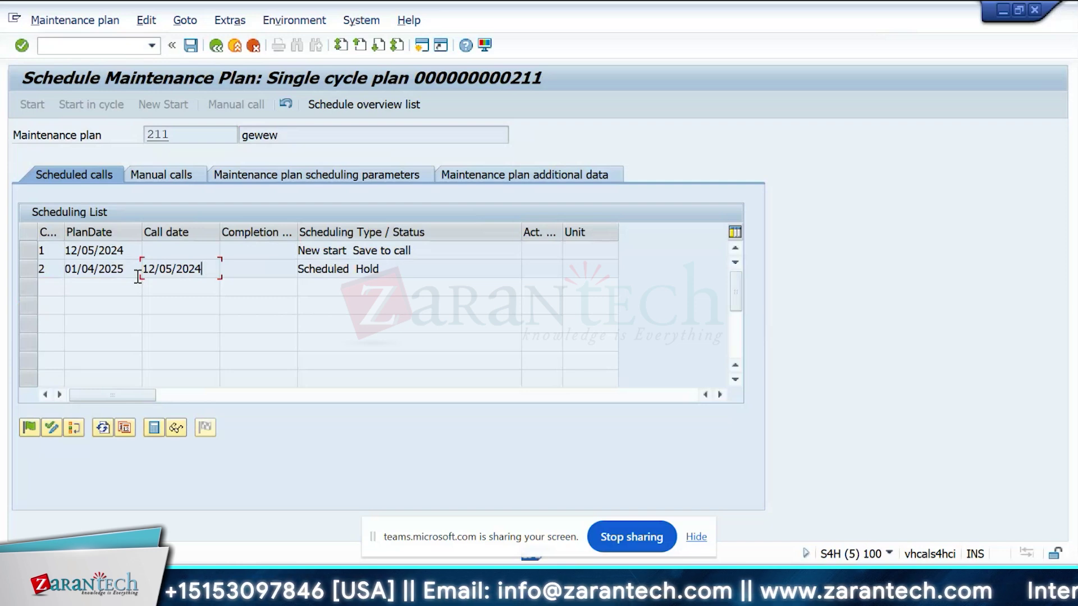
pyautogui.moveTo(212, 265)
pyautogui.mouseDown()
pyautogui.moveTo(131, 281)
pyautogui.moveTo(204, 289)
pyautogui.moveTo(208, 263)
pyautogui.mouseUp()
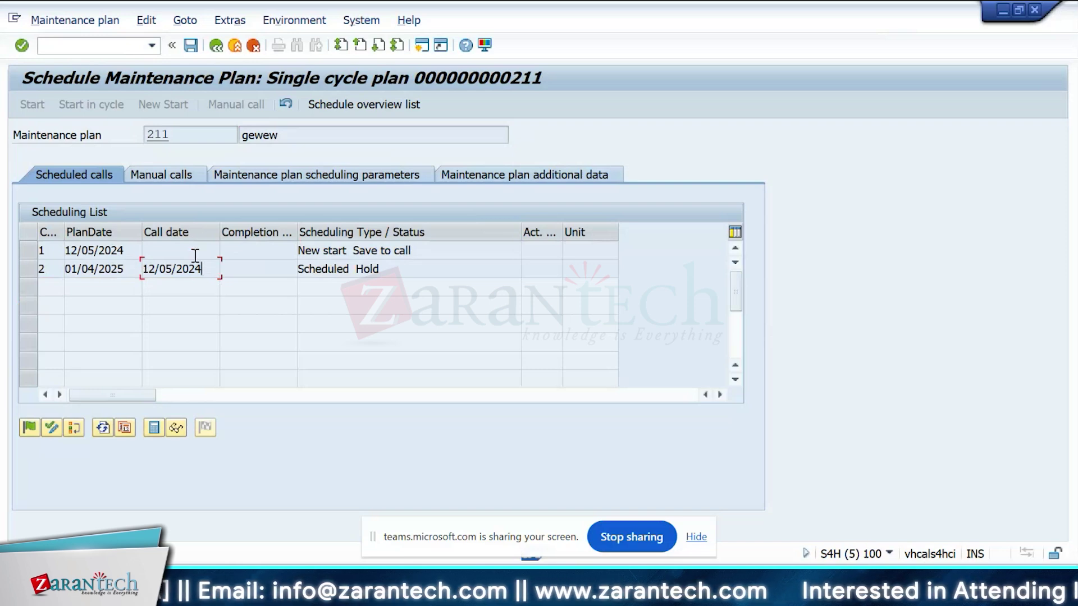
pyautogui.moveTo(215, 269); pyautogui.dragTo(199, 291)
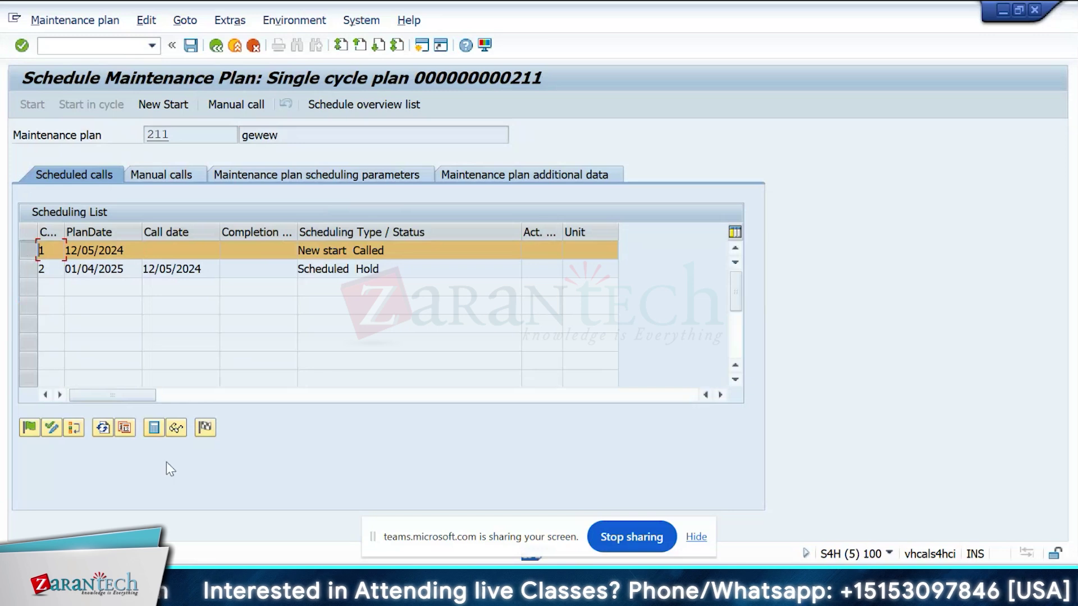
# - Display the service notification generated by the first scheduled call and review its details
pyautogui.click(174, 428)
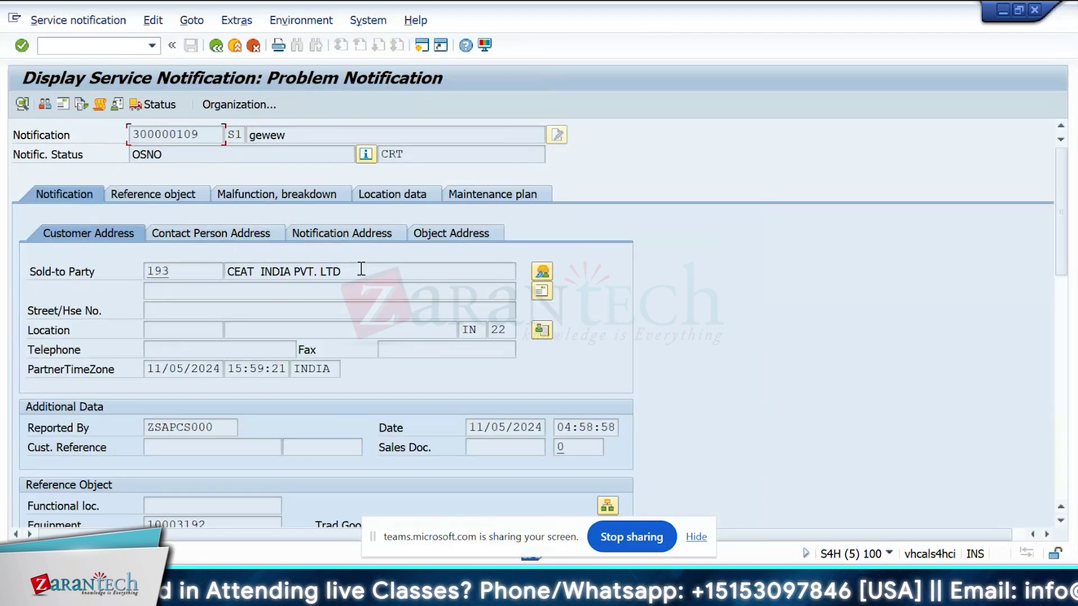
pyautogui.scroll(-8, 361, 269)
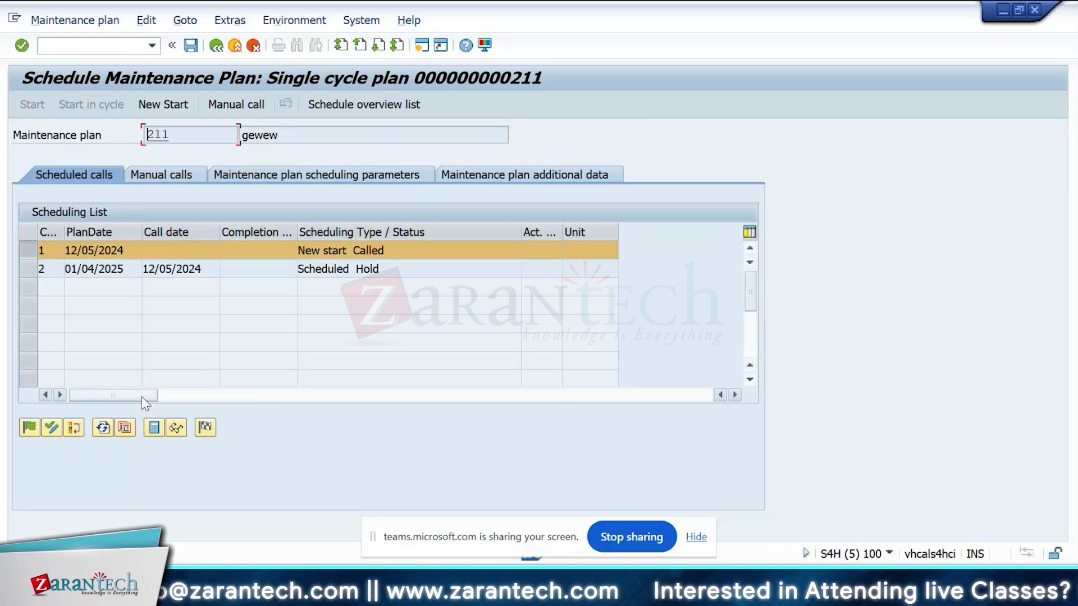
# - Switch between the maintenance plan creation and the scheduling type configuration to compare the maintenance plan categories
pyautogui.hotkey('alt', 'Tab')
pyautogui.hotkey('alt', 'Tab')
pyautogui.hotkey('alt', 'Tab')
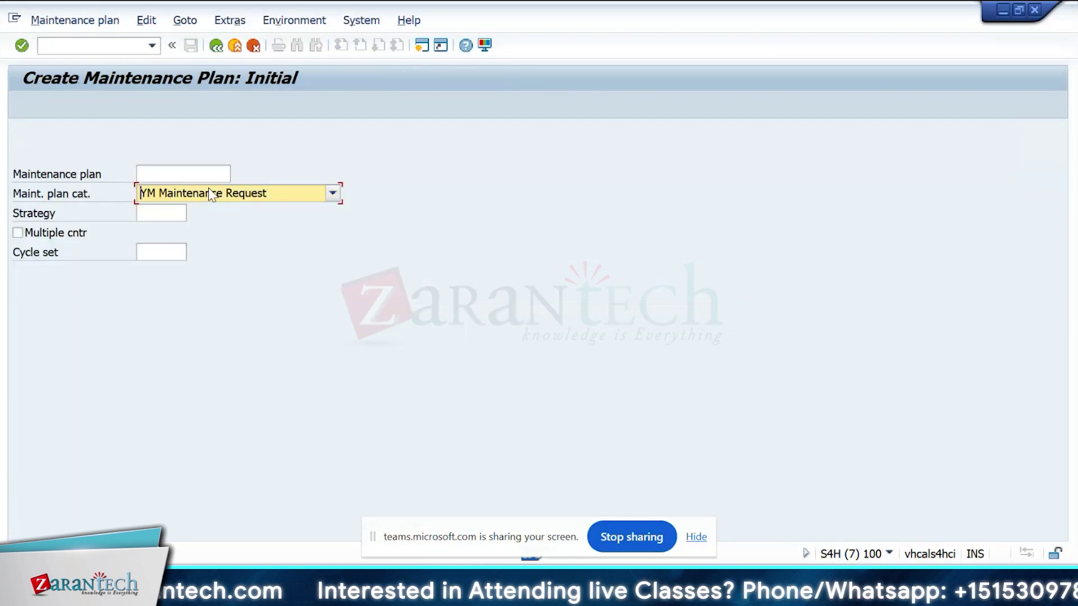
pyautogui.click(209, 191)
pyautogui.click(209, 191)
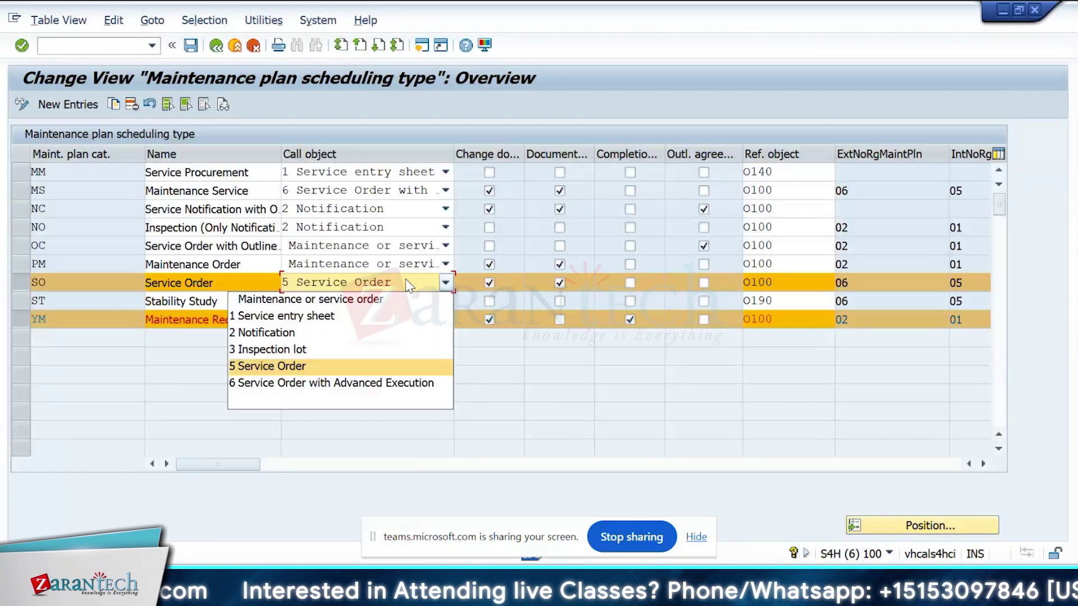
pyautogui.click(405, 279)
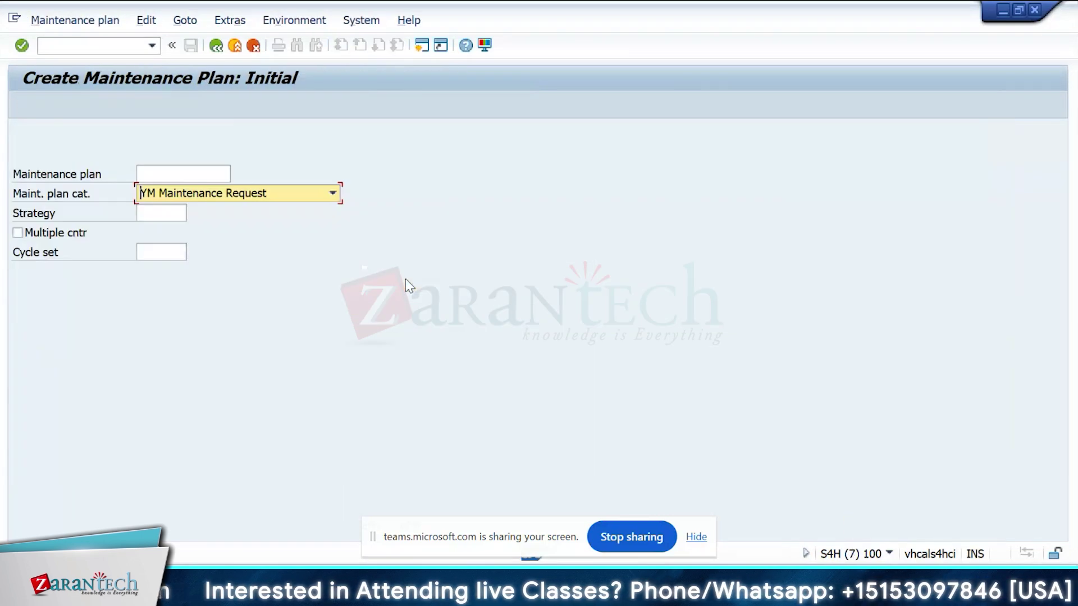
pyautogui.click(273, 191)
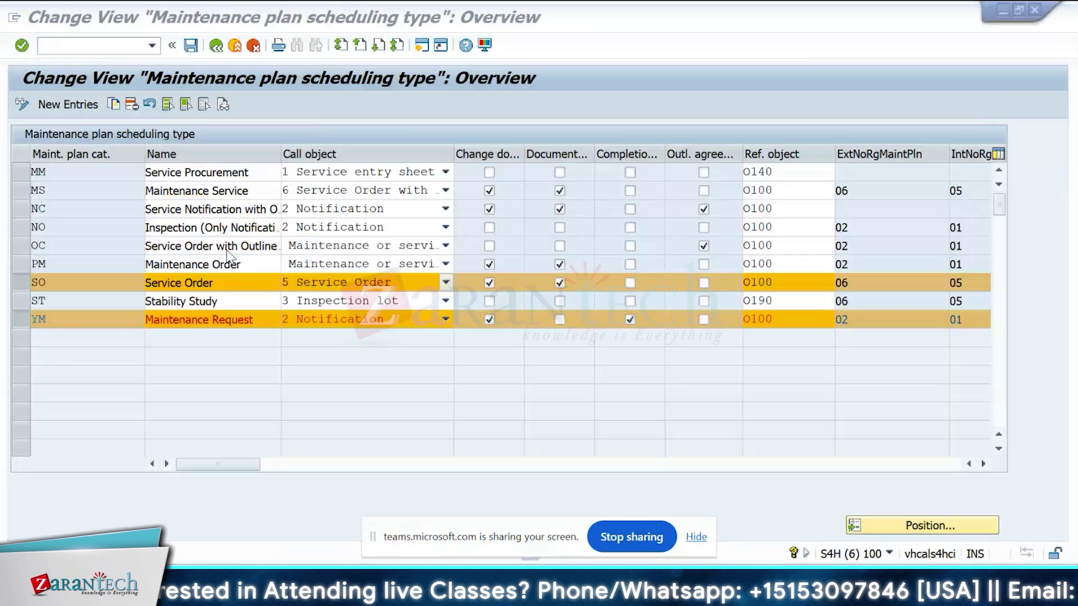
# - Examine the call object options of the Service Order category and the Service Order with Outline entry, and leave the maintenance plan creation
pyautogui.click(447, 283)
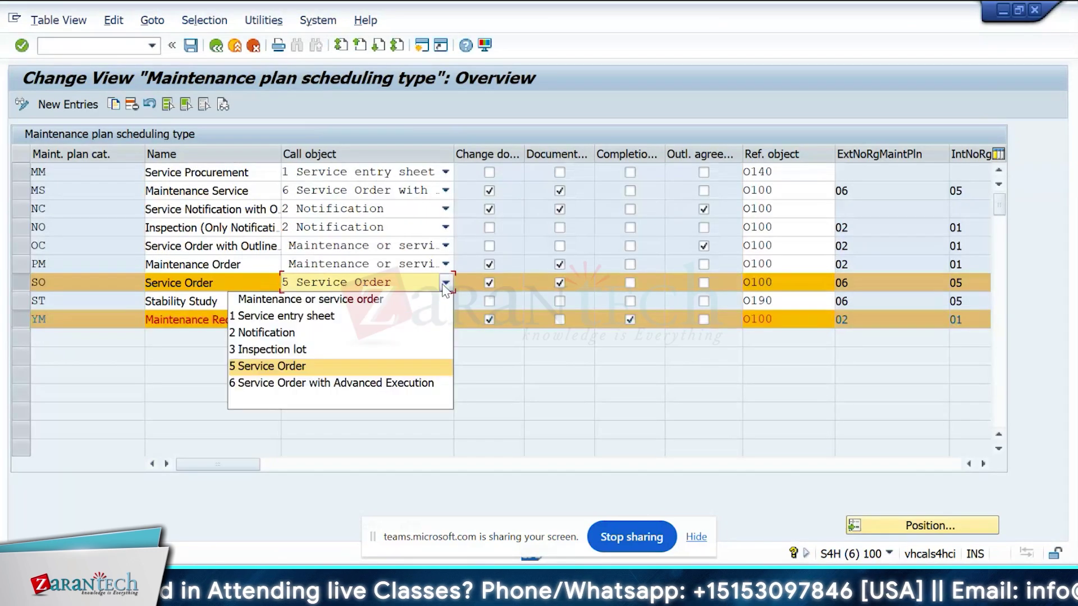
pyautogui.click(237, 276)
pyautogui.click(18, 284)
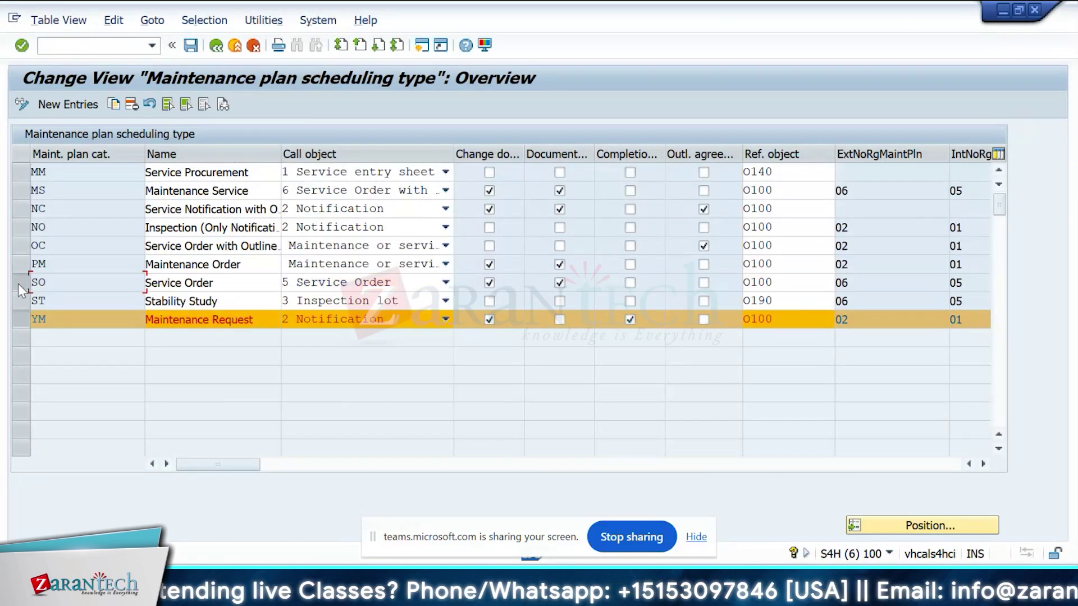
pyautogui.click(20, 282)
pyautogui.click(22, 281)
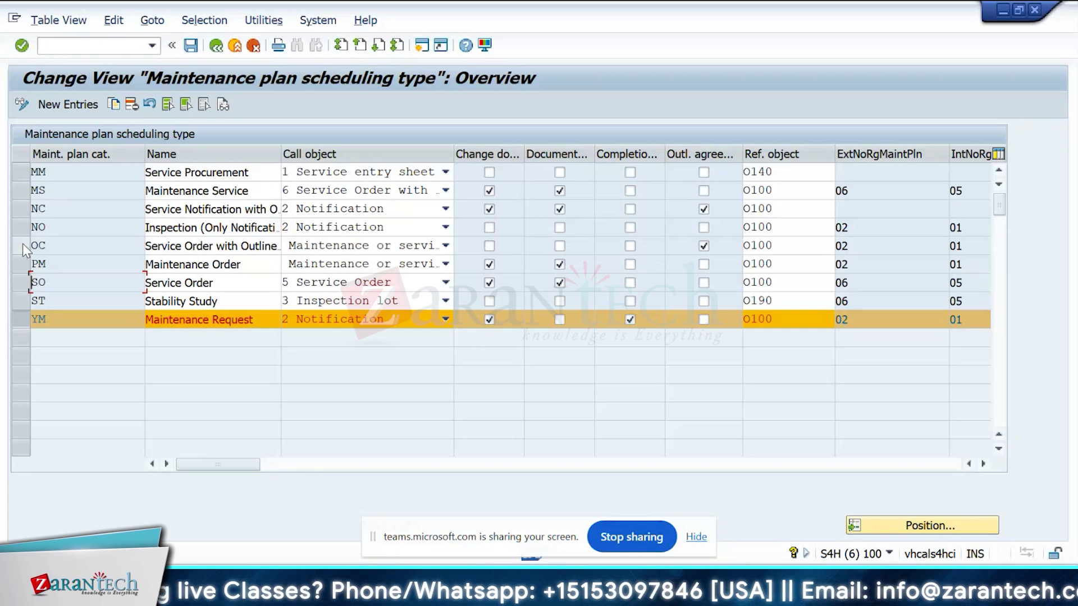
pyautogui.click(22, 245)
pyautogui.click(489, 246)
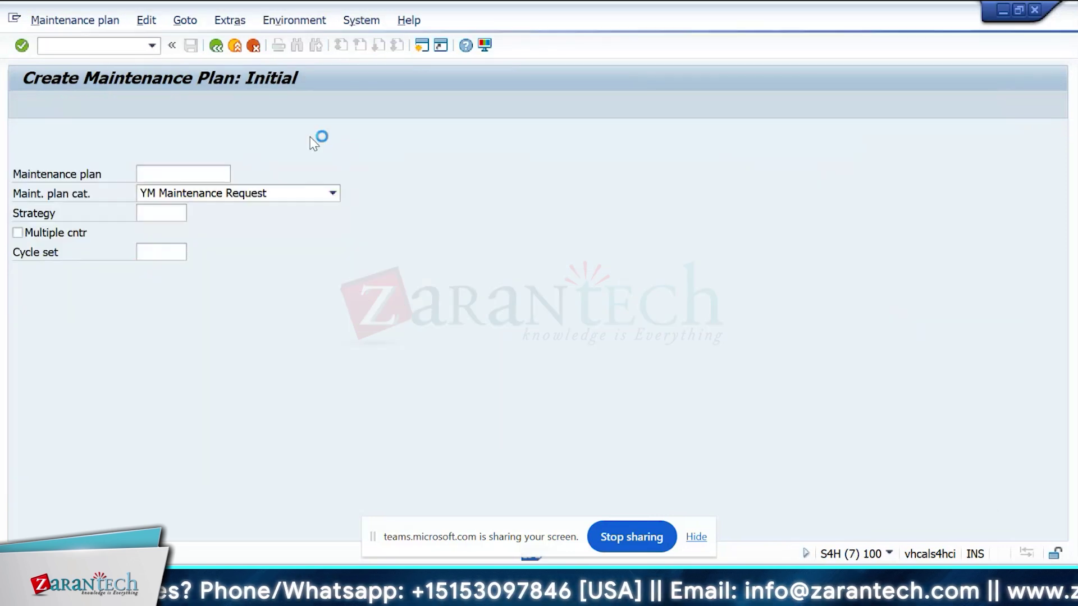
pyautogui.press('F3')
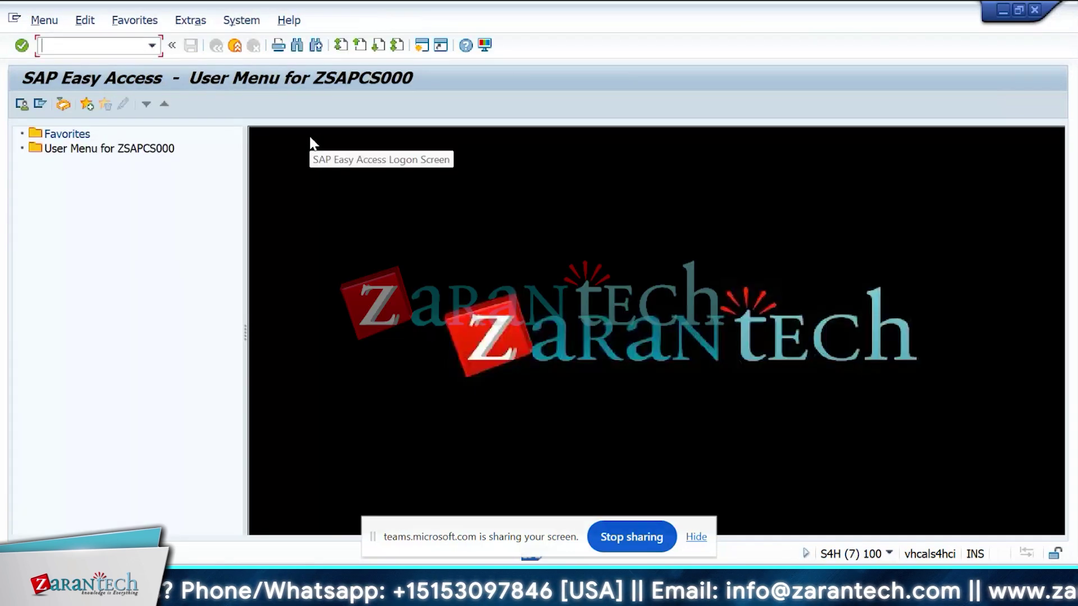
# - Clear the outline agreement indicator for maintenance plan categories NC and OC in the scheduling type configuration
pyautogui.hotkey('alt', 'Tab')
pyautogui.hotkey('alt', 'Tab')
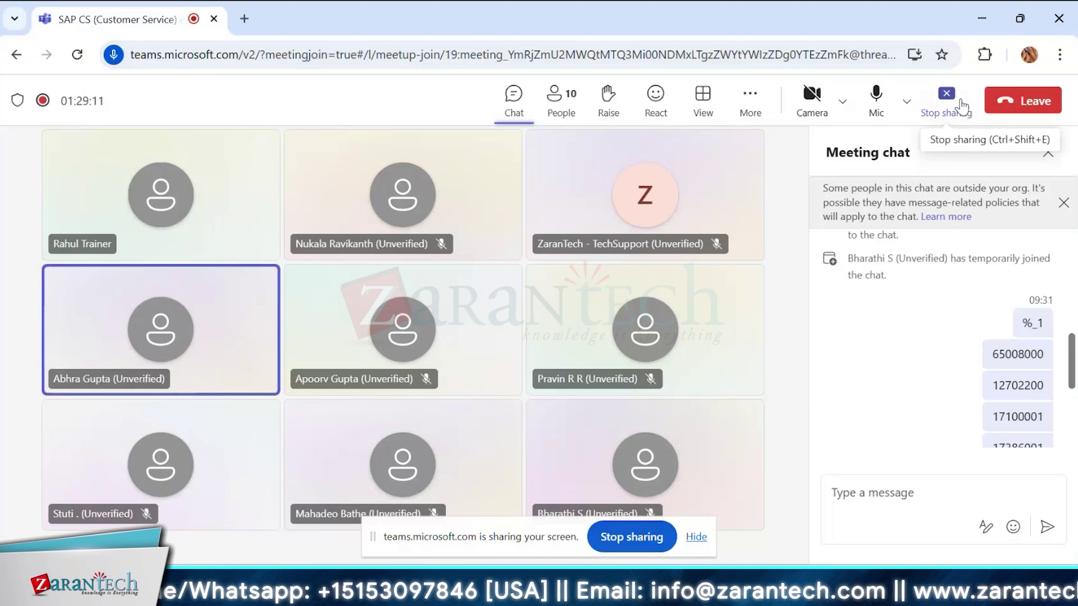
pyautogui.click(963, 105)
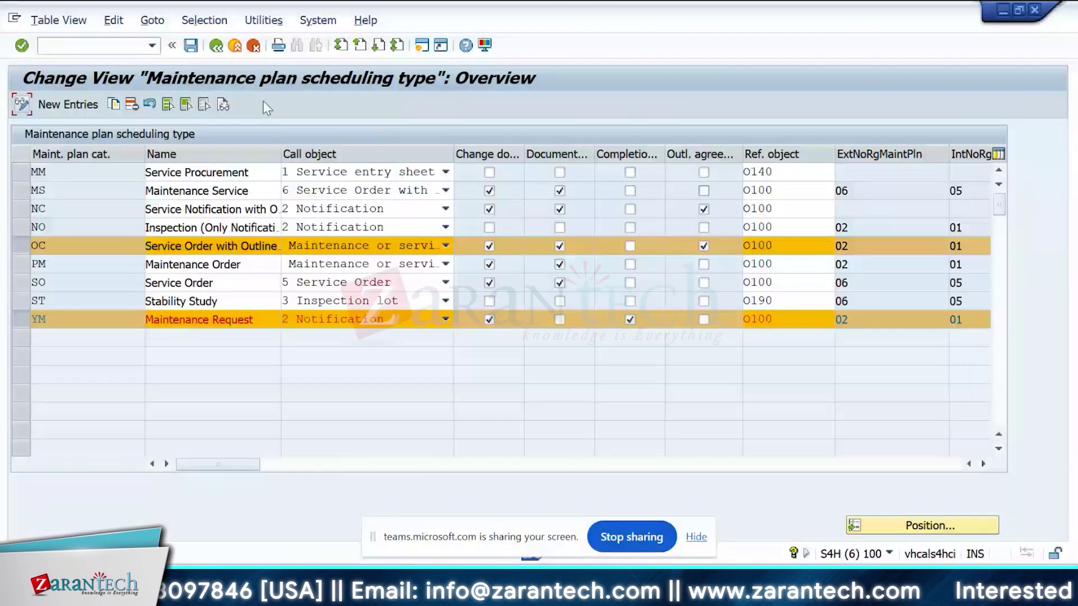
pyautogui.click(22, 248)
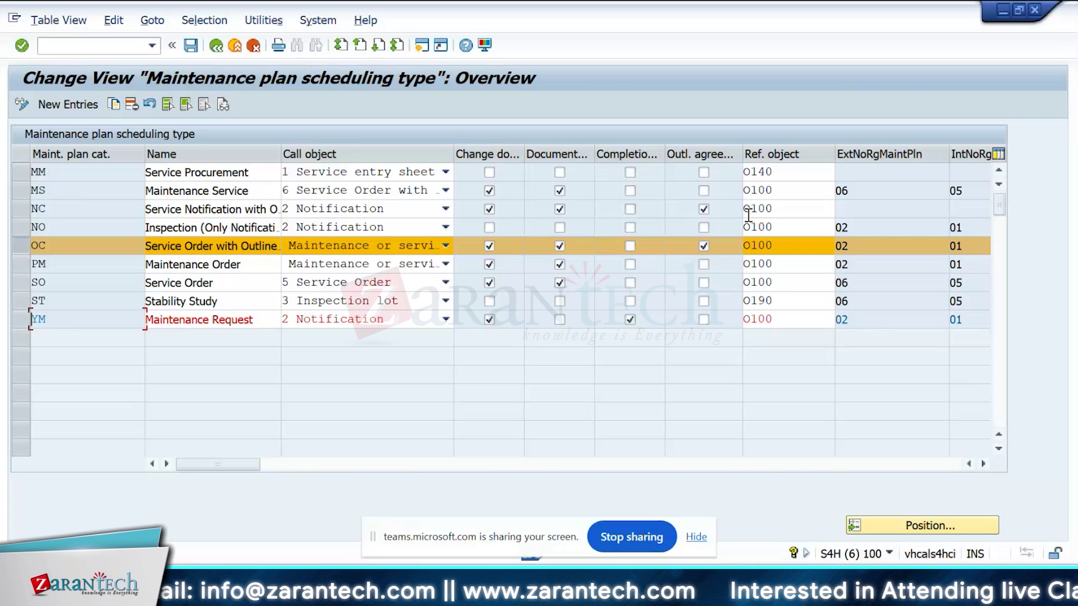
pyautogui.click(704, 209)
pyautogui.click(707, 247)
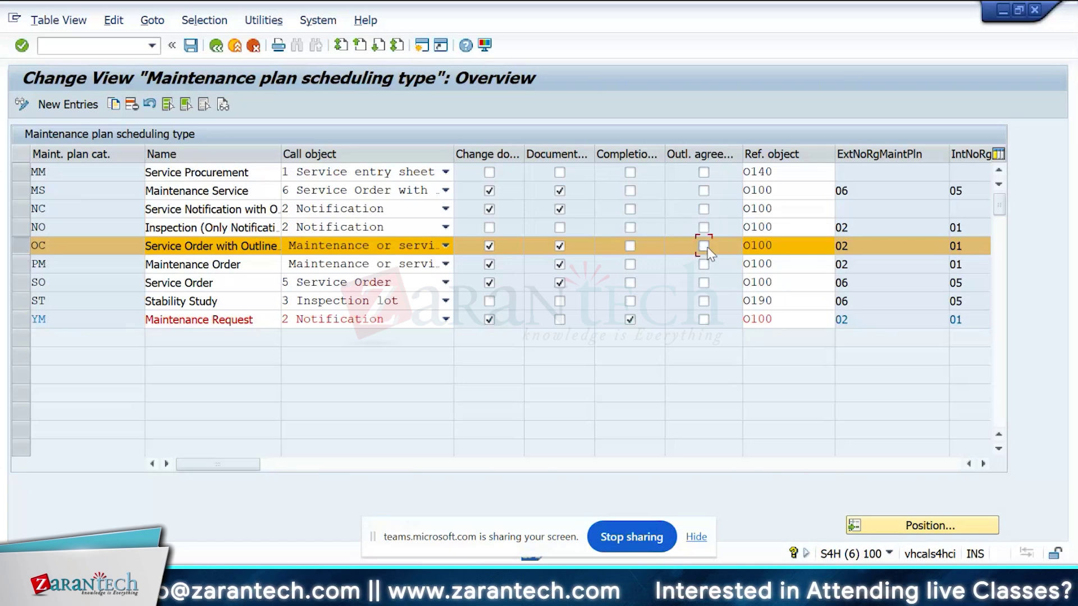
# - Open transaction IP50 in a new session, select category NC Service Notification with Outline Agrmt, and check the available category options
pyautogui.click(101, 43)
pyautogui.write('/oip50')
pyautogui.press('Return')
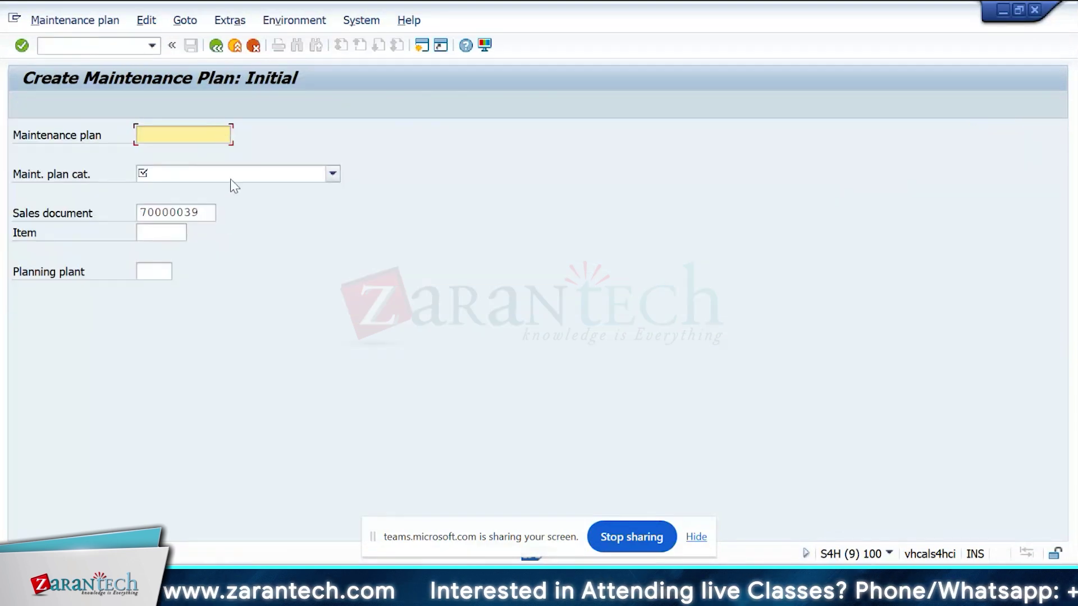
pyautogui.click(231, 178)
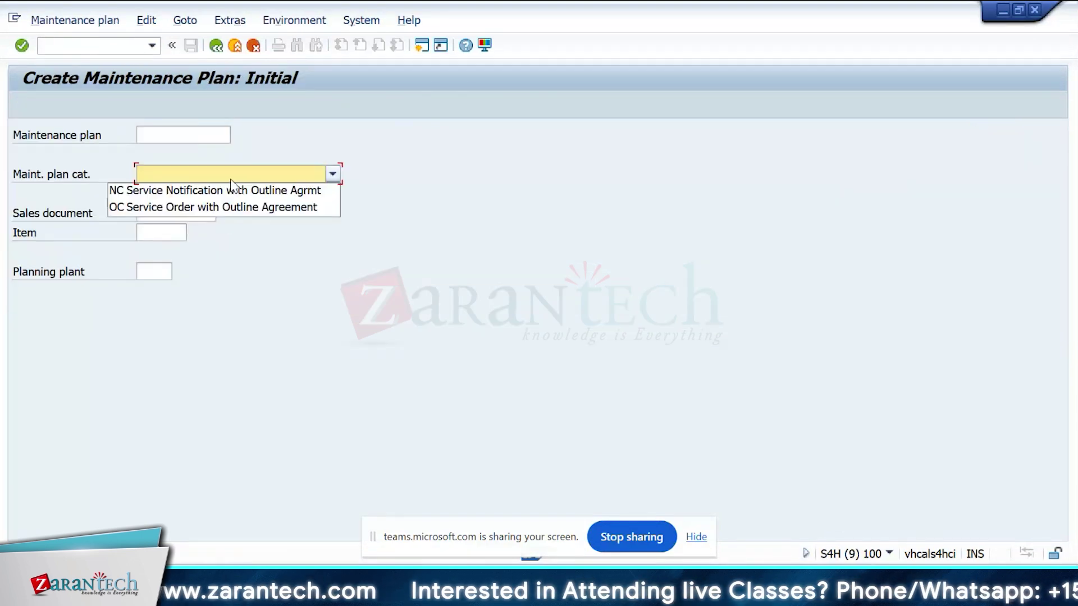
pyautogui.click(200, 190)
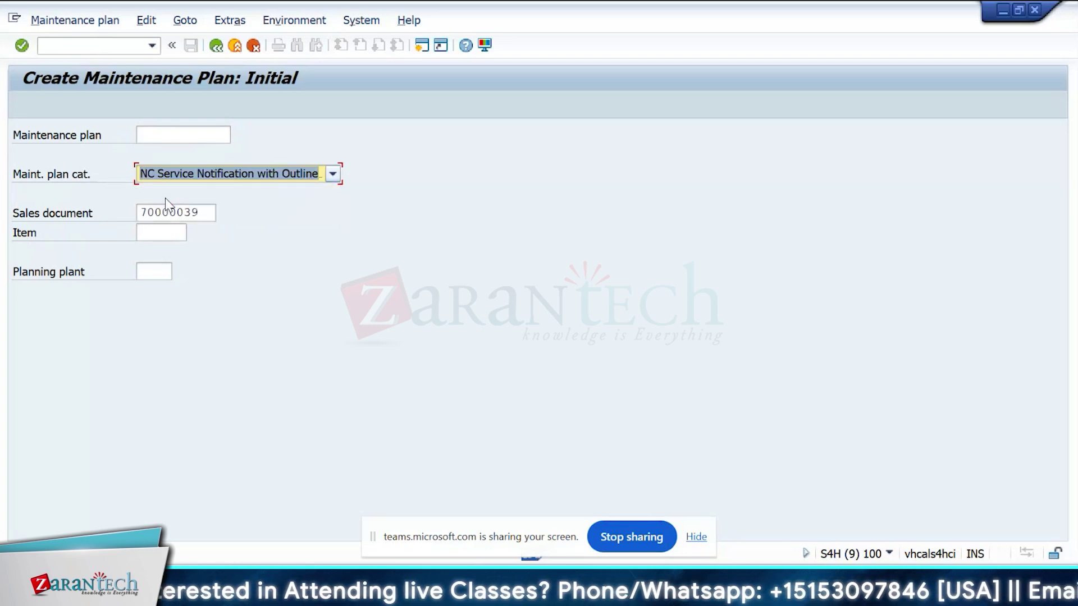
pyautogui.click(201, 176)
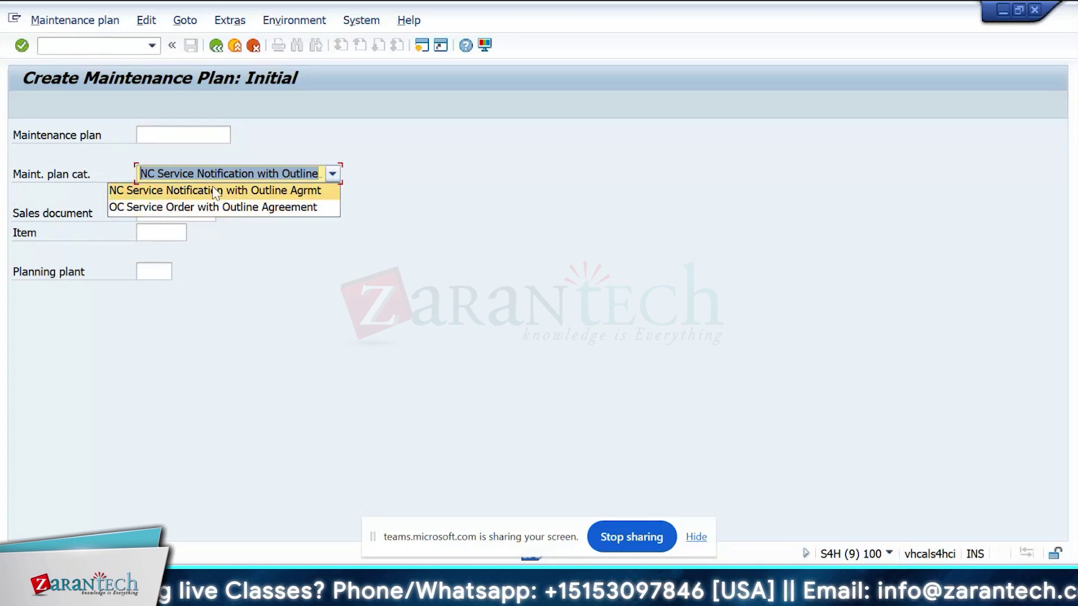
# - Save the changes to the maintenance plan scheduling type configuration and return to the maintenance plan creation session
pyautogui.hotkey('alt', 'Tab')
pyautogui.click(190, 45)
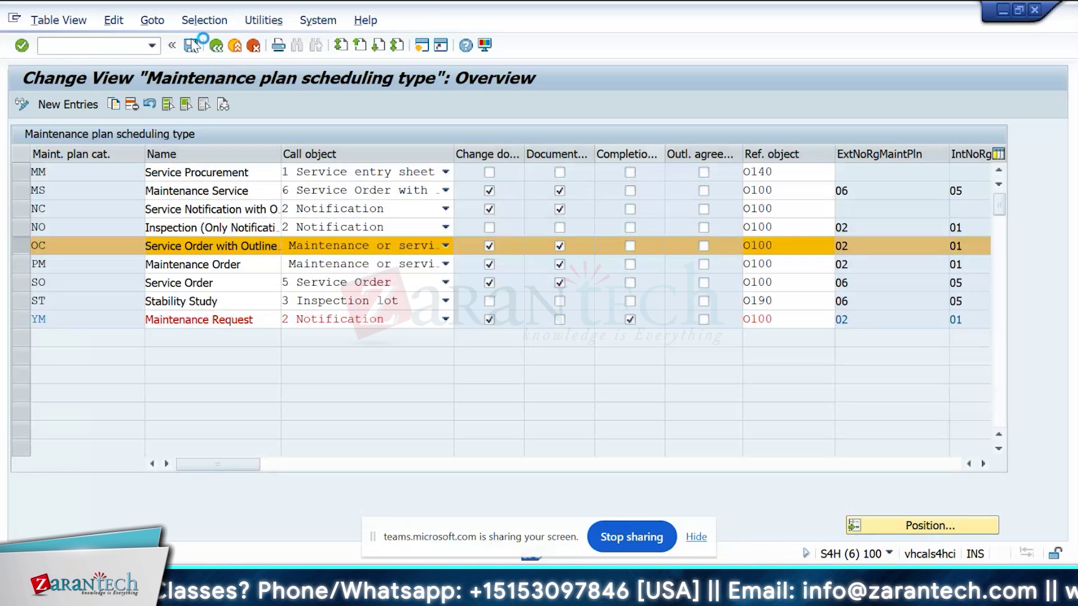
pyautogui.hotkey('alt', 'Tab')
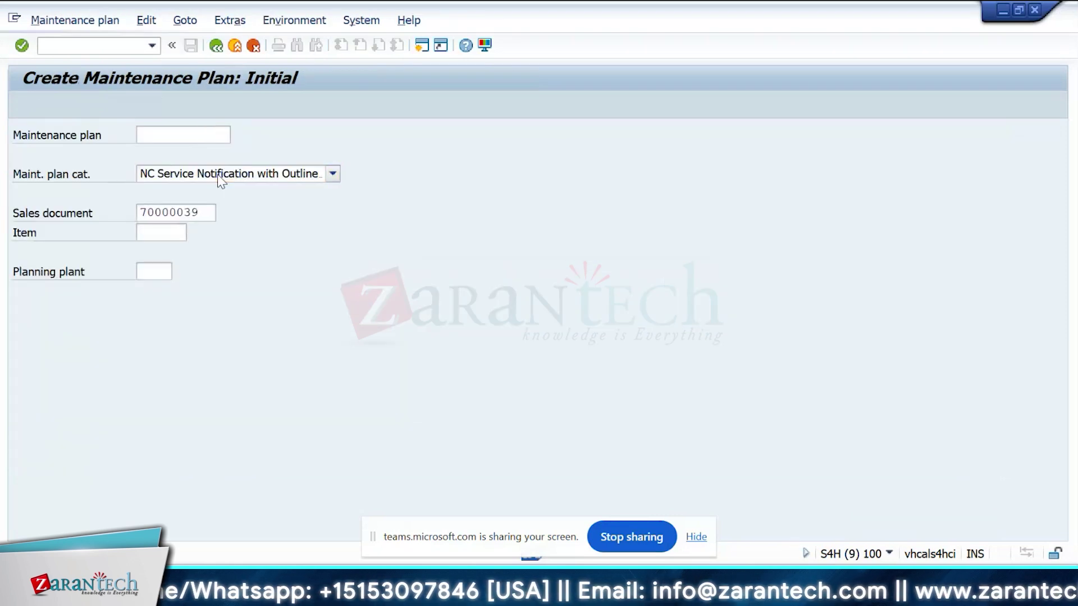
# - Leave the sales document based creation and start a single cycle plan with category NC Service Notification with Outline
pyautogui.press('F3')
pyautogui.click(89, 46)
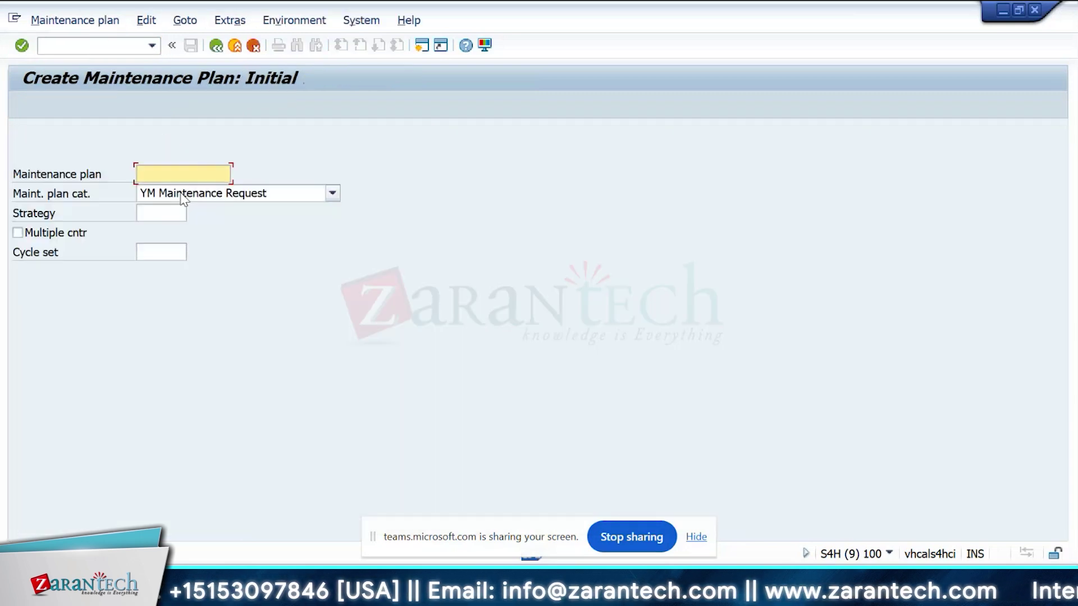
pyautogui.click(180, 194)
pyautogui.click(163, 281)
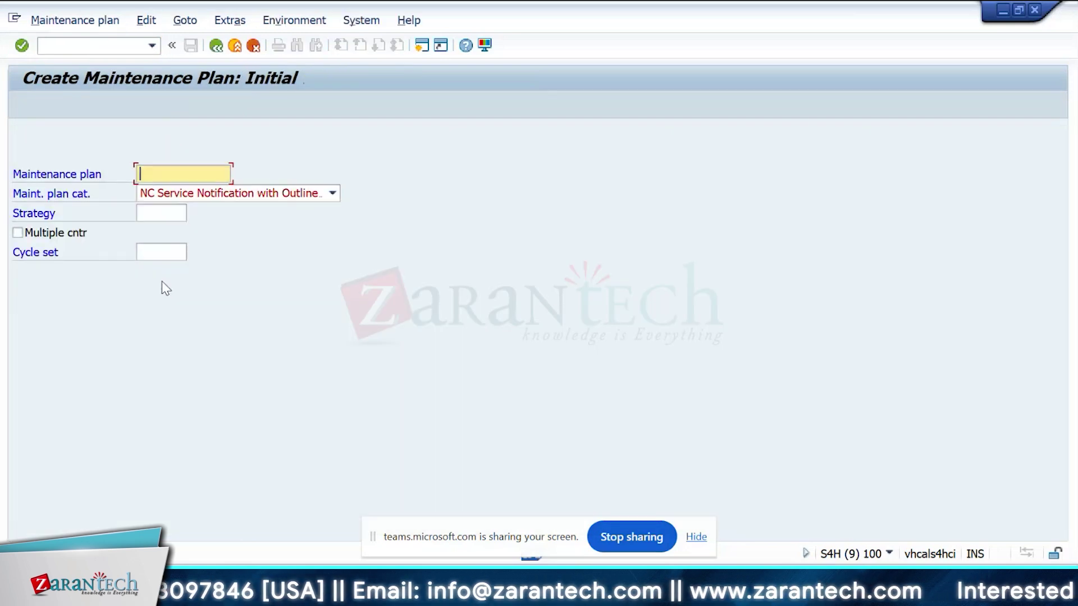
pyautogui.press('Return')
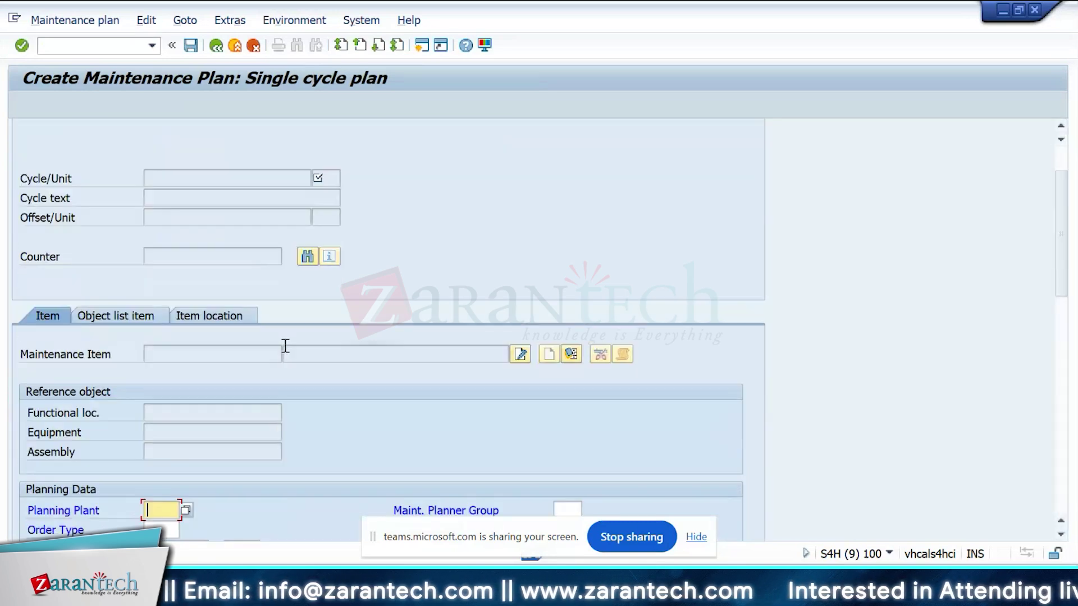
# - Fill the maintenance item with equipment 10003192, planning plant 1710, order type SM01 and main work center ELECTRI1 / 1710
pyautogui.scroll(-1, 253, 323)
pyautogui.write('SM01')
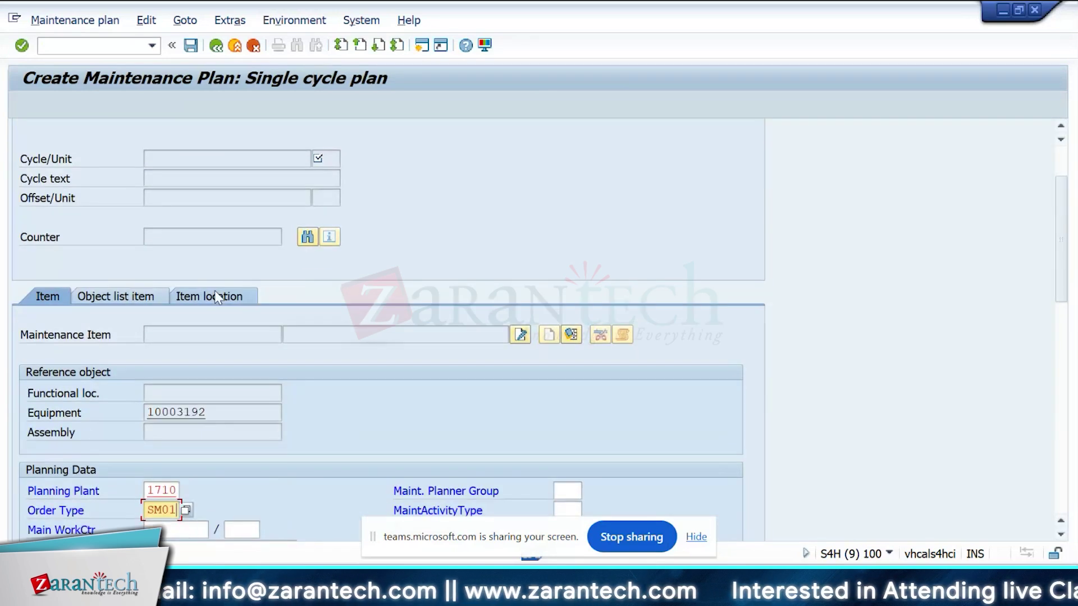
pyautogui.press('Return')
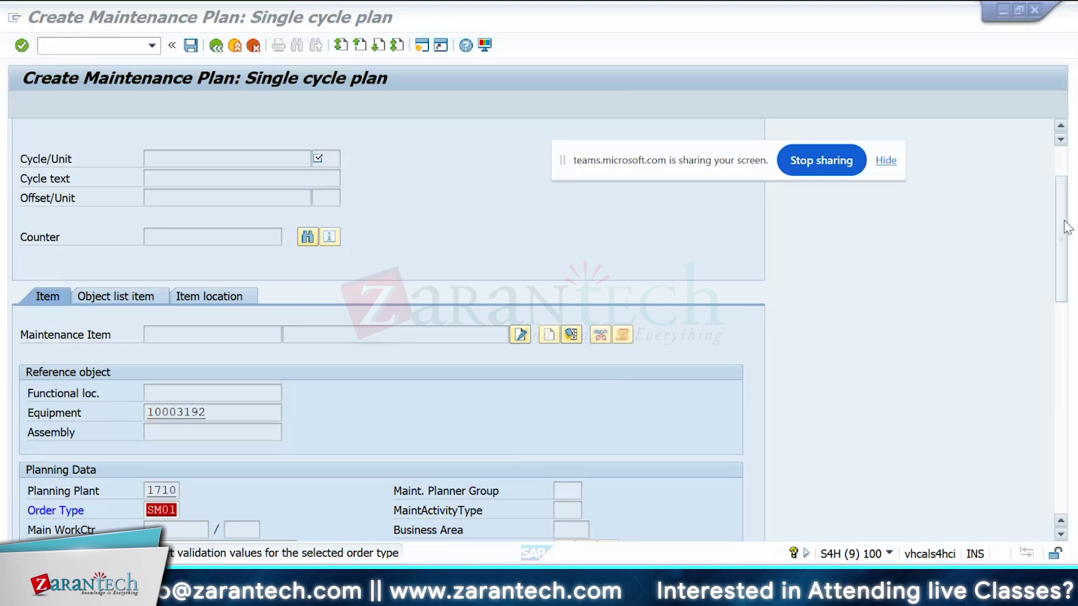
pyautogui.moveTo(1068, 228); pyautogui.dragTo(1069, 288)
pyautogui.press('Return')
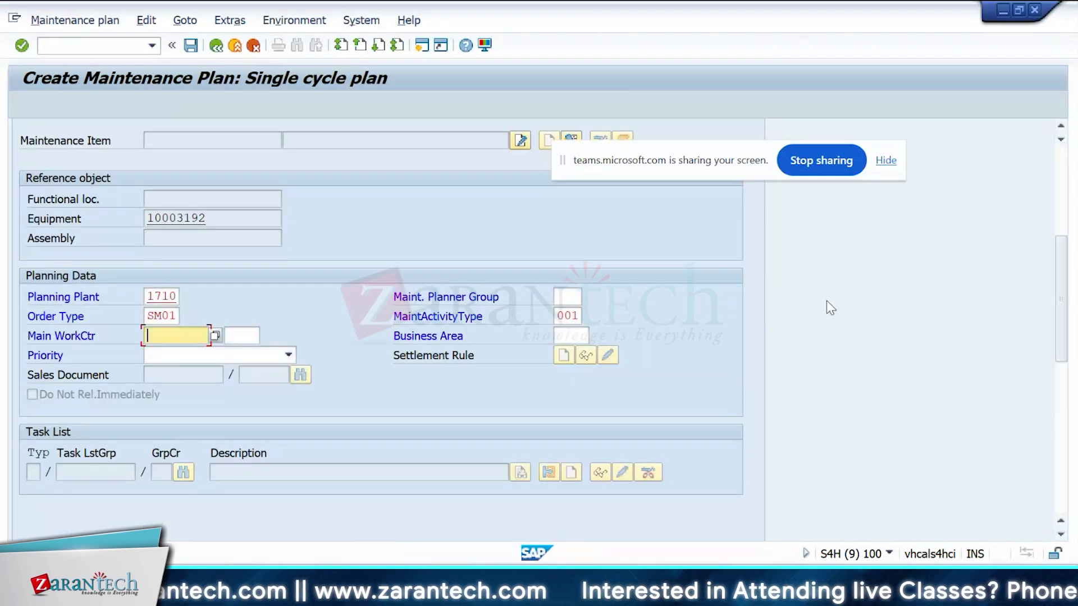
pyautogui.press('space')
pyautogui.press('Return')
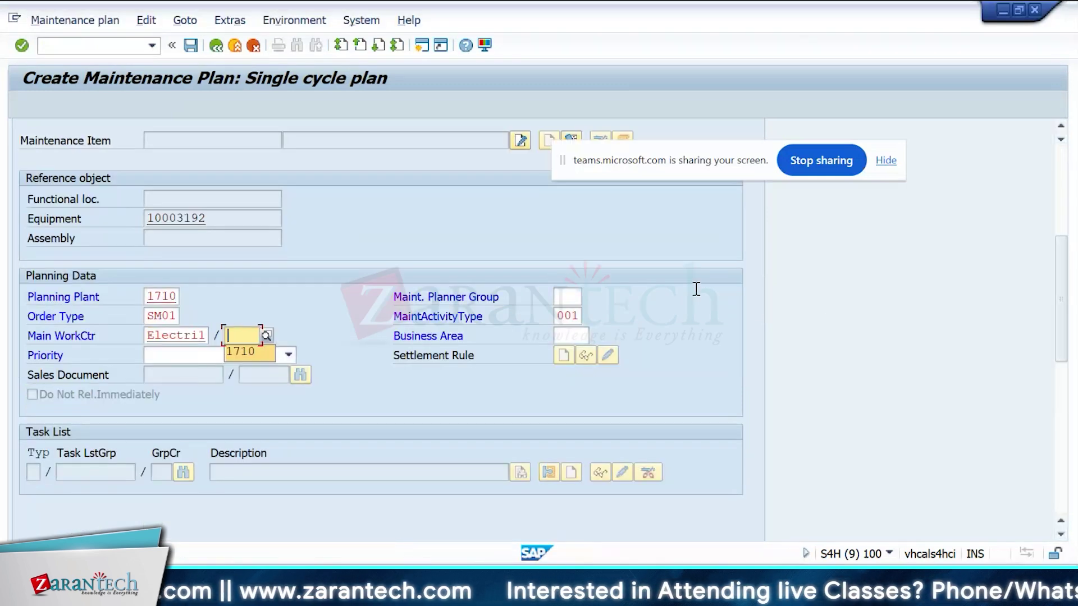
pyautogui.press('Return')
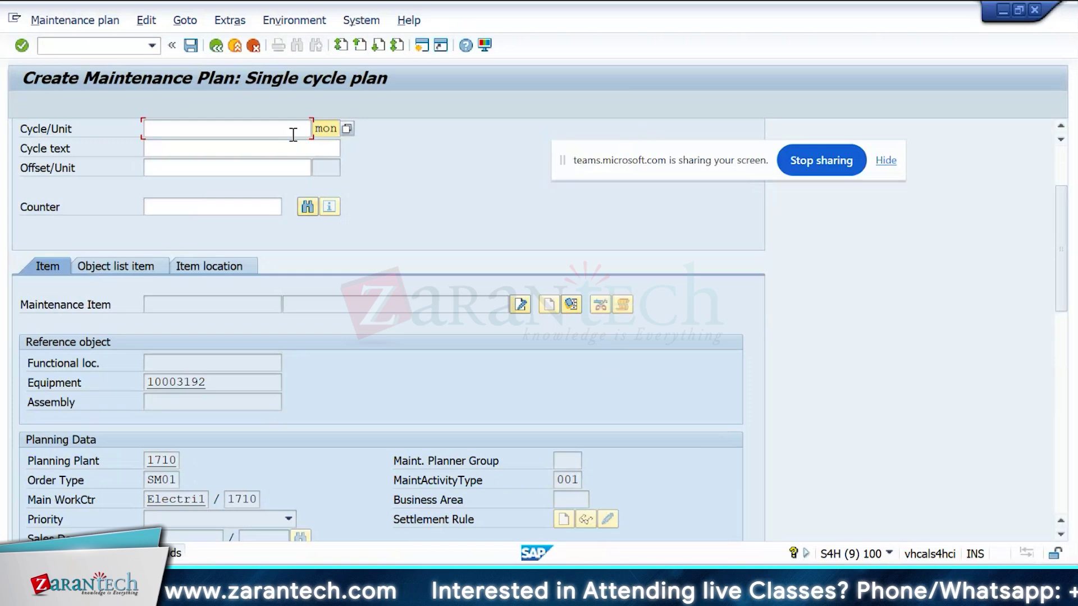
# - Set the maintenance plan's cycle to 1 MON and confirm the entries
pyautogui.write('1')
pyautogui.press('Return')
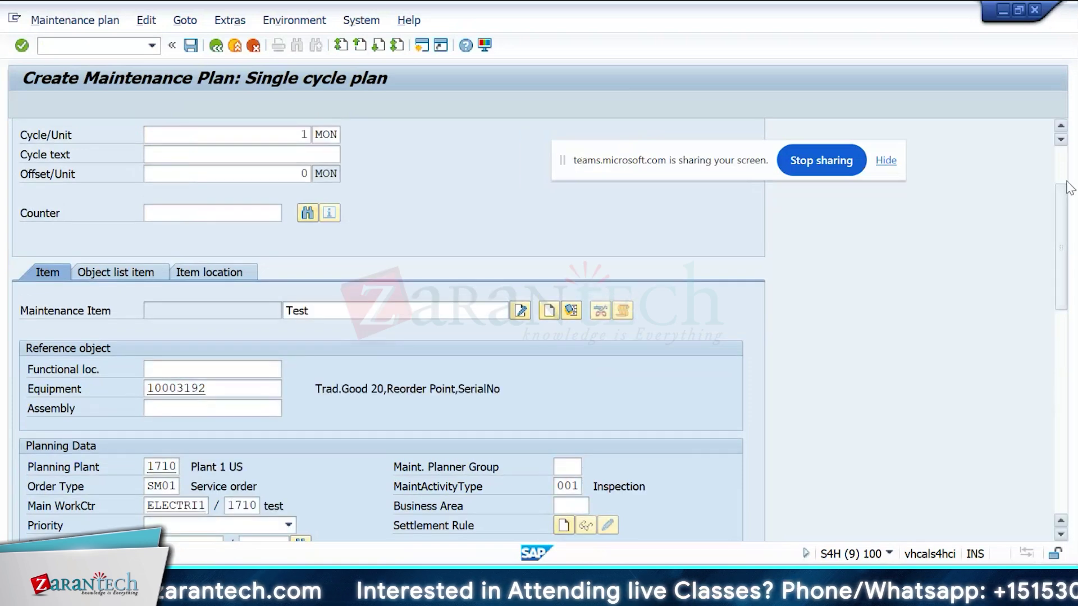
pyautogui.scroll(2, 1070, 179)
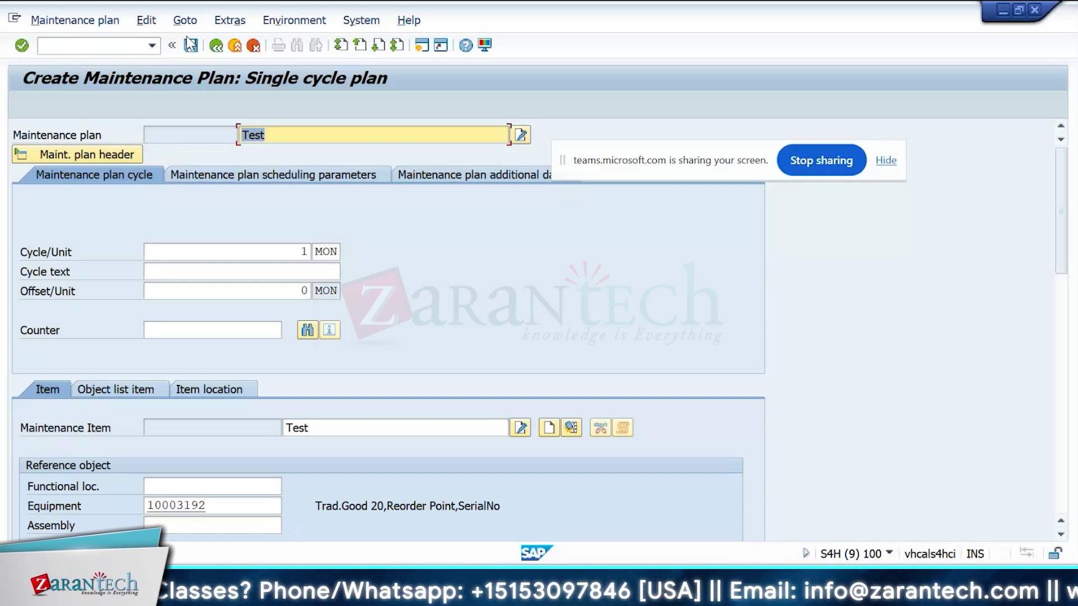
# - Open deadline monitoring for maintenance plans with transaction IP30 in a new session
pyautogui.click(96, 46)
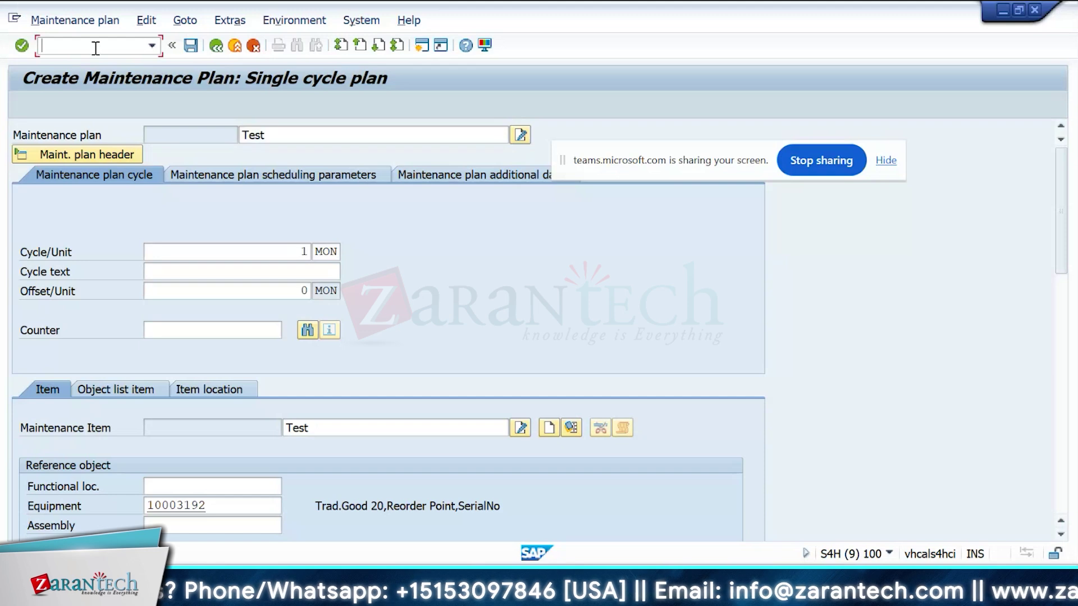
pyautogui.write('/oip30')
pyautogui.press('Return')
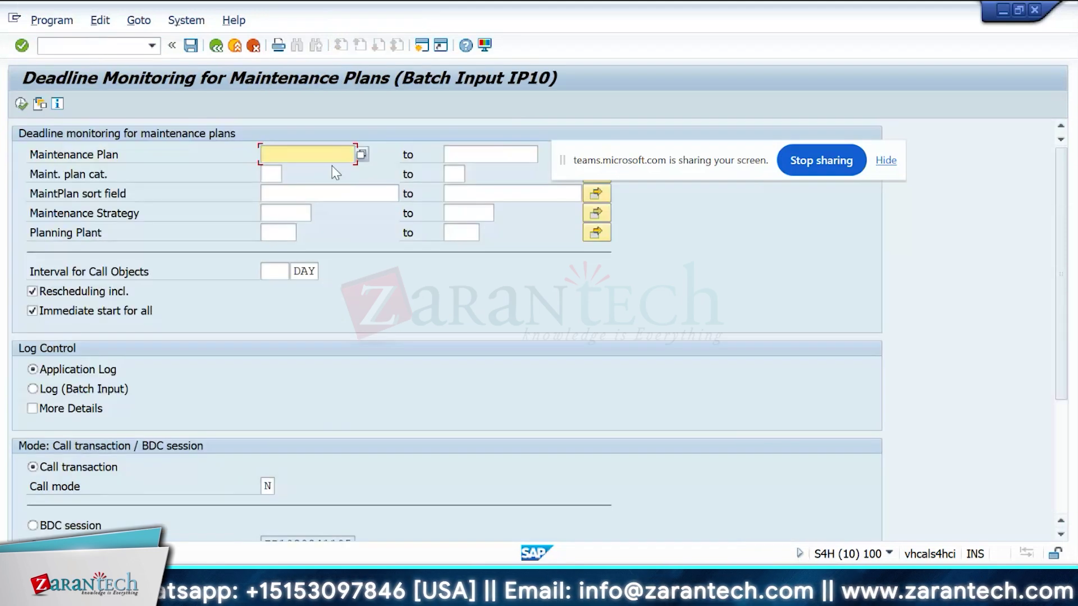
# - Switch to the Excel training notes, review the Batch Job RISTRA20 and IP30 Schedule Bulk entries, and return to SAP
pyautogui.hotkey('alt', 'Tab')
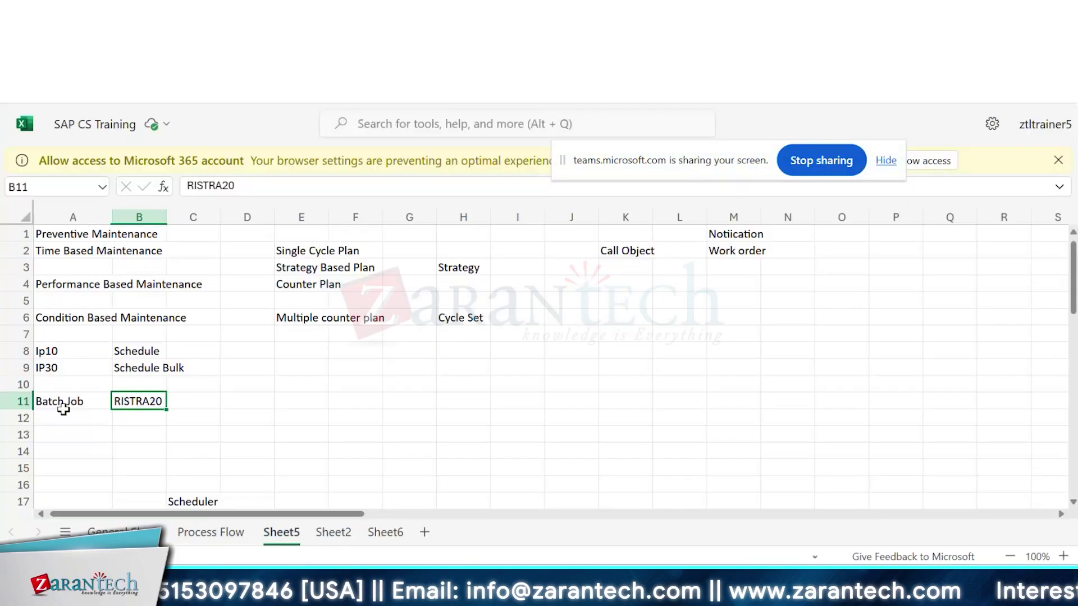
pyautogui.moveTo(65, 402); pyautogui.dragTo(137, 401)
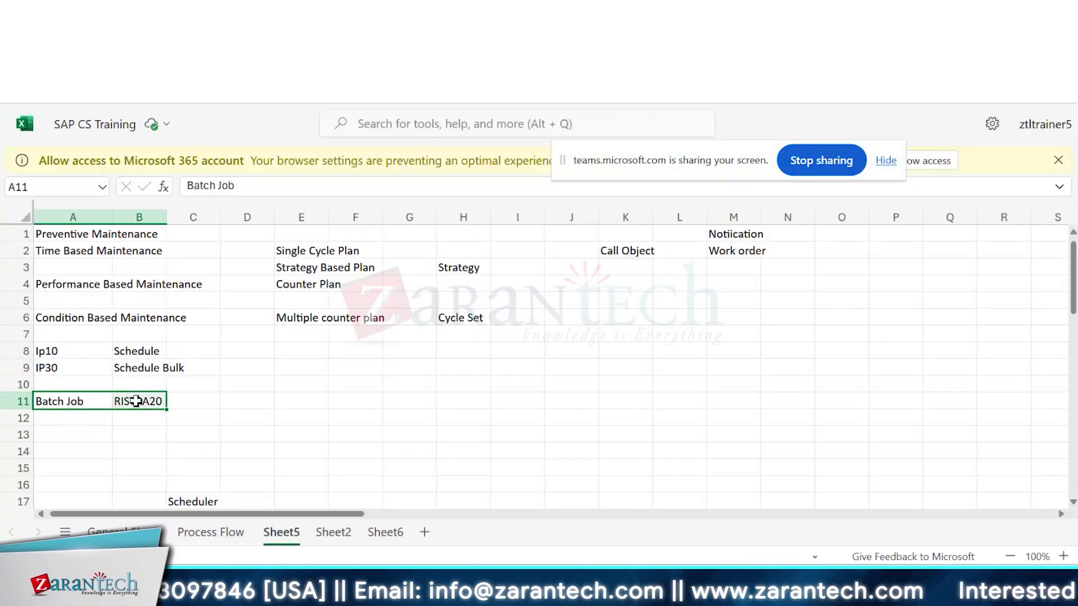
pyautogui.click(76, 366)
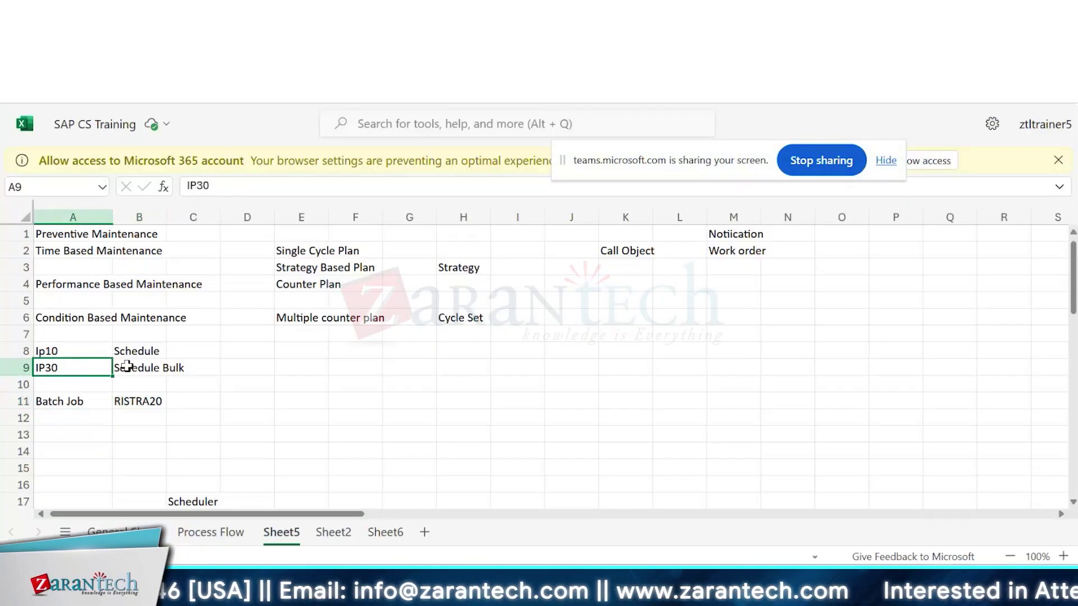
pyautogui.moveTo(127, 366); pyautogui.dragTo(200, 364)
pyautogui.click(200, 364)
pyautogui.hotkey('alt', 'Tab')
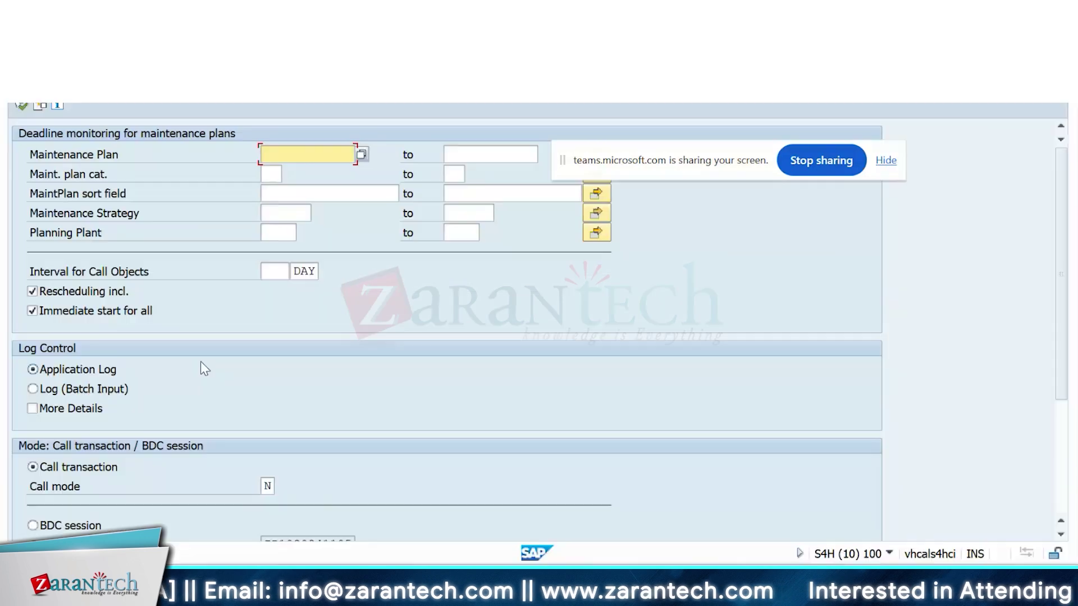
# - Enter * as the maintenance plan selection and set the interval for call objects to 1 day
pyautogui.moveTo(697, 161); pyautogui.dragTo(504, 100)
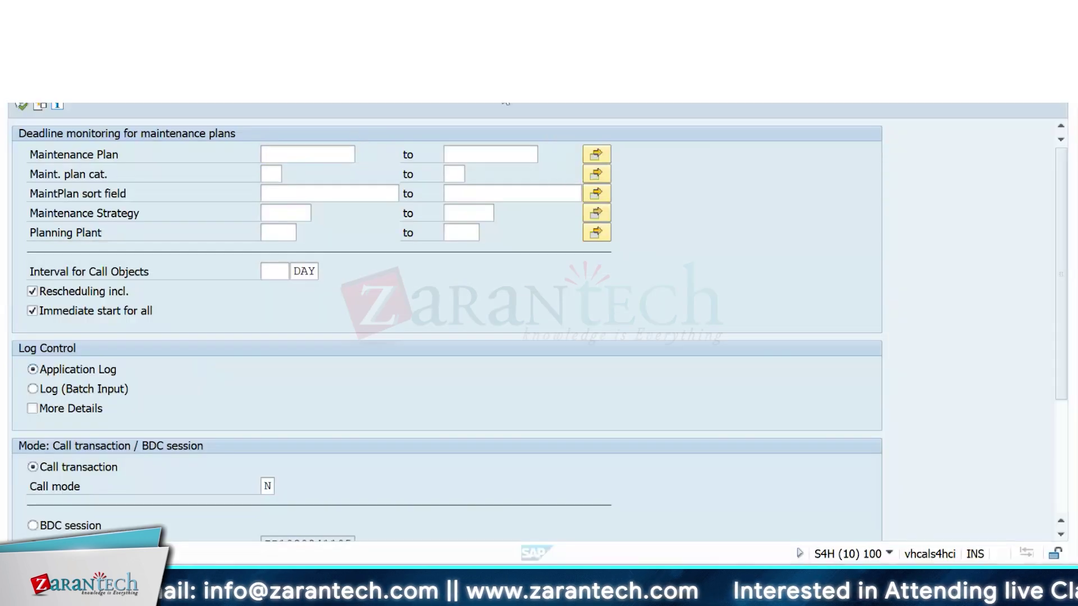
pyautogui.click(300, 161)
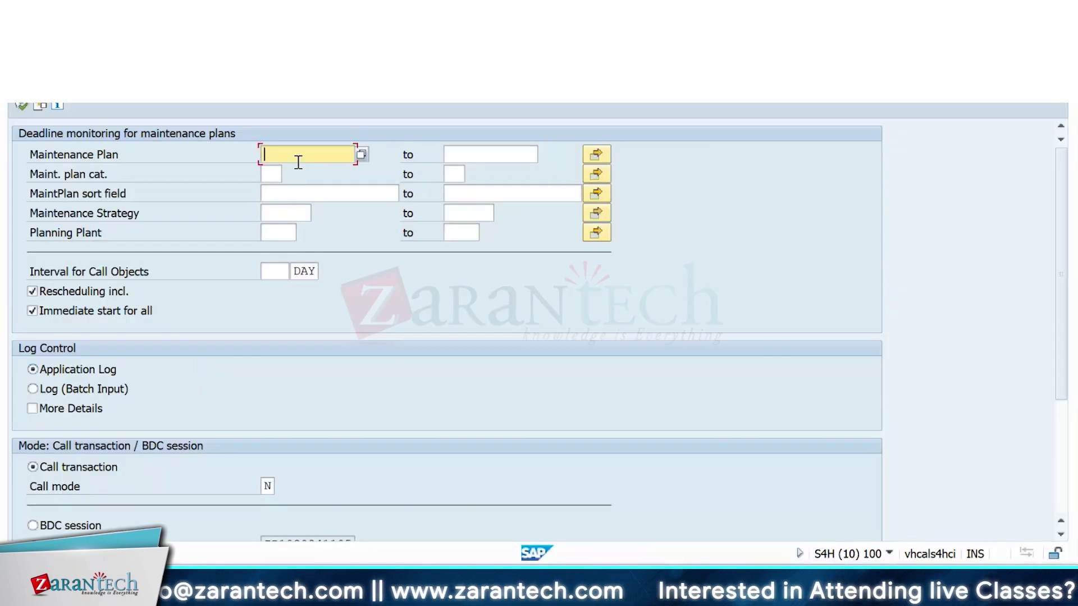
pyautogui.write('*')
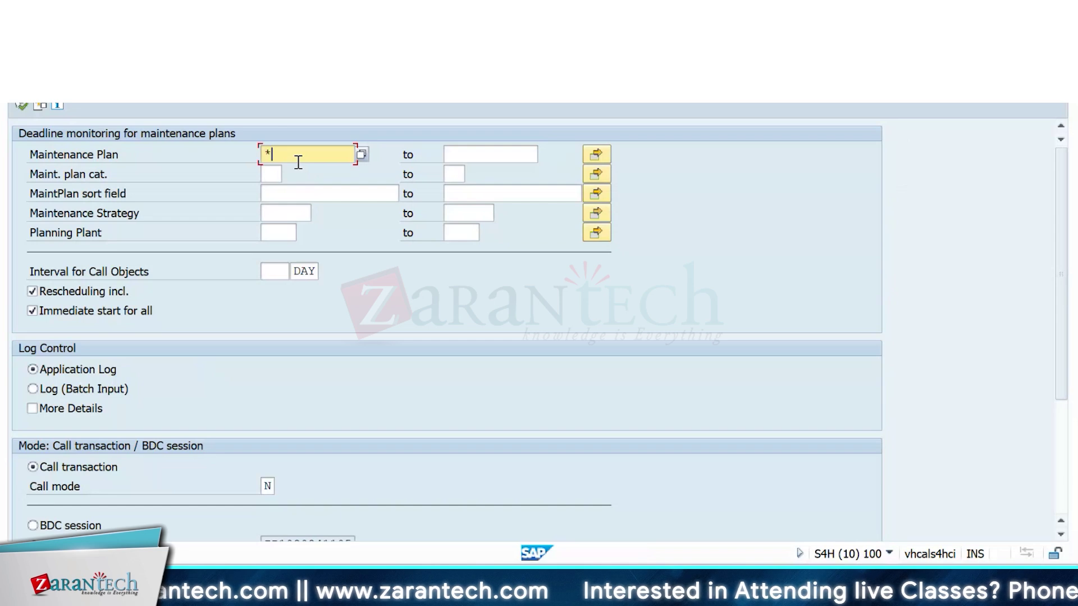
pyautogui.click(285, 273)
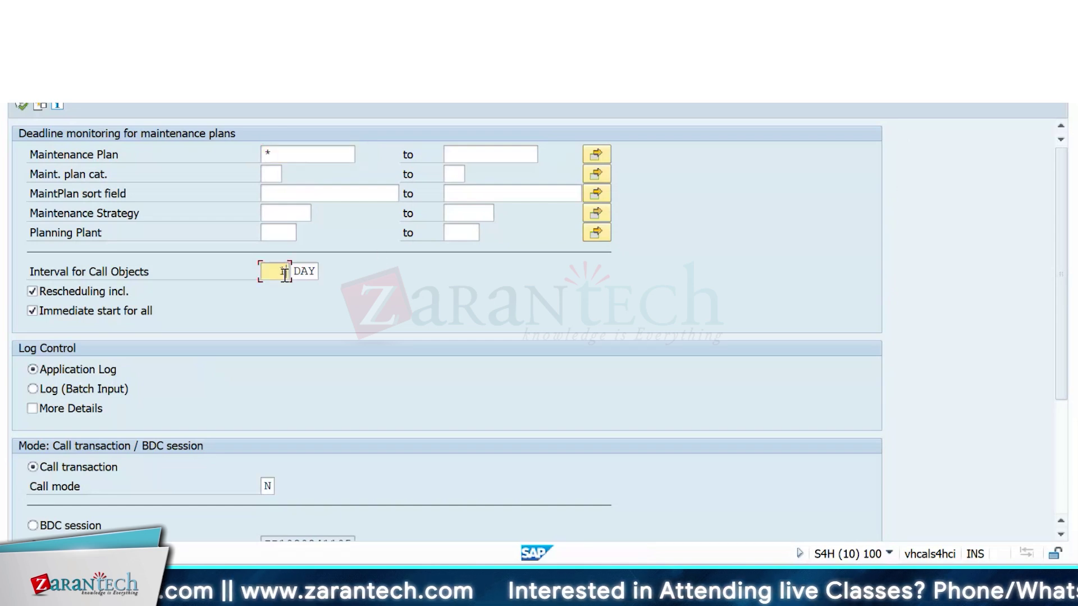
pyautogui.press('Return')
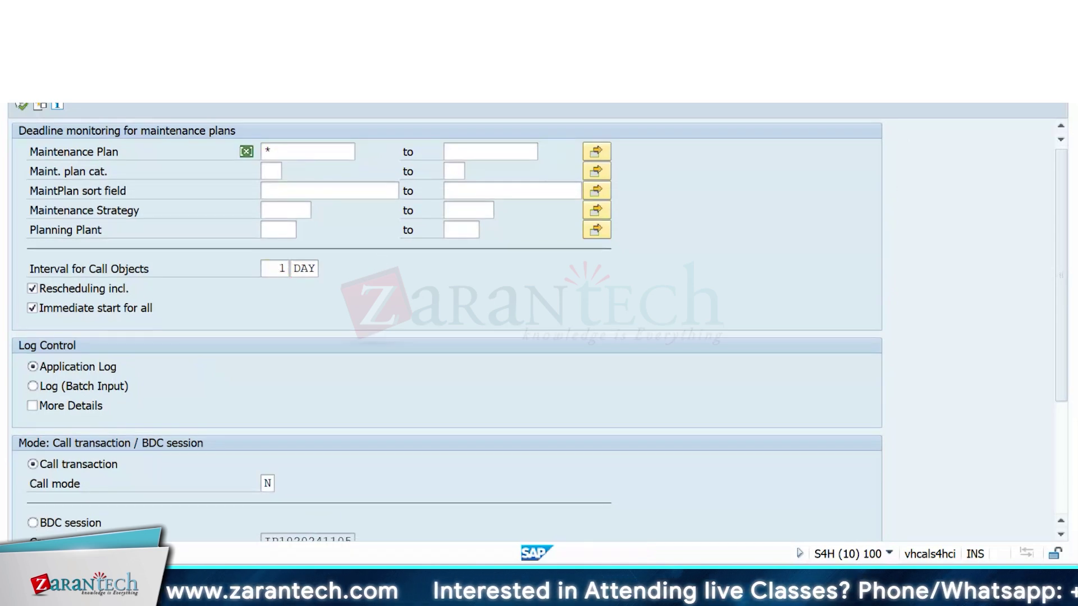
# - Bring up the variant attributes for the selection, return without saving a variant, and clear the interval for call objects
pyautogui.hotkey('ctrl', 's')
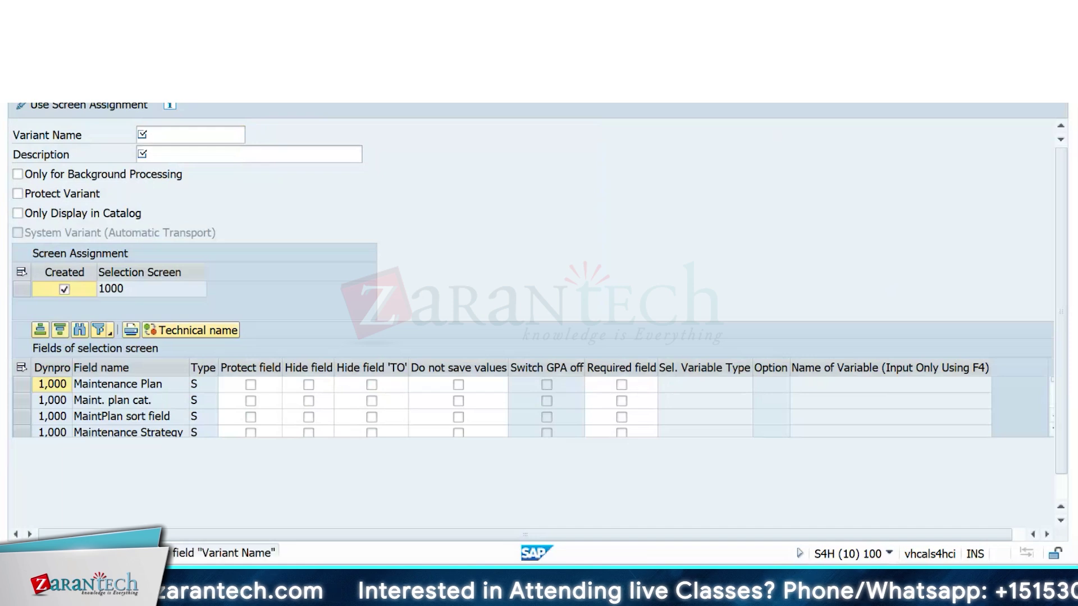
pyautogui.press('F12')
pyautogui.click(283, 278)
pyautogui.click(283, 277)
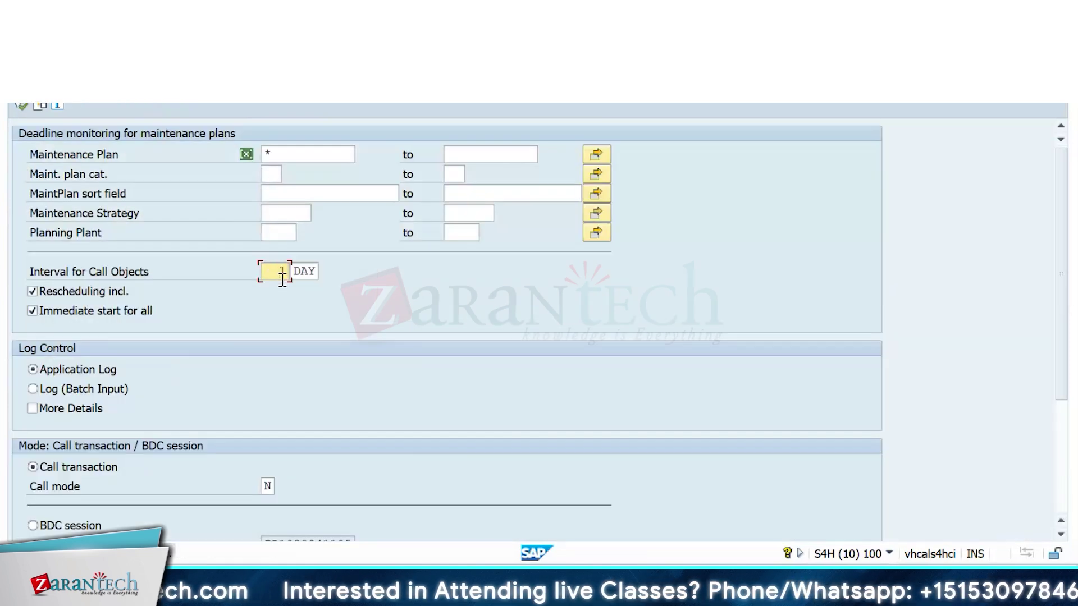
pyautogui.click(282, 278)
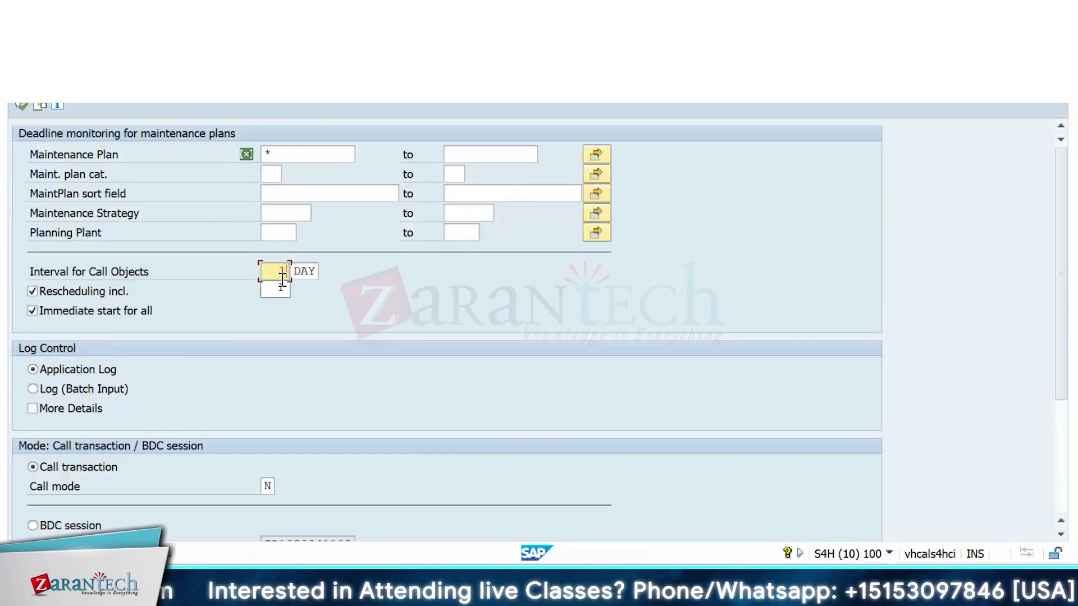
pyautogui.click(751, 272)
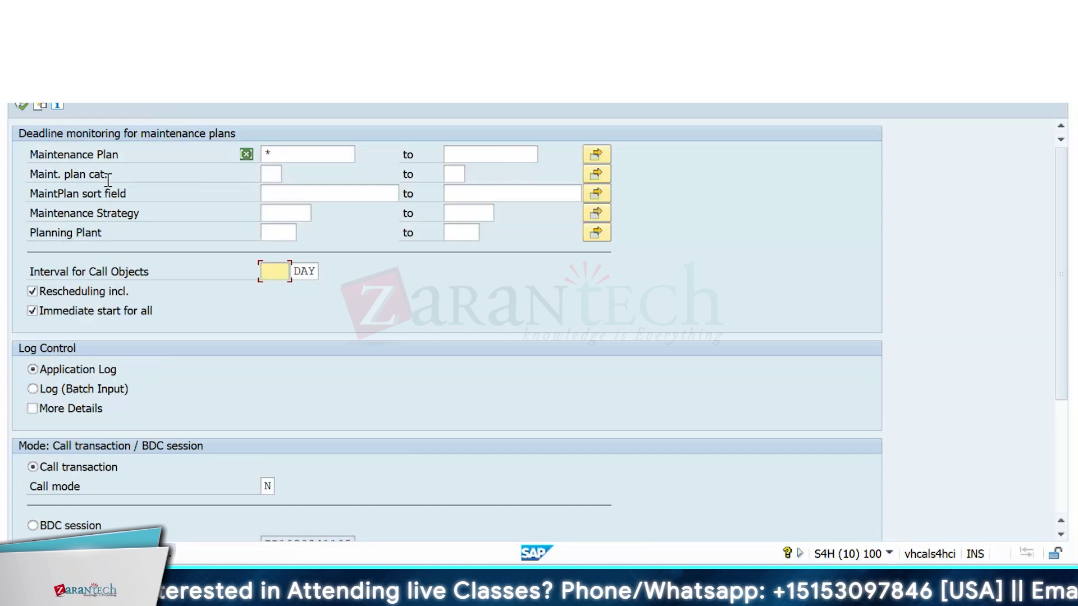
# - Load the saved variant ZPM_BOILER_MP into the deadline monitoring selection
pyautogui.click(45, 106)
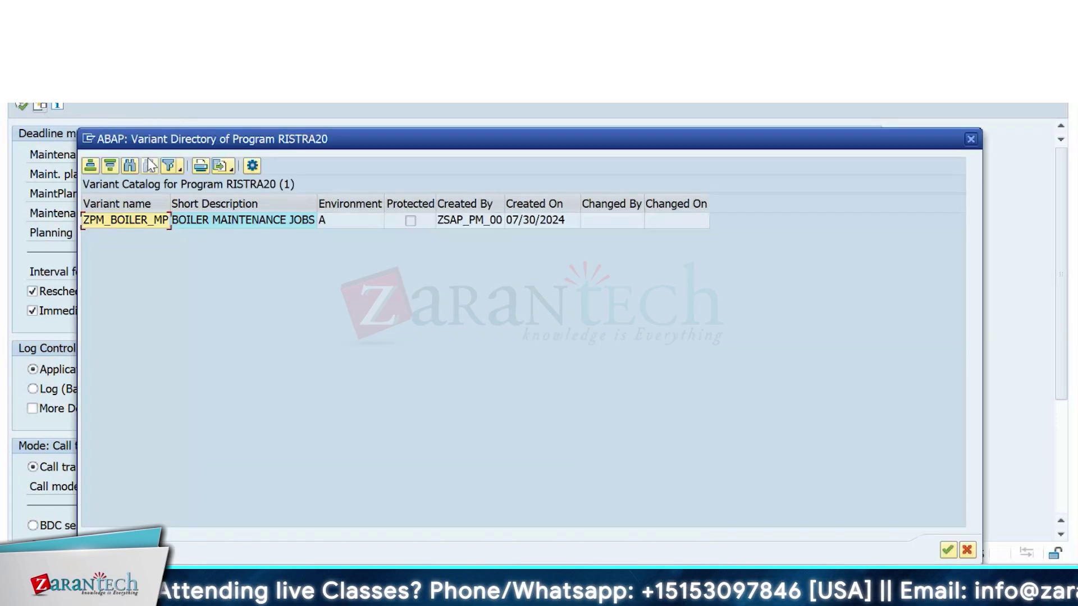
pyautogui.doubleClick(211, 224)
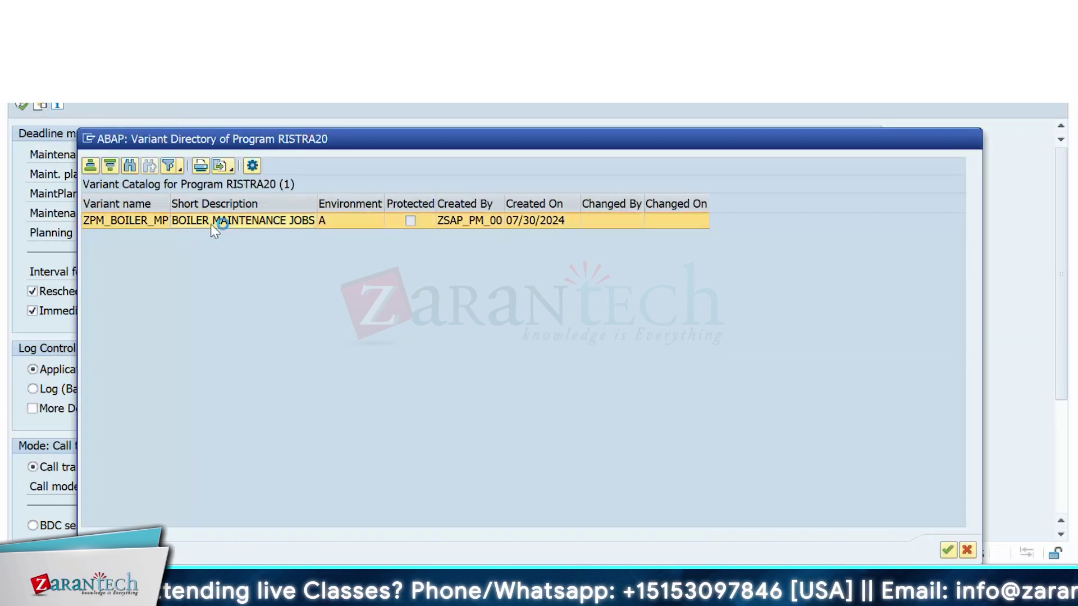
pyautogui.click(328, 156)
# - Switch to the single cycle plan being created and assign the Testing task list, group 71, counter A1, to its maintenance item
pyautogui.hotkey('alt', 'Tab')
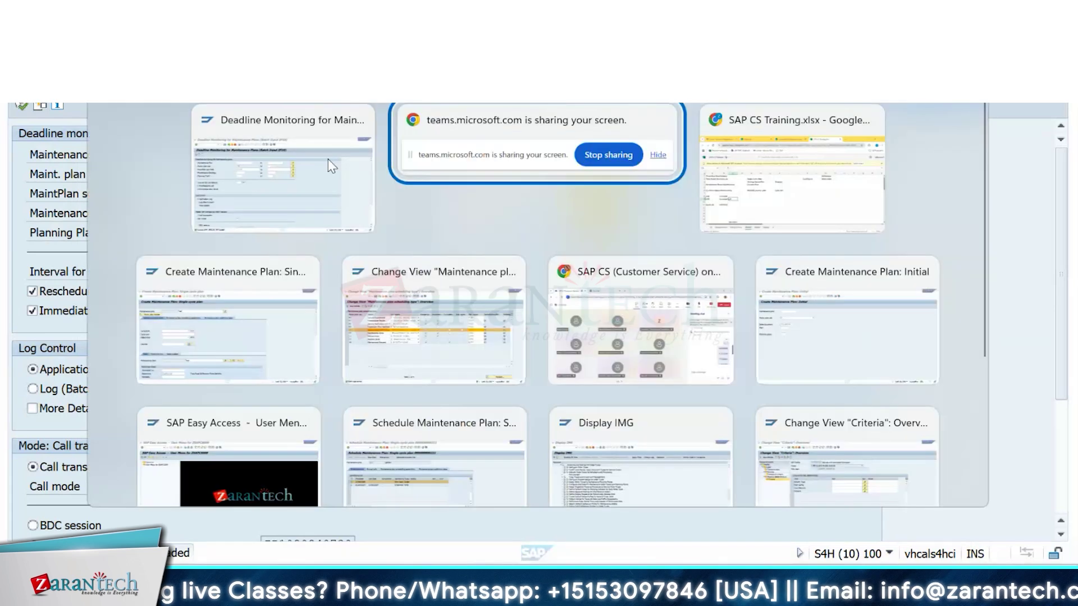
pyautogui.hotkey('alt', 'Tab')
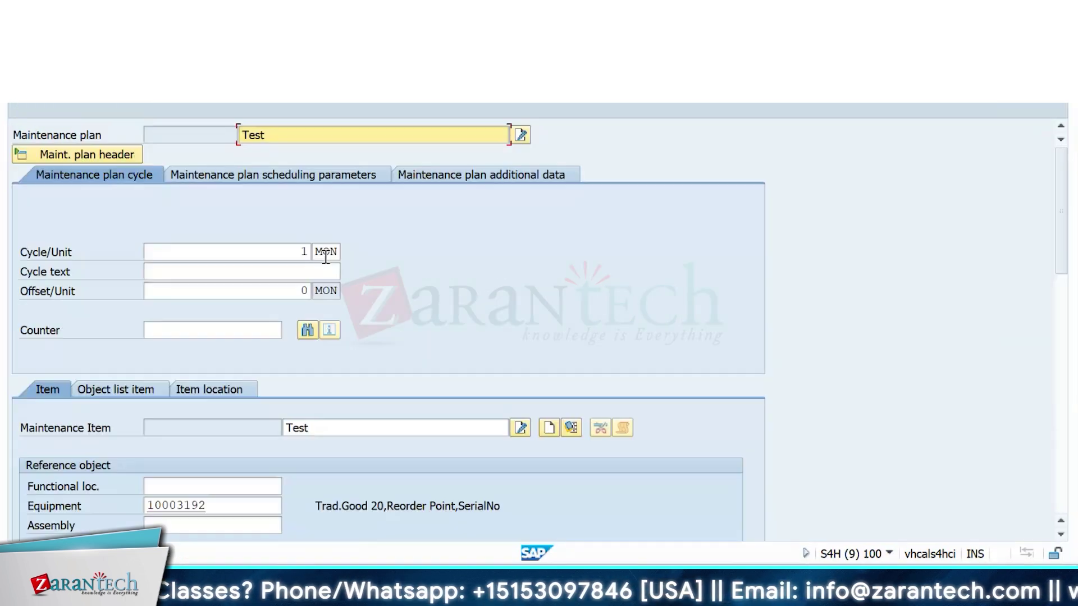
pyautogui.moveTo(1056, 195); pyautogui.dragTo(1056, 300)
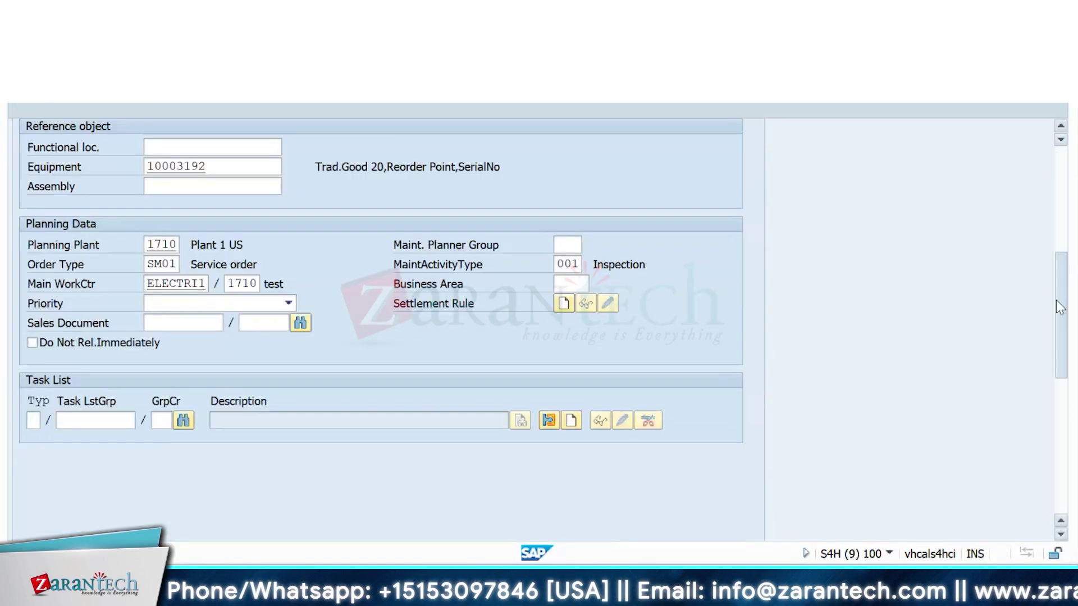
pyautogui.click(184, 422)
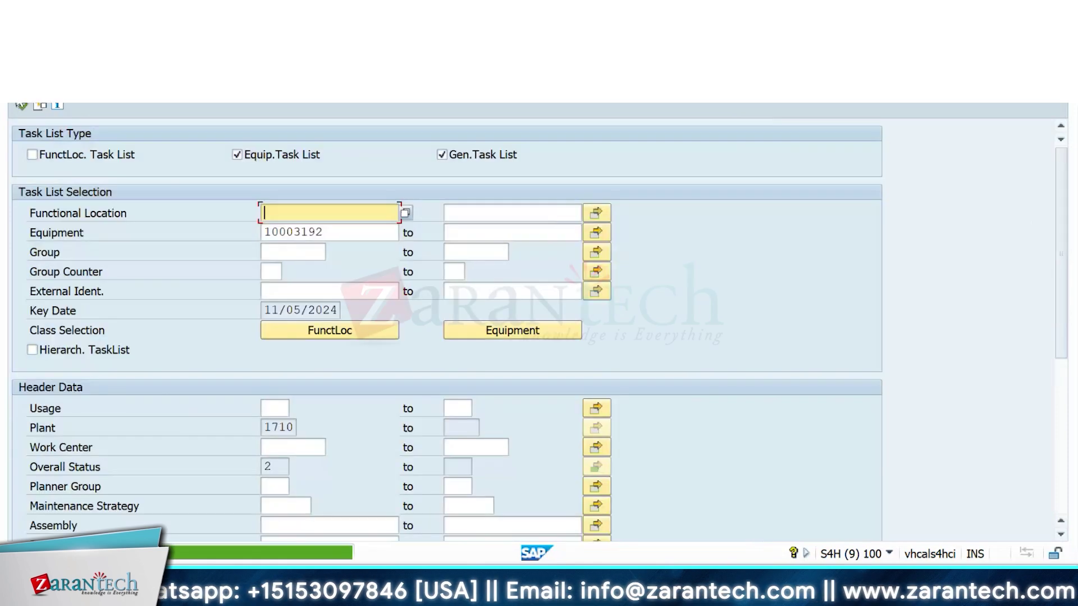
pyautogui.click(22, 107)
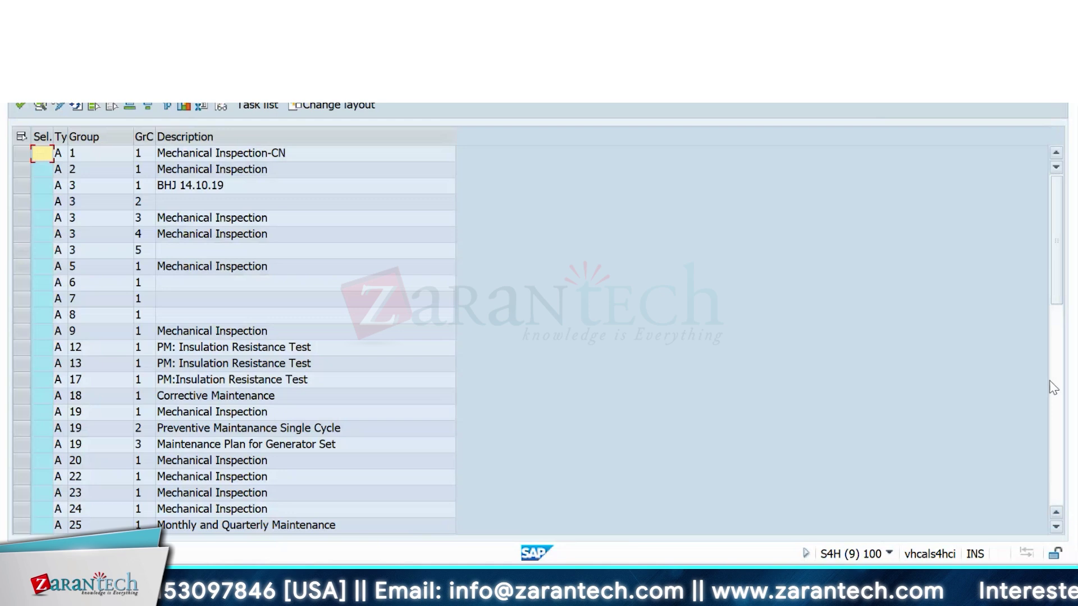
pyautogui.click(1056, 421)
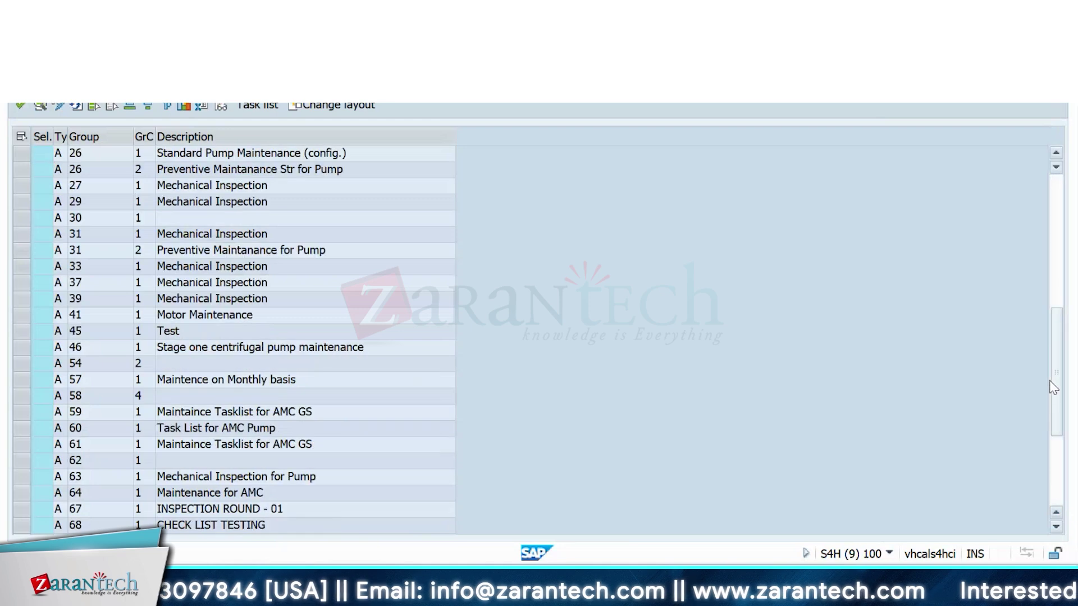
pyautogui.scroll(-3, 1053, 421)
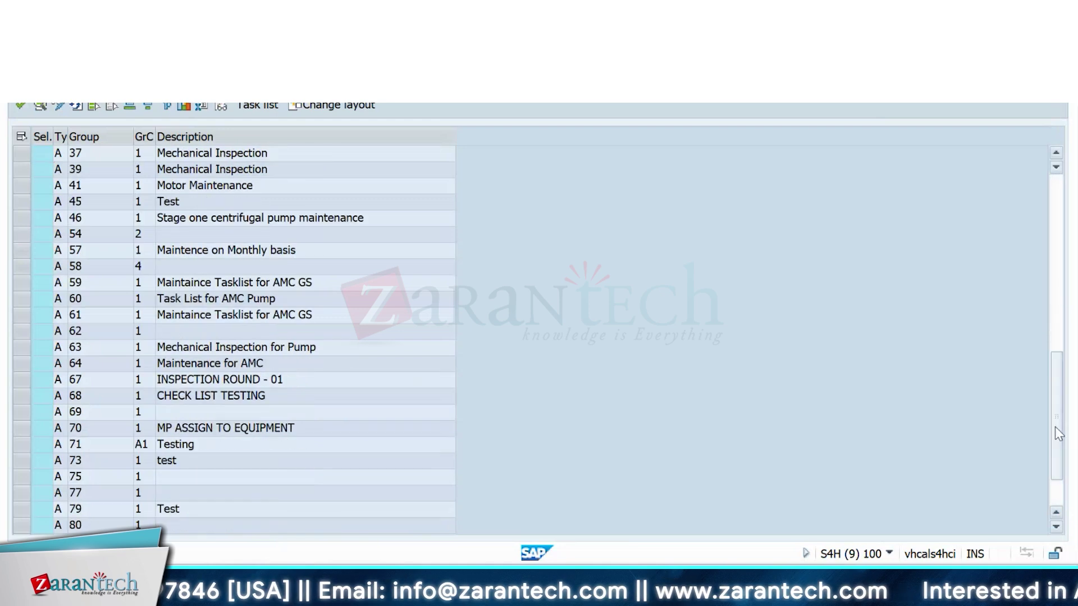
pyautogui.click(82, 446)
pyautogui.doubleClick(82, 446)
# - Set the plan's start of cycle to 01/01/2024 and its scheduling period to 365 days
pyautogui.click(330, 251)
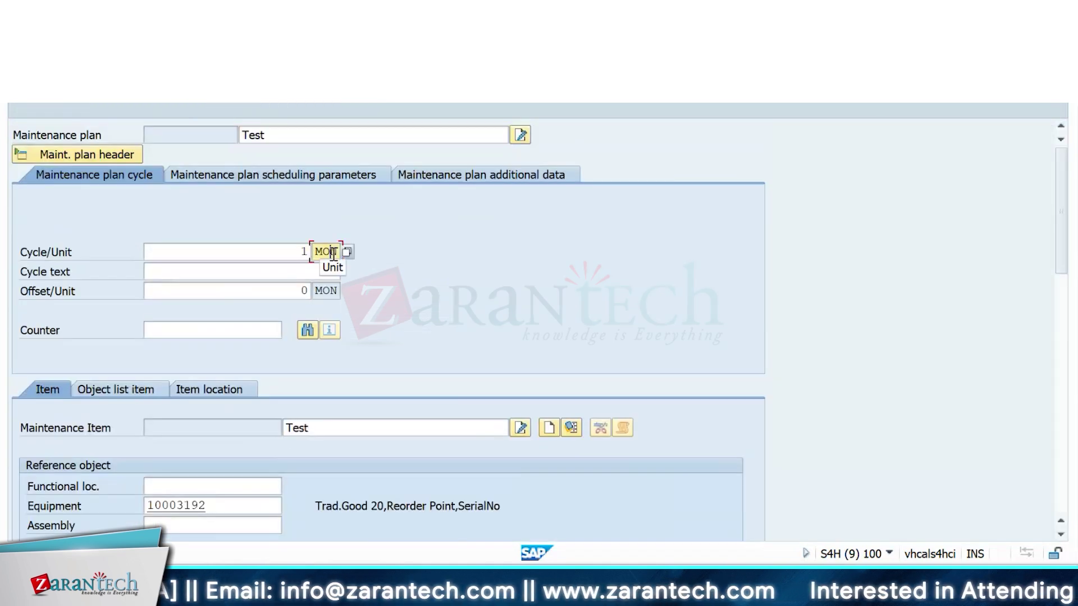
pyautogui.click(303, 179)
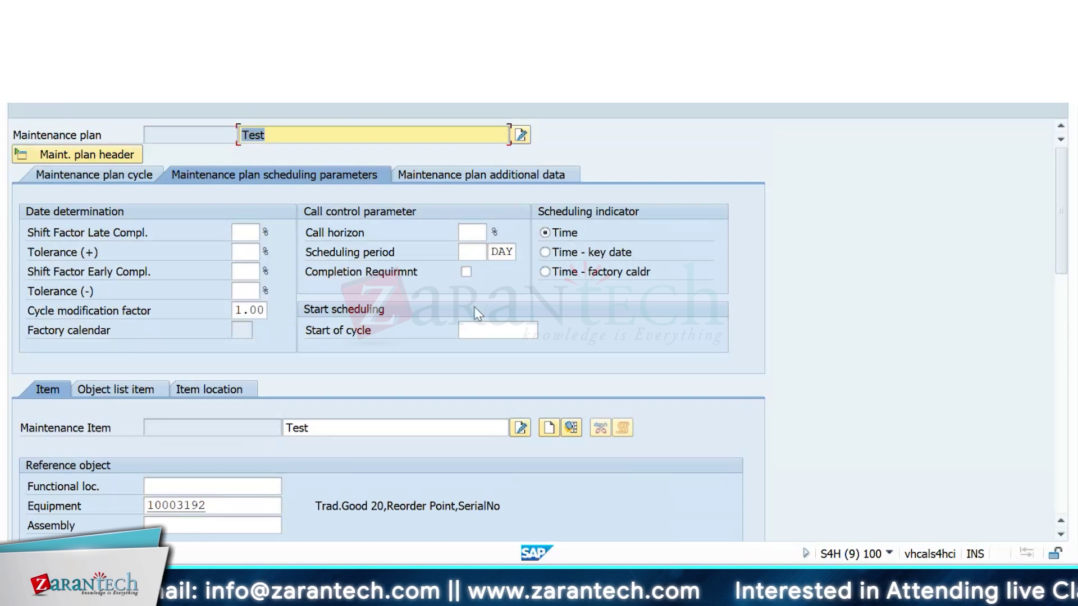
pyautogui.click(500, 333)
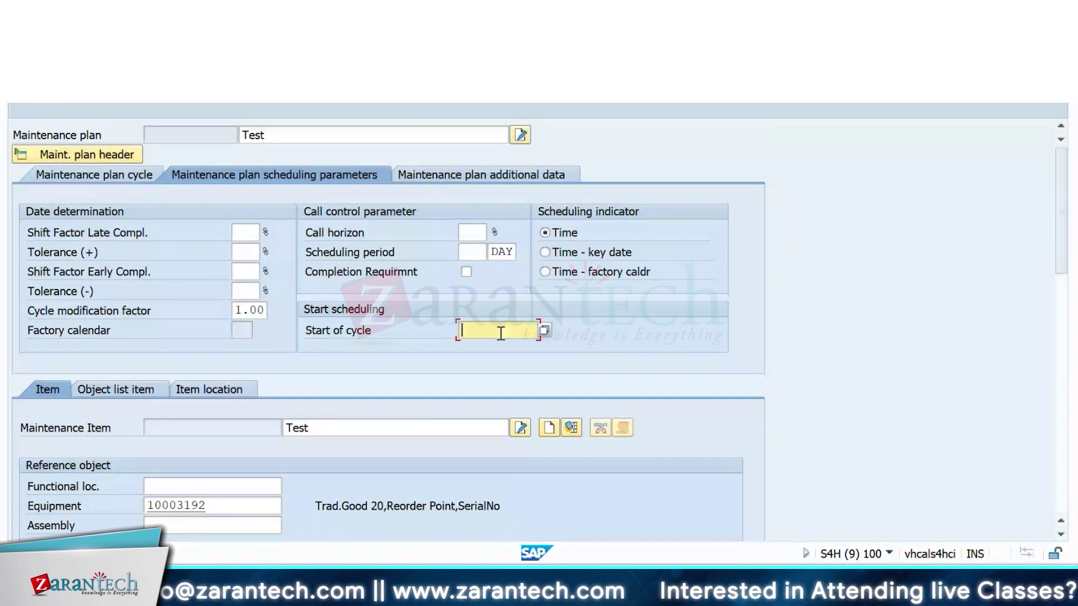
pyautogui.write('010')
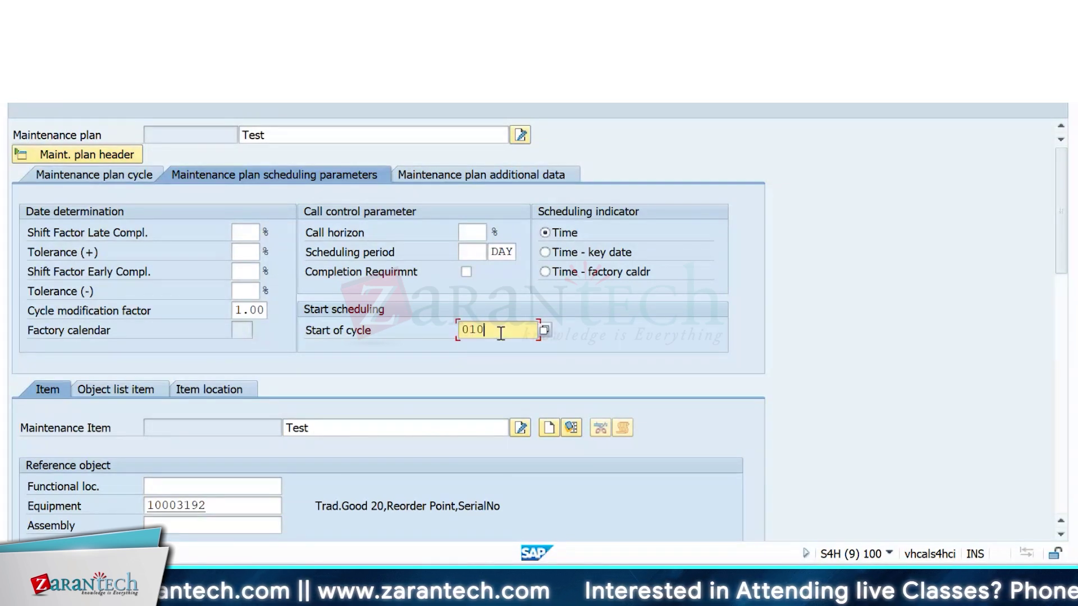
pyautogui.write('1')
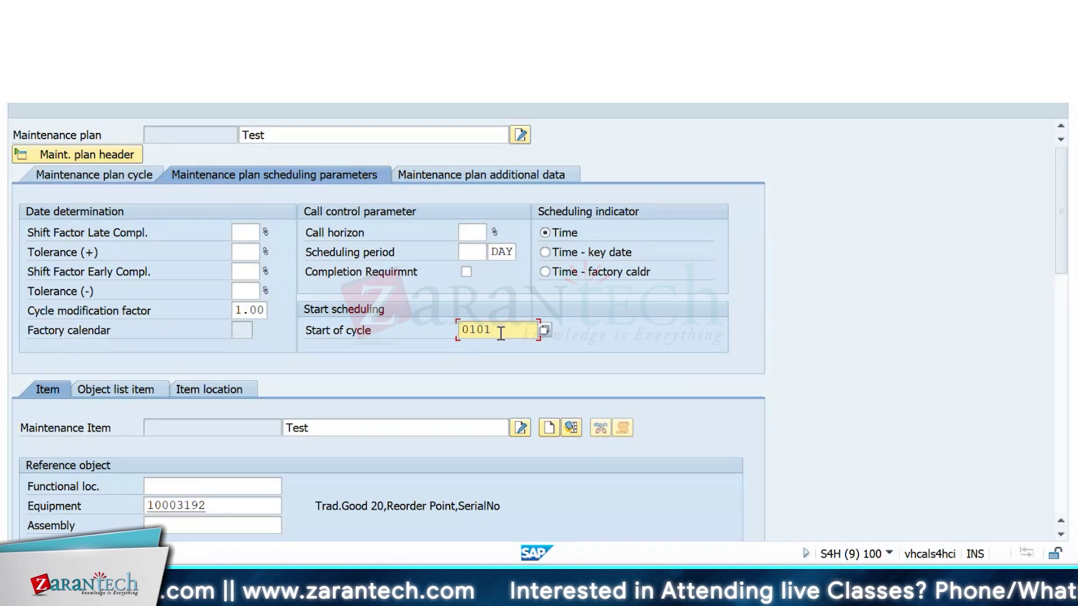
pyautogui.write('2024')
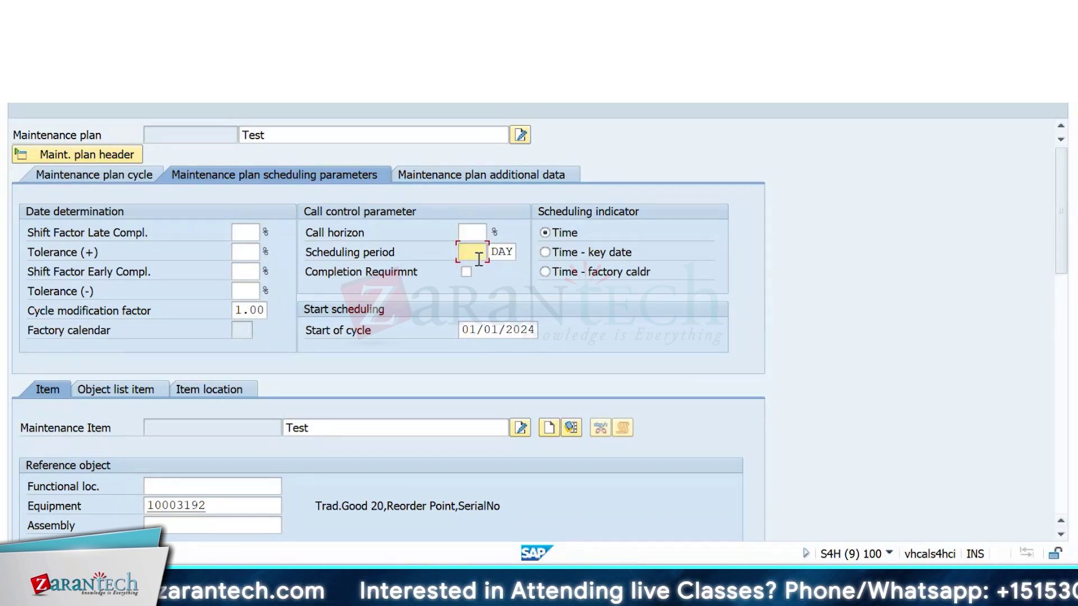
pyautogui.write('365')
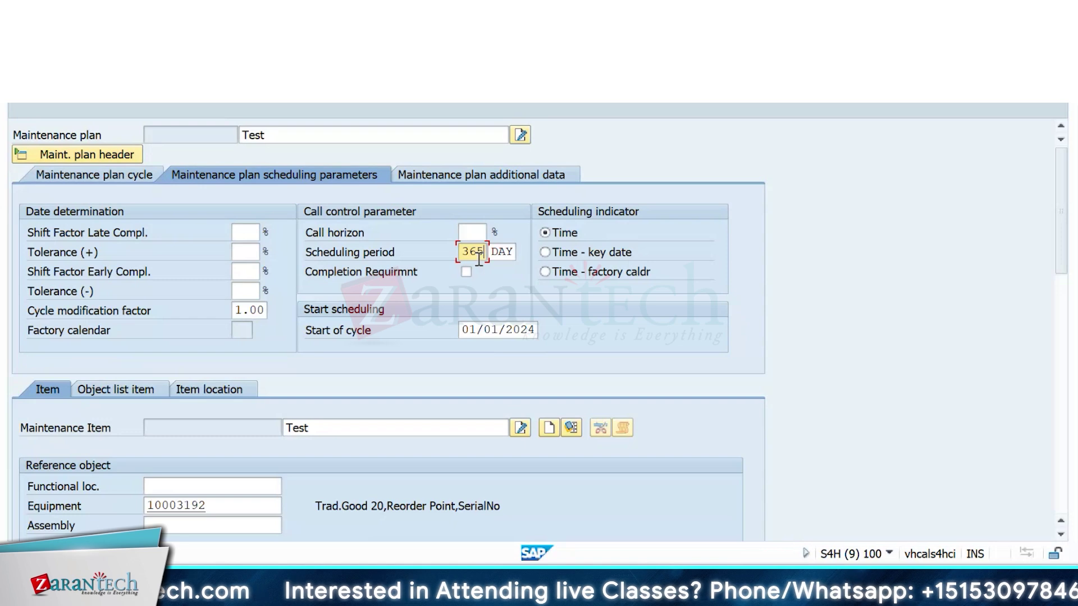
pyautogui.doubleClick(478, 259)
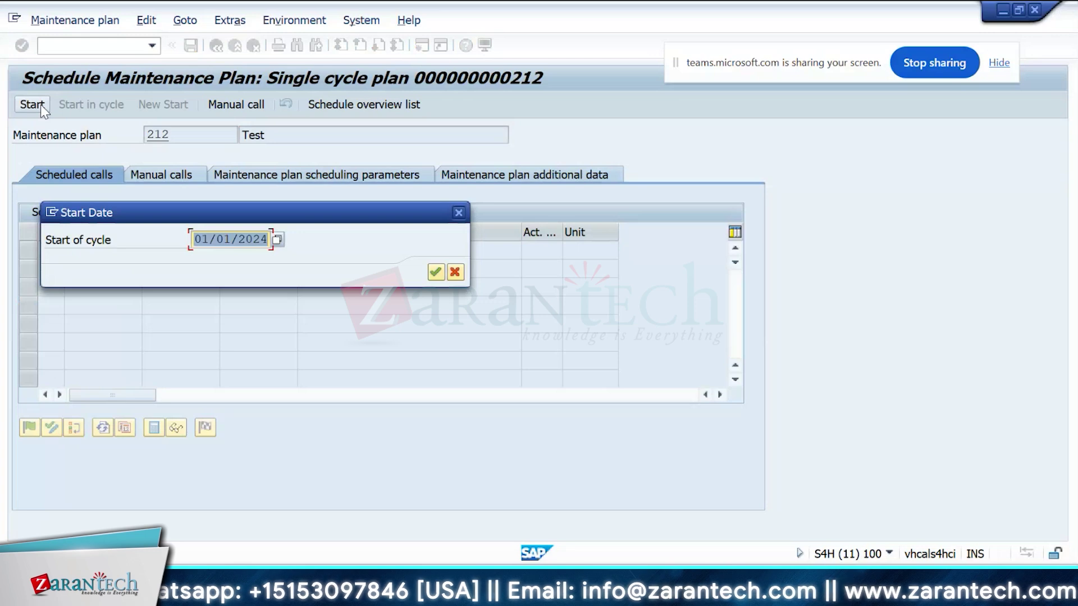
# - Start scheduling maintenance plan 212 with 01/01/2024 as the start of cycle
pyautogui.press('Return')
pyautogui.scroll(3, 752, 300)
pyautogui.scroll(3, 752, 300)
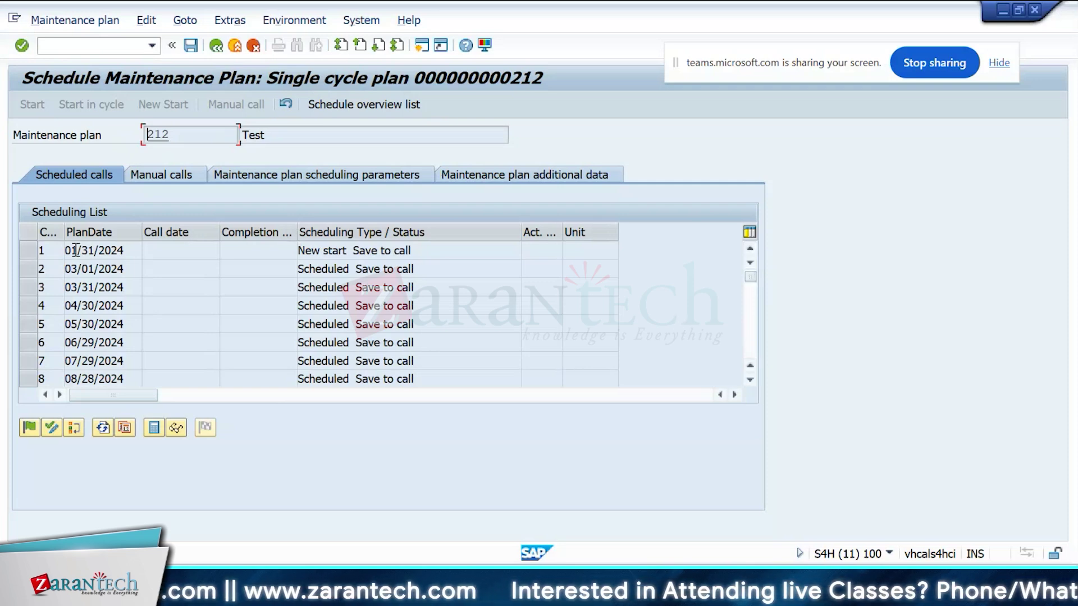
# - Examine the plan dates, call dates and statuses of the calls in plan 212's scheduling list
pyautogui.click(22, 255)
pyautogui.click(22, 254)
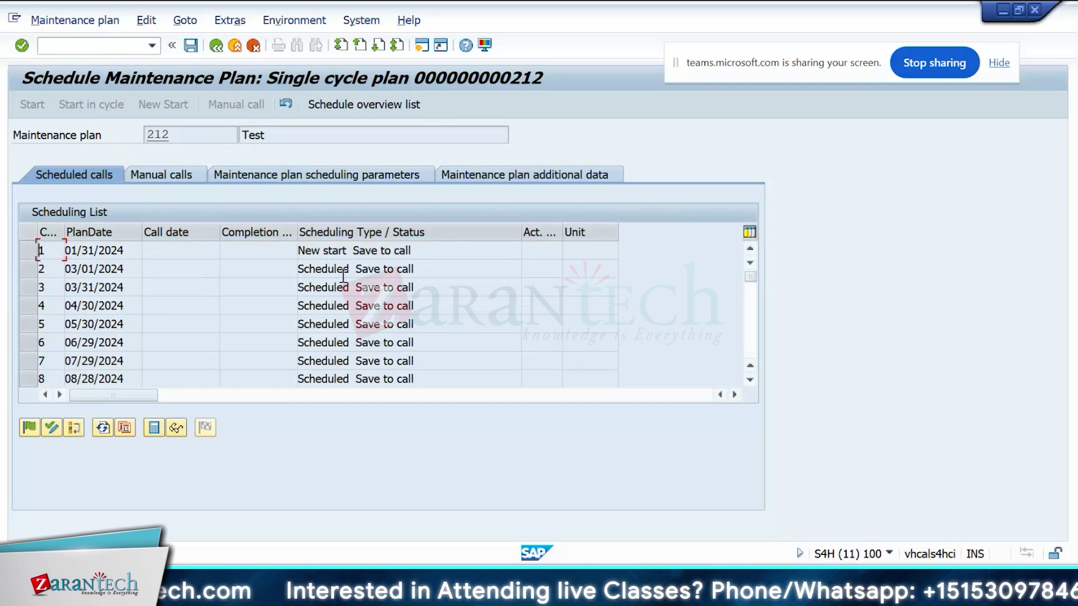
pyautogui.click(750, 333)
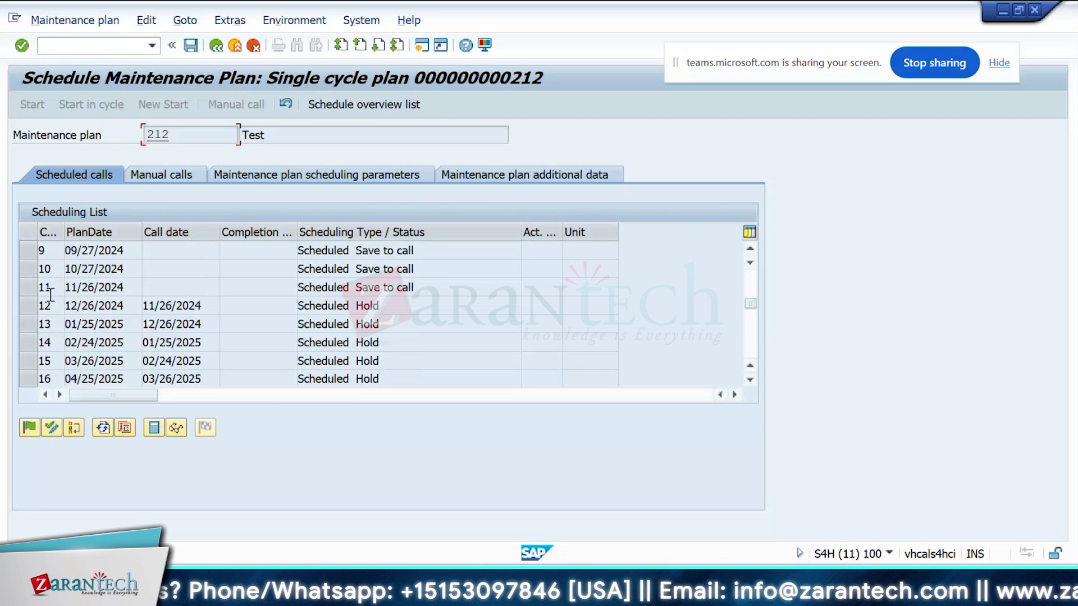
pyautogui.click(756, 280)
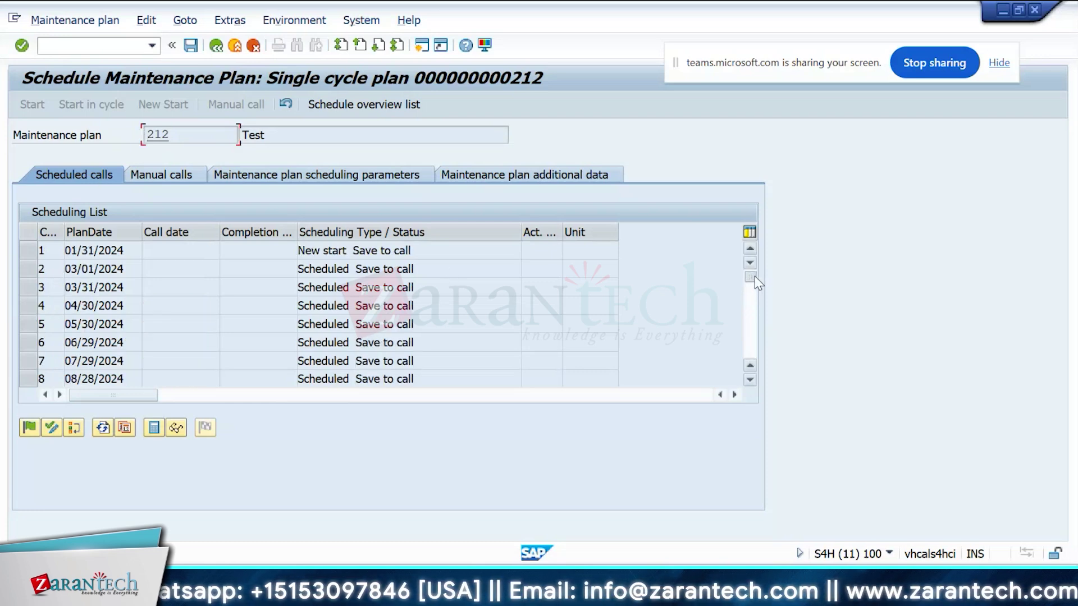
pyautogui.click(30, 254)
pyautogui.click(32, 257)
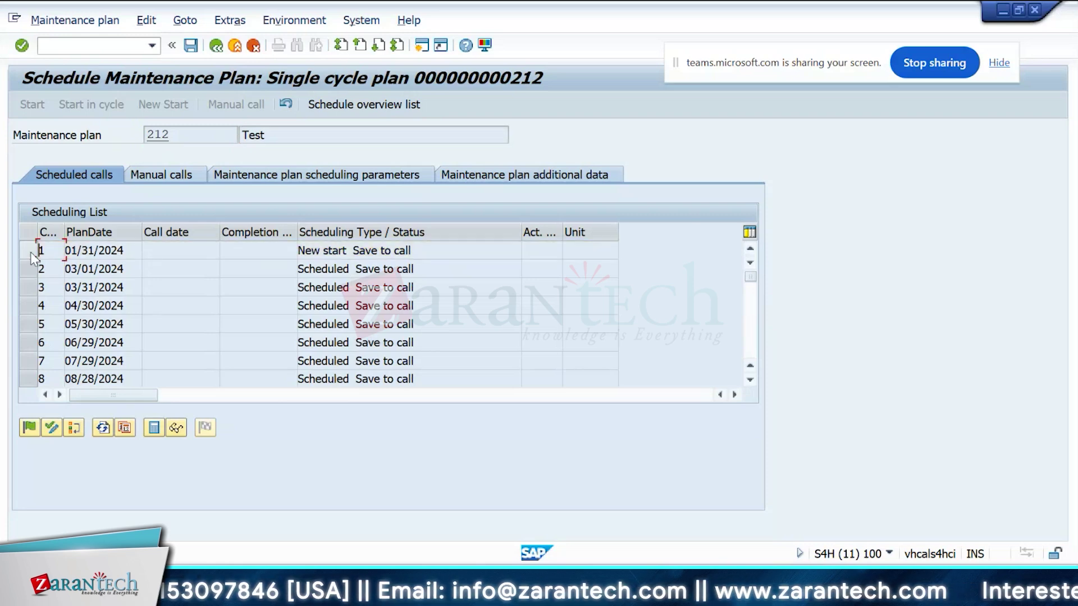
pyautogui.click(100, 252)
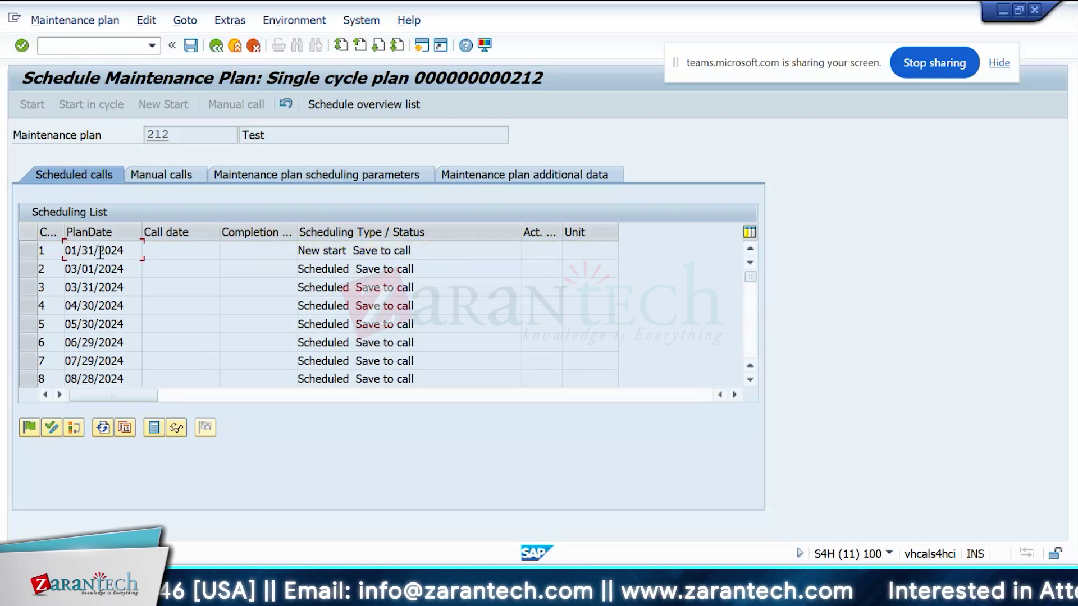
pyautogui.click(25, 256)
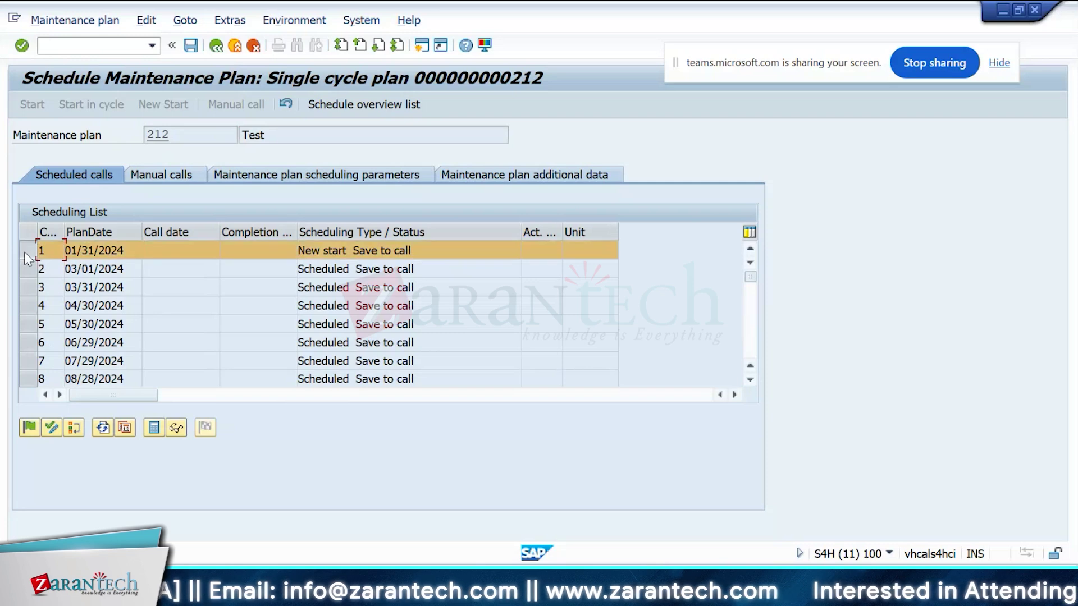
pyautogui.click(25, 252)
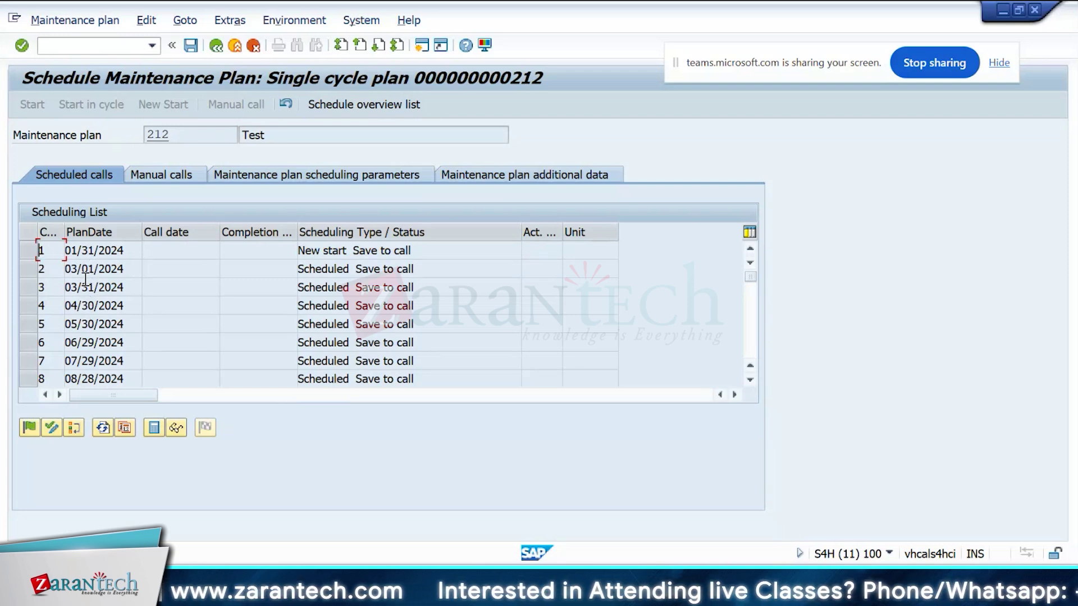
pyautogui.click(71, 251)
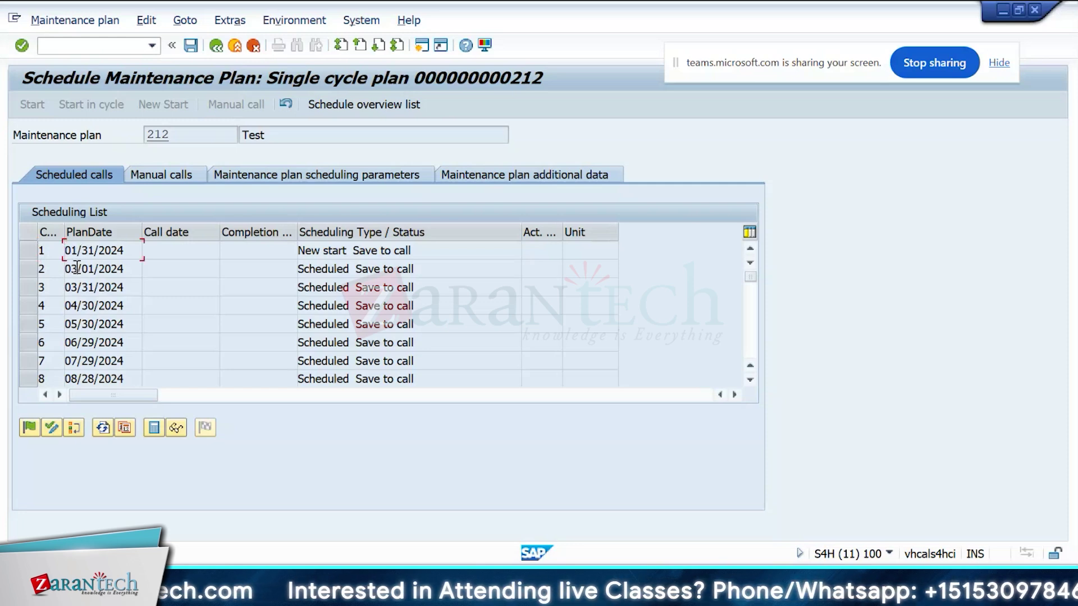
pyautogui.click(77, 268)
pyautogui.click(78, 287)
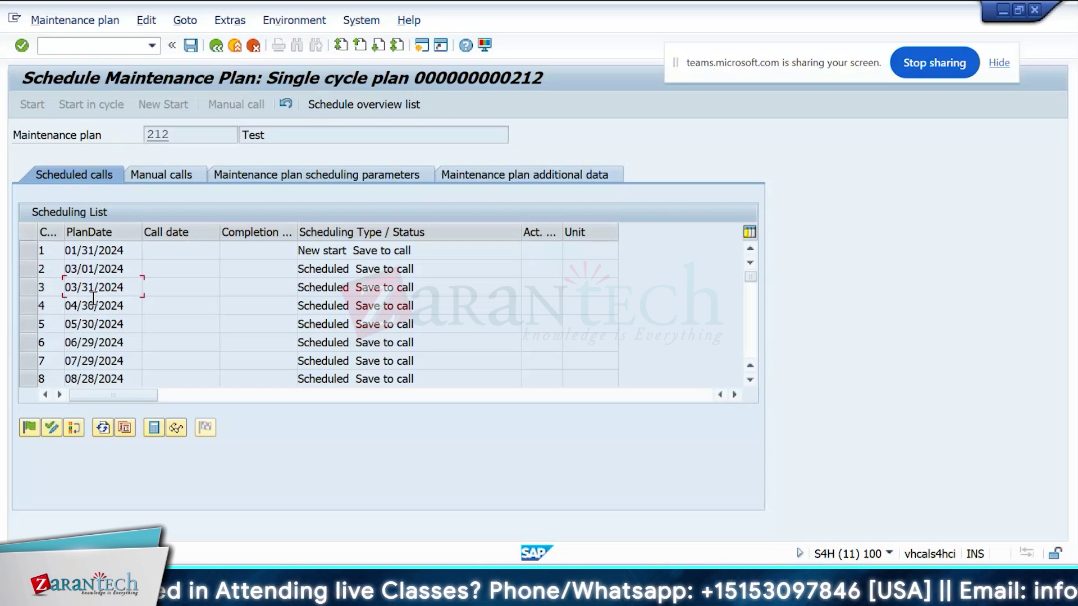
# - Display maintenance plan 212 in the other session and review its scheduling parameters, cycle and additional data
pyautogui.hotkey('alt', 'Tab')
pyautogui.press('Return')
pyautogui.click(75, 20)
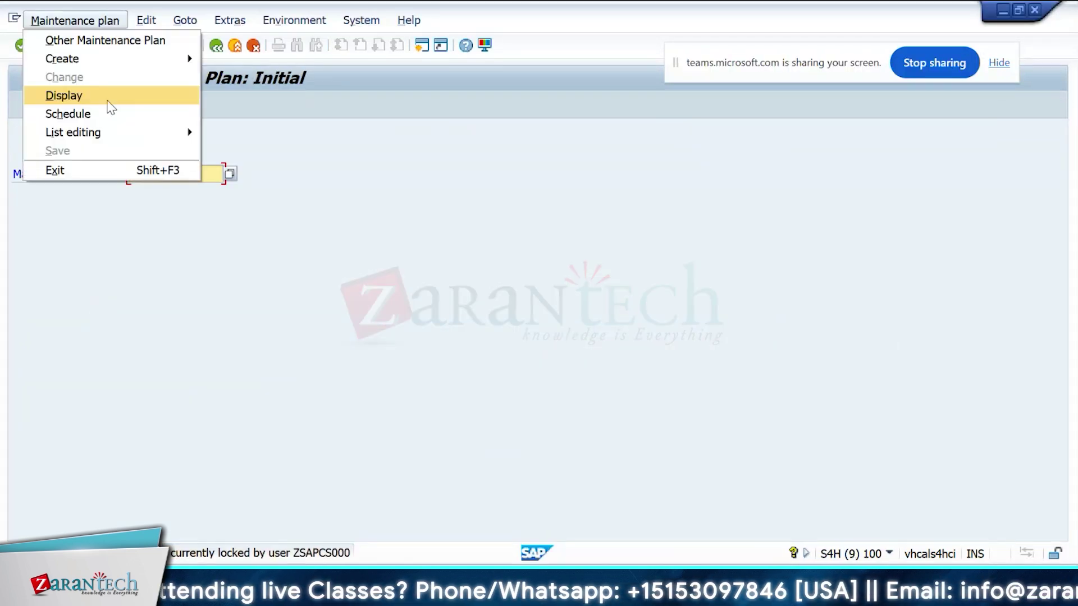
pyautogui.click(108, 100)
pyautogui.press('Return')
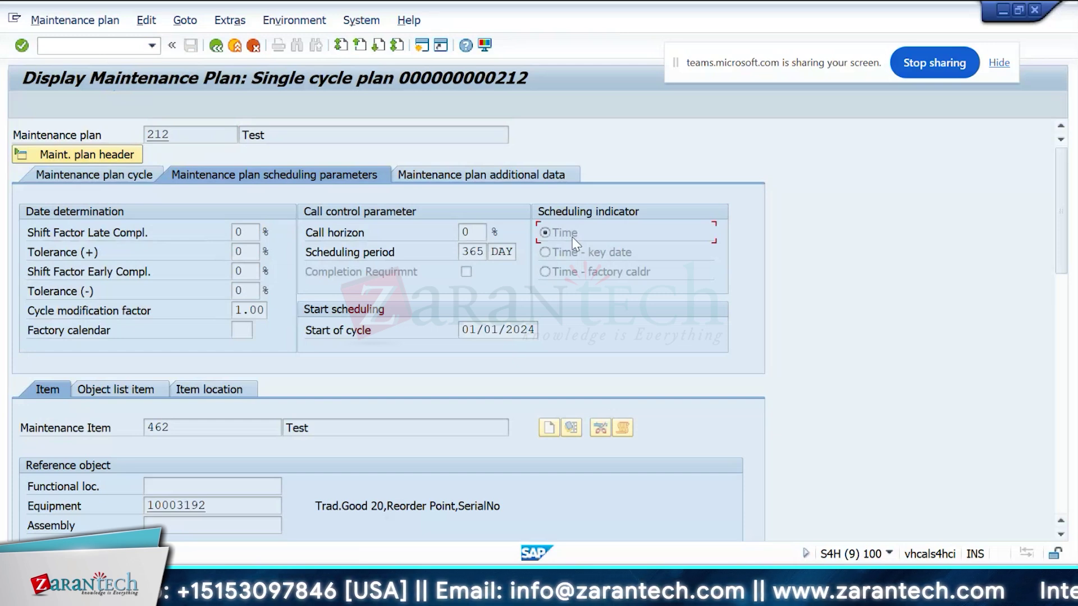
pyautogui.click(94, 174)
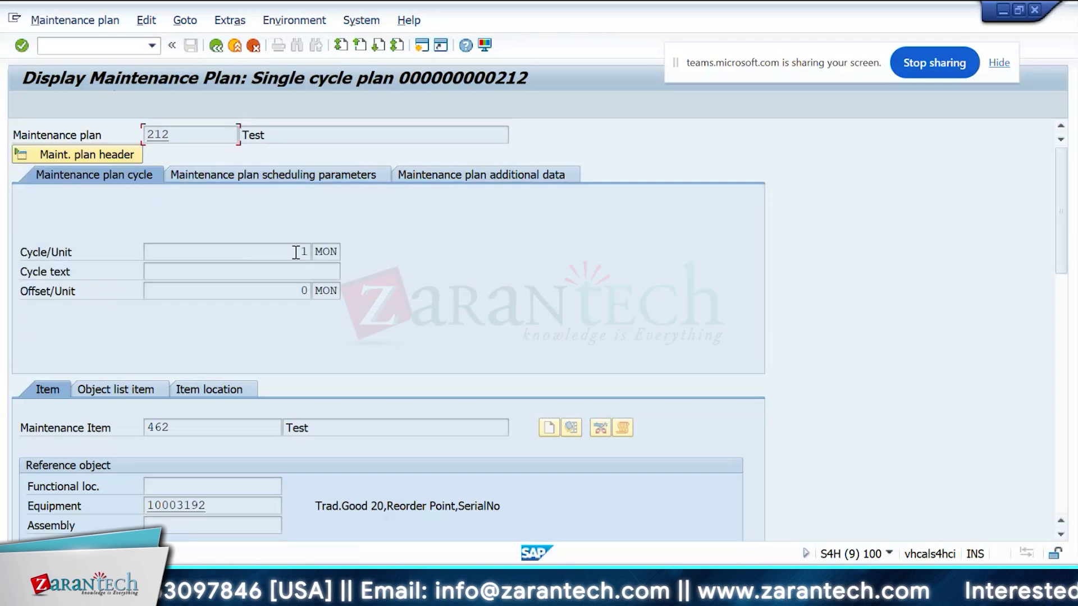
pyautogui.click(494, 172)
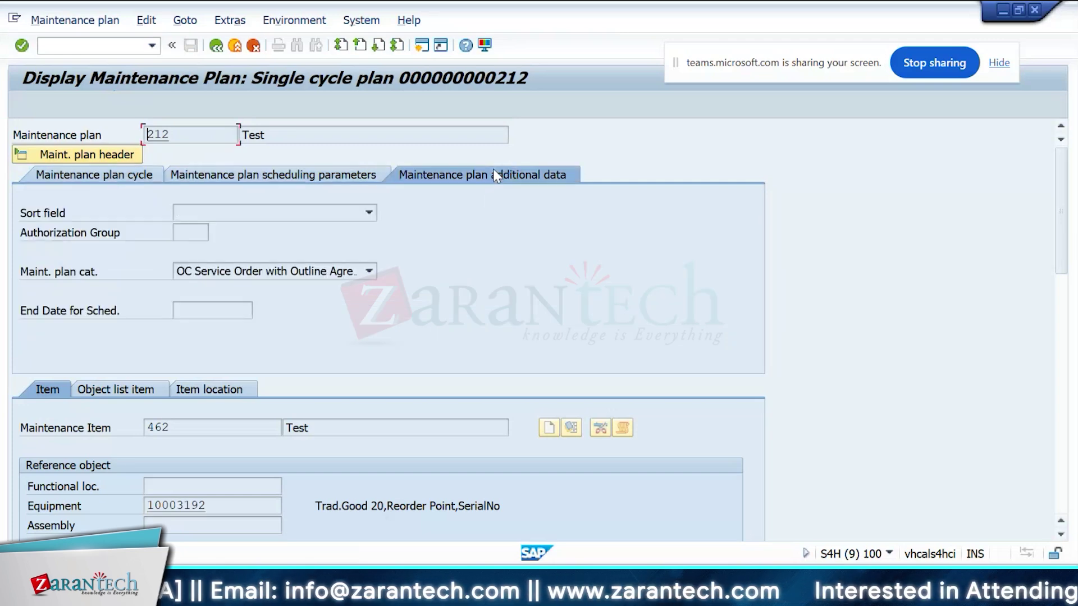
pyautogui.click(284, 175)
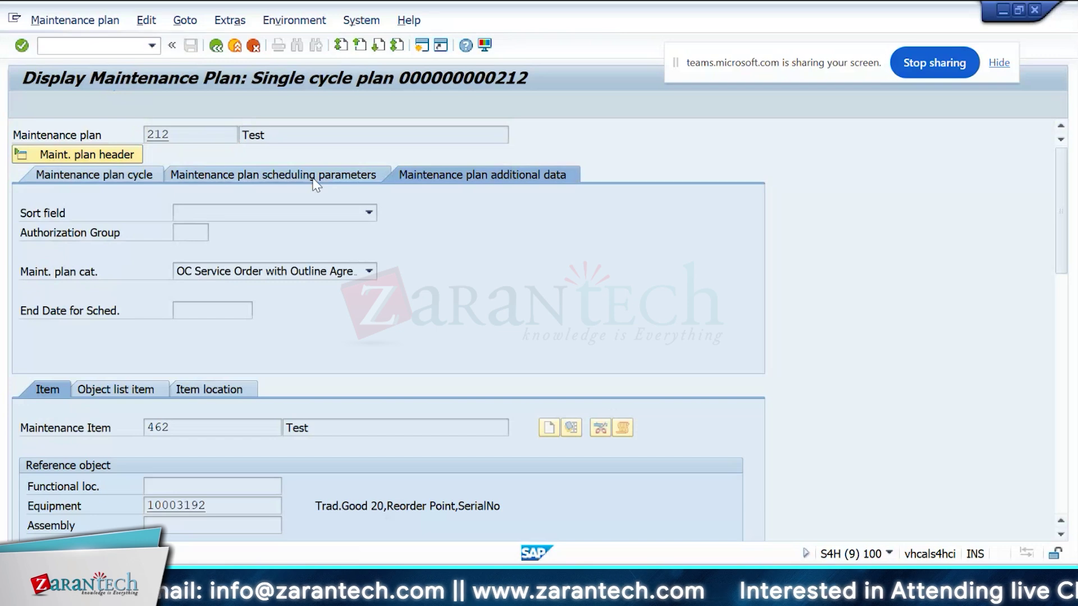
# - Return to the scheduling session and leave the scheduling of plan 212 without saving
pyautogui.hotkey('alt', 'Tab')
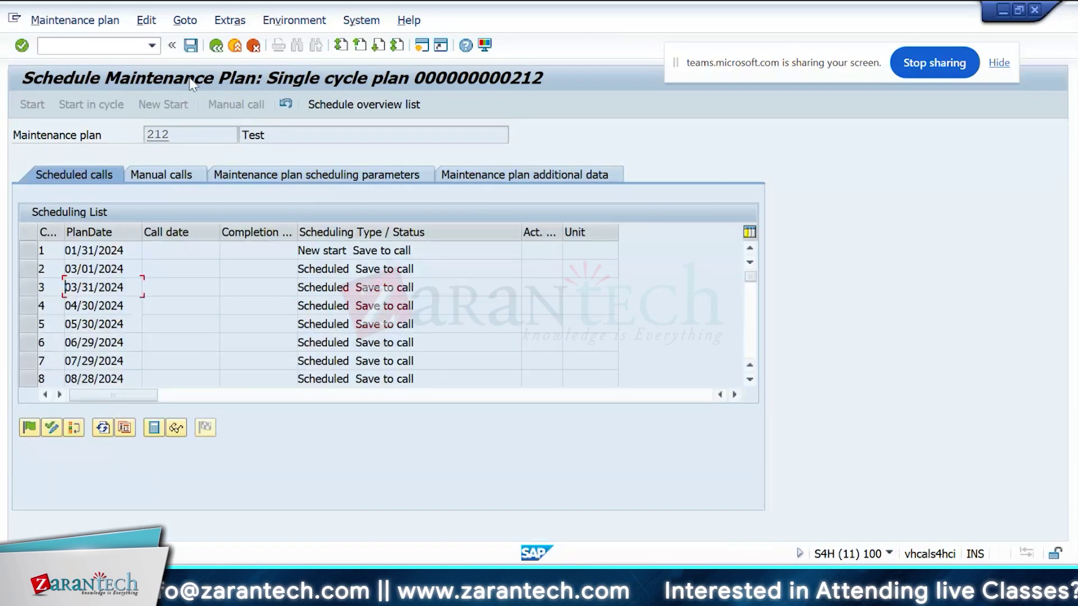
pyautogui.click(216, 45)
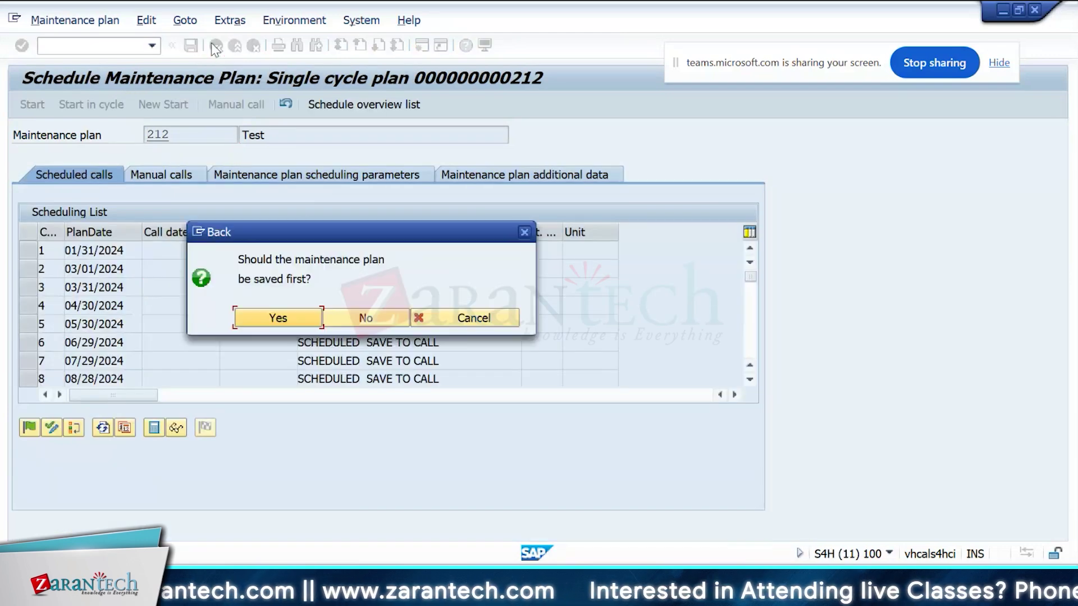
pyautogui.click(362, 326)
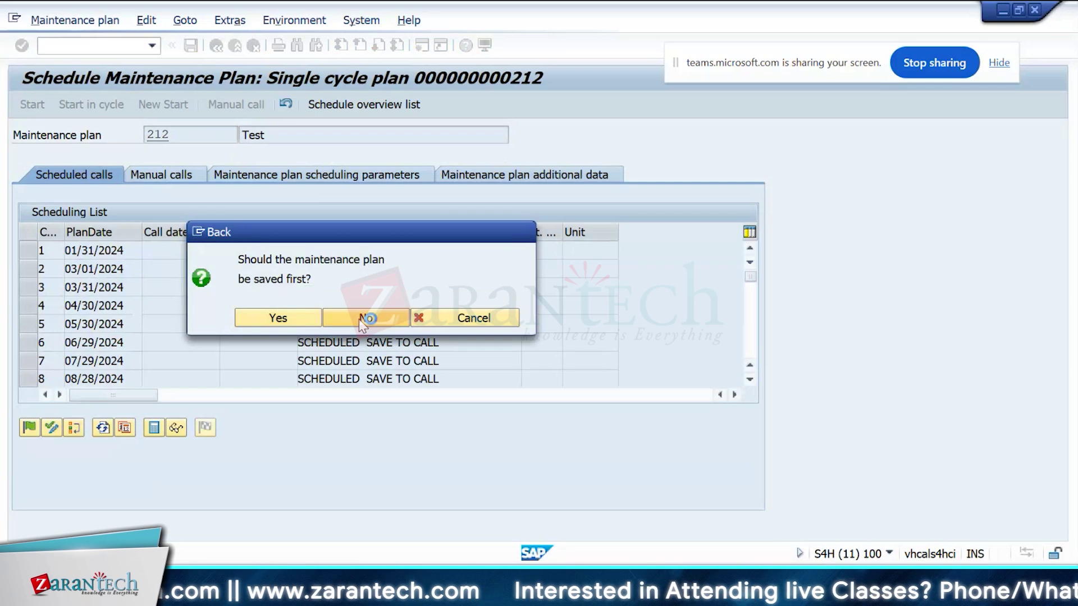
# - Set maintenance plan 212's scheduling indicator to Time - key date in the other session, save it and return to the scheduling session
pyautogui.hotkey('alt', 'Tab')
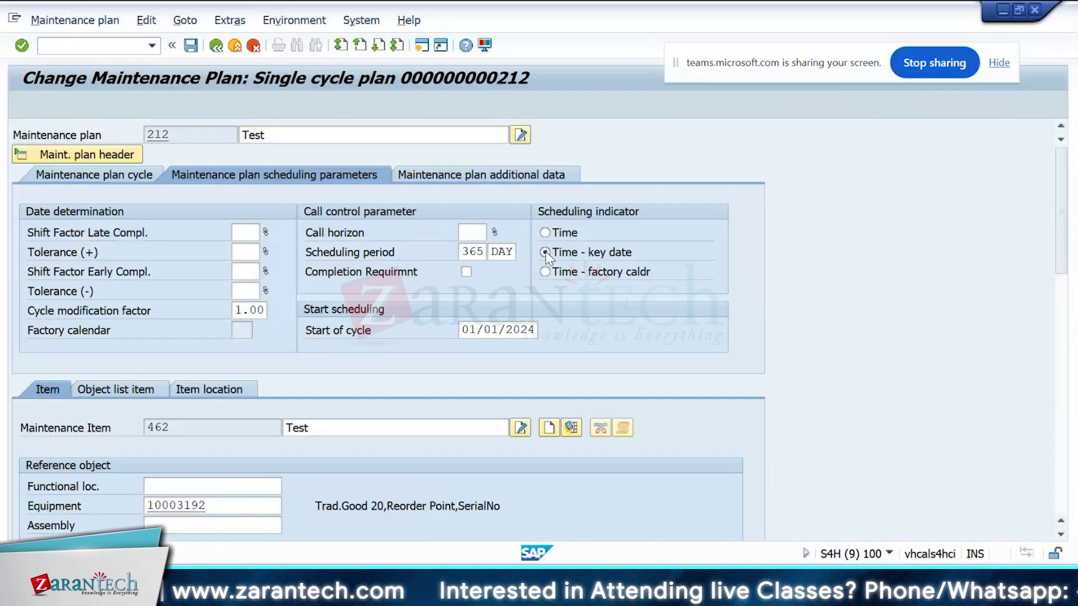
pyautogui.click(545, 253)
pyautogui.hotkey('alt', 'Tab')
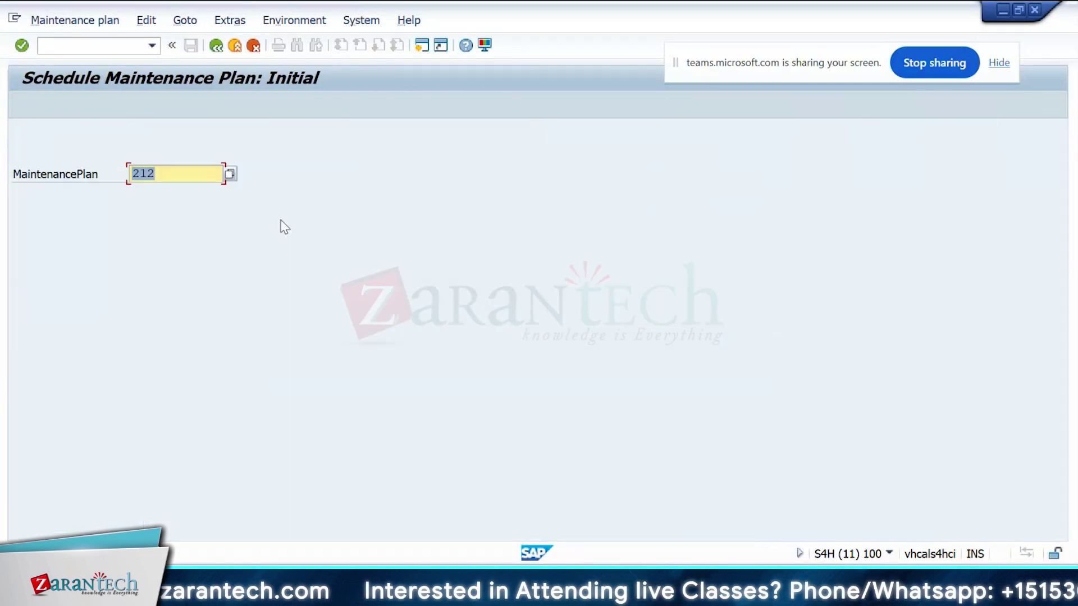
# - Start scheduling maintenance plan 212 again with 01/01/2024 as the start of cycle
pyautogui.press('Return')
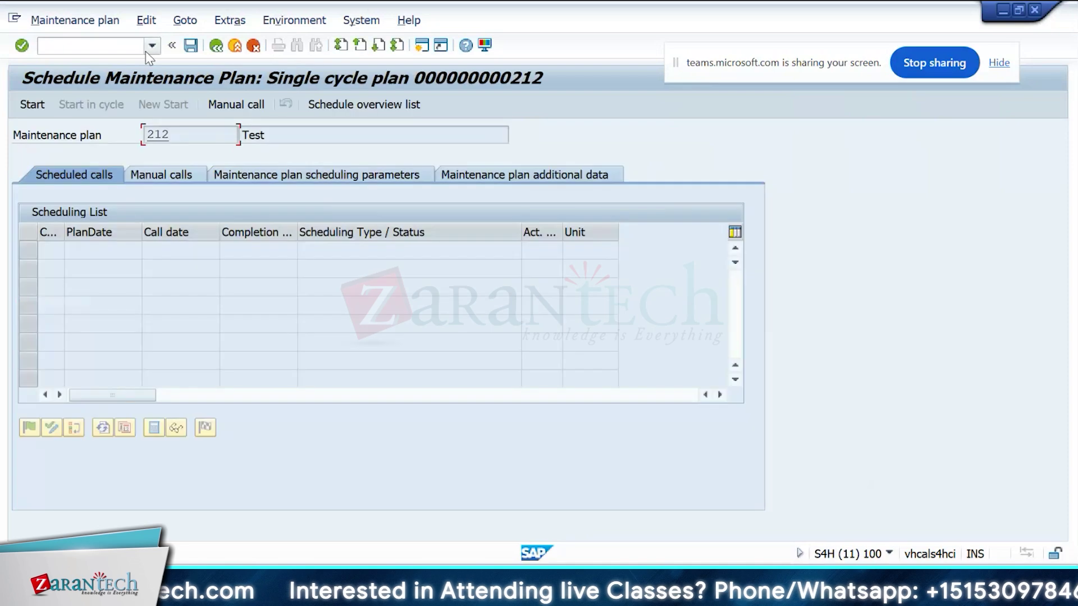
pyautogui.click(27, 103)
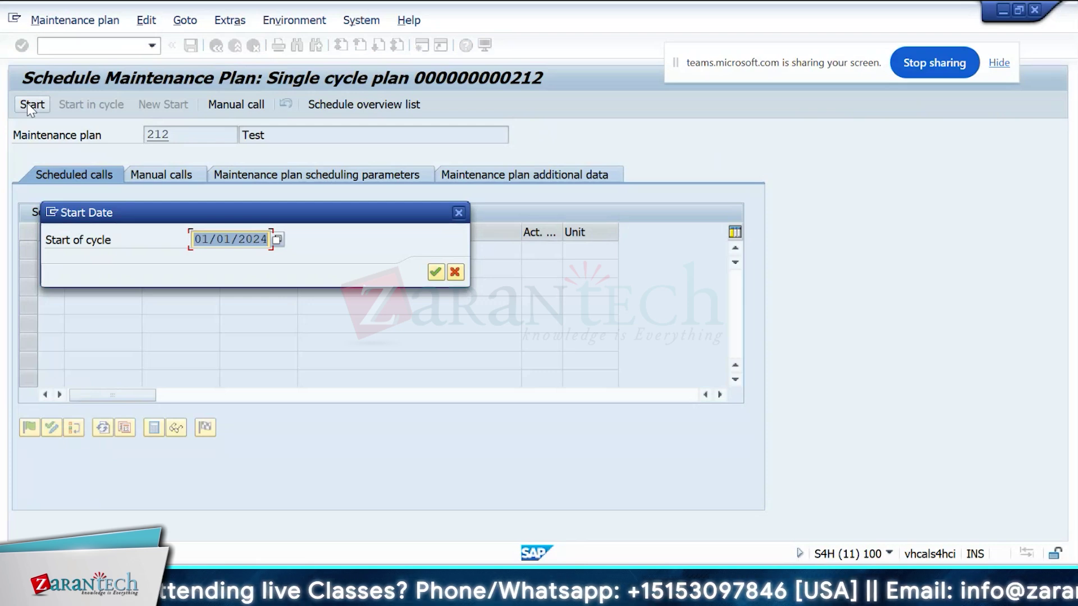
pyautogui.press('Return')
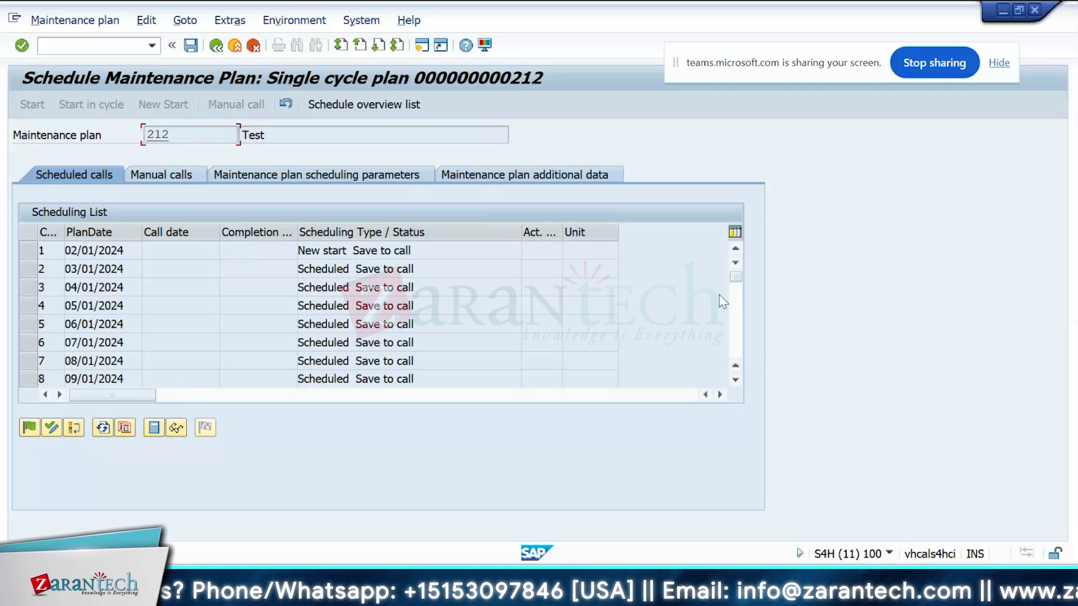
# - Examine the plan dates and call dates across plan 212's scheduling list, from the first call to the last
pyautogui.click(26, 250)
pyautogui.click(26, 251)
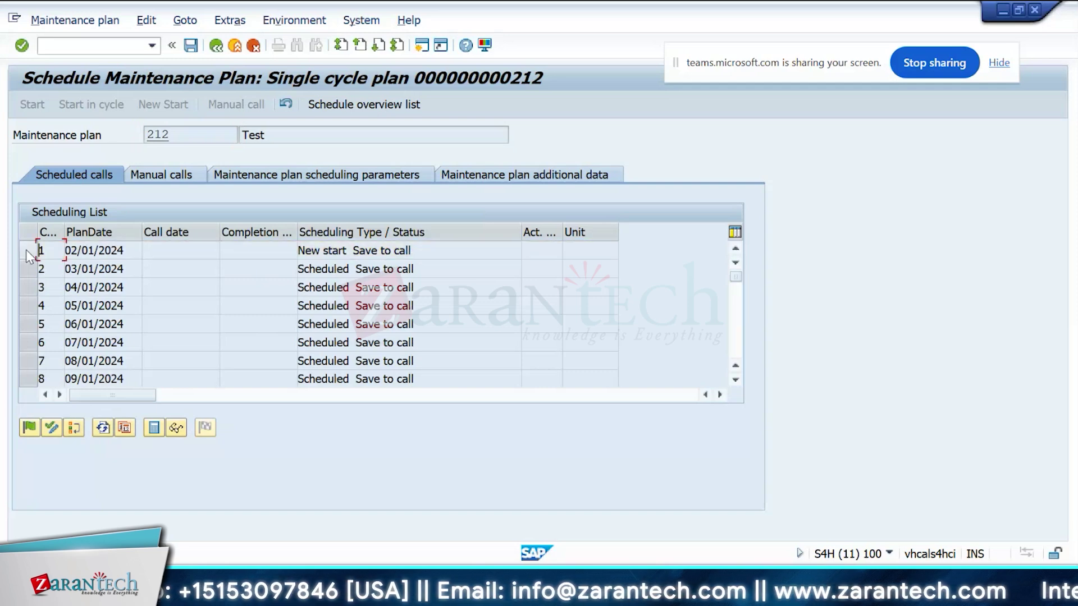
pyautogui.click(26, 252)
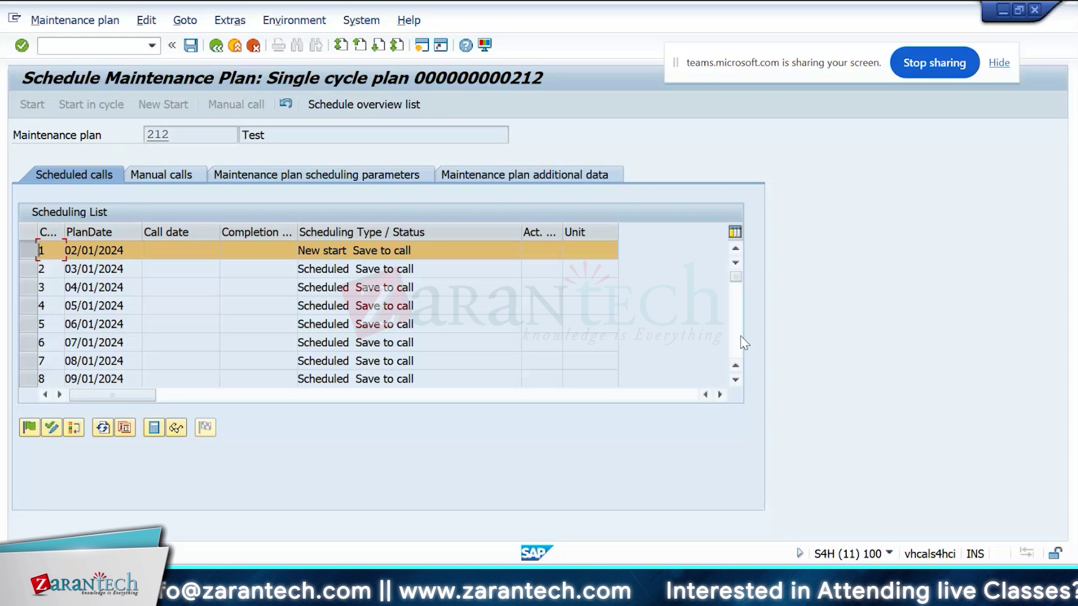
pyautogui.scroll(-2, 733, 331)
pyautogui.scroll(-2, 733, 332)
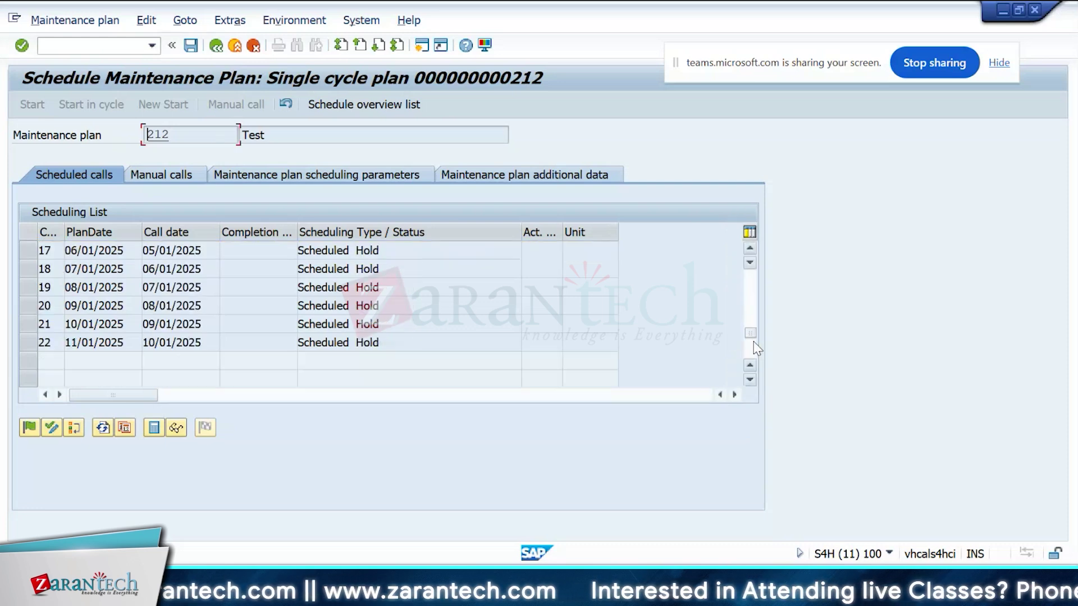
pyautogui.scroll(4, 754, 317)
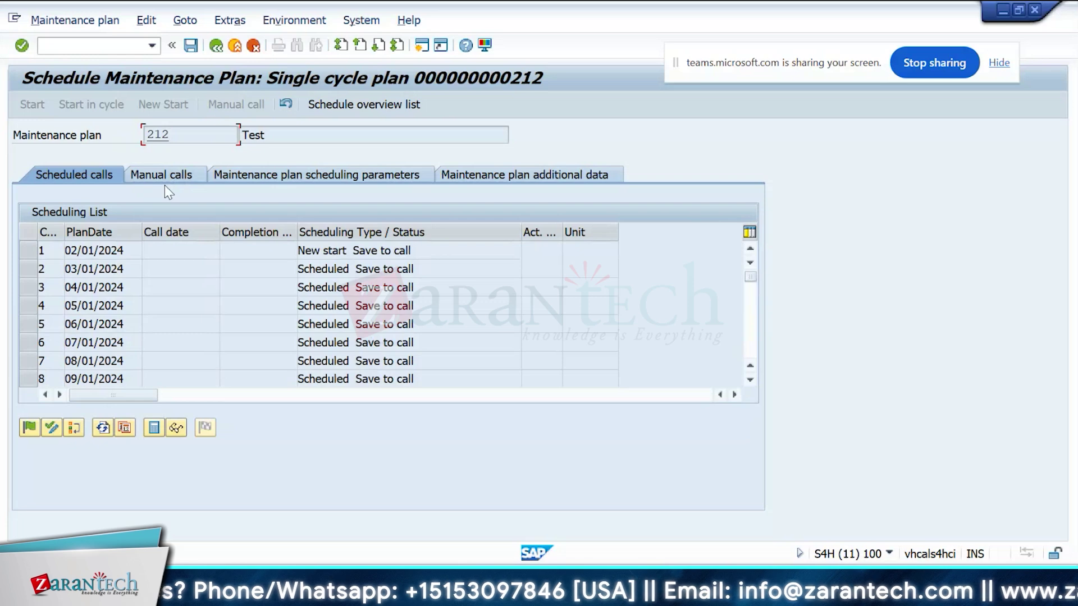
# - Return to plan 212's scheduling parameters in the other session and review the Time - factory calendar scheduling indicator
pyautogui.hotkey('alt', 'Tab')
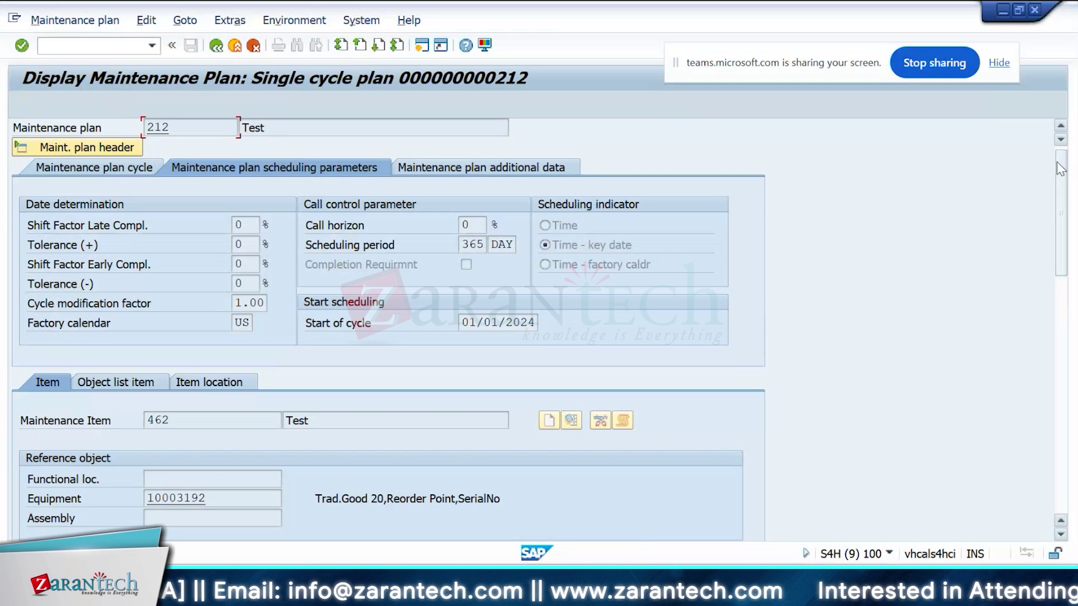
pyautogui.click(92, 49)
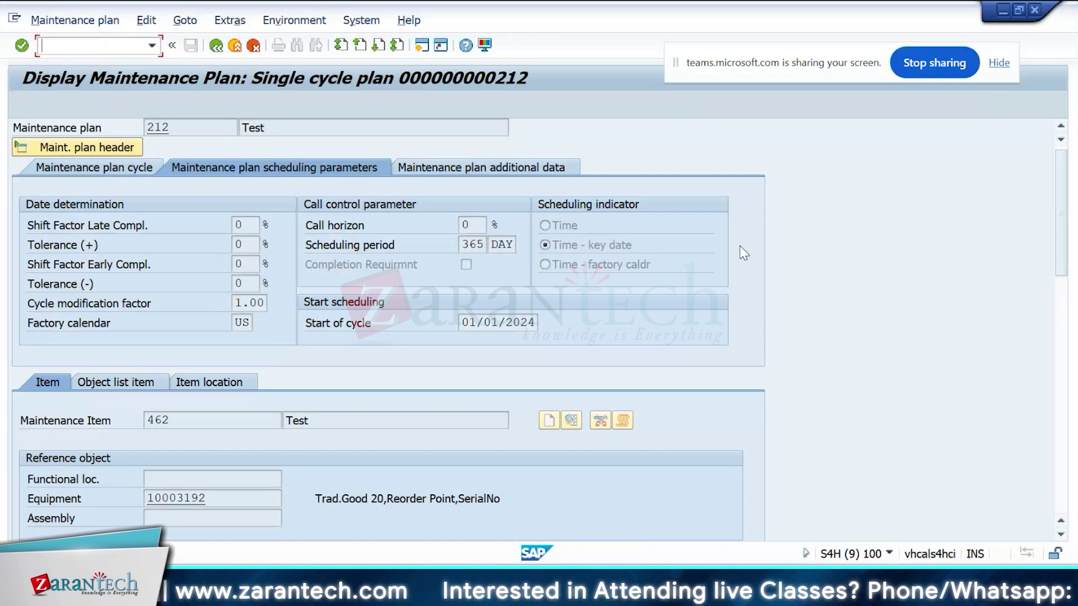
pyautogui.click(546, 268)
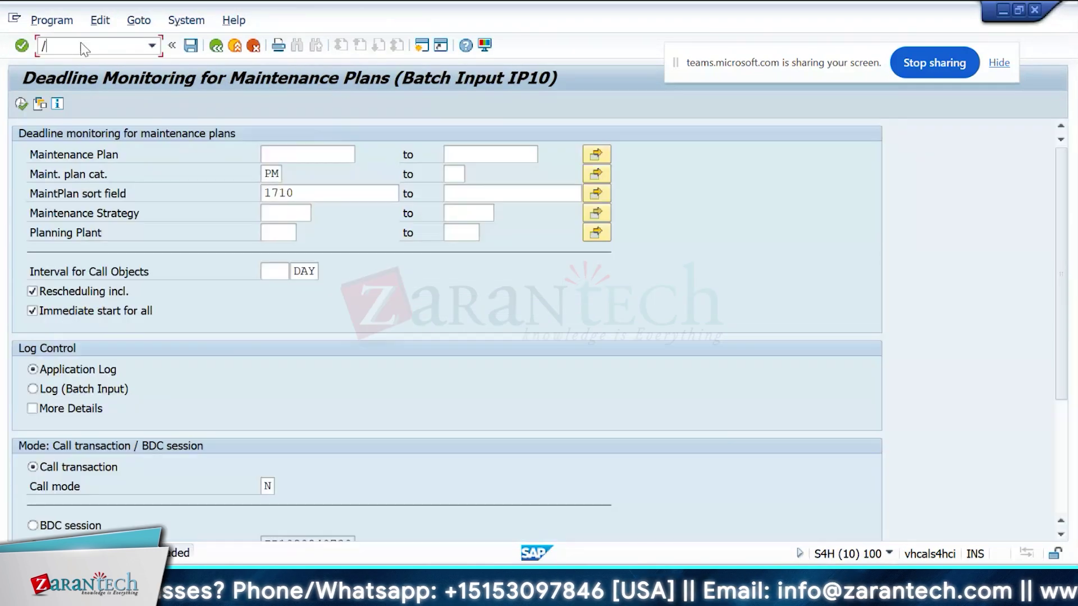
# - Leave deadline monitoring and start creating a new single cycle maintenance plan
pyautogui.write('niw4')
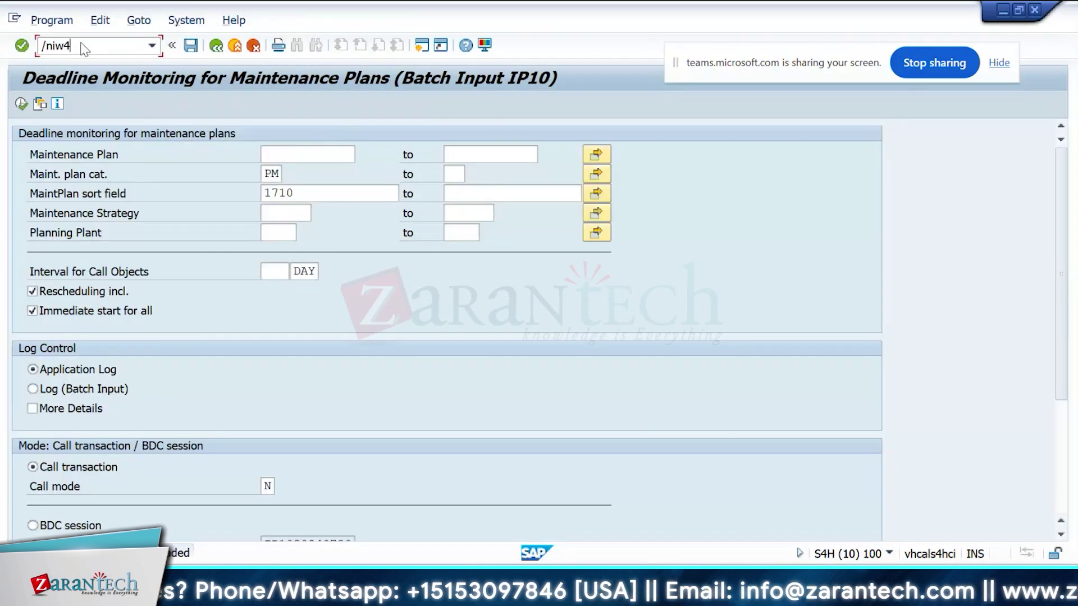
pyautogui.write('1')
pyautogui.press('BackSpace')
pyautogui.press('BackSpace')
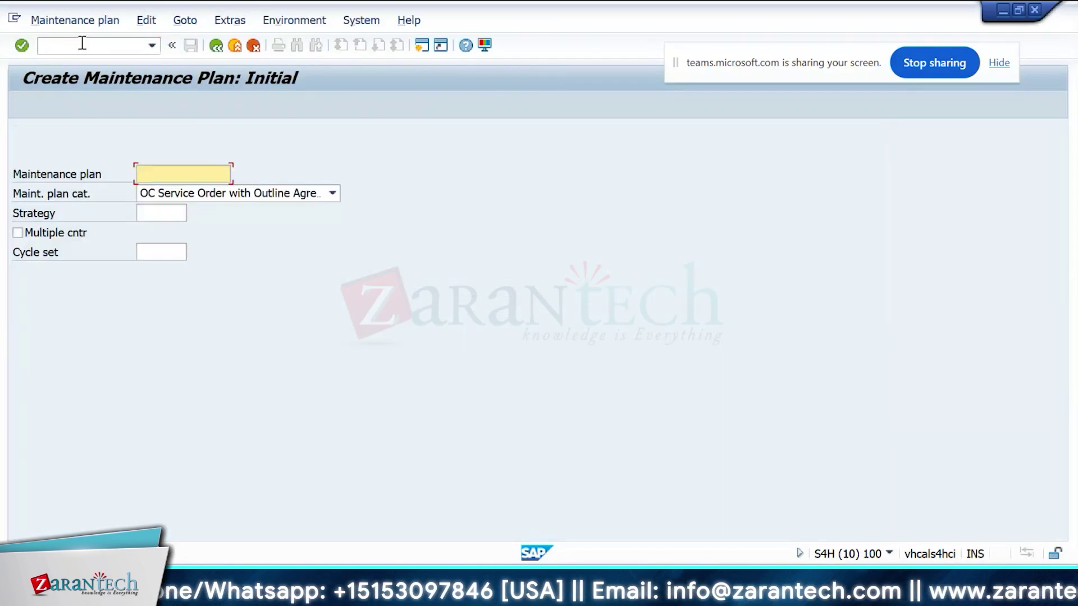
pyautogui.press('Return')
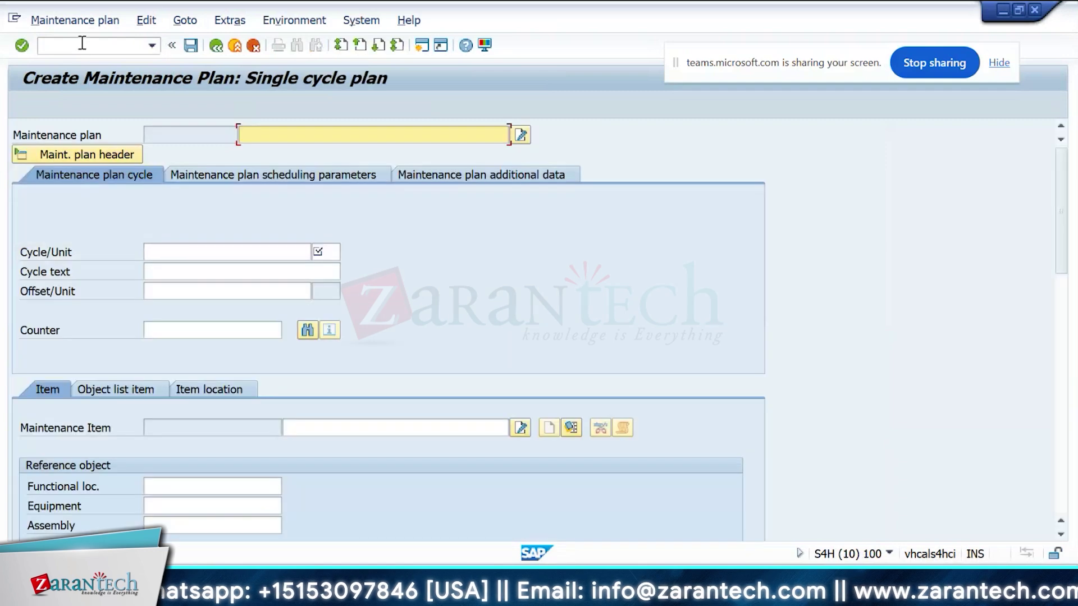
# - Give the new plan a cycle of 1 YR and the description Car Service Yearly
pyautogui.click(240, 273)
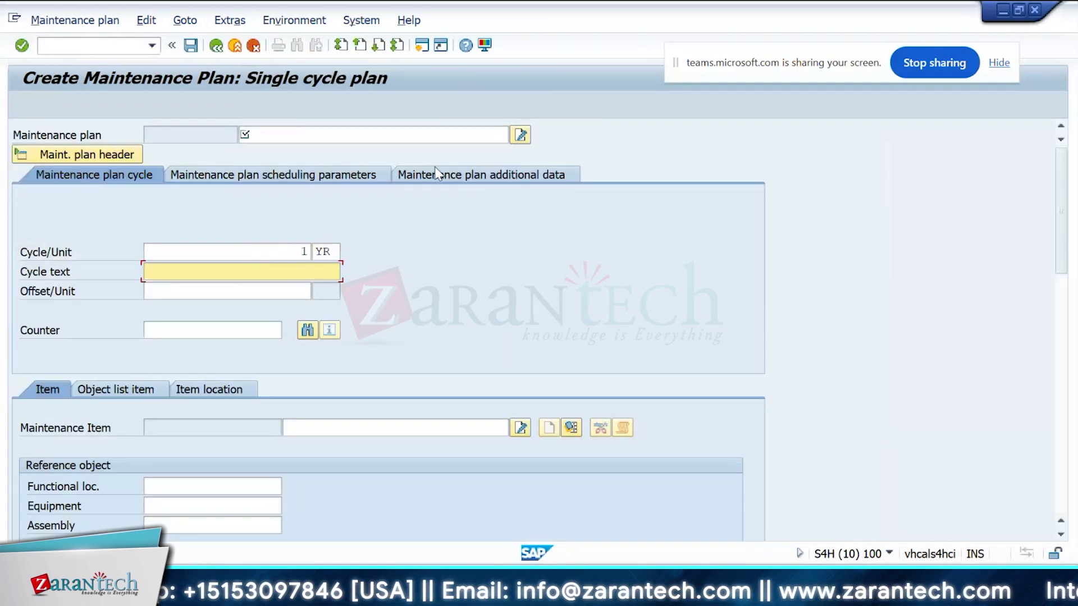
pyautogui.click(307, 136)
pyautogui.write('Car Service Year')
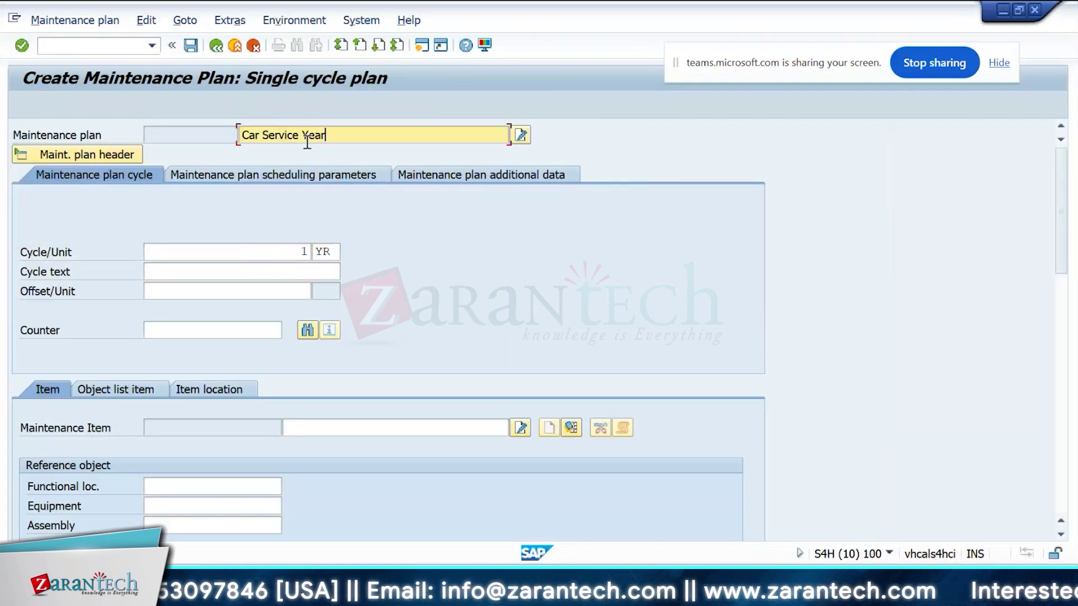
pyautogui.write('ly')
# - Assign equipment 10003192 to the maintenance item, with order type SM01, activity type 001, priority 2-High and task list A/77/1
pyautogui.scroll(-3, 1068, 170)
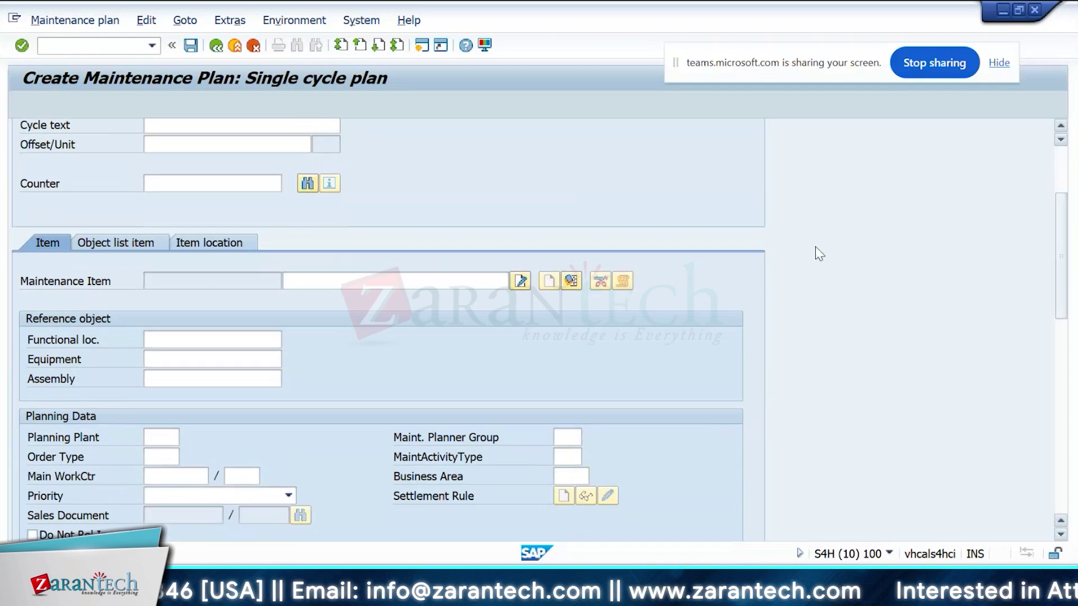
pyautogui.click(205, 355)
pyautogui.press('Down')
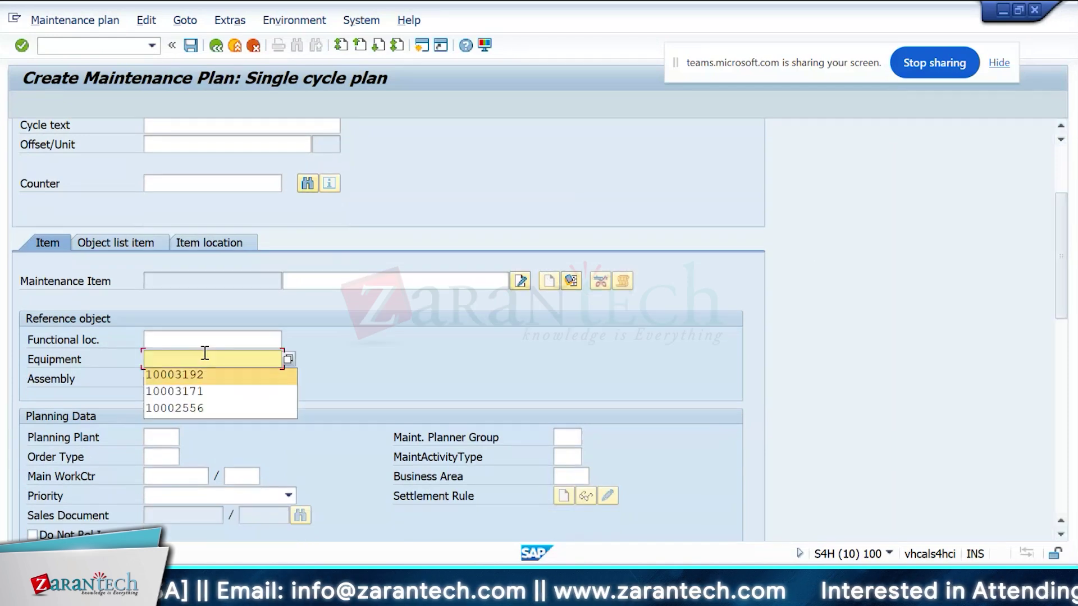
pyautogui.press('Return')
pyautogui.press('Return')
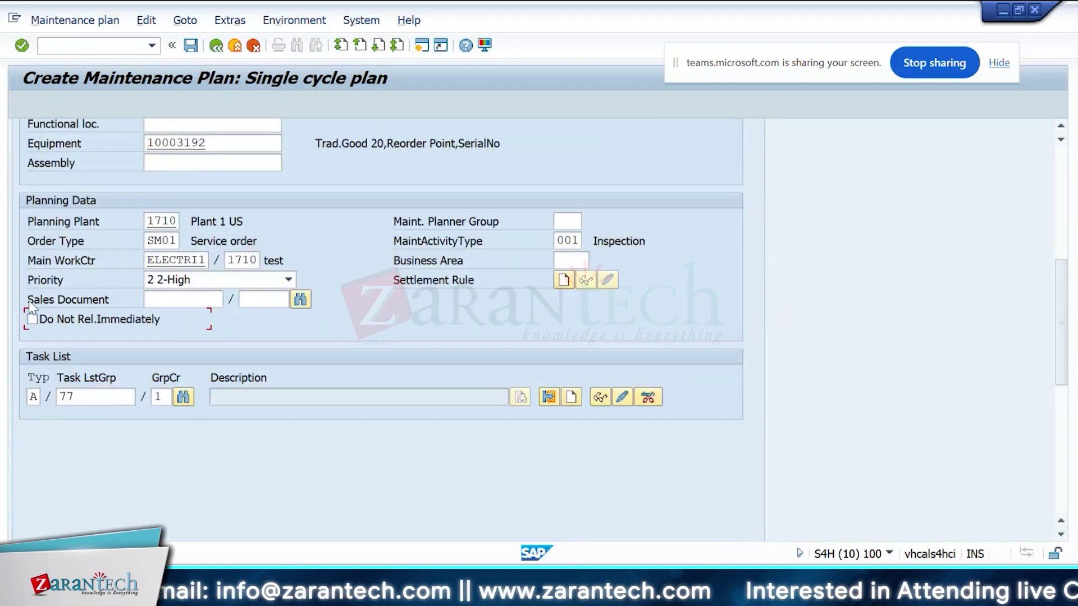
pyautogui.scroll(6, 1053, 204)
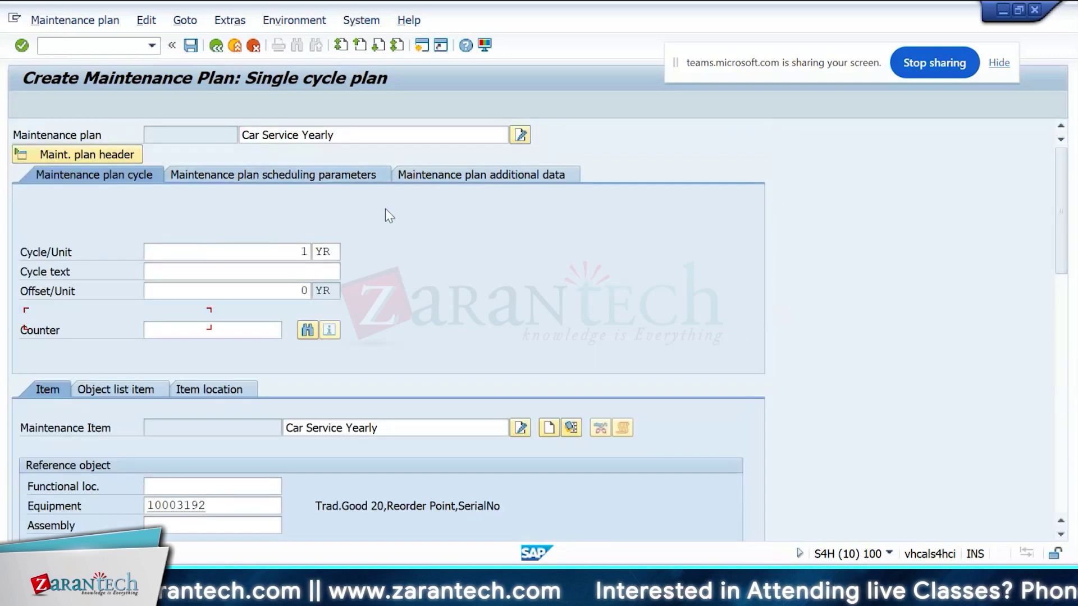
# - Set the plan's scheduling period to 5 YR and its start of cycle to 01/01/2025
pyautogui.click(270, 171)
pyautogui.scroll(-4, 1075, 193)
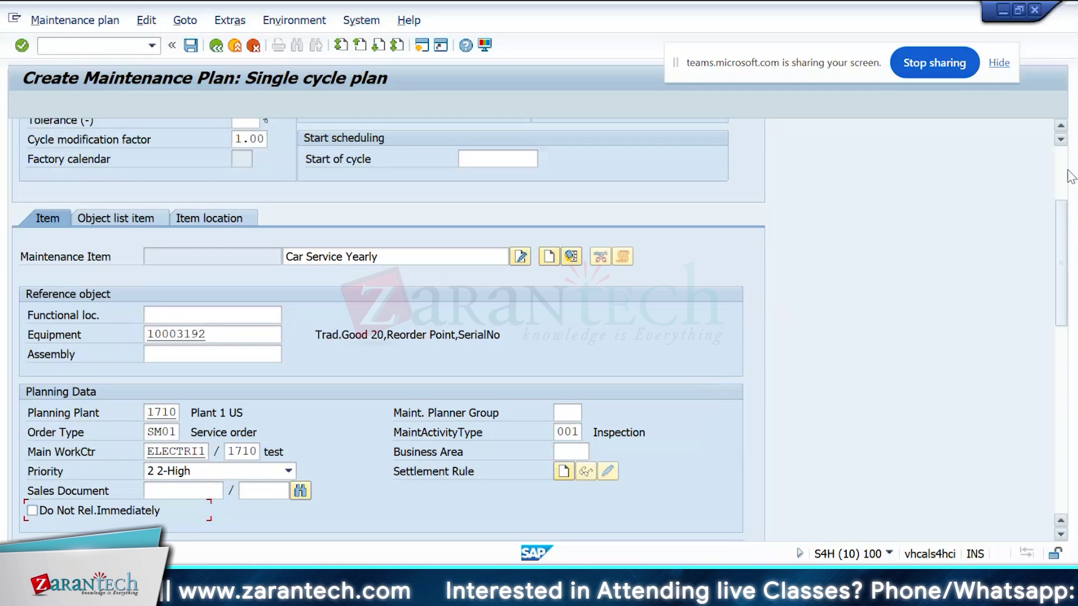
pyautogui.scroll(4, 1074, 194)
pyautogui.click(481, 255)
pyautogui.write('5')
pyautogui.press('Tab')
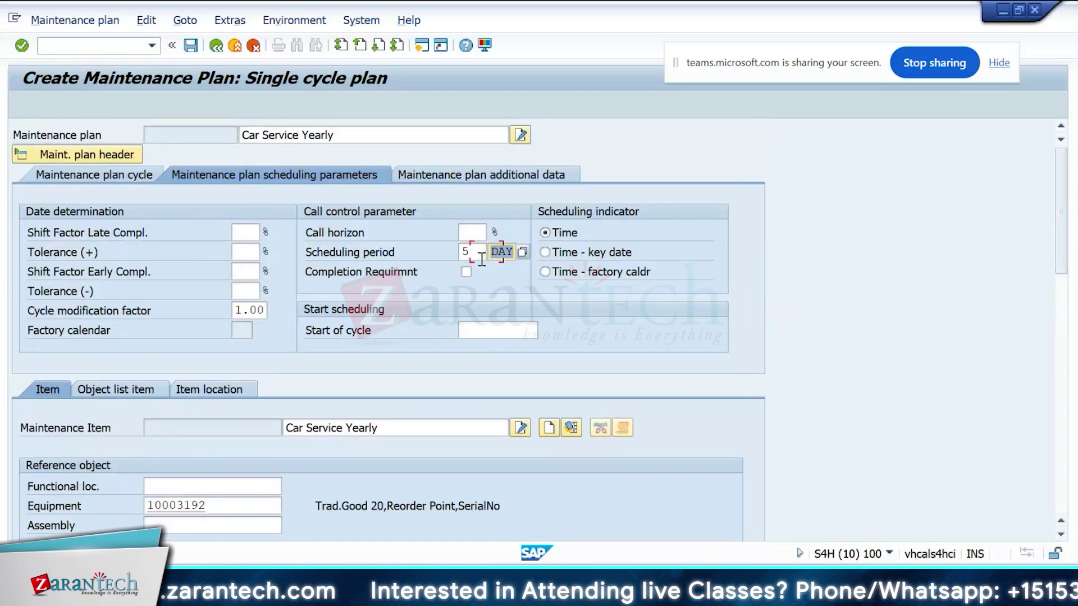
pyautogui.write('YR')
pyautogui.click(536, 331)
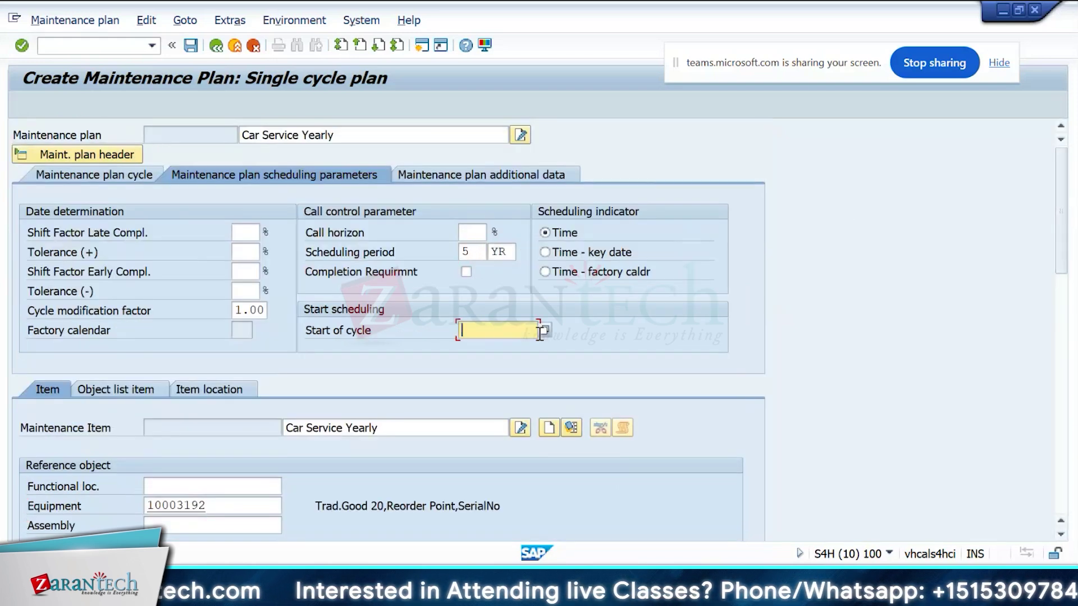
pyautogui.click(545, 332)
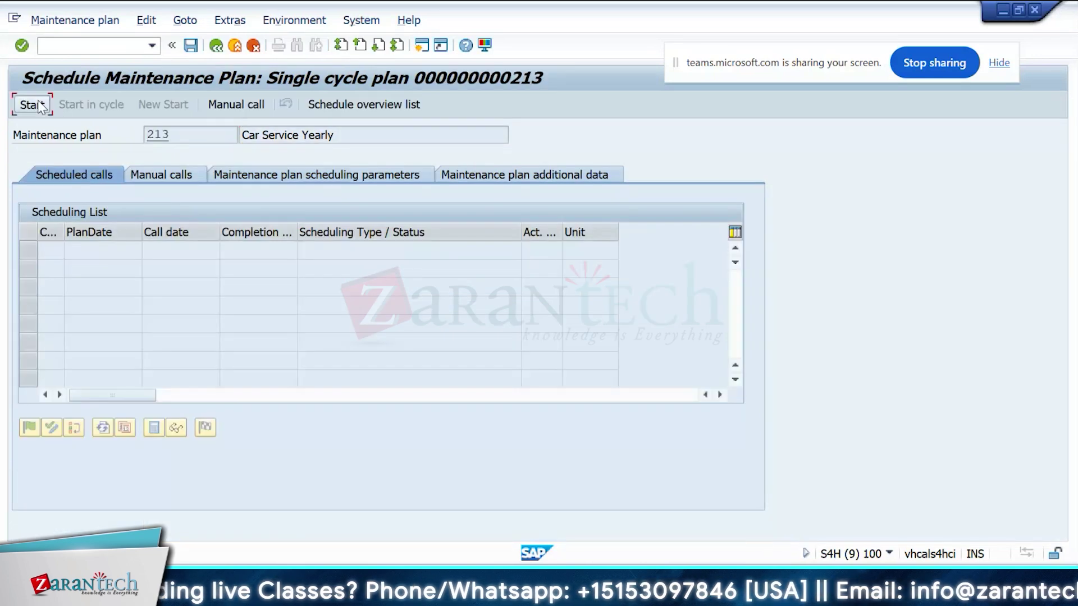
# - Start scheduling maintenance plan 213 from 01/01/2025 and examine the plan dates of calls 3 and 4
pyautogui.click(37, 103)
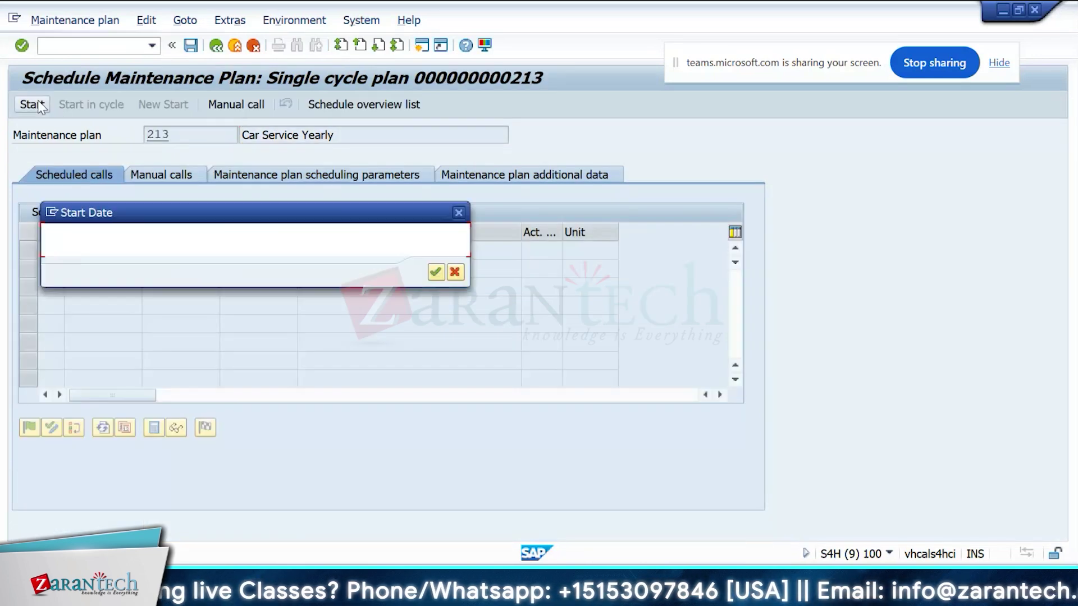
pyautogui.press('Return')
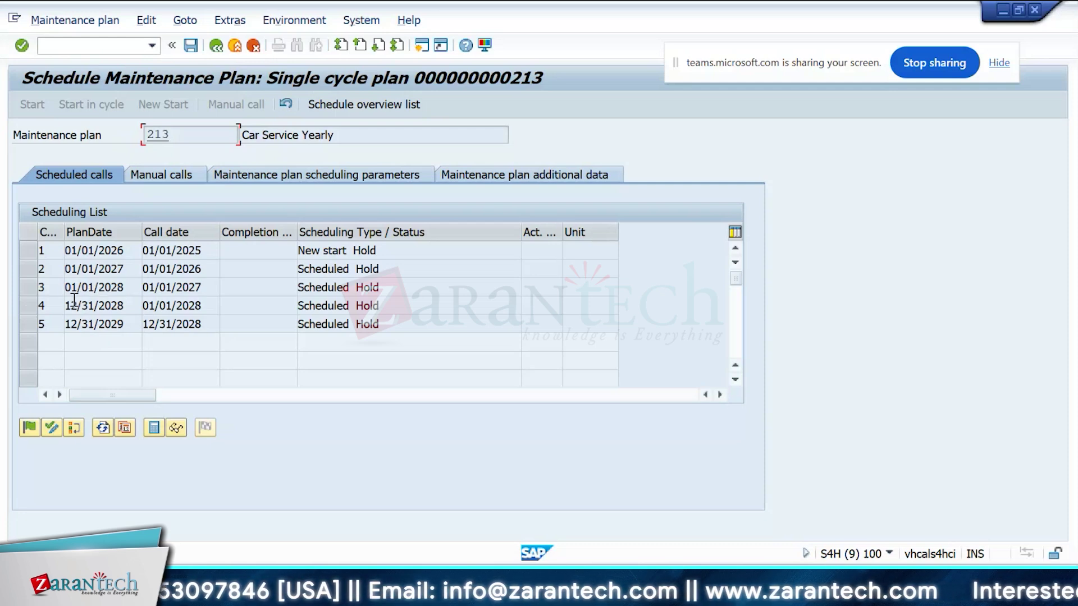
pyautogui.click(28, 295)
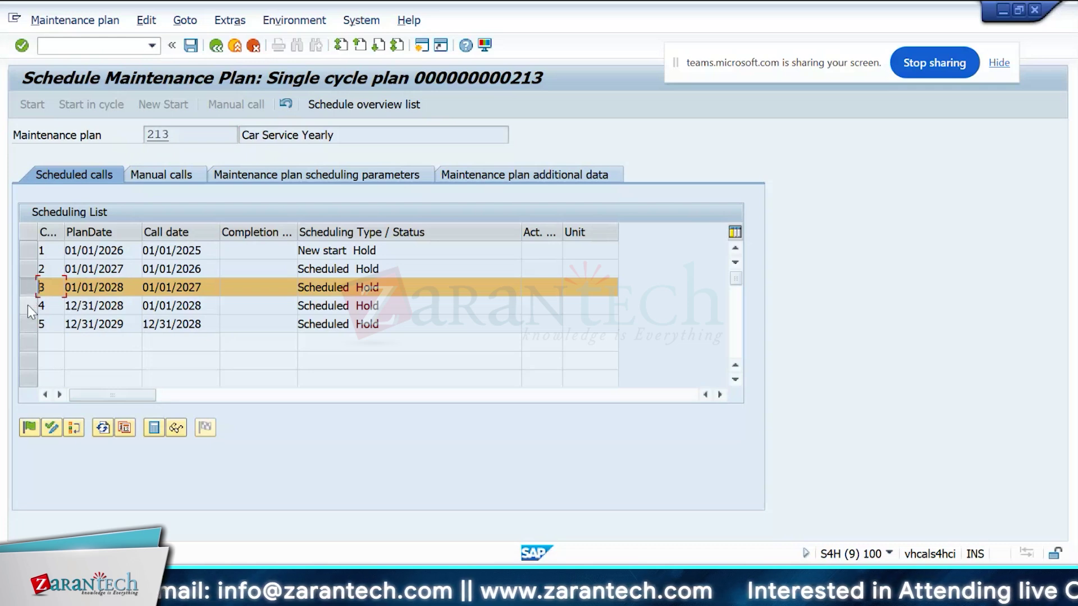
pyautogui.click(32, 308)
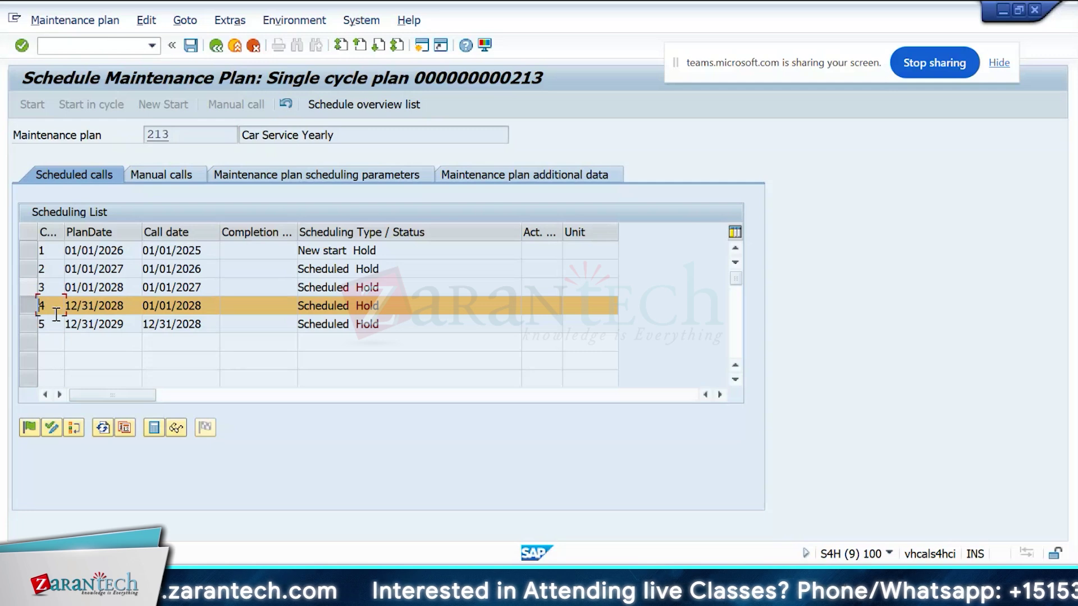
pyautogui.click(32, 304)
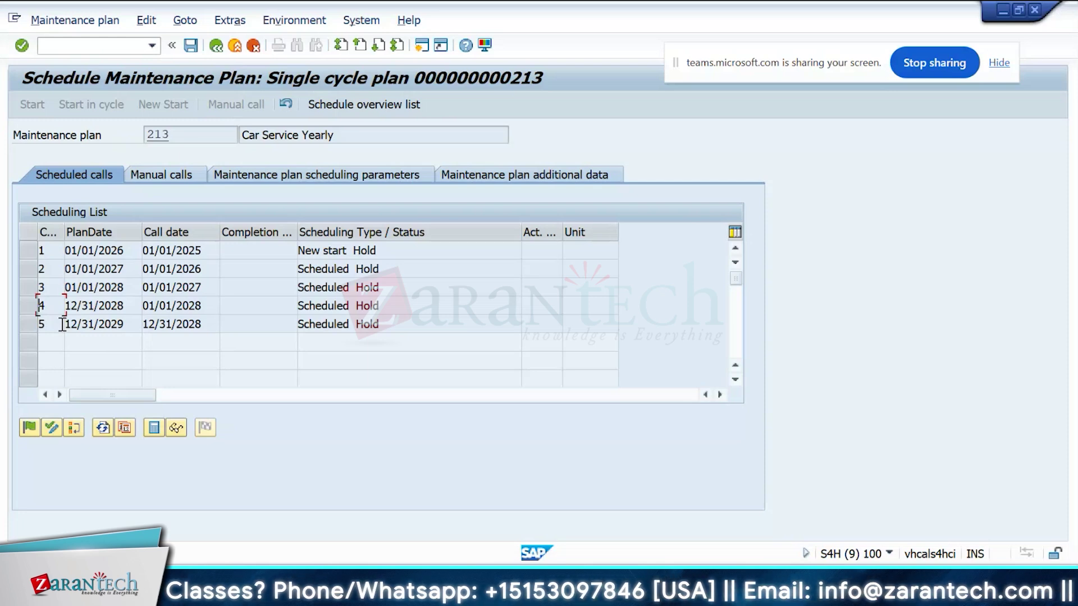
# - Save the scheduling of plan 213 and change the plan's scheduling indicator to Time - key date, saving the change
pyautogui.hotkey('alt', 'Tab')
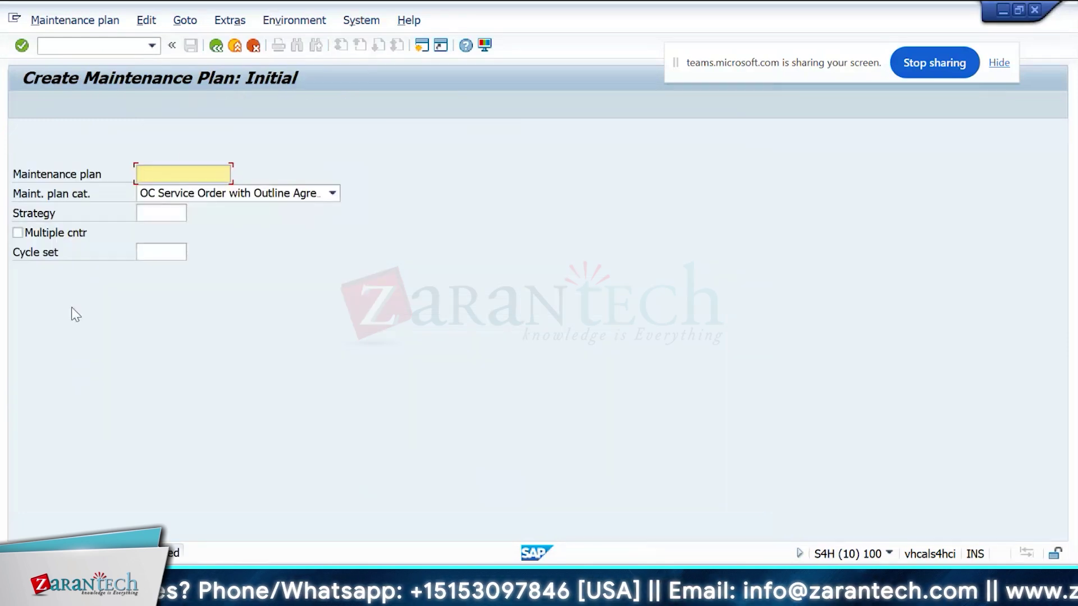
pyautogui.click(54, 22)
pyautogui.click(93, 82)
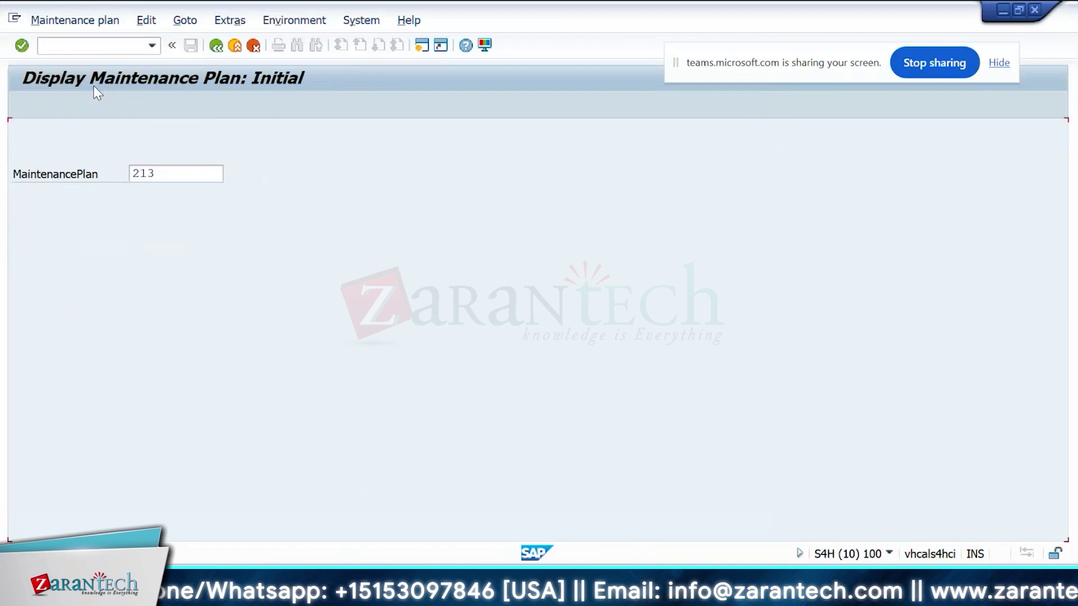
pyautogui.hotkey('alt', 'Tab')
pyautogui.click(193, 49)
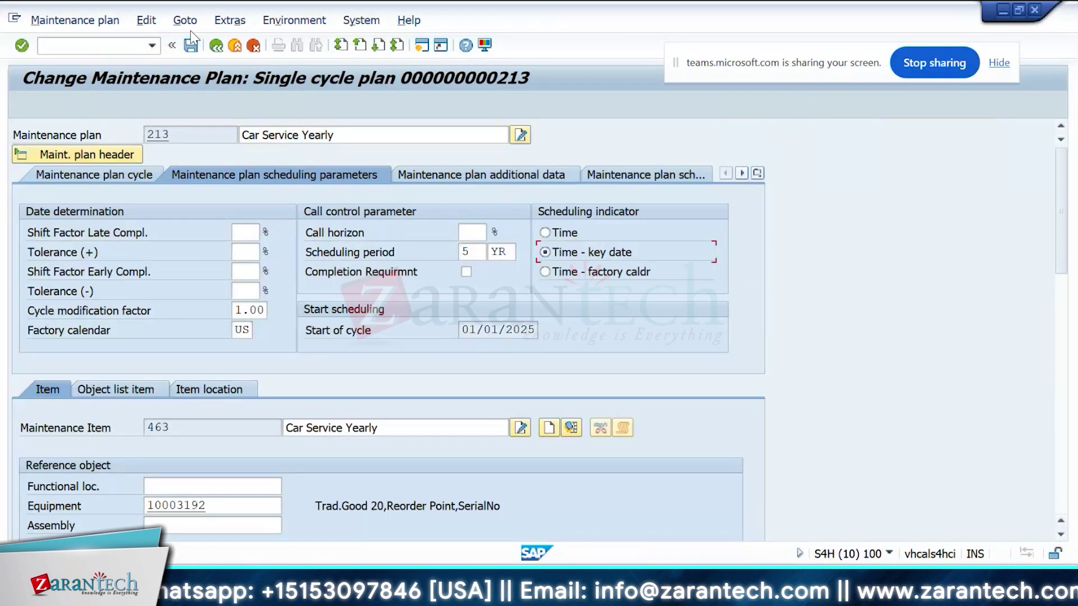
pyautogui.click(191, 44)
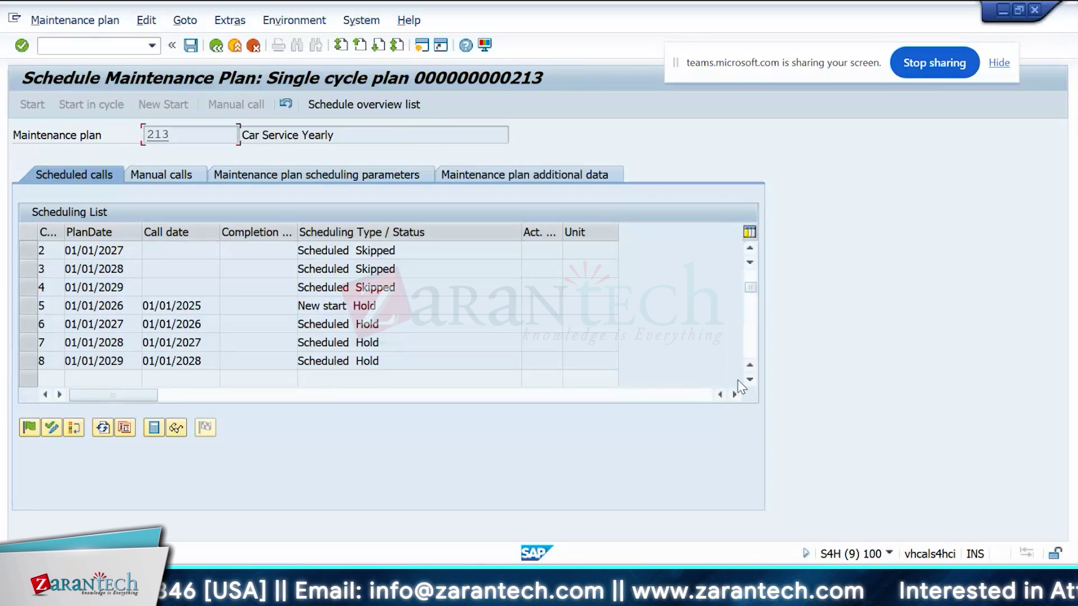
# - Examine the plan dates and call dates of calls 5 to 8 in the scheduling list of plan 213
pyautogui.click(736, 380)
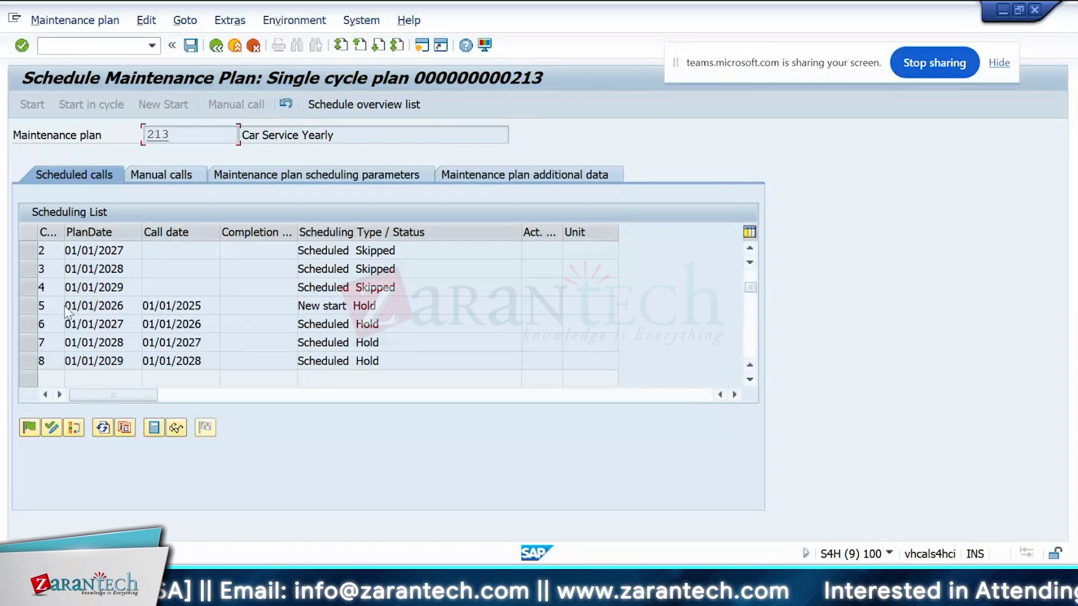
pyautogui.click(26, 308)
pyautogui.click(26, 323)
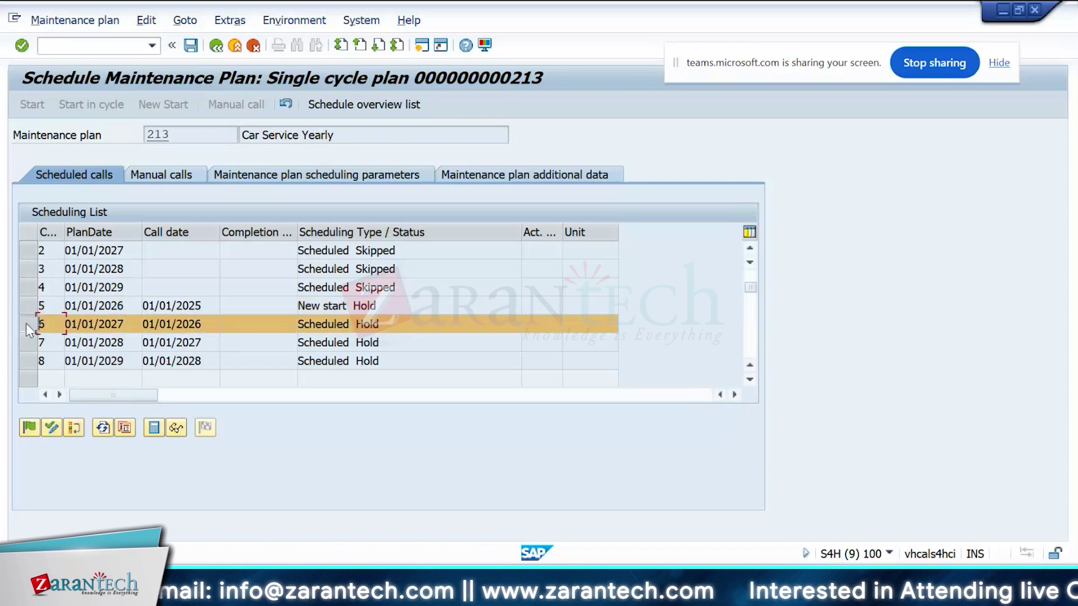
pyautogui.click(28, 341)
pyautogui.click(32, 363)
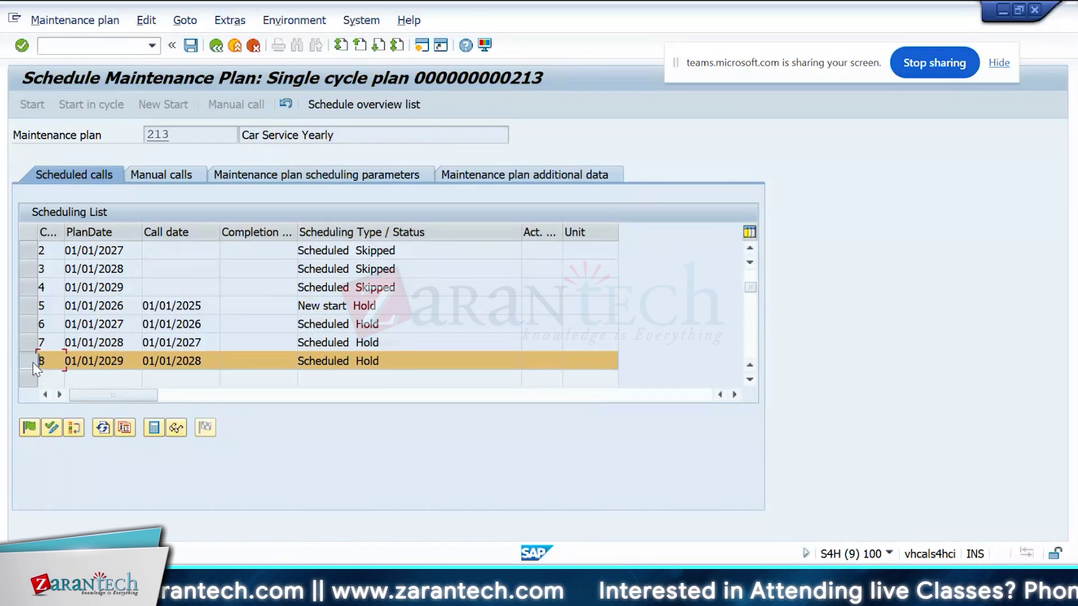
pyautogui.scroll(1, 446, 293)
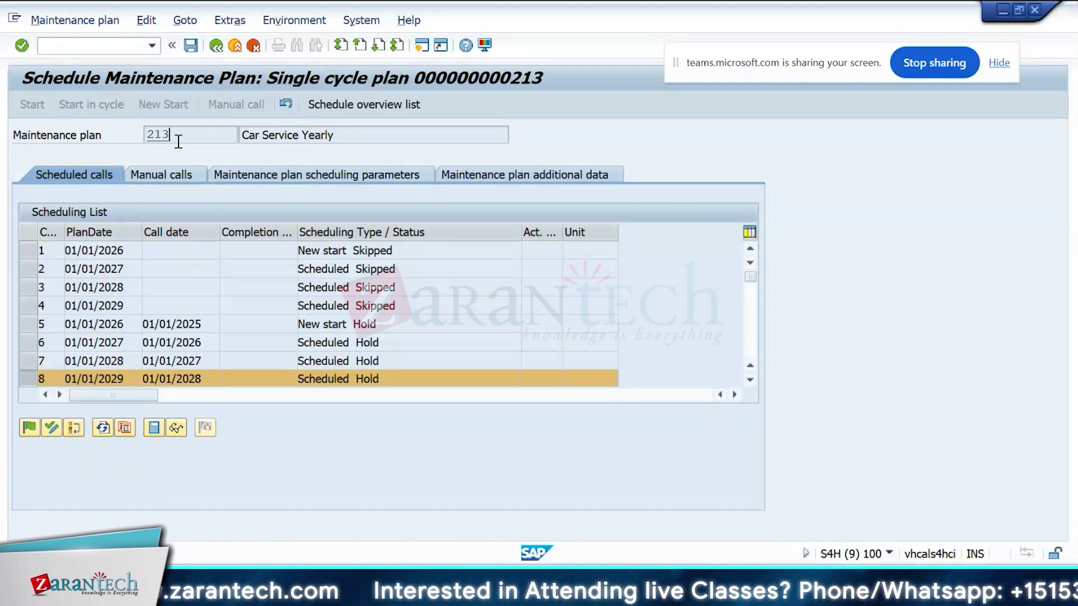
pyautogui.hotkey('alt', 'Tab')
pyautogui.hotkey('alt', 'Tab')
pyautogui.hotkey('alt', 'Tab')
pyautogui.hotkey('alt', 'Tab')
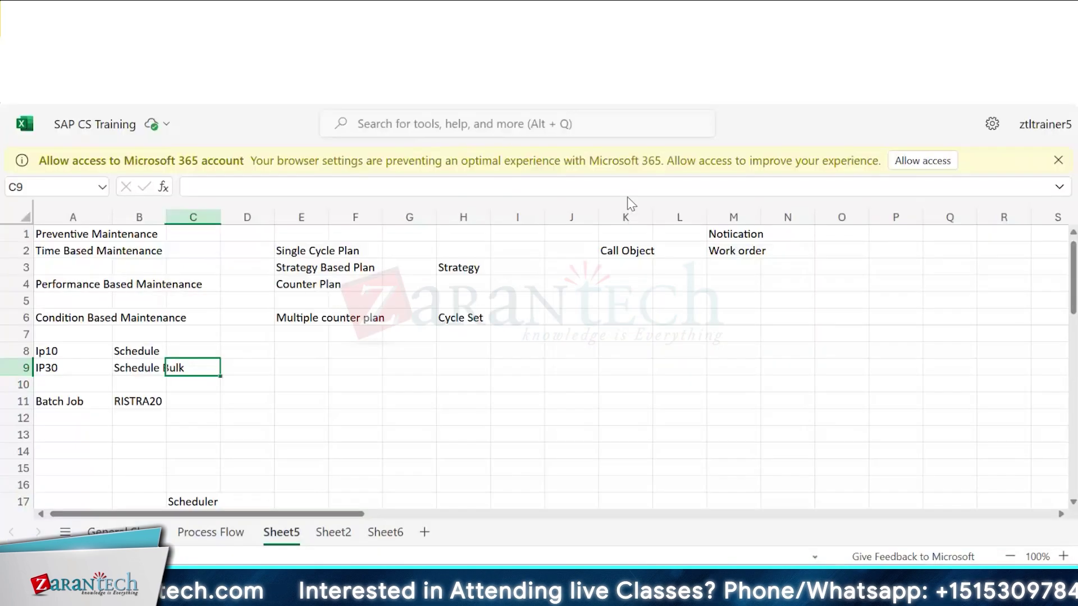
pyautogui.click(527, 335)
pyautogui.hotkey('alt', 'Tab')
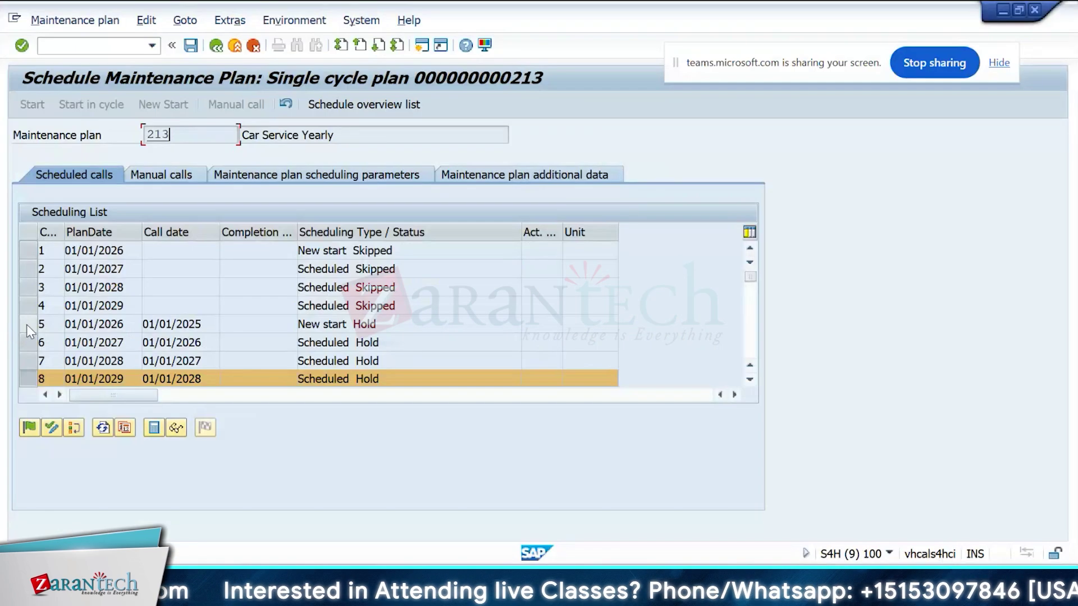
# - Compare the call dates of the newly started calls with the plan dates of the skipped calls
pyautogui.click(26, 324)
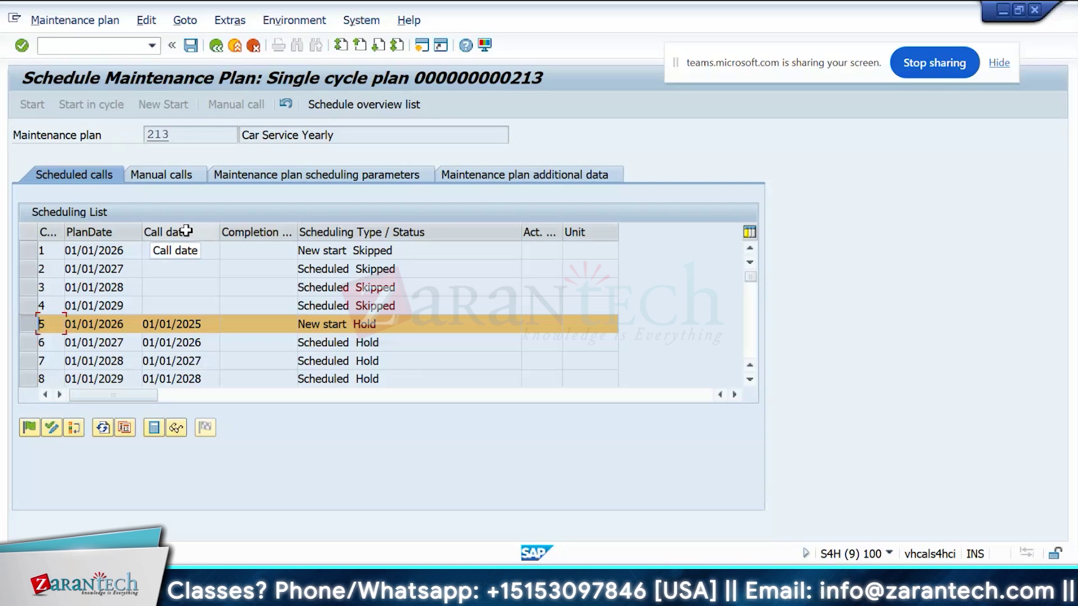
pyautogui.click(189, 342)
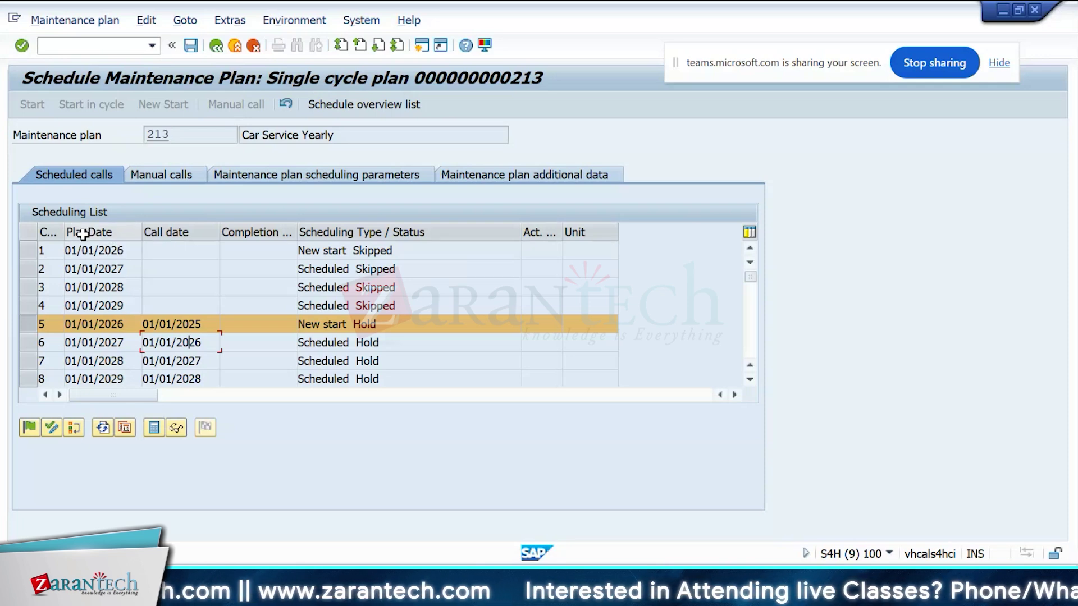
pyautogui.click(97, 269)
pyautogui.click(98, 286)
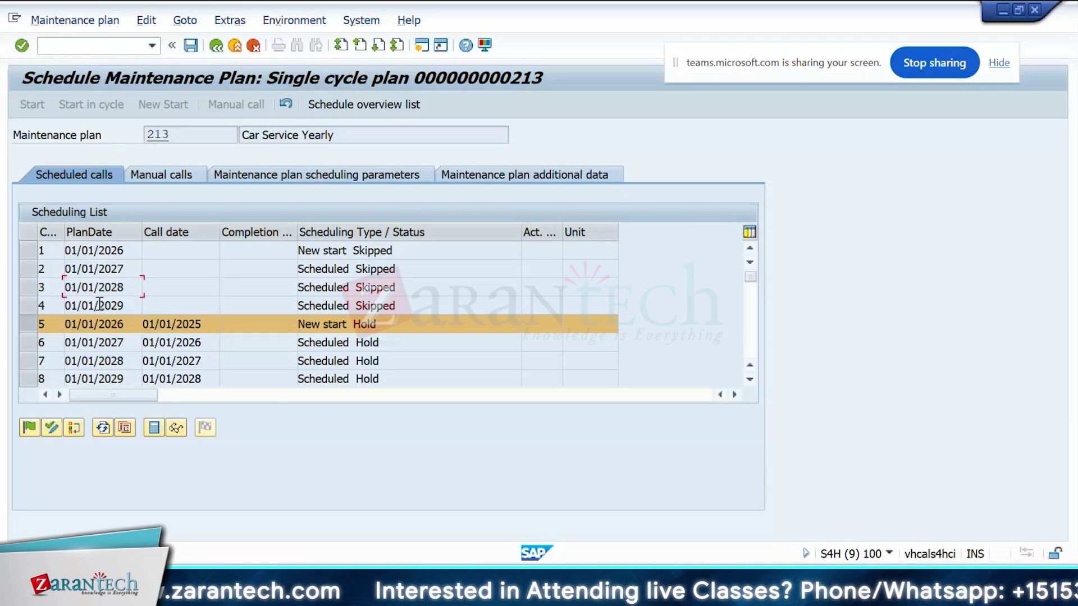
# - Discard the unsaved scheduling of plan 213, set the plan's scheduling indicator to Time and save it
pyautogui.hotkey('alt', 'Tab')
pyautogui.hotkey('alt', 'Tab')
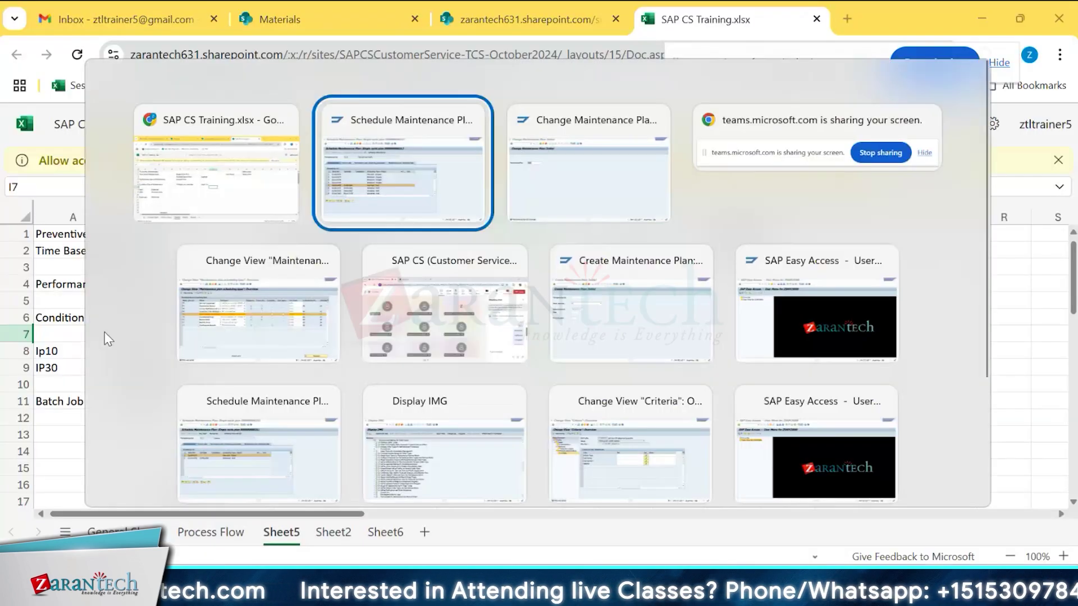
pyautogui.press('Escape')
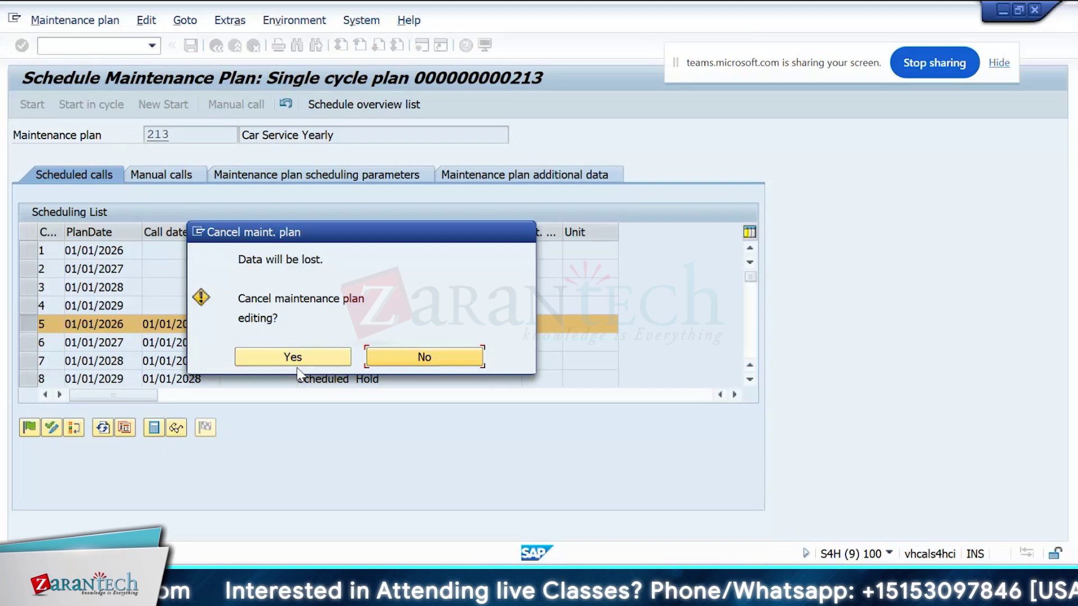
pyautogui.click(296, 364)
pyautogui.click(75, 20)
pyautogui.click(91, 75)
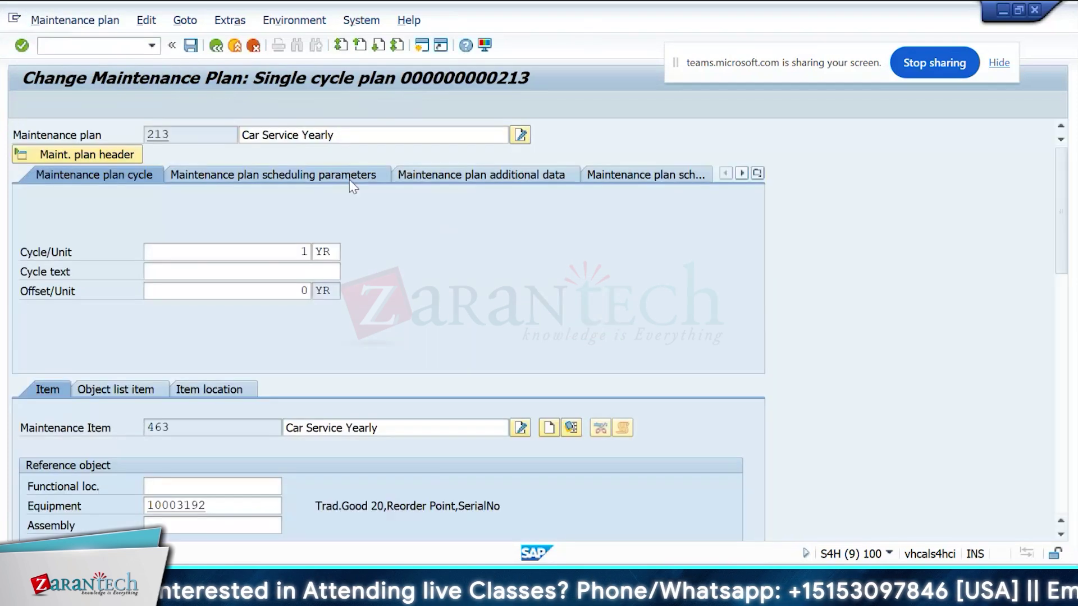
pyautogui.click(349, 176)
pyautogui.click(545, 232)
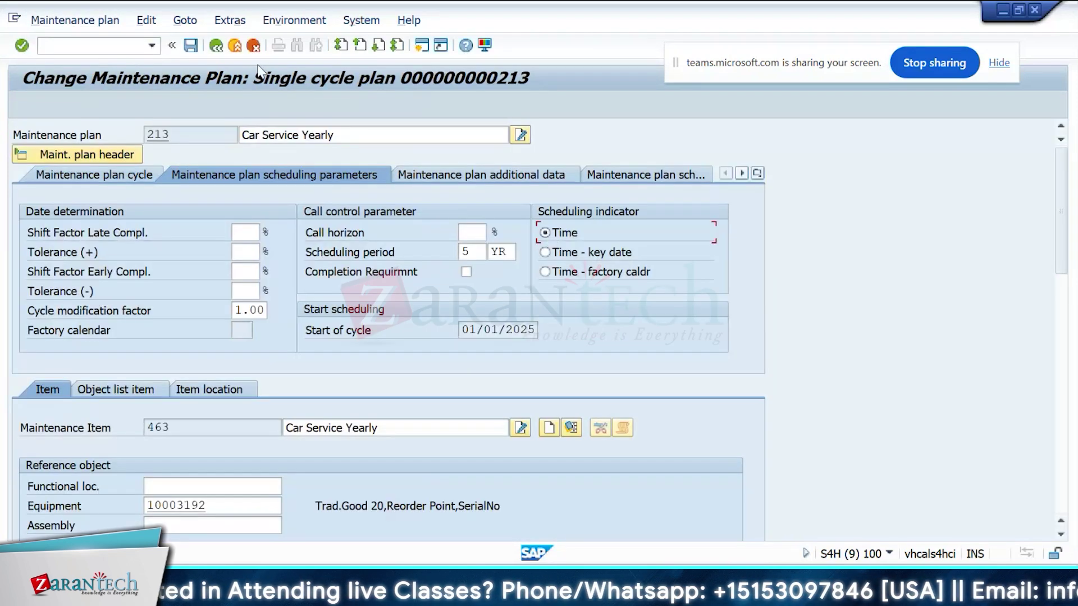
pyautogui.click(191, 45)
# - Open plan 213 for scheduling and run a new start, deleting the calls with status waiting
pyautogui.click(70, 20)
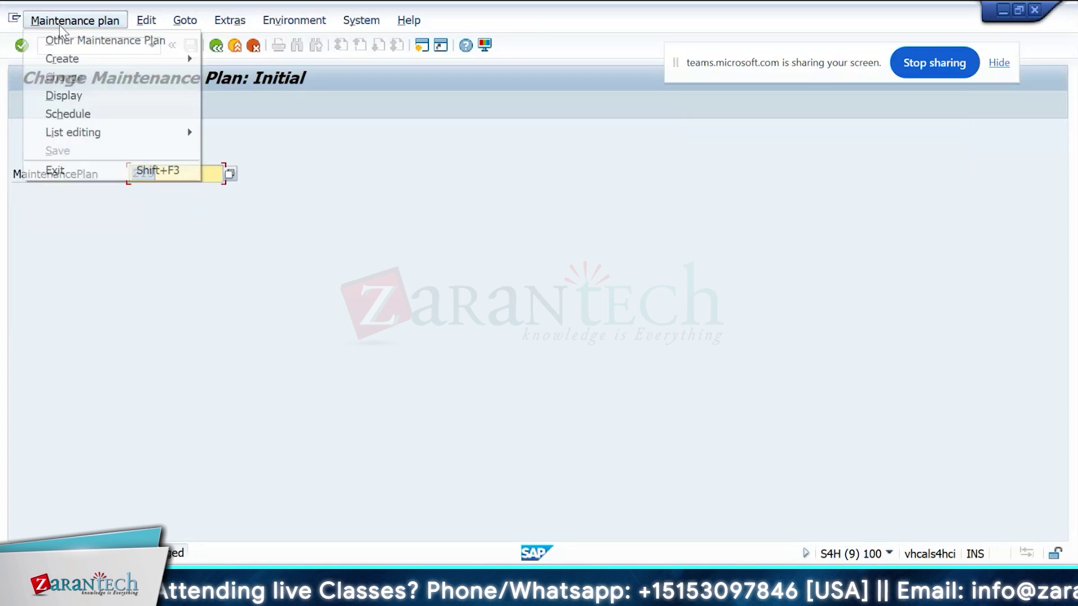
pyautogui.click(67, 108)
pyautogui.click(163, 104)
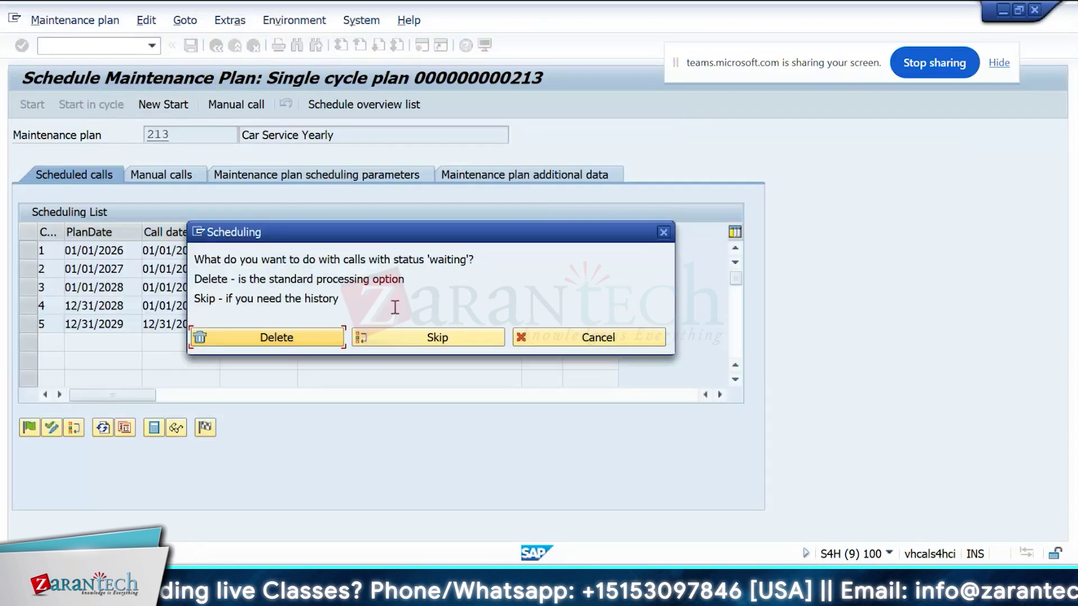
pyautogui.click(296, 339)
pyautogui.press('Return')
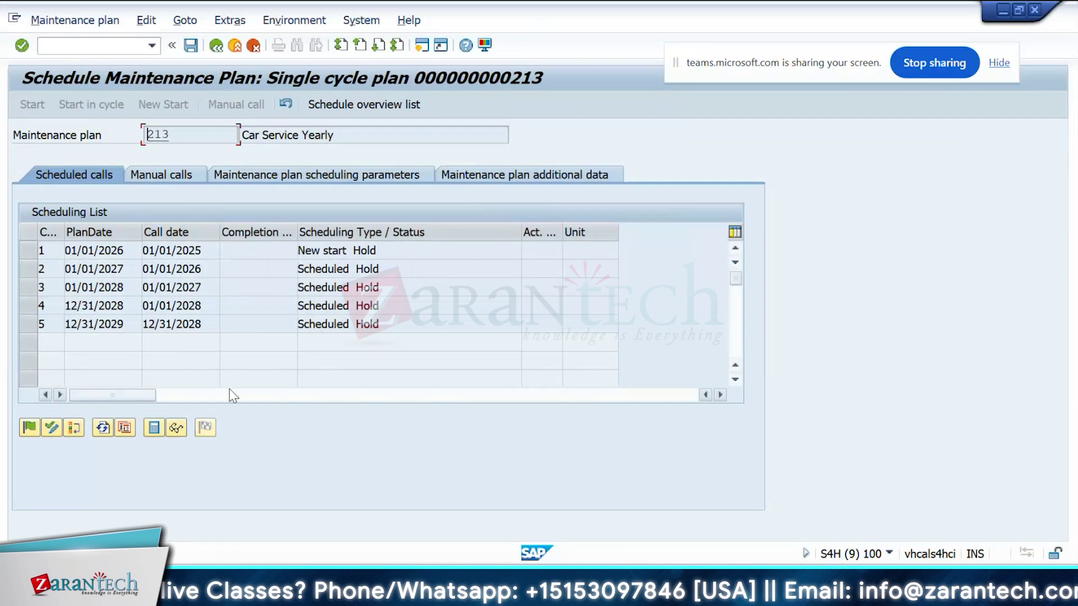
# - Examine calls 1 to 5, moving the Call date column behind Scheduling Type / Status to focus on the plan dates
pyautogui.click(32, 255)
pyautogui.click(35, 271)
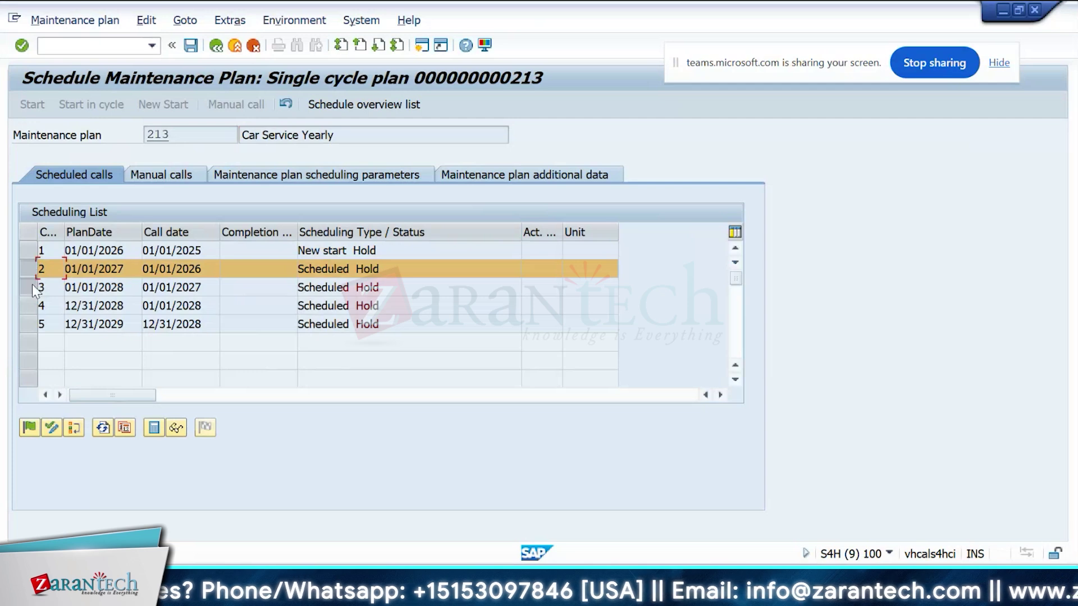
pyautogui.click(32, 286)
pyautogui.click(25, 306)
pyautogui.click(25, 326)
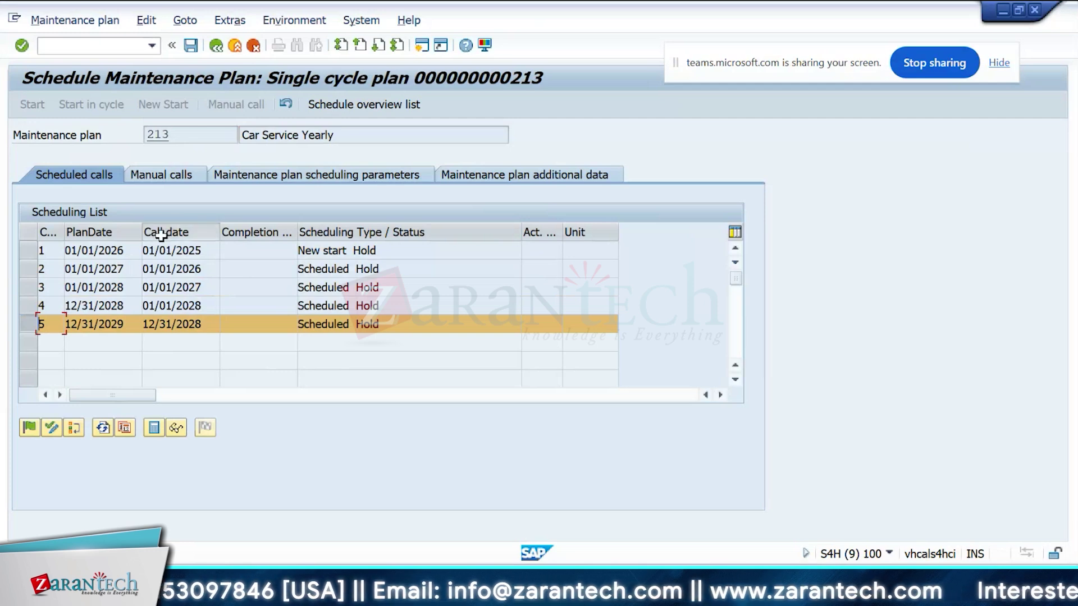
pyautogui.moveTo(161, 236); pyautogui.dragTo(494, 241)
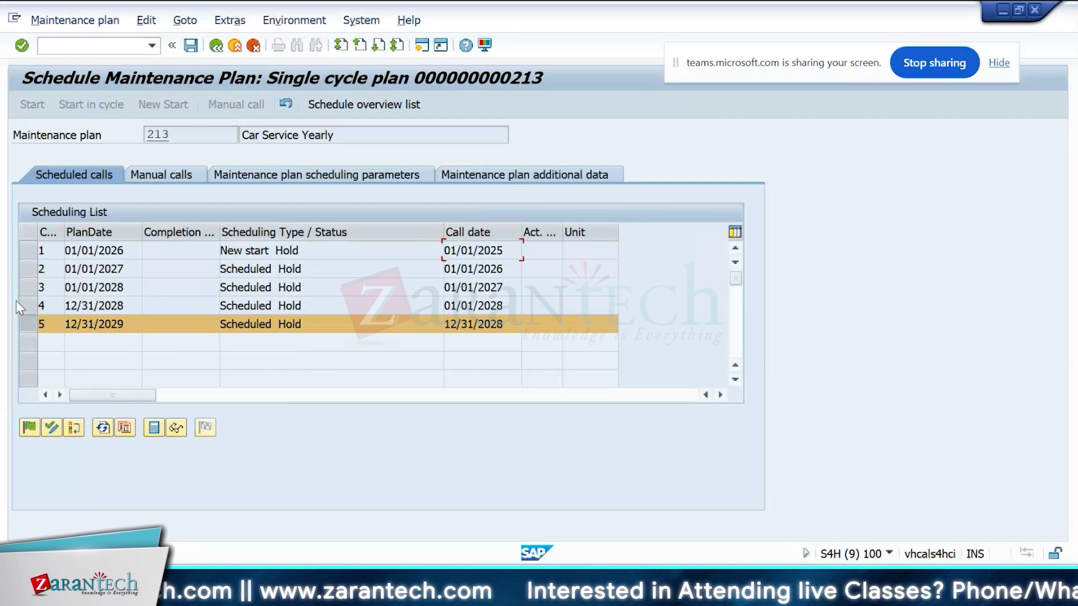
pyautogui.click(31, 290)
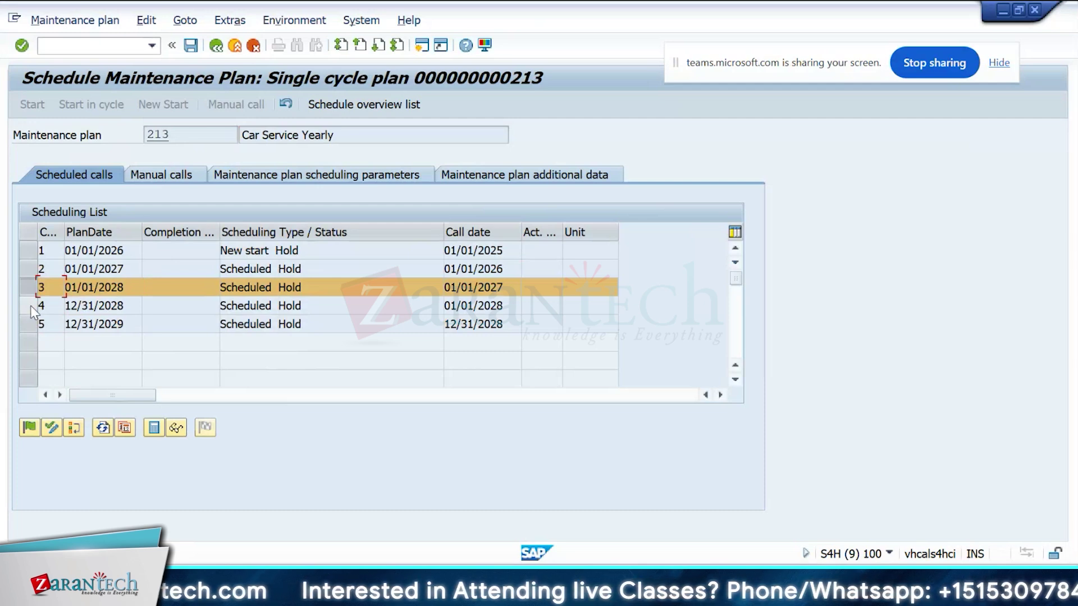
pyautogui.click(30, 305)
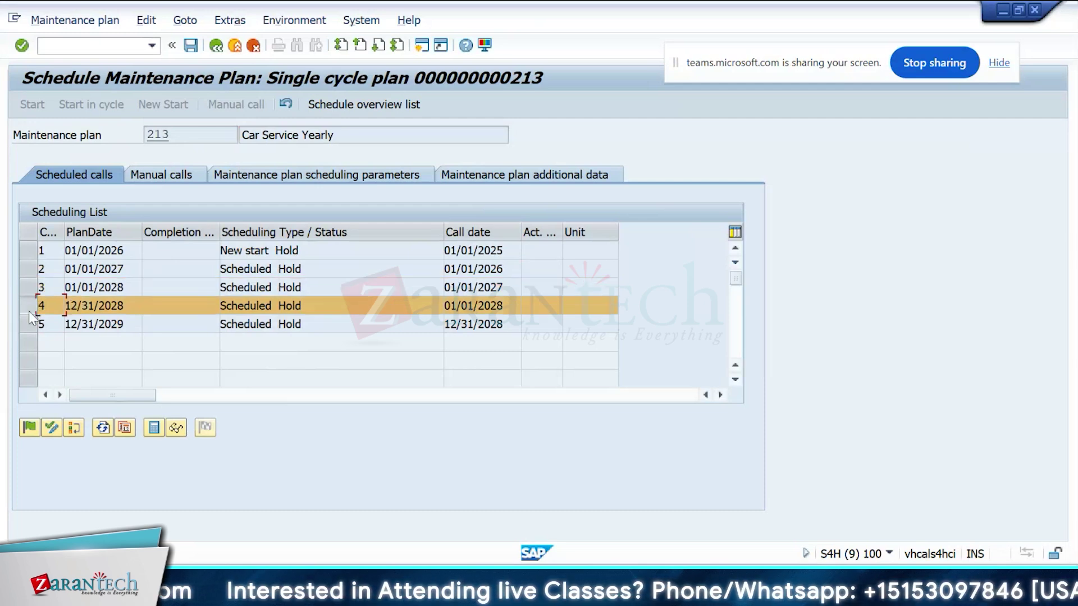
pyautogui.click(31, 322)
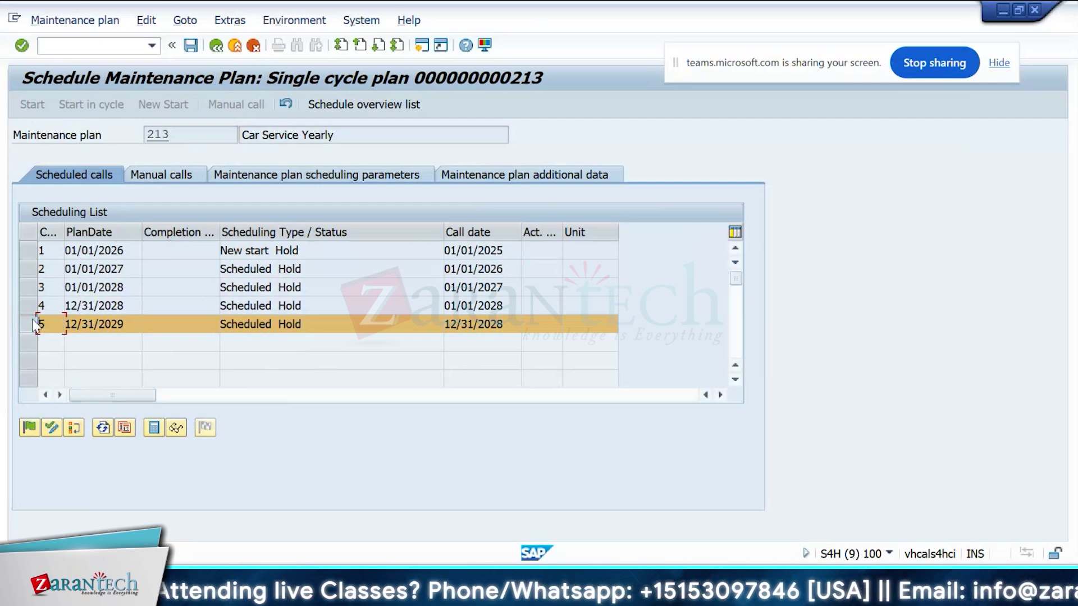
# - Discard the unsaved scheduling, set the scheduling period of plan 213 to 13 YR and save the plan
pyautogui.press('F12')
pyautogui.click(319, 366)
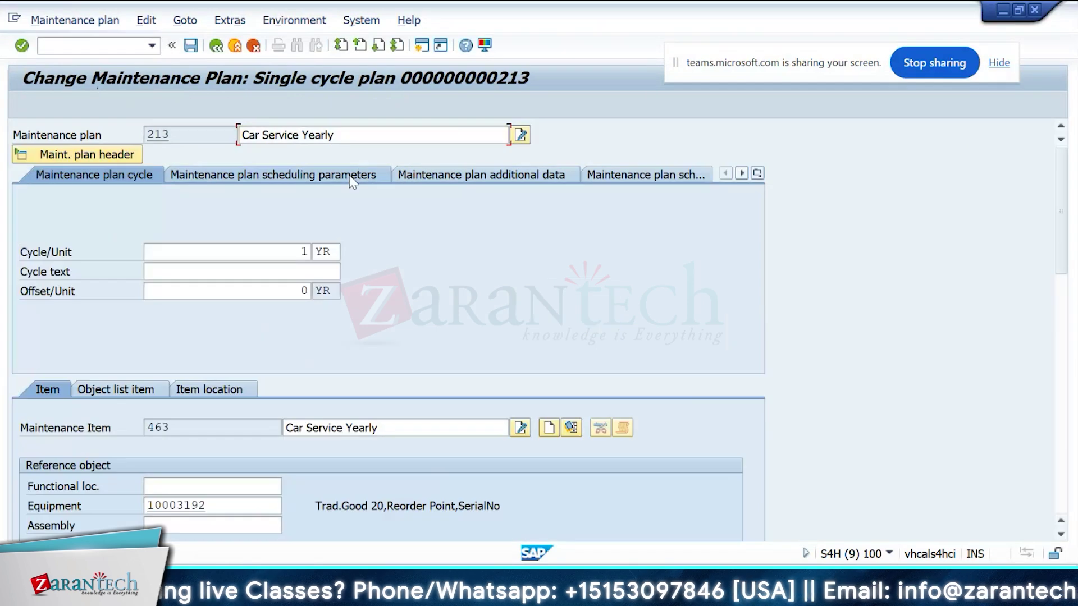
pyautogui.click(351, 180)
pyautogui.click(484, 252)
pyautogui.press('BackSpace')
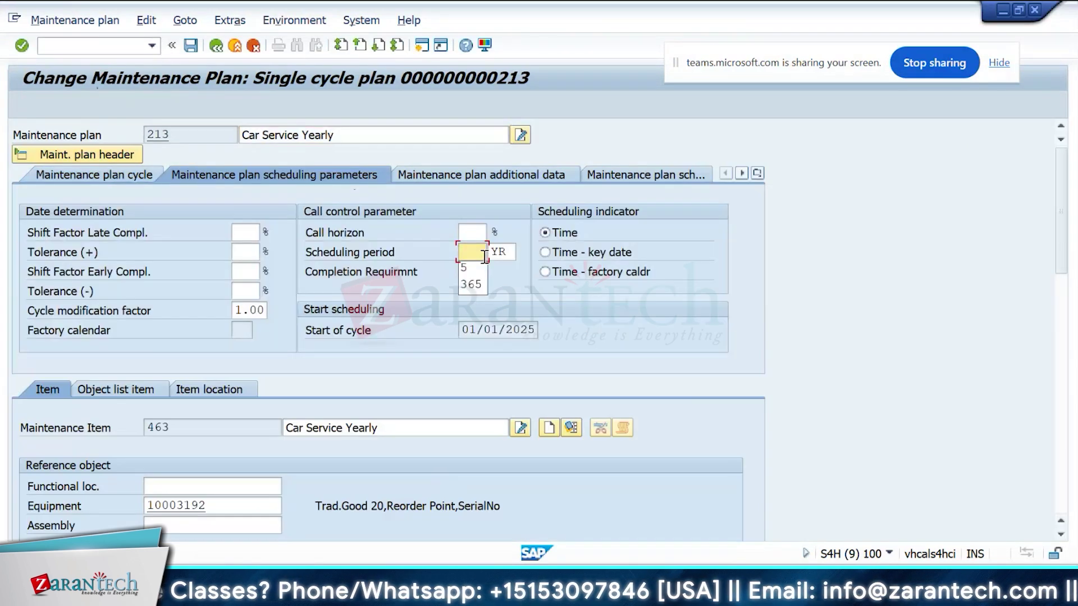
pyautogui.write('13')
pyautogui.doubleClick(484, 256)
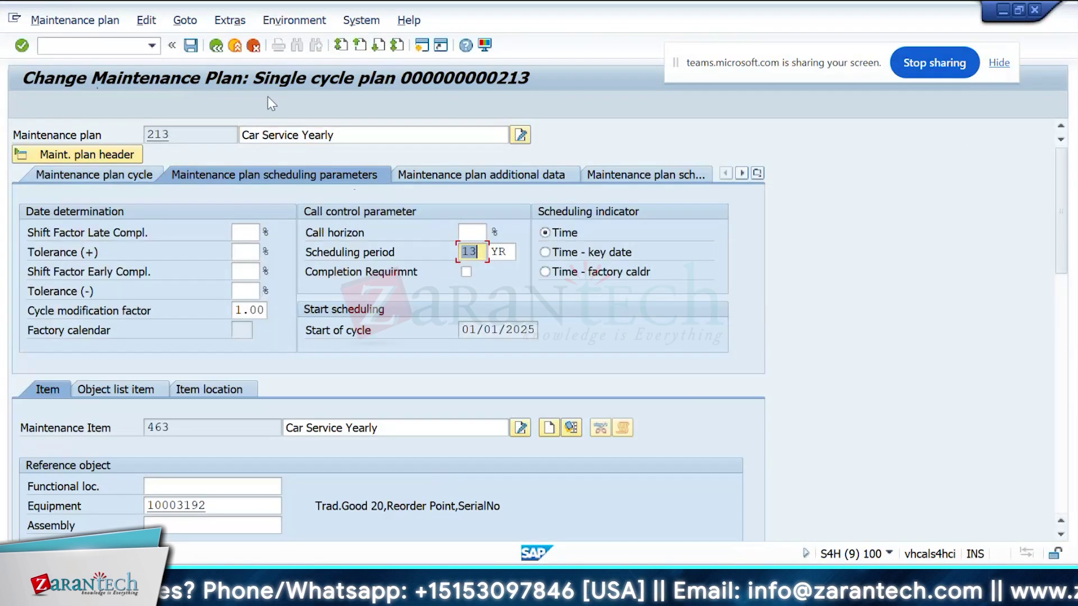
pyautogui.click(191, 48)
# - Run a new start of plan 213's scheduling for the 13-year period, deleting the waiting calls
pyautogui.click(73, 20)
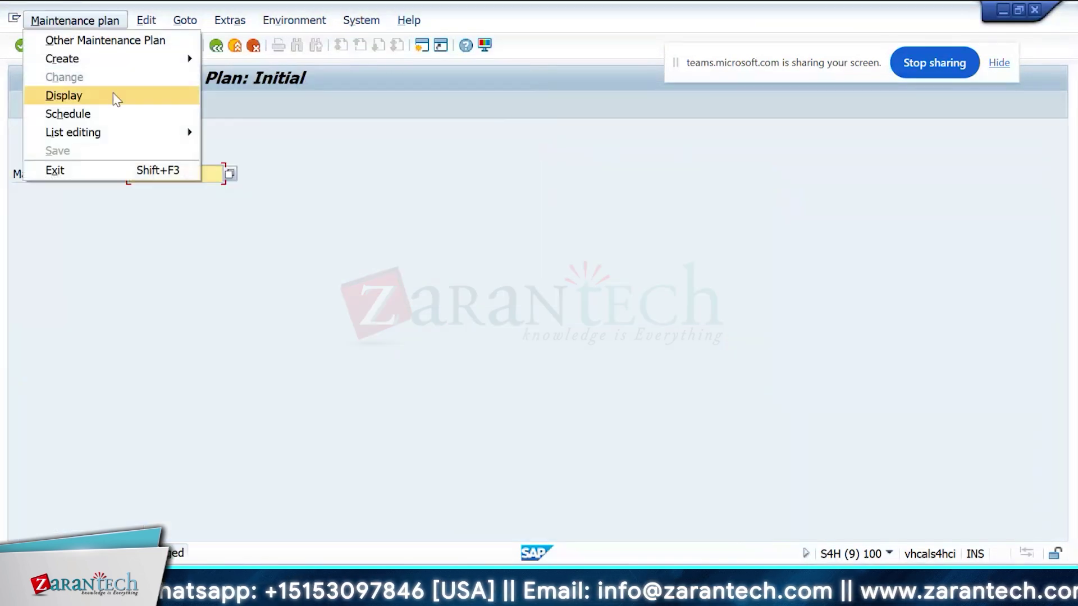
pyautogui.click(116, 112)
pyautogui.click(162, 104)
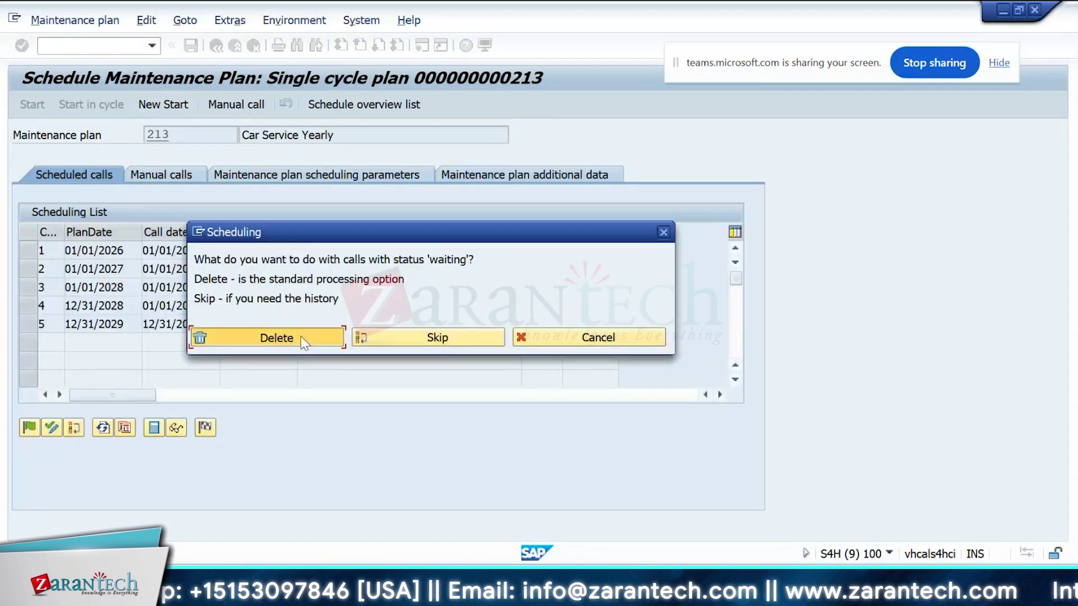
pyautogui.click(276, 337)
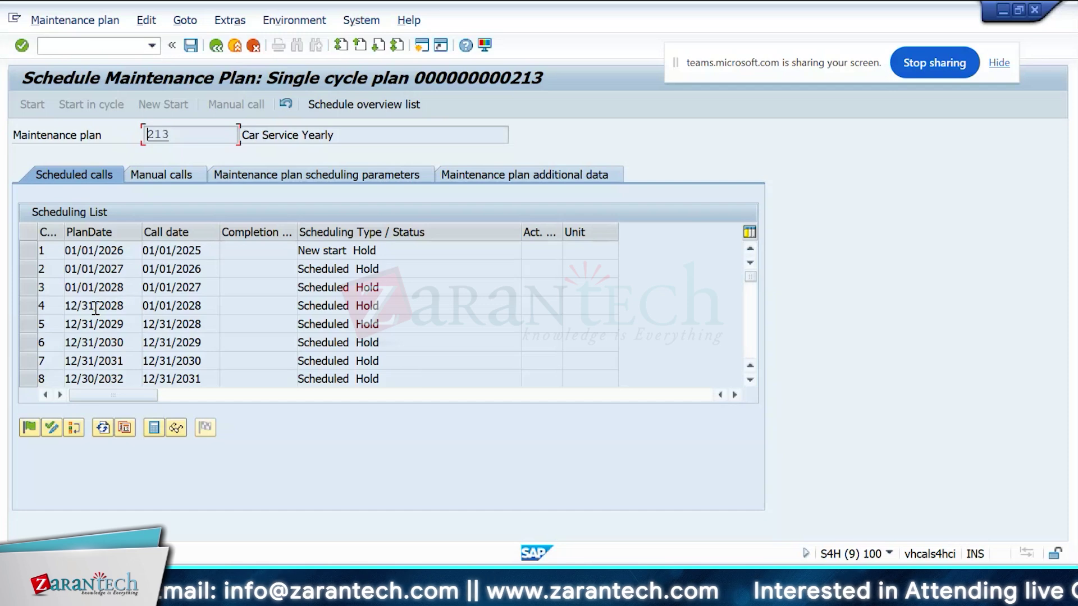
# - Examine how the plan dates shift from call 3 through call 13 in the scheduling list
pyautogui.click(29, 292)
pyautogui.click(30, 308)
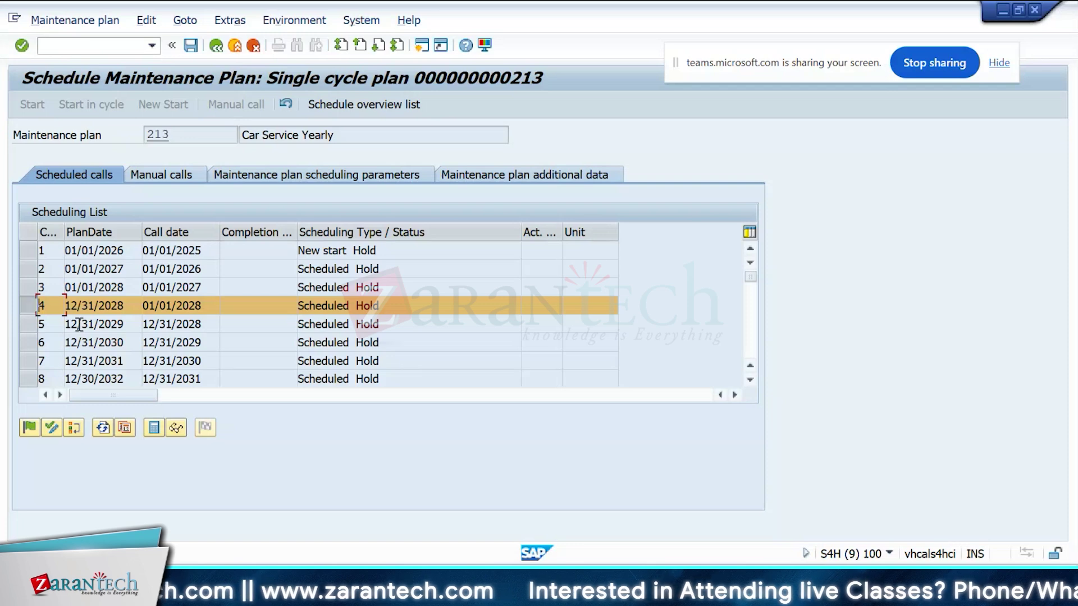
pyautogui.click(36, 360)
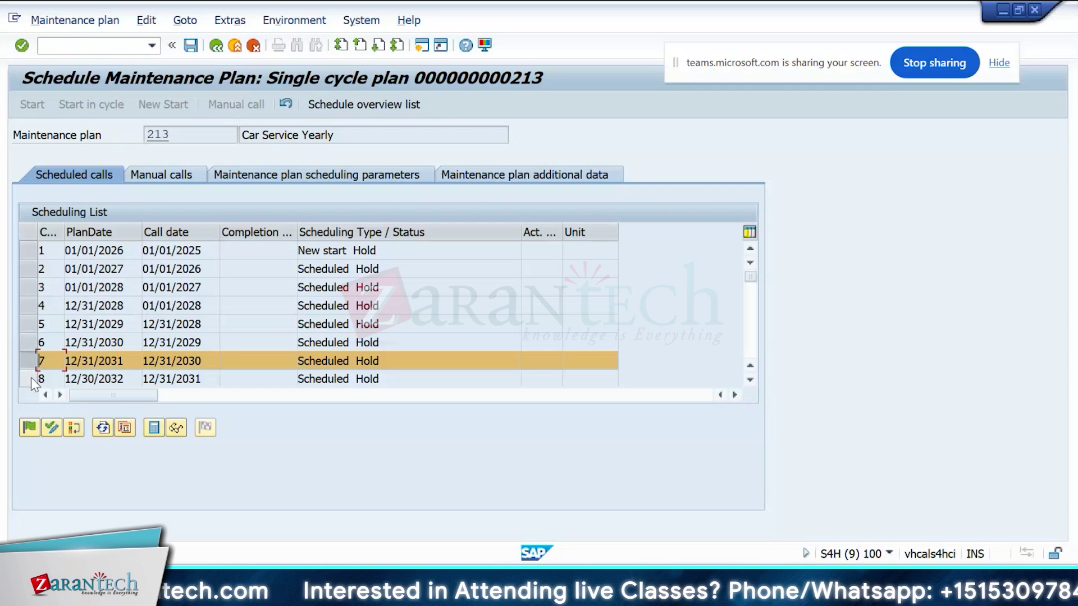
pyautogui.click(31, 378)
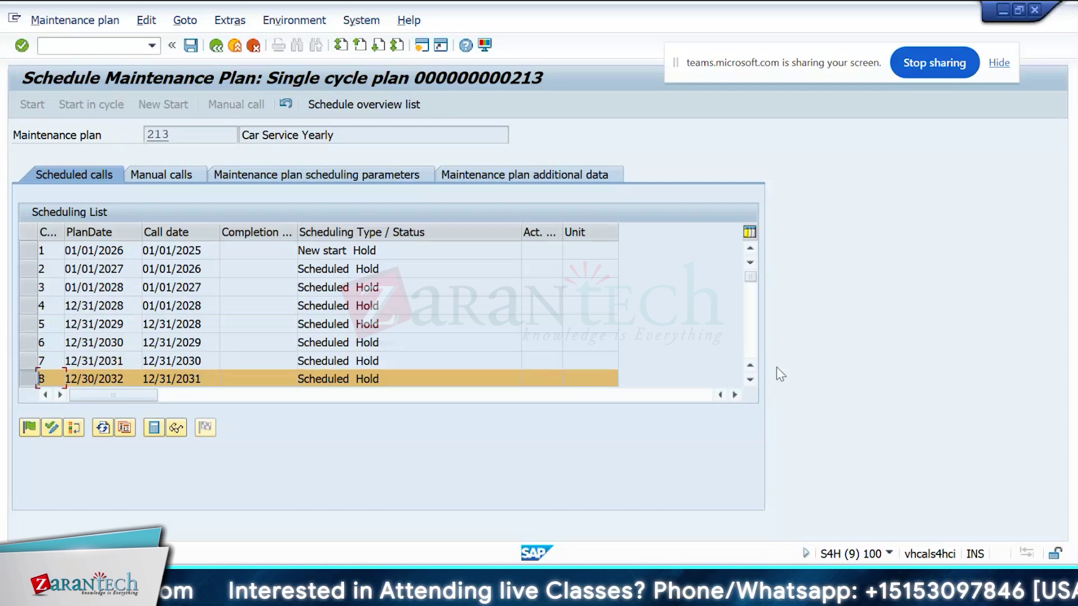
pyautogui.click(751, 380)
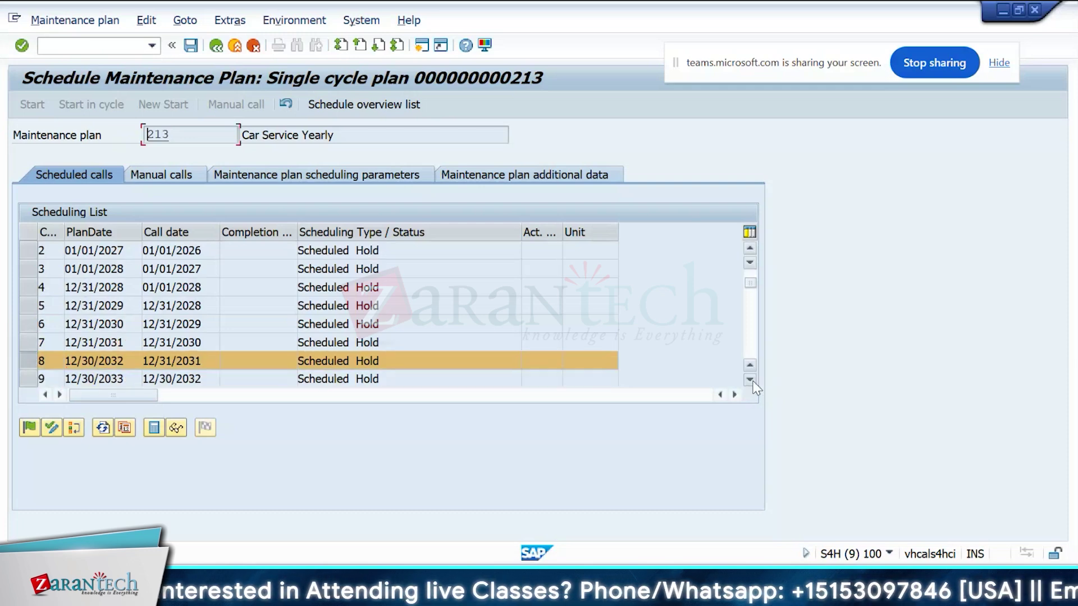
pyautogui.click(750, 380)
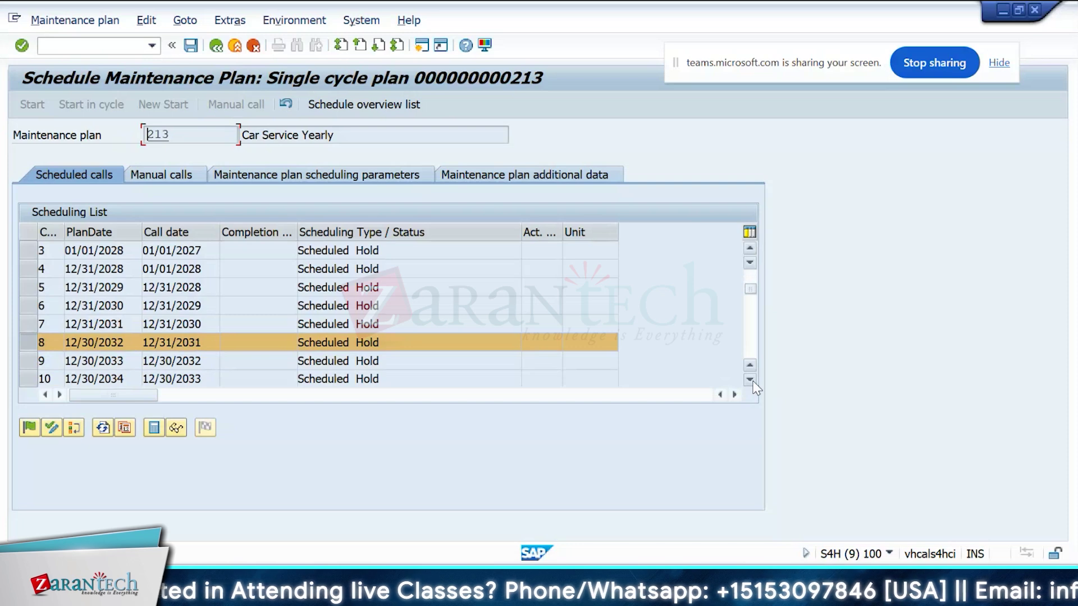
pyautogui.click(751, 380)
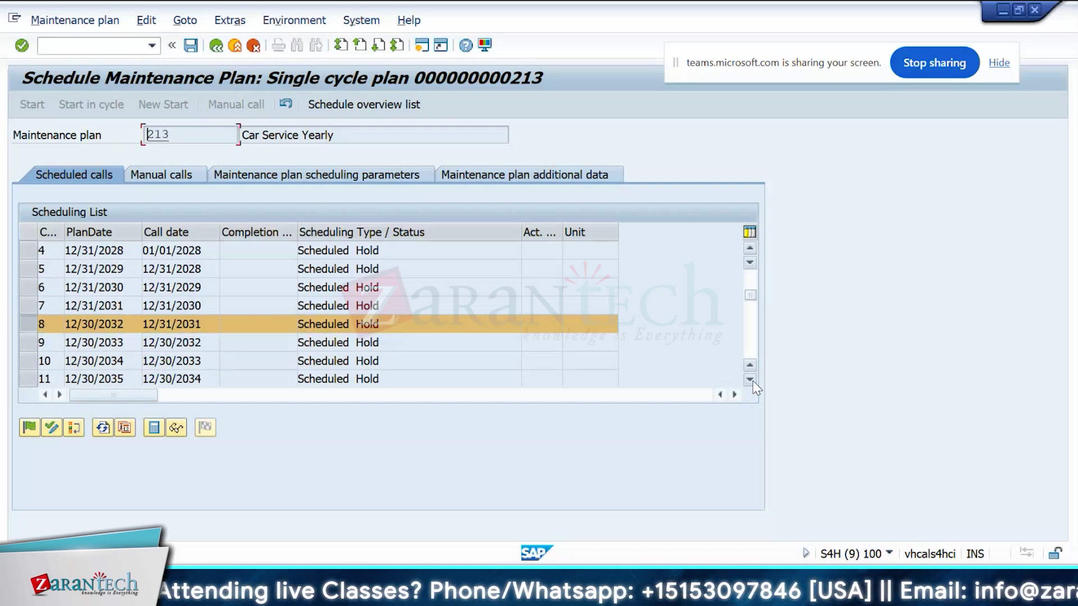
pyautogui.click(751, 380)
pyautogui.click(751, 380)
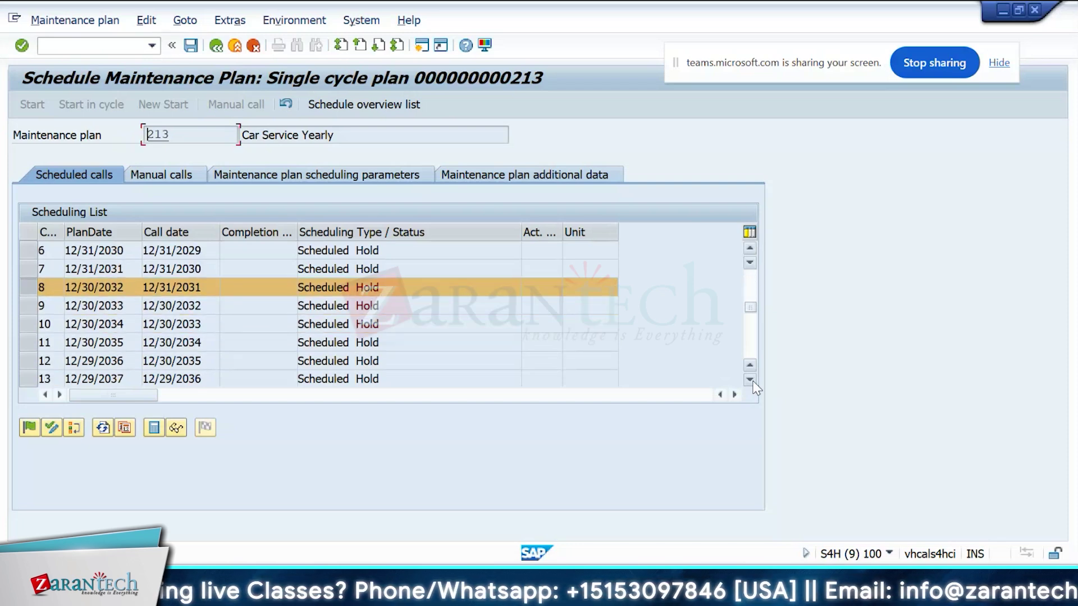
# - Examine the plan dates of calls 12 and 13 at the end of the scheduling list
pyautogui.click(750, 380)
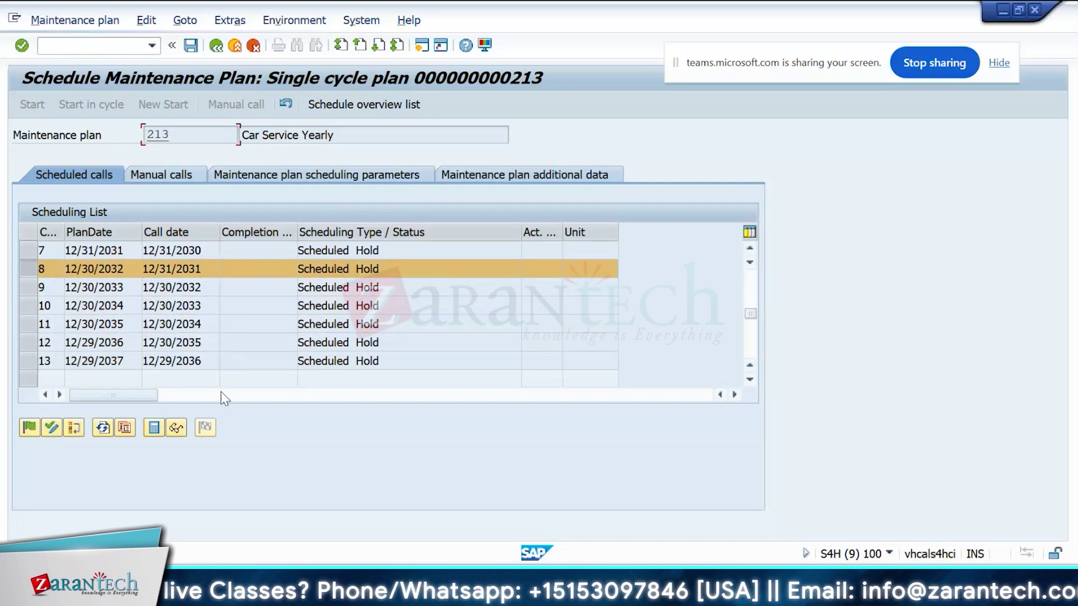
pyautogui.click(33, 344)
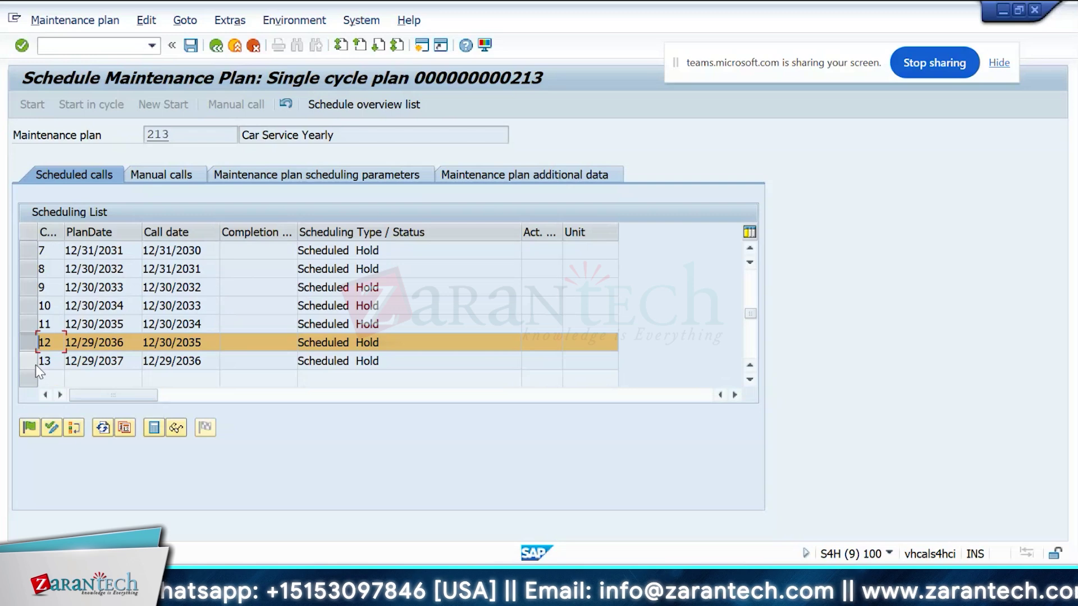
# - Set the scheduling indicator of maintenance plan 213 to Time - key date and save the plan
pyautogui.hotkey('alt', 'Tab')
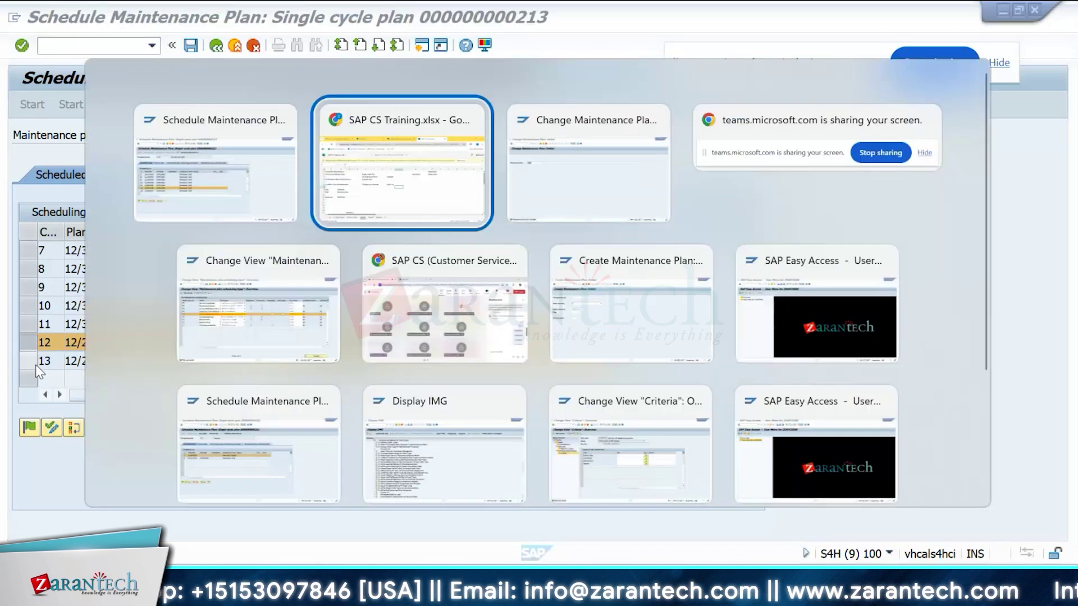
pyautogui.hotkey('alt', 'Tab')
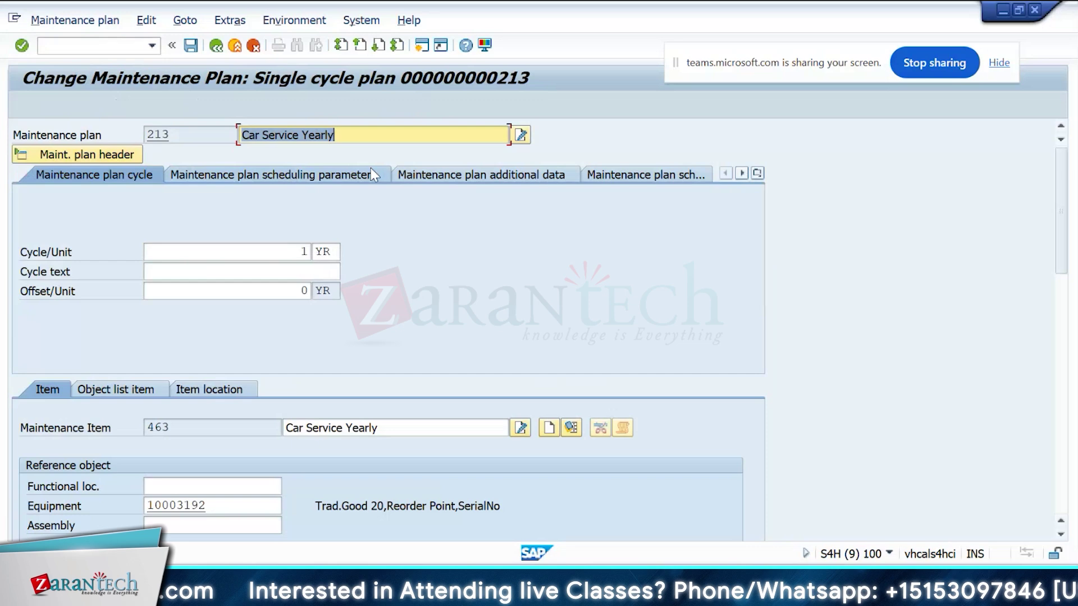
pyautogui.click(371, 169)
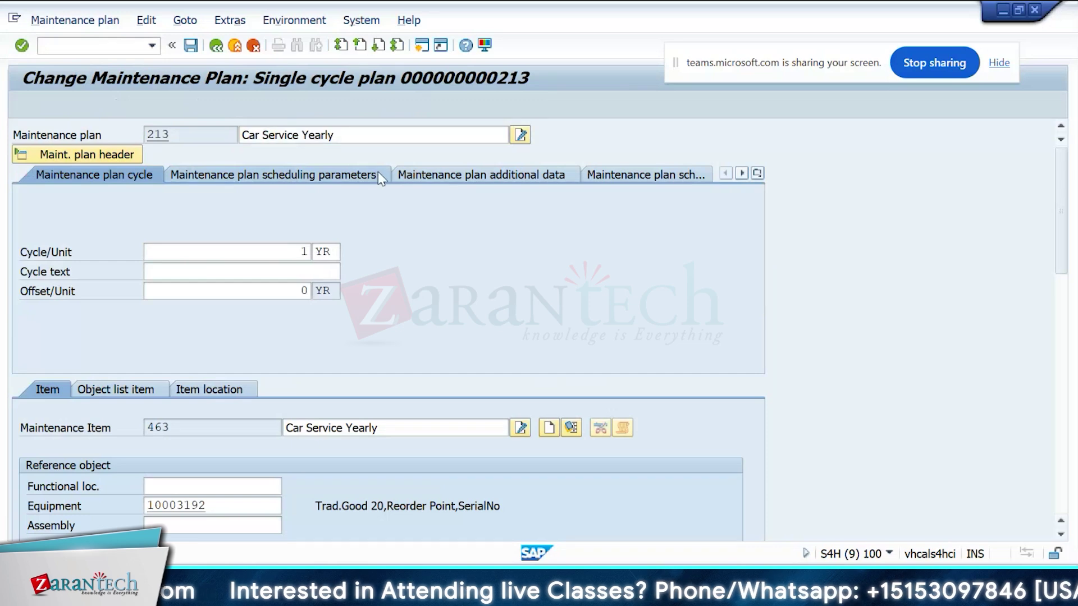
pyautogui.click(546, 253)
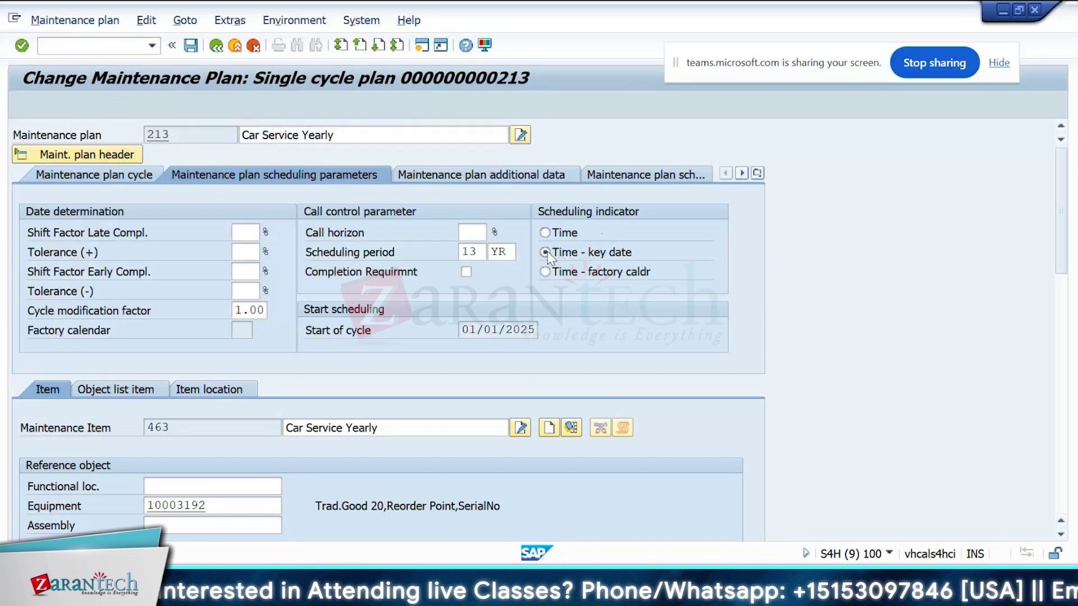
pyautogui.click(191, 47)
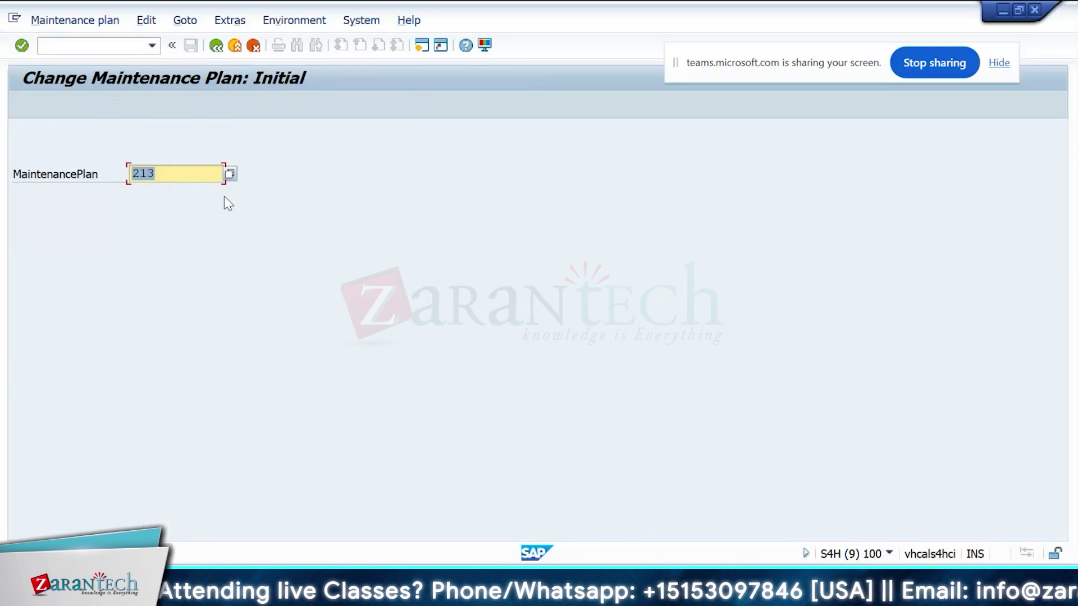
# - Reopen maintenance plan 213 for changing and check its scheduling parameters, including the start of cycle date
pyautogui.press('Return')
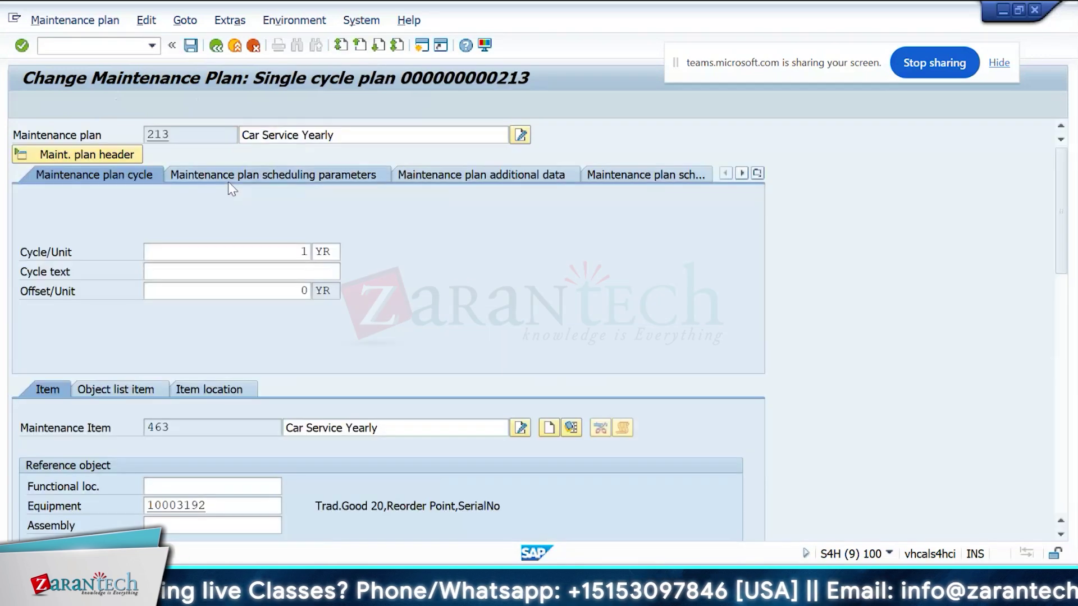
pyautogui.click(228, 180)
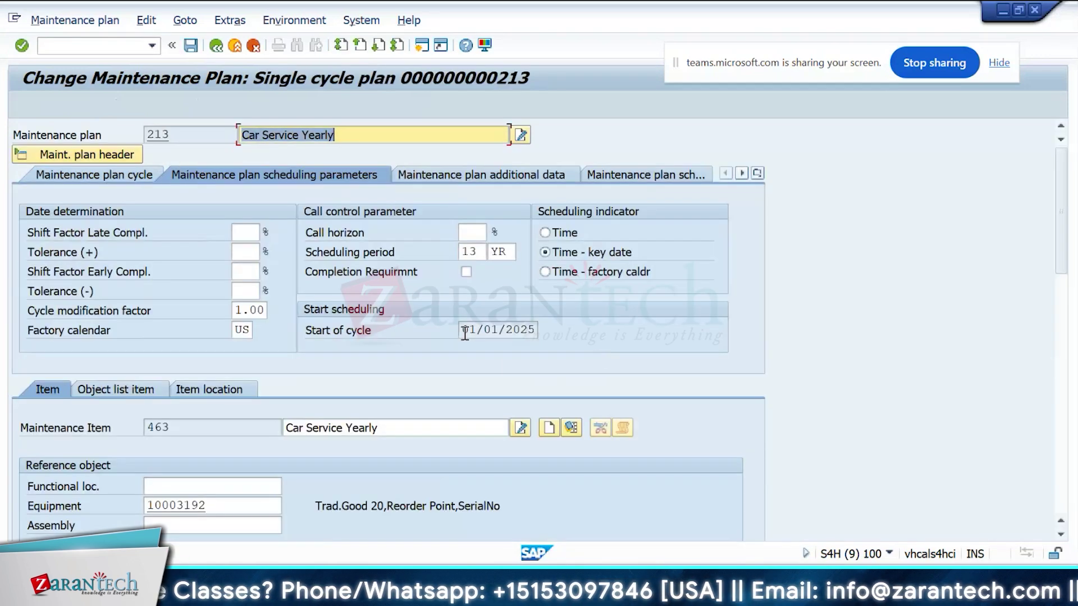
pyautogui.click(513, 330)
pyautogui.click(513, 330)
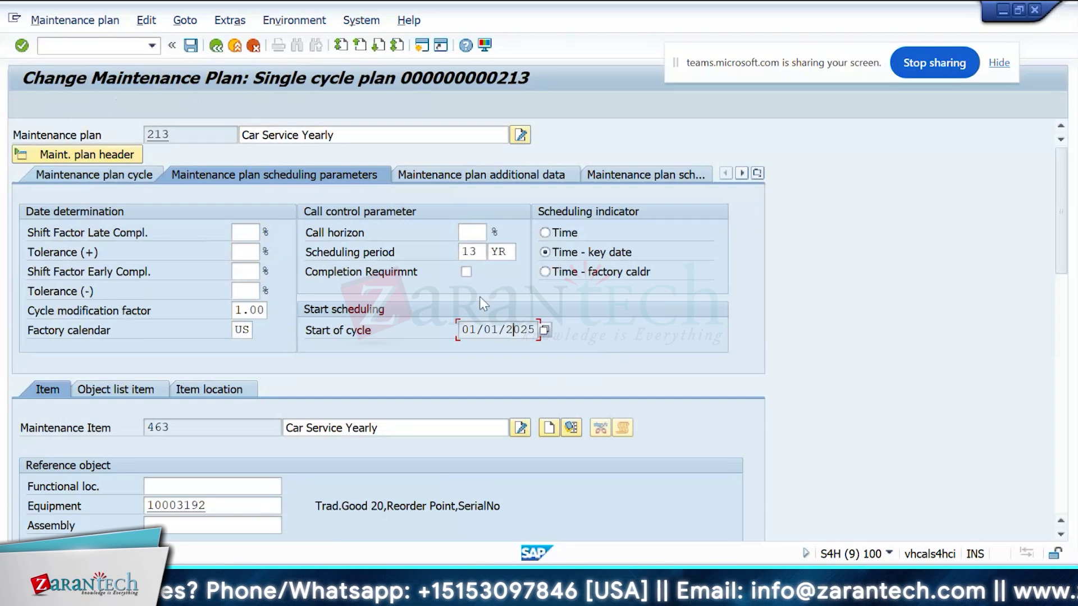
pyautogui.moveTo(470, 332); pyautogui.dragTo(498, 332)
pyautogui.click(499, 332)
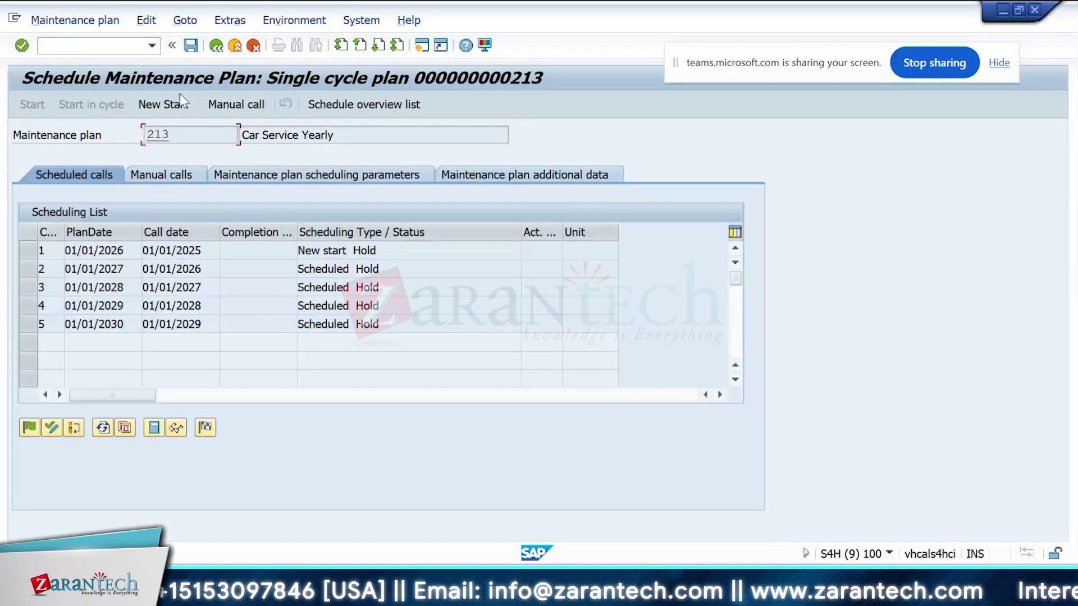
# - Run a new start of plan 213's scheduling with start of cycle 01/01/2025, deleting the waiting calls
pyautogui.click(163, 105)
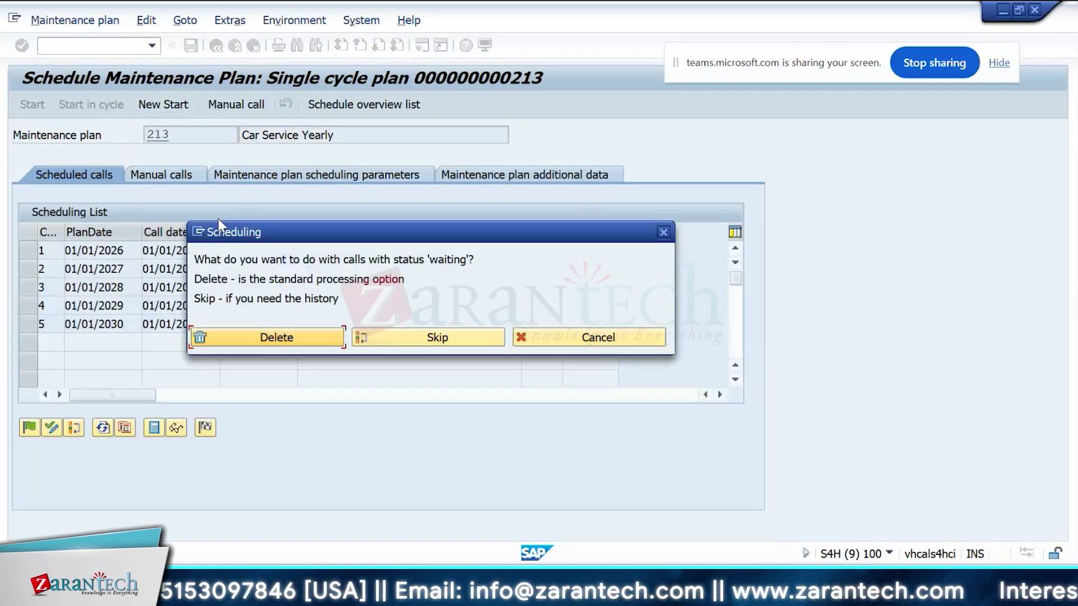
pyautogui.click(312, 333)
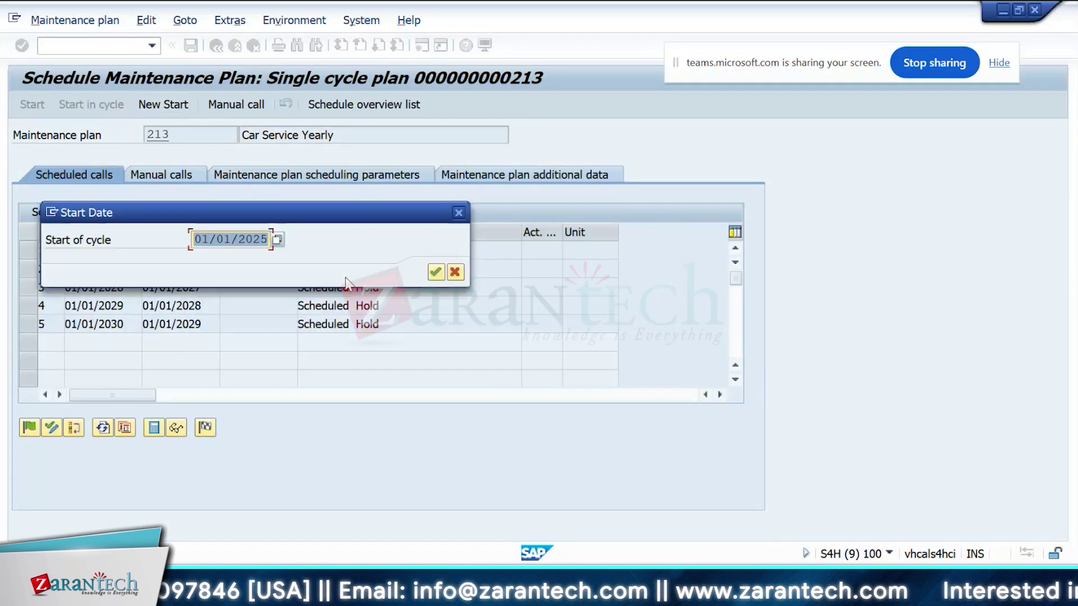
pyautogui.click(435, 272)
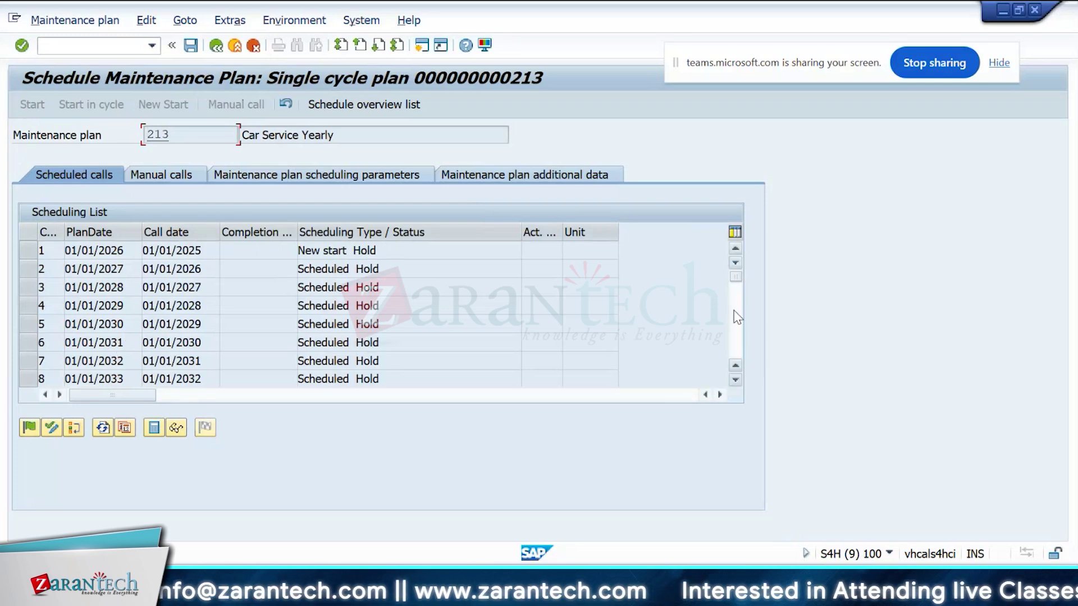
# - Examine the plan dates through call 12 and compare plan date with call date for the first three calls
pyautogui.scroll(-3, 735, 314)
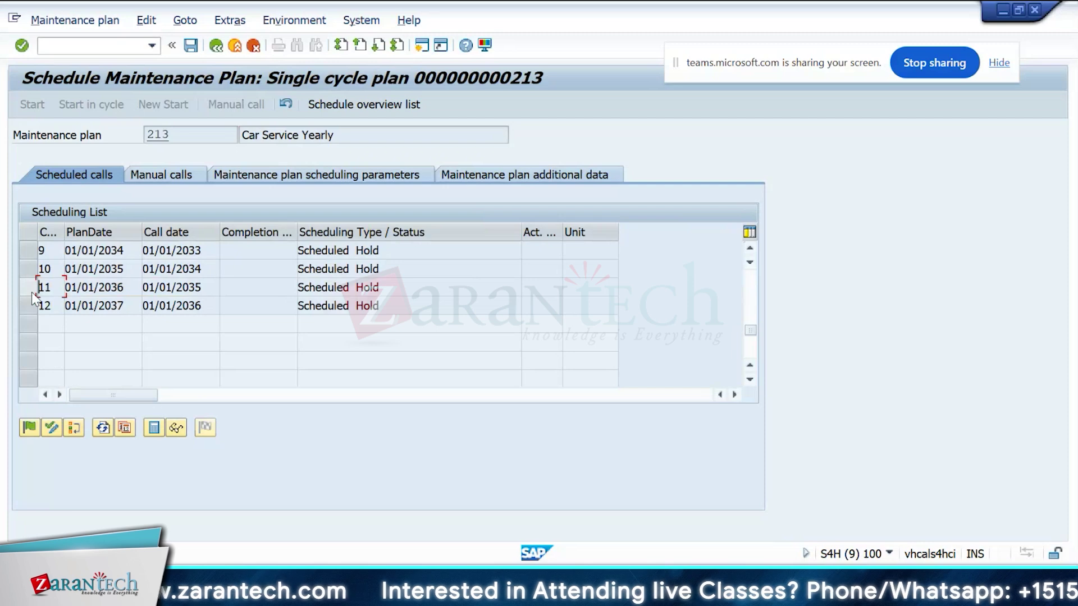
pyautogui.click(752, 288)
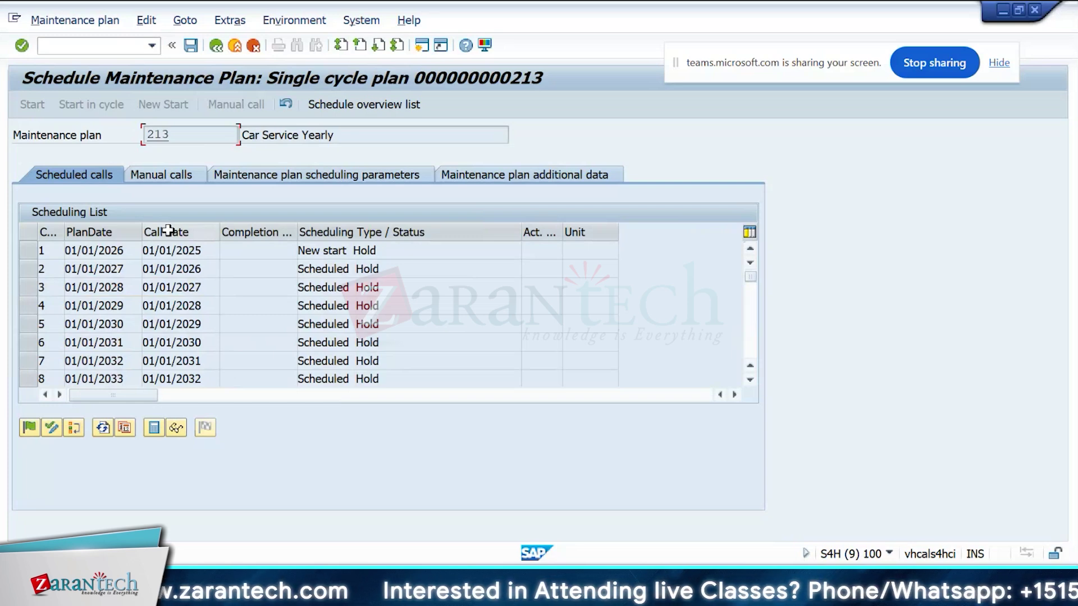
pyautogui.click(210, 250)
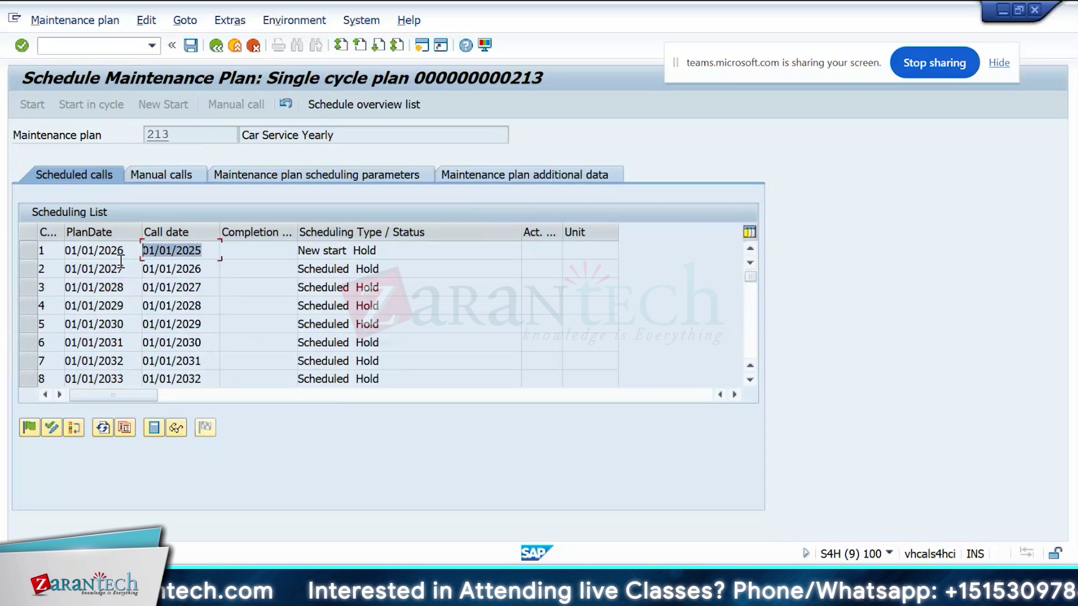
pyautogui.moveTo(124, 250); pyautogui.dragTo(67, 264)
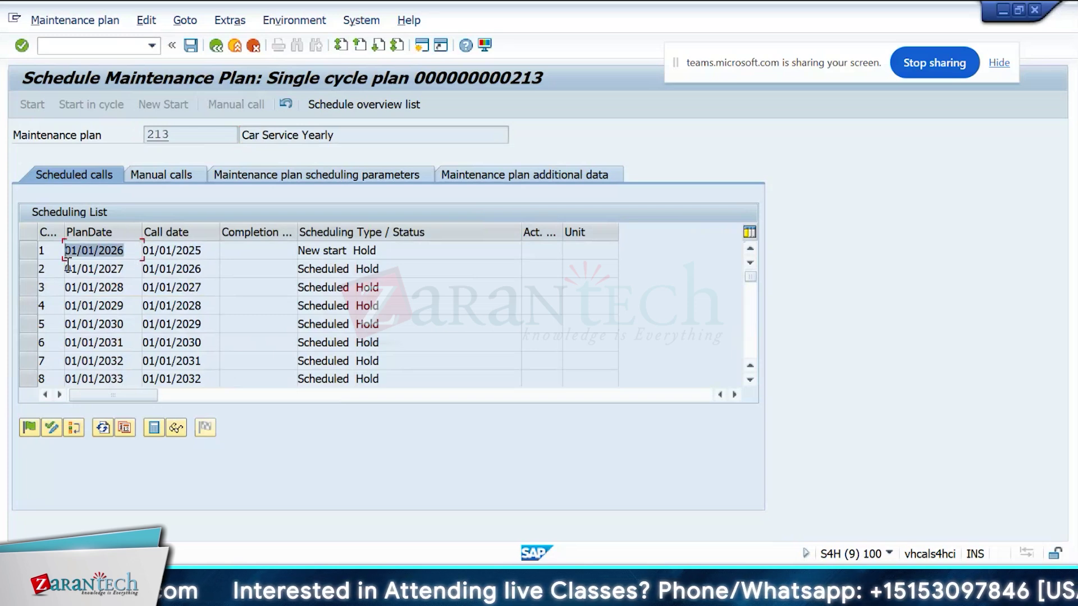
pyautogui.click(65, 254)
pyautogui.click(209, 253)
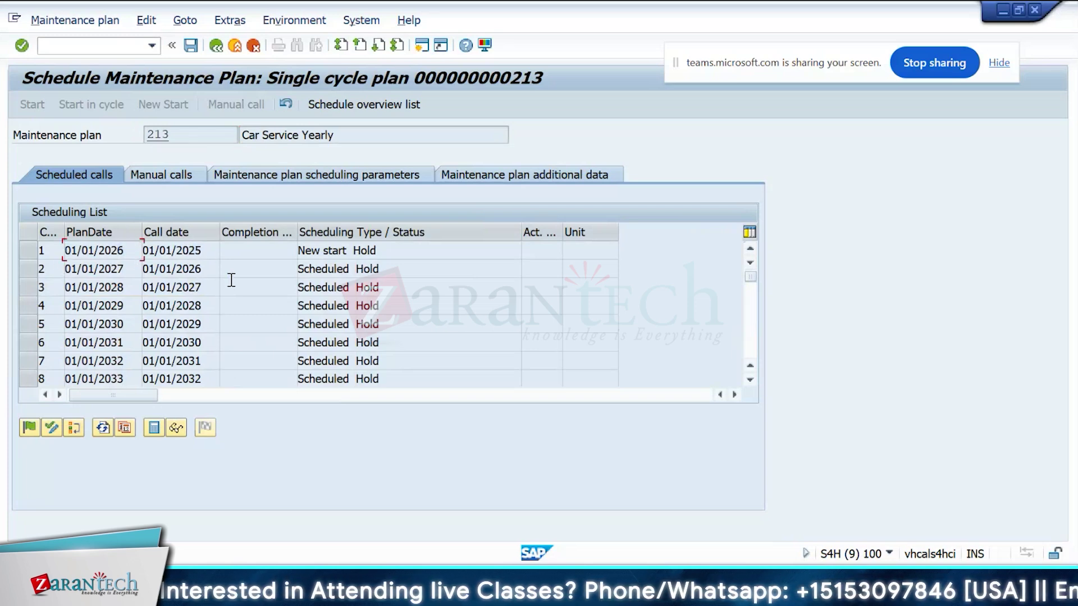
pyautogui.moveTo(128, 251); pyautogui.dragTo(62, 253)
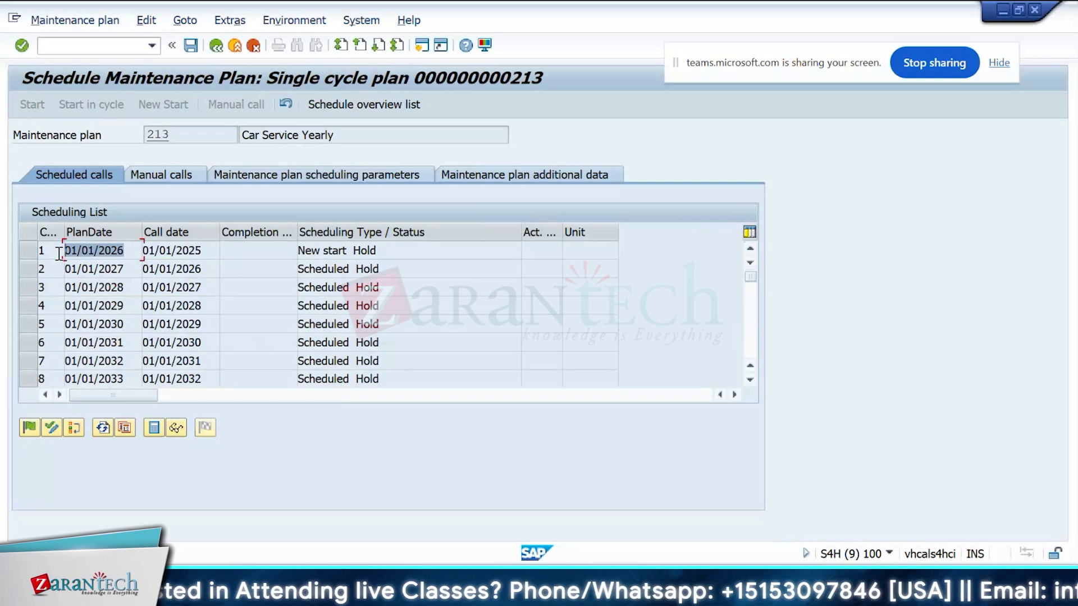
pyautogui.moveTo(204, 250); pyautogui.dragTo(133, 247)
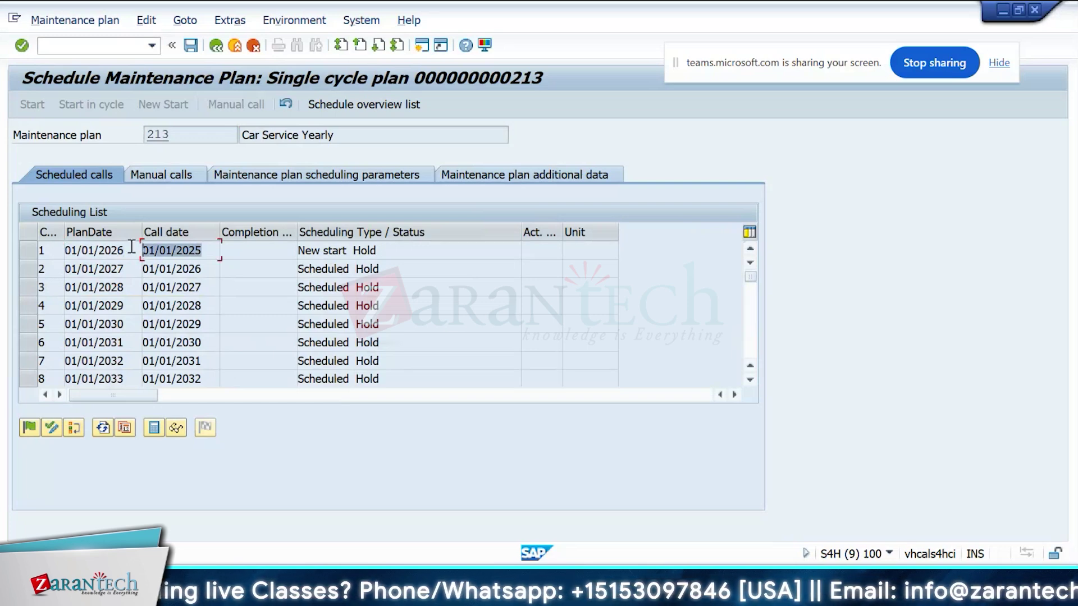
pyautogui.click(131, 247)
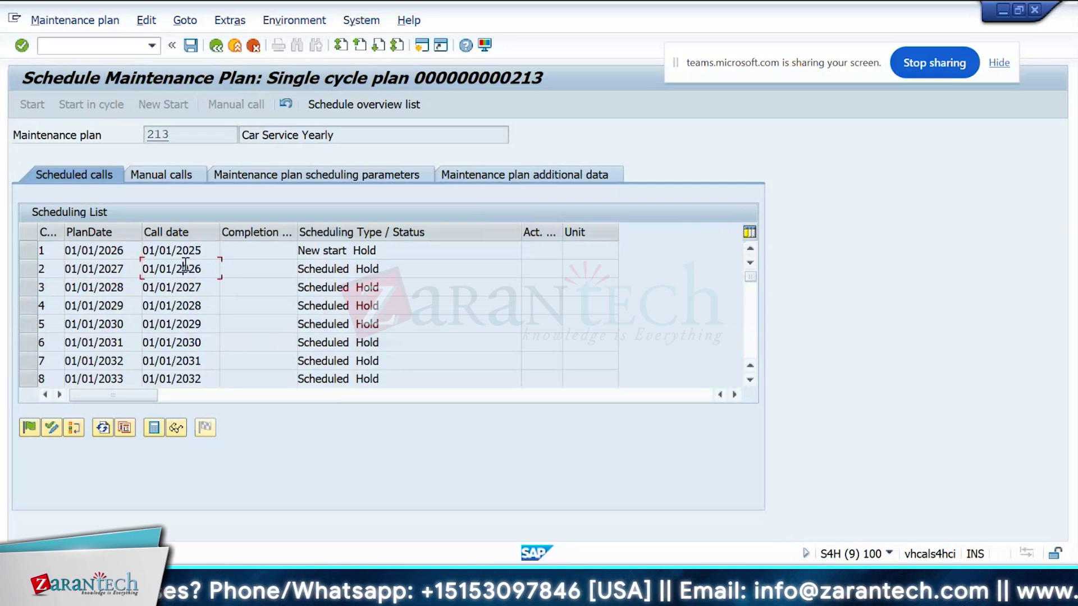
pyautogui.click(123, 285)
pyautogui.click(186, 284)
# - Leave the unsaved scheduling for plan 213's display view and read the help definition of the call horizon
pyautogui.click(75, 20)
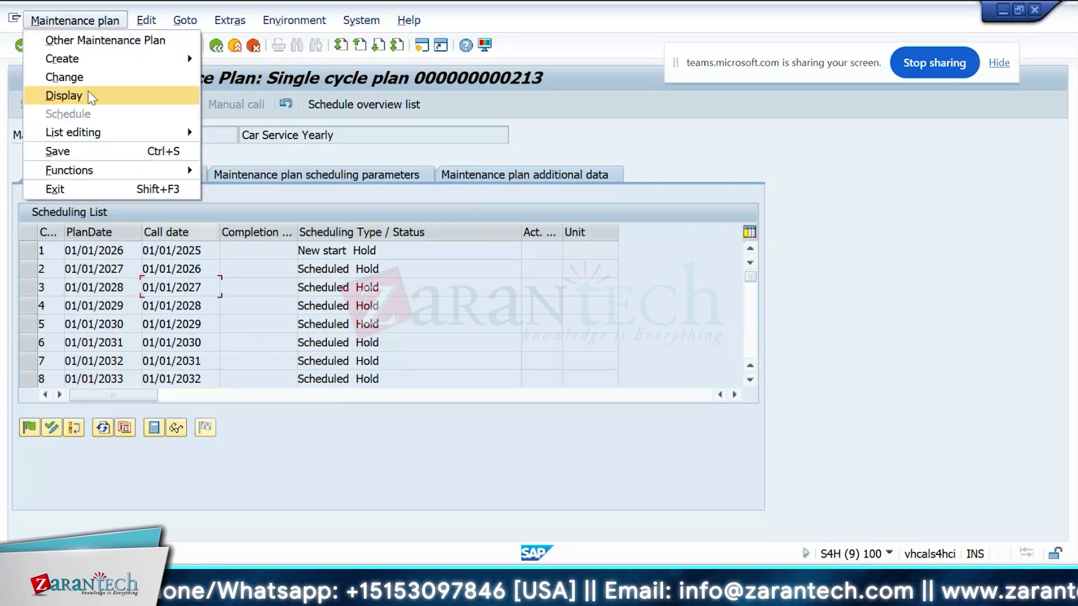
pyautogui.click(64, 95)
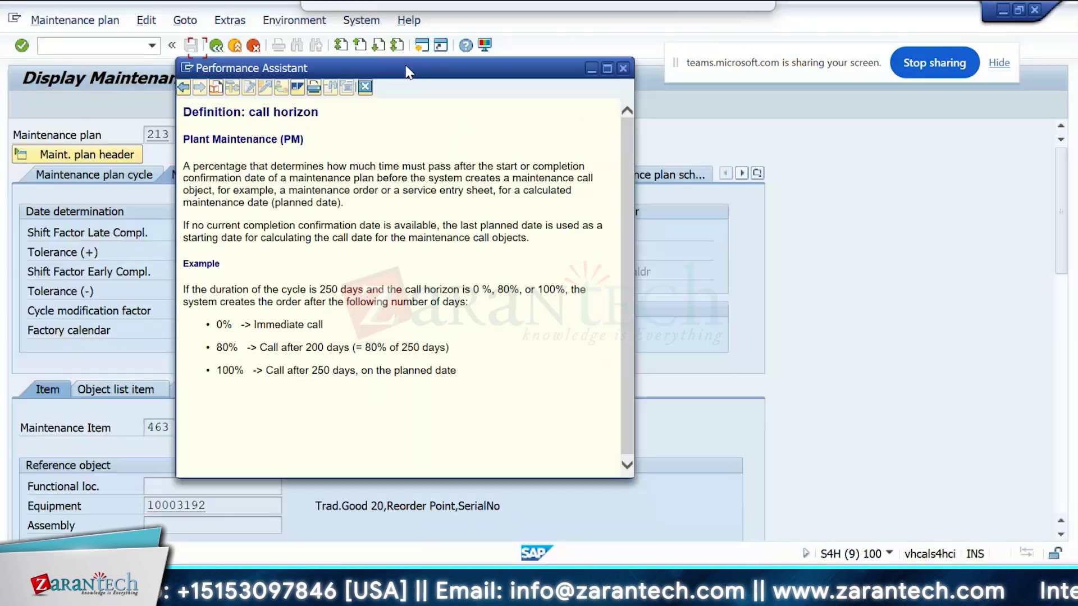
pyautogui.moveTo(408, 72); pyautogui.dragTo(466, 74)
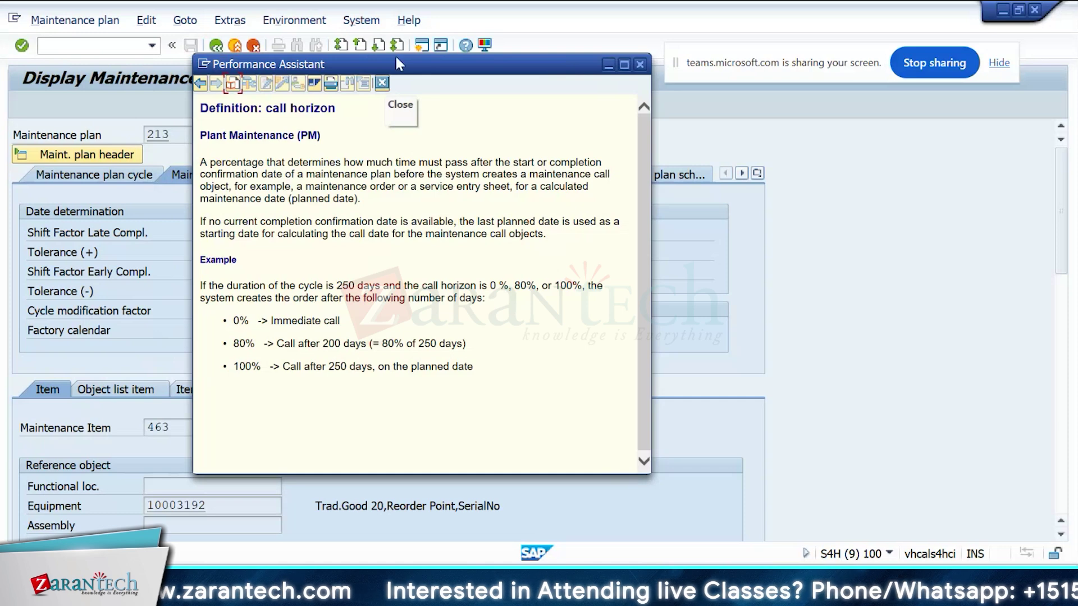
pyautogui.moveTo(399, 67); pyautogui.dragTo(225, 58)
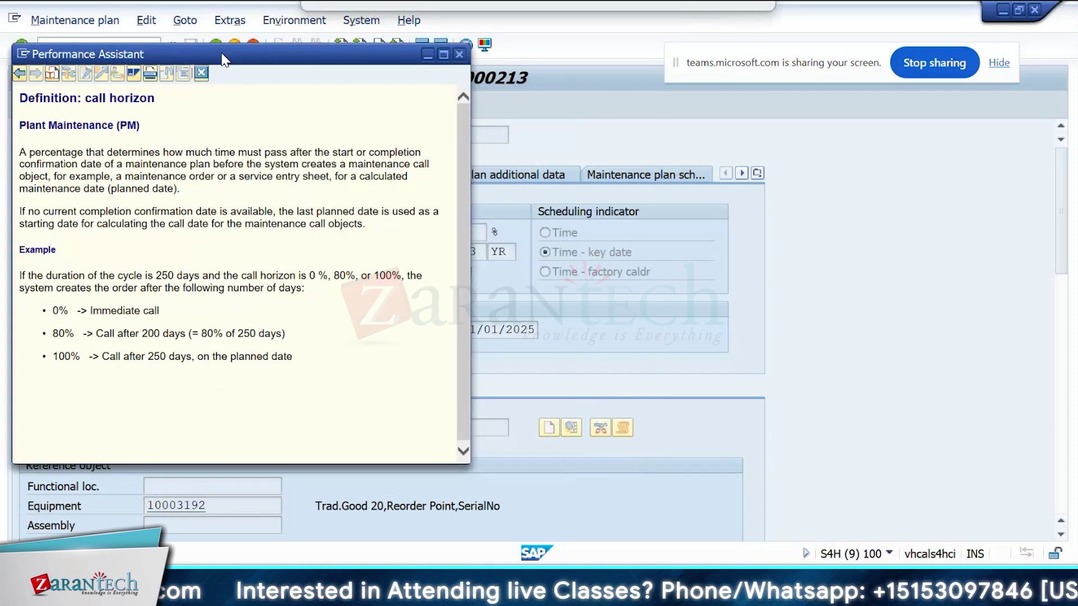
pyautogui.moveTo(225, 60); pyautogui.dragTo(276, 60)
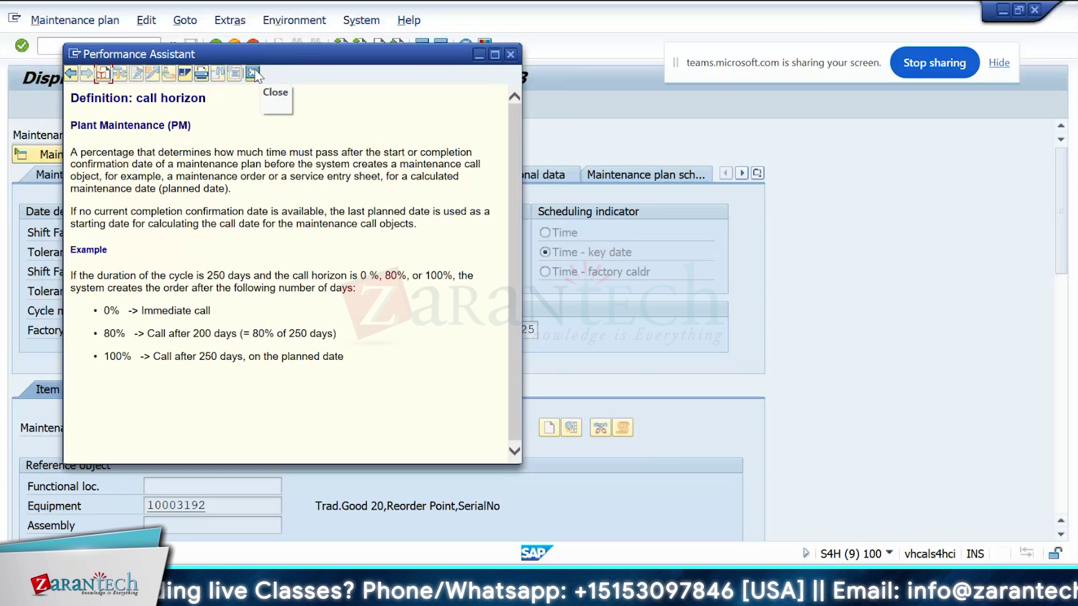
pyautogui.click(254, 73)
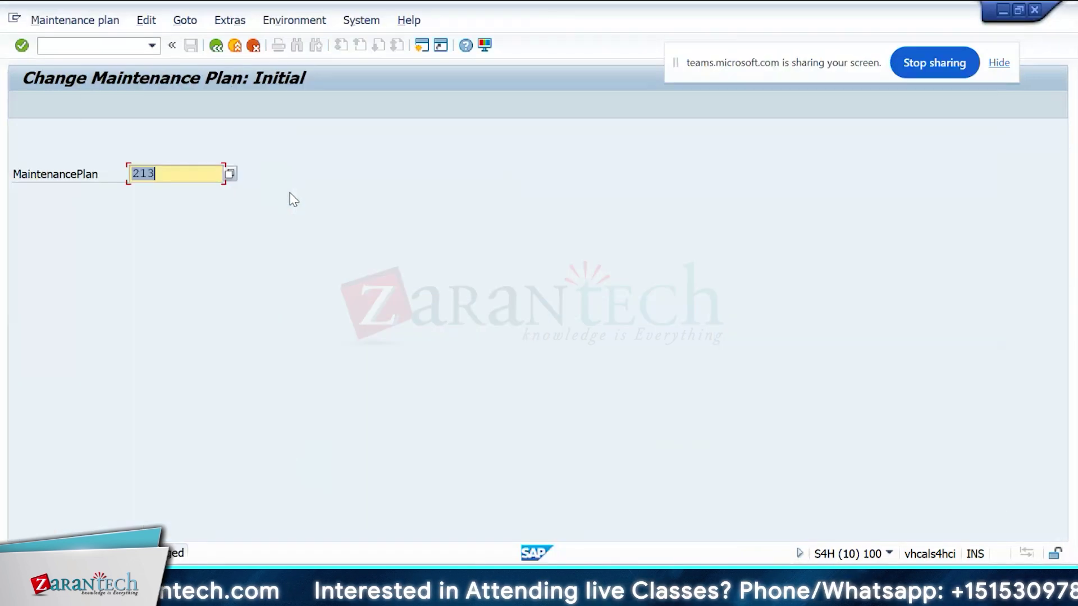
# - Open maintenance plan 213, switch it to display mode and go to its scheduling
pyautogui.press('Return')
pyautogui.click(77, 21)
pyautogui.click(58, 94)
pyautogui.click(90, 18)
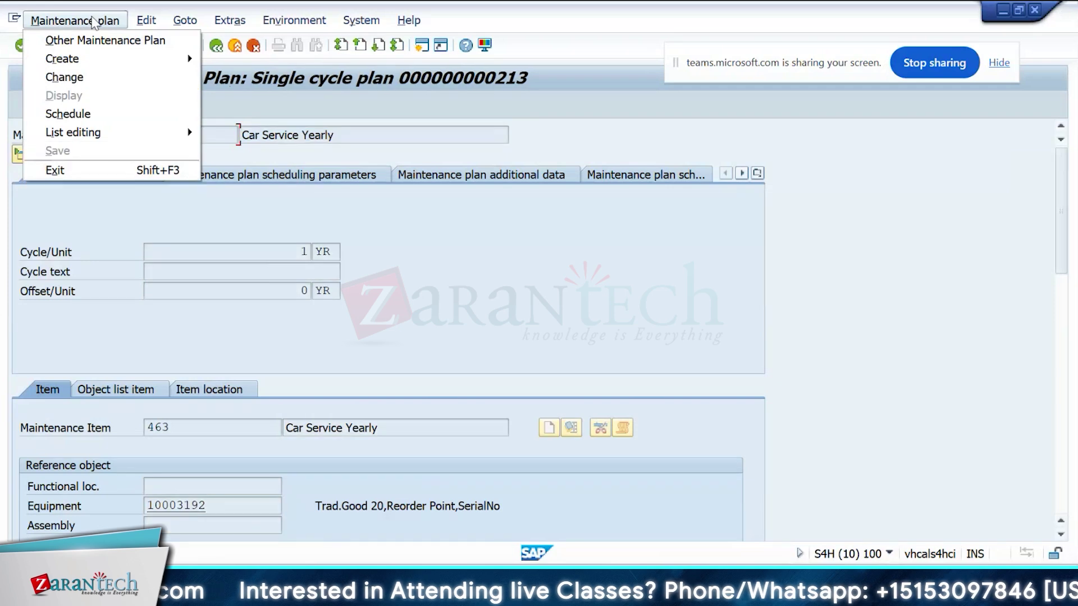
pyautogui.click(90, 18)
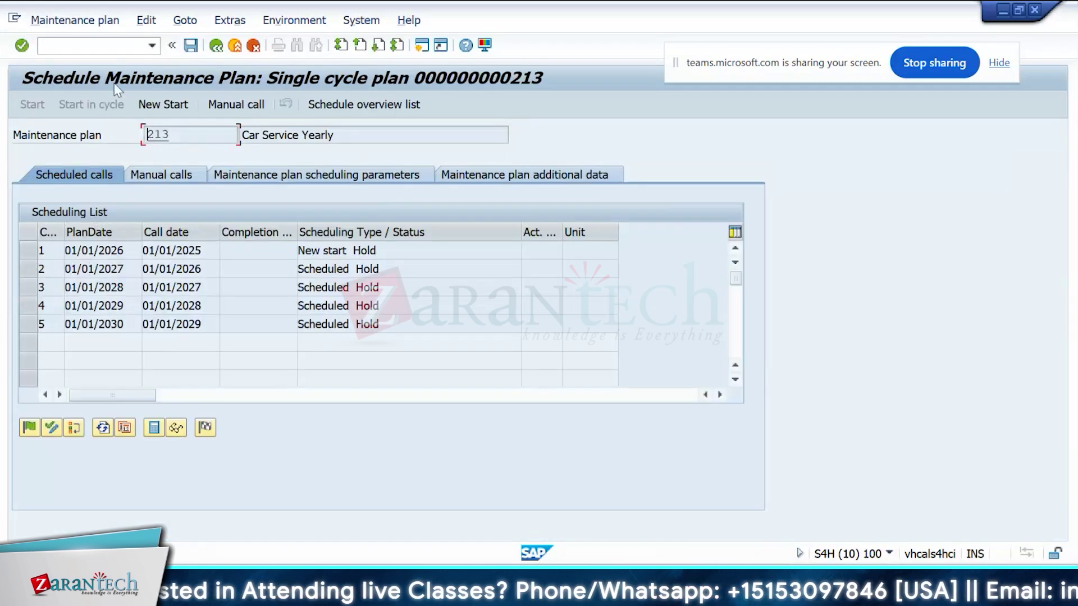
pyautogui.click(90, 19)
# - Try to open maintenance plan 213 for changing with transaction IP02 in the other SAP session
pyautogui.hotkey('alt', 'Tab')
pyautogui.click(235, 45)
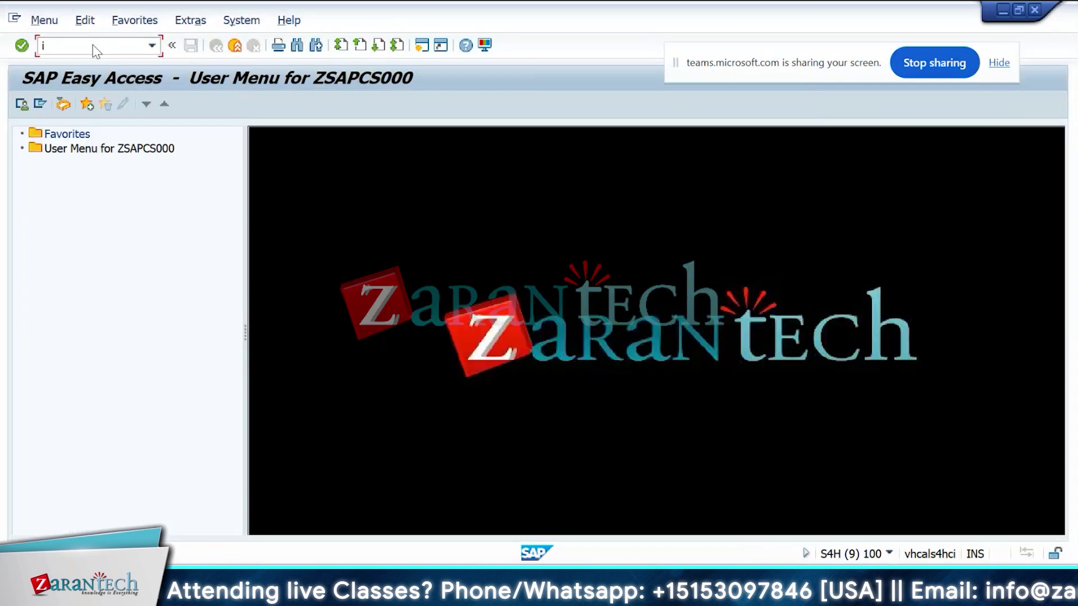
pyautogui.write('ip02')
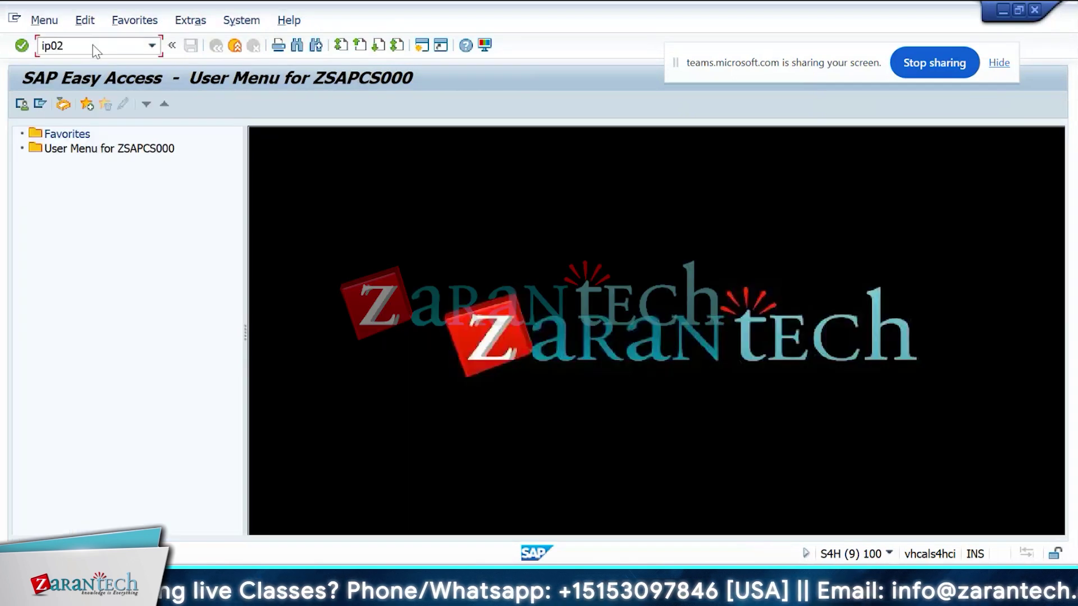
pyautogui.press('Return')
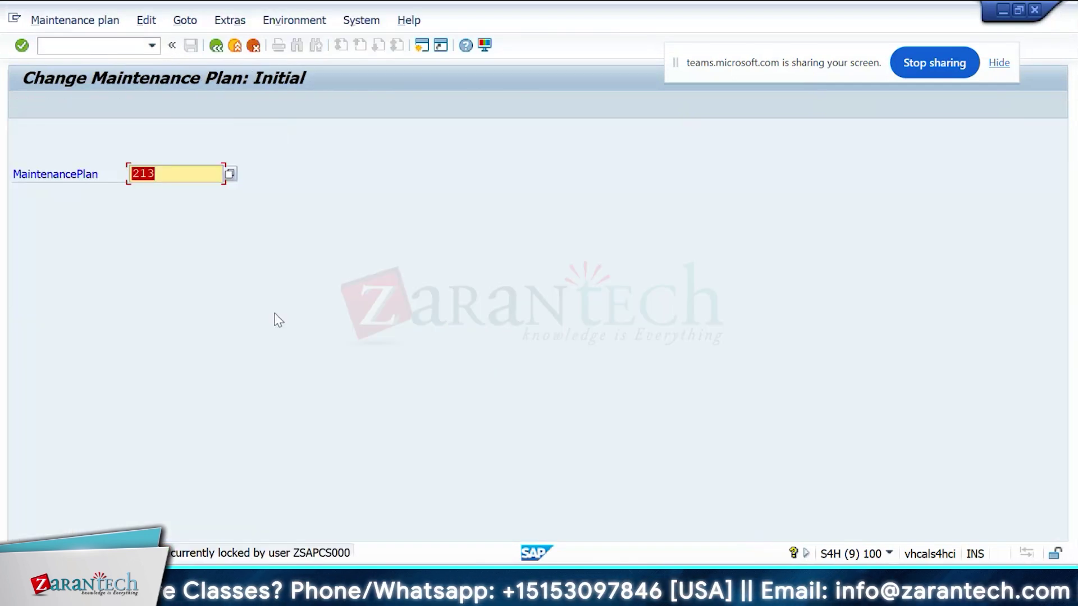
pyautogui.press('Return')
# - Return to plan 213's scheduling session, select call 1 and widen the plan date and call date columns
pyautogui.click(476, 232)
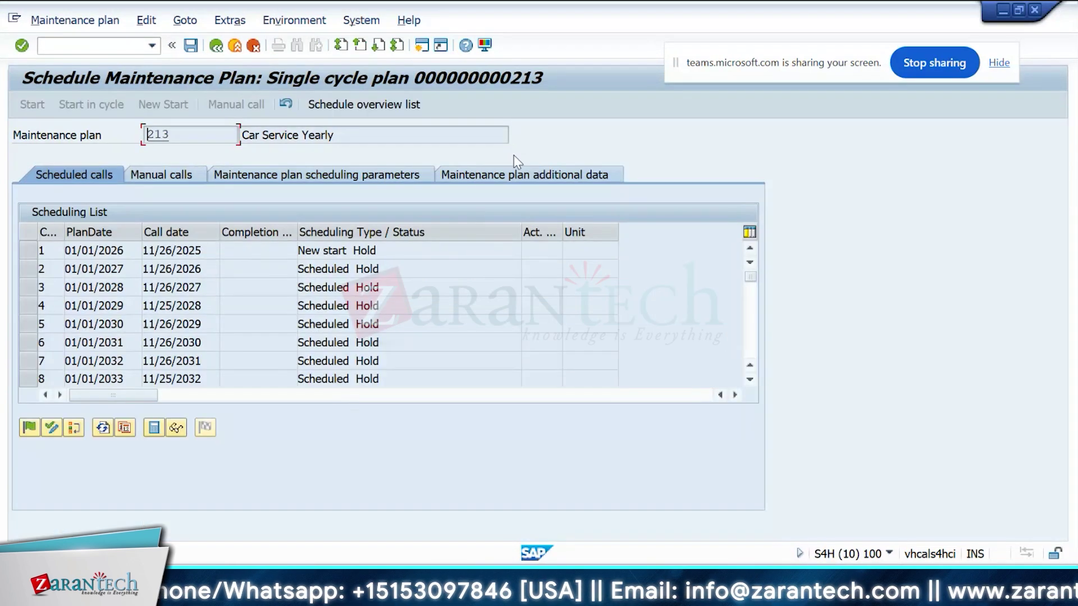
pyautogui.click(30, 252)
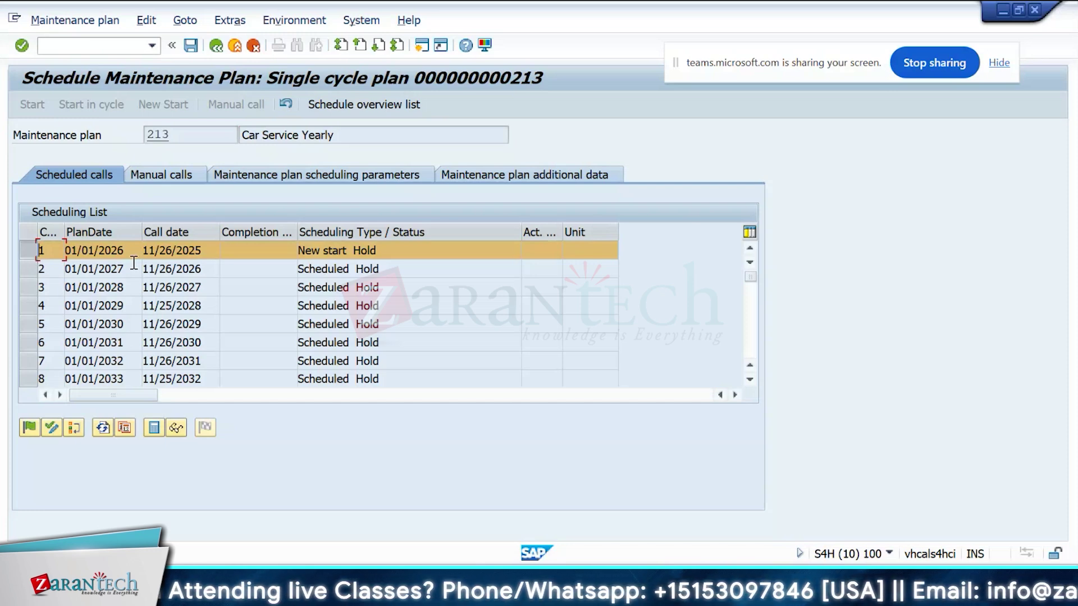
pyautogui.click(100, 250)
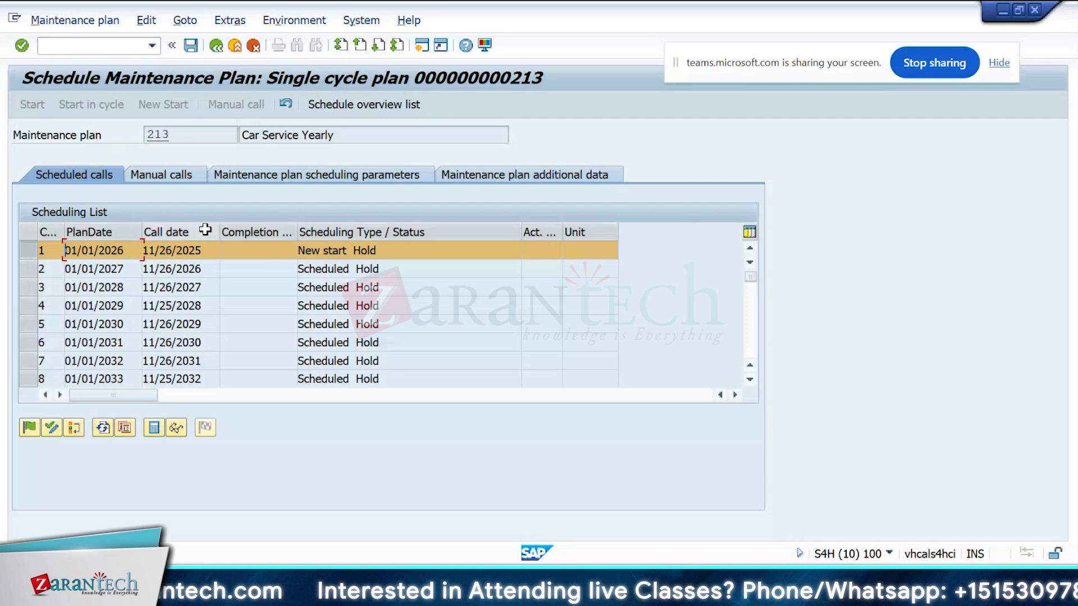
pyautogui.moveTo(220, 233); pyautogui.dragTo(242, 232)
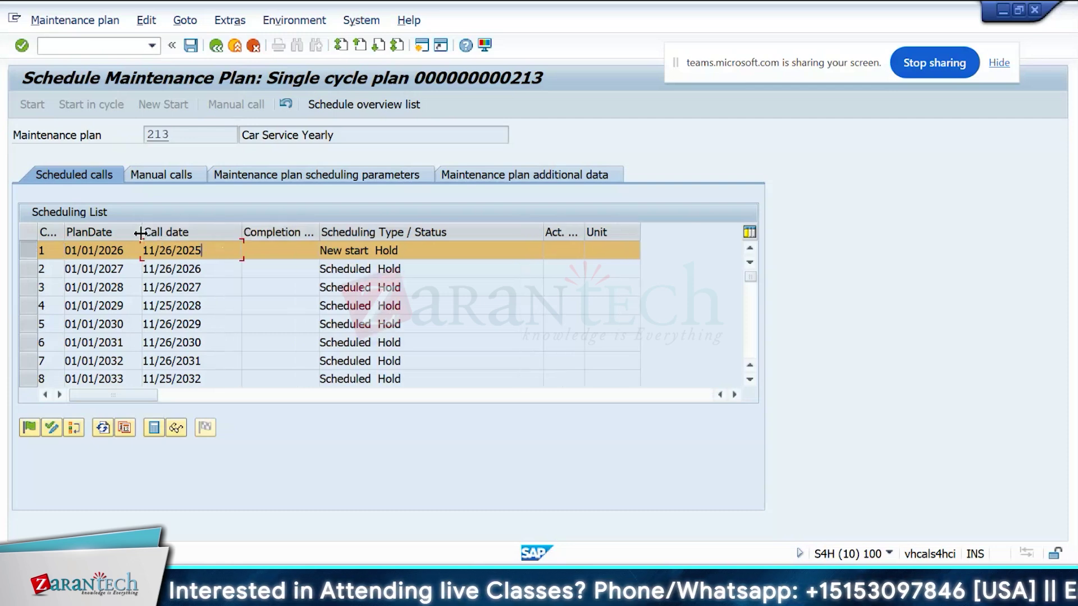
pyautogui.moveTo(144, 232); pyautogui.dragTo(152, 232)
# - Examine the call dates in plan 213's scheduling list and compare the first call's plan date with its call date
pyautogui.click(219, 288)
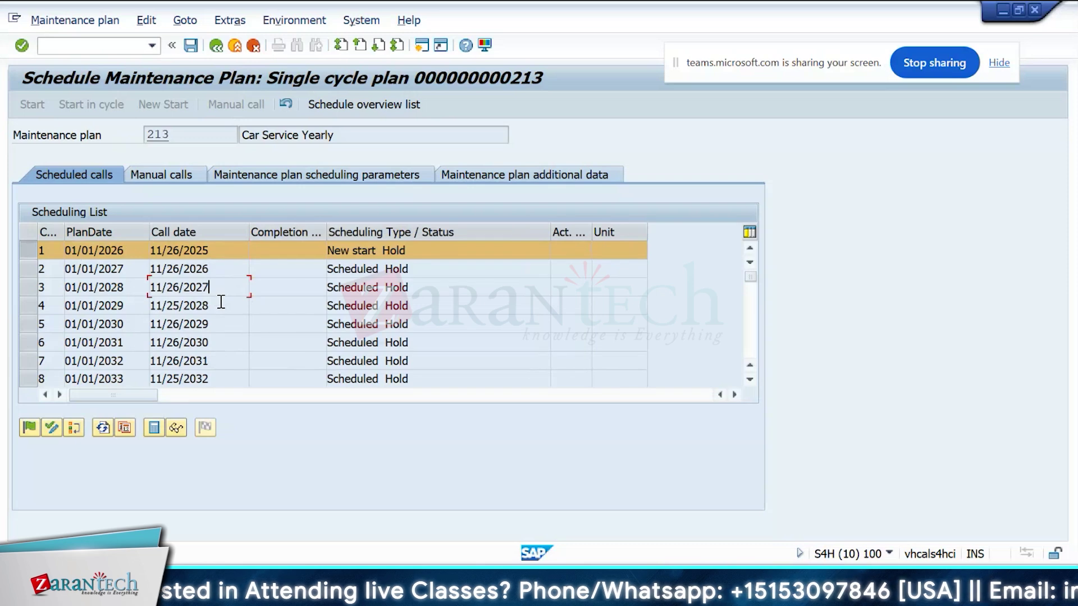
pyautogui.click(221, 345)
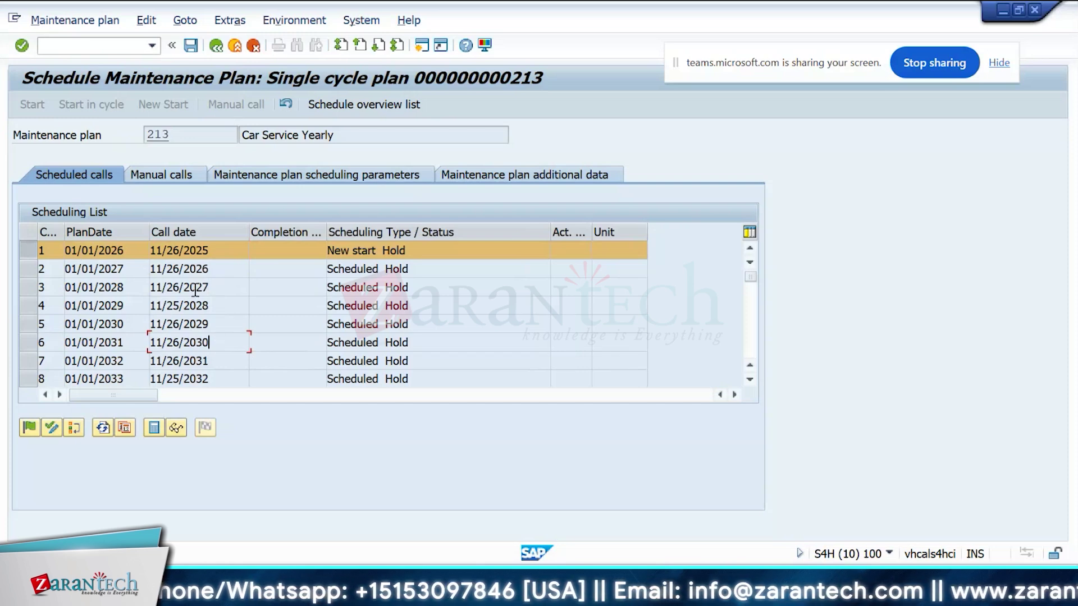
pyautogui.click(32, 257)
pyautogui.click(32, 257)
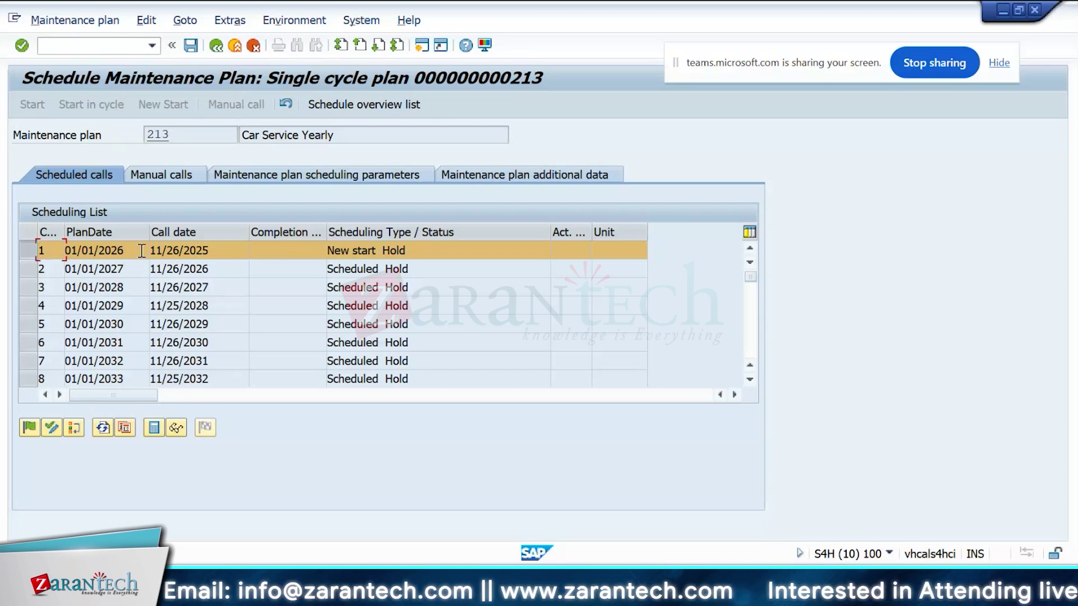
pyautogui.moveTo(227, 251); pyautogui.dragTo(141, 264)
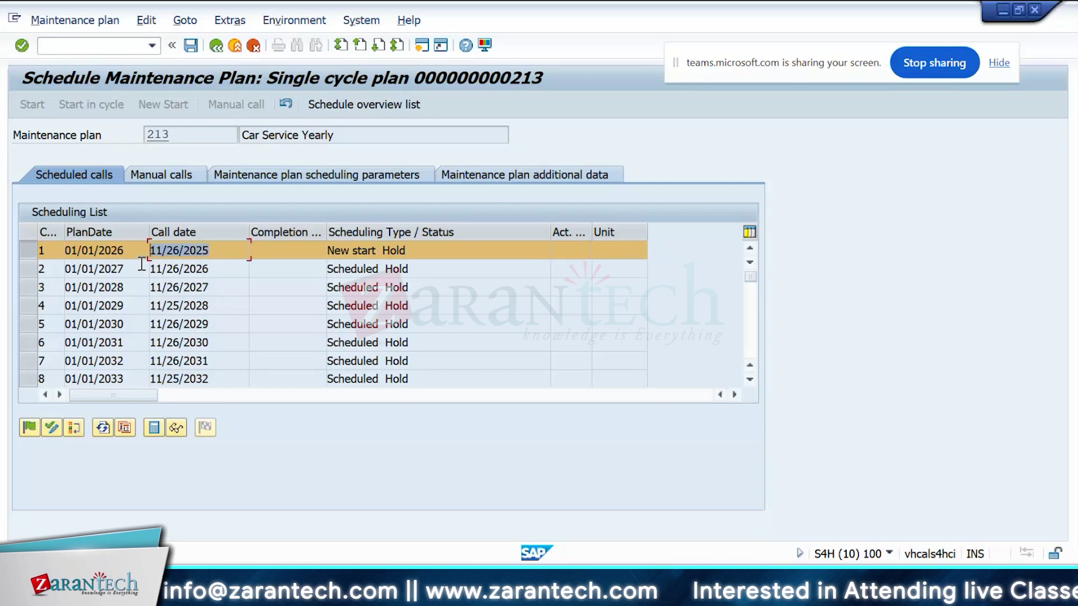
pyautogui.click(211, 248)
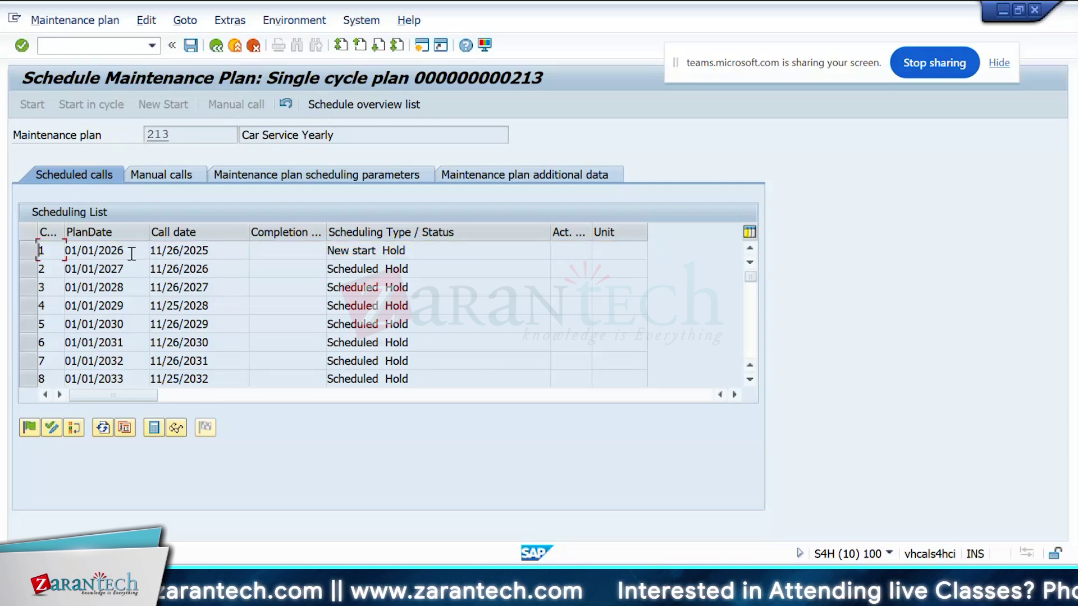
pyautogui.click(120, 250)
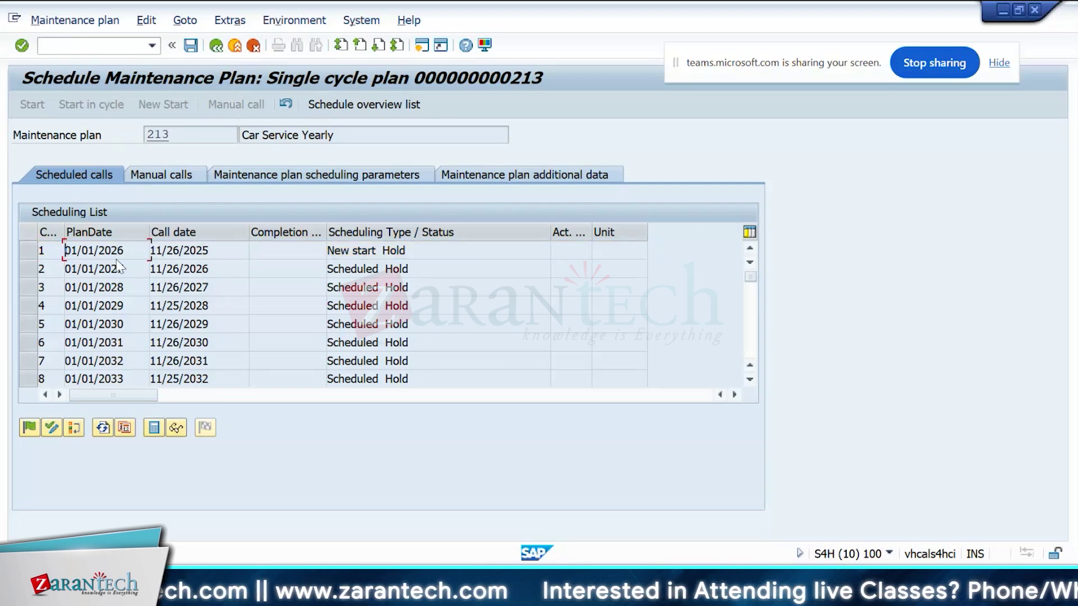
pyautogui.click(28, 251)
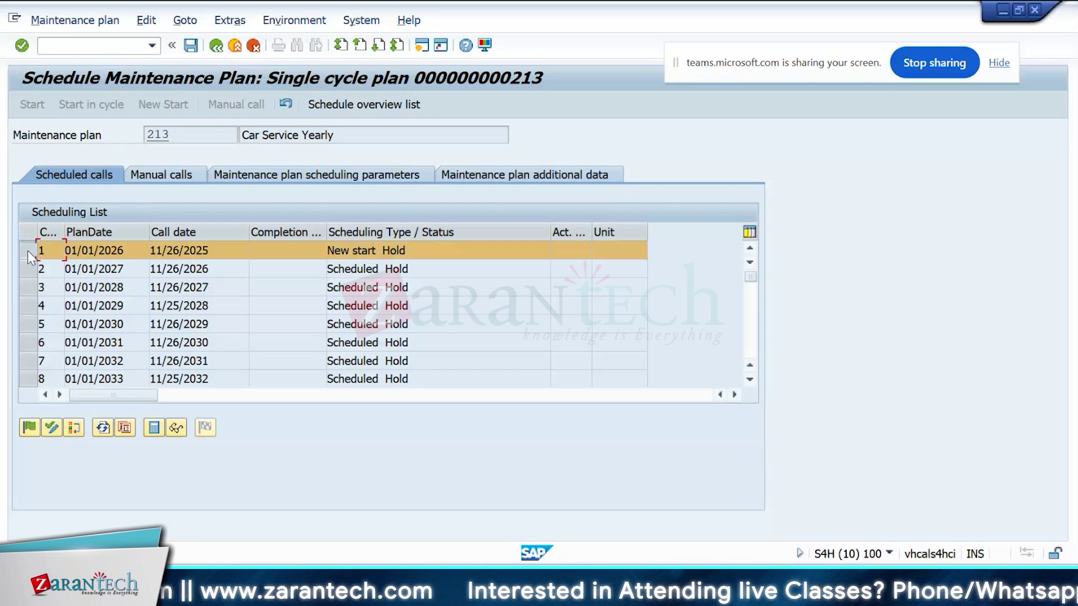
pyautogui.click(28, 255)
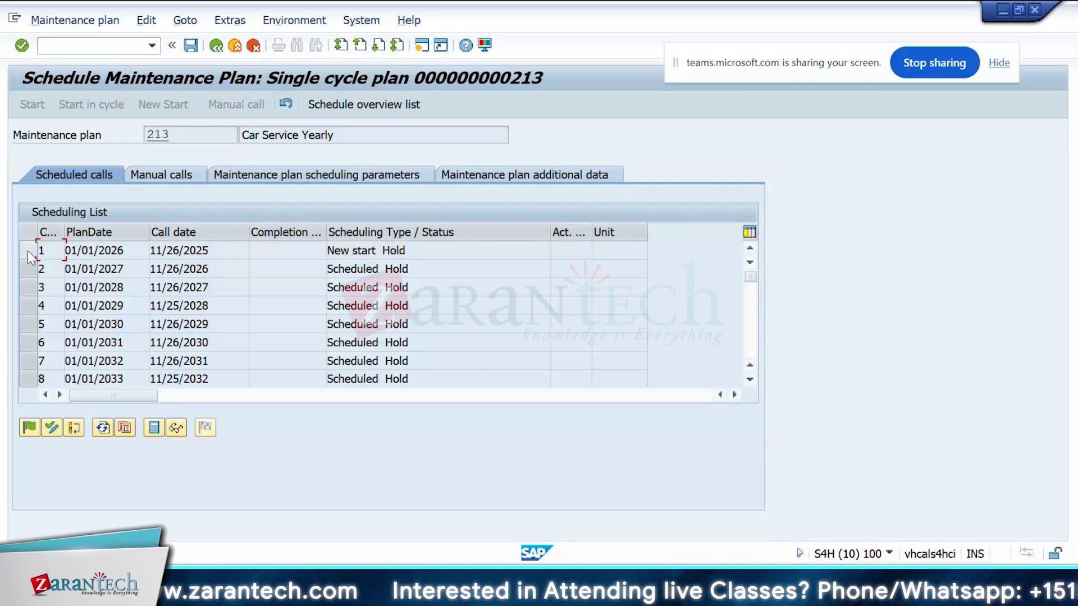
pyautogui.click(29, 255)
pyautogui.click(30, 256)
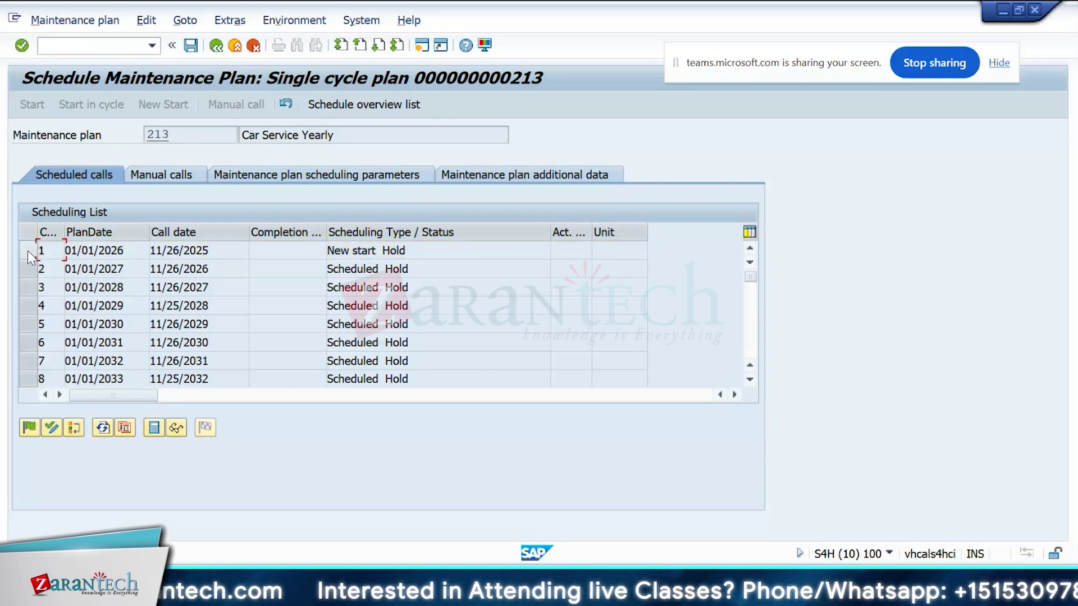
pyautogui.click(29, 255)
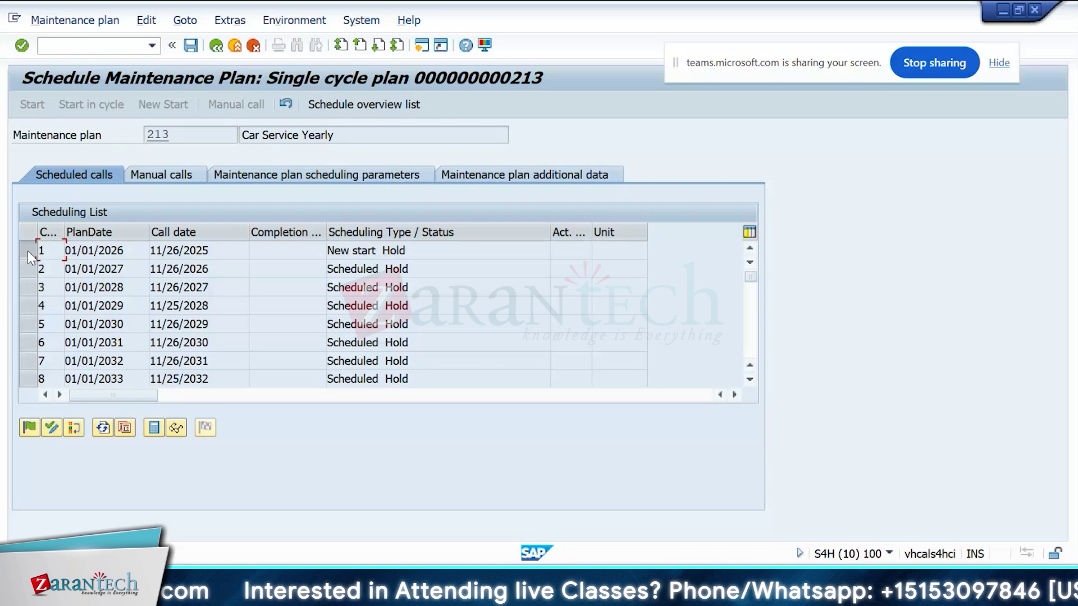
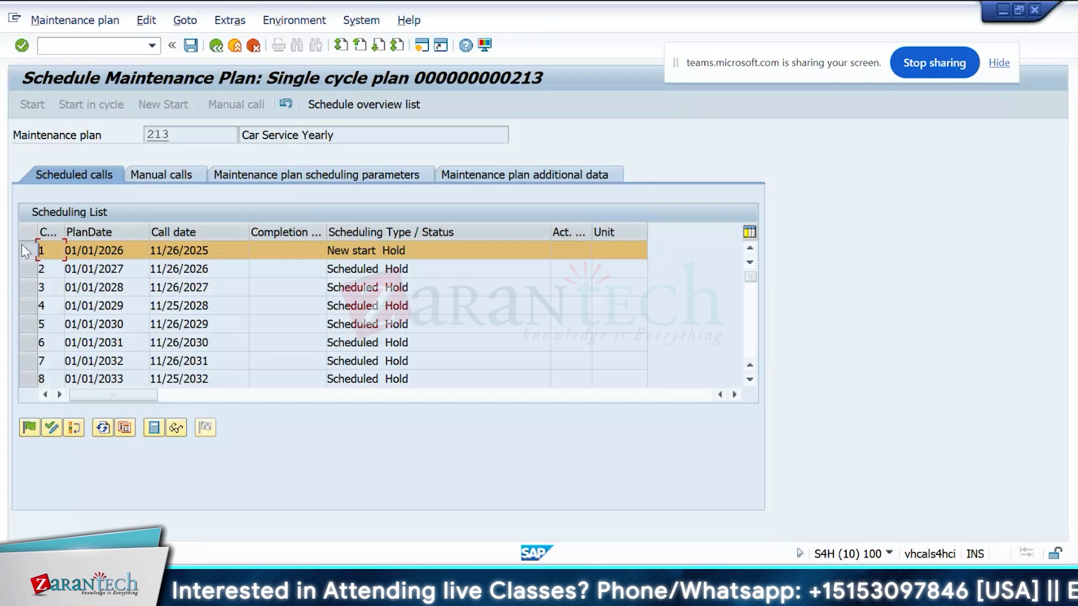
# - Leave plan 213's scheduling without saving and switch to Sheet5 of the SAP CS Training workbook in Excel
pyautogui.hotkey('alt', 'Tab')
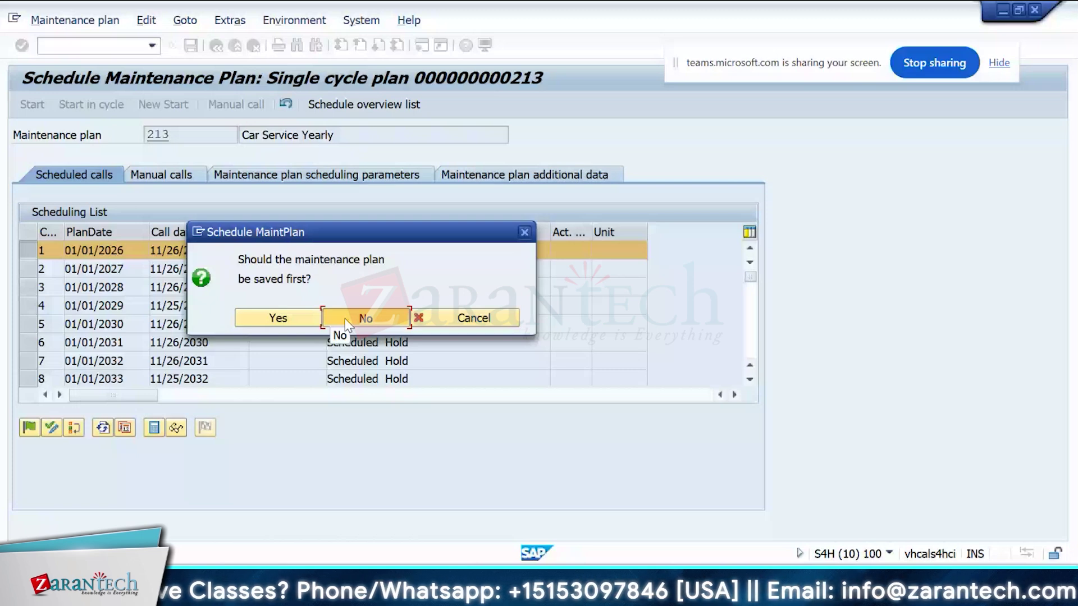
pyautogui.click(344, 318)
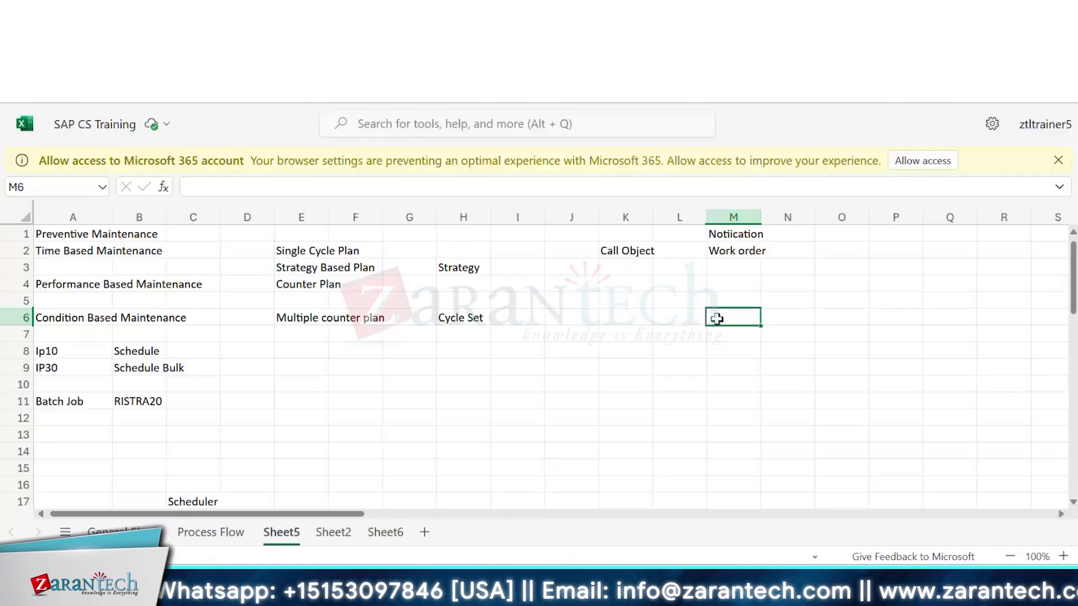
# - Enter 365 in cell M6 and 36 in cell M7
pyautogui.press('Return')
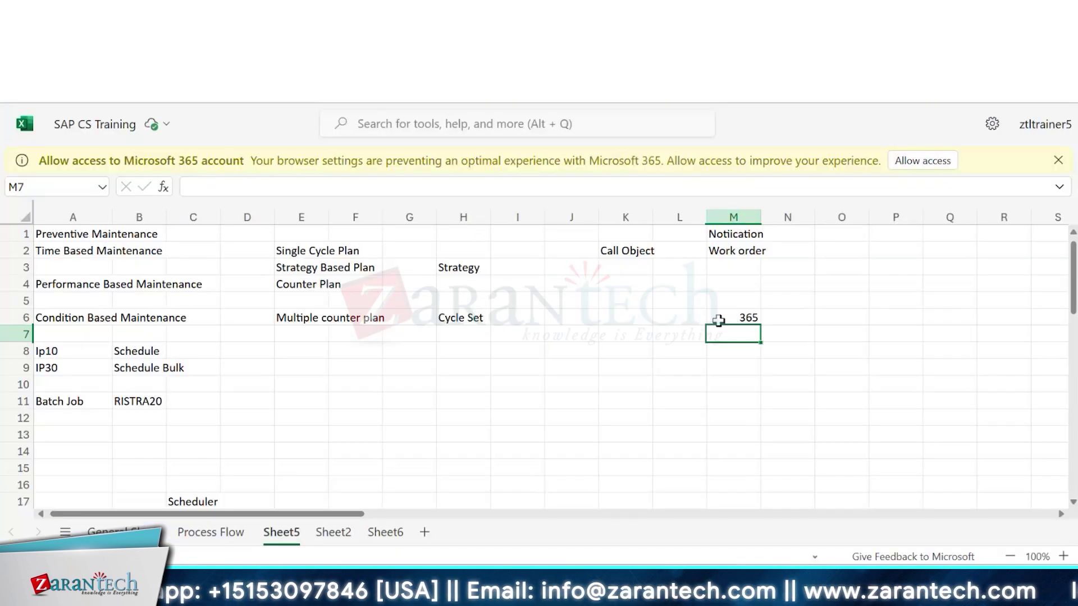
pyautogui.write('37')
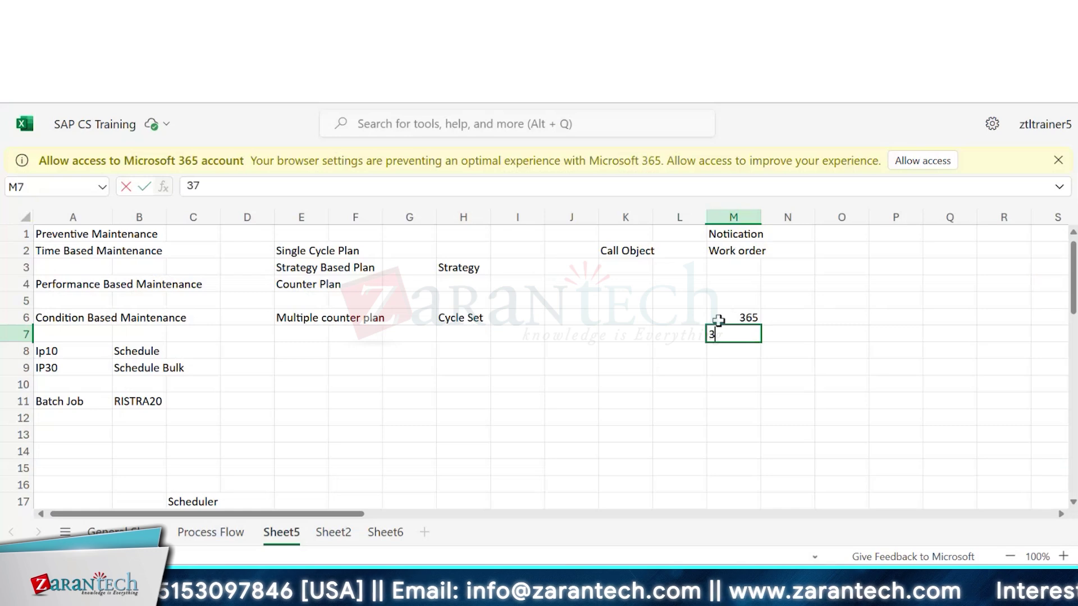
pyautogui.press('BackSpace')
pyautogui.write('6')
pyautogui.press('Return')
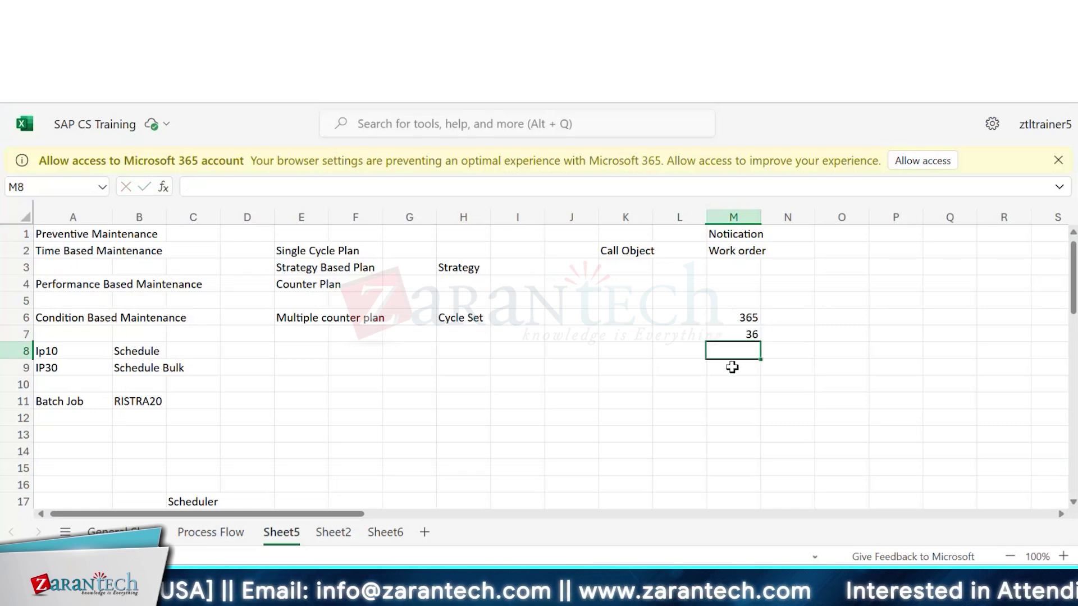
# - Switch to SAP and open maintenance plan 213 for scheduling with transaction IP10
pyautogui.hotkey('alt', 'Tab')
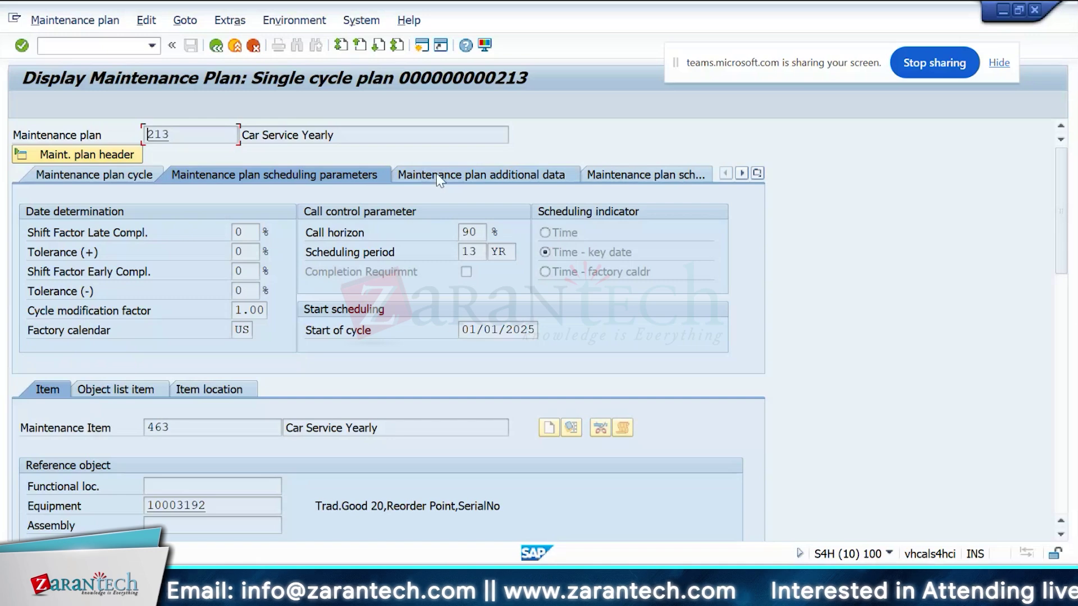
pyautogui.hotkey('alt', 'Tab')
pyautogui.hotkey('alt', 'Tab')
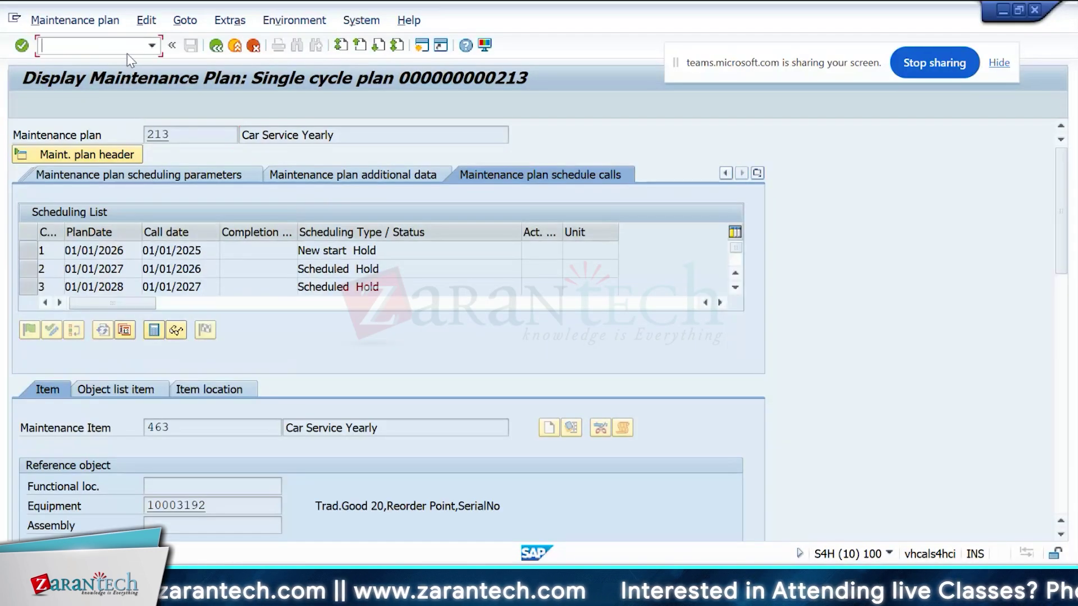
pyautogui.write('/n')
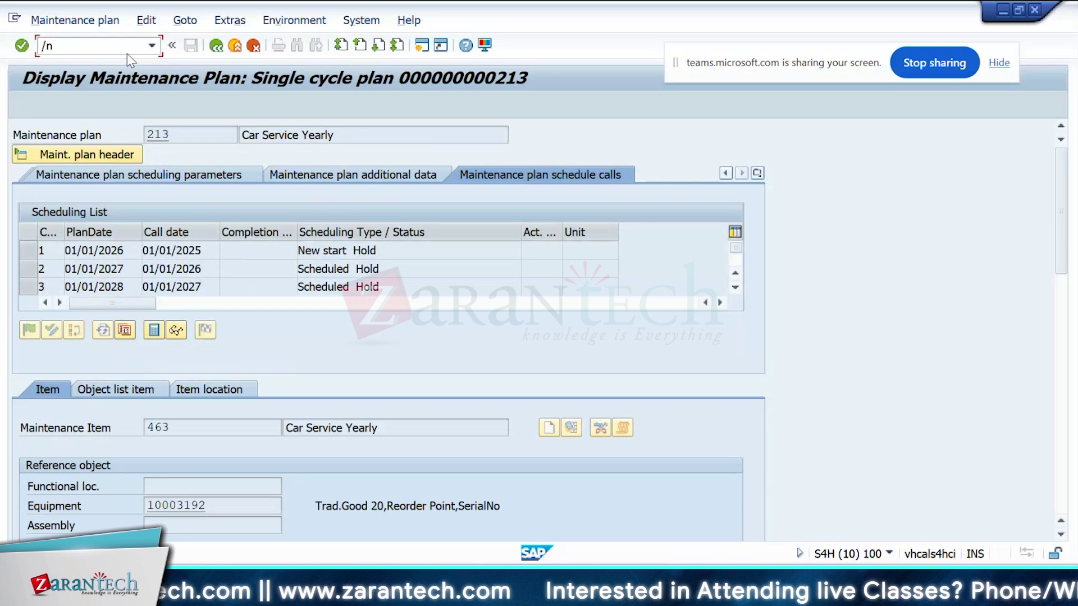
pyautogui.write('ip1')
pyautogui.press('Return')
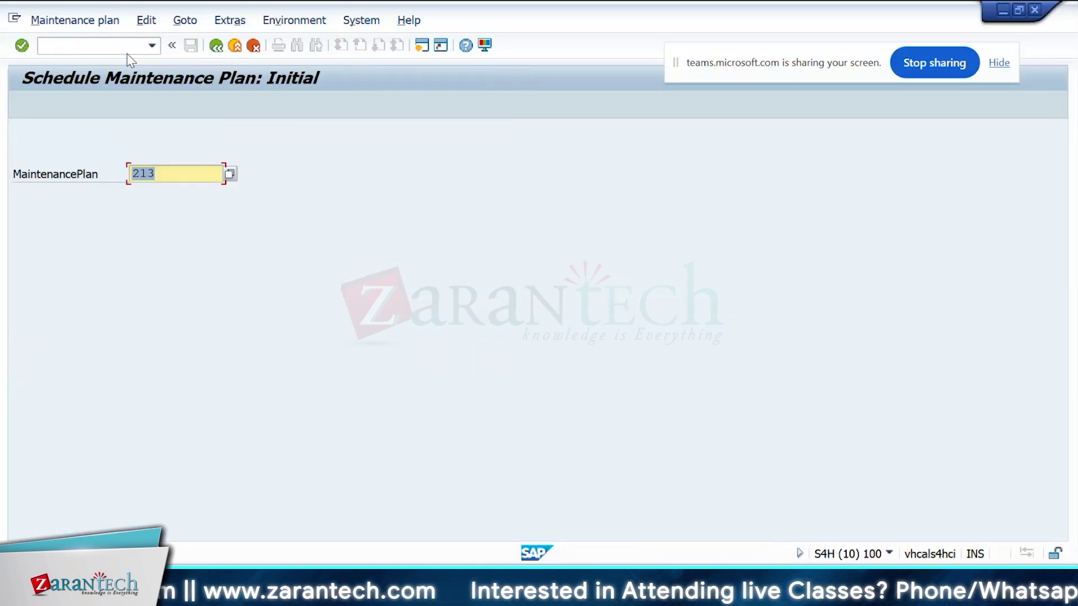
pyautogui.press('Return')
pyautogui.click(163, 105)
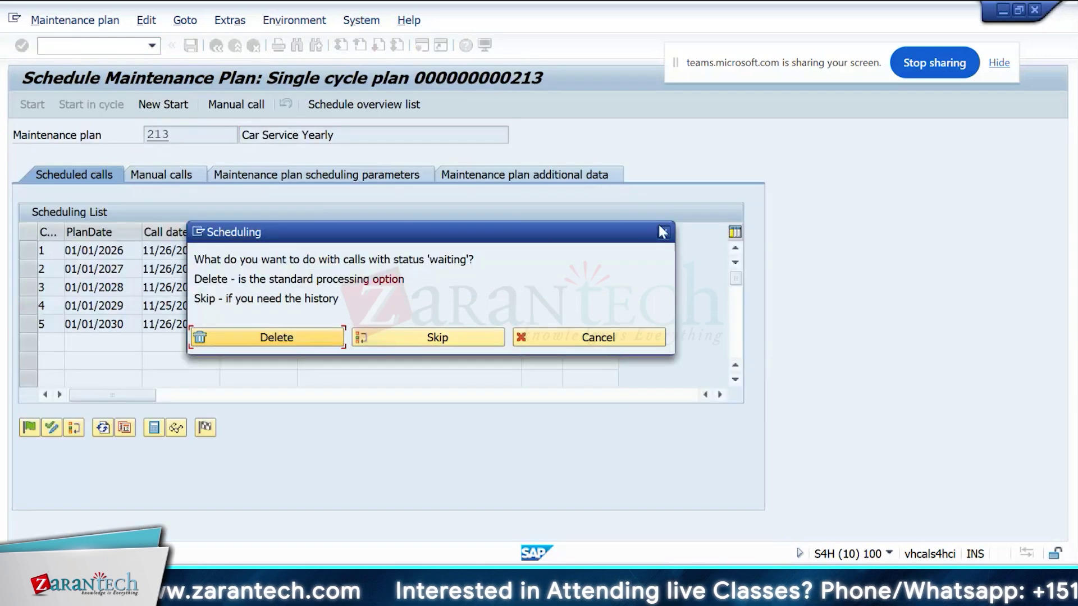
pyautogui.click(663, 233)
pyautogui.click(209, 258)
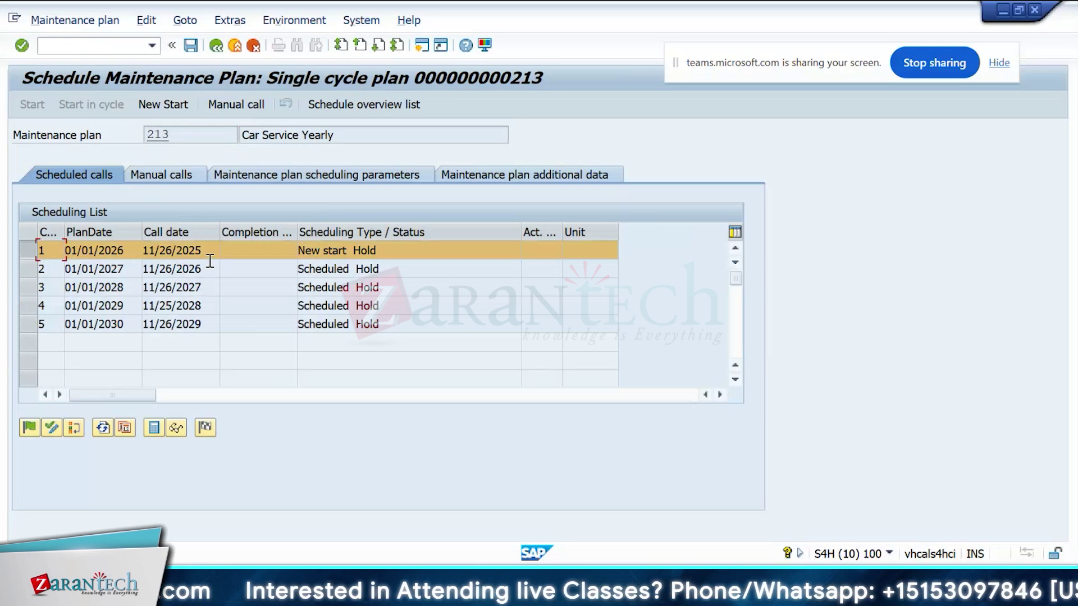
# - Examine the plan date and call date of the first scheduled call
pyautogui.hotkey('alt', 'Tab')
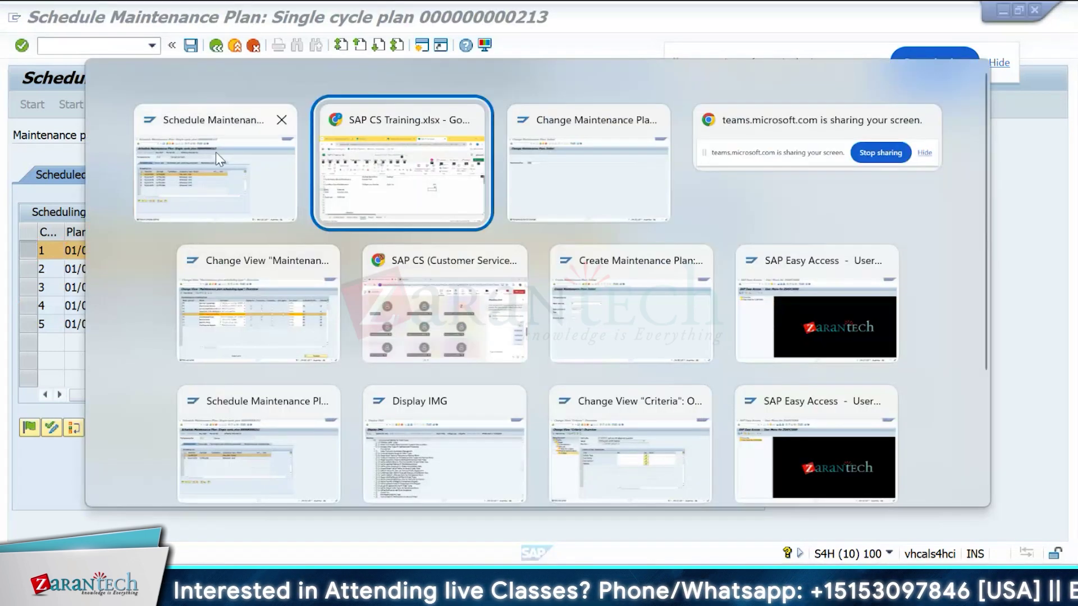
pyautogui.press('Escape')
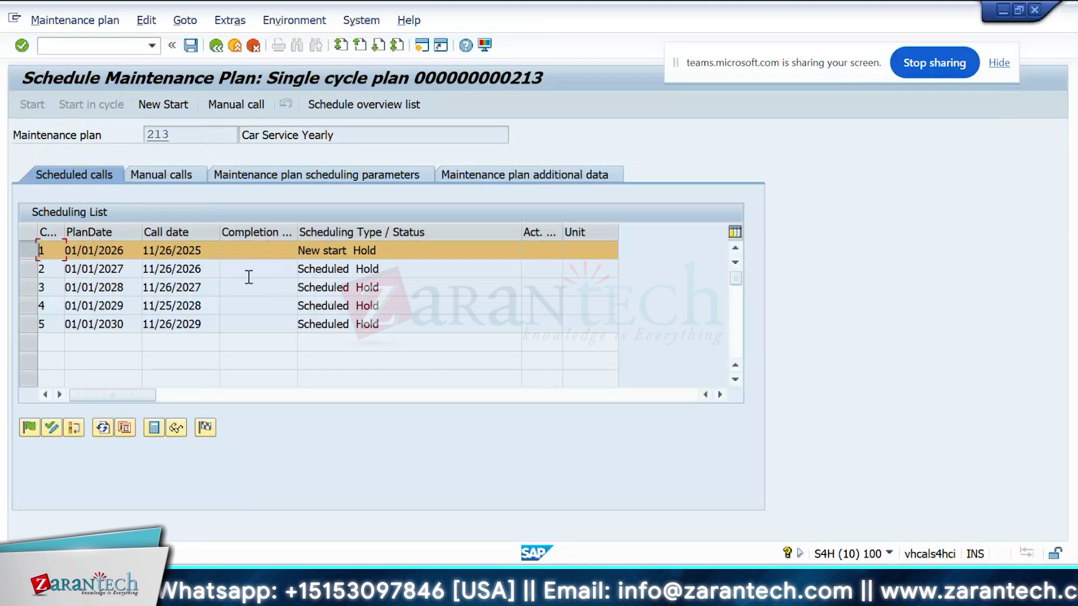
pyautogui.click(131, 252)
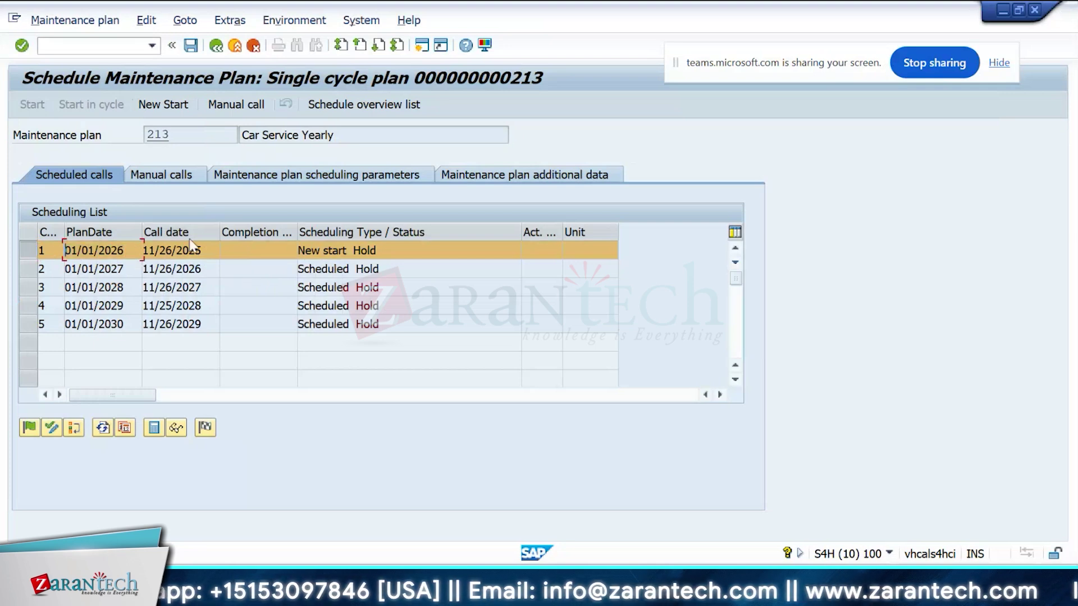
pyautogui.press('Tab')
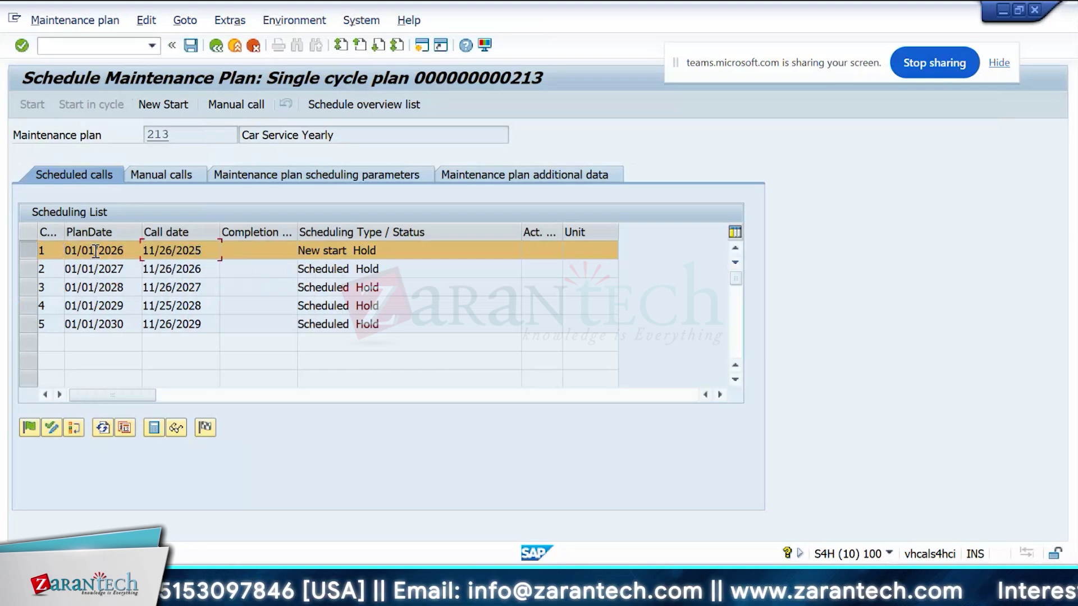
pyautogui.click(136, 247)
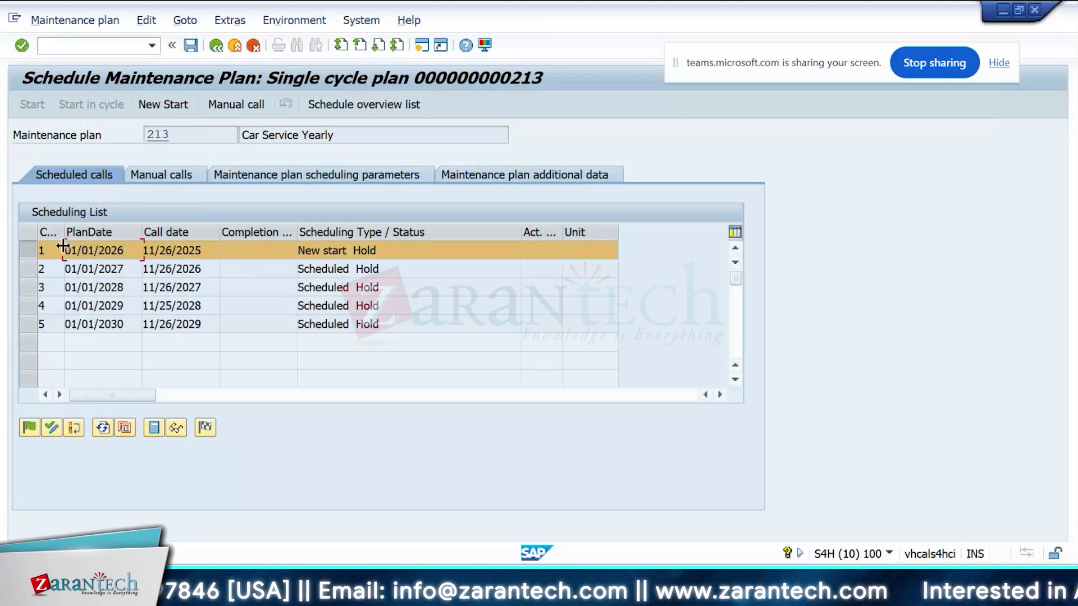
pyautogui.click(75, 20)
pyautogui.click(126, 113)
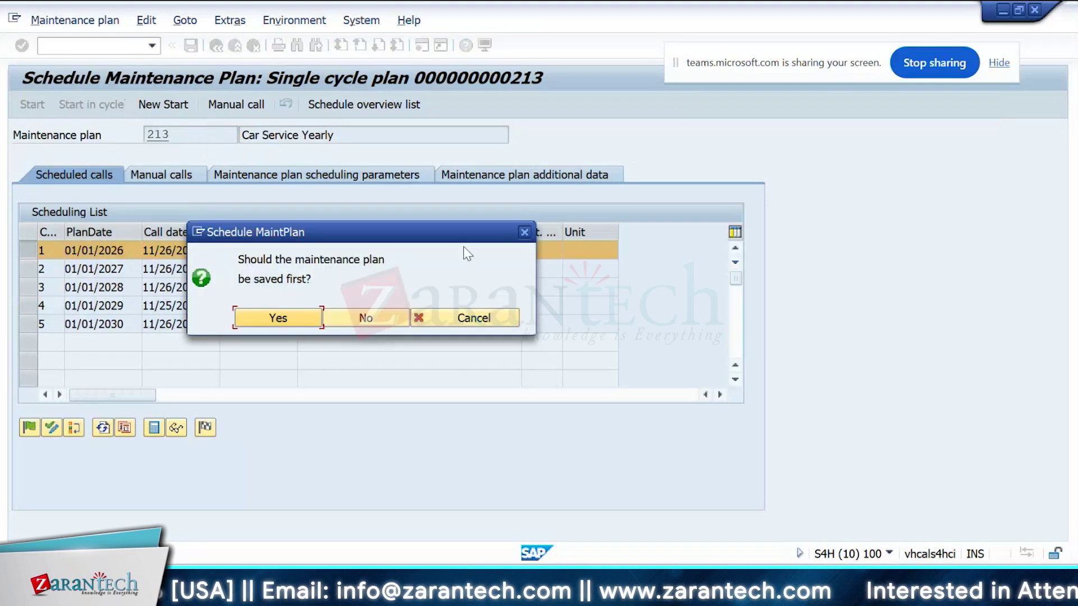
pyautogui.click(487, 318)
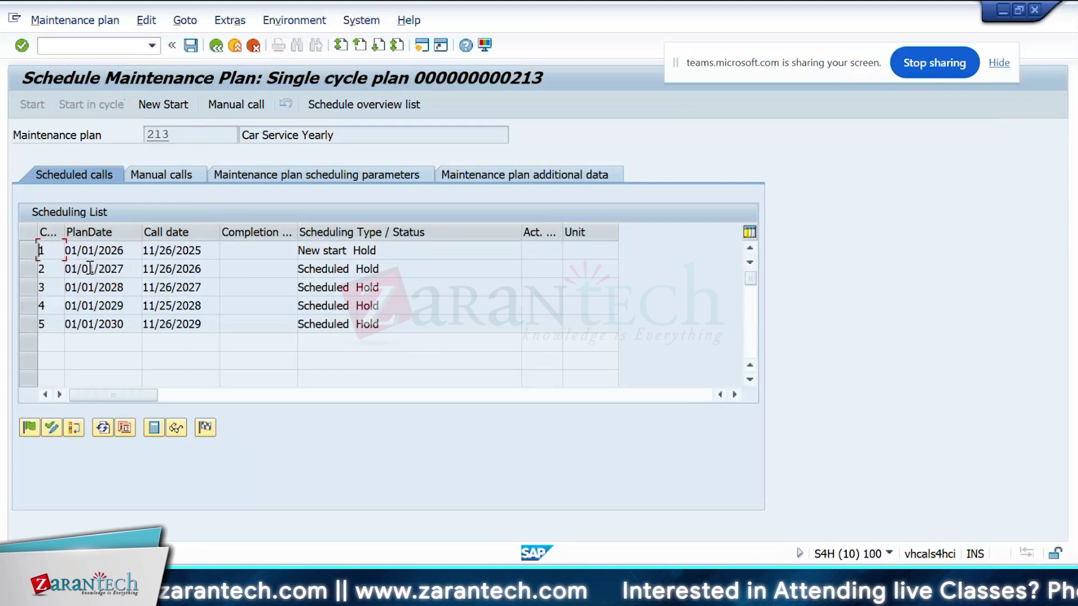
# - Try to display the call object of the first scheduled call, planned for 01/01/2026
pyautogui.click(28, 250)
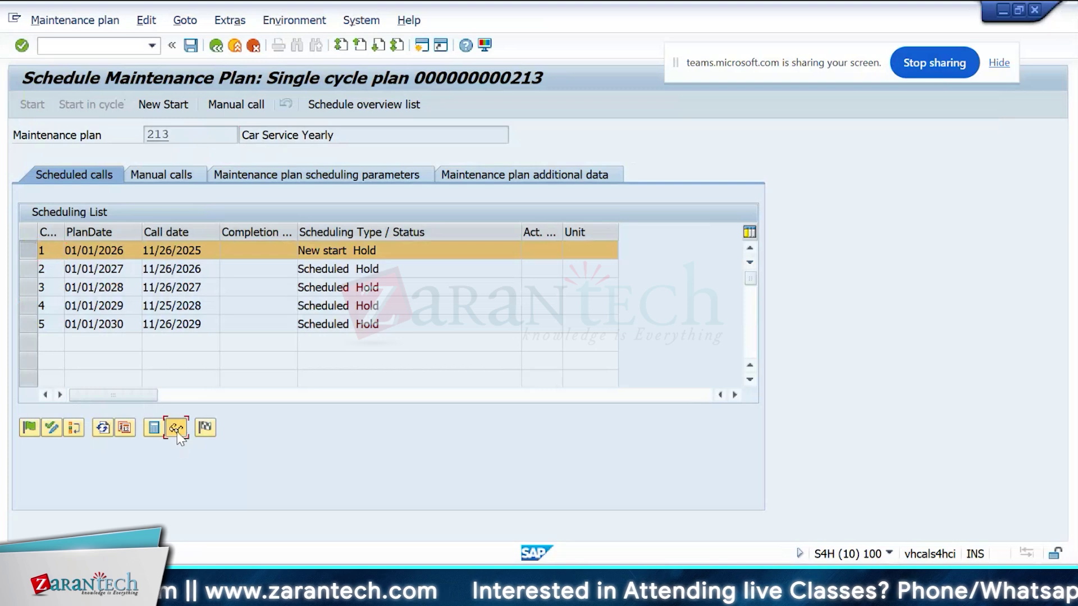
pyautogui.click(177, 431)
pyautogui.click(504, 397)
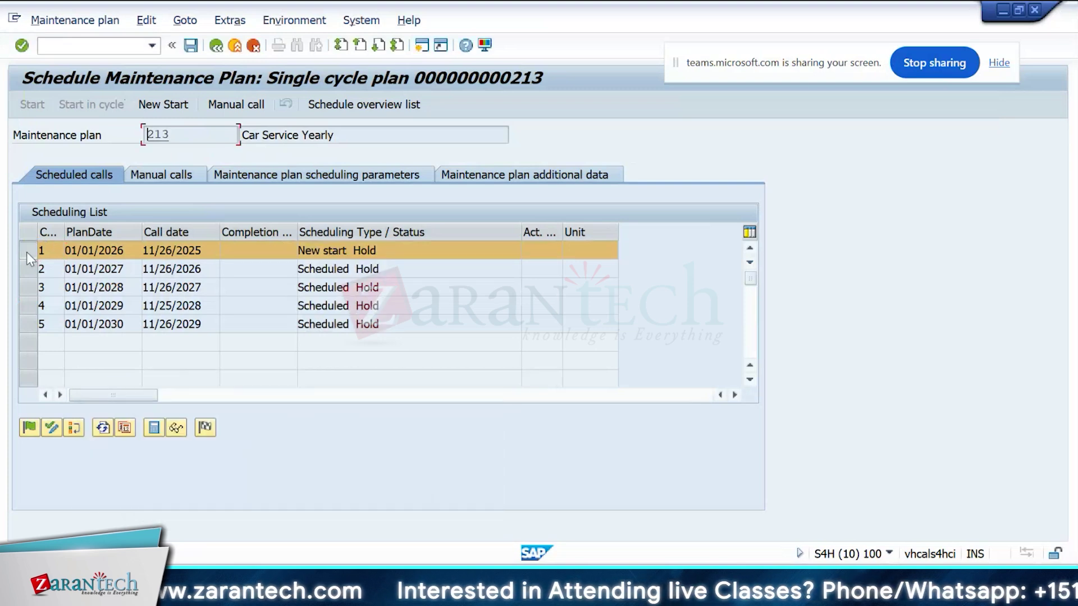
pyautogui.moveTo(743, 69); pyautogui.dragTo(762, 55)
pyautogui.click(573, 100)
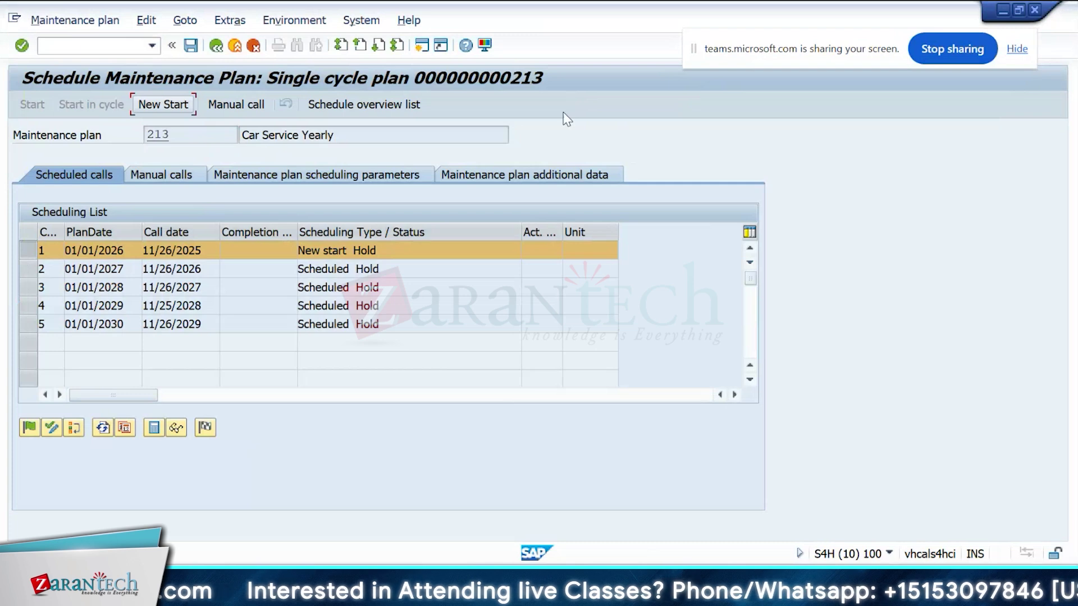
pyautogui.click(212, 145)
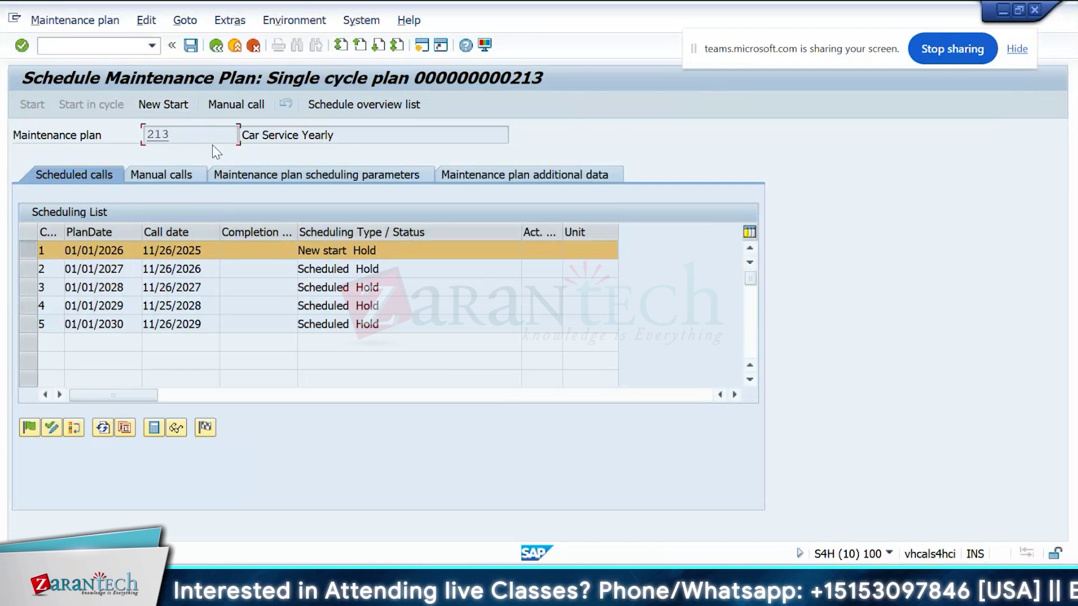
pyautogui.click(417, 135)
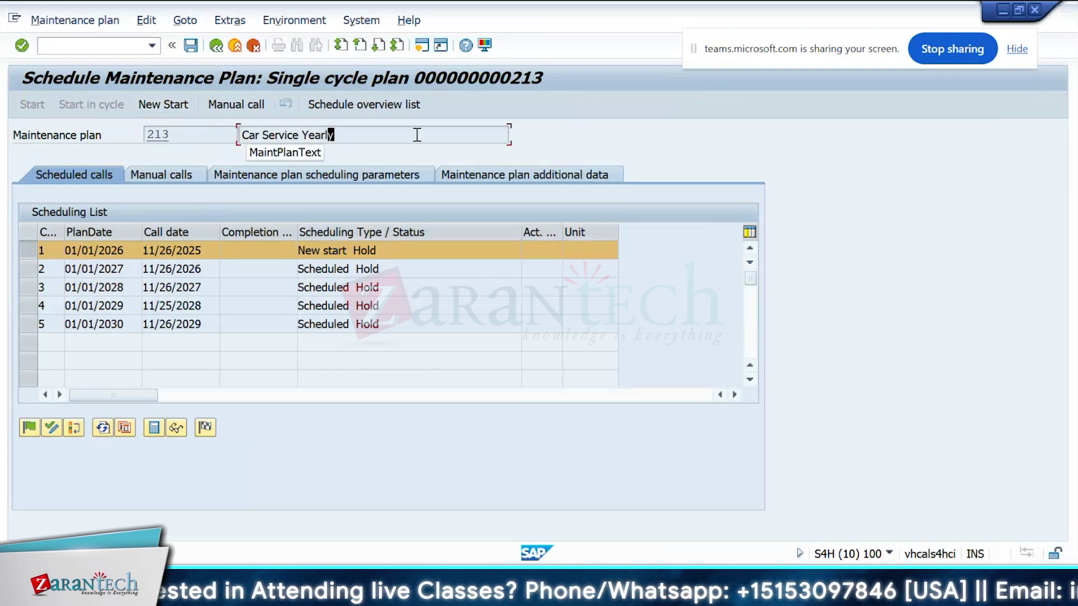
pyautogui.click(266, 135)
pyautogui.press('Home')
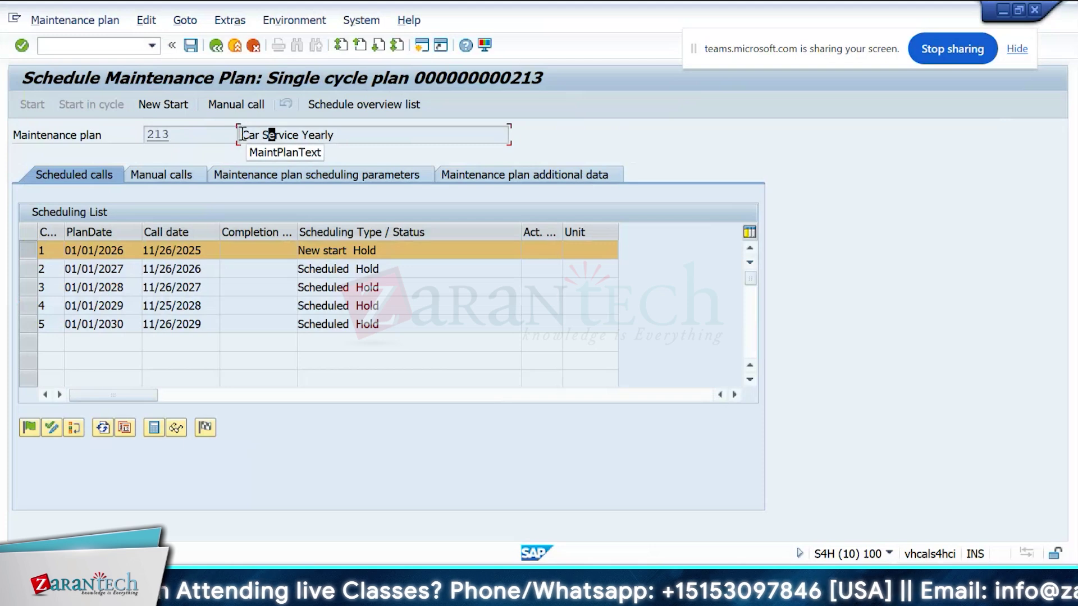
pyautogui.moveTo(370, 140); pyautogui.dragTo(245, 132)
pyautogui.click(363, 134)
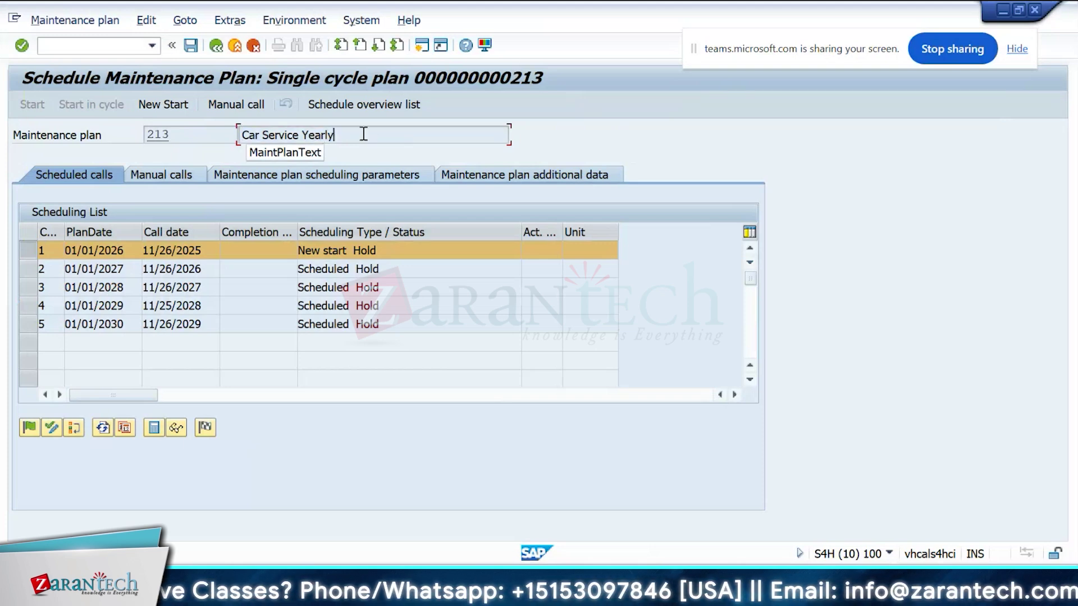
pyautogui.click(243, 135)
pyautogui.moveTo(242, 135)
pyautogui.mouseDown()
pyautogui.moveTo(354, 131)
pyautogui.moveTo(238, 137)
pyautogui.mouseUp()
pyautogui.click(349, 136)
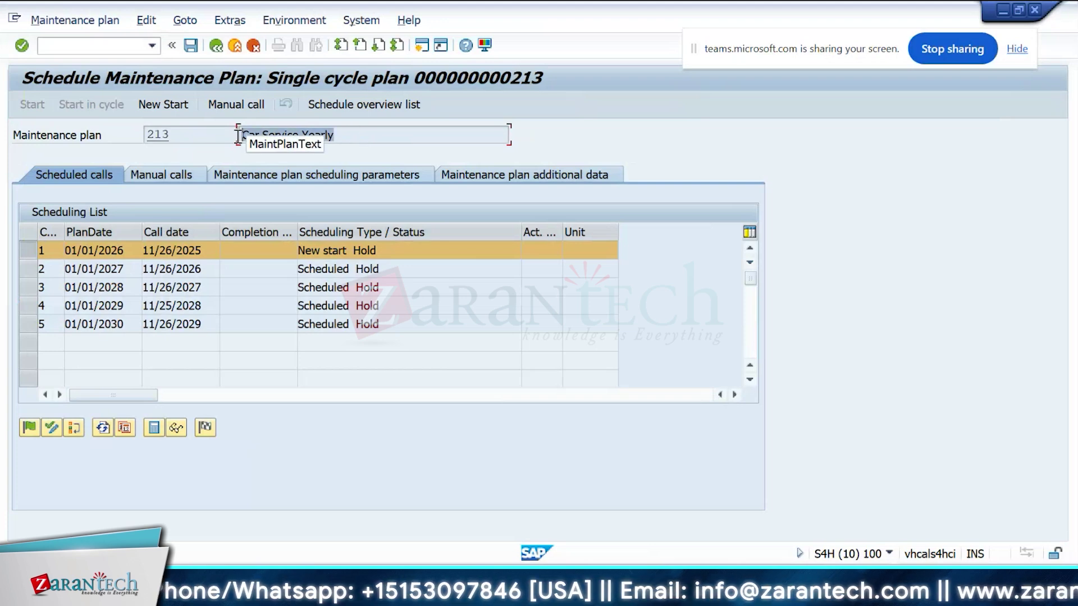
pyautogui.click(239, 136)
pyautogui.click(331, 135)
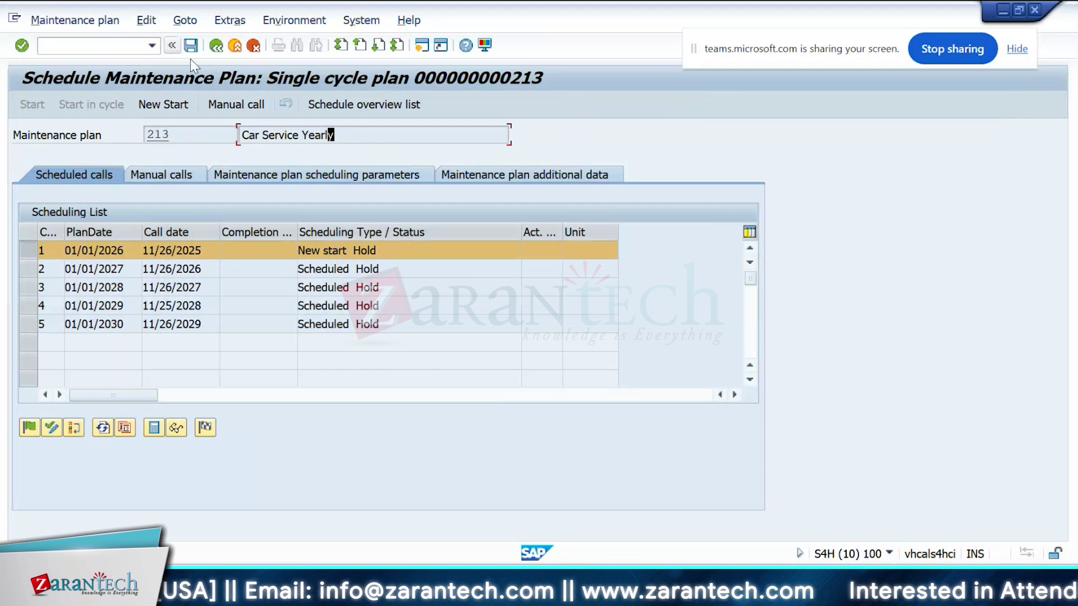
# - Release the first scheduled call, planned for 01/01/2026, and save the maintenance plan
pyautogui.click(29, 251)
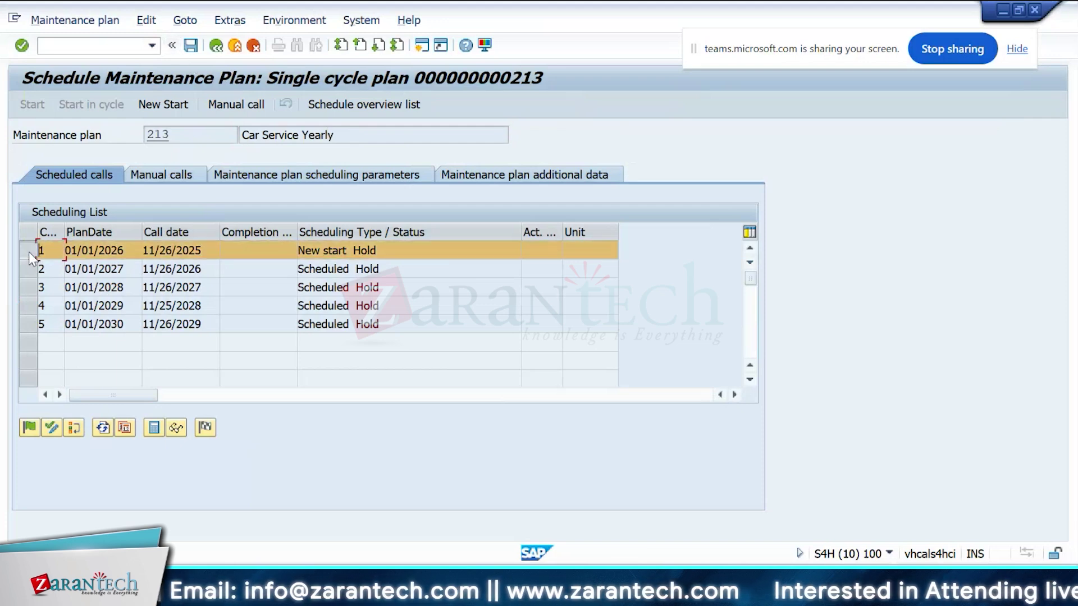
pyautogui.click(31, 427)
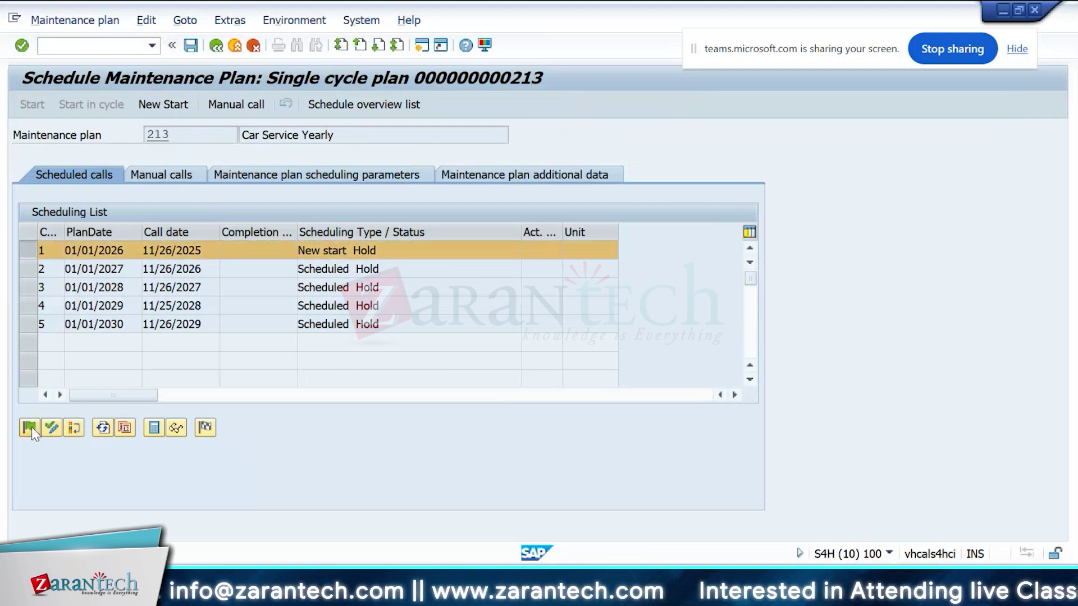
pyautogui.click(191, 45)
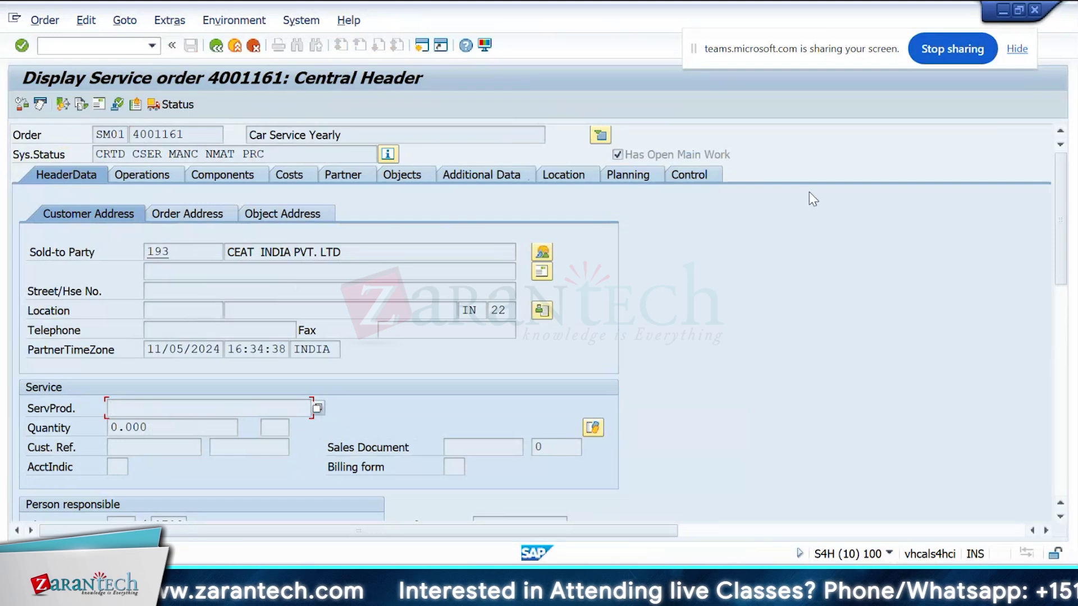
# - Check the generated service order's basic start date and its creation date in the administrative data
pyautogui.moveTo(1063, 184); pyautogui.dragTo(1062, 314)
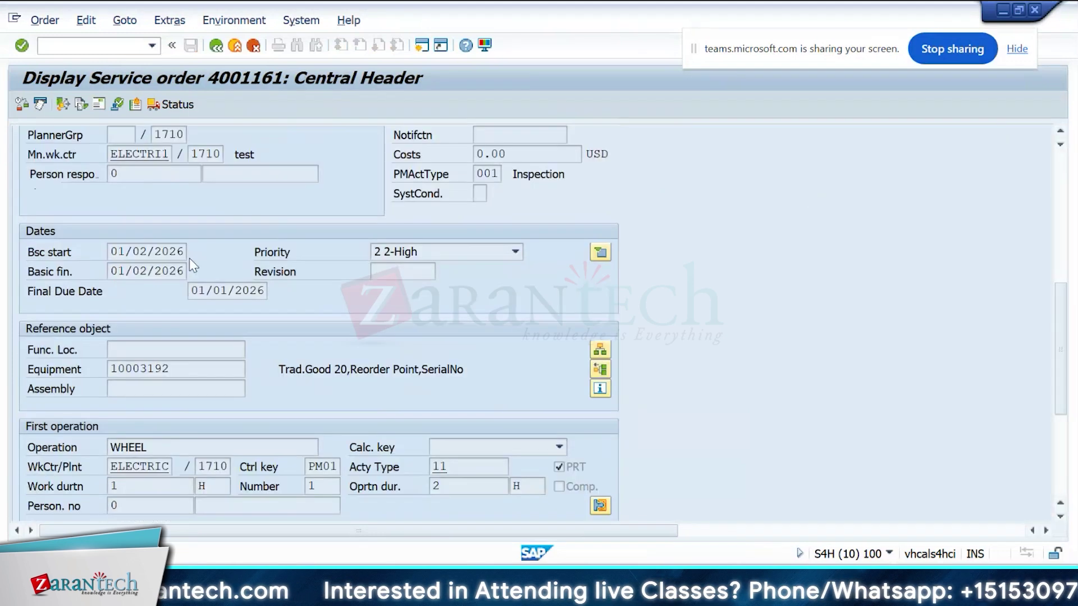
pyautogui.moveTo(111, 250); pyautogui.dragTo(171, 249)
pyautogui.click(178, 250)
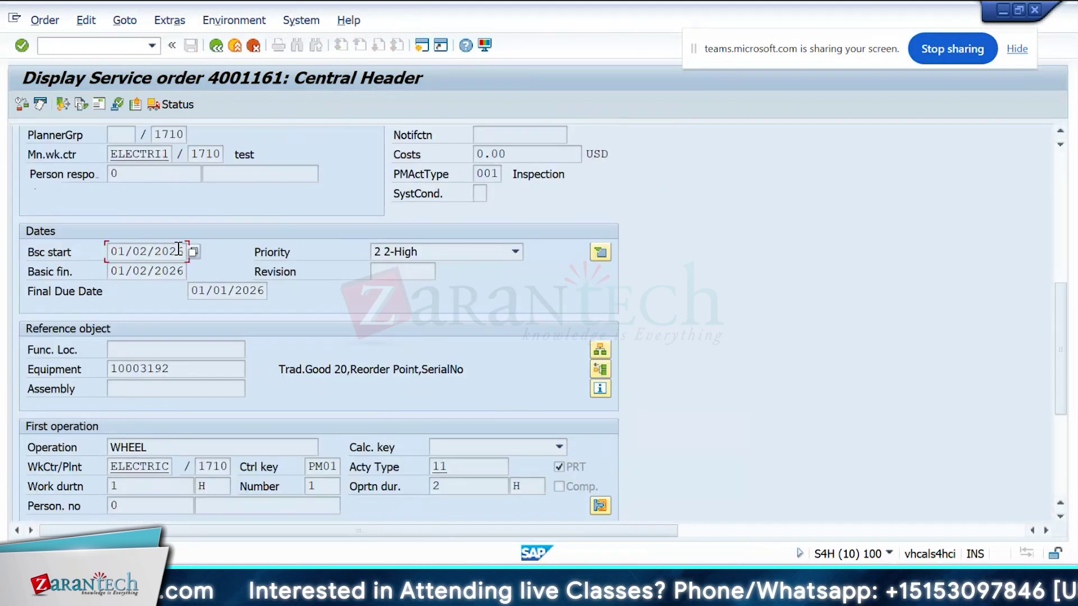
pyautogui.click(1057, 205)
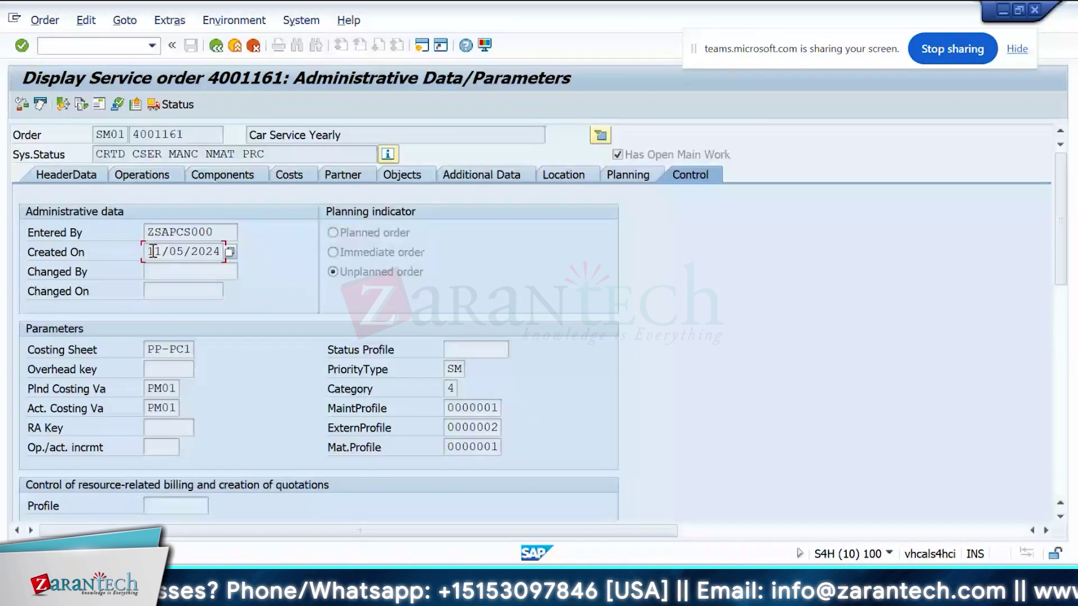
# - Open the selection of PM orders for changing with transaction IW38
pyautogui.click(103, 41)
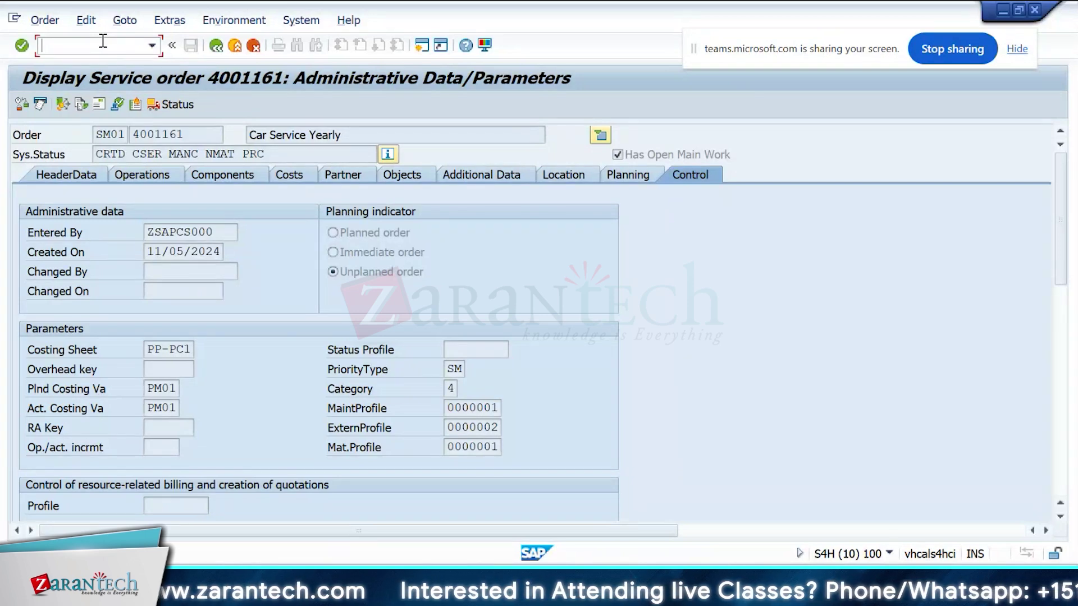
pyautogui.write('/n')
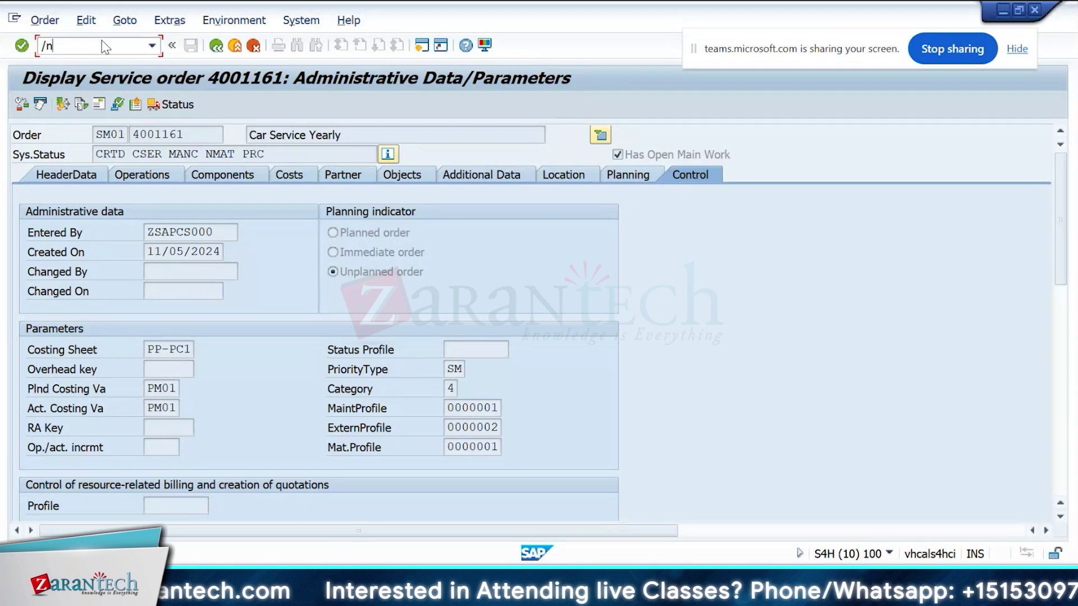
pyautogui.write('iw38')
pyautogui.press('Return')
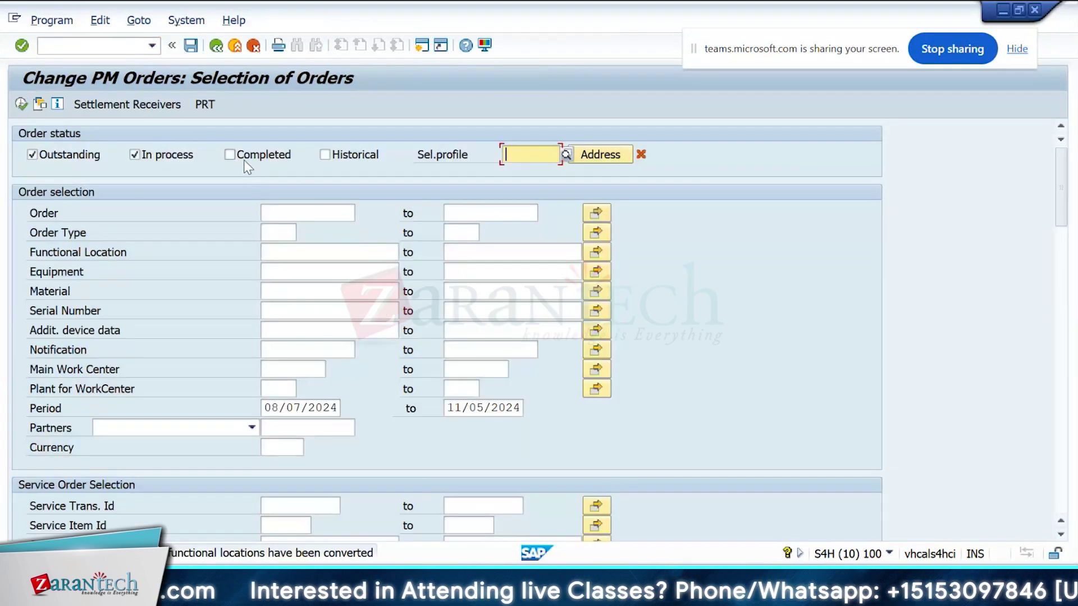
# - Clear the period's start and end dates in the order selection and list the matching orders
pyautogui.click(341, 408)
pyautogui.press('BackSpace')
pyautogui.press('BackSpace')
pyautogui.press('BackSpace')
pyautogui.press('BackSpace')
pyautogui.press('BackSpace')
pyautogui.press('BackSpace')
pyautogui.press('BackSpace')
pyautogui.press('BackSpace')
pyautogui.press('BackSpace')
pyautogui.press('BackSpace')
pyautogui.press('Tab')
pyautogui.press('BackSpace')
pyautogui.press('Return')
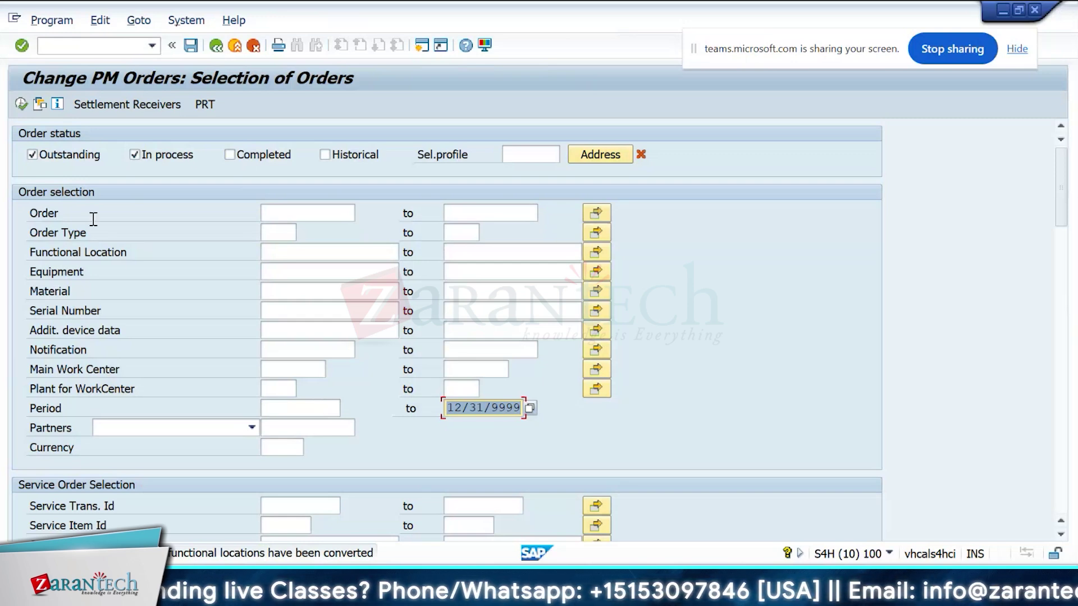
pyautogui.click(21, 108)
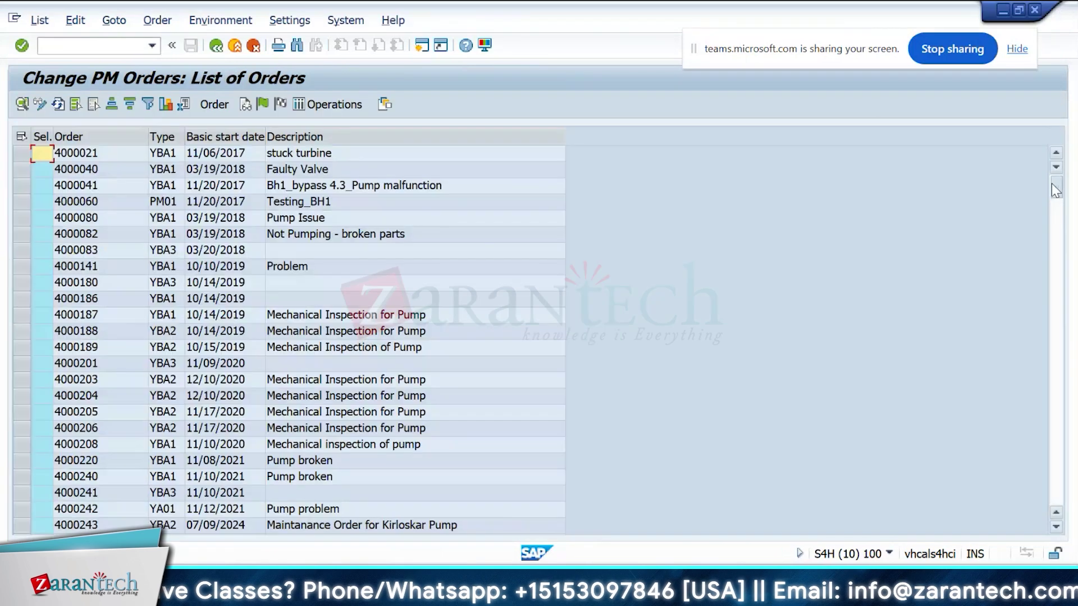
# - Select the Car Service Yearly order at the end of the order list
pyautogui.moveTo(1057, 385); pyautogui.dragTo(1063, 553)
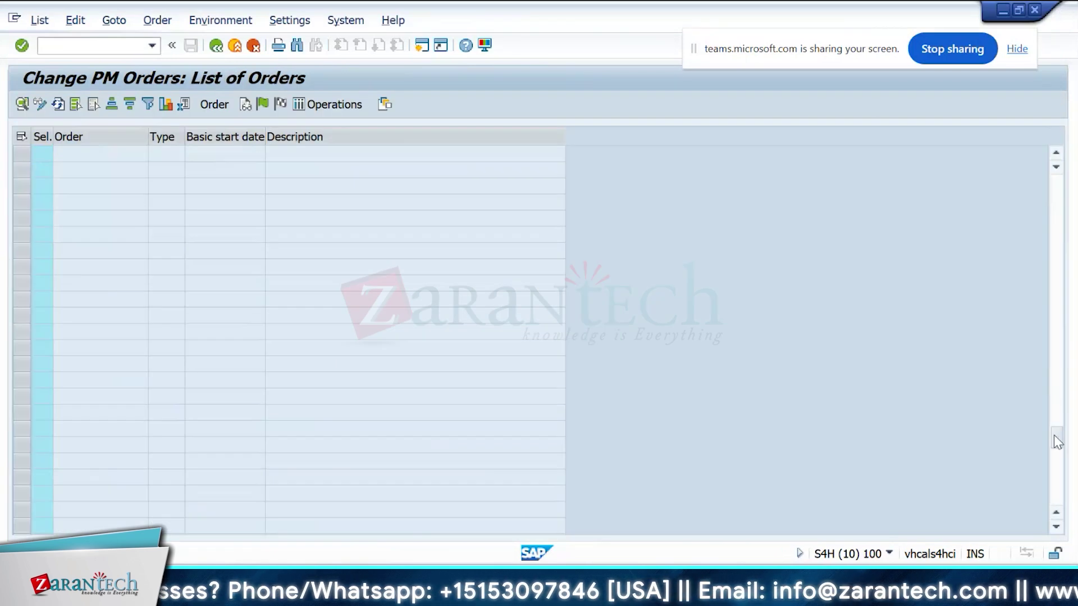
pyautogui.click(19, 528)
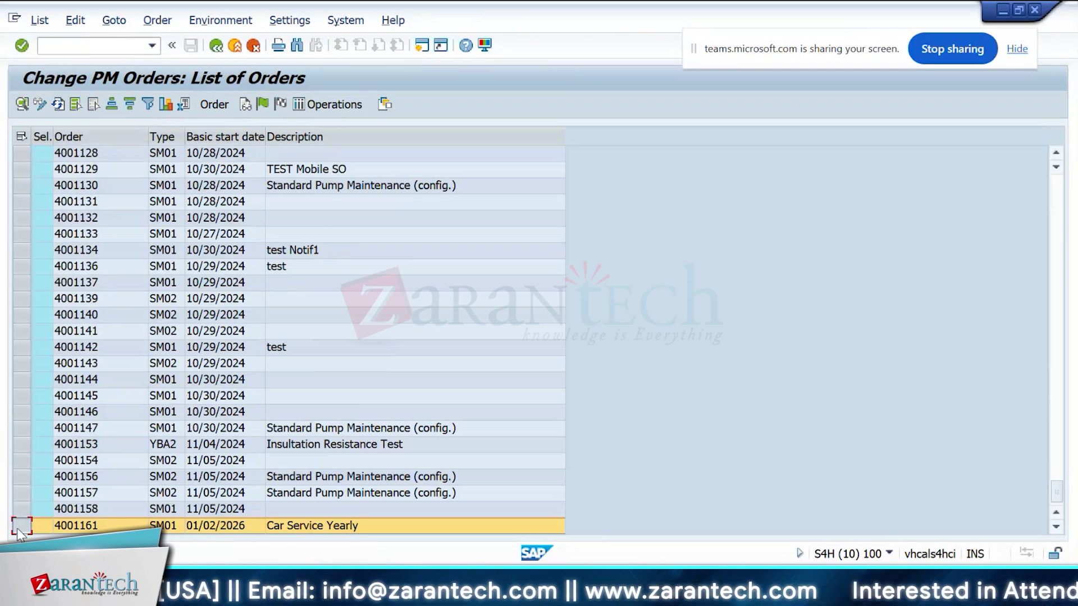
# - Open the Car Service Yearly order from the list to view its central header and return to the order list
pyautogui.click(162, 526)
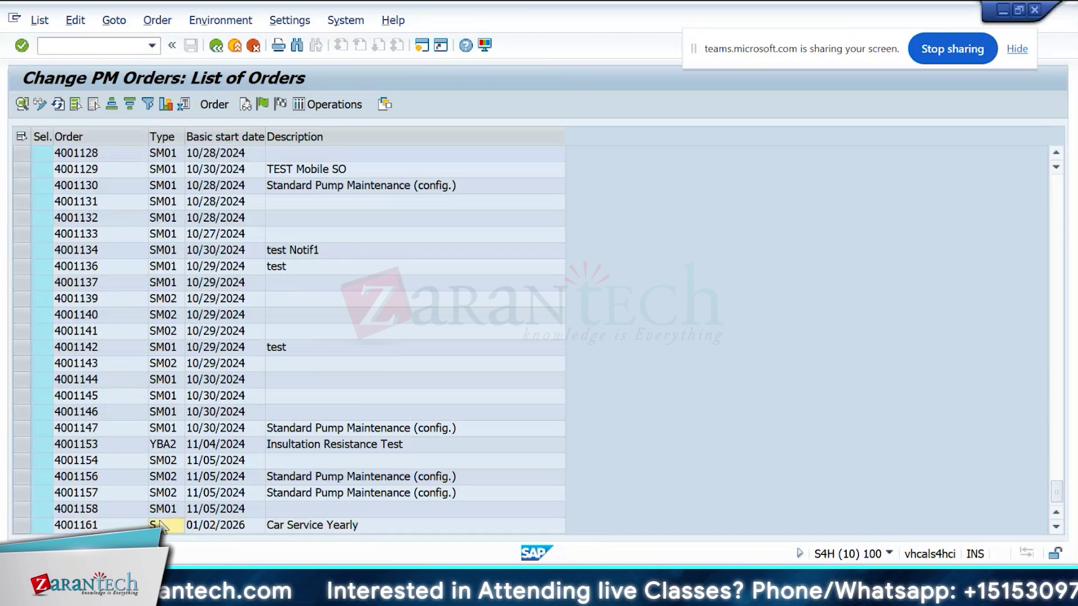
pyautogui.doubleClick(162, 526)
pyautogui.press('Return')
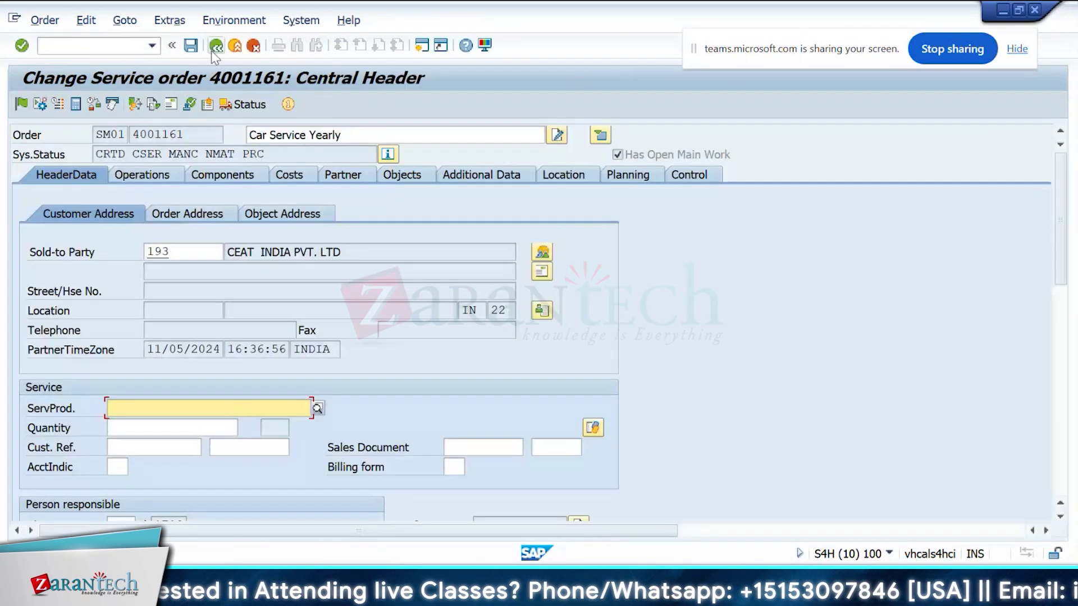
pyautogui.click(212, 51)
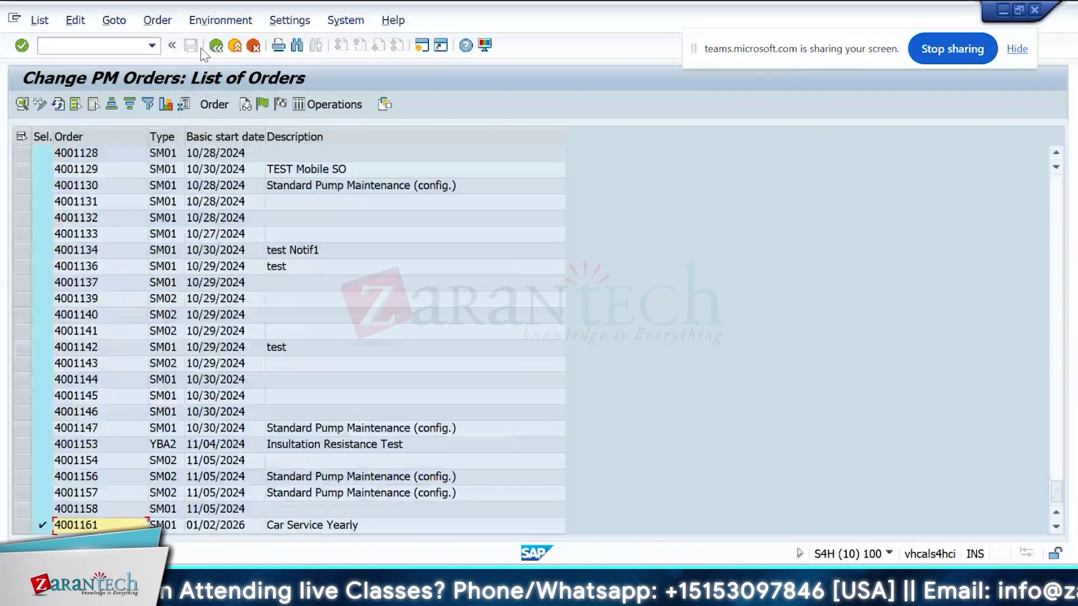
pyautogui.click(21, 525)
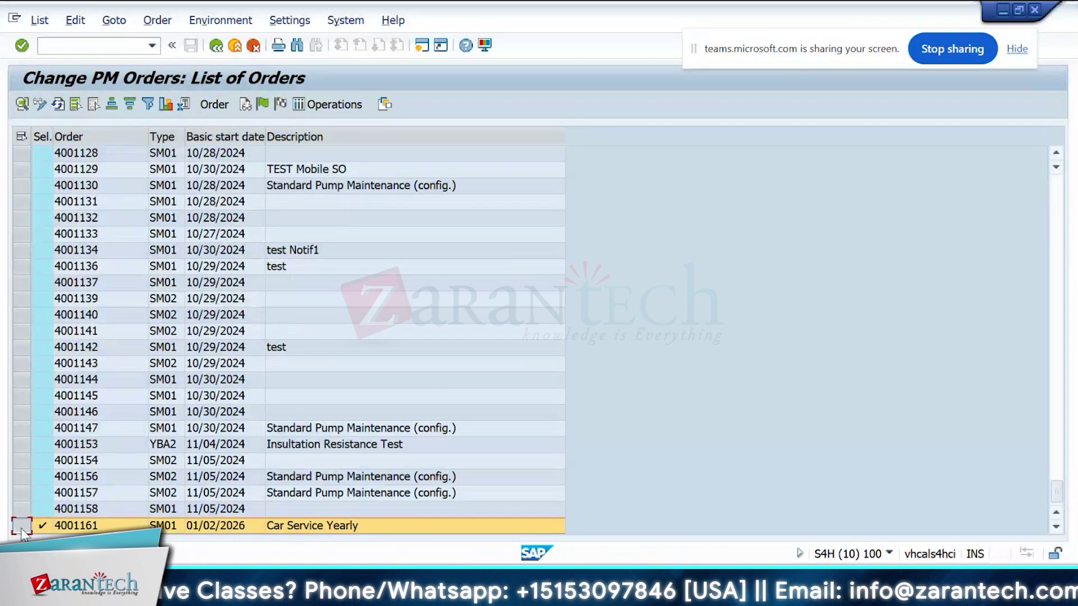
# - Switch from the SAP order list to the SAP CS Training workbook in Excel
pyautogui.hotkey('alt', 'Tab')
pyautogui.hotkey('alt', 'Tab')
pyautogui.hotkey('alt', 'Tab')
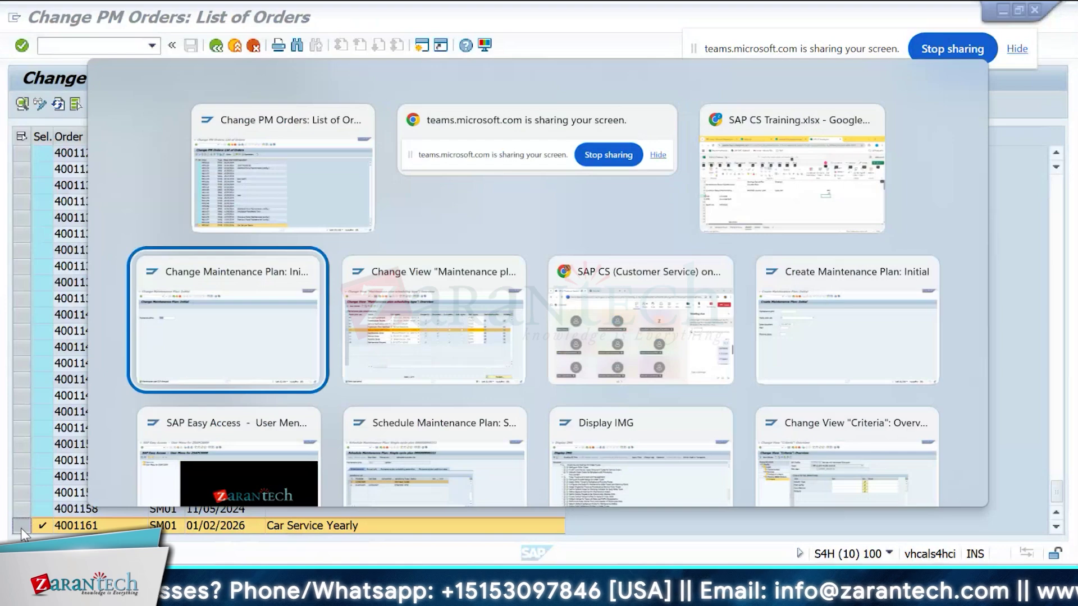
pyautogui.hotkey('alt', 'Tab')
pyautogui.hotkey('alt', 'Tab')
pyautogui.hotkey('alt', 'Tab')
pyautogui.hotkey('alt', 'Tab')
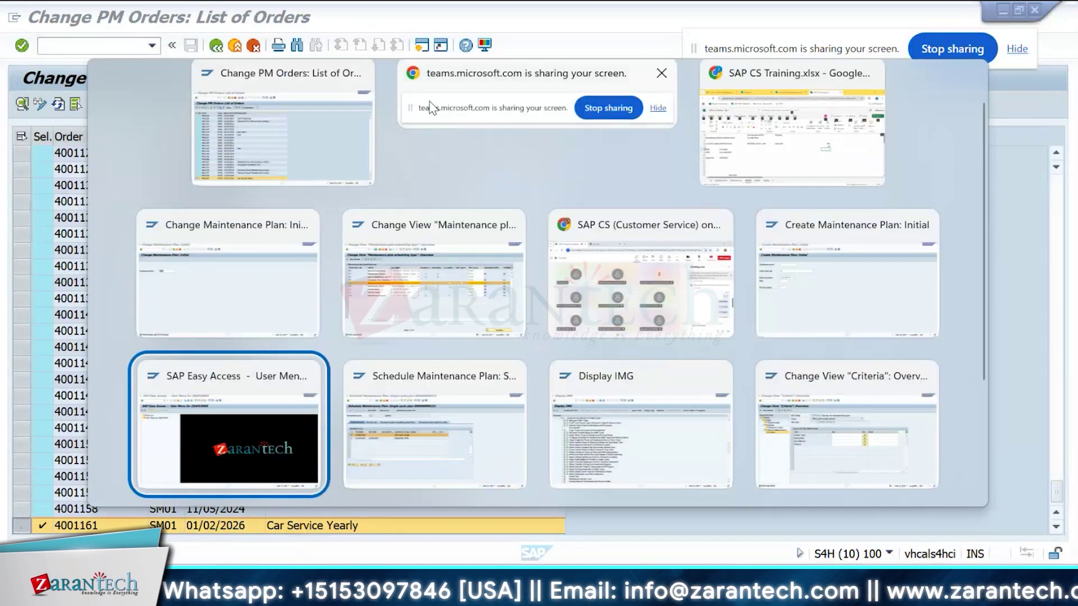
pyautogui.press('Escape')
pyautogui.hotkey('alt', 'Tab')
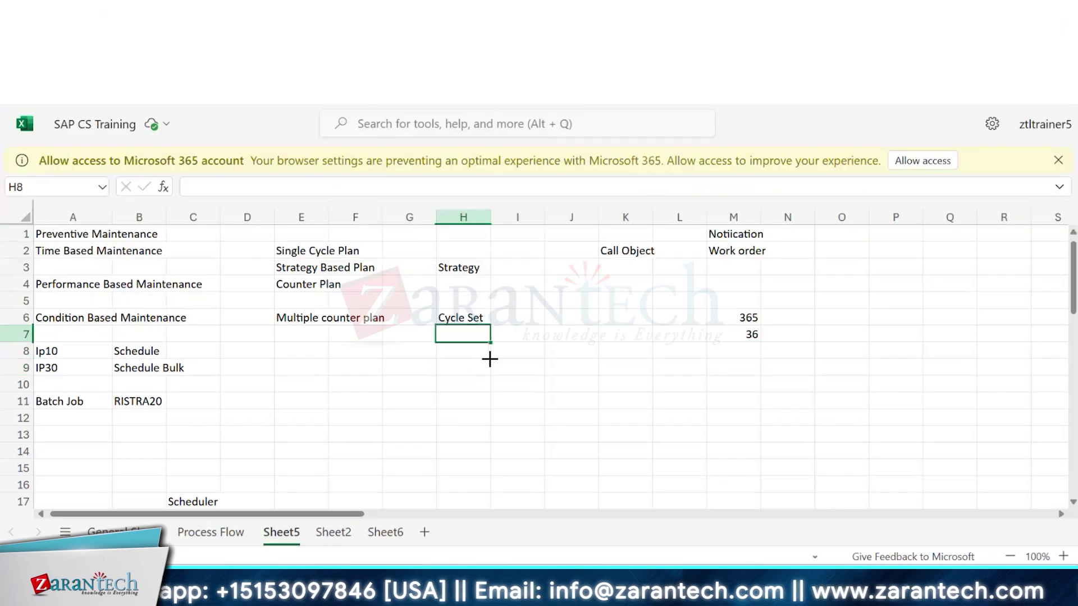
# - Enter "maintenance plan" in A13 and "Generate the call objects notificaton or orders based on the planning" in C13
pyautogui.press('Up')
pyautogui.press('Up')
pyautogui.press('Up')
pyautogui.press('Up')
pyautogui.press('Up')
pyautogui.click(490, 359)
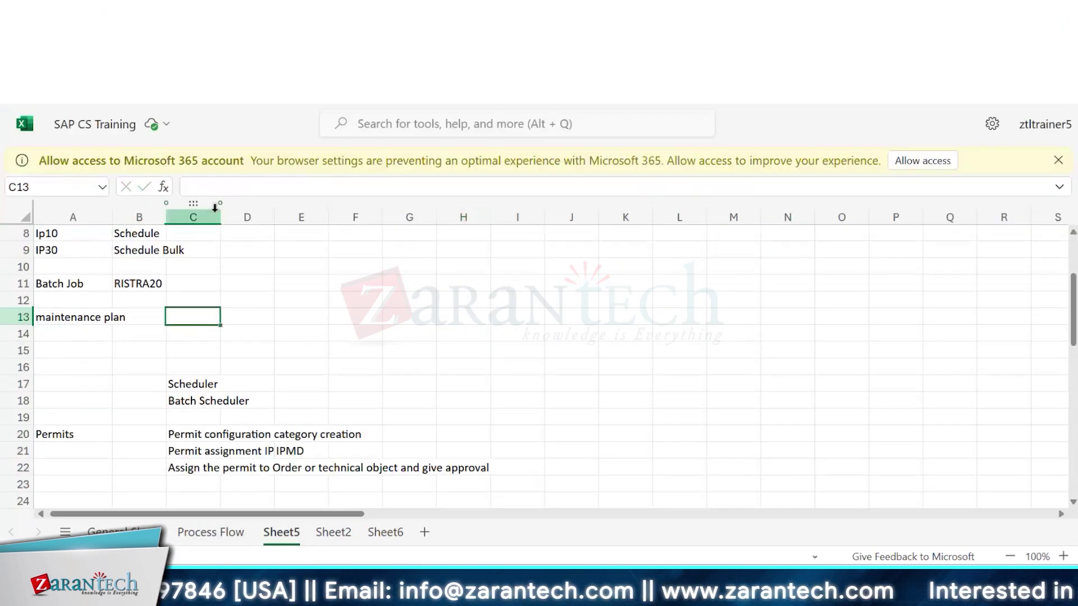
pyautogui.write('Generate the call objects notificaton or orders based on the planning')
pyautogui.press('Return')
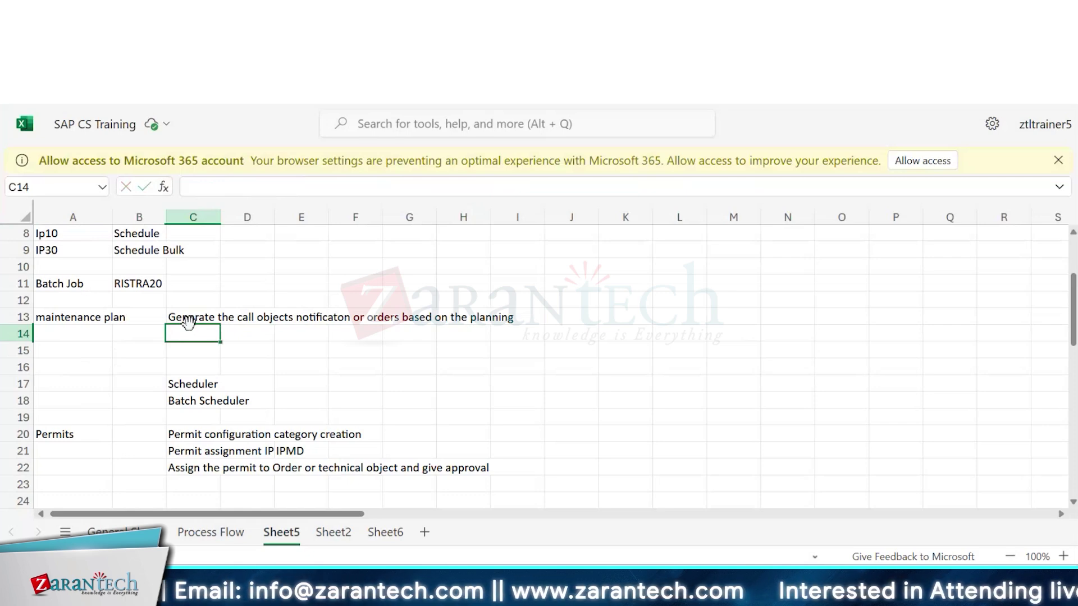
# - Enter the start date 01 Jan 2024 in L10, the cycle 1Y in M9 and 5y Period in N9
pyautogui.click(699, 264)
pyautogui.write('01 Jan 2')
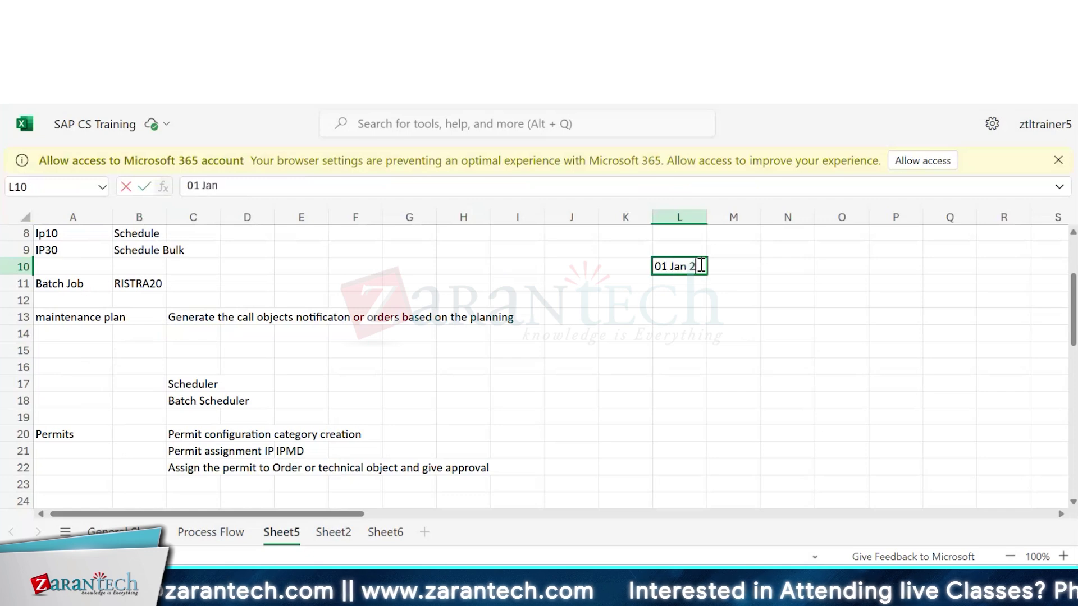
pyautogui.write('024')
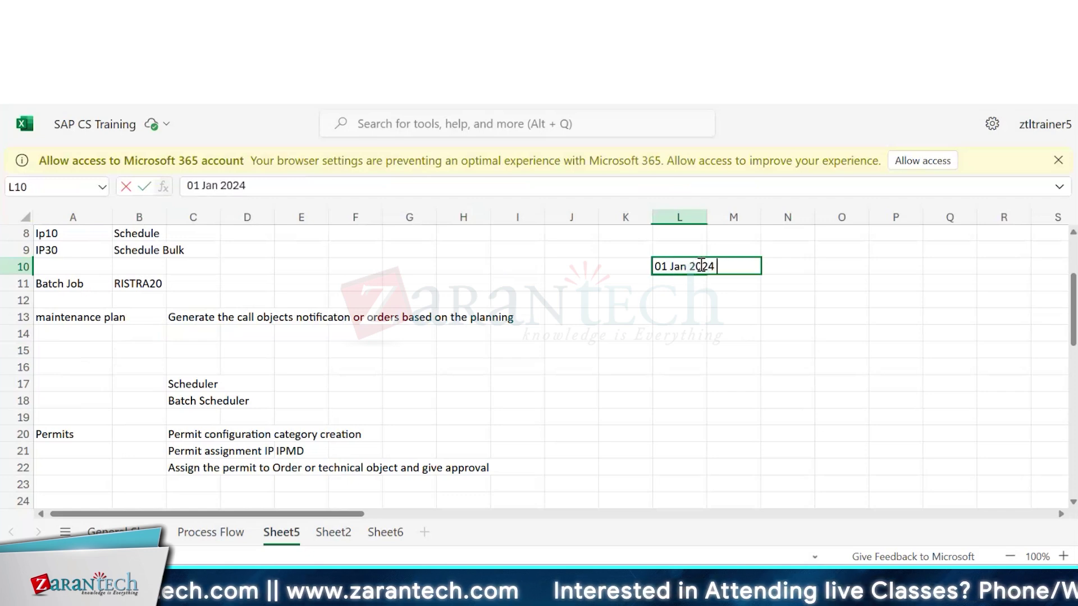
pyautogui.press('Return')
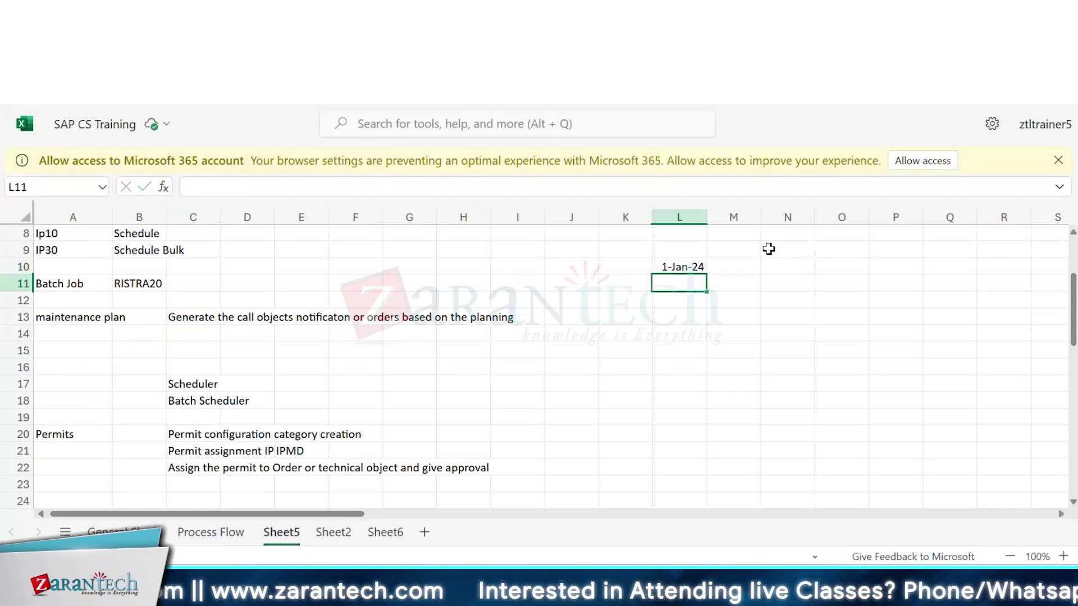
pyautogui.click(753, 247)
pyautogui.write('1Y')
pyautogui.press('Tab')
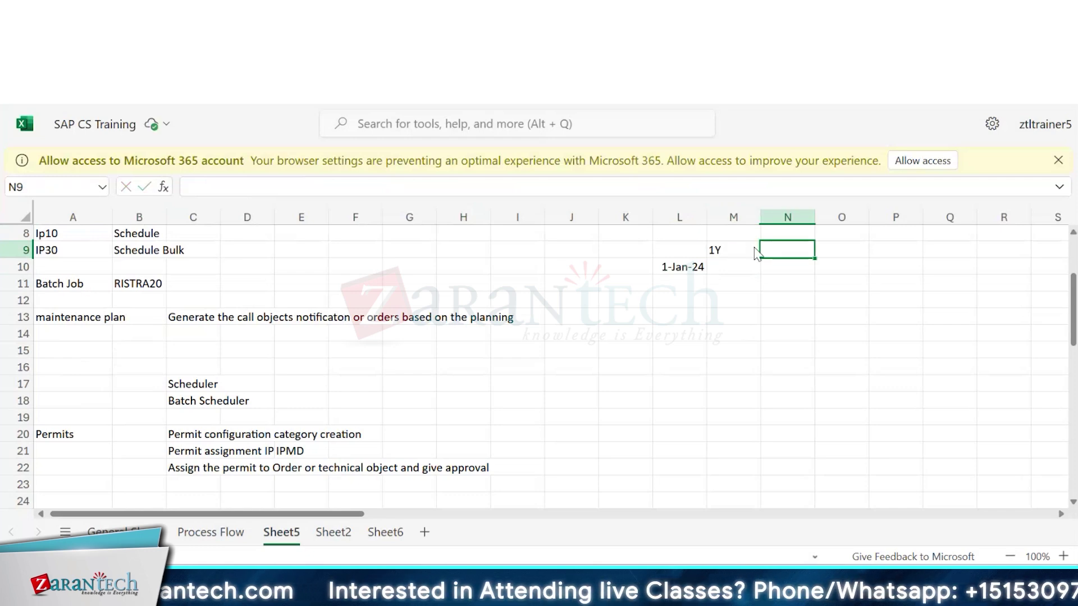
pyautogui.write('5y')
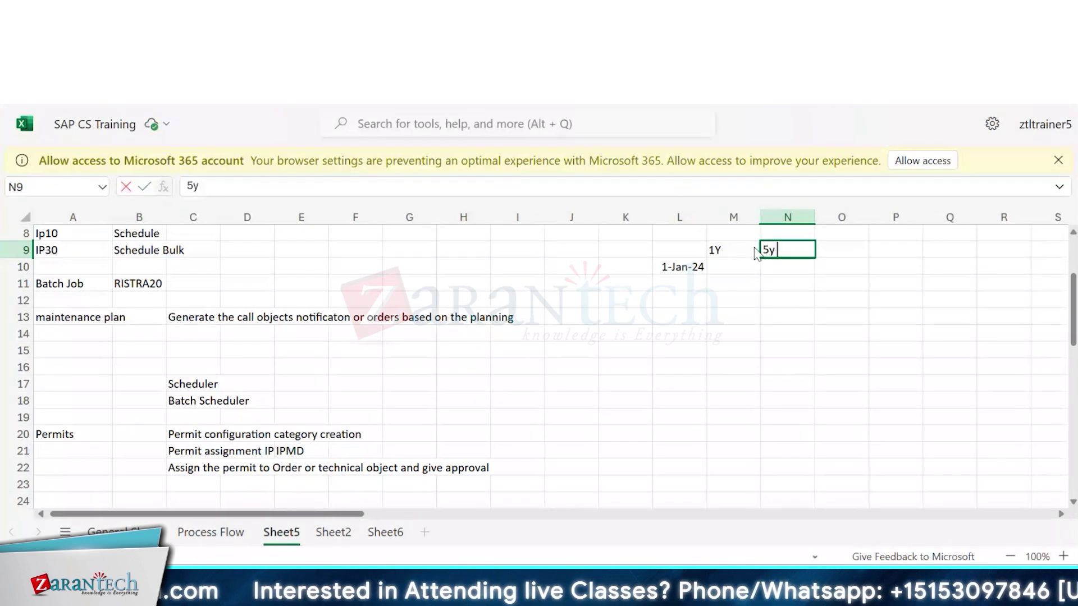
pyautogui.write(' Period')
pyautogui.click(730, 293)
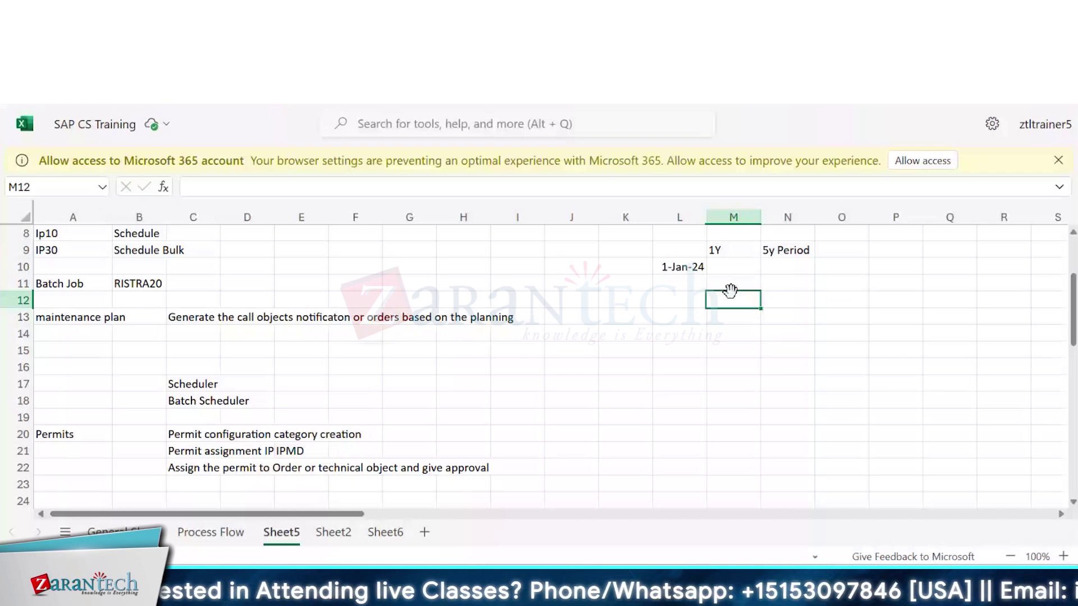
pyautogui.click(732, 284)
pyautogui.write('1-')
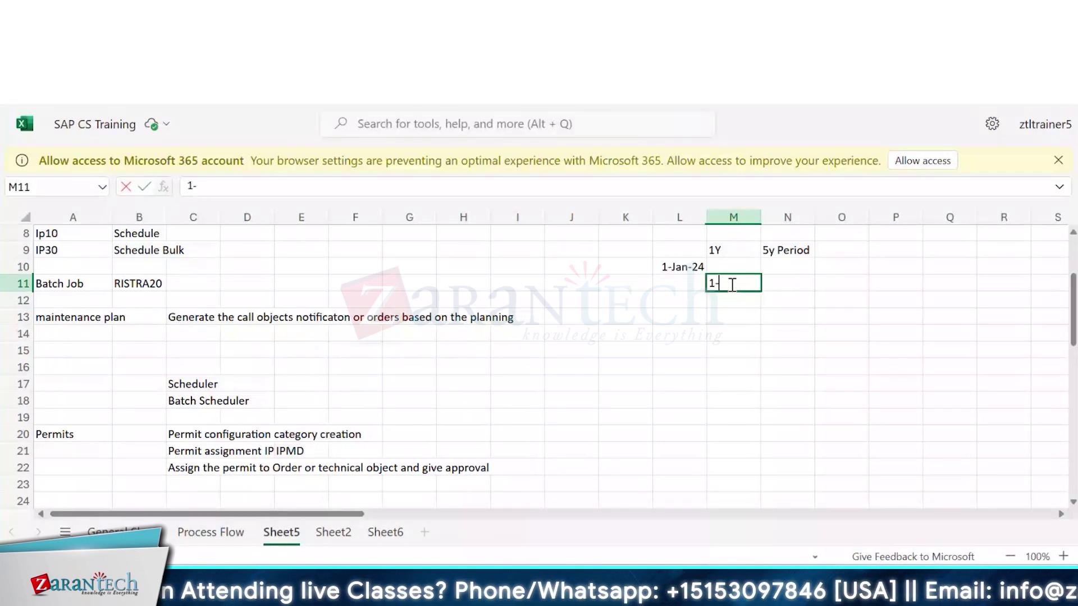
pyautogui.press('Return')
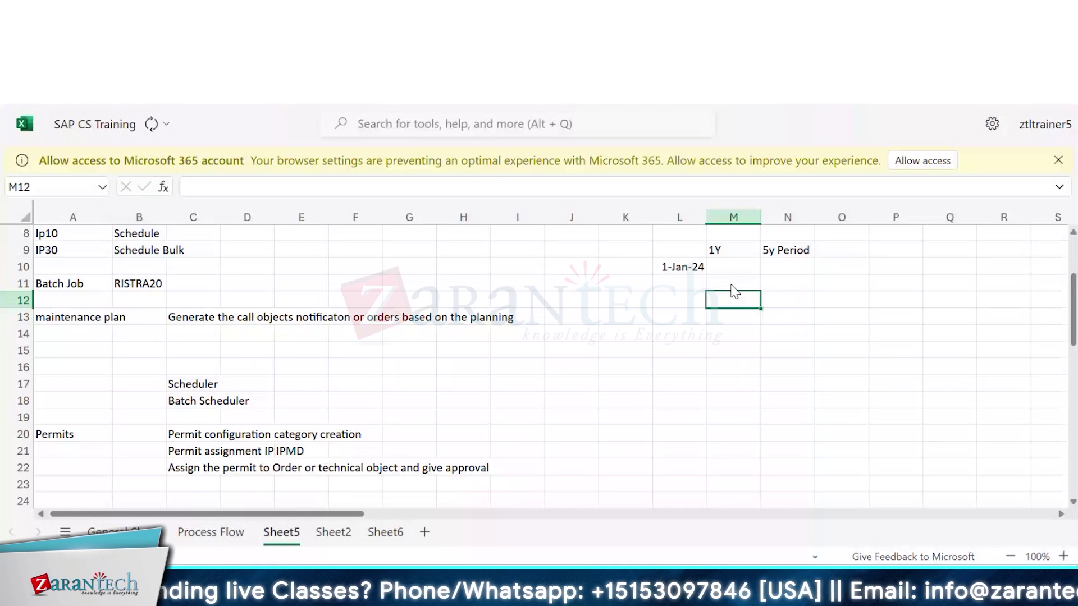
# - Label L12 as Time and enter the first planned date, 1 Jan-25, in M12
pyautogui.press('Left')
pyautogui.write('Time')
pyautogui.press('Tab')
pyautogui.write('1')
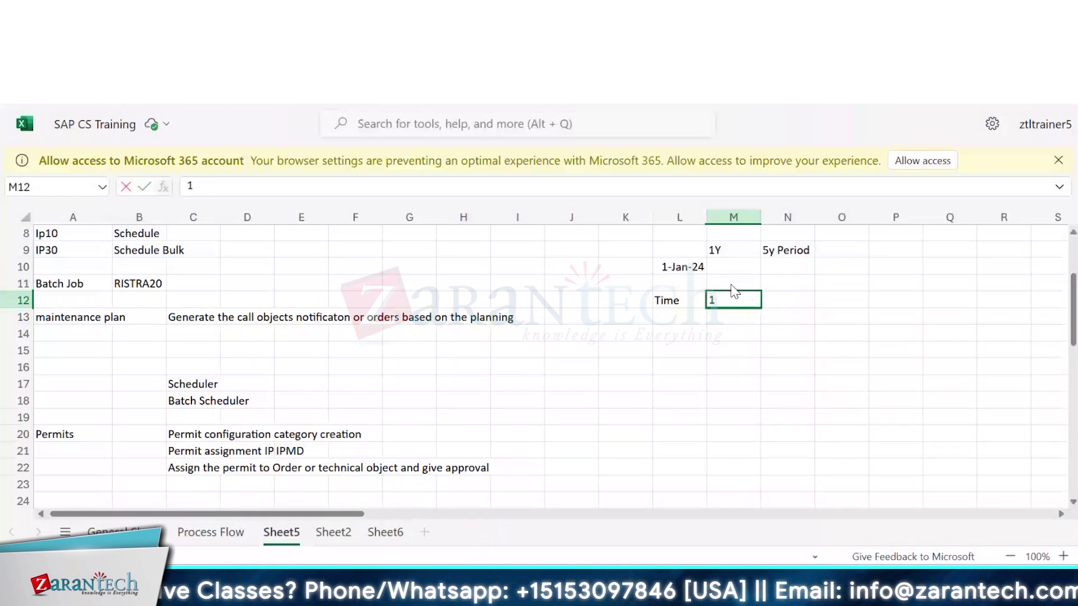
pyautogui.write(' Jan-25')
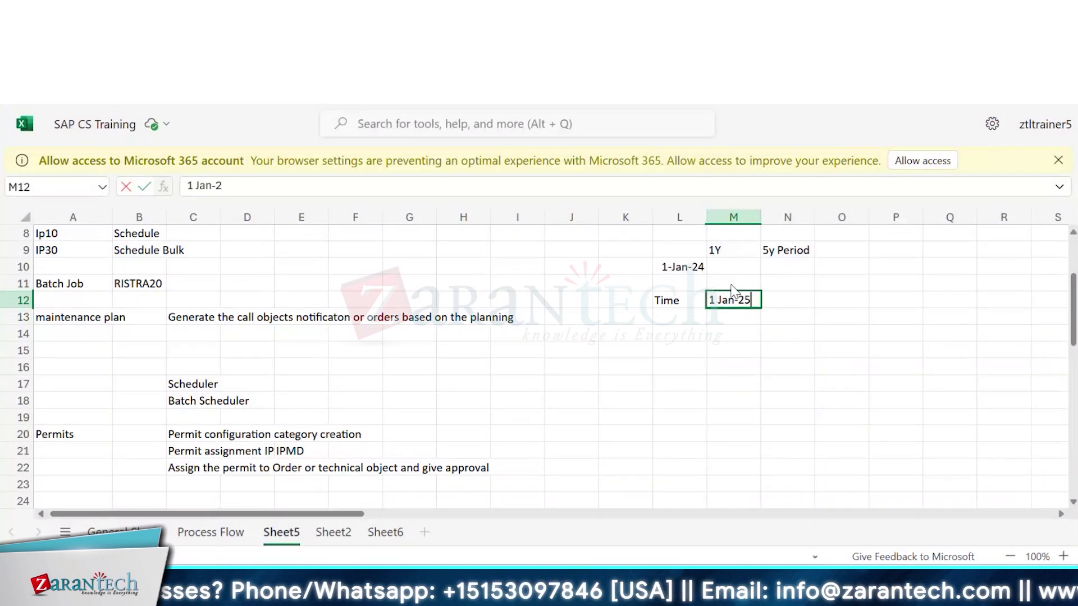
pyautogui.press('Return')
# - Continue the yearly dates below the first one with 1 Jan 26, 1 Jan 27 and 1 Jan 28 in M13 to M15
pyautogui.write('1-jan 26')
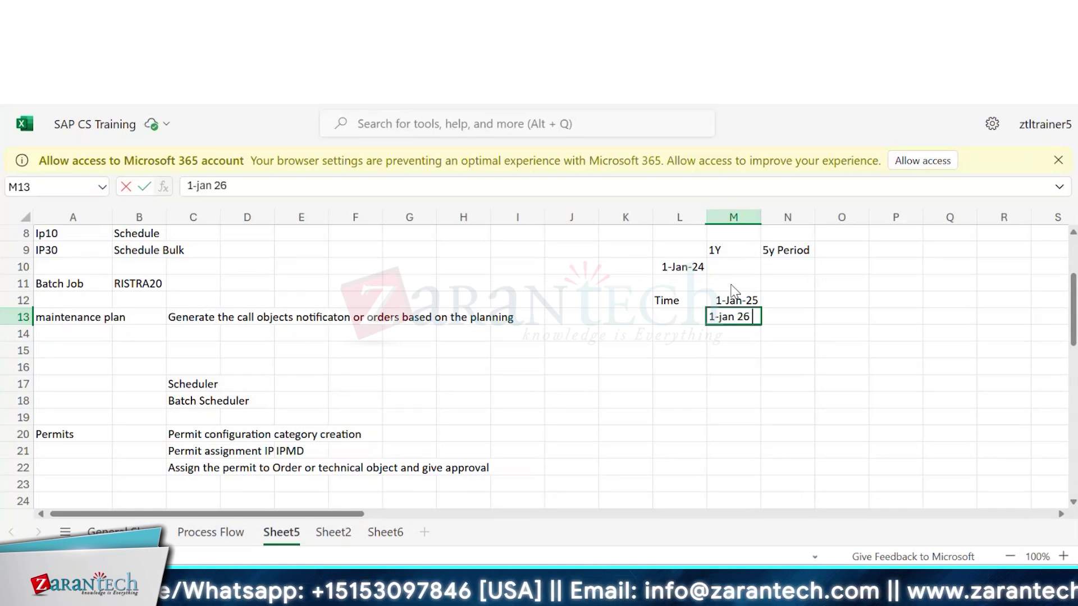
pyautogui.press('Return')
pyautogui.write('1 jan ')
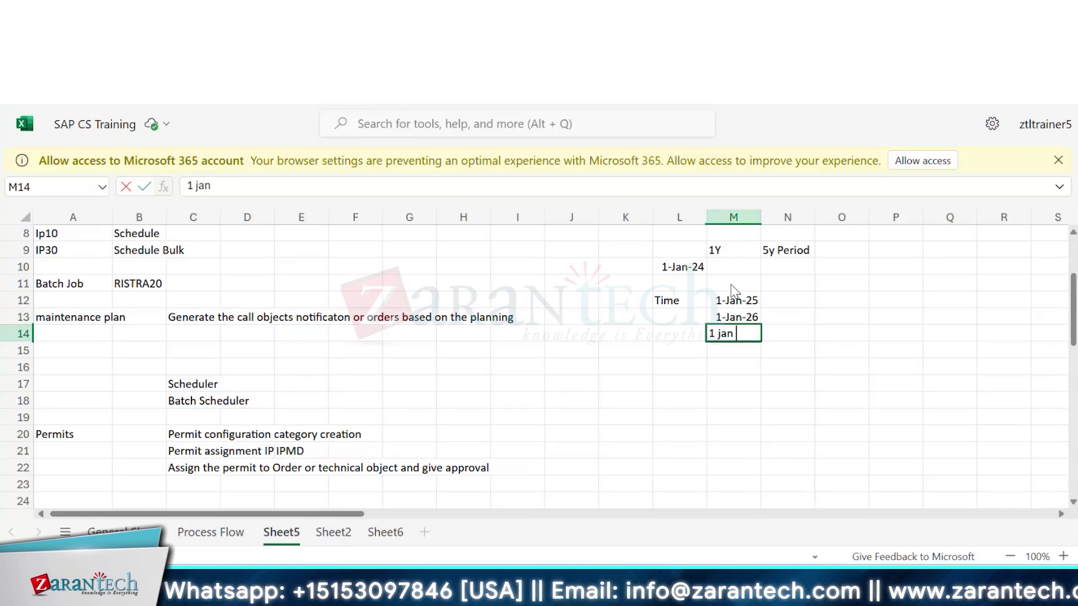
pyautogui.write('27')
pyautogui.press('Return')
pyautogui.write('1')
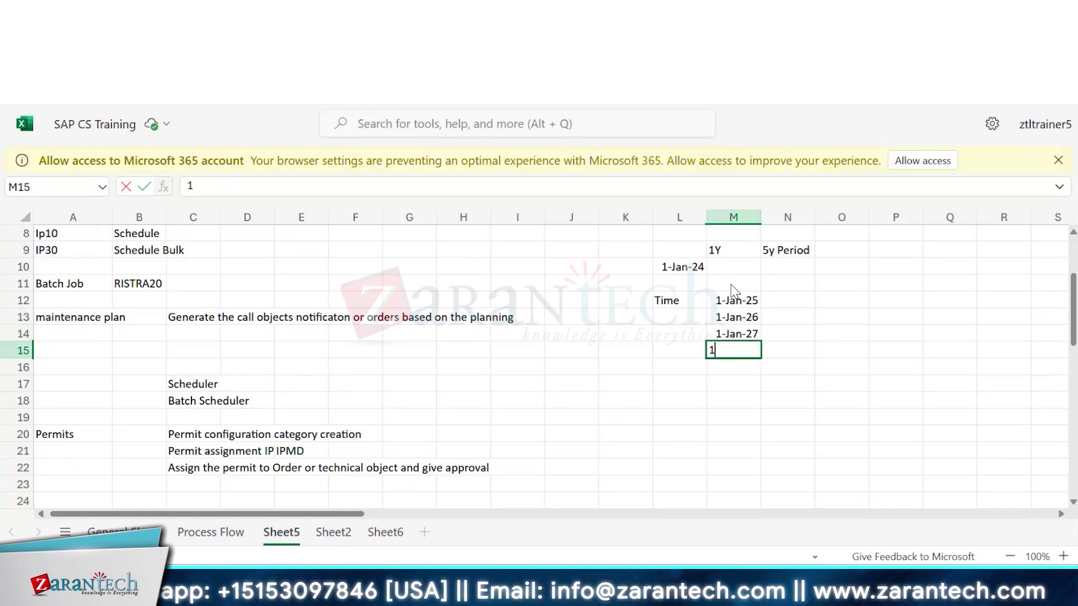
pyautogui.write(' jan 28')
pyautogui.press('Return')
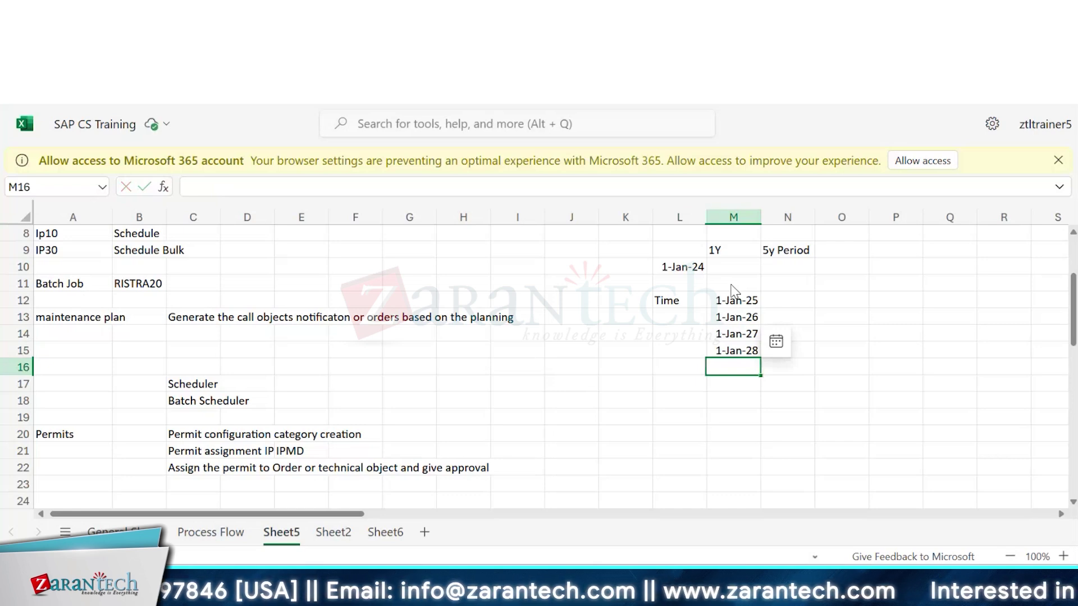
# - Enter the final date of the scheduling period, 31 Dec 2028, in M16
pyautogui.write('31')
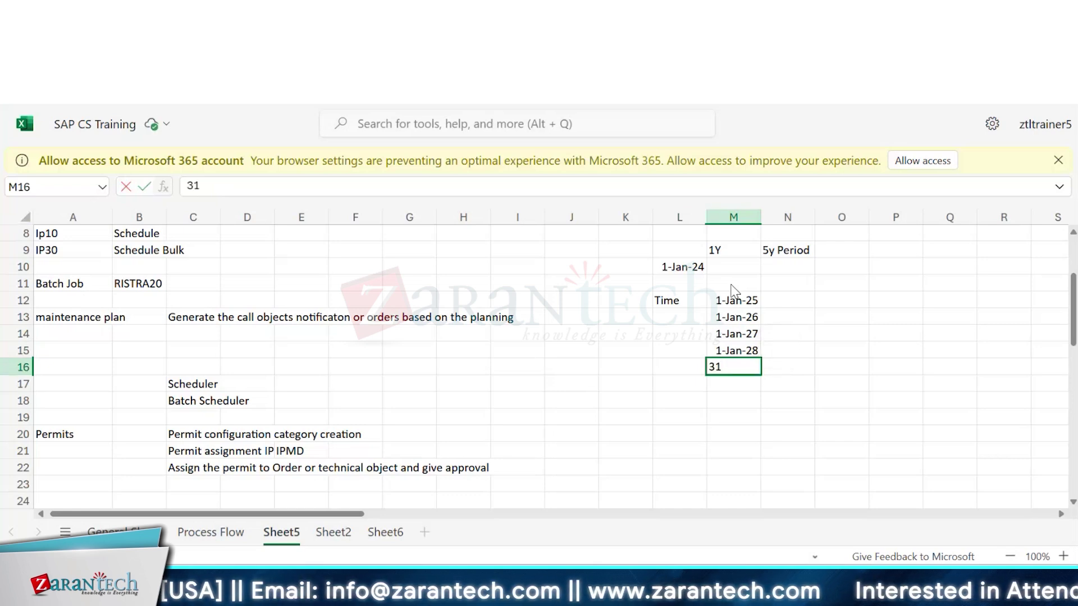
pyautogui.write('-dec')
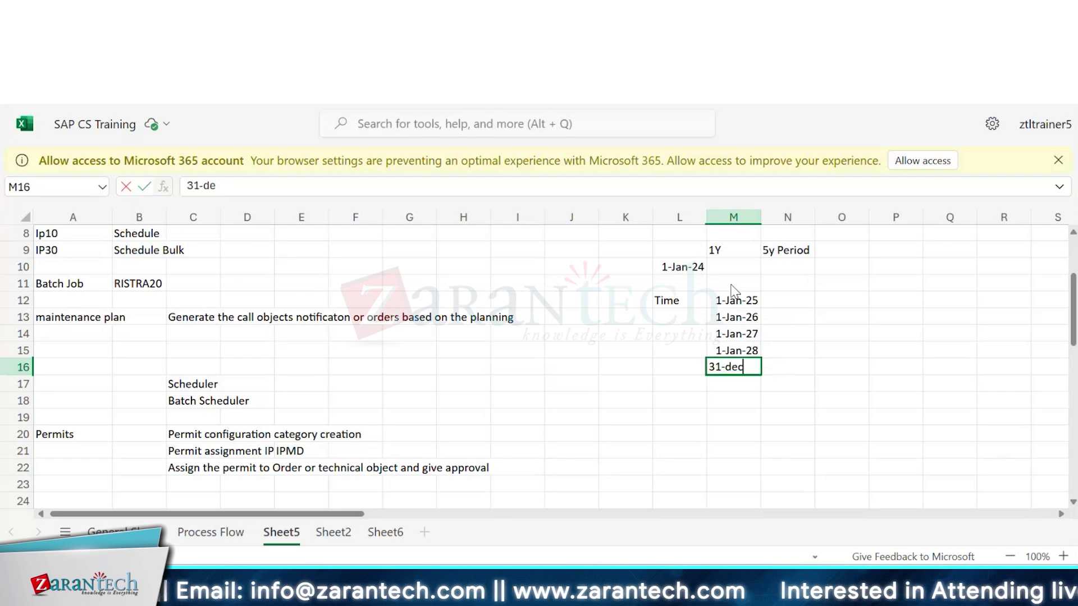
pyautogui.write(' 20')
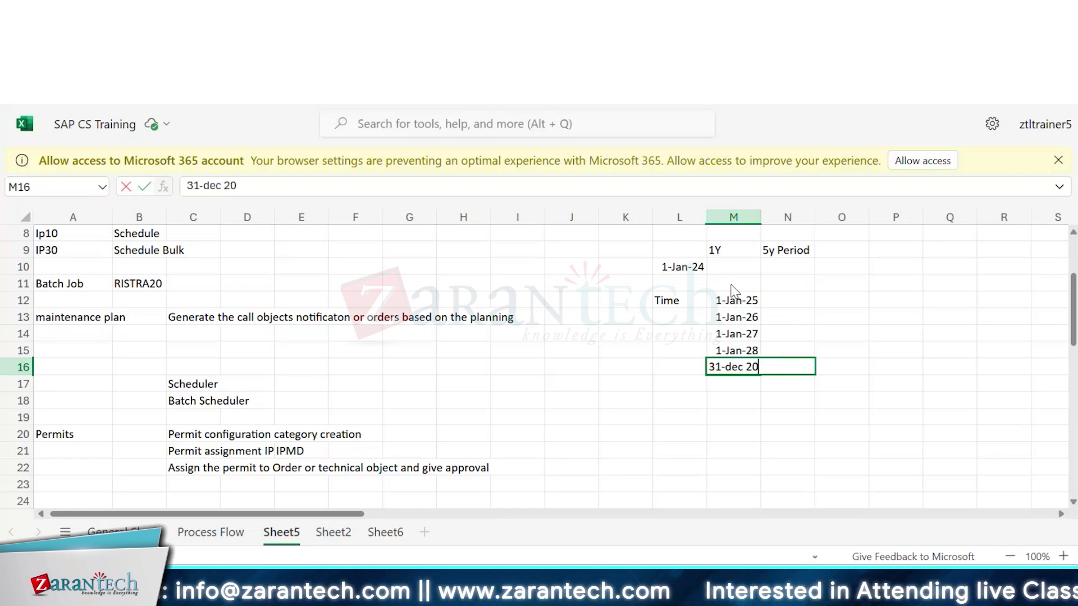
pyautogui.write('28')
pyautogui.press('Return')
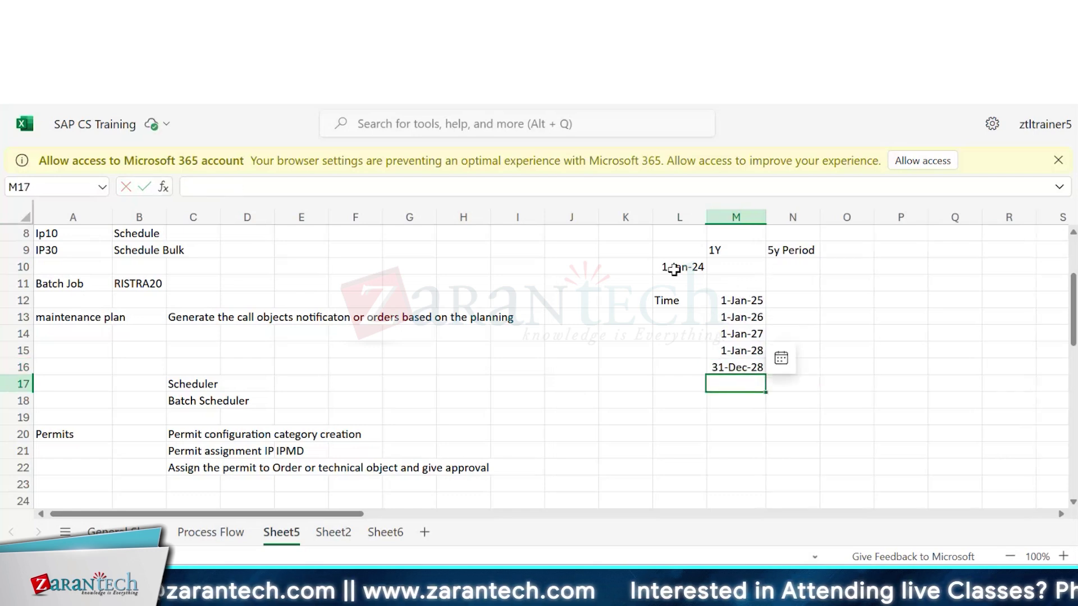
# - Examine the planned dates in M12 to M16 against the start date in L10
pyautogui.click(674, 269)
pyautogui.moveTo(674, 269); pyautogui.dragTo(745, 366)
pyautogui.click(745, 366)
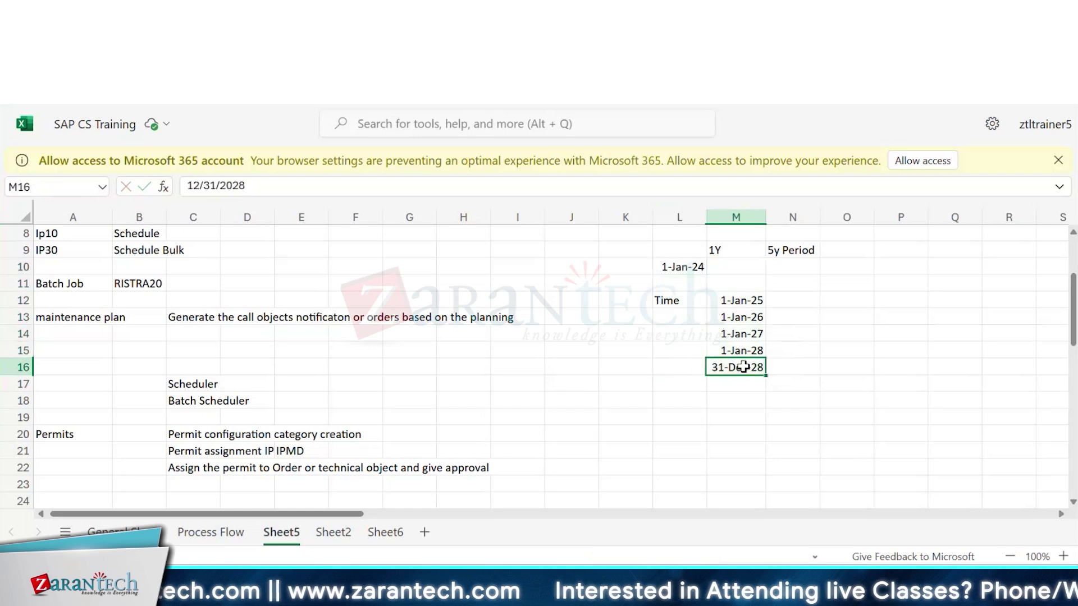
pyautogui.moveTo(734, 301); pyautogui.dragTo(741, 366)
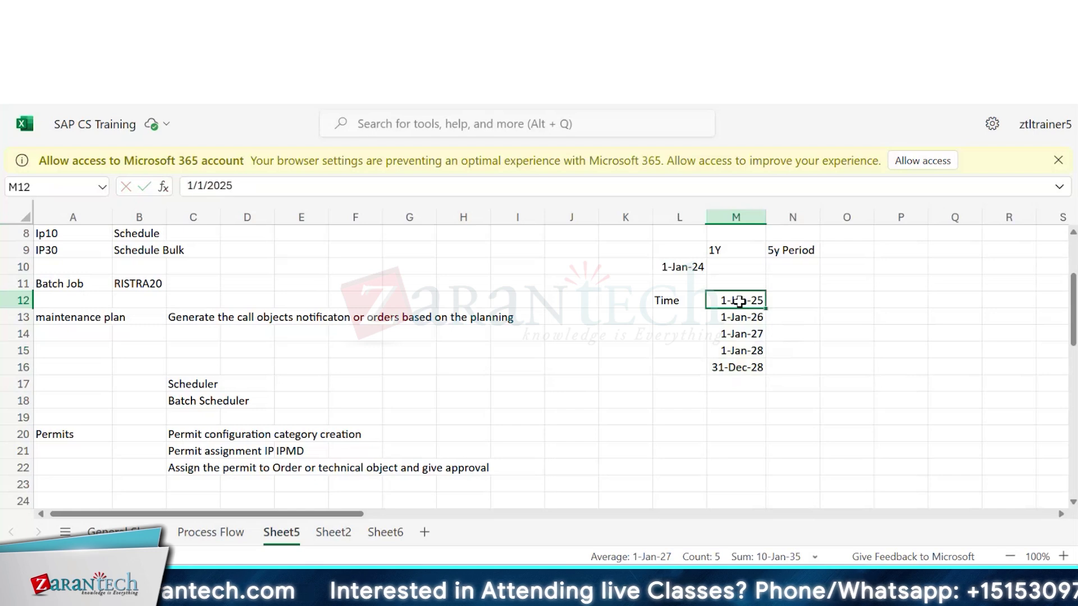
pyautogui.moveTo(739, 302); pyautogui.dragTo(741, 370)
pyautogui.click(739, 369)
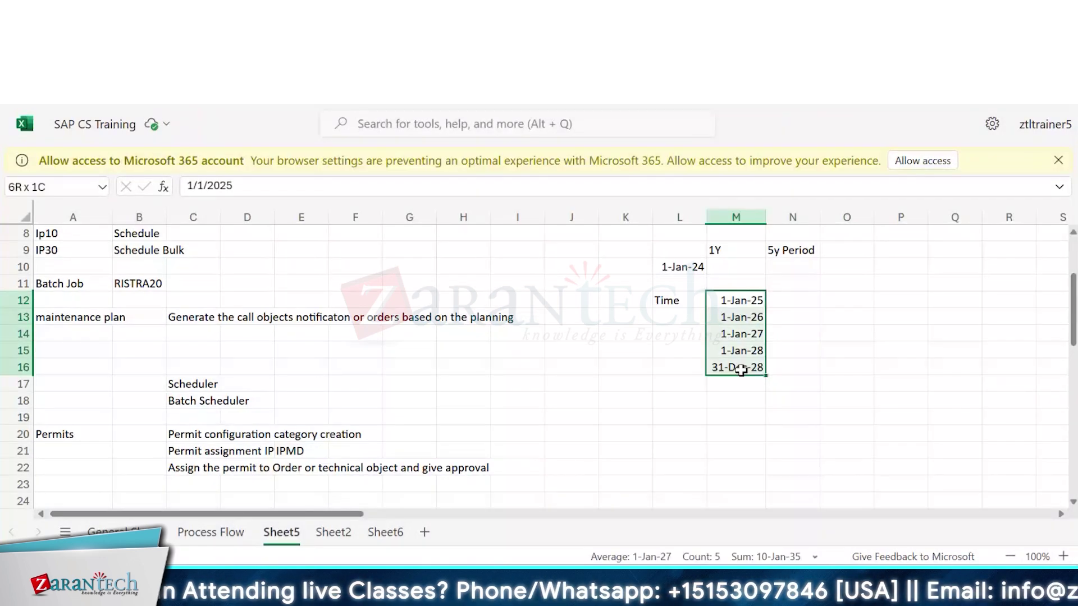
pyautogui.click(739, 362)
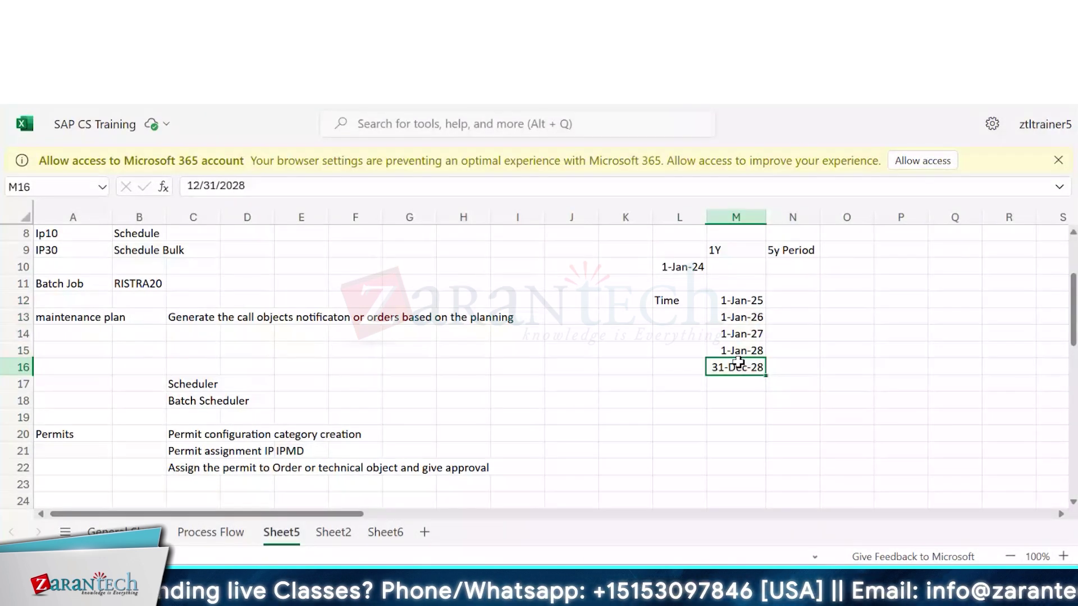
pyautogui.click(742, 303)
pyautogui.click(740, 367)
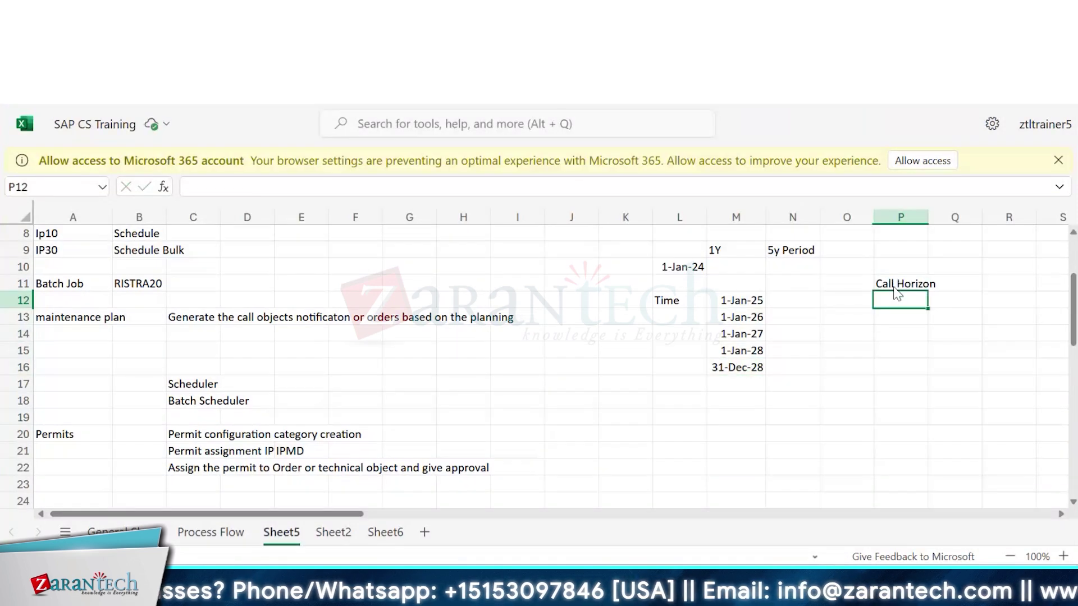
# - Enter Call Horizon in P11 with the value 90 in R11
pyautogui.click(988, 283)
pyautogui.write('90')
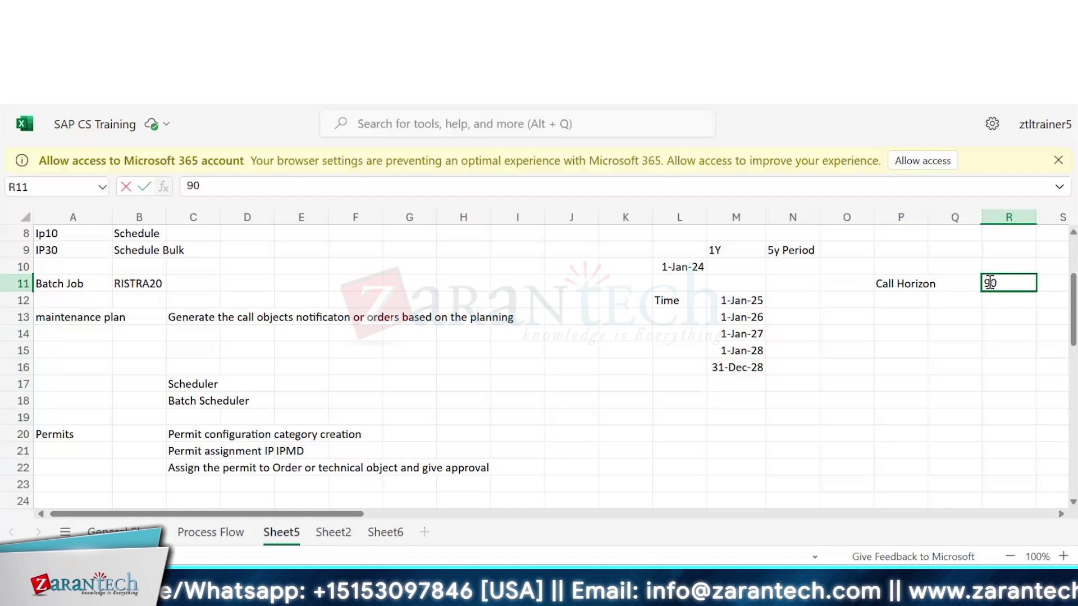
pyautogui.moveTo(736, 300); pyautogui.dragTo(737, 367)
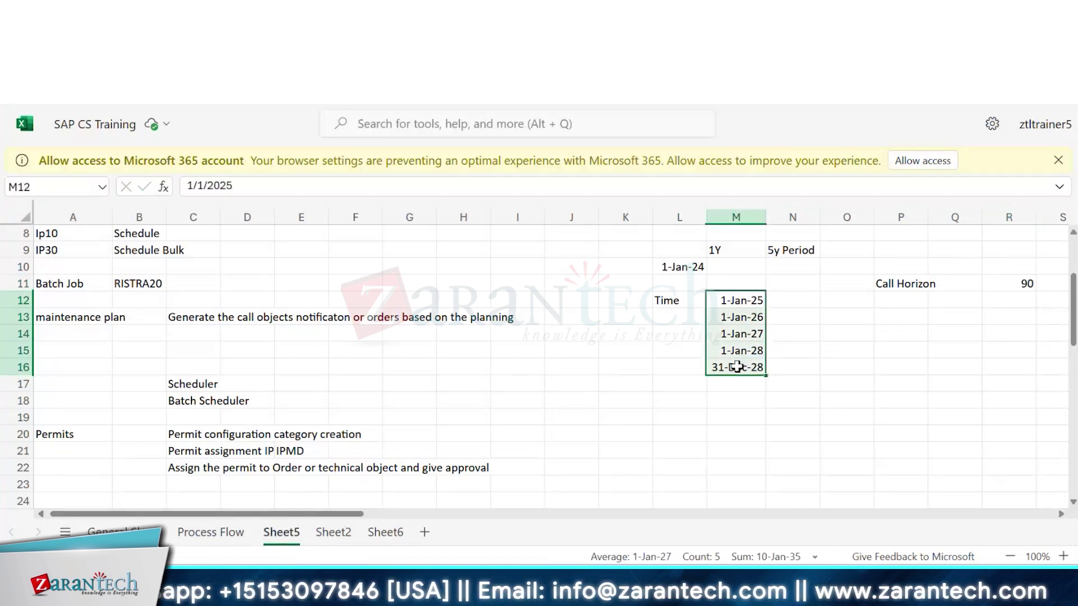
pyautogui.click(737, 367)
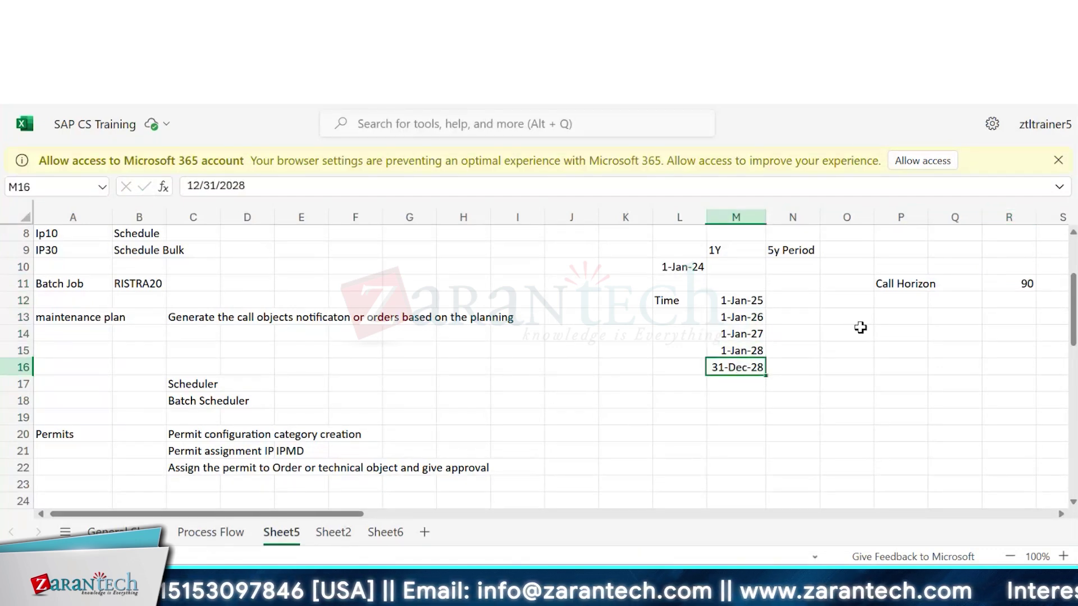
# - Enter the note "System will createorder on" in N12, beside the first planned date
pyautogui.moveTo(736, 301); pyautogui.dragTo(731, 366)
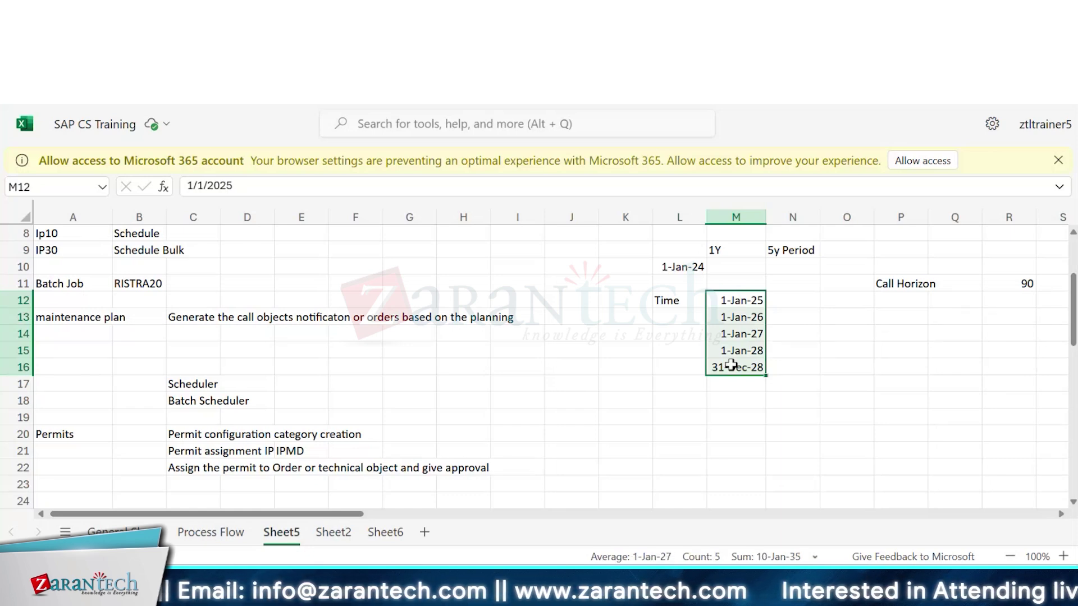
pyautogui.click(734, 368)
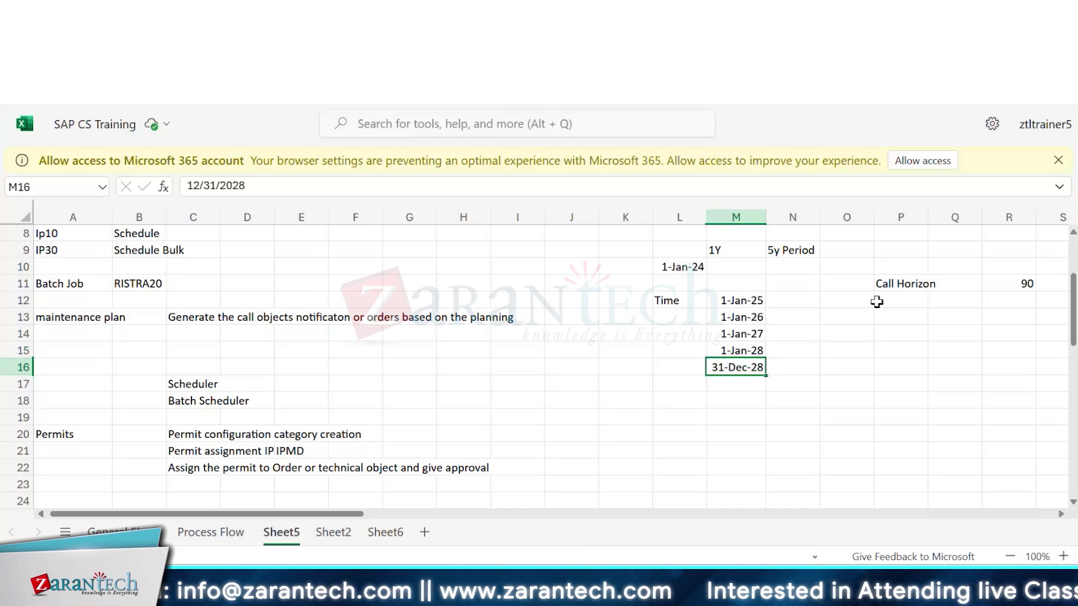
pyautogui.click(838, 303)
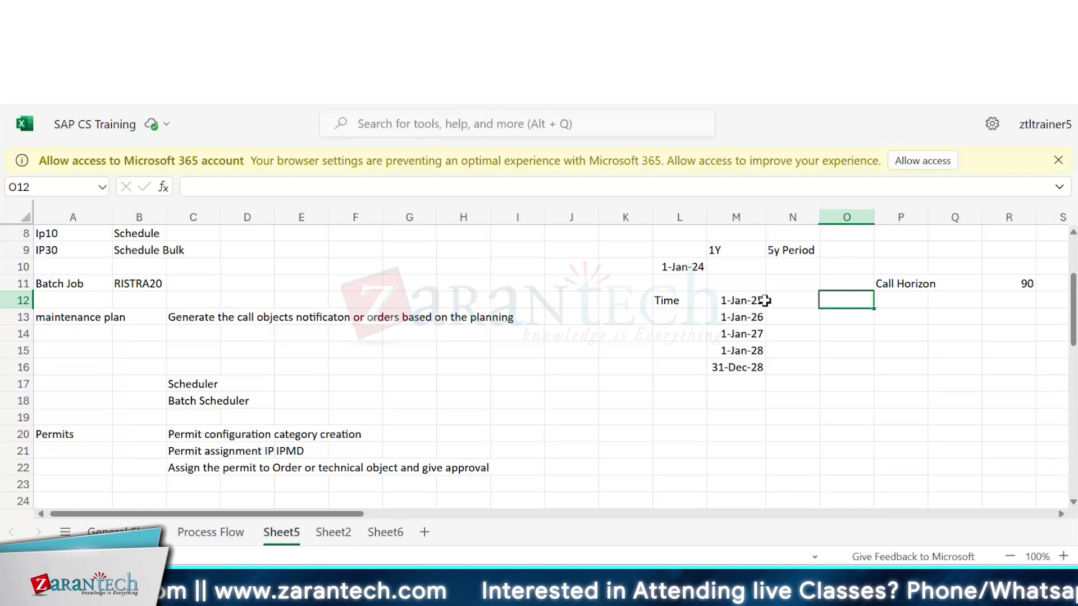
pyautogui.click(745, 302)
pyautogui.click(832, 298)
pyautogui.click(814, 300)
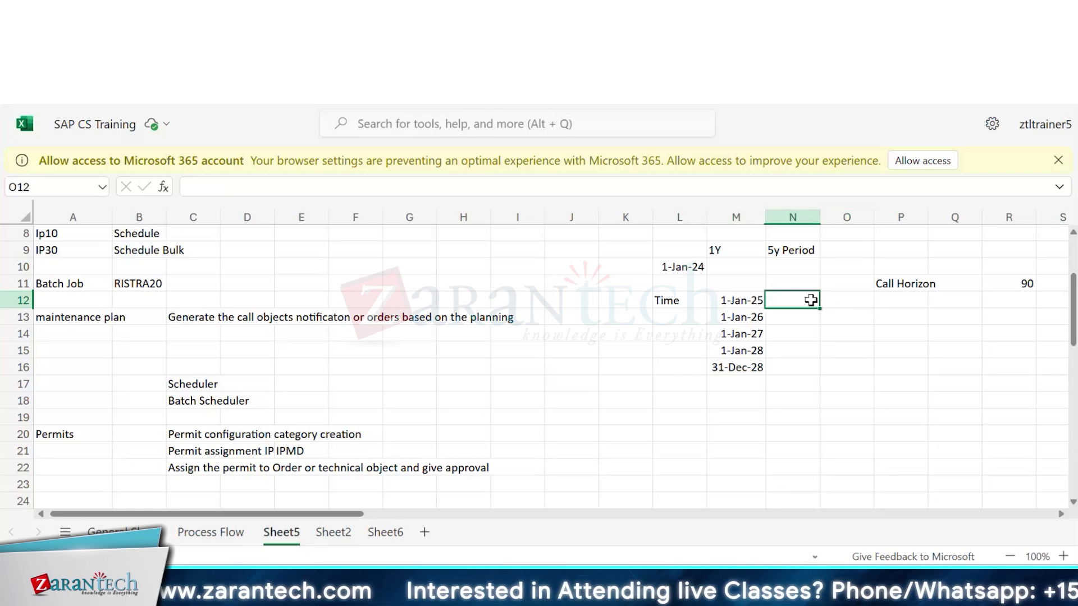
pyautogui.write('System will createorder on')
pyautogui.press('Tab')
pyautogui.press('Tab')
pyautogui.press('Tab')
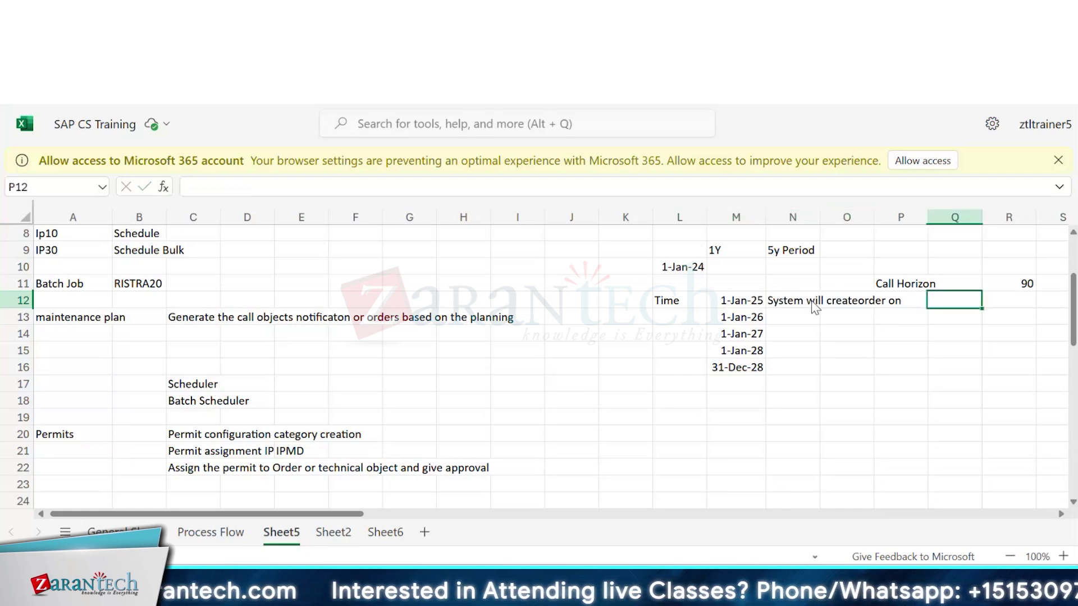
# - Enter the order creation date 25th Nov 2024 in Q12
pyautogui.write('1')
pyautogui.press('BackSpace')
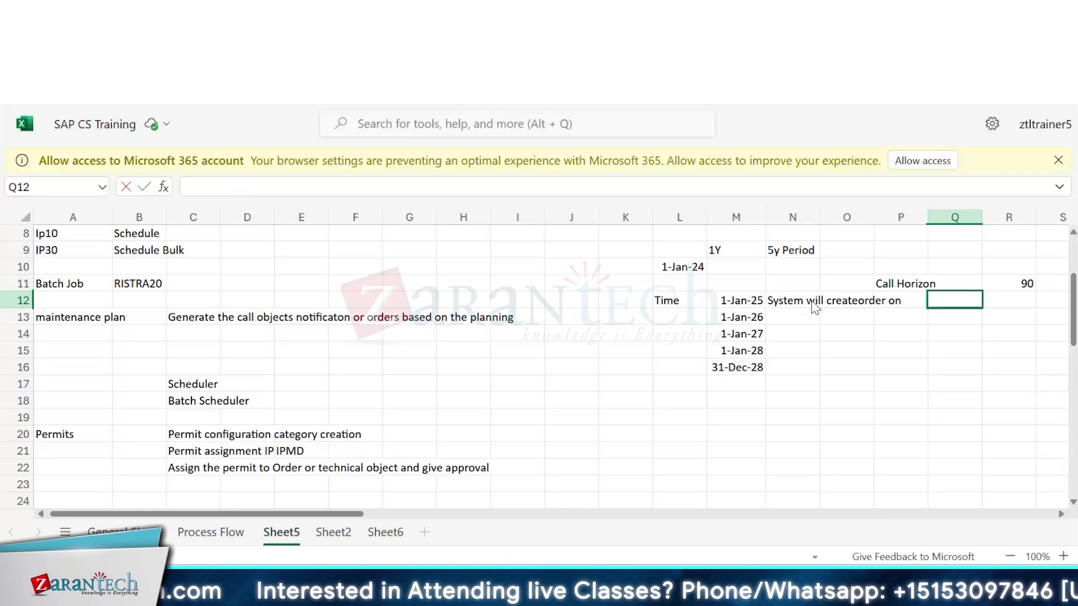
pyautogui.write('1')
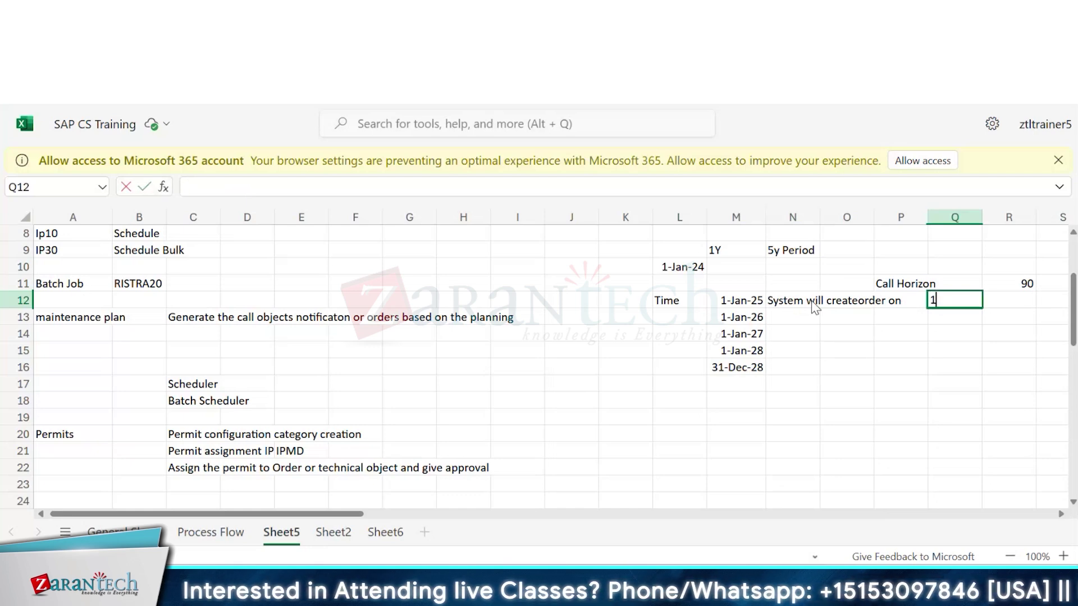
pyautogui.write('1')
pyautogui.press('BackSpace')
pyautogui.write('1')
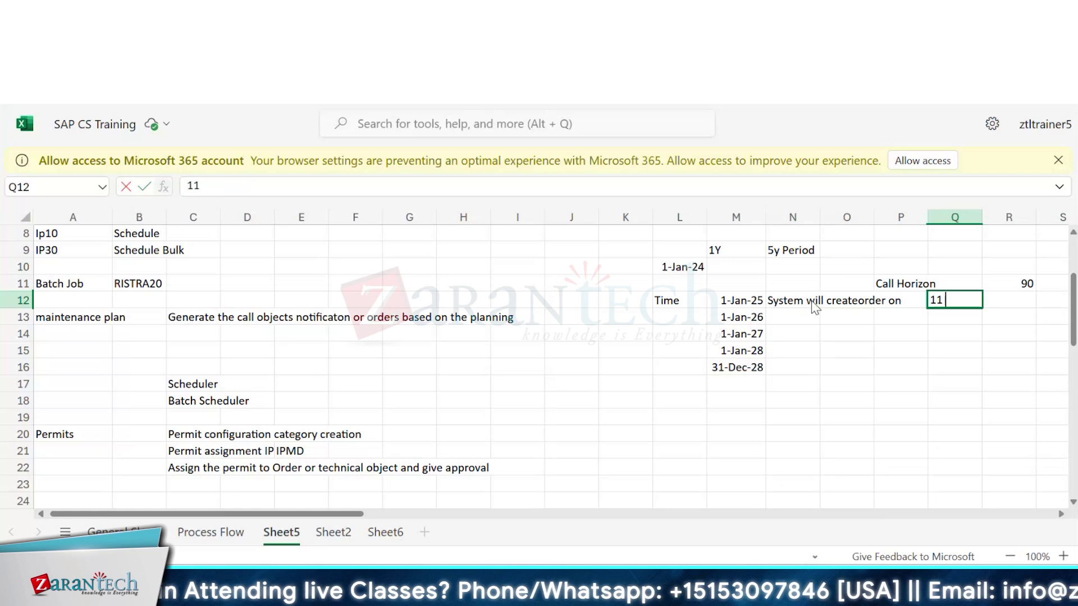
pyautogui.write(' 25')
pyautogui.press('BackSpace')
pyautogui.press('BackSpace')
pyautogui.press('BackSpace')
pyautogui.press('BackSpace')
pyautogui.press('BackSpace')
pyautogui.write('25')
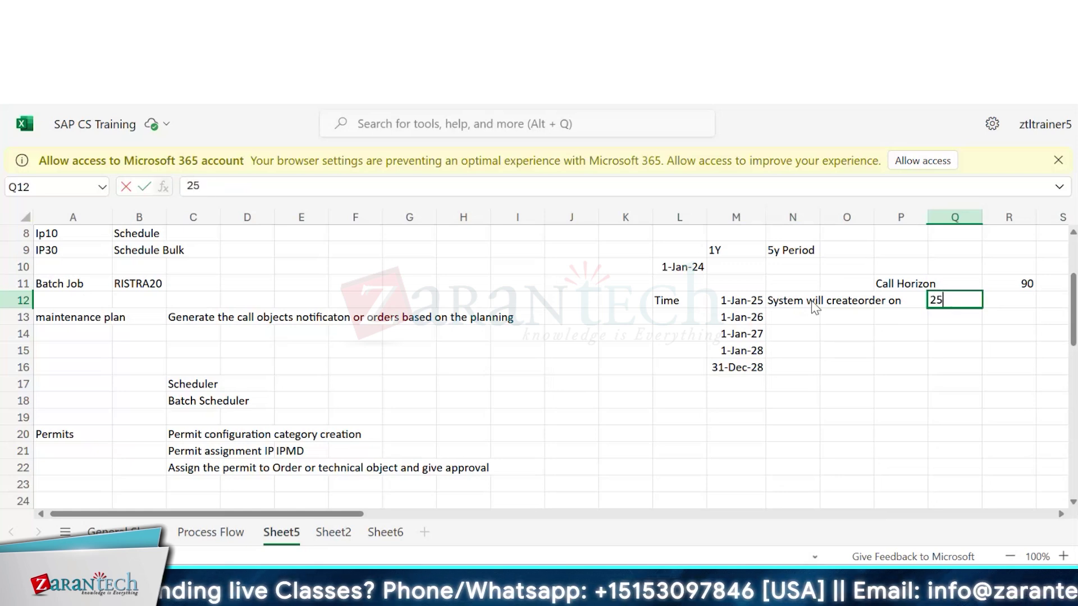
pyautogui.write('th Nov 20')
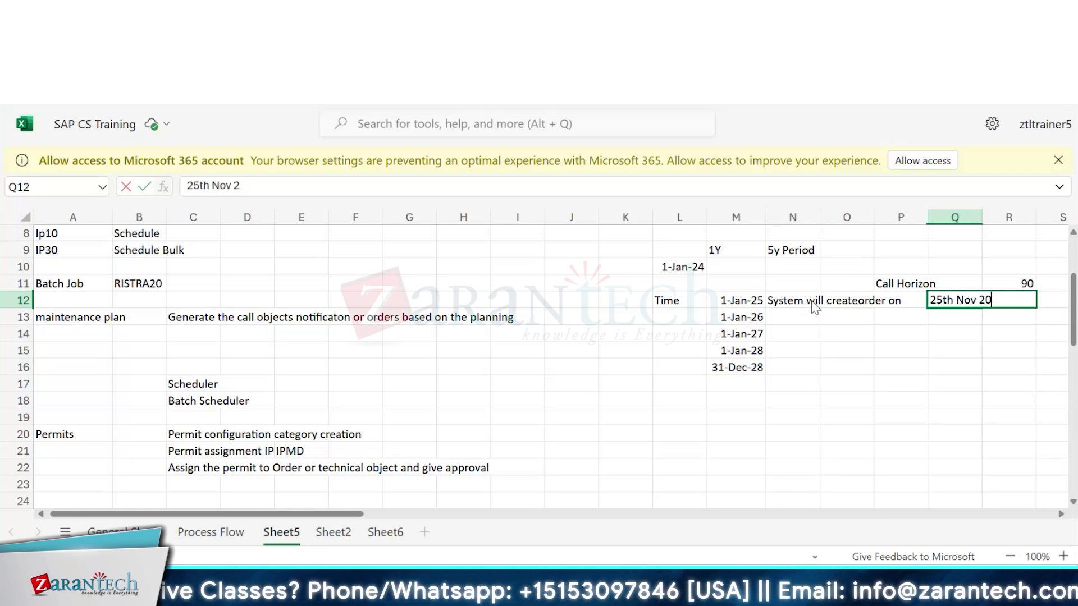
pyautogui.write('2')
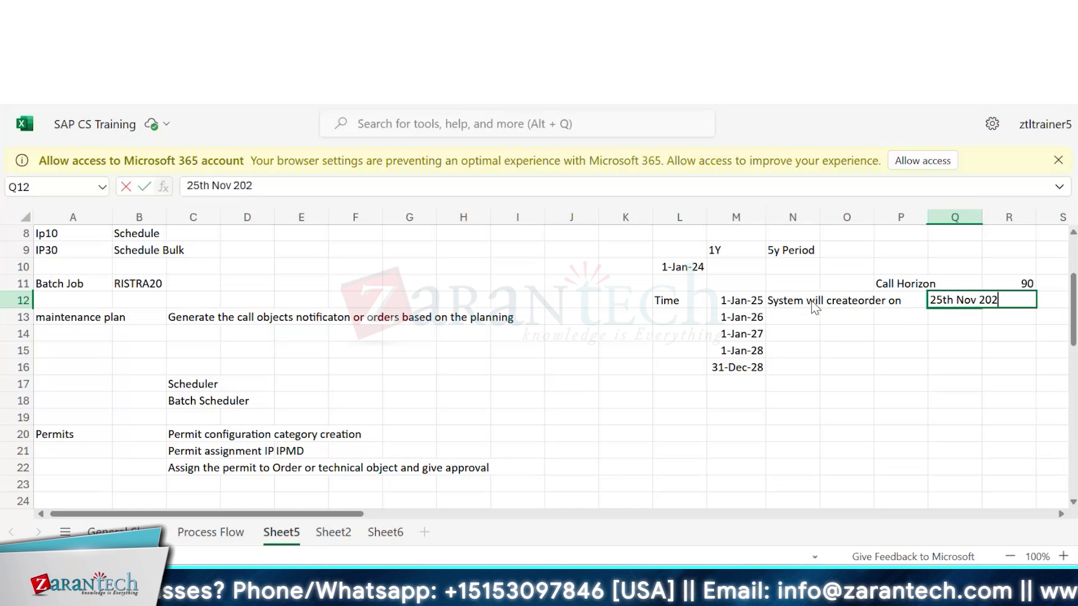
pyautogui.write('4')
pyautogui.press('Return')
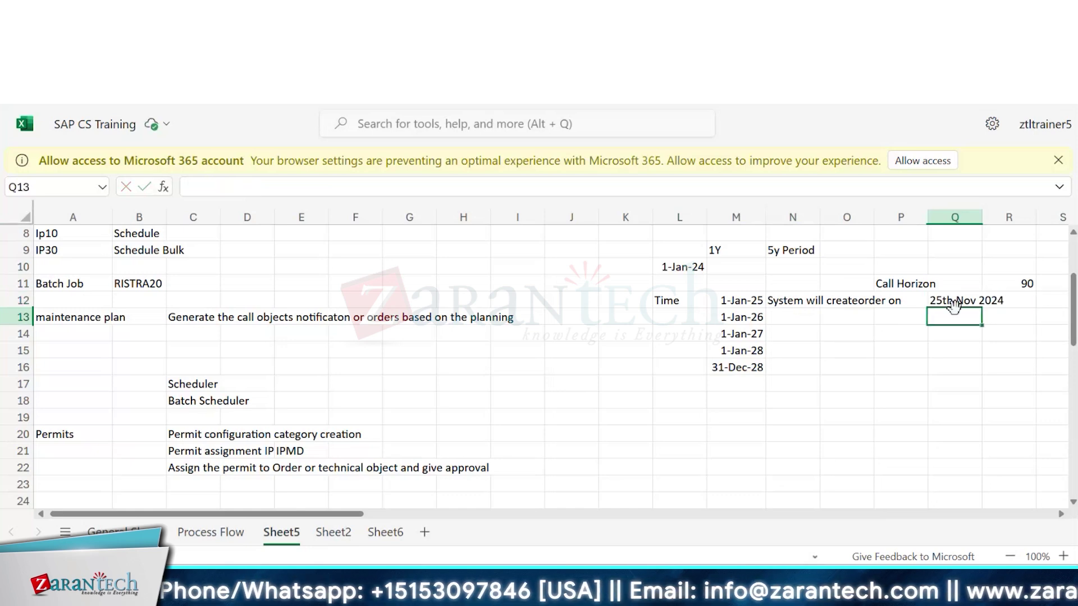
# - Label the planned dates in M11 as Plan date and the creation dates in Q11 as Call date
pyautogui.click(952, 303)
pyautogui.moveTo(730, 301); pyautogui.dragTo(954, 296)
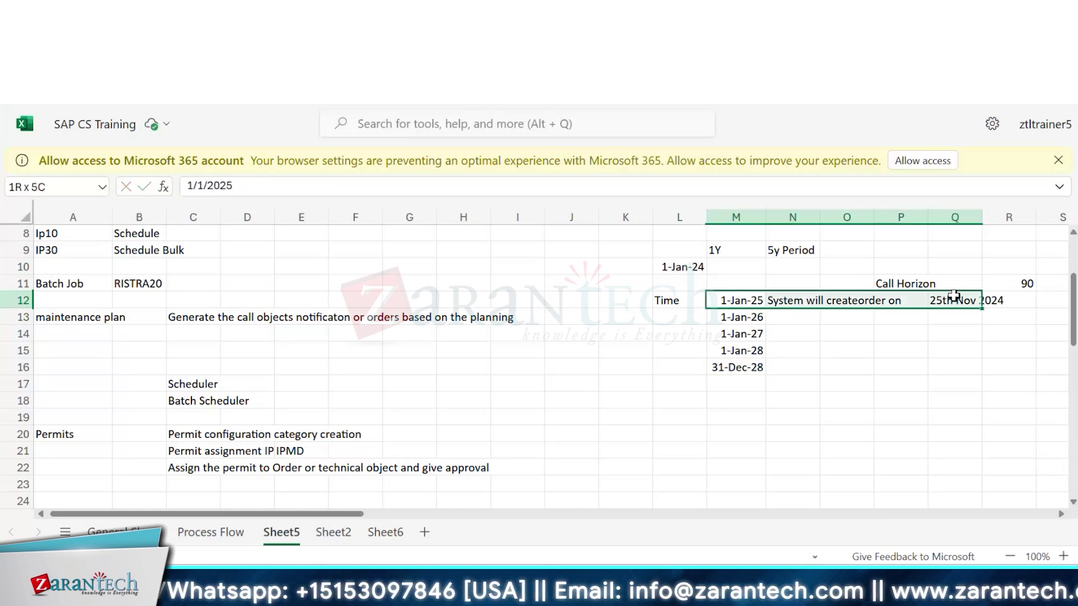
pyautogui.click(954, 296)
pyautogui.moveTo(741, 300); pyautogui.dragTo(947, 302)
pyautogui.click(962, 302)
pyautogui.click(752, 287)
pyautogui.write('Plan date')
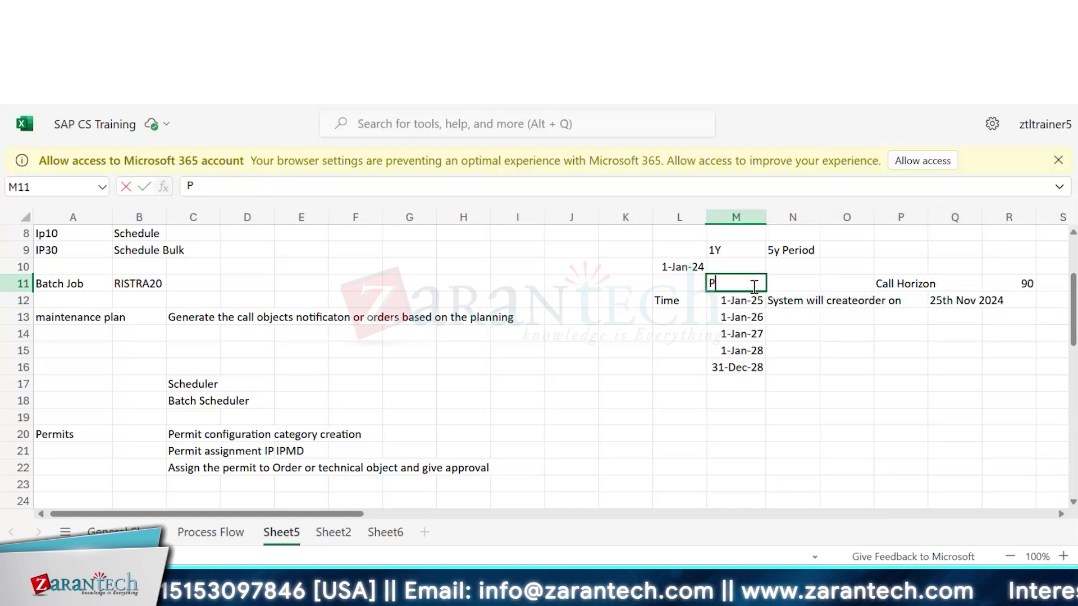
pyautogui.press('Right')
pyautogui.press('Right')
pyautogui.press('Right')
pyautogui.press('Right')
pyautogui.write('Ca')
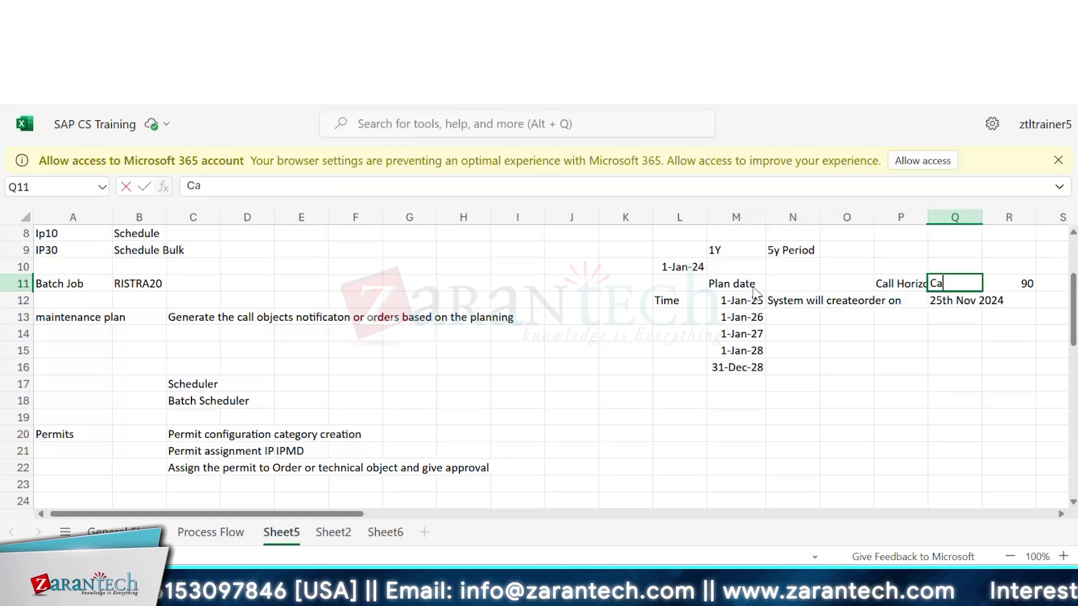
pyautogui.write('ll date')
pyautogui.press('Down')
pyautogui.press('Down')
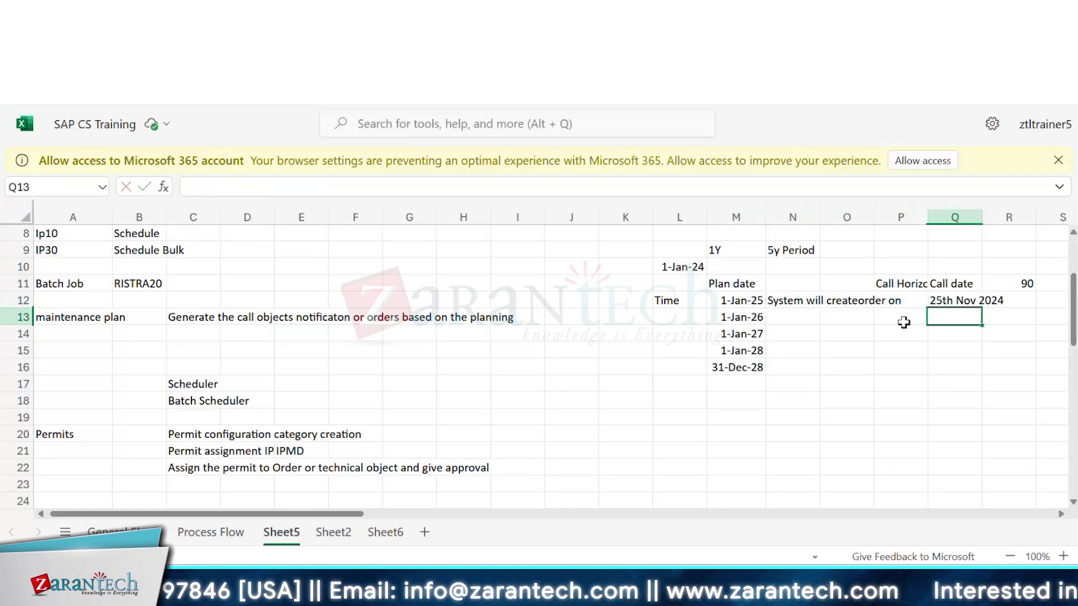
# - Fill the call date from Q12 down through Q15 as a series
pyautogui.click(970, 303)
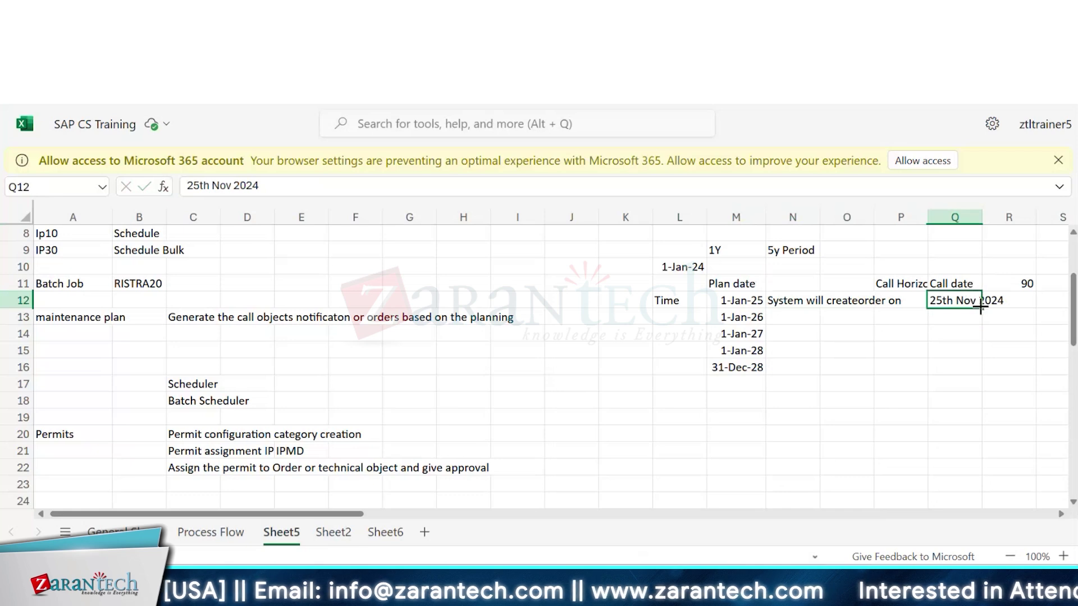
pyautogui.moveTo(980, 306); pyautogui.dragTo(982, 359)
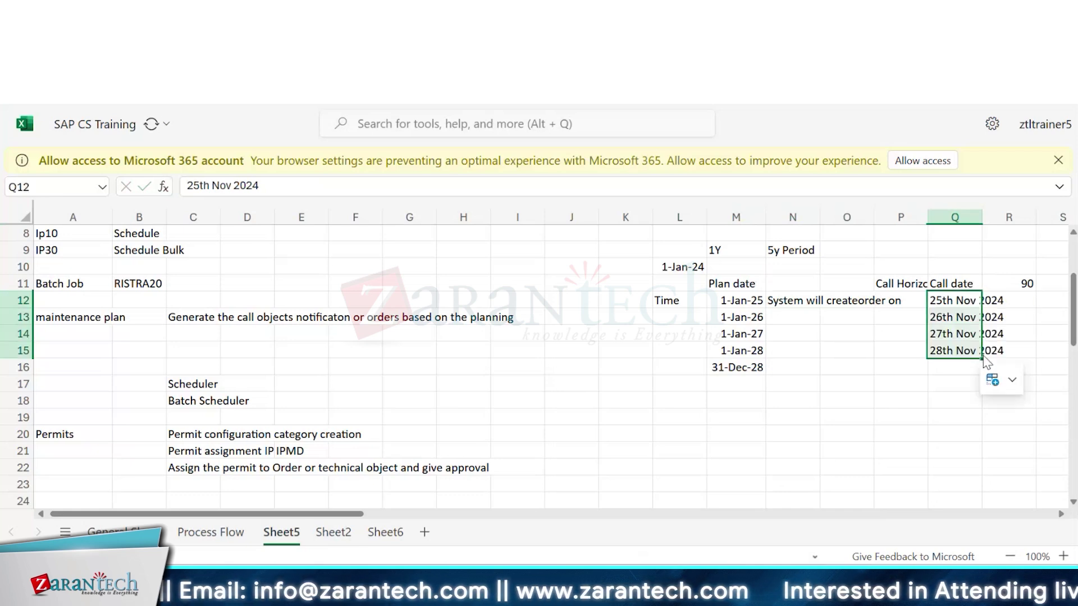
pyautogui.click(974, 379)
pyautogui.click(997, 317)
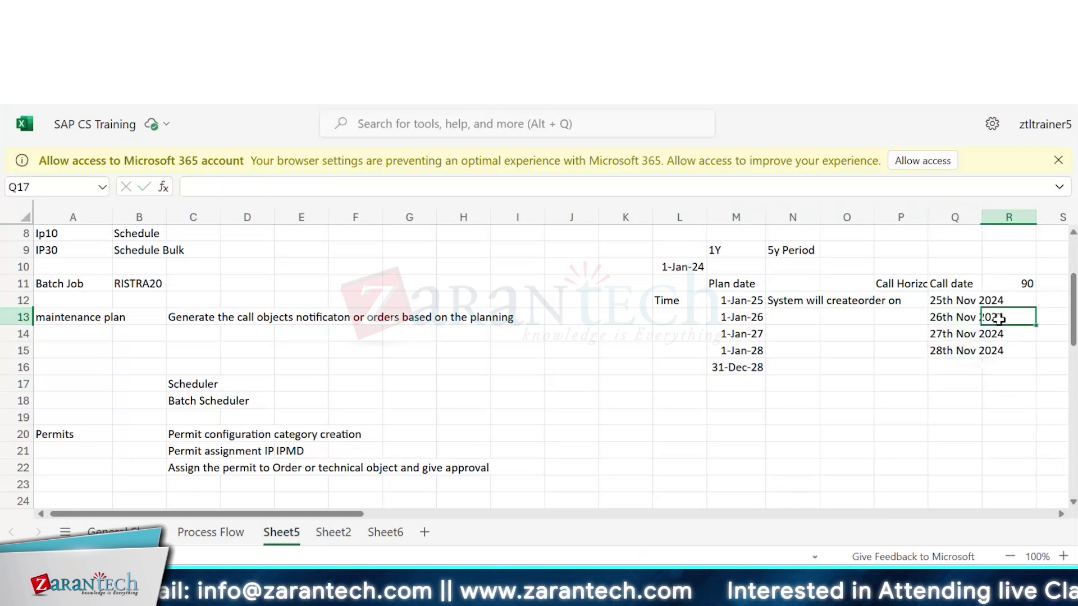
# - Change the years of the call dates in Q13 and Q14 to 2025 and 2026, and clear Q15
pyautogui.click(968, 316)
pyautogui.press('F2')
pyautogui.press('BackSpace')
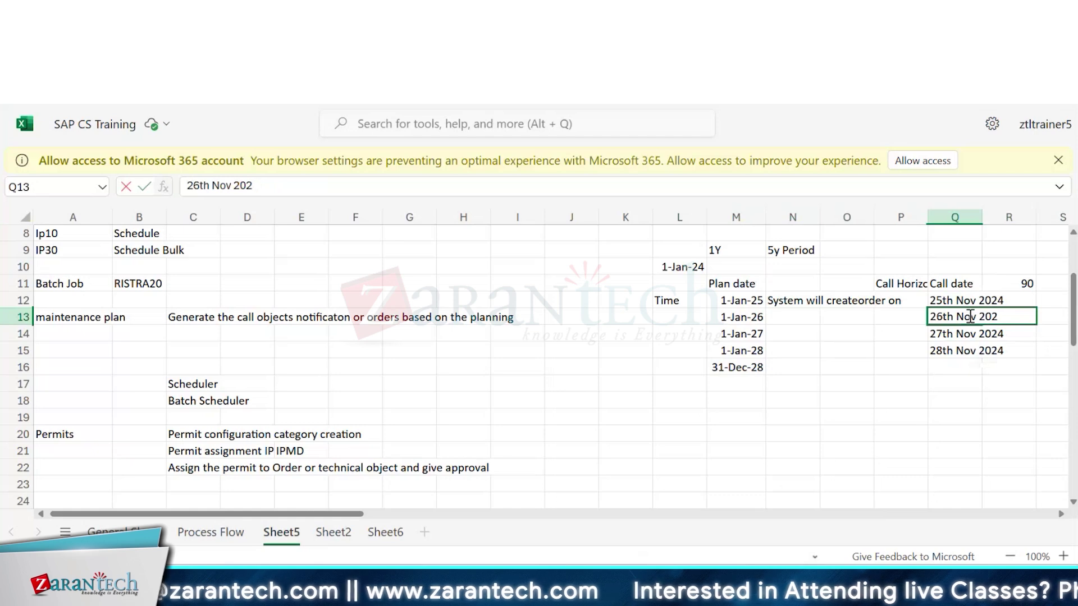
pyautogui.write('5')
pyautogui.press('Return')
pyautogui.click(345, 184)
pyautogui.press('BackSpace')
pyautogui.write('6')
pyautogui.press('Return')
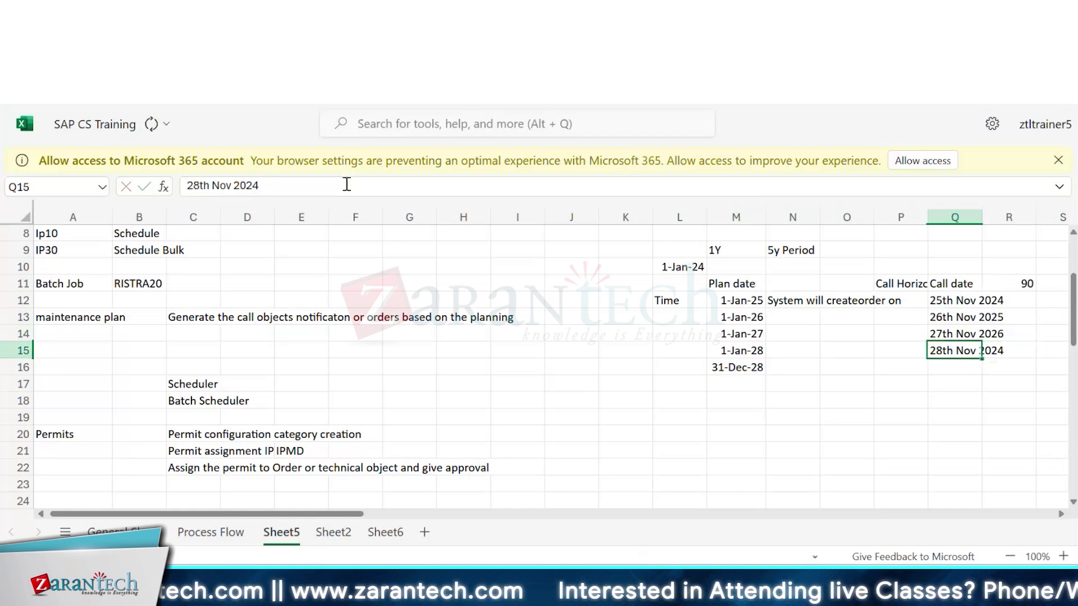
pyautogui.press('Delete')
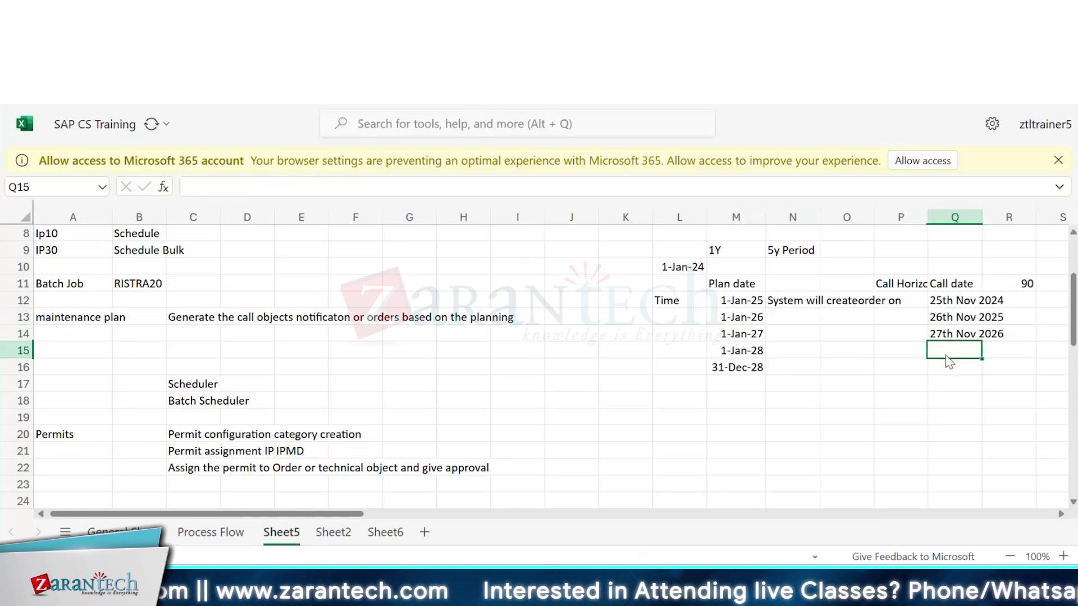
# - Enter the label "key Date" in L20 for a second scheduling example
pyautogui.moveTo(736, 286); pyautogui.dragTo(964, 363)
pyautogui.click(965, 363)
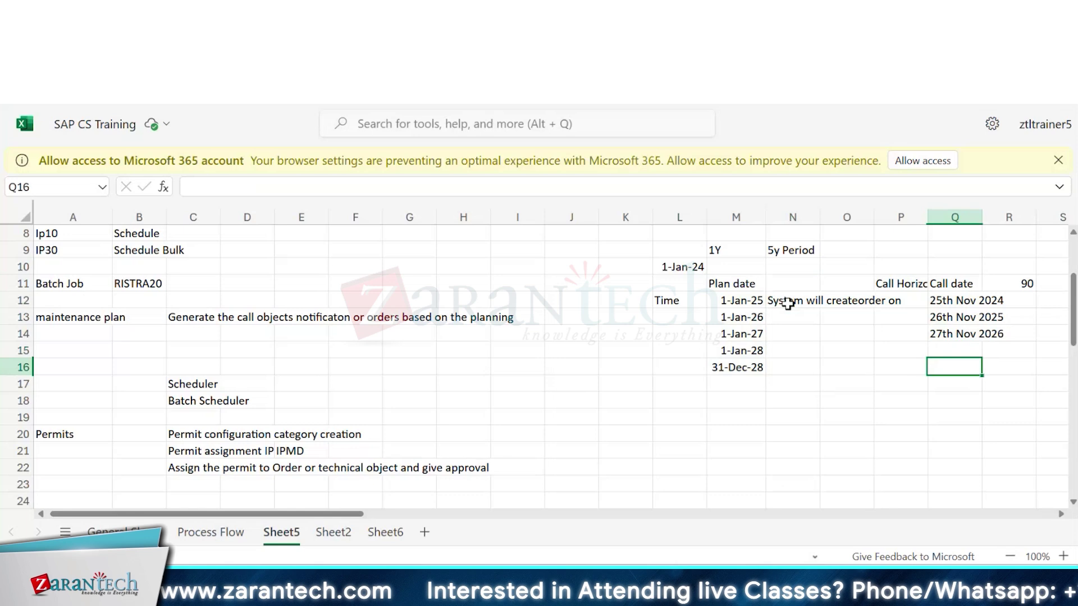
pyautogui.click(666, 300)
pyautogui.click(682, 433)
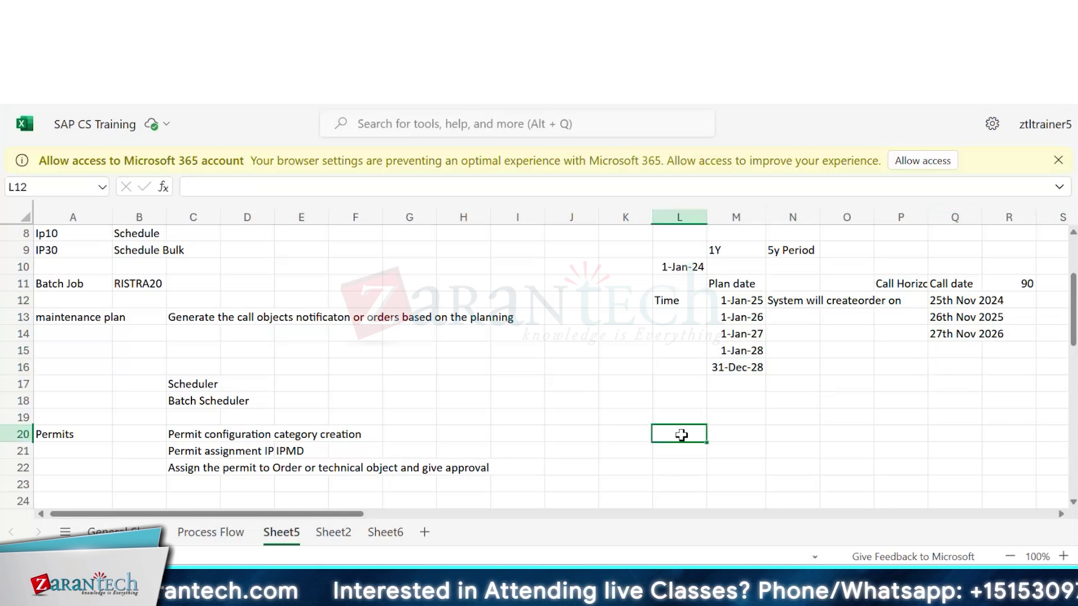
pyautogui.write('key Date')
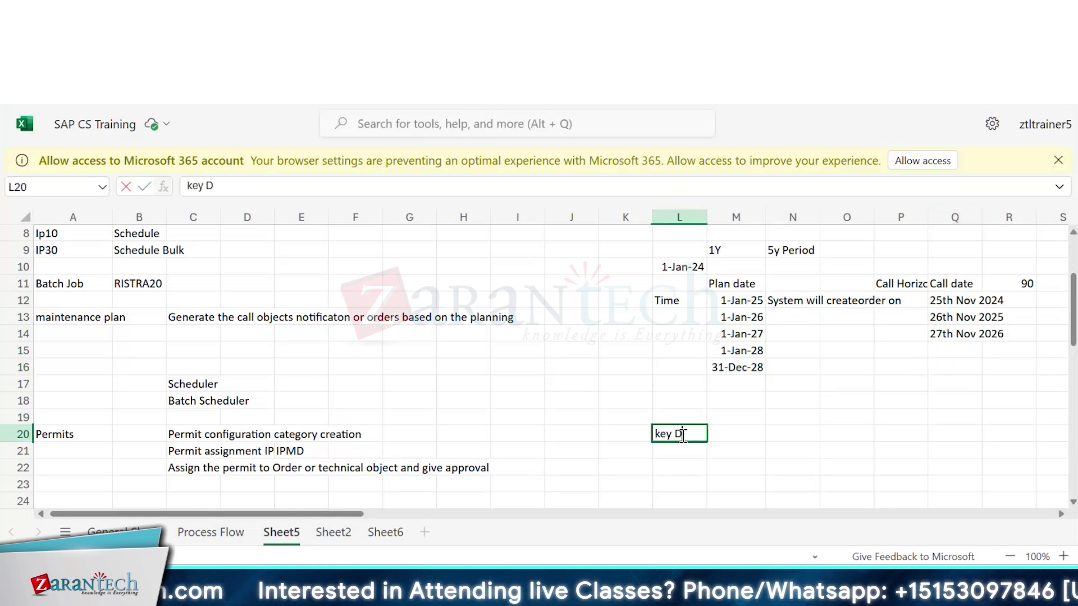
pyautogui.press('Tab')
# - Copy the planned dates from M12 to M16 into M20 to M24 and set the last one to 1-Jan-29
pyautogui.moveTo(736, 301); pyautogui.dragTo(736, 361)
pyautogui.hotkey('ctrl', 'c')
pyautogui.click(735, 434)
pyautogui.hotkey('ctrl', 'v')
pyautogui.click(733, 502)
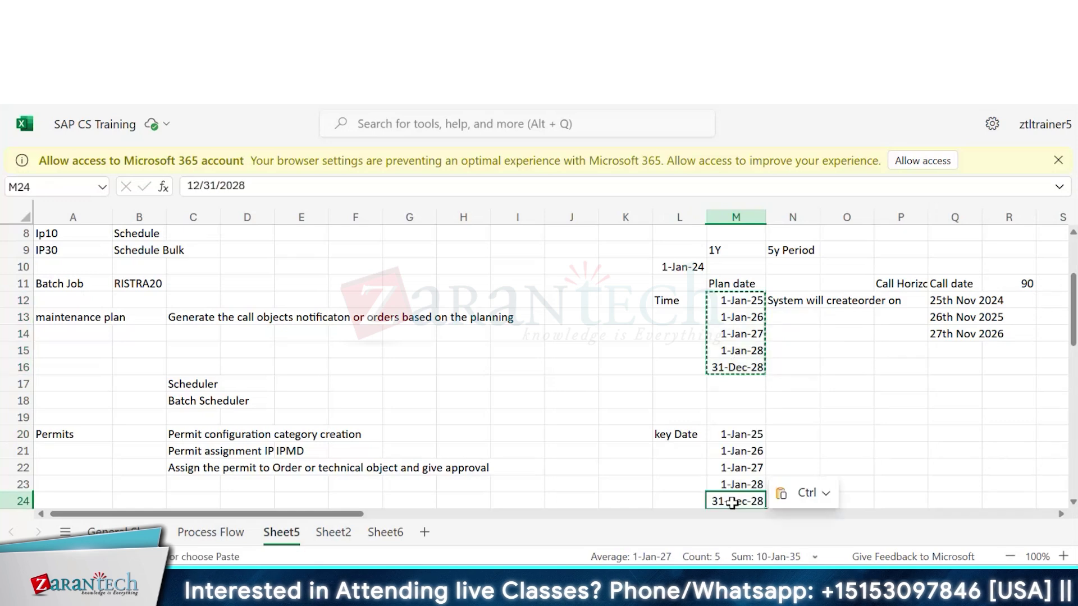
pyautogui.write('1-jan')
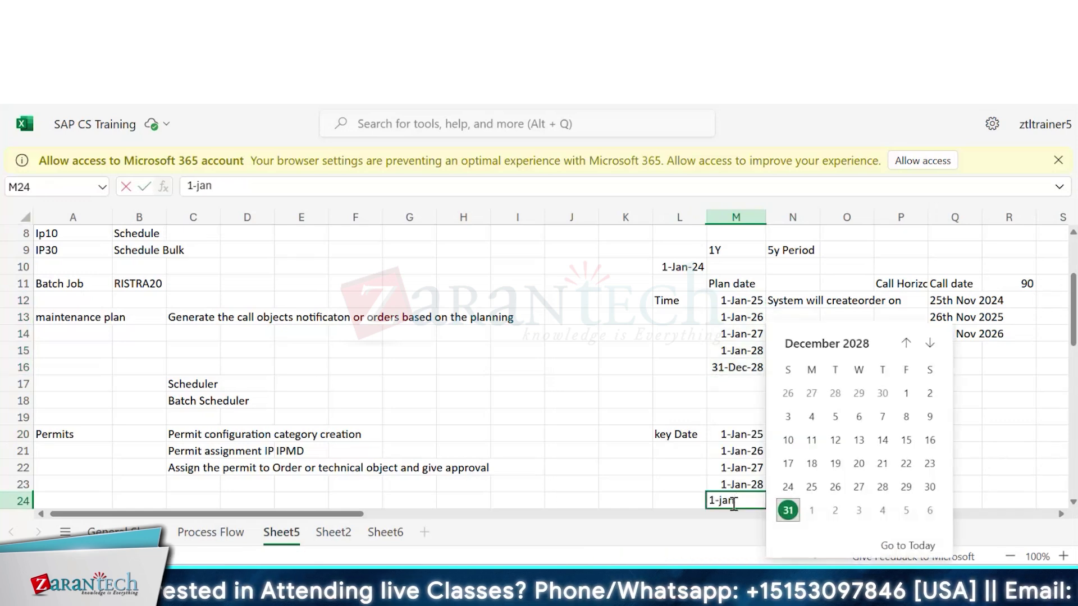
pyautogui.write('-29')
pyautogui.press('Return')
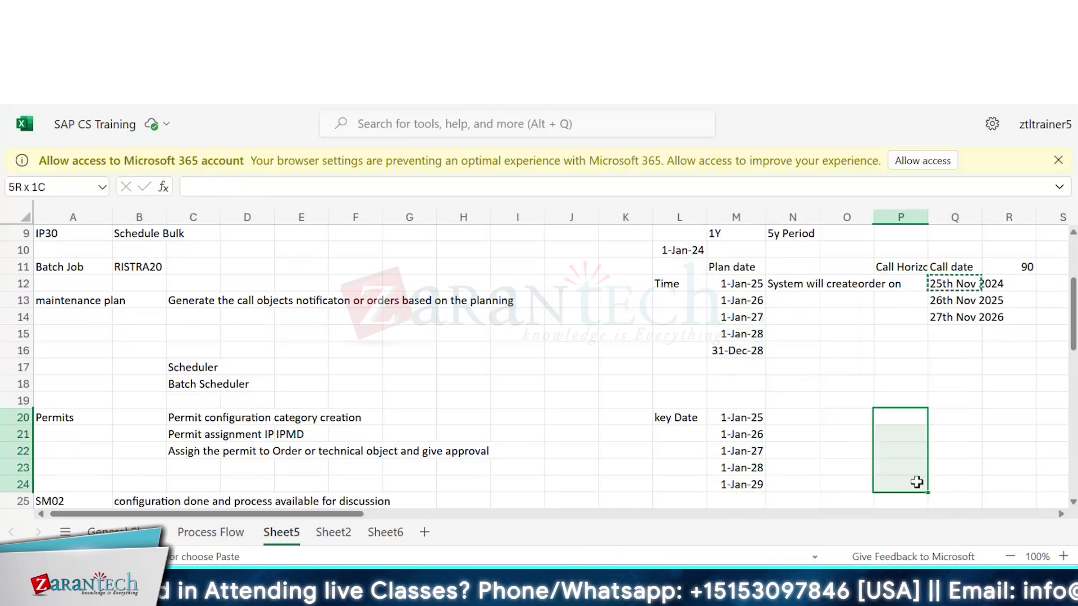
# - Paste the call date 25th Nov 2024 into P20 to P24 and change the year in P21 to 2025
pyautogui.hotkey('ctrl', 'v')
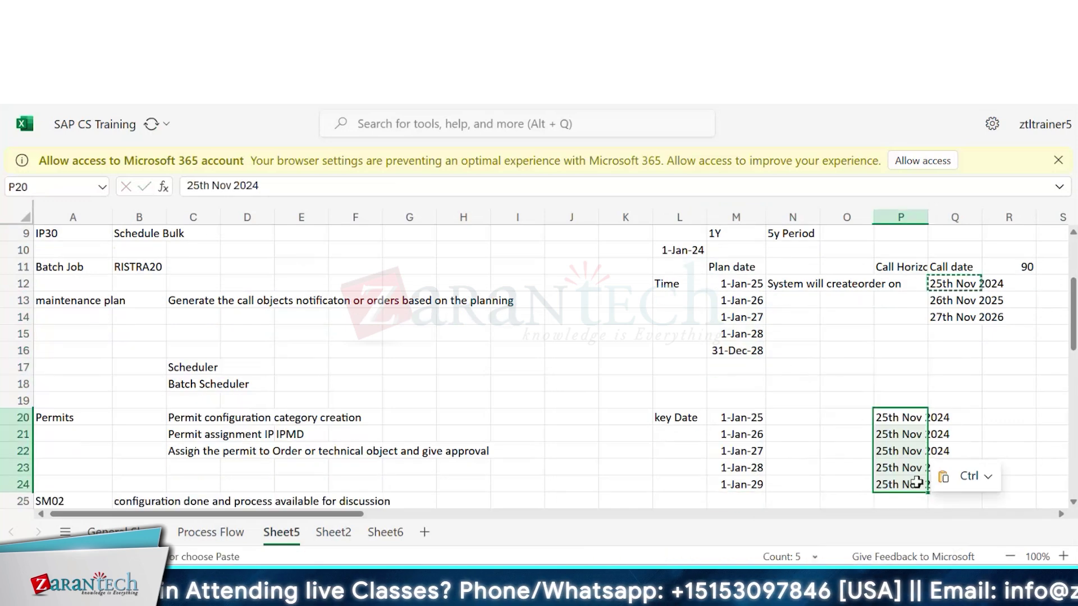
pyautogui.click(917, 436)
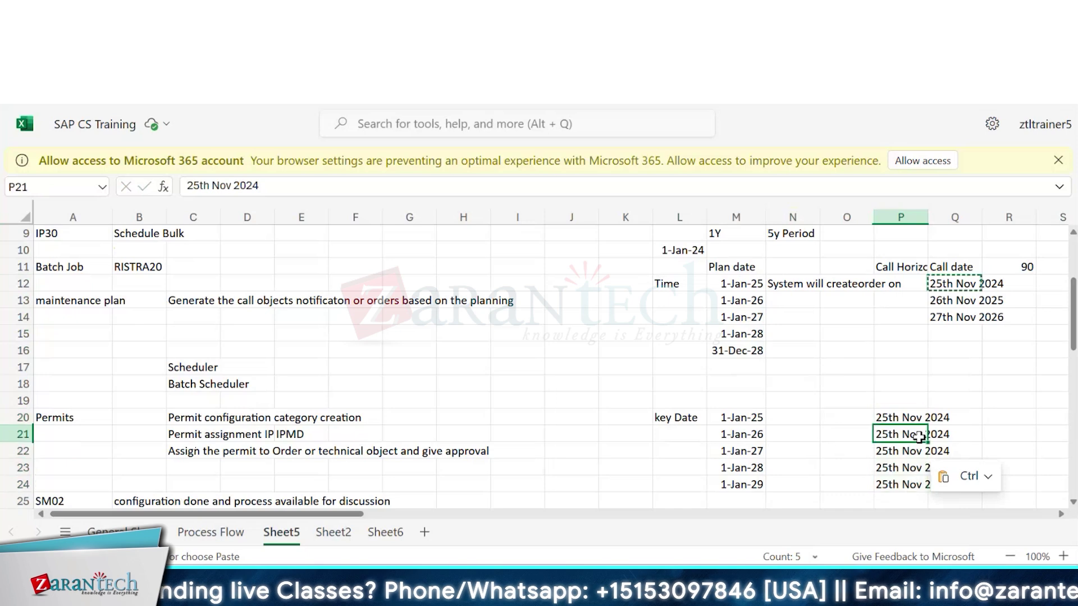
pyautogui.doubleClick(918, 436)
pyautogui.press('BackSpace')
pyautogui.write('5')
pyautogui.press('Return')
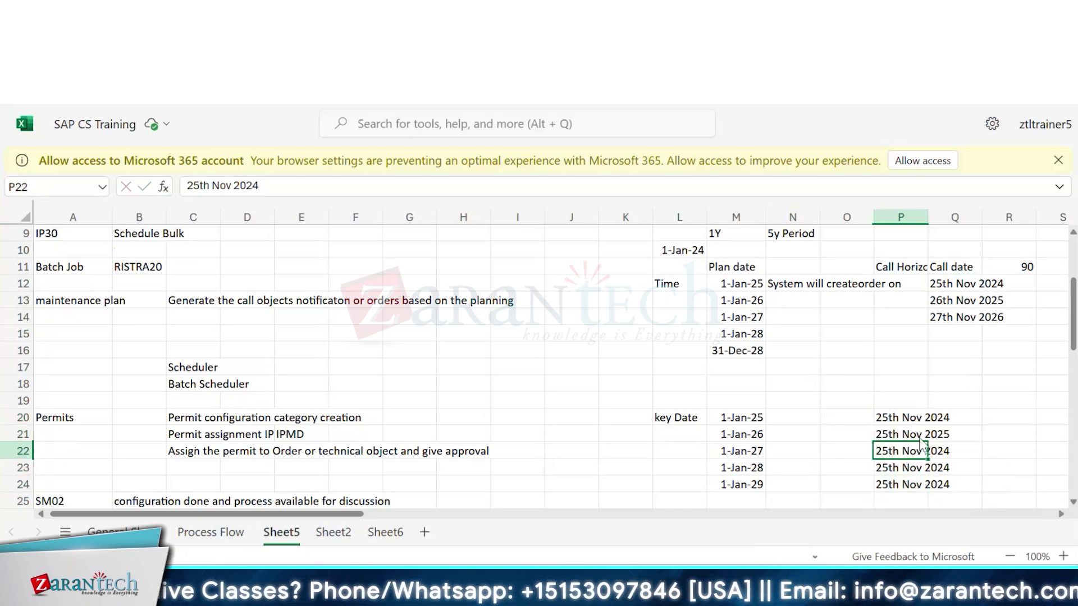
# - Change the year of the last call date in P24 to 2028
pyautogui.press('Down')
pyautogui.press('Down')
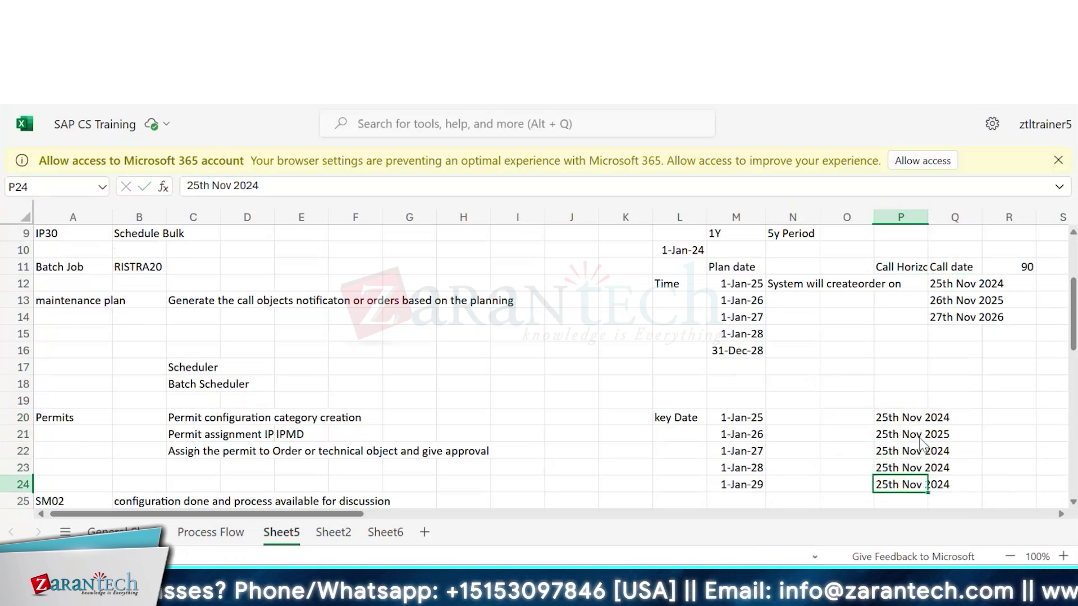
pyautogui.click(775, 401)
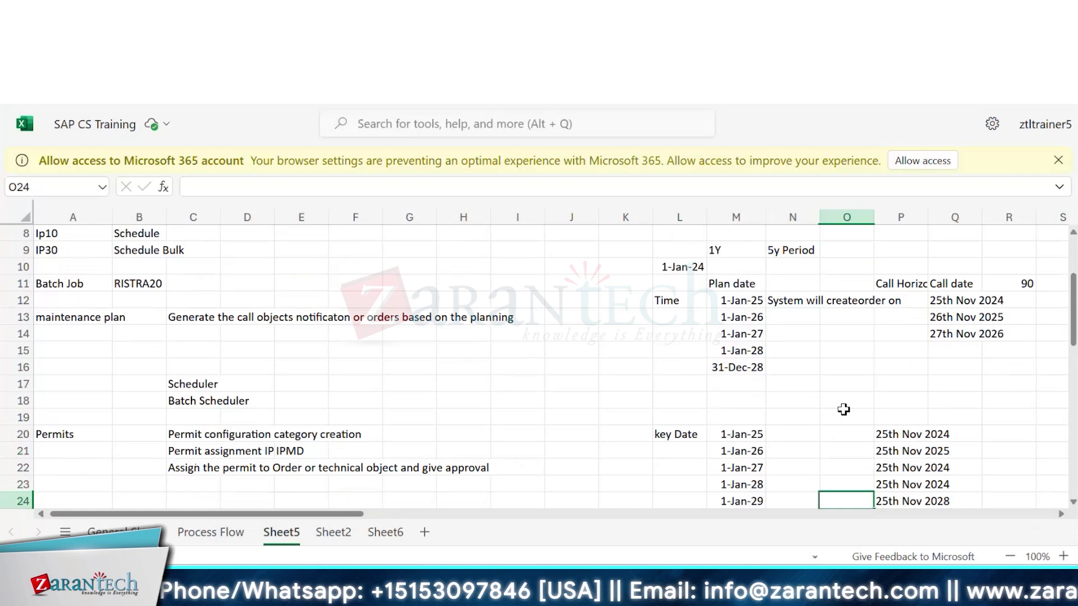
pyautogui.click(841, 403)
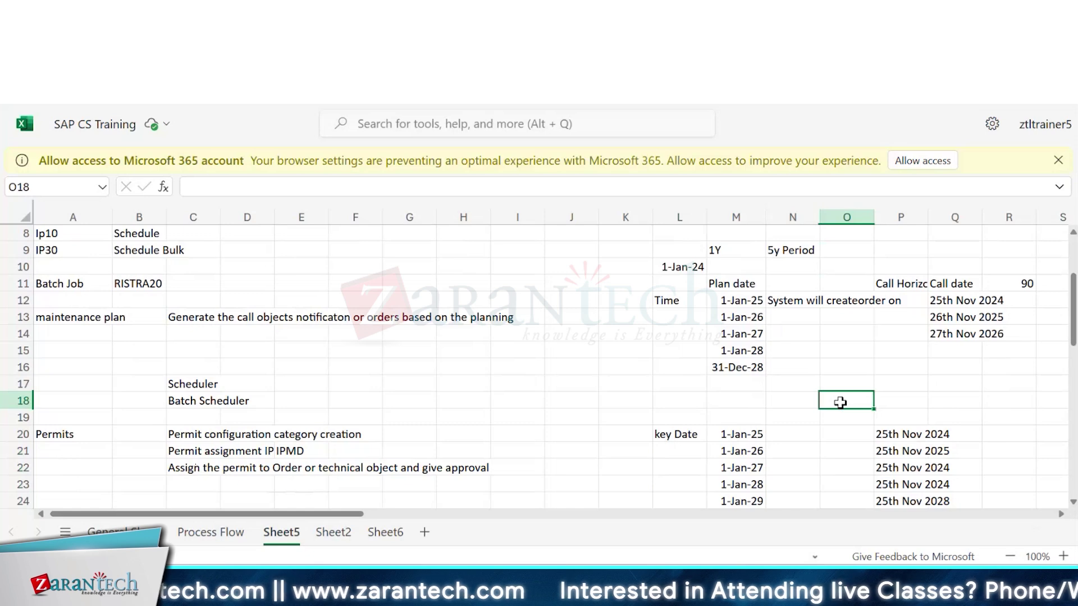
pyautogui.click(752, 301)
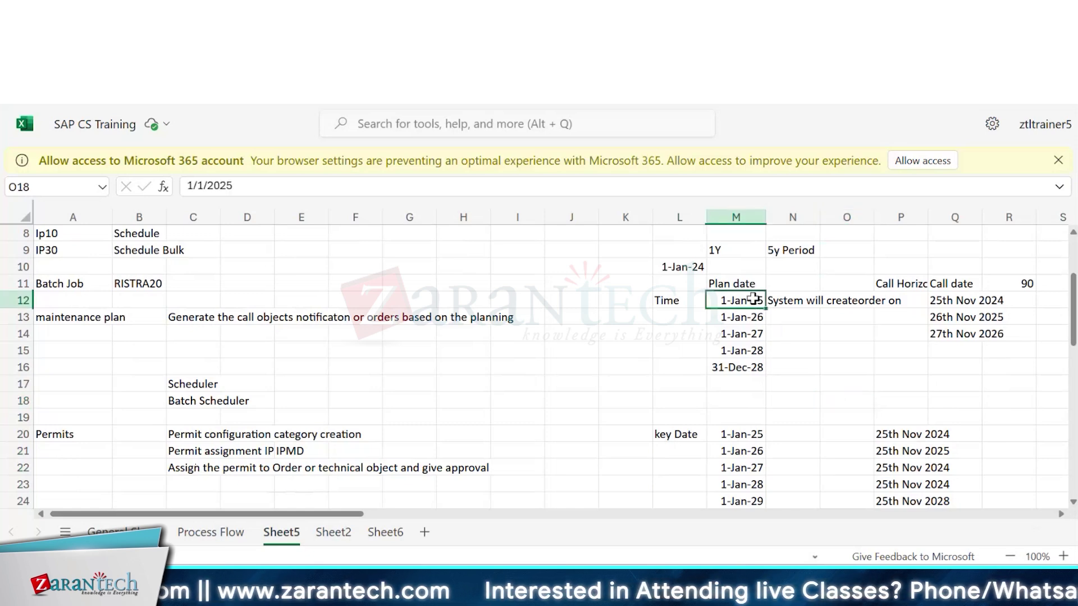
# - Review the time-based plan dates in M12 to M16 against the start date in L10 and the call dates in column Q
pyautogui.click(744, 335)
pyautogui.click(741, 366)
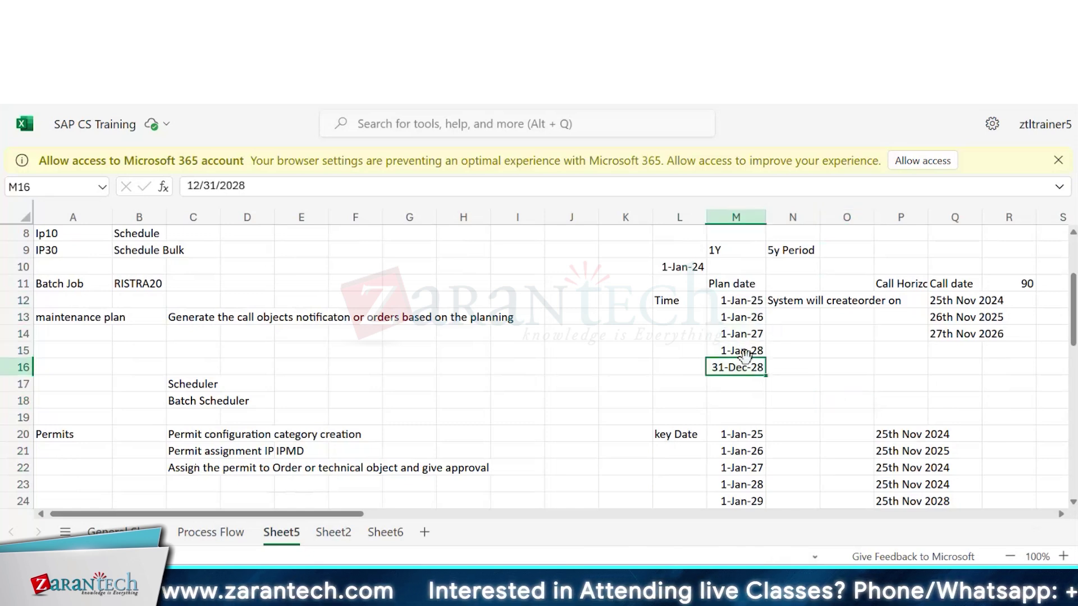
pyautogui.click(690, 265)
pyautogui.click(739, 366)
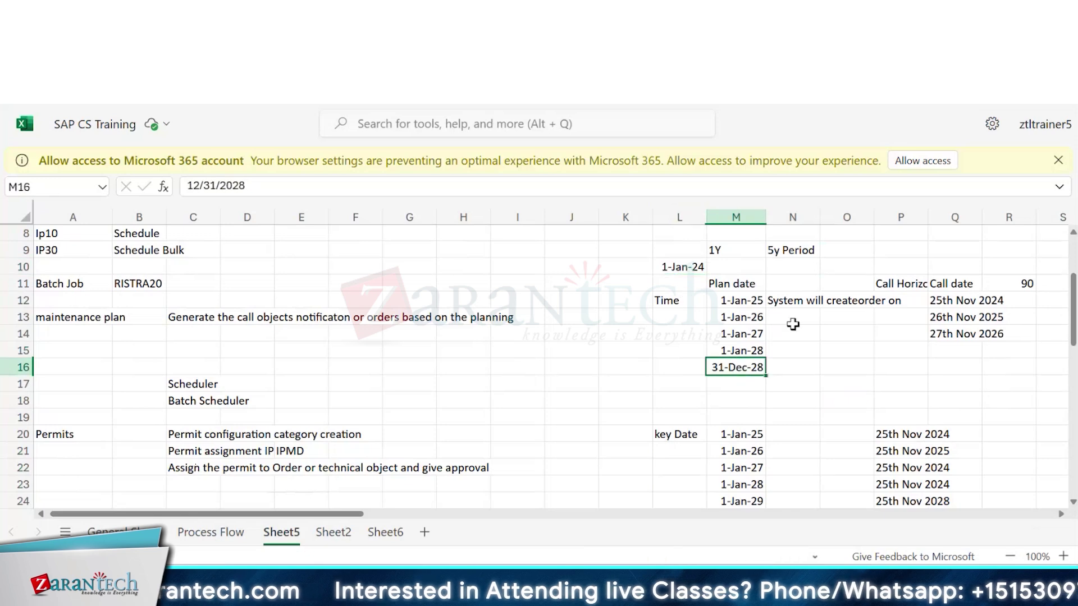
pyautogui.click(951, 299)
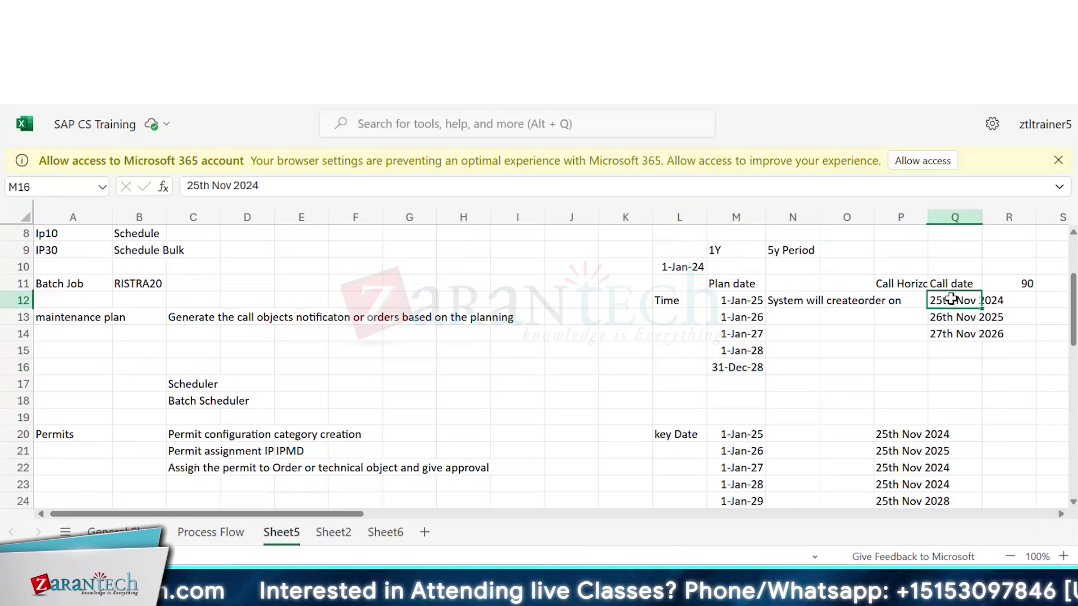
pyautogui.click(950, 334)
pyautogui.click(950, 299)
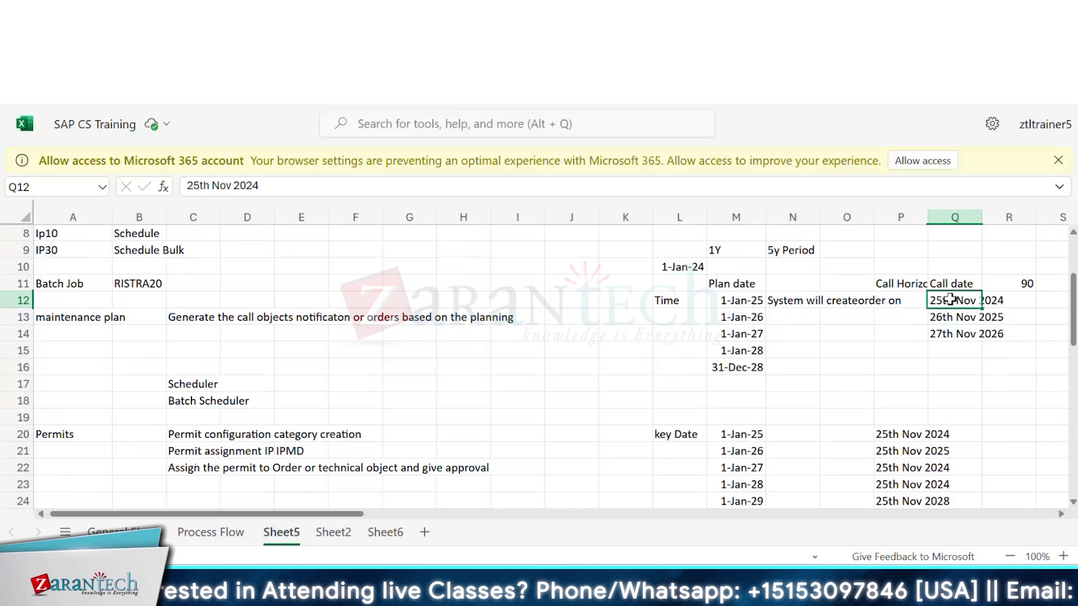
pyautogui.click(898, 301)
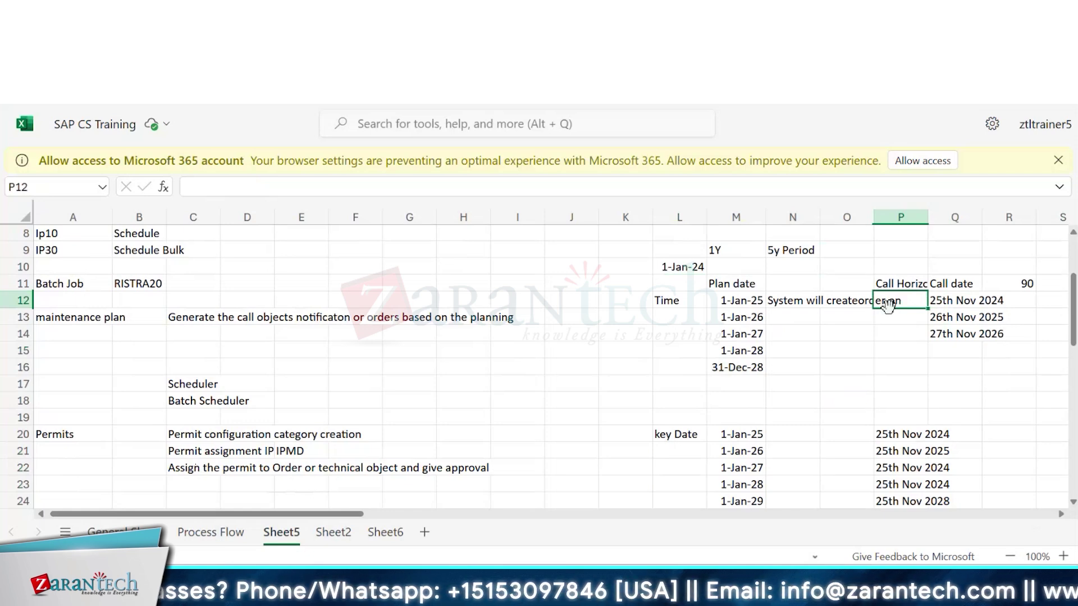
pyautogui.click(757, 301)
pyautogui.click(956, 302)
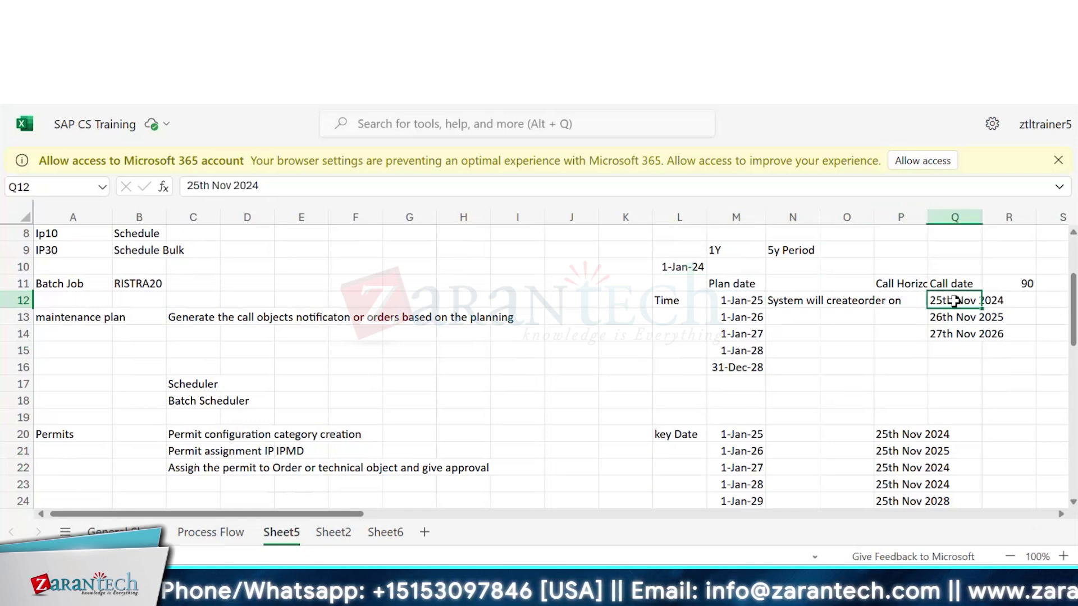
pyautogui.click(954, 317)
pyautogui.click(958, 302)
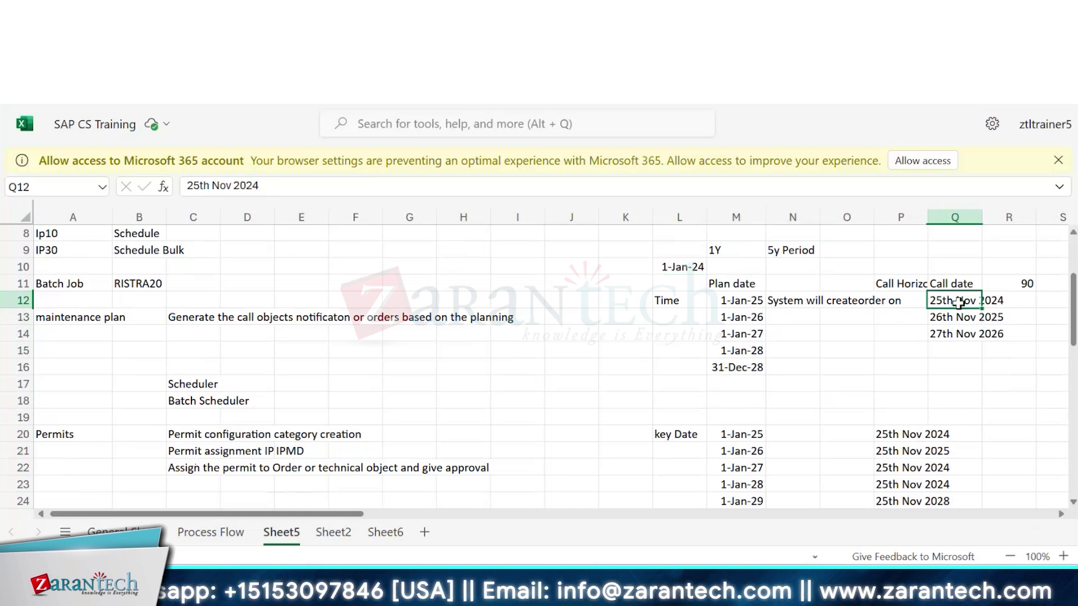
# - Compare the first plan date in M12 with its call date in Q12 and the call horizon value in R11
pyautogui.click(1019, 283)
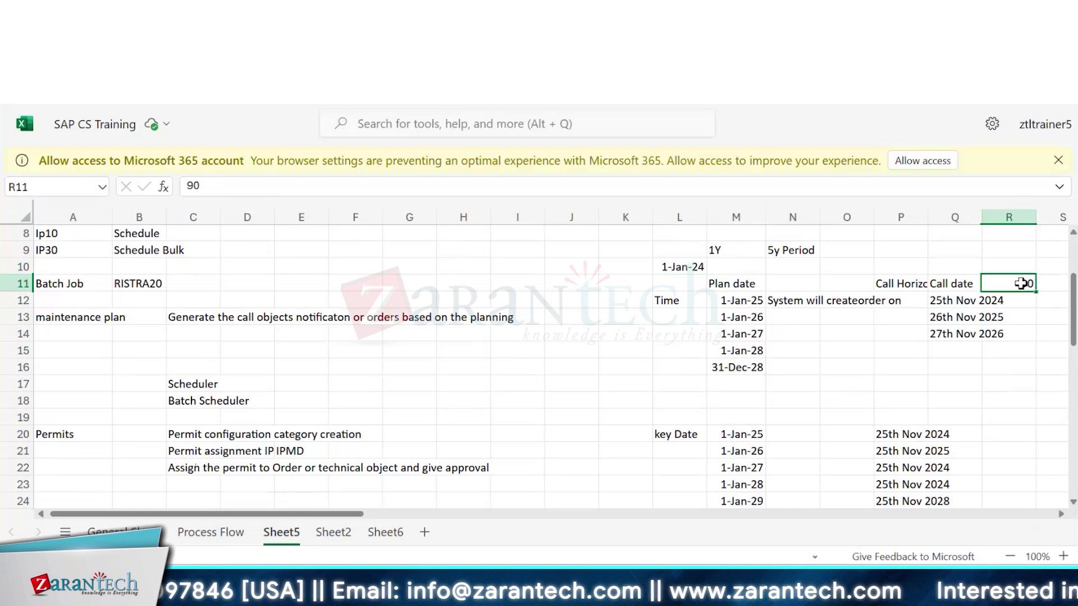
pyautogui.click(941, 298)
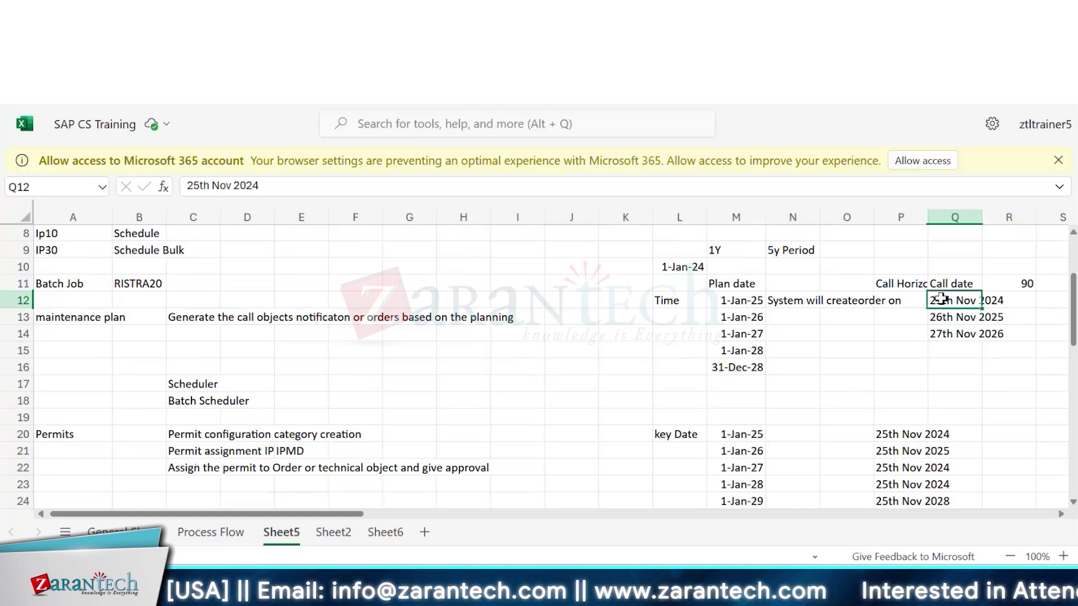
pyautogui.click(954, 321)
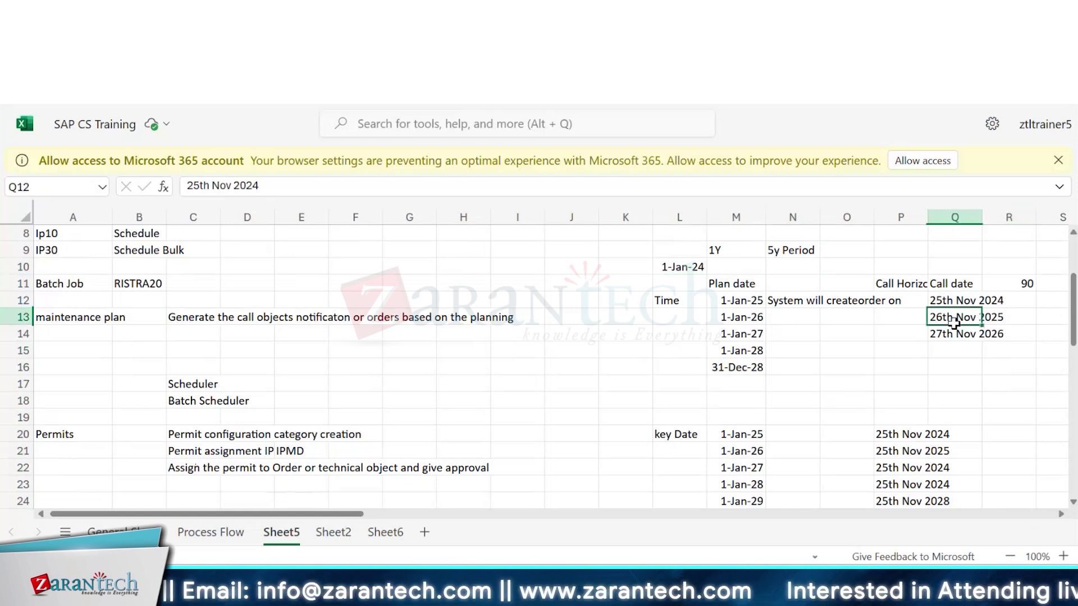
pyautogui.click(947, 303)
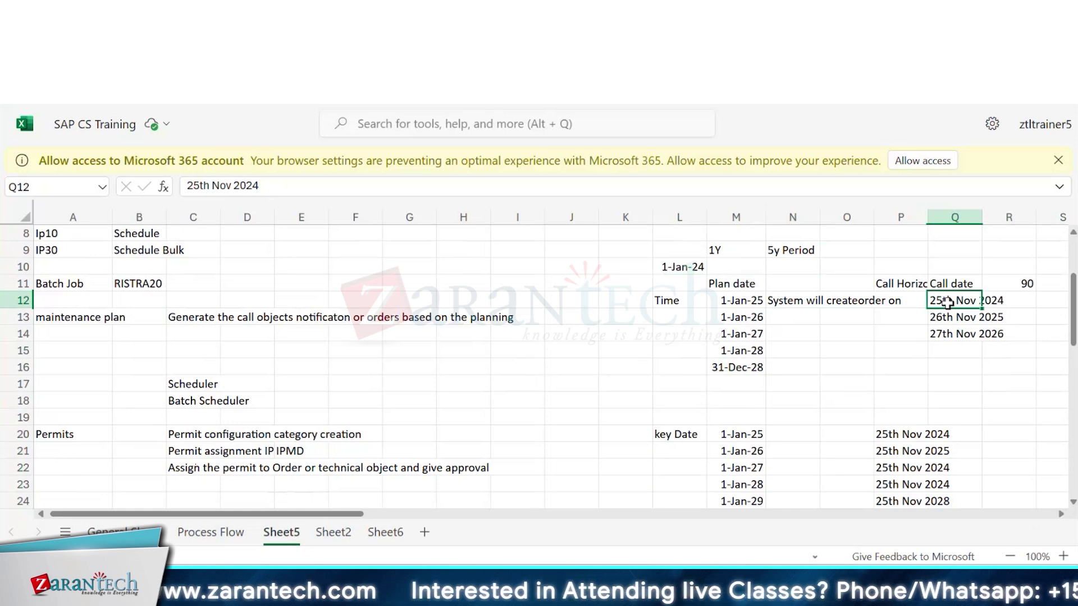
pyautogui.moveTo(750, 304); pyautogui.dragTo(900, 303)
pyautogui.click(899, 304)
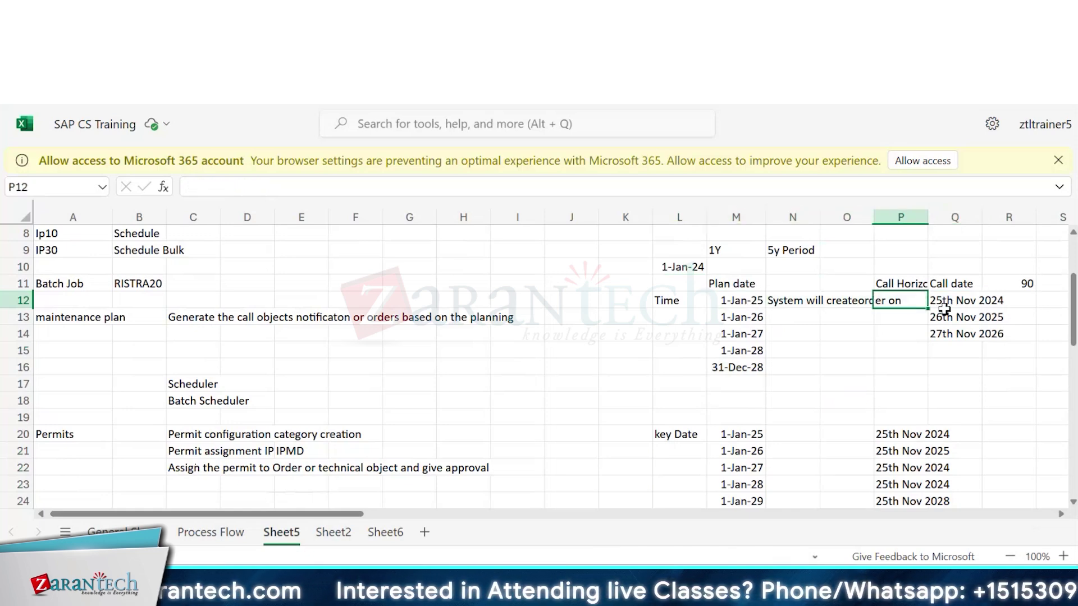
pyautogui.click(945, 314)
pyautogui.click(748, 303)
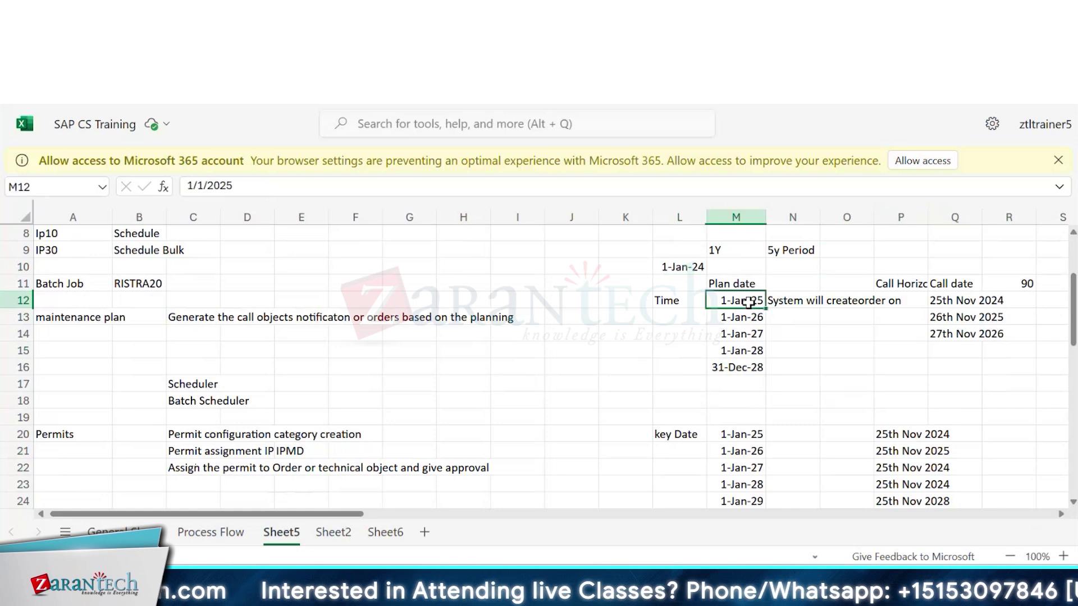
pyautogui.moveTo(748, 303); pyautogui.dragTo(994, 299)
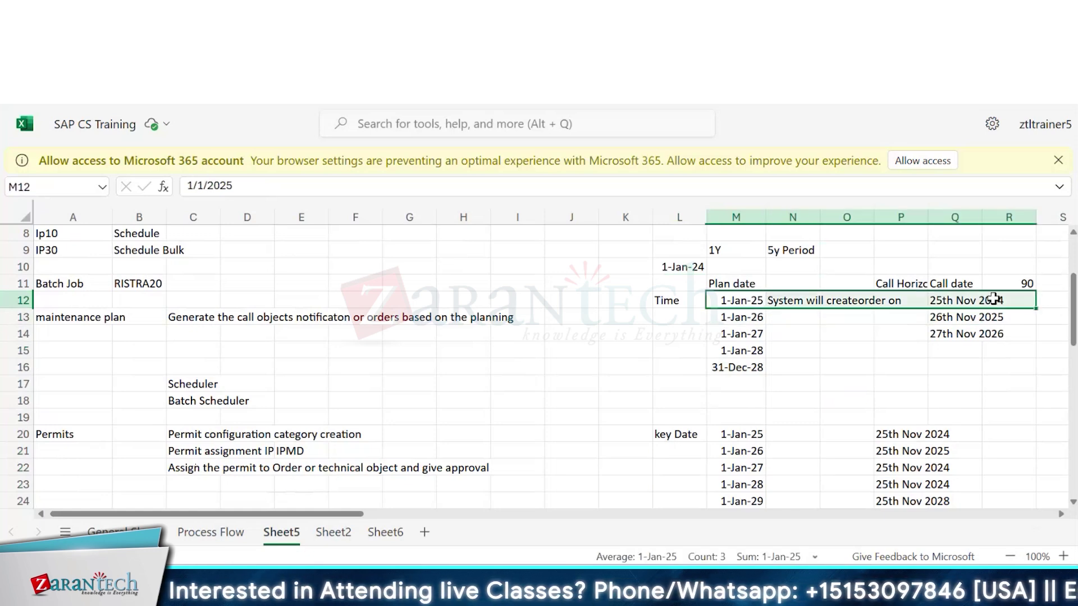
pyautogui.click(770, 302)
pyautogui.click(962, 304)
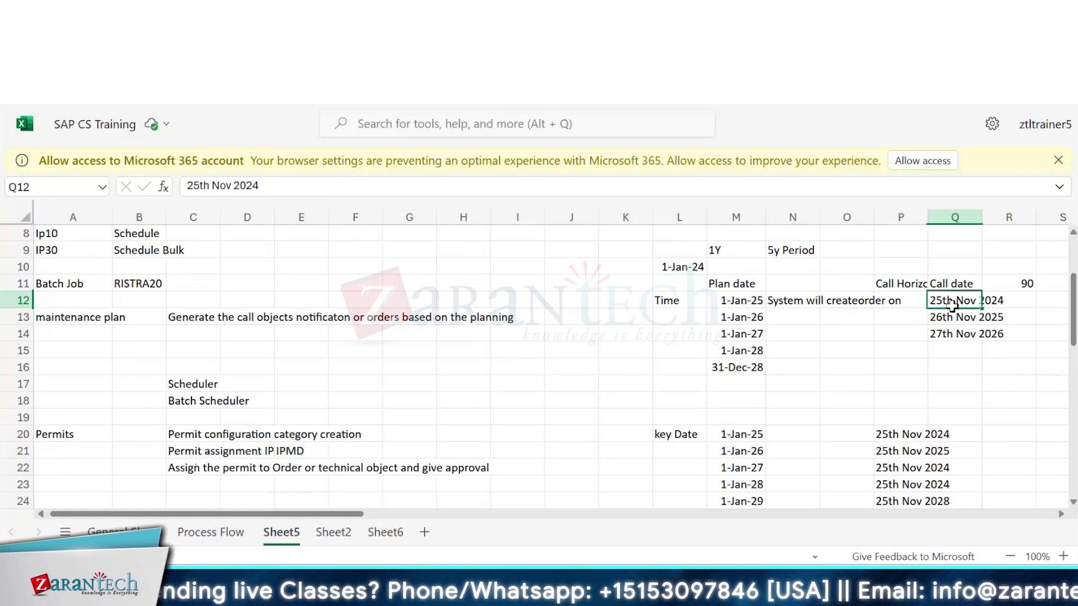
pyautogui.click(864, 316)
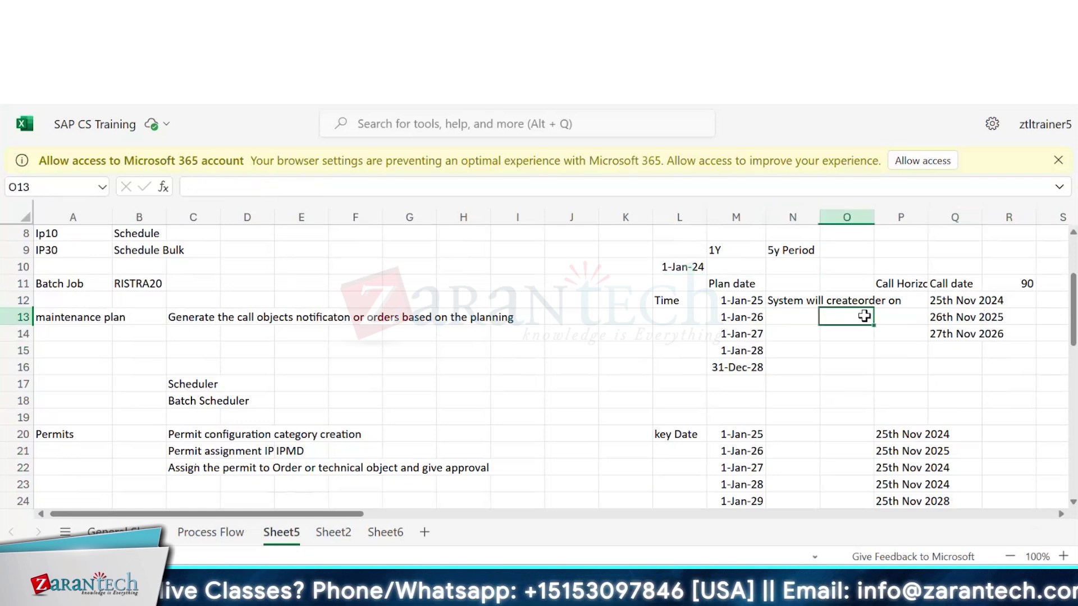
# - Set the call horizon value in R11 to 50
pyautogui.click(1027, 283)
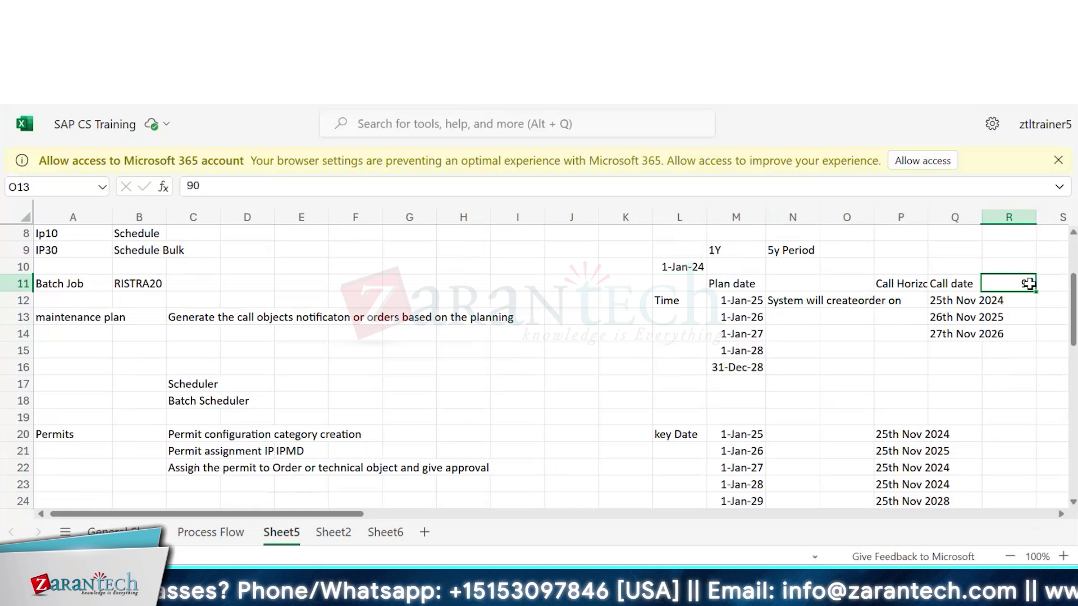
pyautogui.write('50')
pyautogui.press('Return')
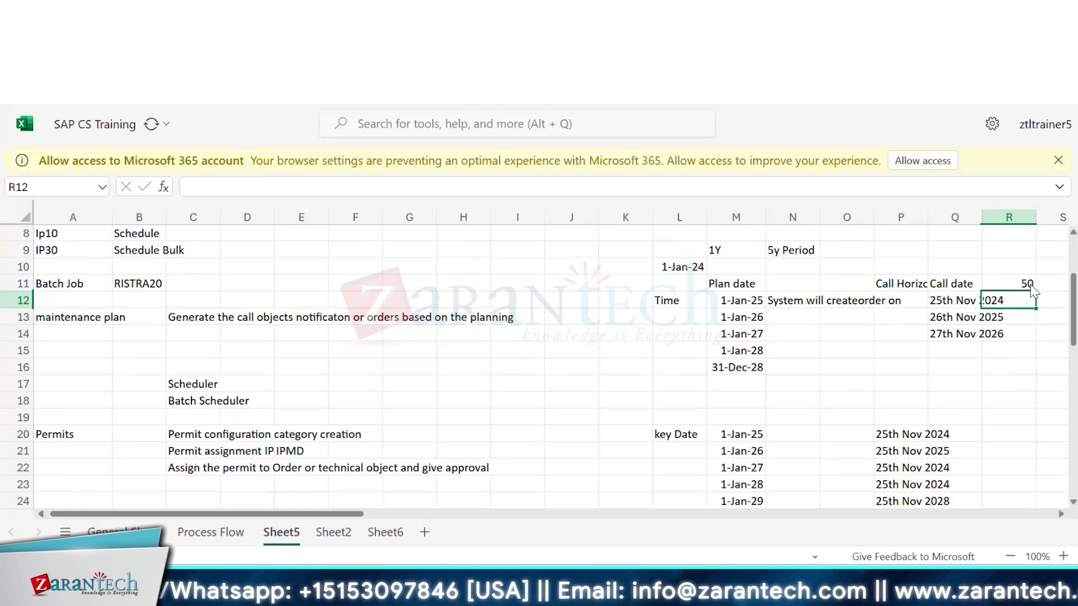
# - Switch to SAP and examine the plan and call dates in the scheduling list of maintenance plan 213
pyautogui.hotkey('alt', 'Tab')
pyautogui.click(32, 274)
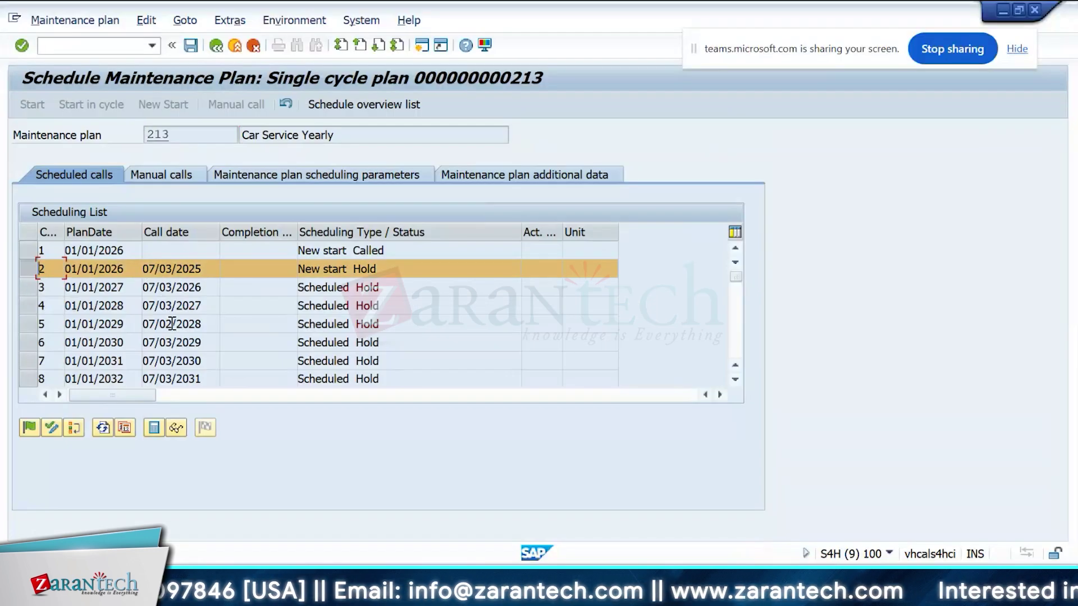
pyautogui.click(29, 273)
pyautogui.click(28, 272)
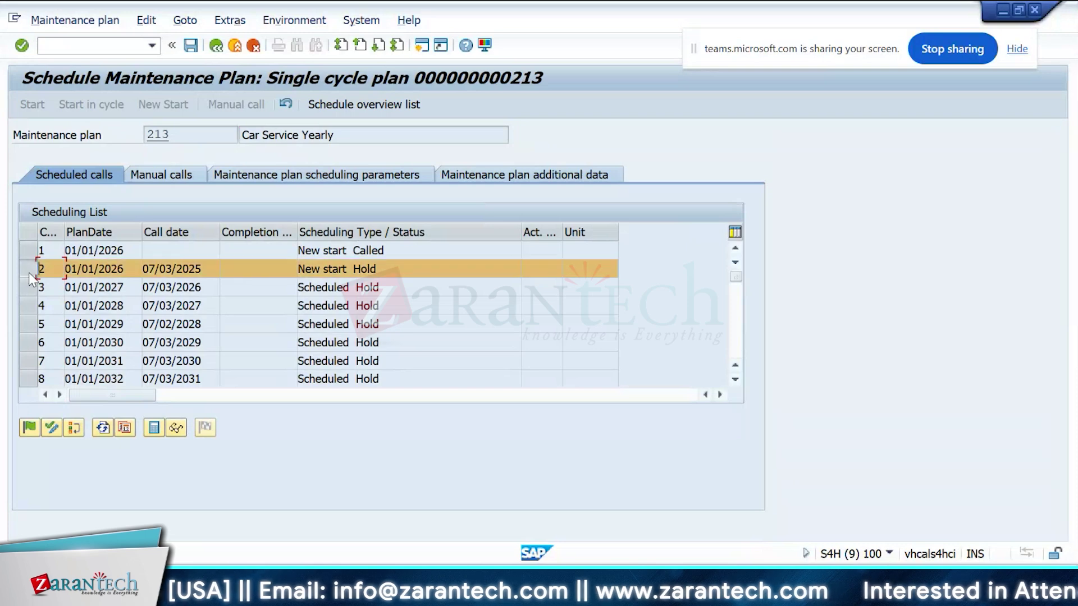
pyautogui.click(28, 272)
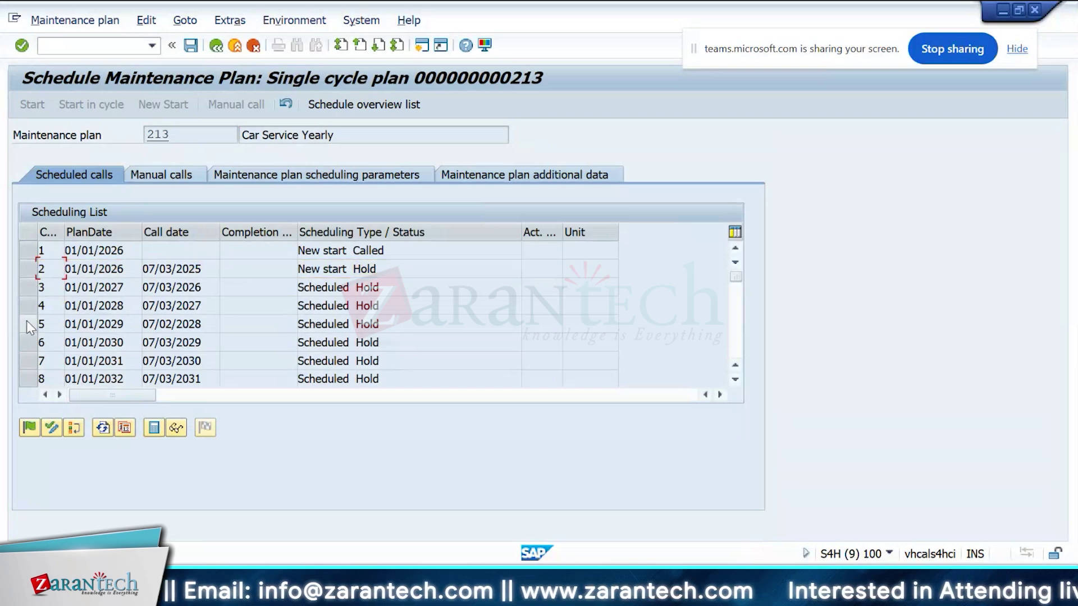
pyautogui.click(28, 305)
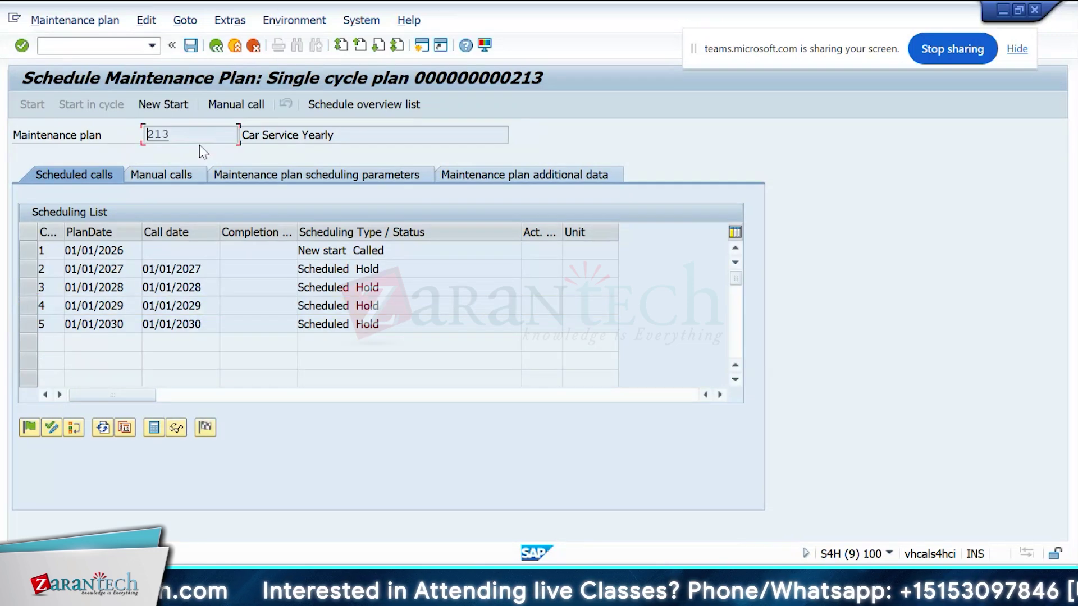
# - Restart plan 213 with cycle start 01/01/2025 and check the second call's plan and call dates, leaving the plan unsaved
pyautogui.click(181, 106)
pyautogui.click(281, 339)
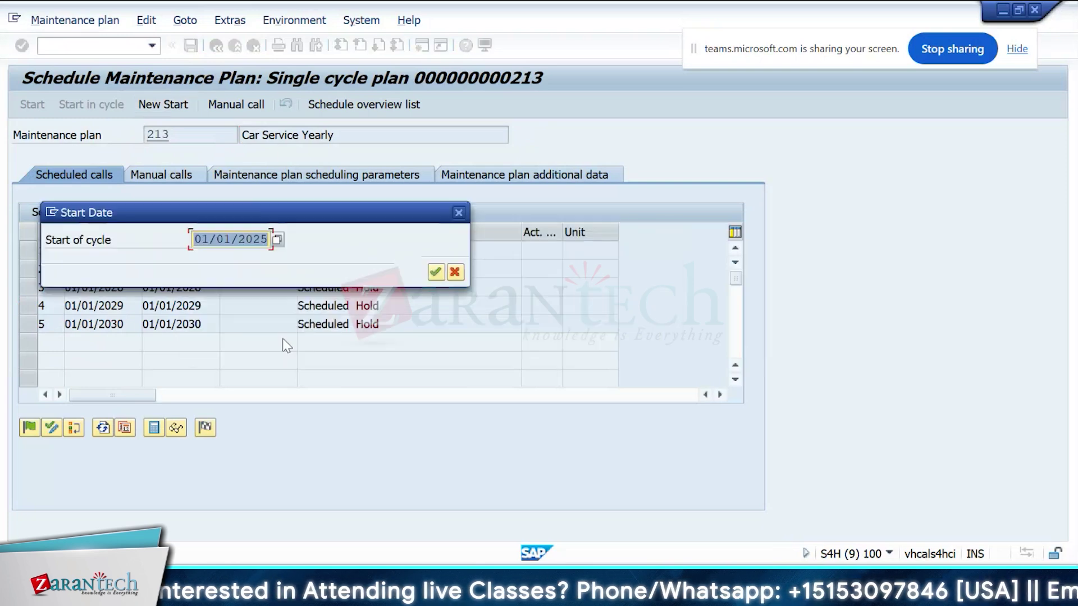
pyautogui.click(436, 271)
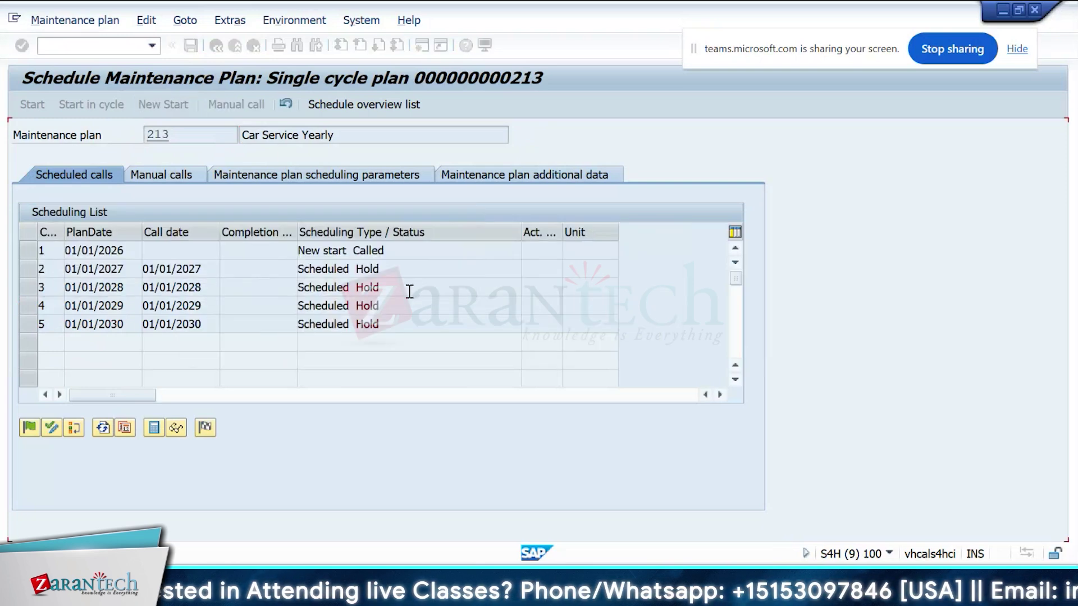
pyautogui.click(26, 267)
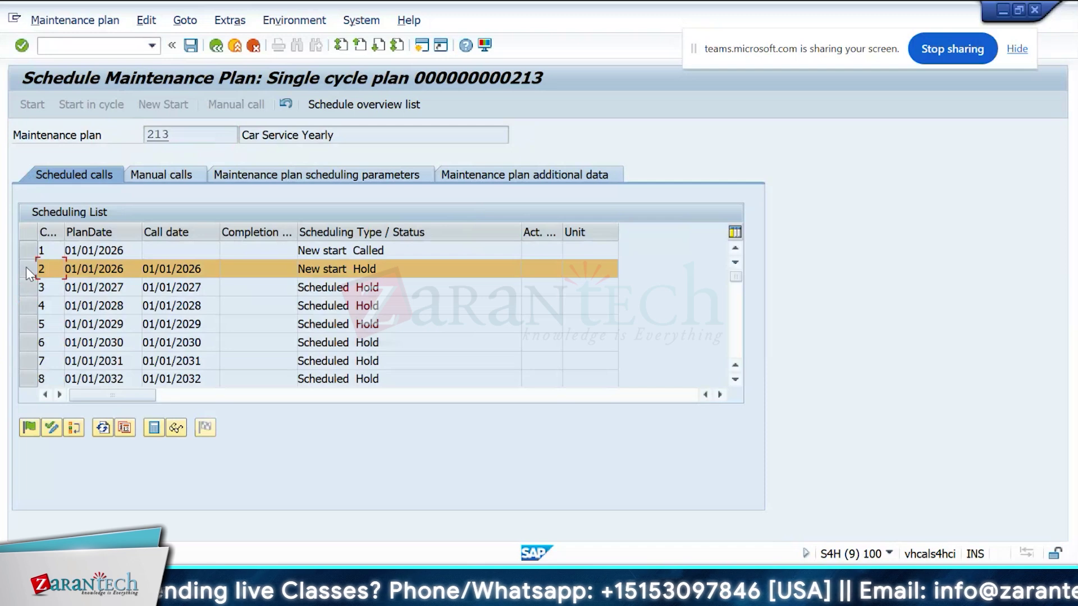
pyautogui.click(26, 269)
pyautogui.click(27, 270)
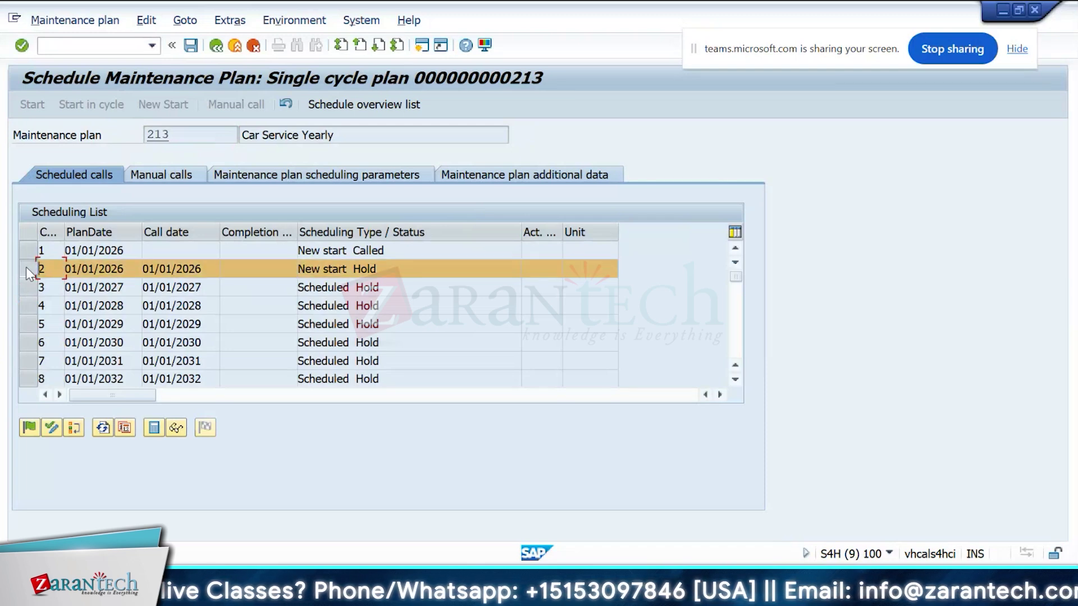
pyautogui.click(105, 270)
pyautogui.click(179, 272)
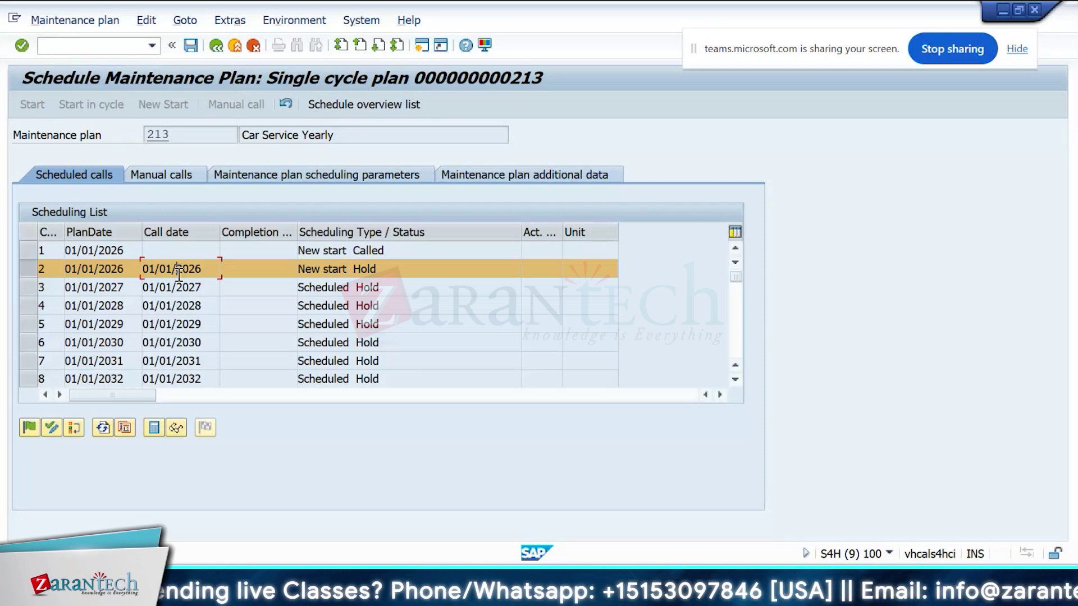
pyautogui.press('F3')
pyautogui.hotkey('alt', 'Tab')
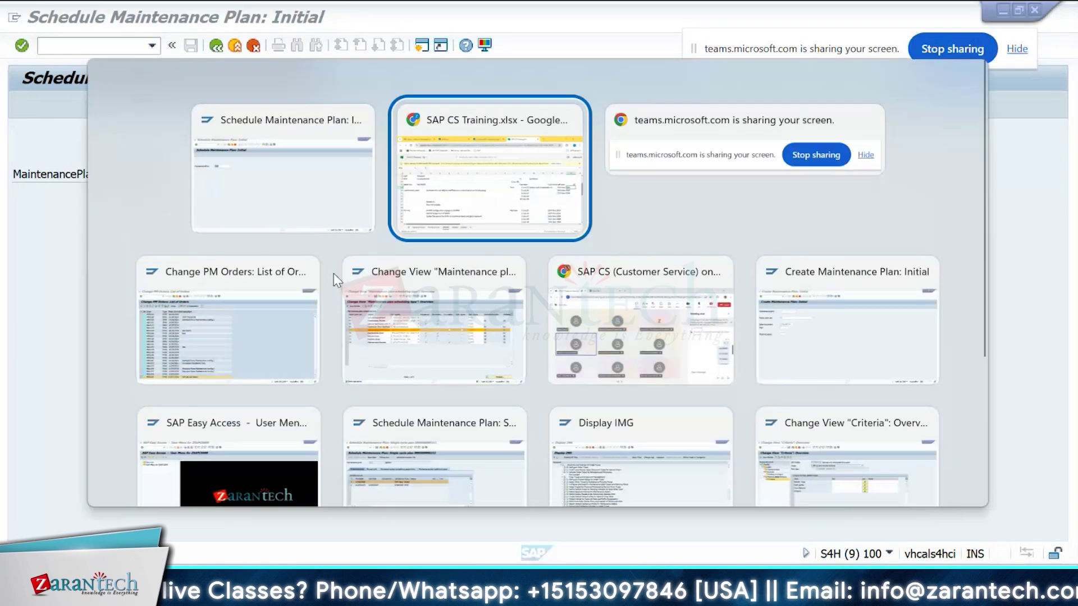
pyautogui.hotkey('alt', 'Tab')
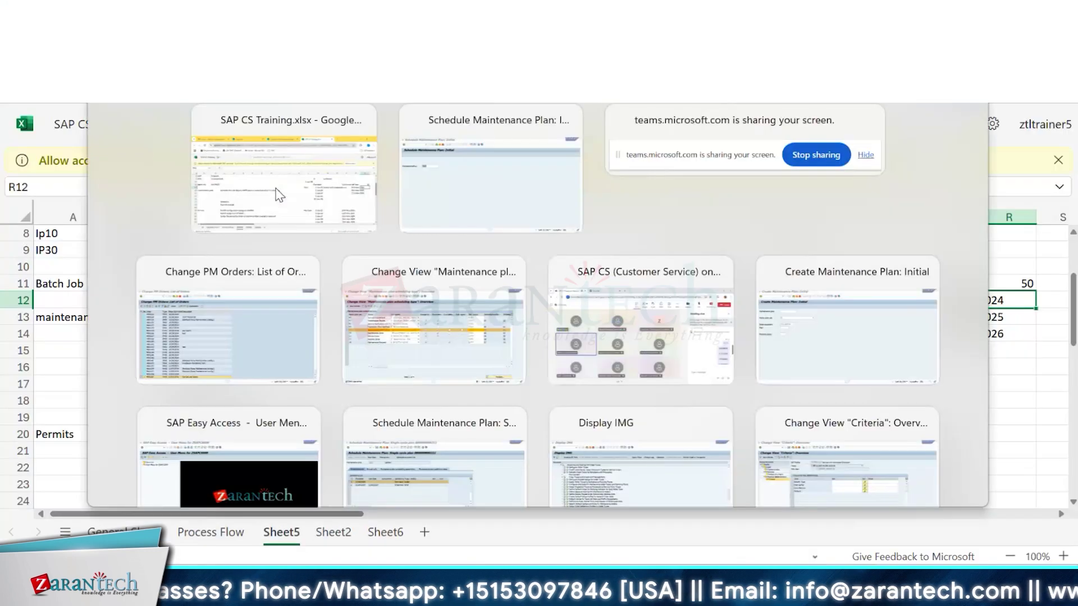
pyautogui.press('Tab')
pyautogui.press('Tab')
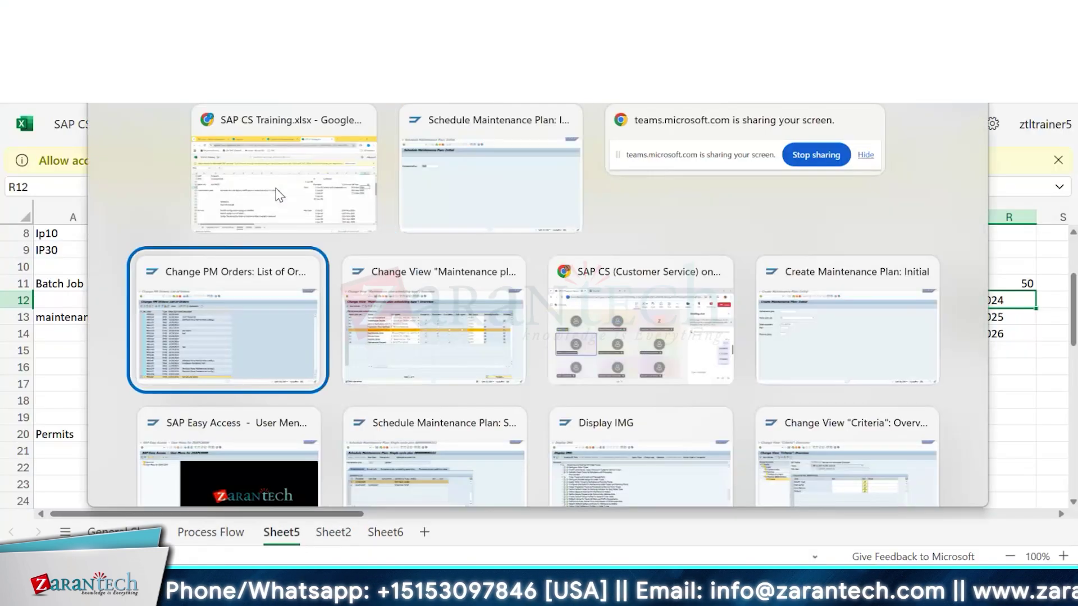
pyautogui.click(430, 160)
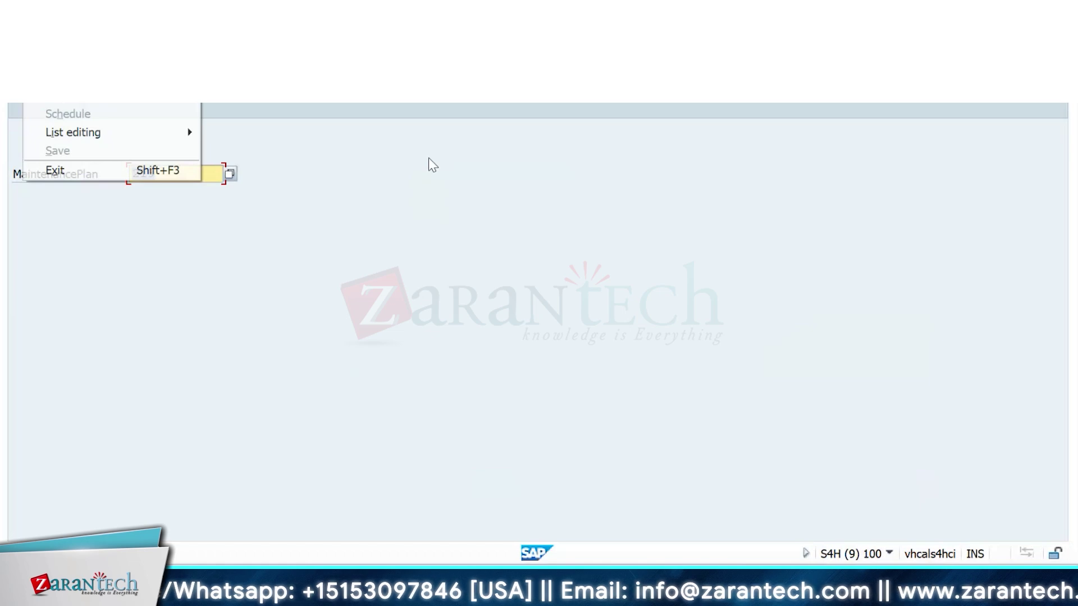
pyautogui.hotkey('alt', 'Tab')
pyautogui.hotkey('alt', 'Tab')
pyautogui.hotkey('alt', 'Tab')
pyautogui.hotkey('alt', 'Tab')
pyautogui.hotkey('alt', 'Tab')
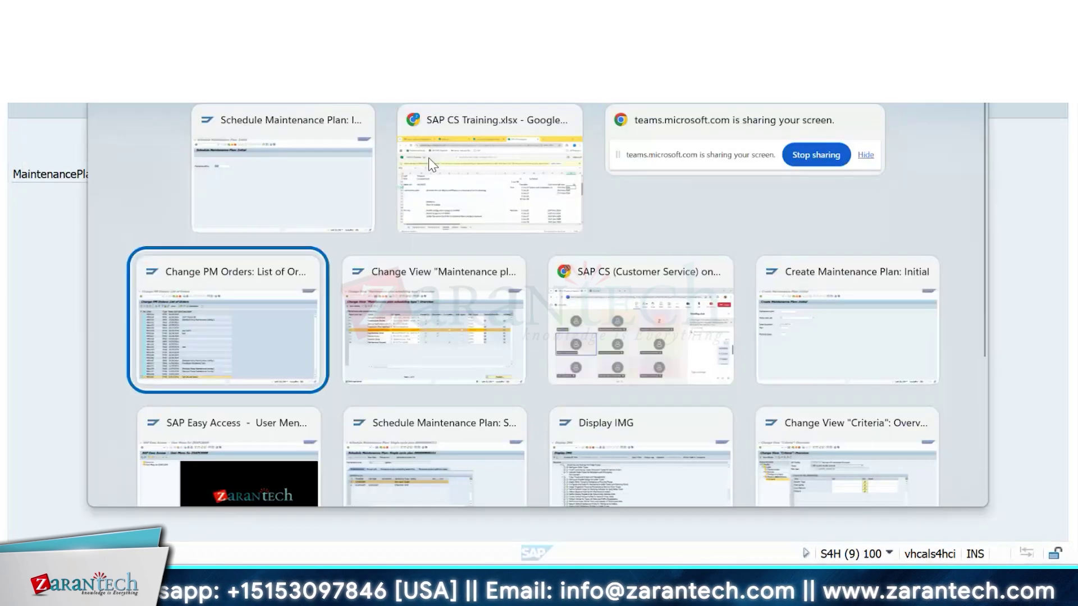
pyautogui.hotkey('alt', 'Tab')
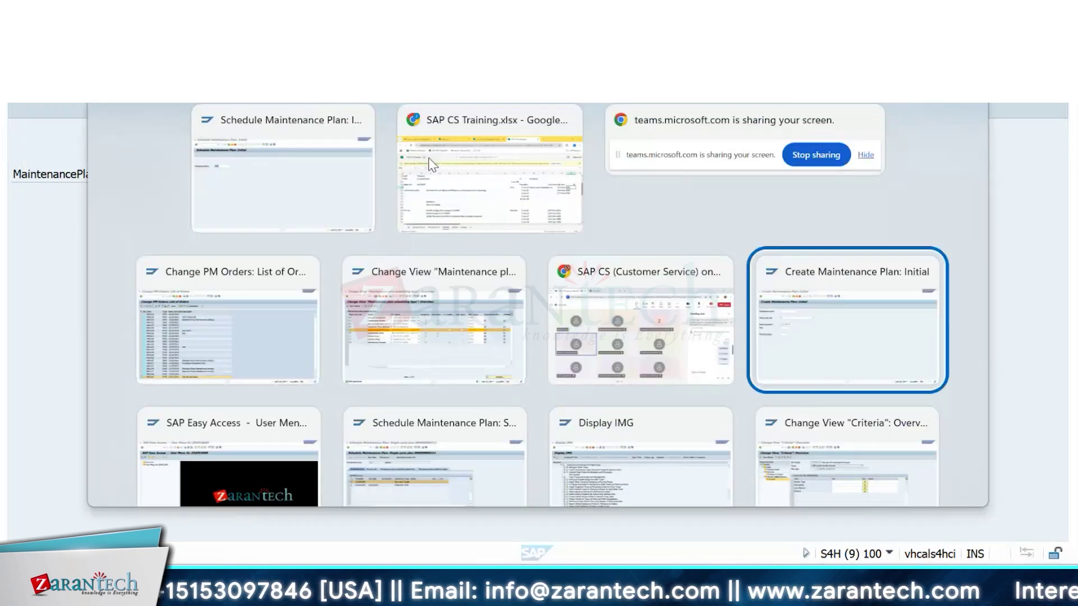
# - In the Excel sheet, enter IW38 in A12 with the description "Report for forders change mode" in B12, and insert an empty row below
pyautogui.click(429, 160)
pyautogui.click(88, 370)
pyautogui.write('IW38')
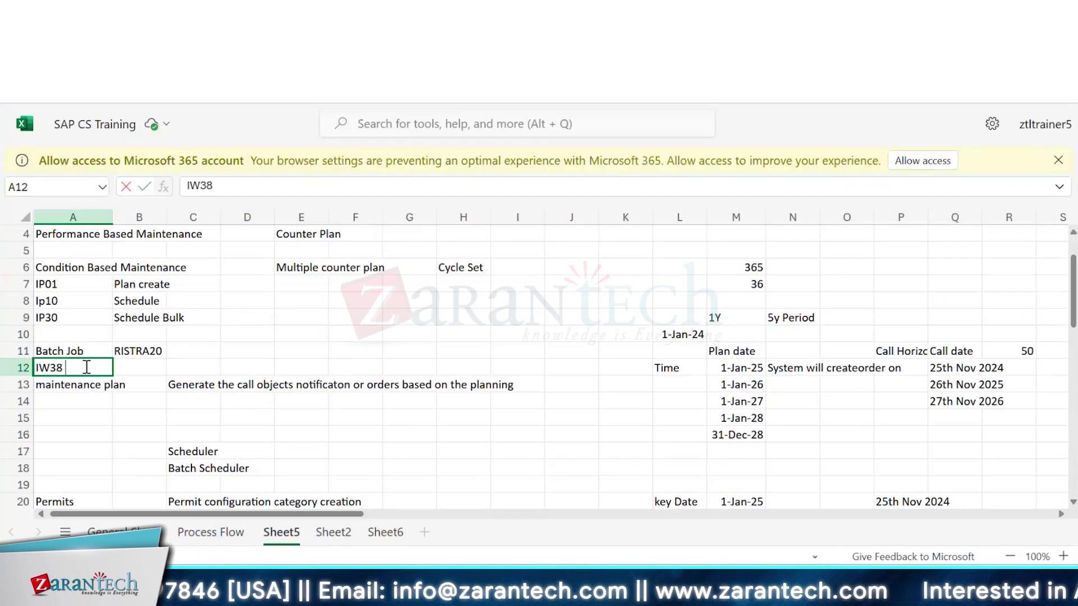
pyautogui.press('Tab')
pyautogui.write('Report for forders change mode')
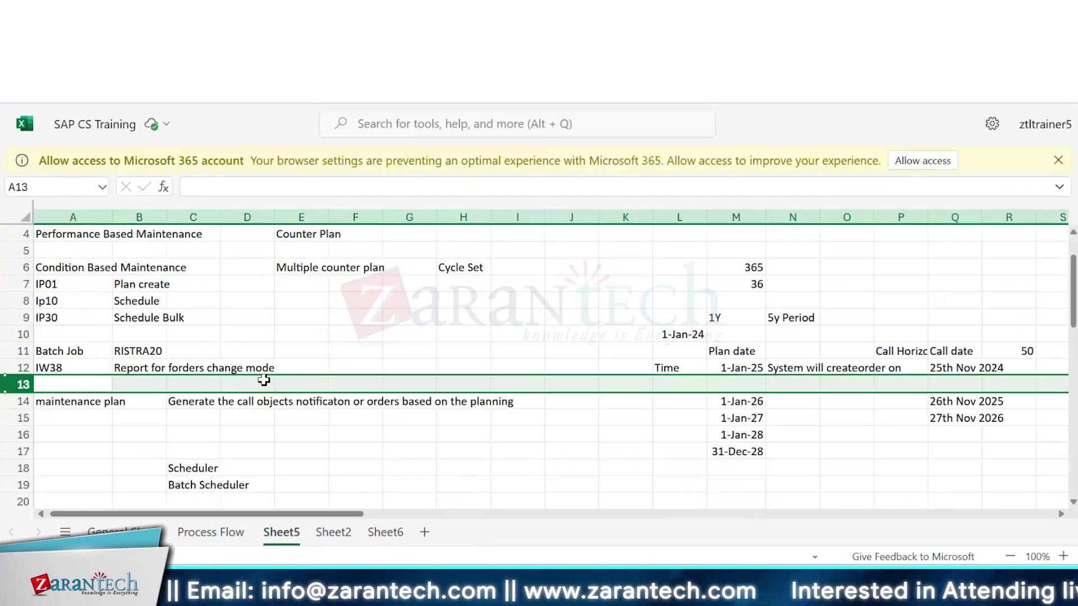
# - Review the maintenance plan types and transaction list in the upper rows of Sheet5, finishing at the single cycle plan entry
pyautogui.click(264, 383)
pyautogui.press('Up')
pyautogui.press('Up')
pyautogui.press('Up')
pyautogui.press('Up')
pyautogui.press('Up')
pyautogui.press('Up')
pyautogui.press('Up')
pyautogui.press('Up')
pyautogui.press('Up')
pyautogui.press('Up')
pyautogui.press('Up')
pyautogui.press('Up')
pyautogui.press('Down')
pyautogui.press('Down')
pyautogui.press('Down')
pyautogui.press('Down')
pyautogui.press('Down')
pyautogui.press('Down')
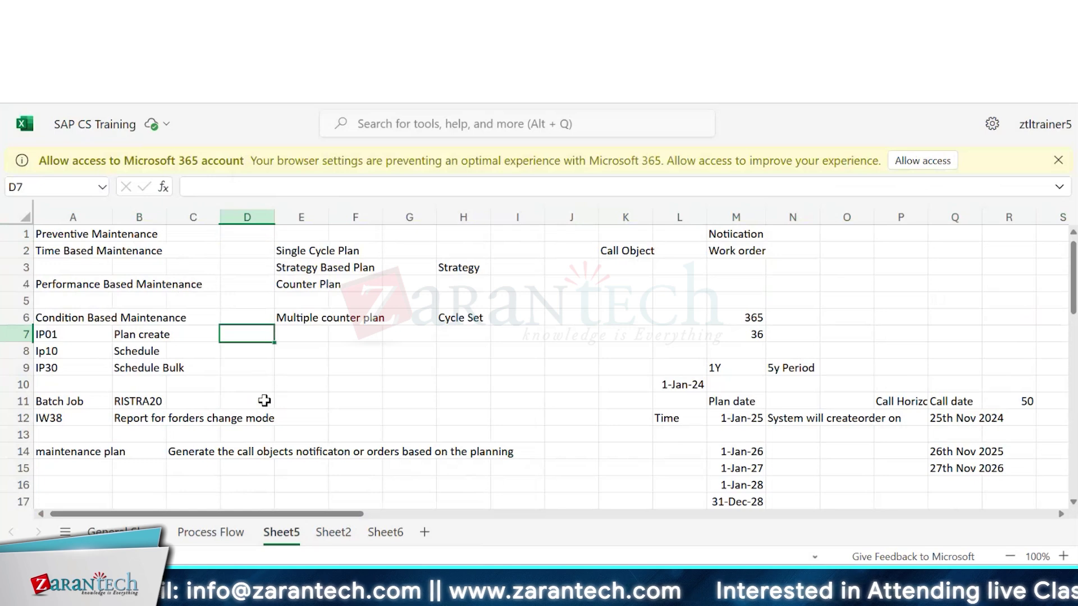
pyautogui.moveTo(294, 248); pyautogui.dragTo(318, 245)
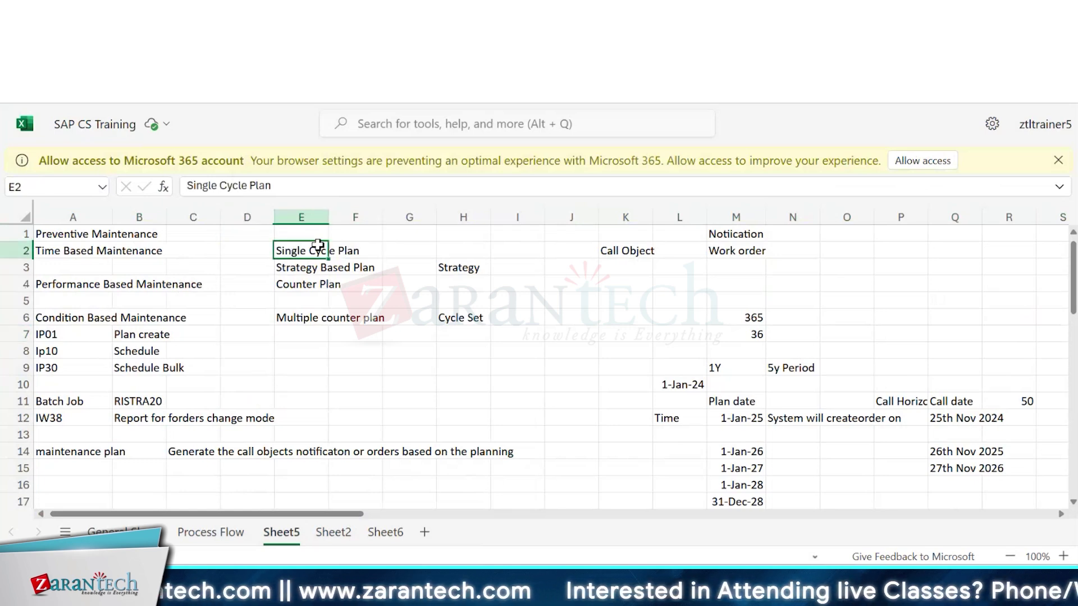
# - Switch to SAP and view the scheduling parameters of maintenance plan 213
pyautogui.hotkey('alt', 'Tab')
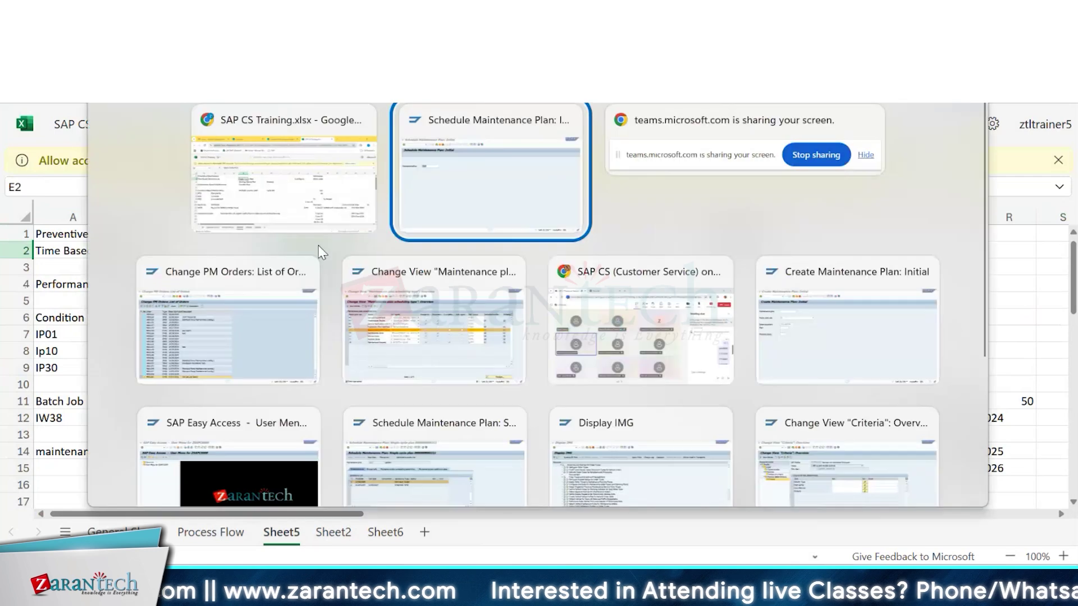
pyautogui.press('Return')
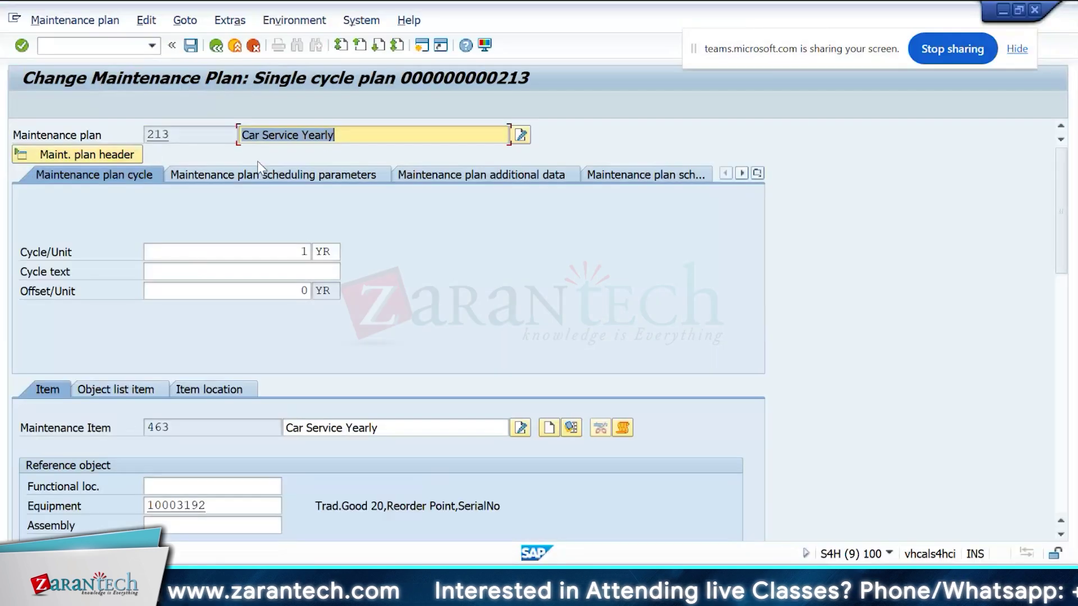
pyautogui.click(341, 178)
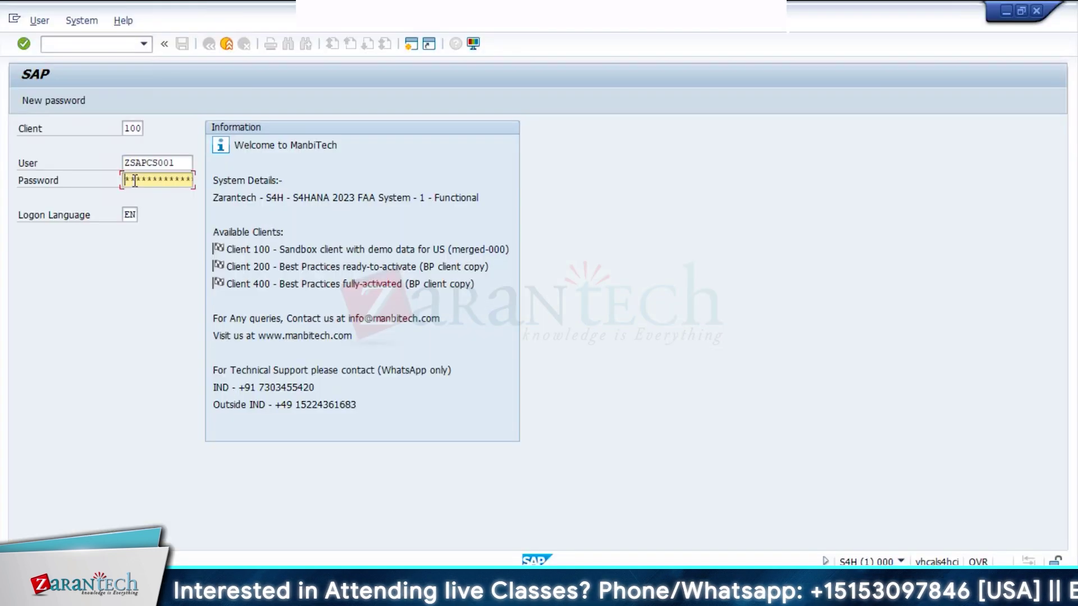
# - Log on to client 100 and choose Service Notification with Outline Agrmt as the new maintenance plan's category
pyautogui.press('Return')
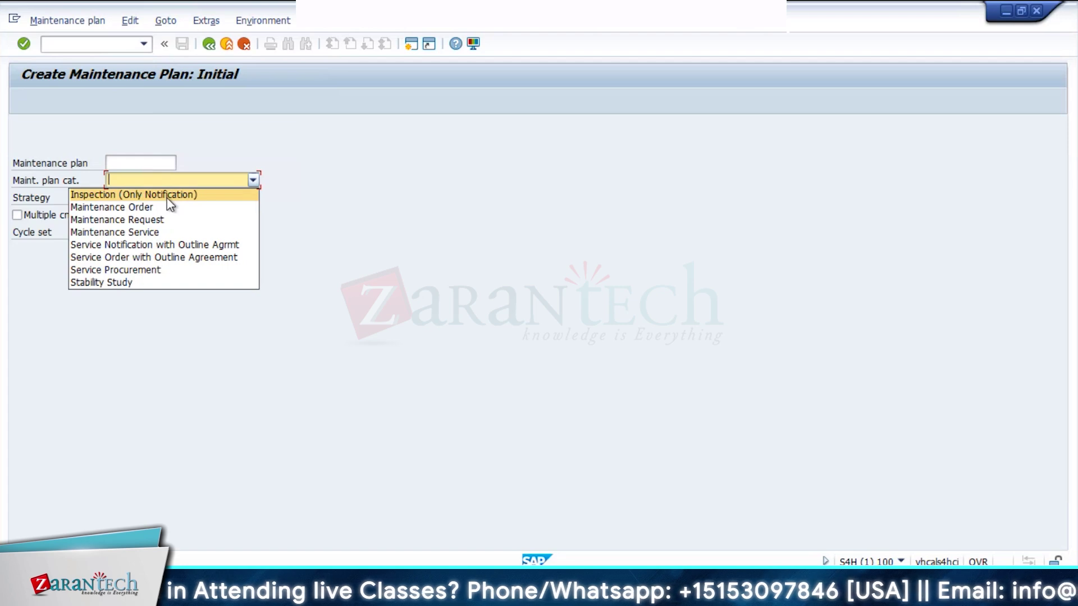
pyautogui.click(166, 248)
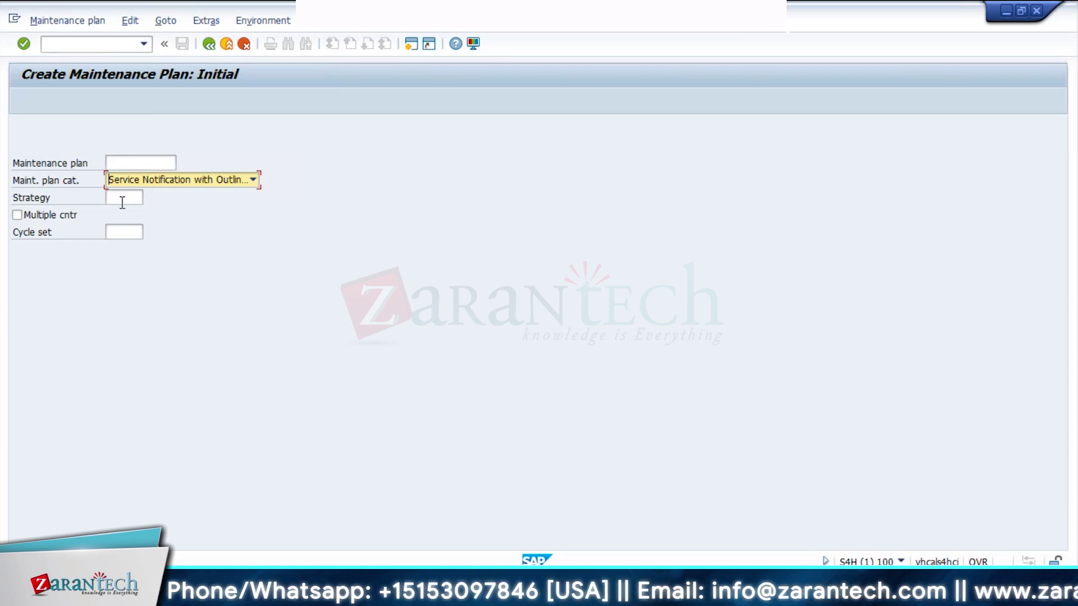
pyautogui.click(129, 232)
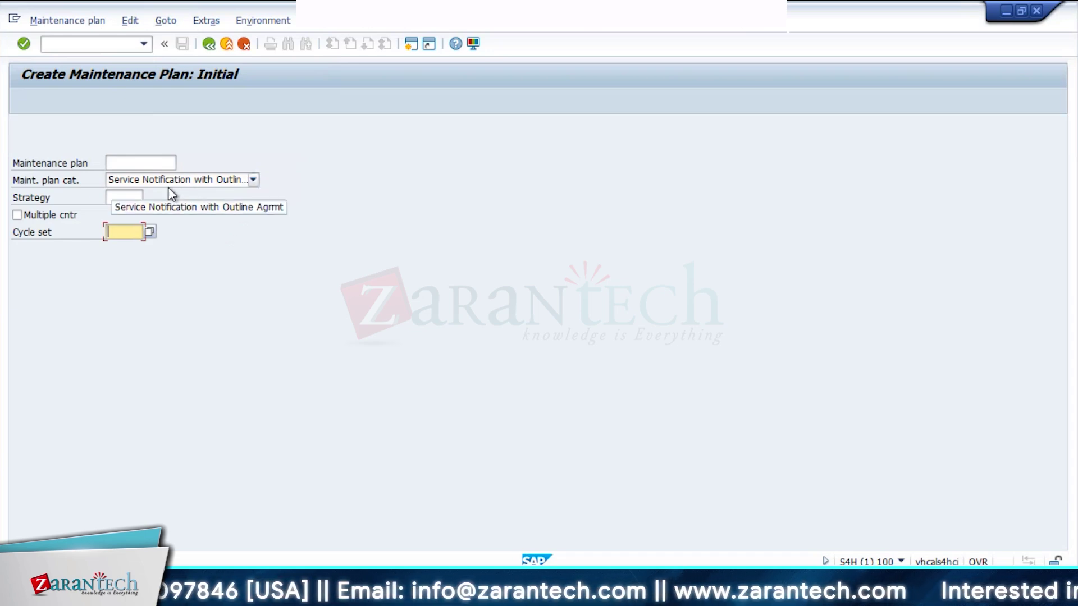
# - Review the available plan categories and change the new plan's category to Service Order with Outline Agreement
pyautogui.click(253, 181)
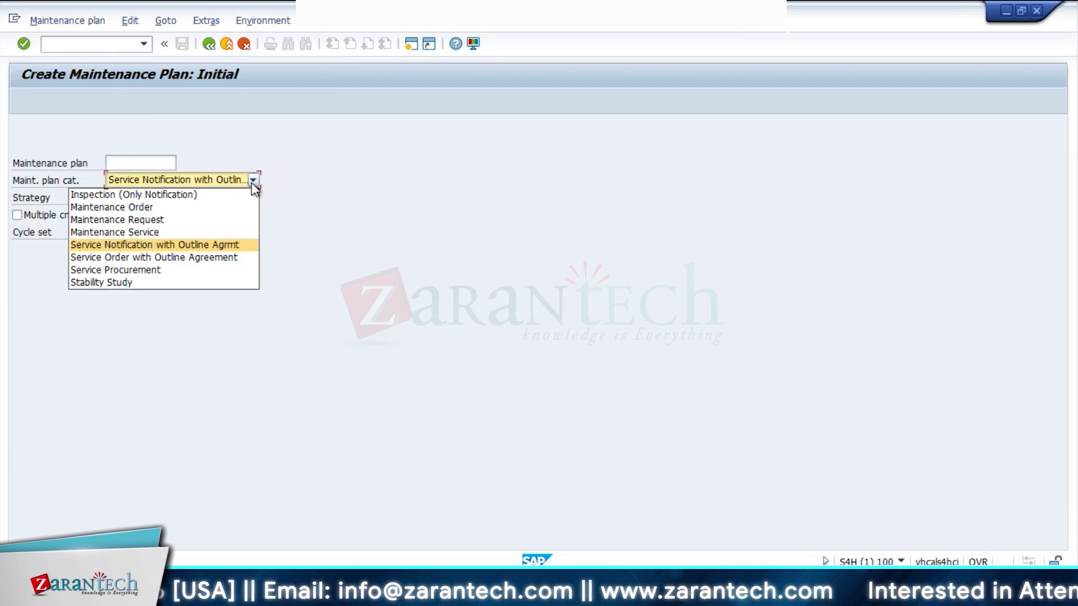
pyautogui.click(345, 283)
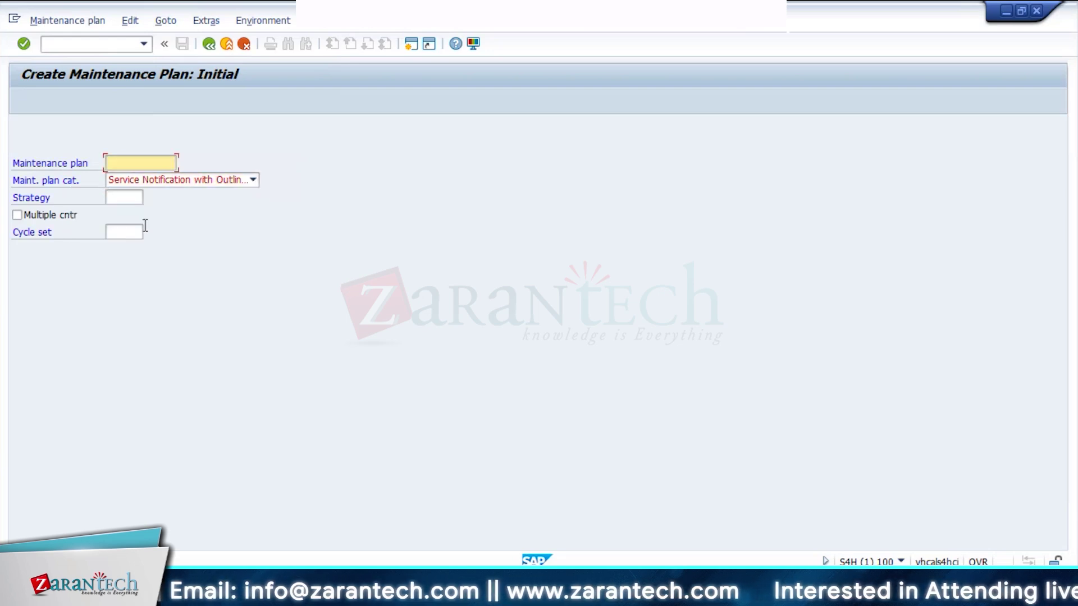
pyautogui.click(253, 182)
pyautogui.click(140, 261)
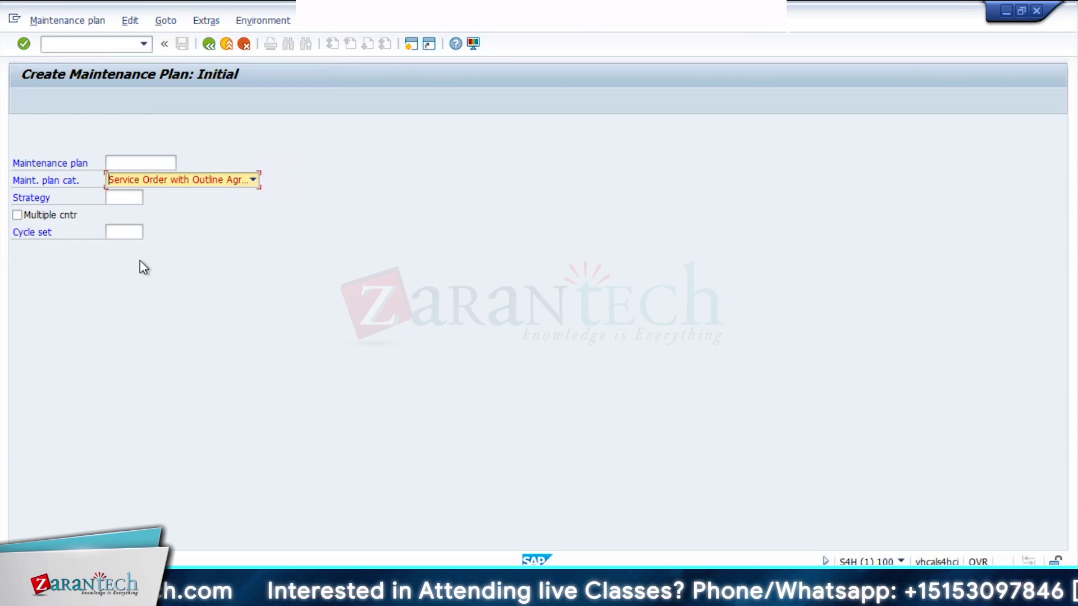
pyautogui.click(123, 199)
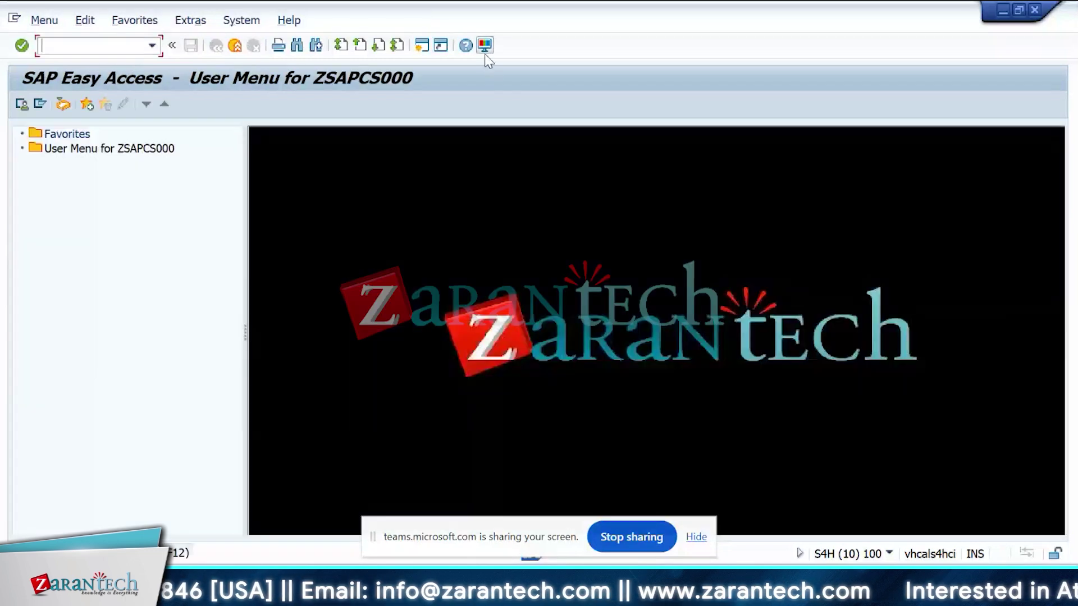
# - Open the SAP GUI options from the Easy Access session and look through the visual and interaction design settings
pyautogui.click(485, 46)
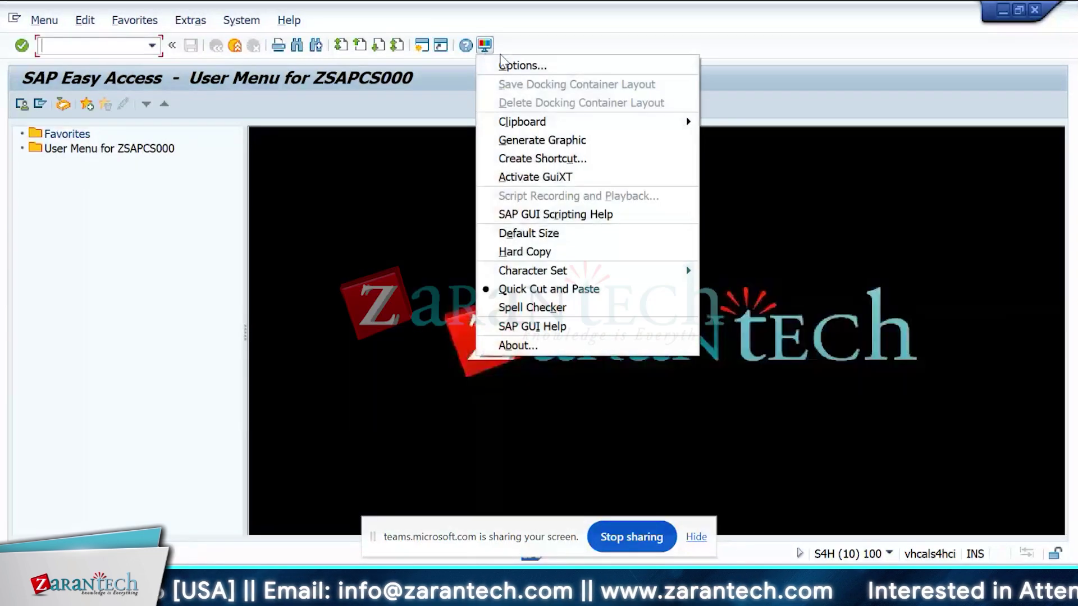
pyautogui.click(509, 65)
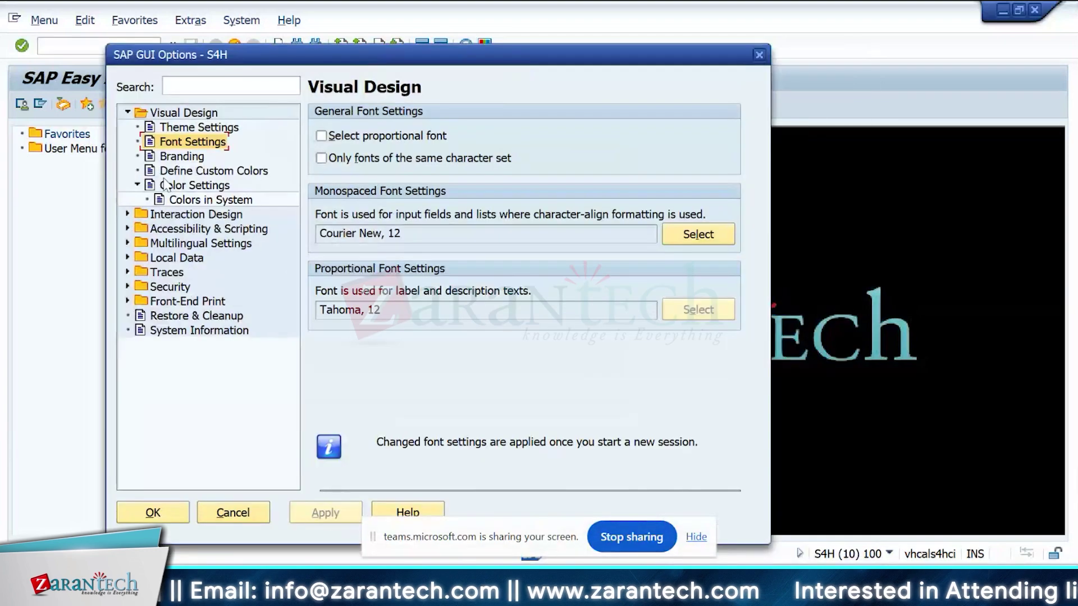
pyautogui.click(185, 130)
pyautogui.click(196, 214)
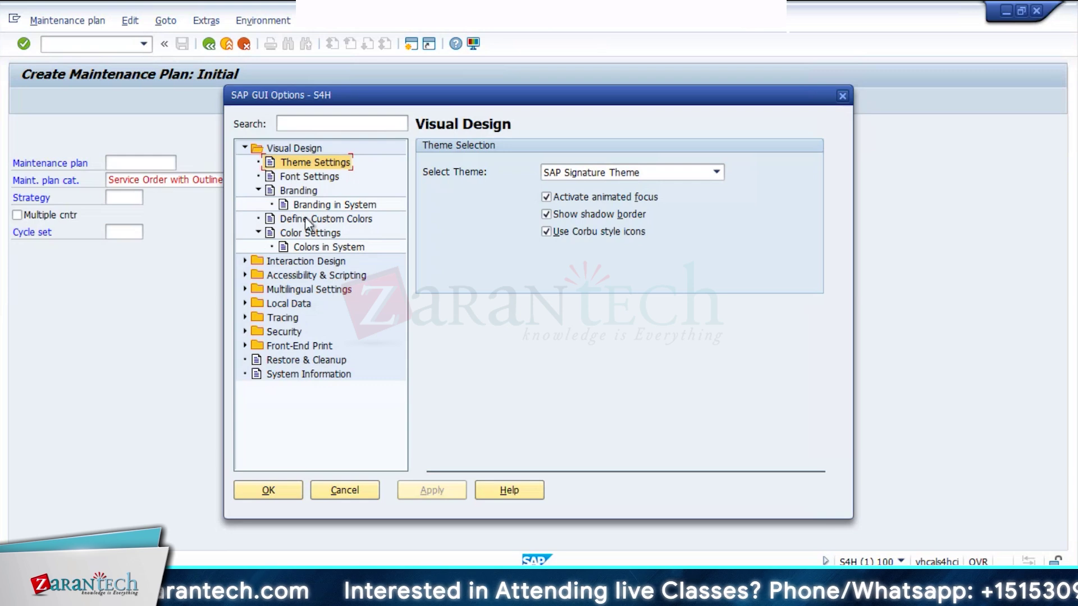
# - Enable Show keys within dropdown lists in the Visualization 1 interaction settings, then apply and confirm the options
pyautogui.click(245, 261)
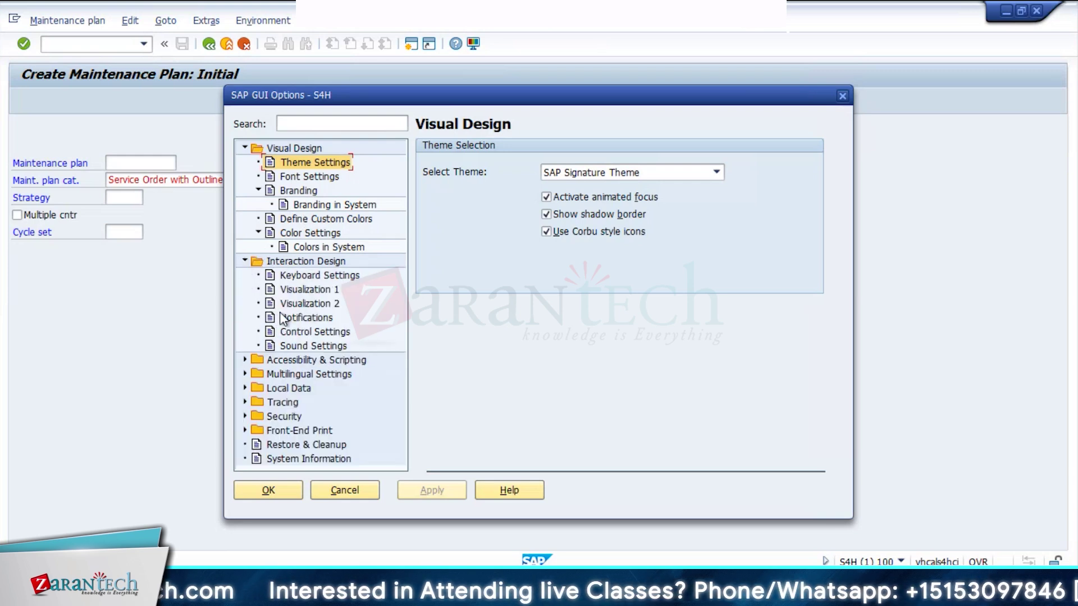
pyautogui.click(291, 276)
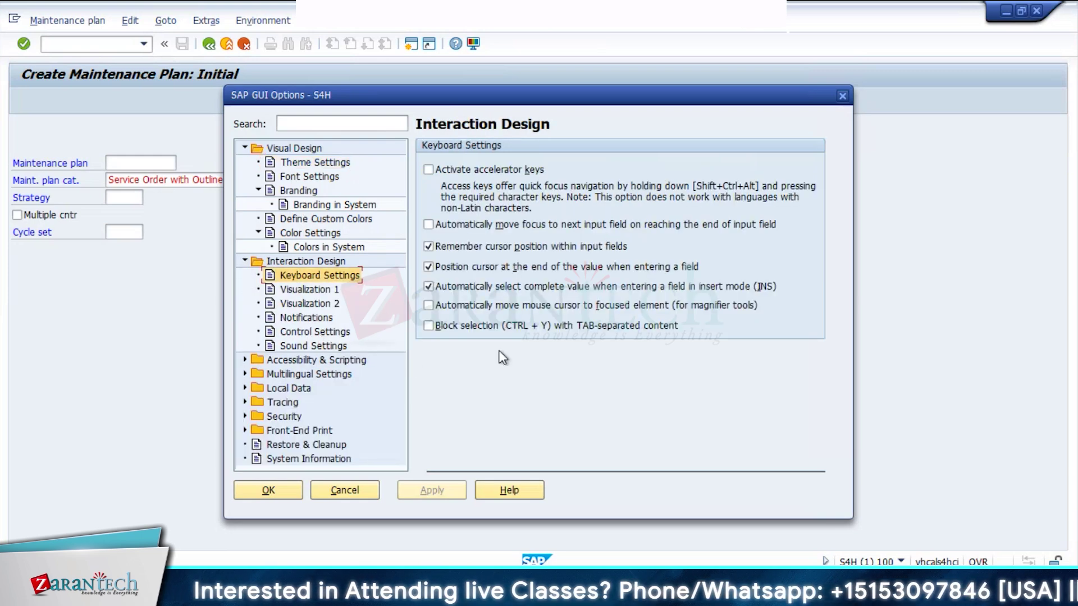
pyautogui.press('Down')
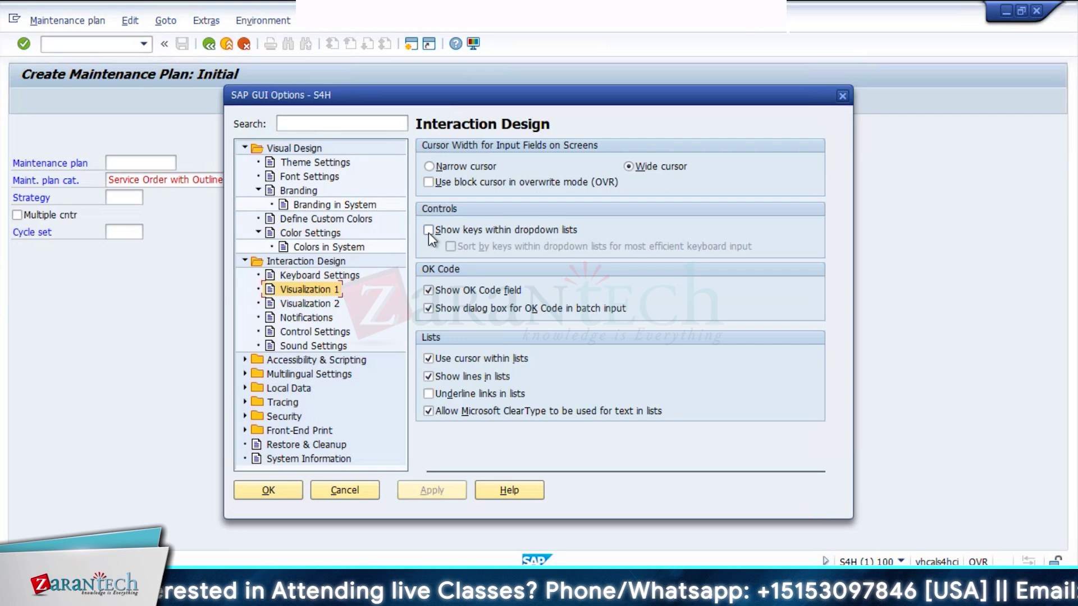
pyautogui.click(428, 229)
pyautogui.click(431, 490)
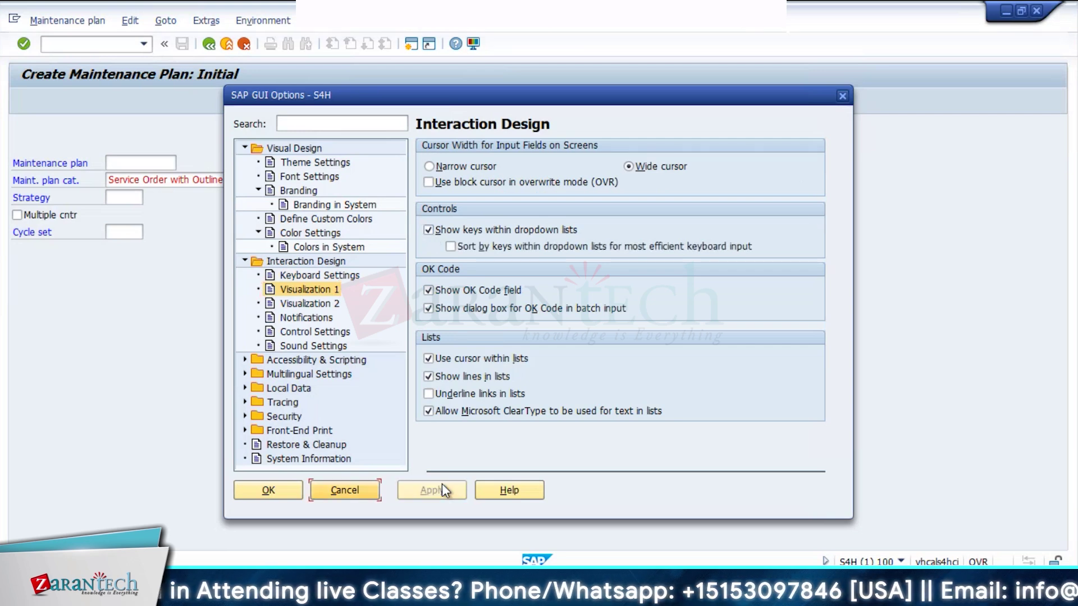
pyautogui.click(269, 488)
# - Select category OC Service Order with Outline Agreement and continue to the single cycle plan entry screen
pyautogui.click(253, 180)
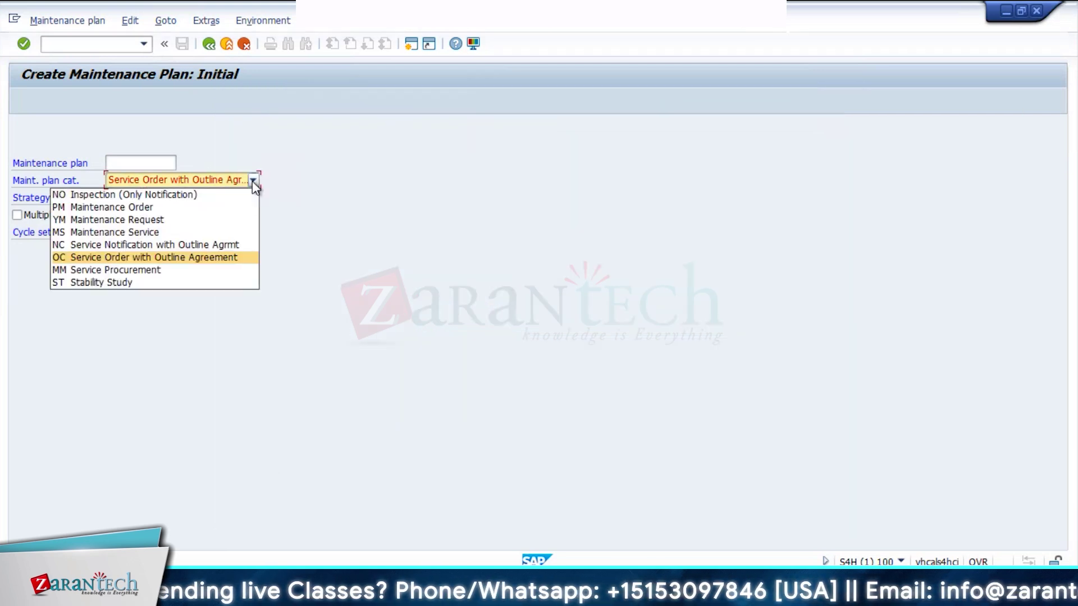
pyautogui.click(114, 257)
pyautogui.press('Return')
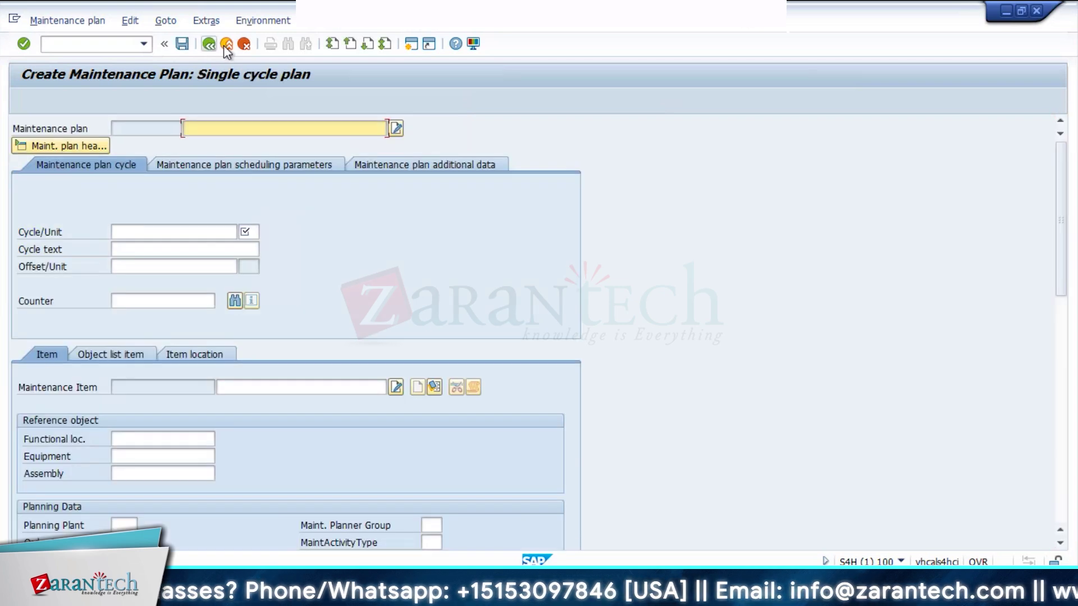
pyautogui.click(226, 44)
pyautogui.click(276, 288)
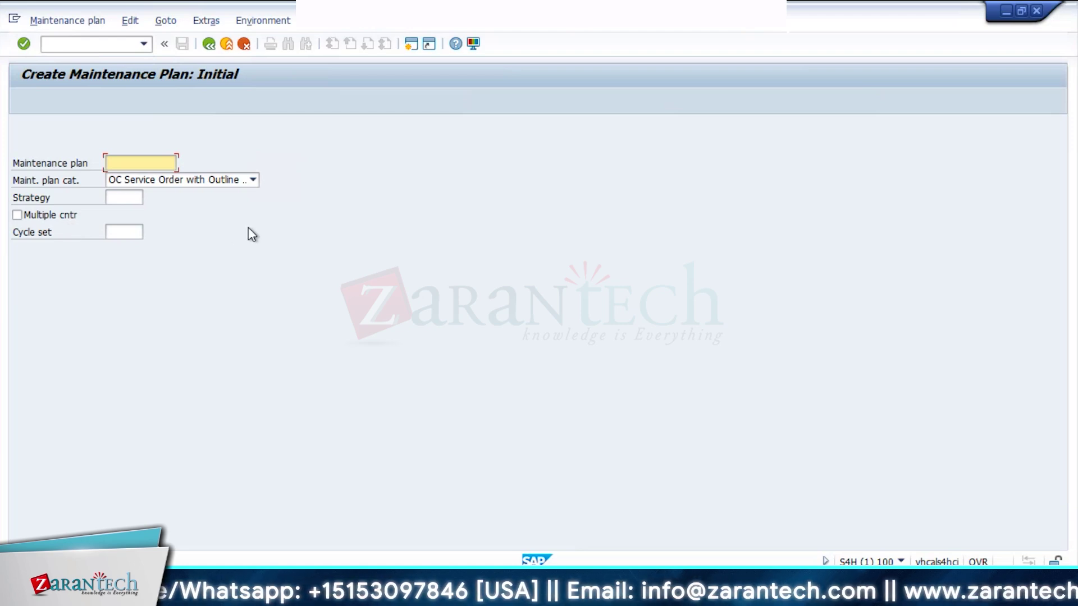
pyautogui.press('Return')
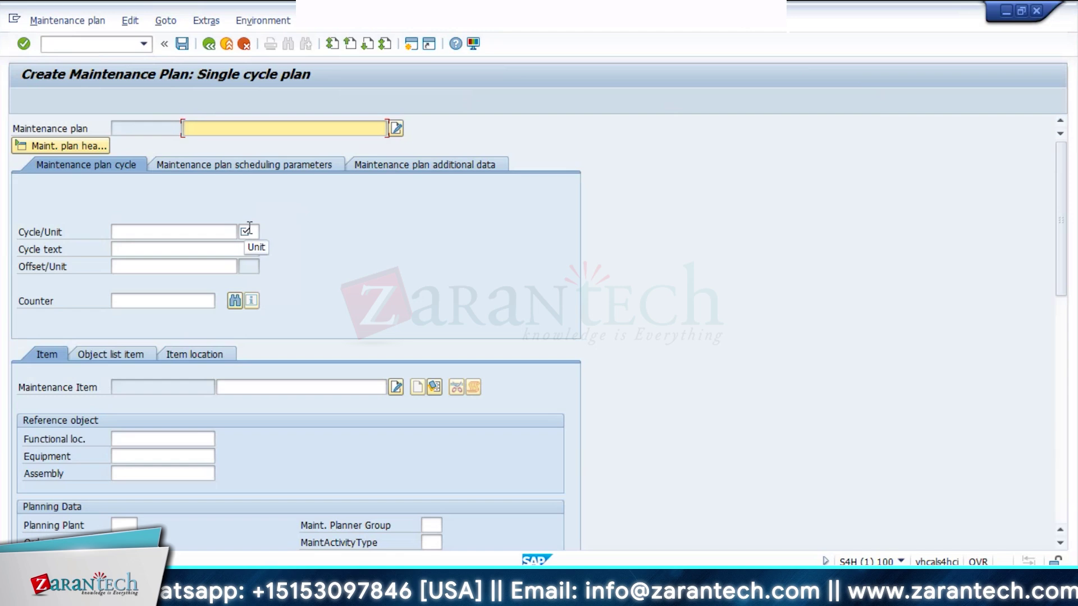
pyautogui.click(190, 232)
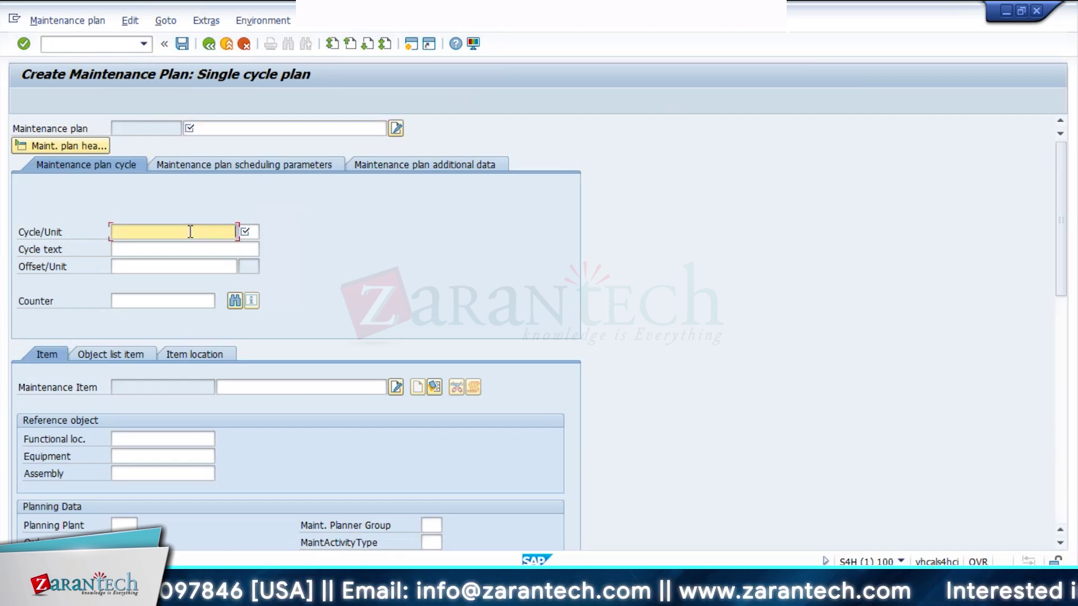
pyautogui.click(218, 128)
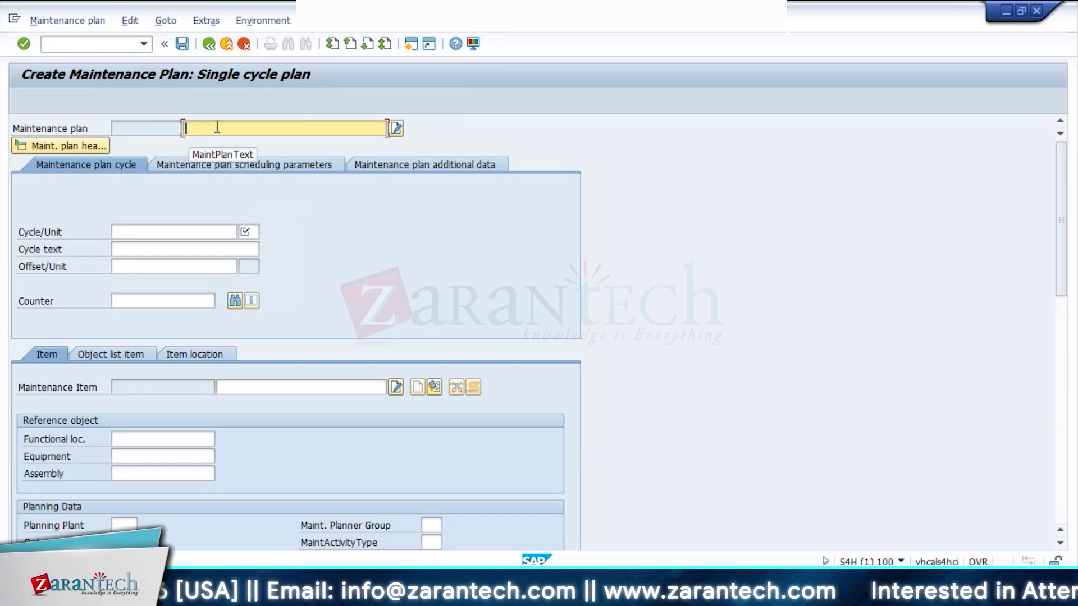
pyautogui.write('IFF')
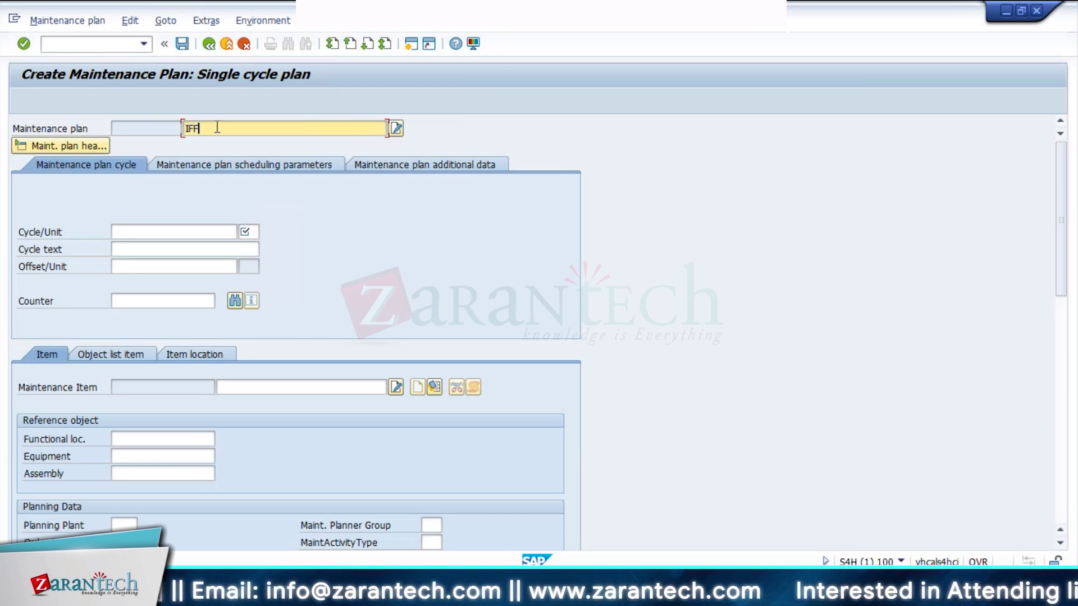
pyautogui.write('_TEST')
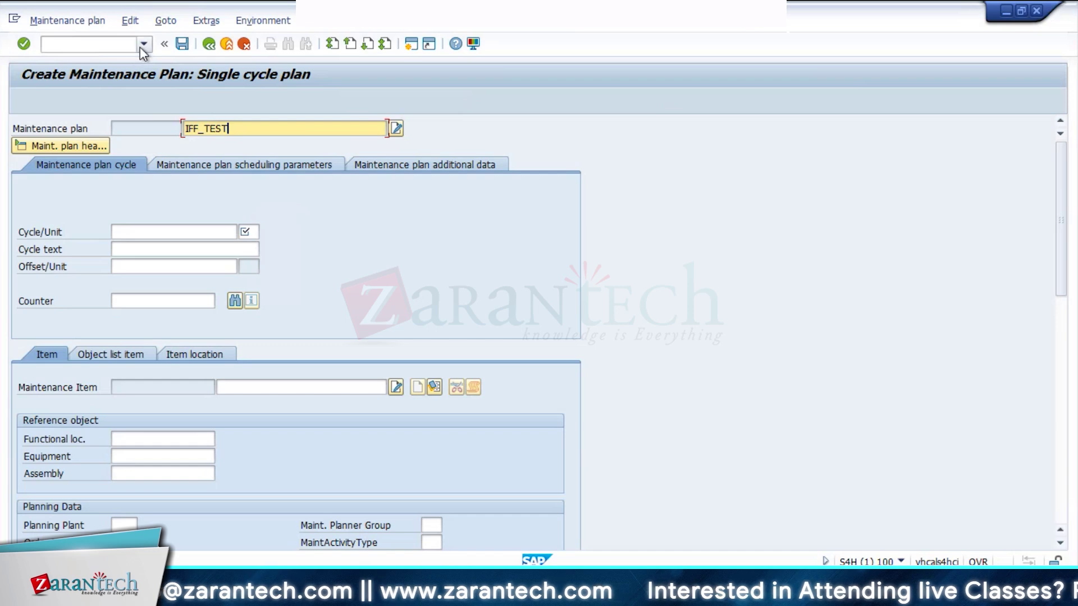
# - Restart plan creation from the initial screen without strategy fields, keep category OC, and enter IFF_TEST as the single cycle plan text
pyautogui.click(46, 49)
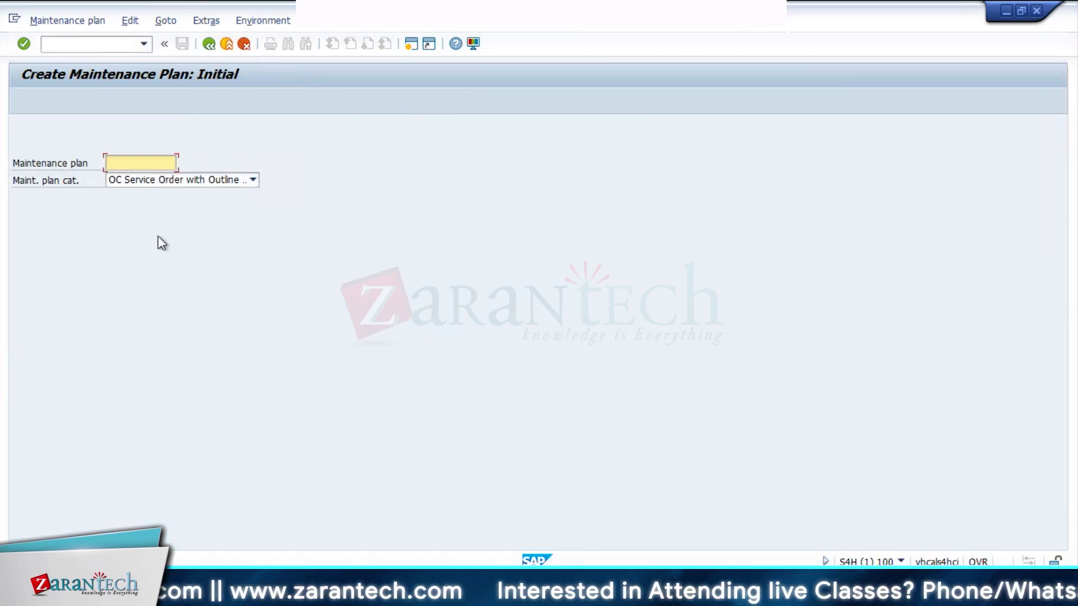
pyautogui.press('Return')
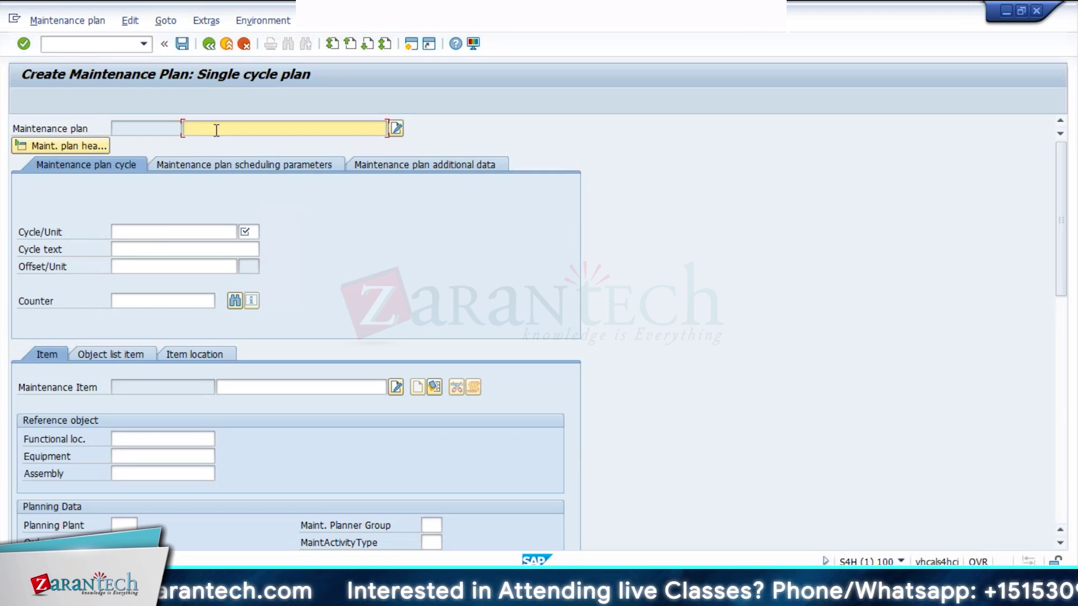
pyautogui.write('I')
pyautogui.click(217, 145)
pyautogui.click(167, 225)
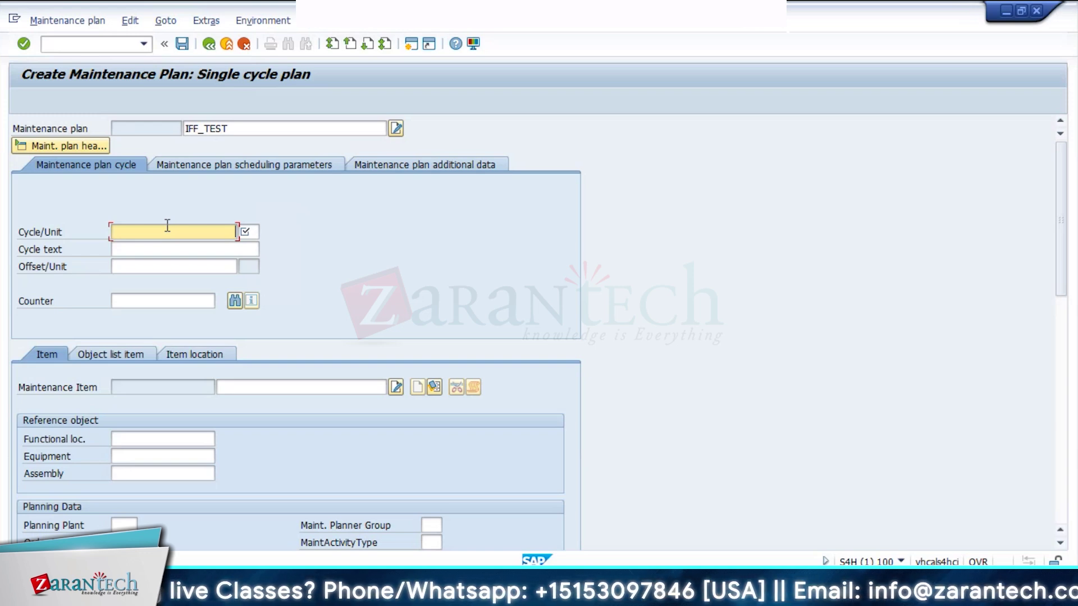
# - Look up the available cycle units for plan IFF_TEST and close the list without choosing a unit
pyautogui.click(253, 232)
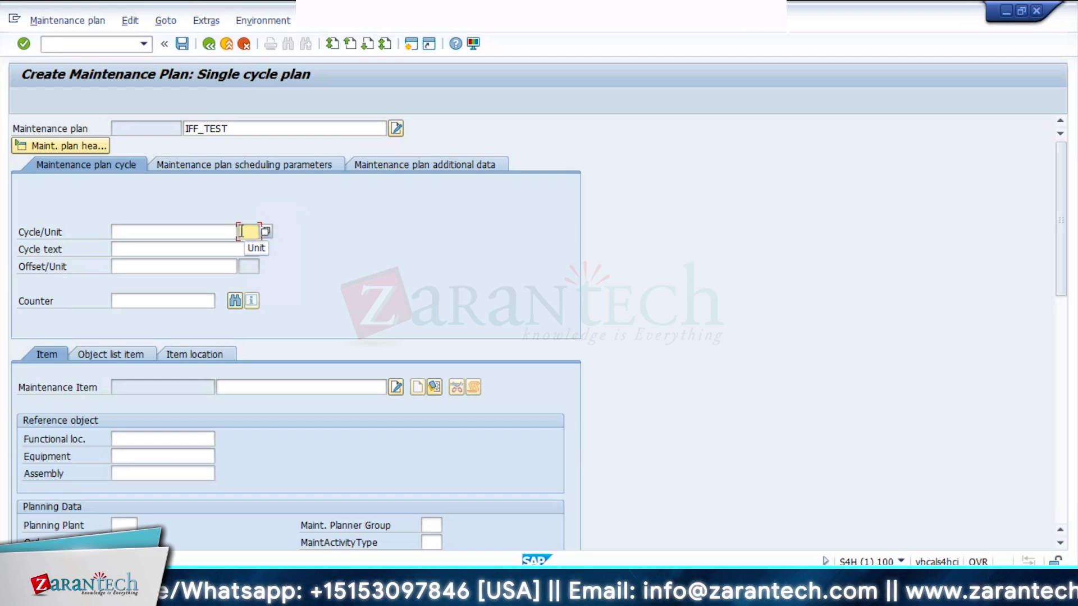
pyautogui.click(266, 232)
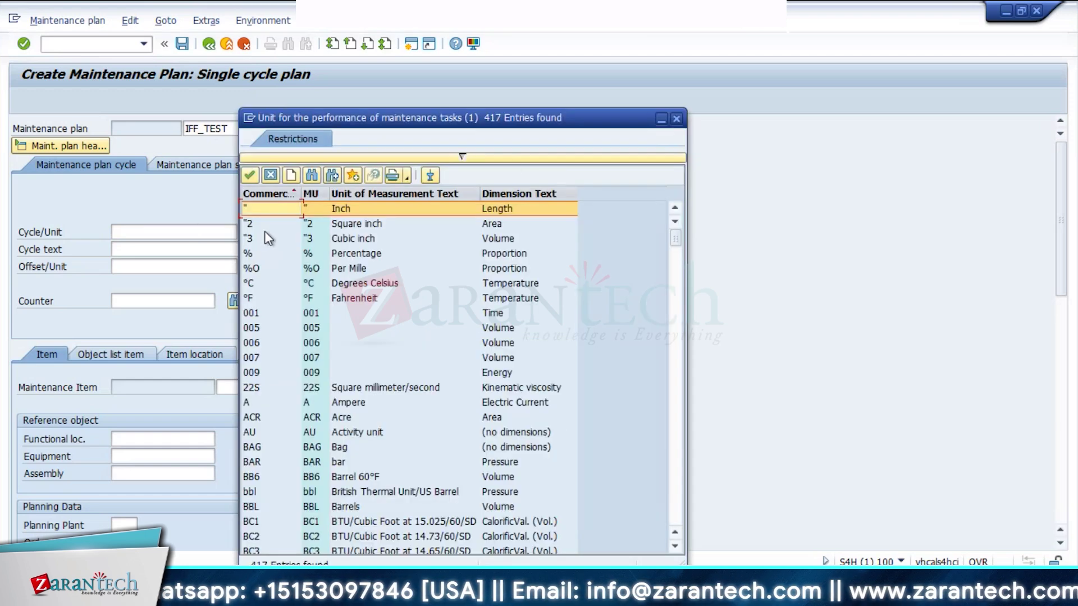
pyautogui.click(677, 120)
pyautogui.click(162, 233)
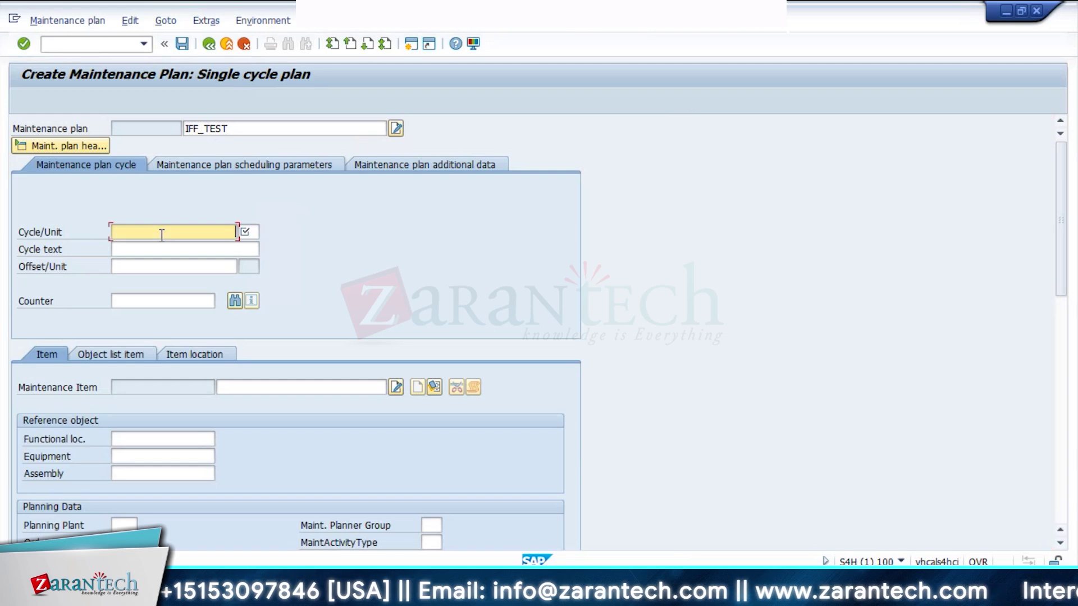
pyautogui.click(252, 232)
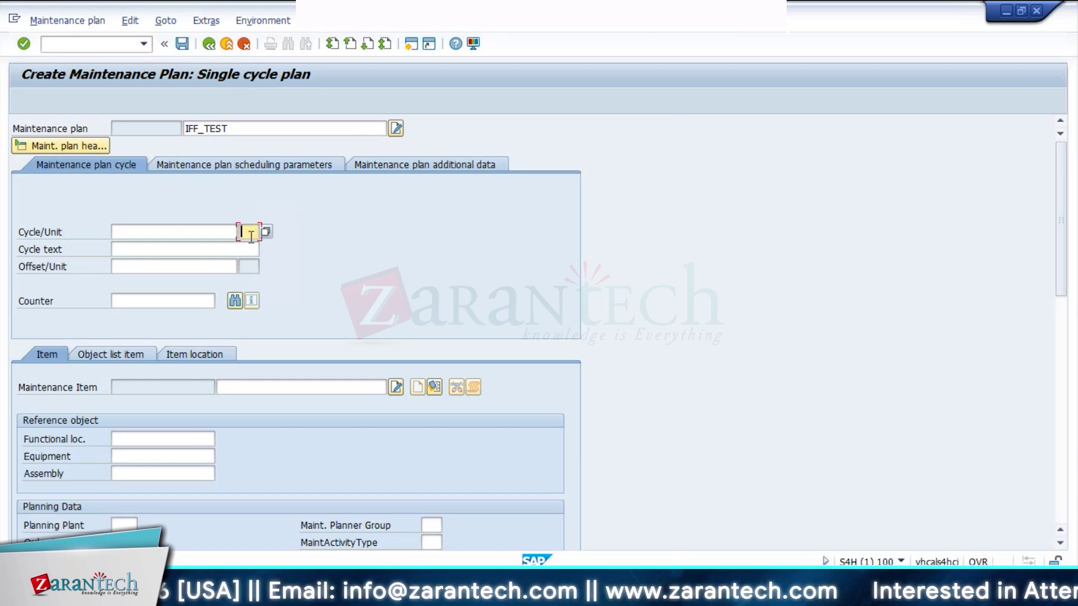
pyautogui.click(132, 230)
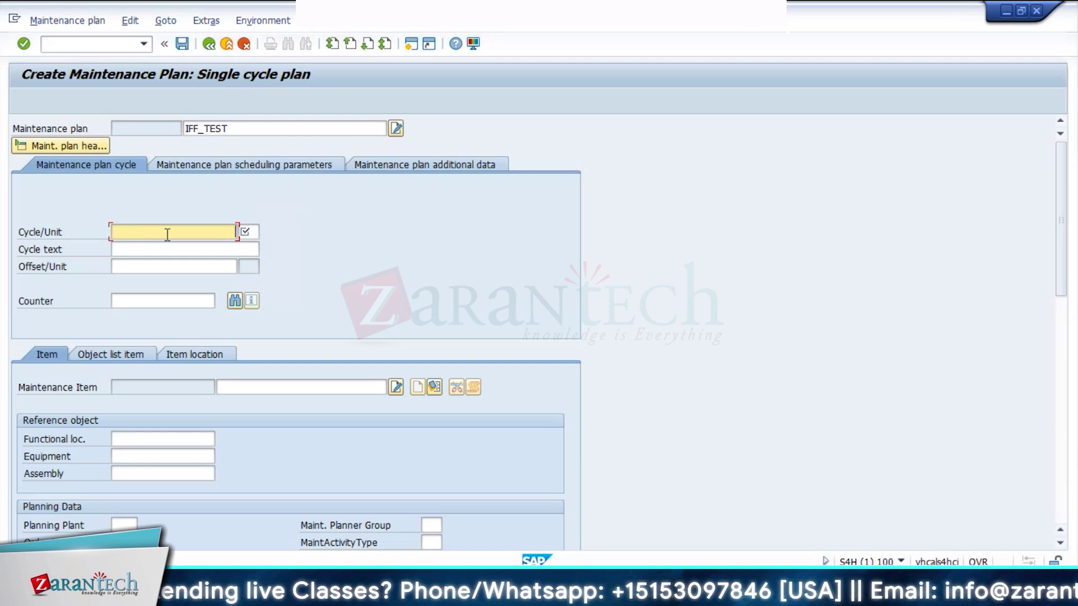
# - Set the plan's cycle to 1 YR and confirm the entry
pyautogui.click(245, 231)
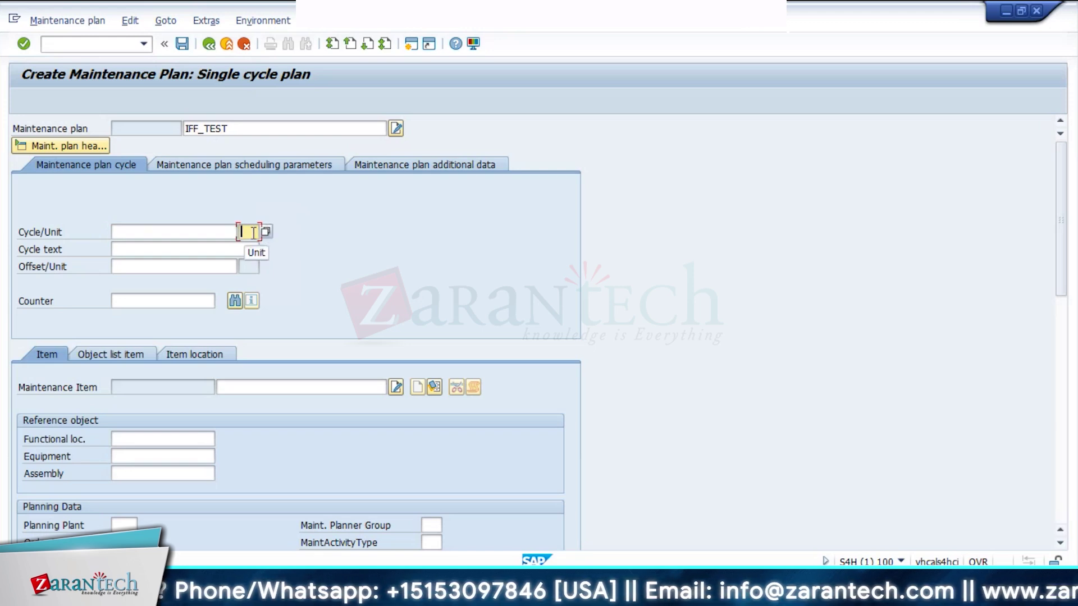
pyautogui.write('YR')
pyautogui.click(175, 235)
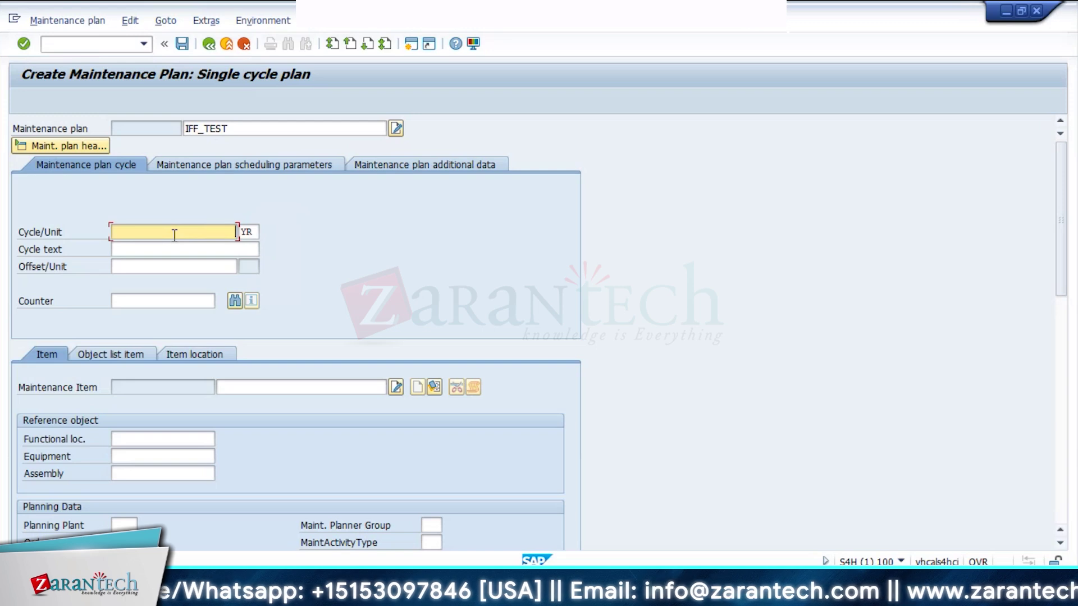
pyautogui.write('IFF')
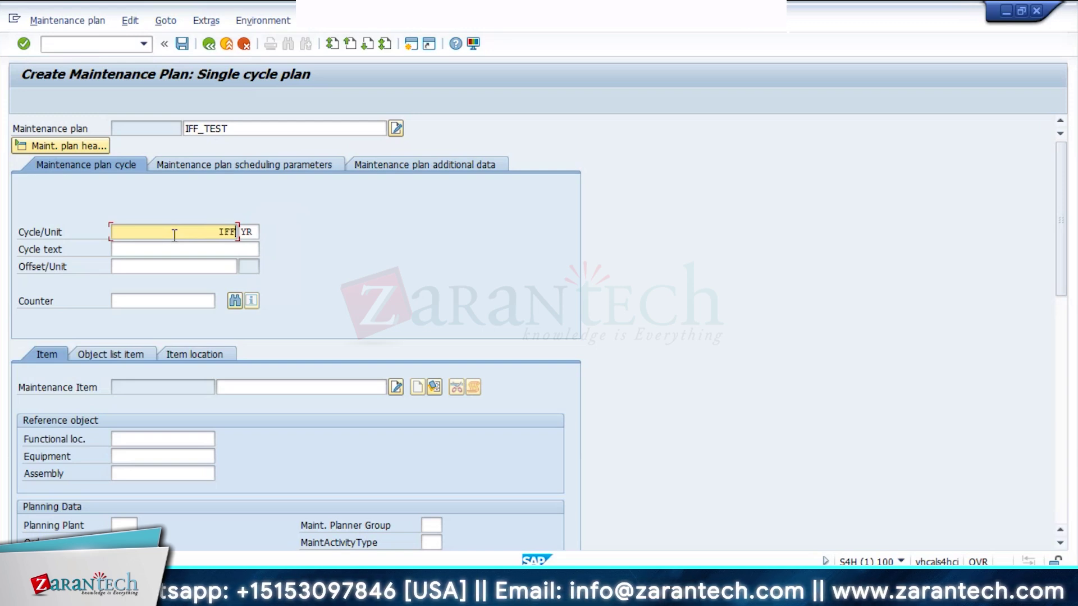
pyautogui.press('BackSpace')
pyautogui.press('BackSpace')
pyautogui.press('BackSpace')
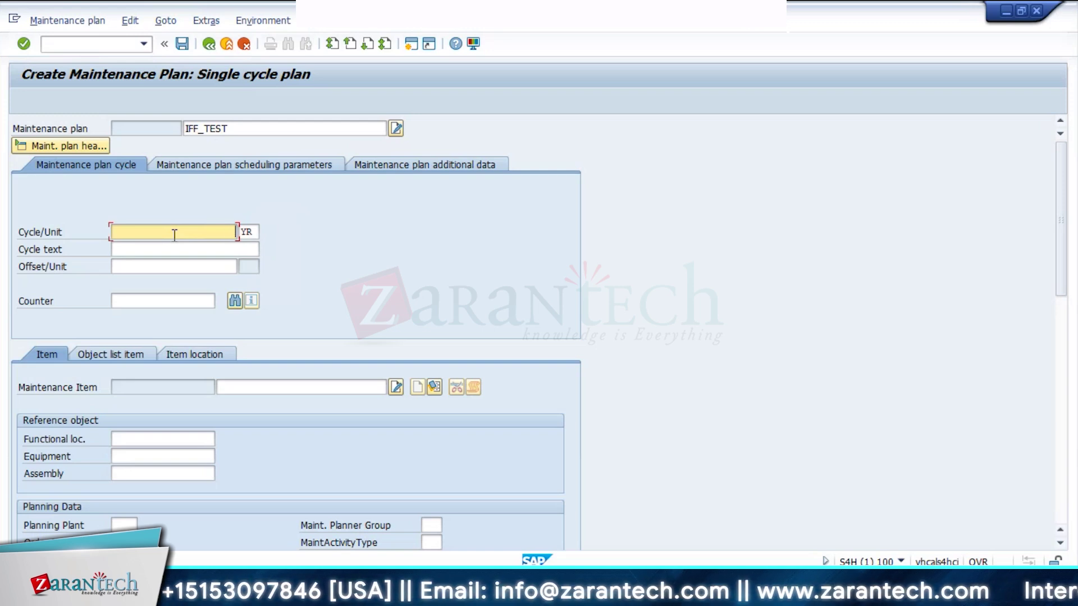
pyautogui.write('1')
pyautogui.press('Return')
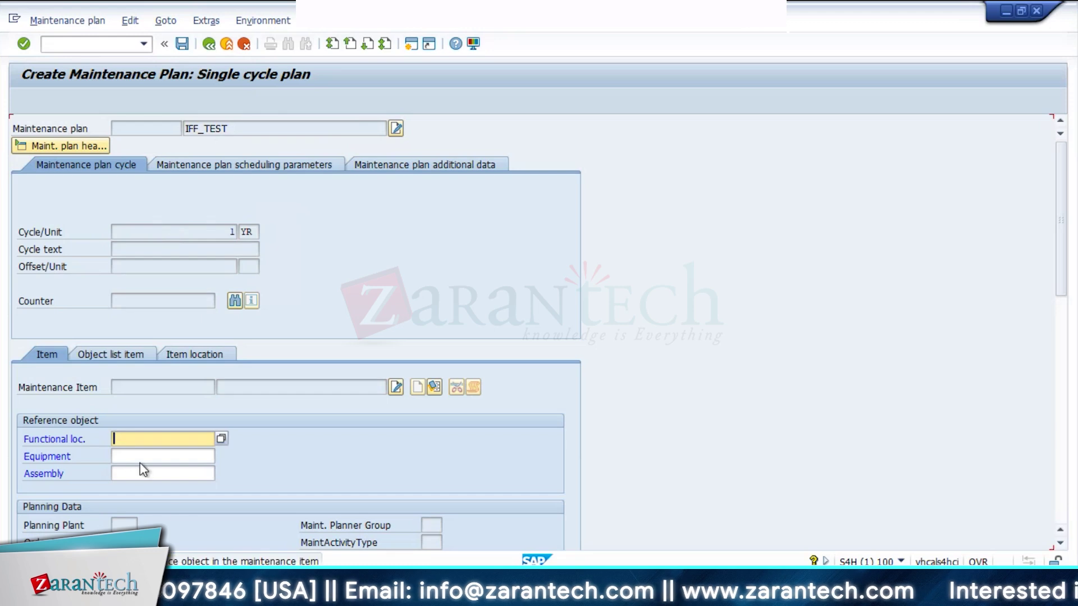
# - Copy equipment number 10003195 from the sticky note and enter it as the maintenance item's reference equipment
pyautogui.click(141, 457)
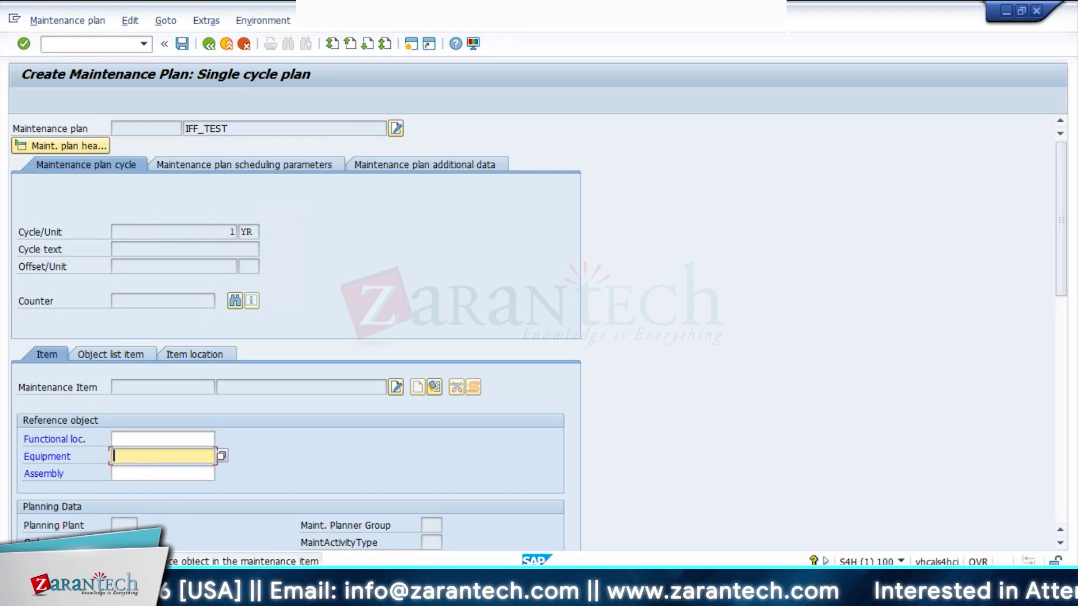
pyautogui.click(699, 20)
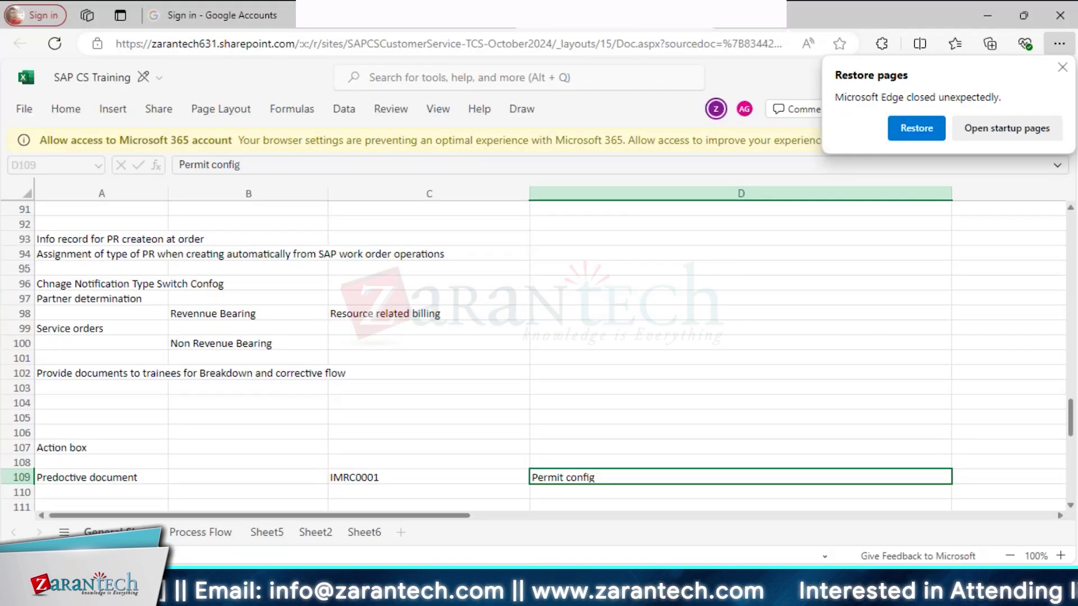
pyautogui.click(724, 593)
pyautogui.click(73, 191)
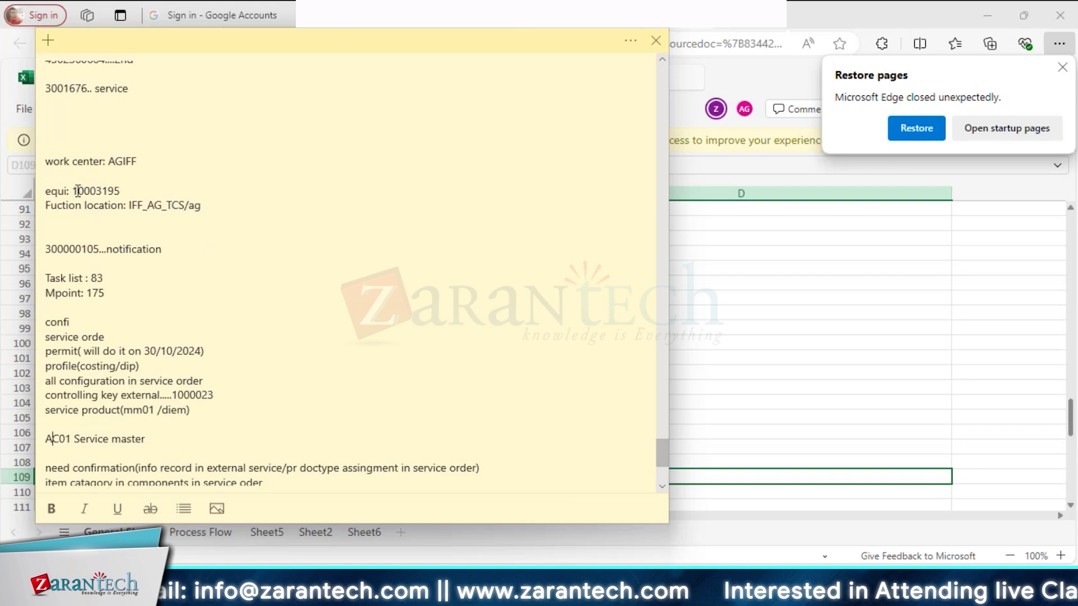
pyautogui.moveTo(74, 192); pyautogui.dragTo(120, 192)
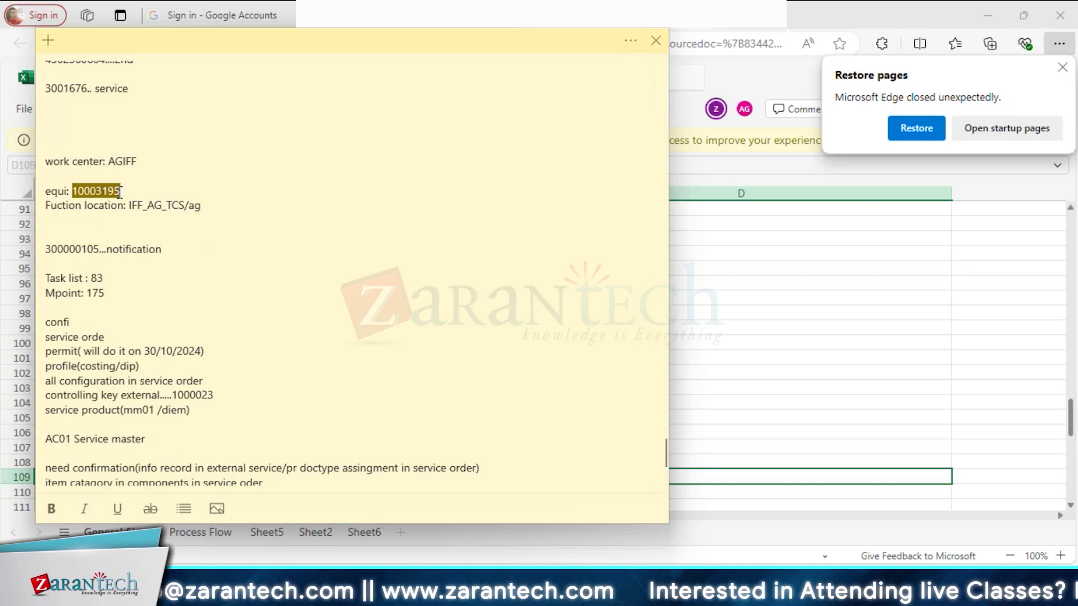
pyautogui.click(725, 593)
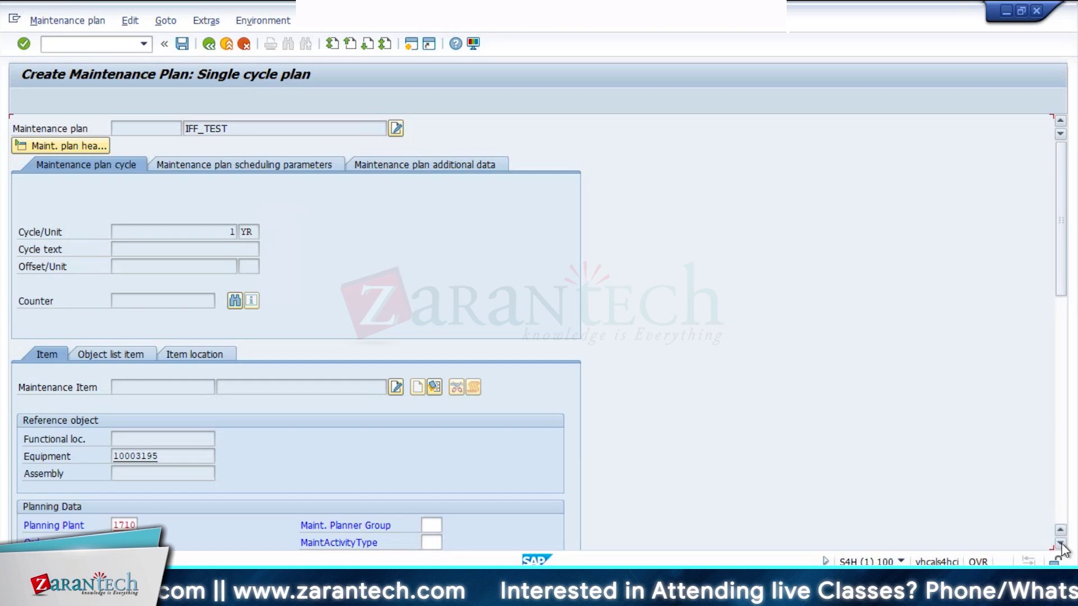
# - Enter order type SM01 in the item's planning data and confirm the entry
pyautogui.click(1060, 543)
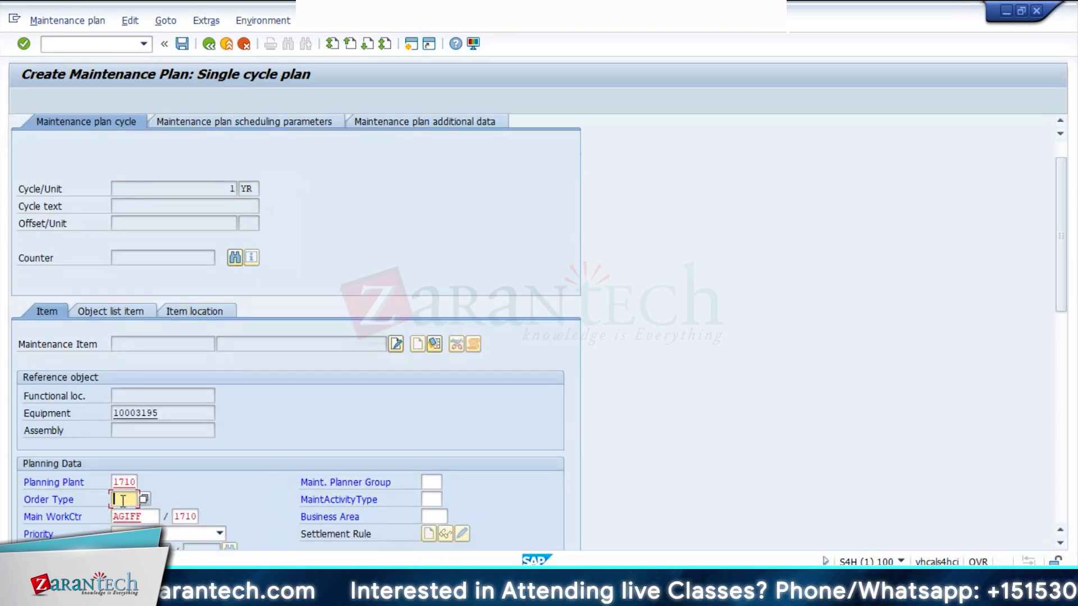
pyautogui.write('SM01')
pyautogui.press('Return')
pyautogui.scroll(-3, 469, 477)
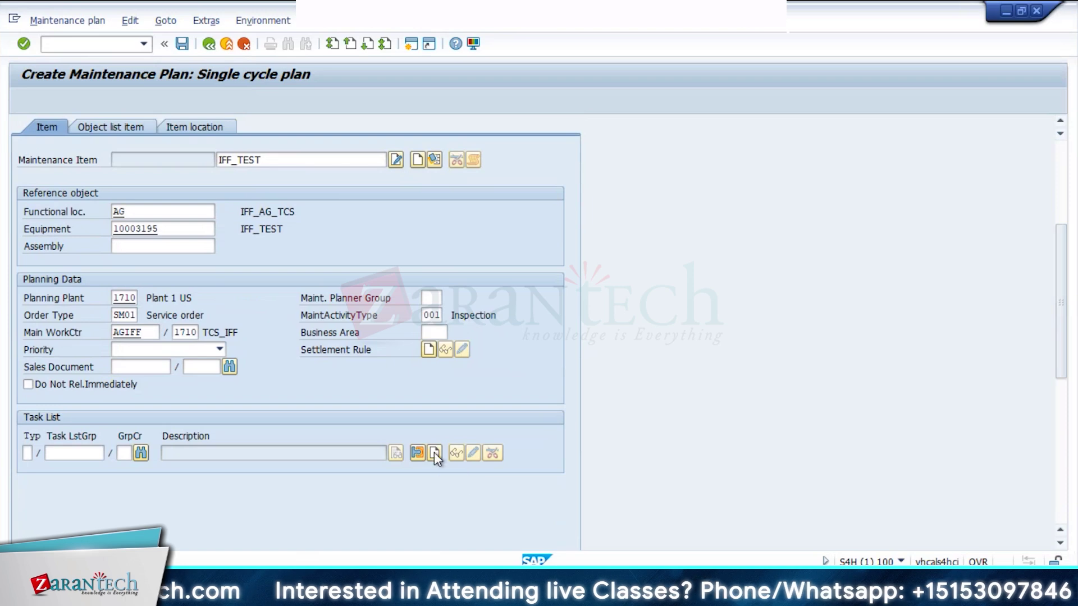
# - Open general task list creation for the item, return to the plan, and look up existing task lists
pyautogui.click(433, 453)
pyautogui.click(213, 323)
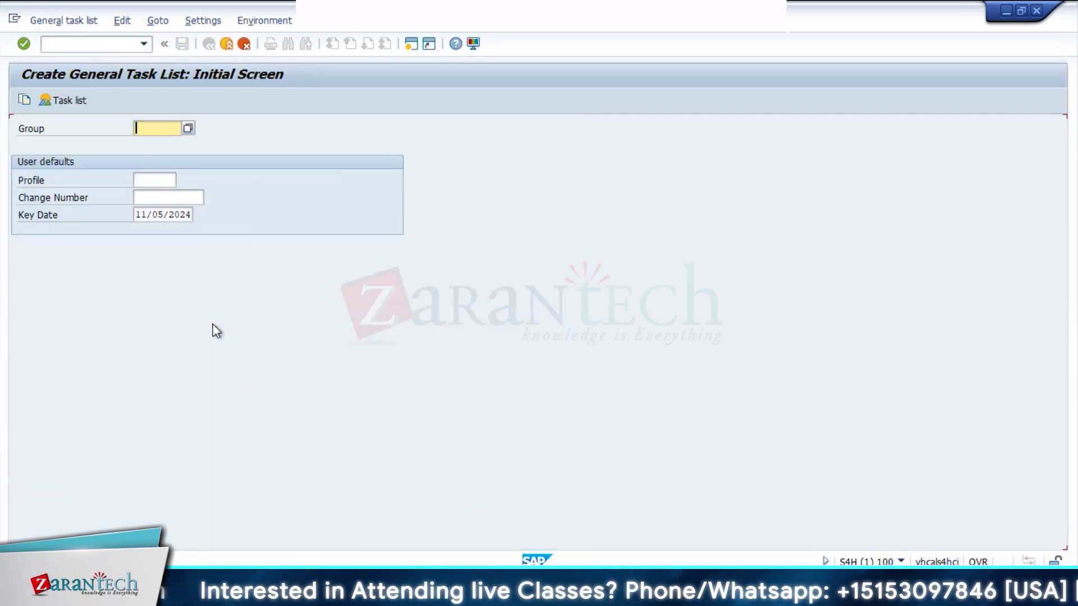
pyautogui.click(226, 44)
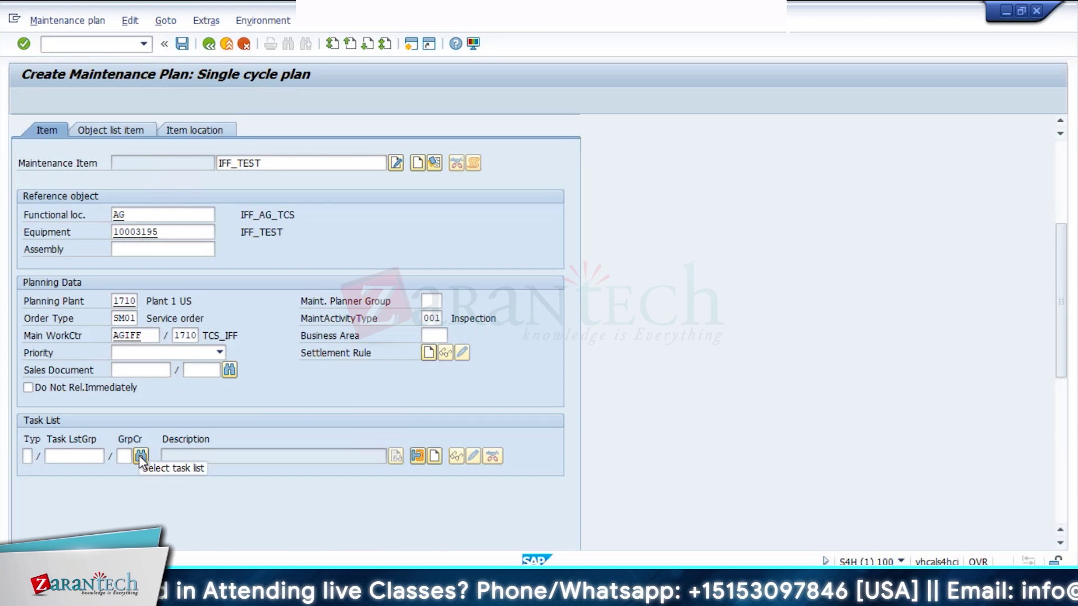
pyautogui.click(141, 456)
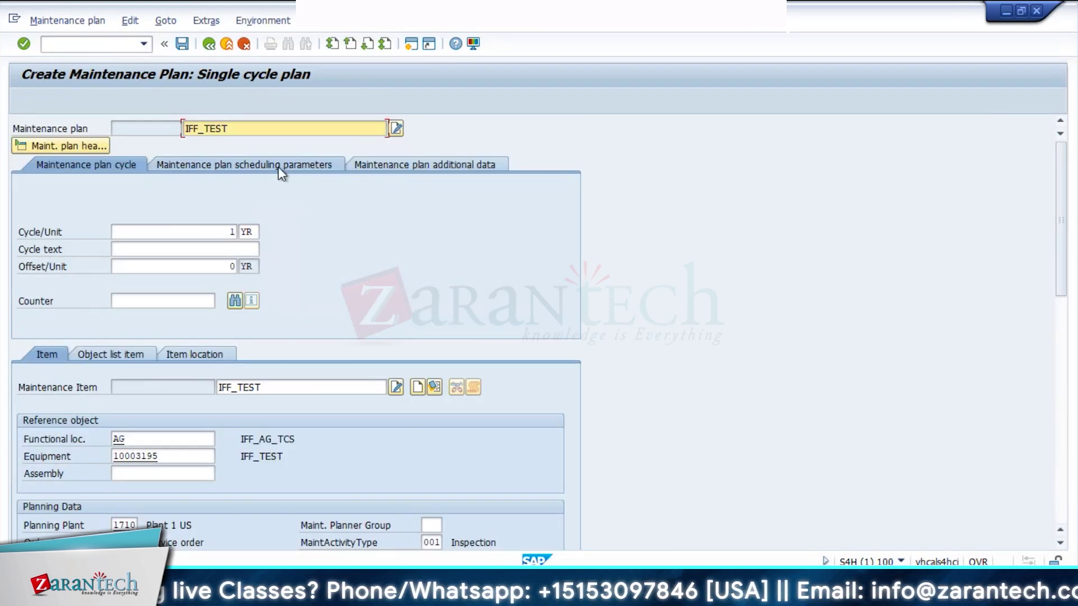
# - Set the scheduling parameters to call horizon 90 %, start of cycle 11/05/2024 and scheduling period 365 days
pyautogui.click(278, 167)
pyautogui.click(361, 215)
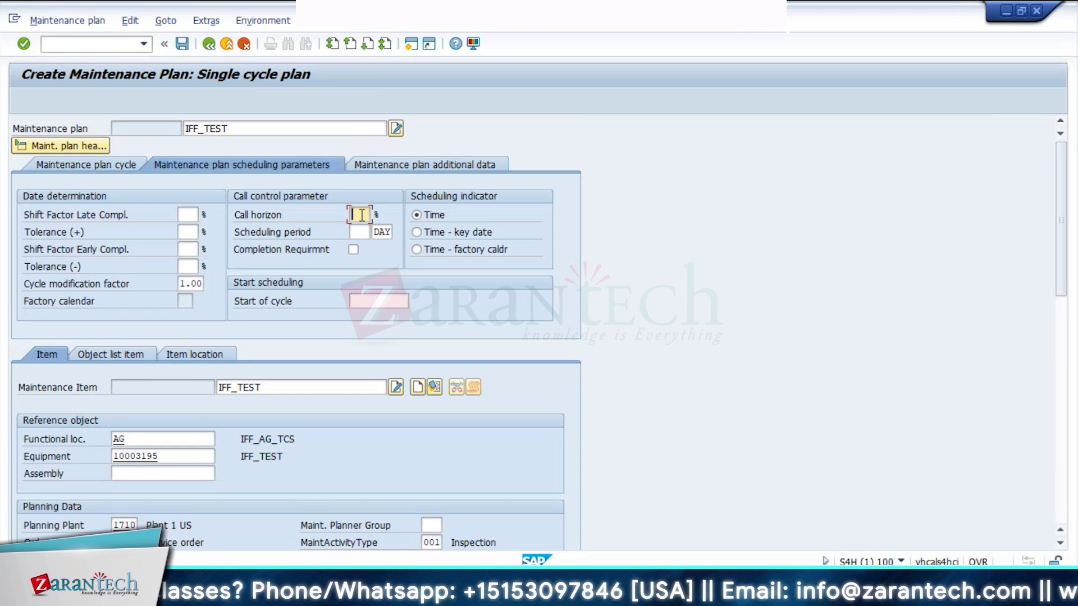
pyautogui.write('90')
pyautogui.click(359, 232)
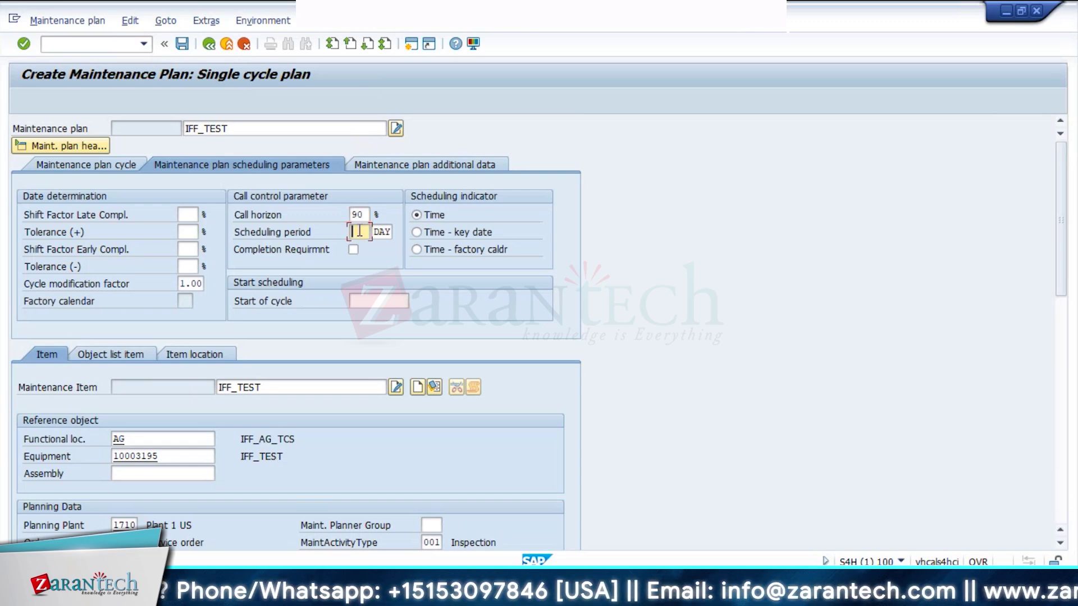
pyautogui.click(394, 302)
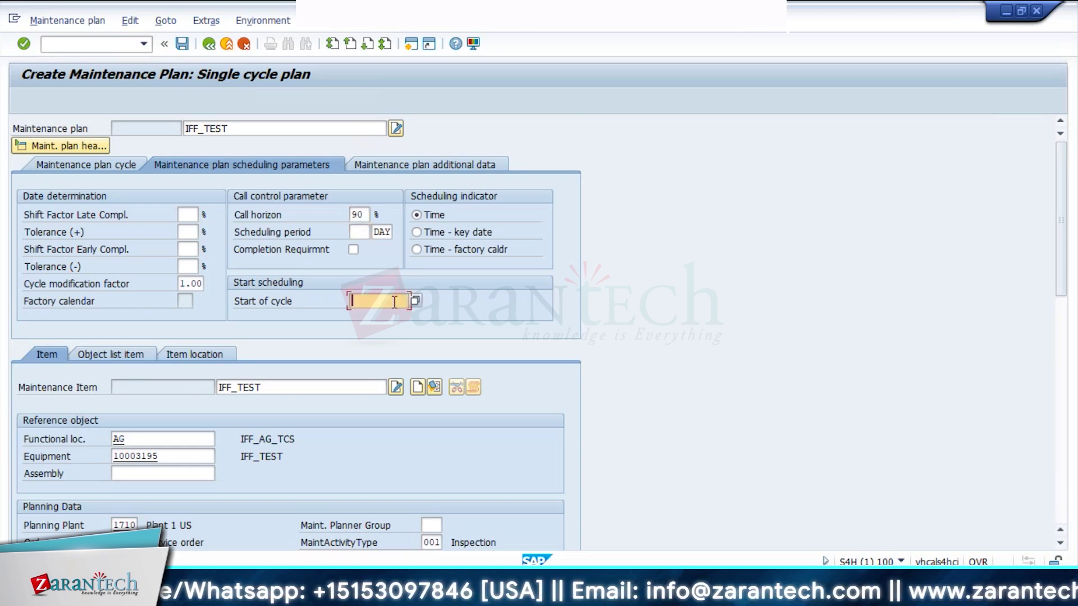
pyautogui.click(415, 303)
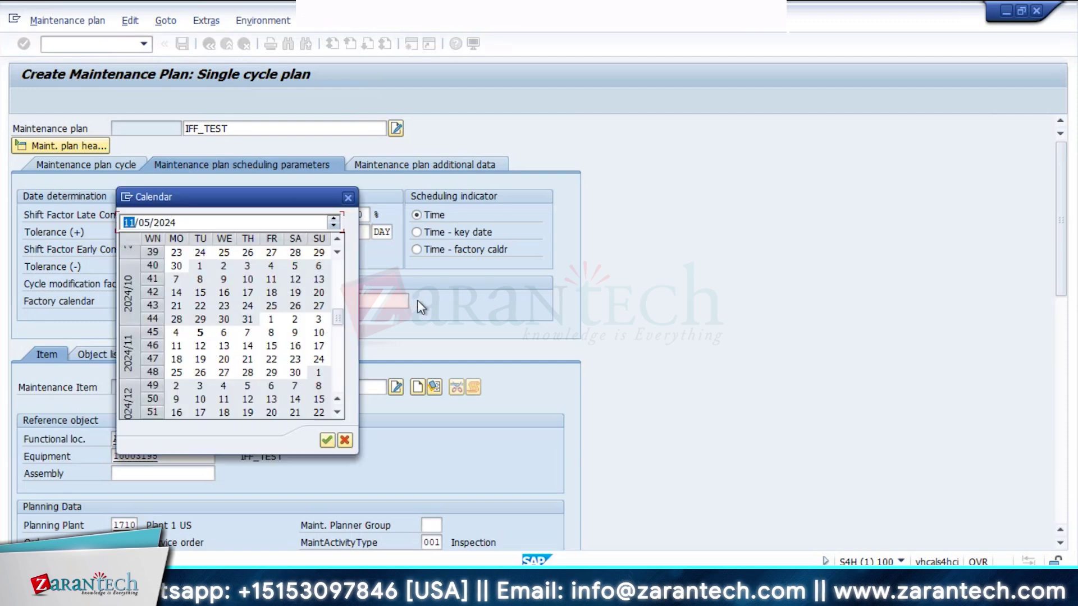
pyautogui.doubleClick(216, 357)
pyautogui.click(355, 232)
pyautogui.write('365')
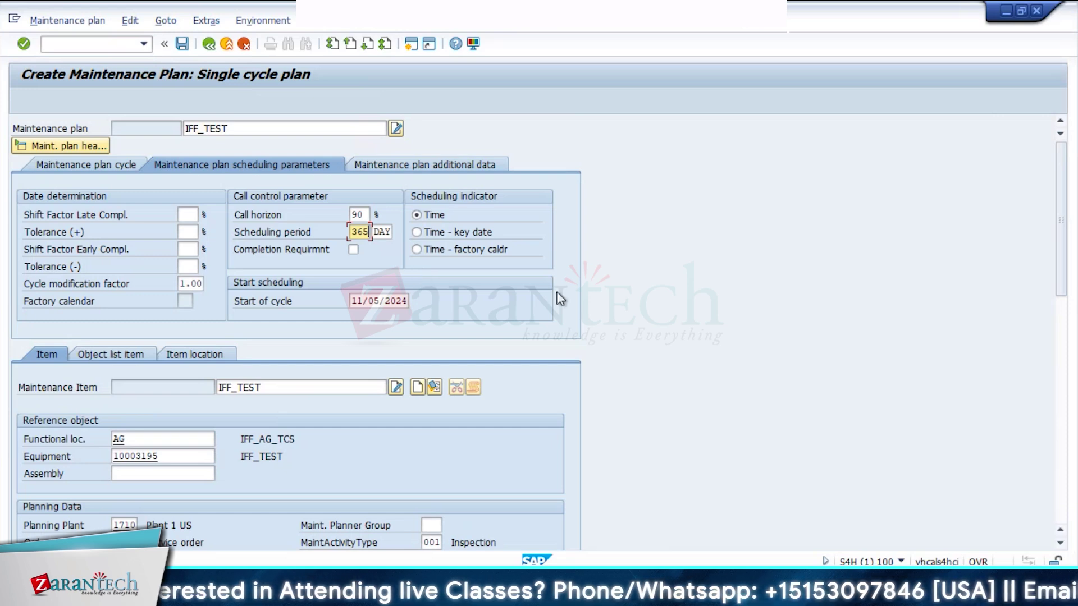
# - Save plan IFF_TEST and schedule it as maintenance plan 214 in transaction IP10
pyautogui.click(1063, 492)
pyautogui.click(1059, 197)
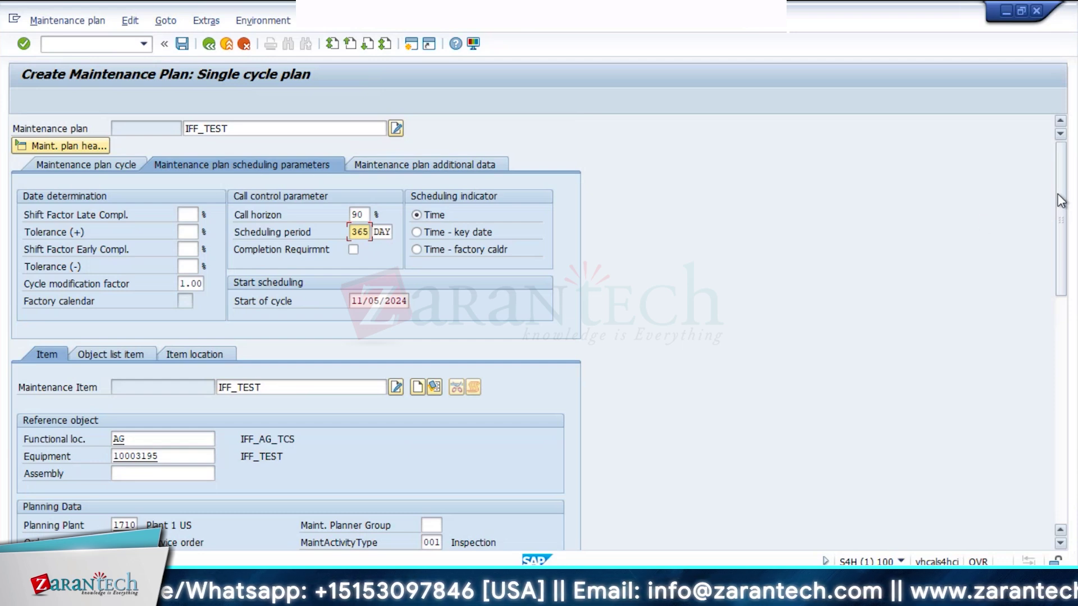
pyautogui.click(182, 44)
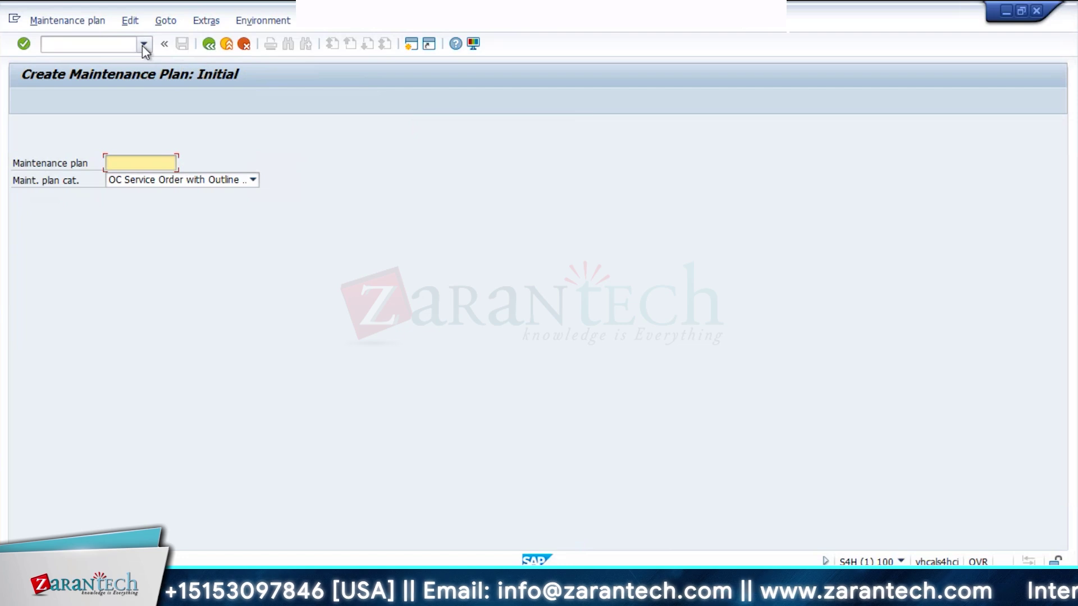
pyautogui.click(143, 45)
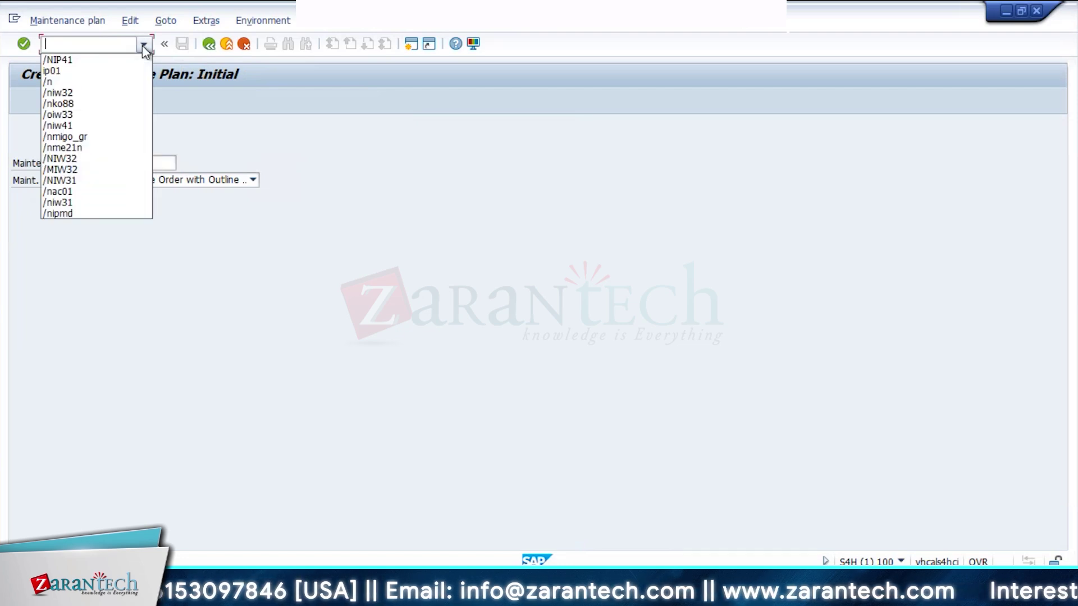
pyautogui.click(51, 71)
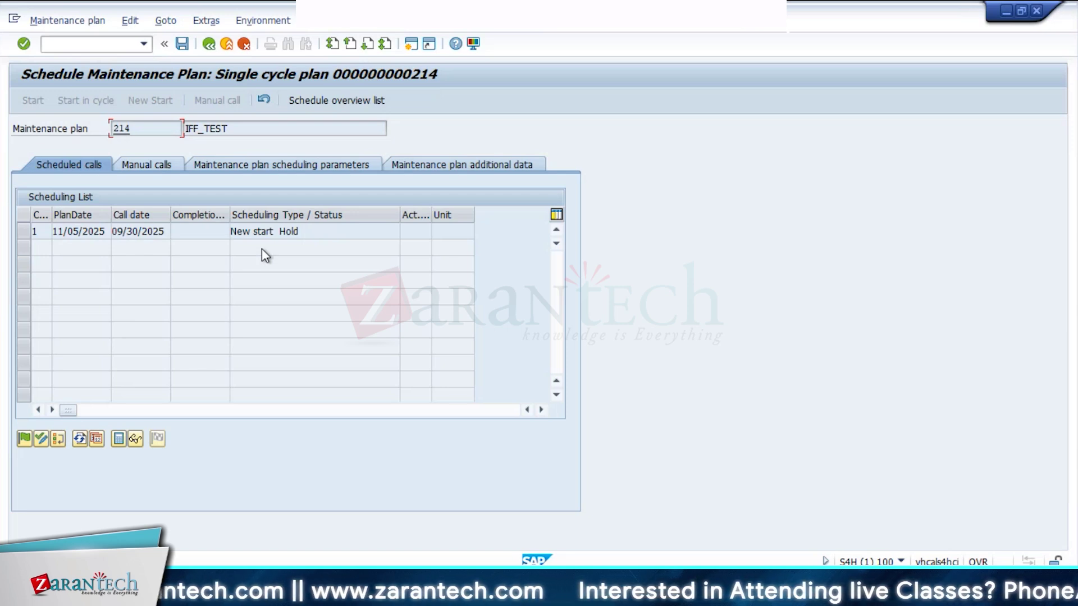
pyautogui.click(144, 44)
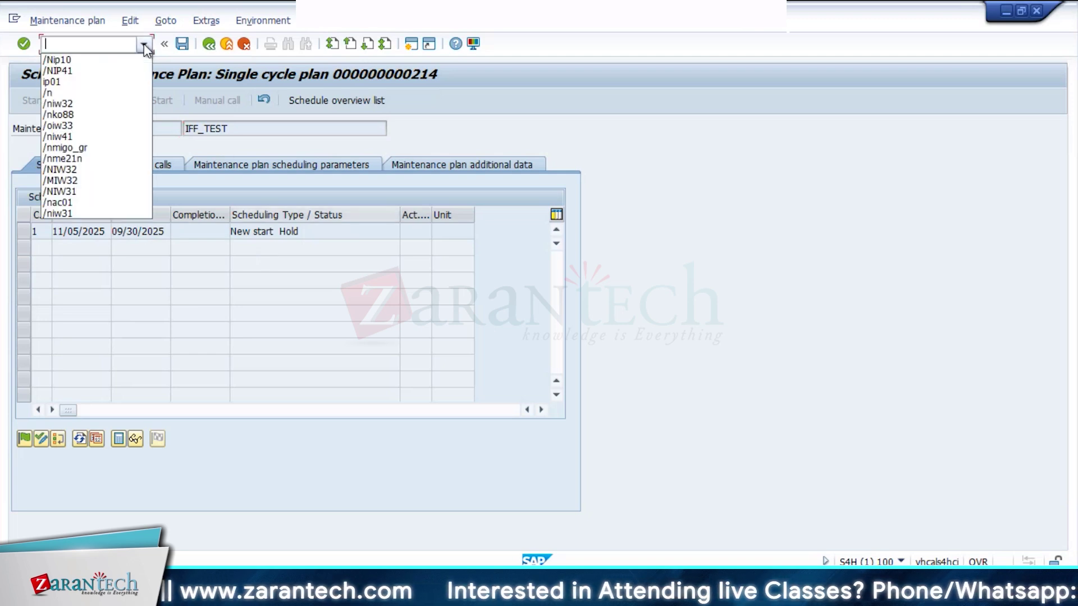
pyautogui.click(62, 71)
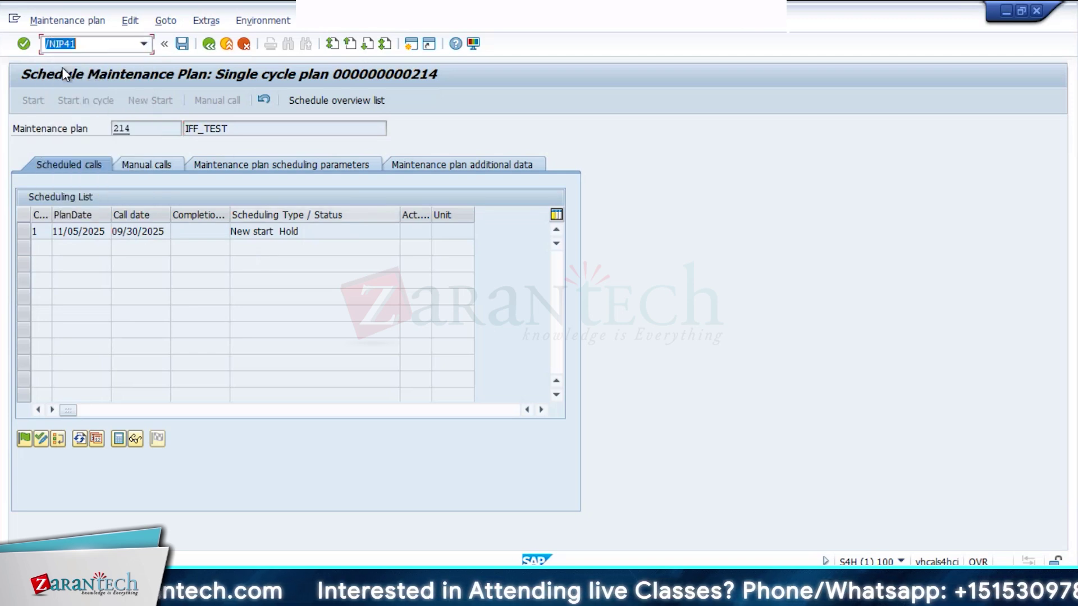
pyautogui.press('Return')
pyautogui.click(82, 45)
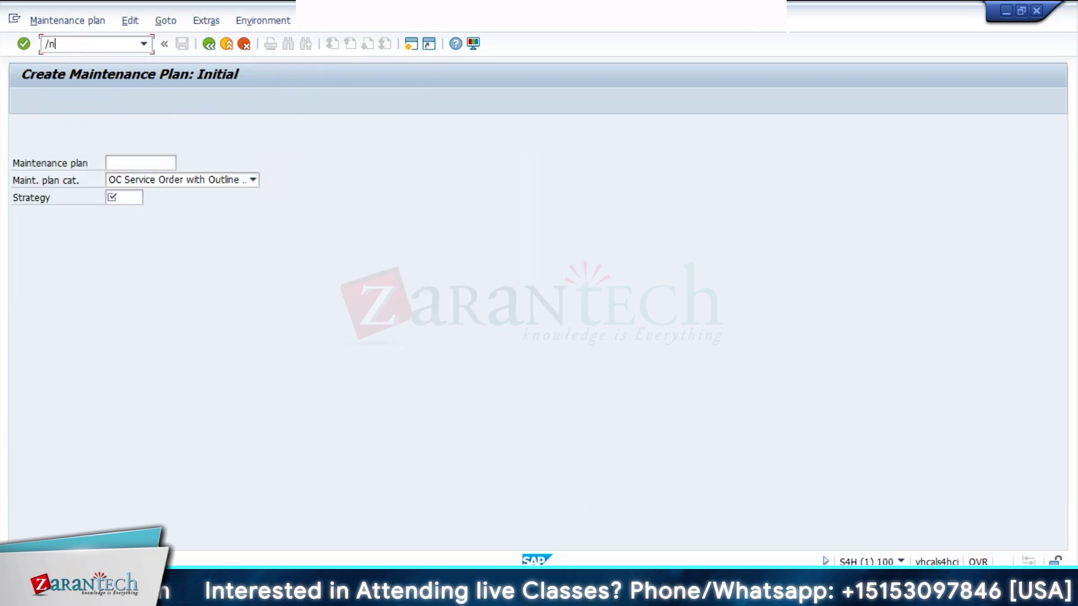
pyautogui.press('Return')
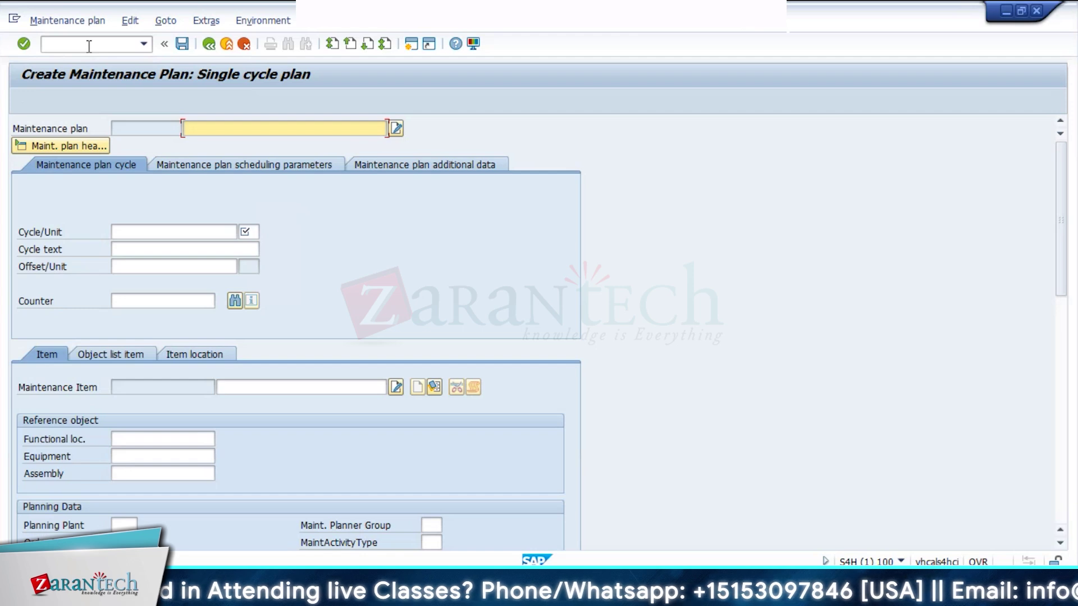
# - Switch to transaction IP02 for changing a maintenance plan
pyautogui.click(89, 46)
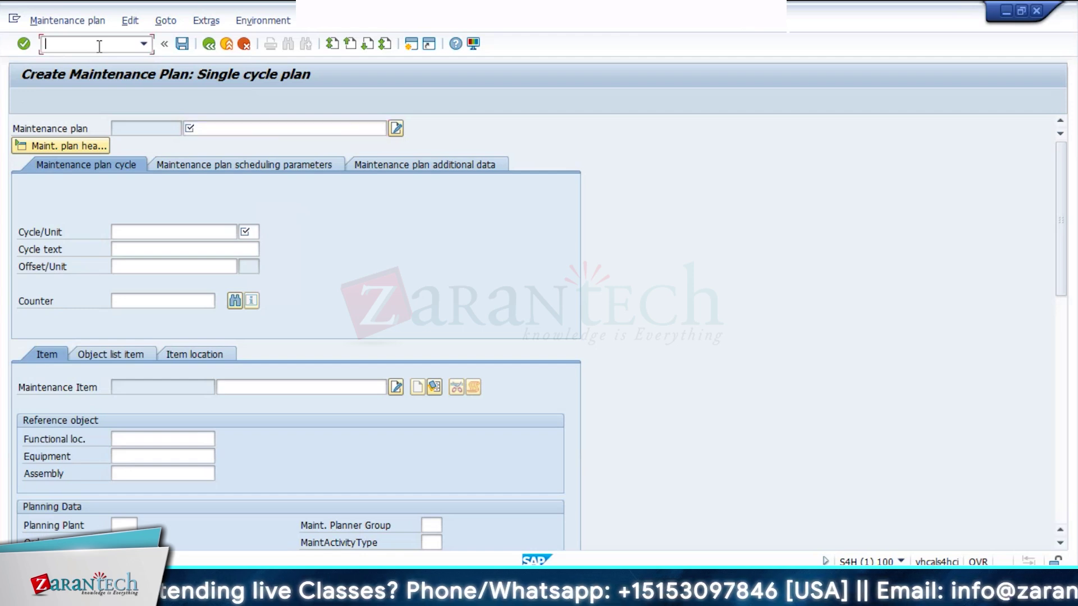
pyautogui.write('/nip02')
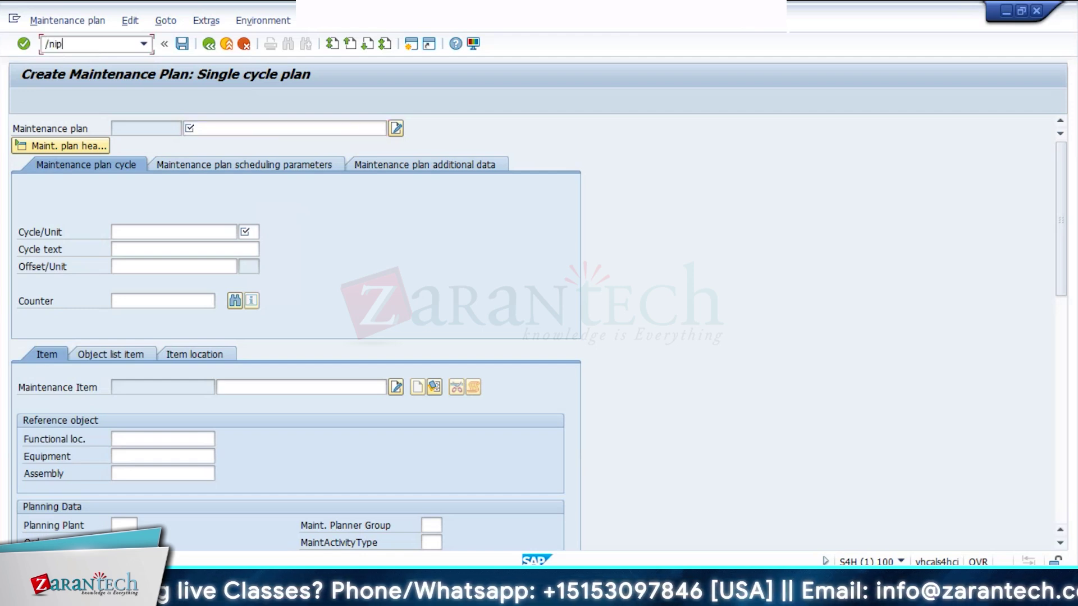
pyautogui.press('Return')
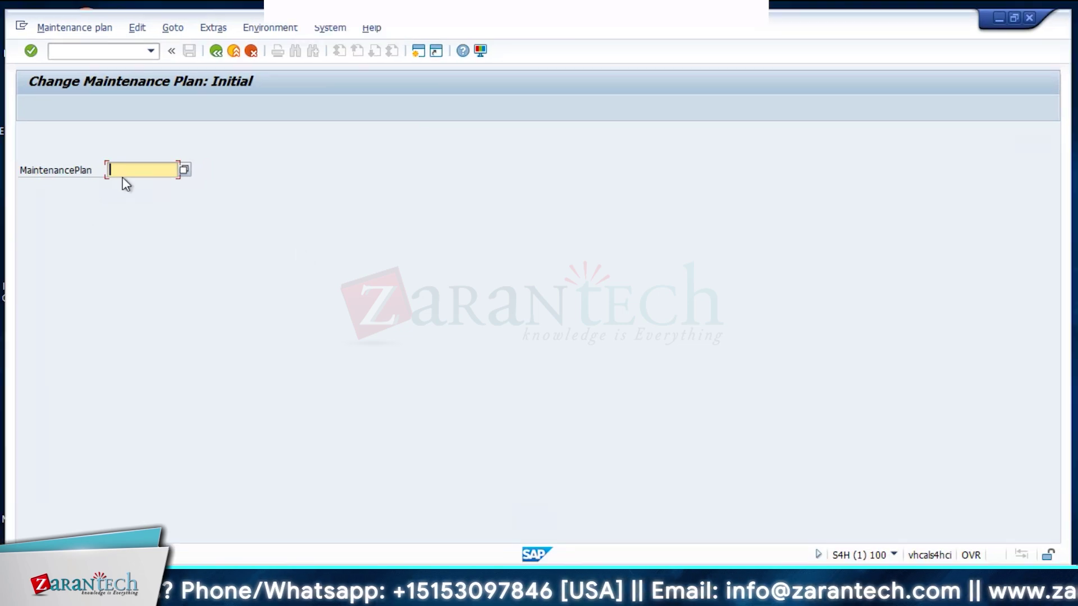
# - Open a new session and look up the selection fields of table MPLA in General Table Display
pyautogui.click(419, 51)
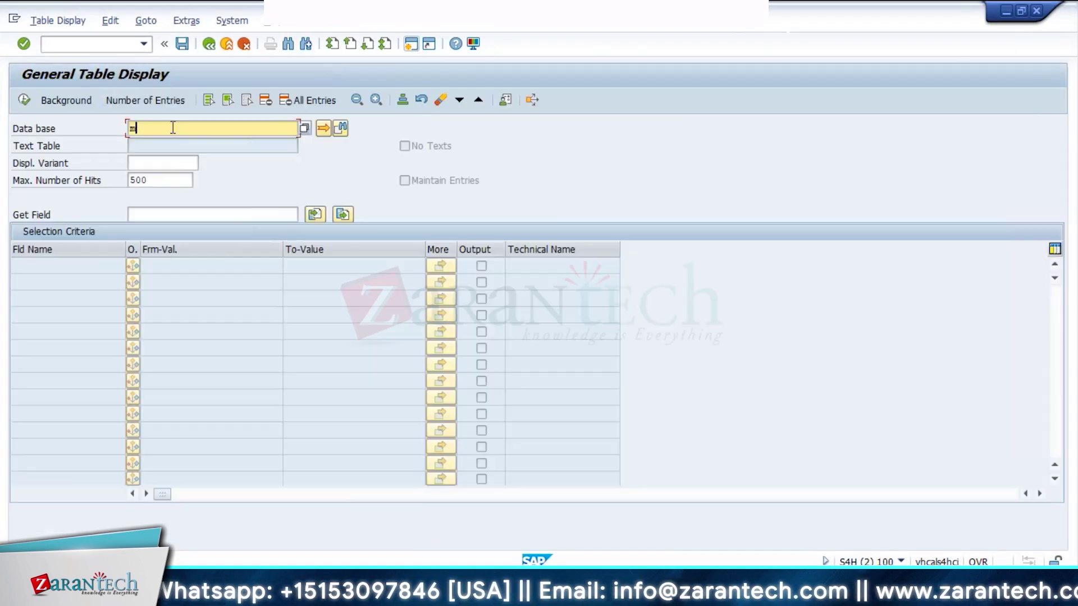
pyautogui.write('pla')
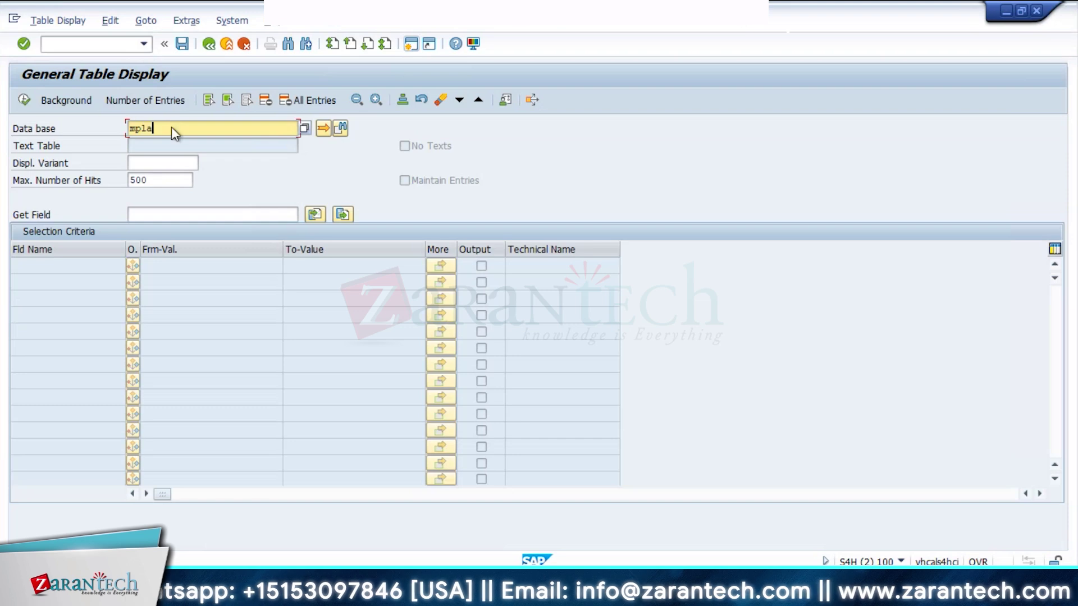
pyautogui.press('Return')
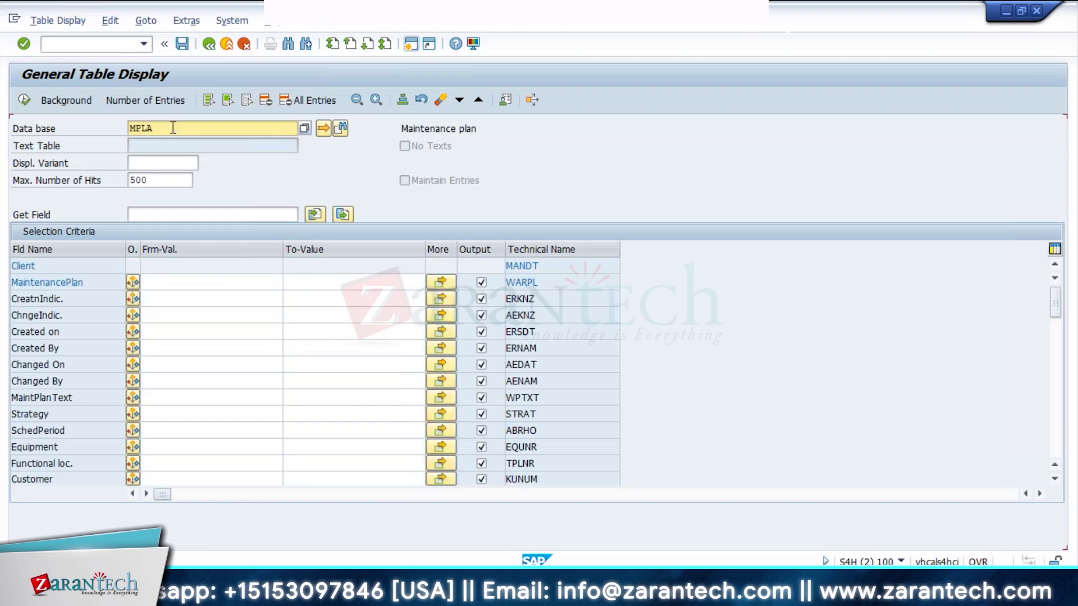
pyautogui.click(191, 327)
pyautogui.click(171, 381)
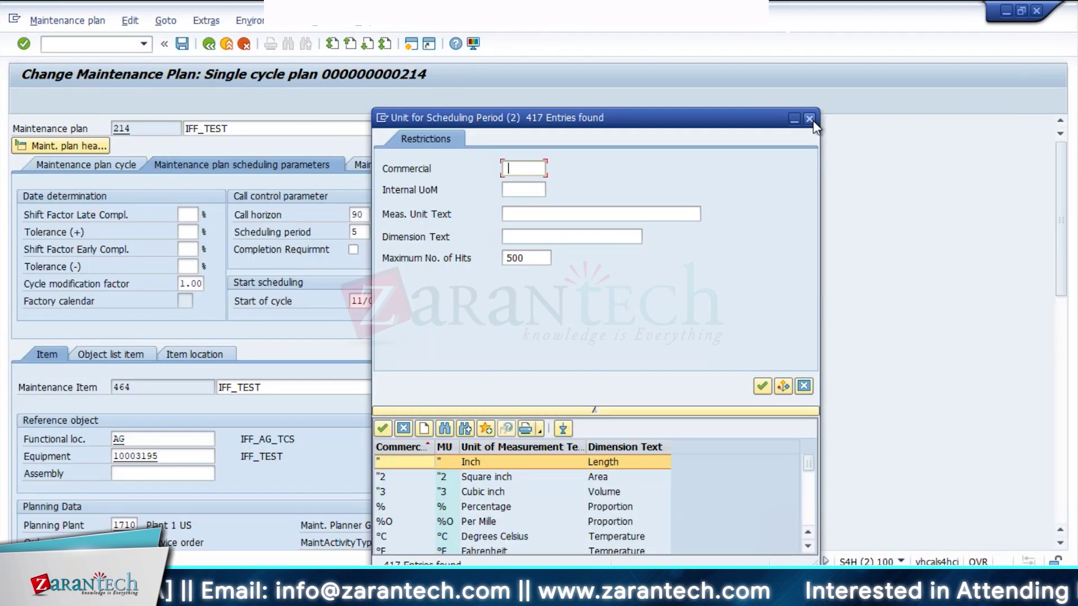
# - Dismiss the scheduling period's unit list and save the newly started schedule of maintenance plan 214
pyautogui.click(813, 120)
pyautogui.click(421, 238)
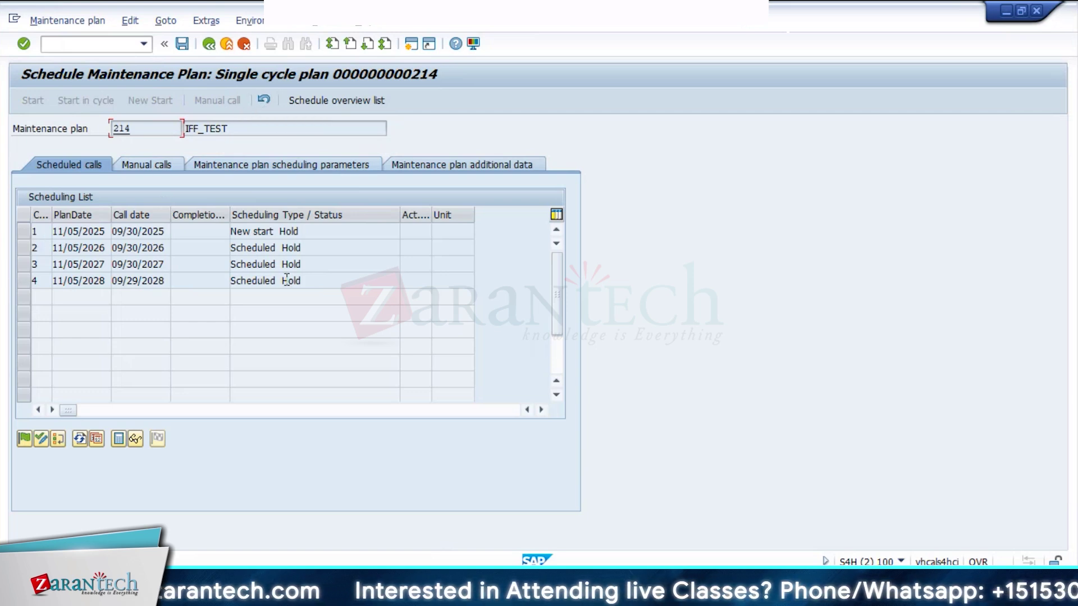
pyautogui.click(264, 99)
pyautogui.click(182, 44)
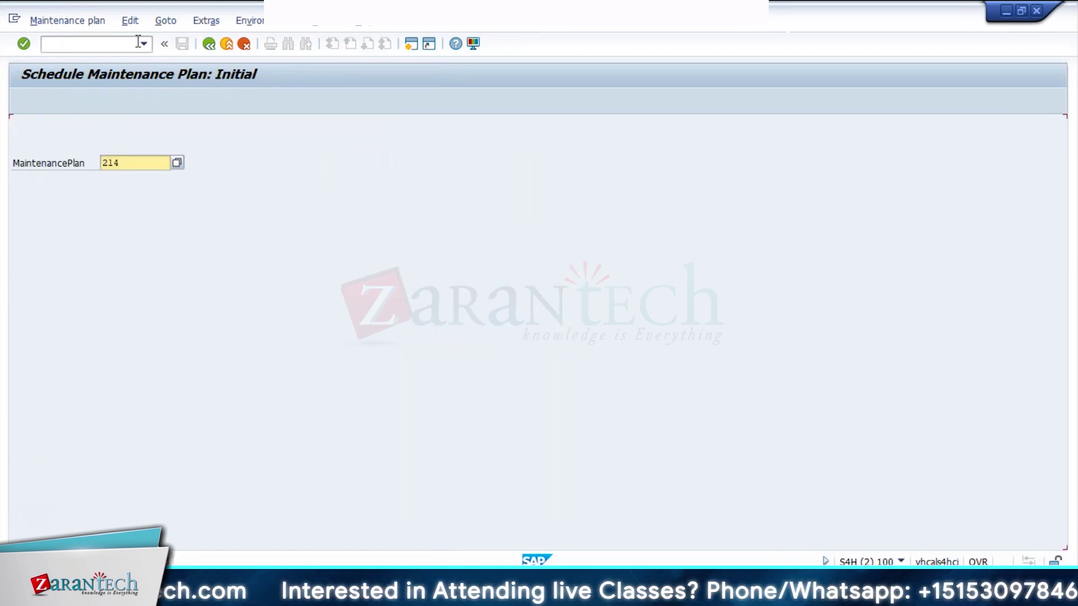
# - Check the item data of maintenance plan 214, release its scheduled call 1 and save the plan
pyautogui.click(144, 45)
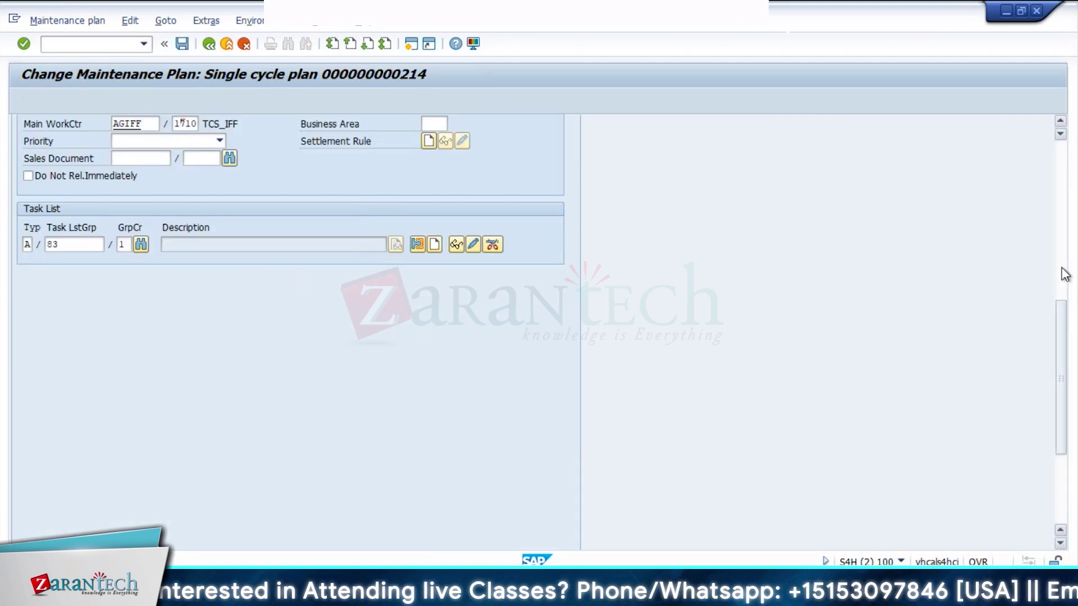
pyautogui.click(1065, 275)
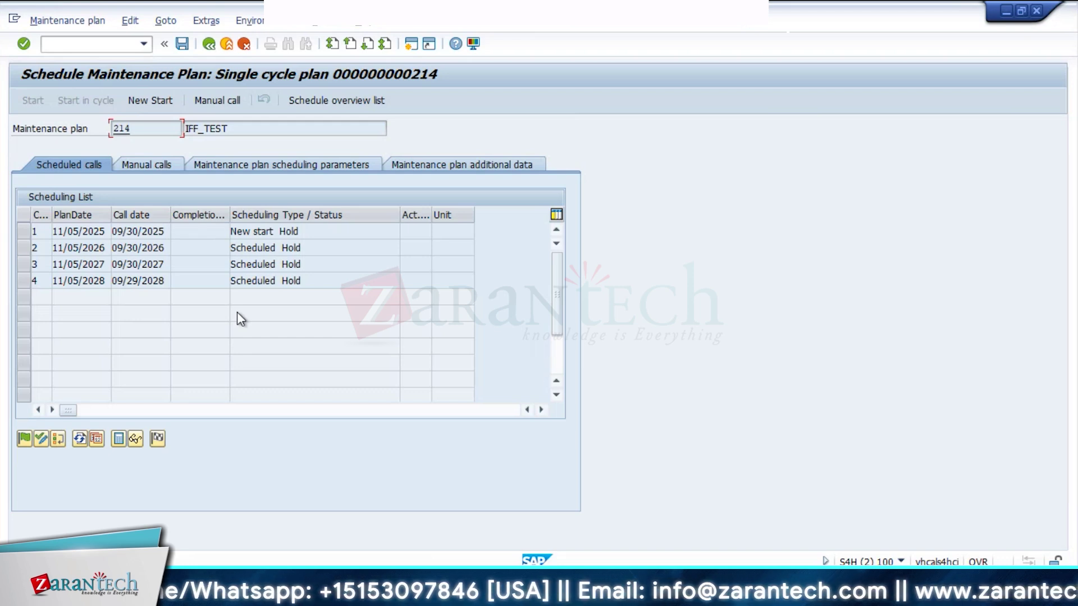
pyautogui.click(34, 232)
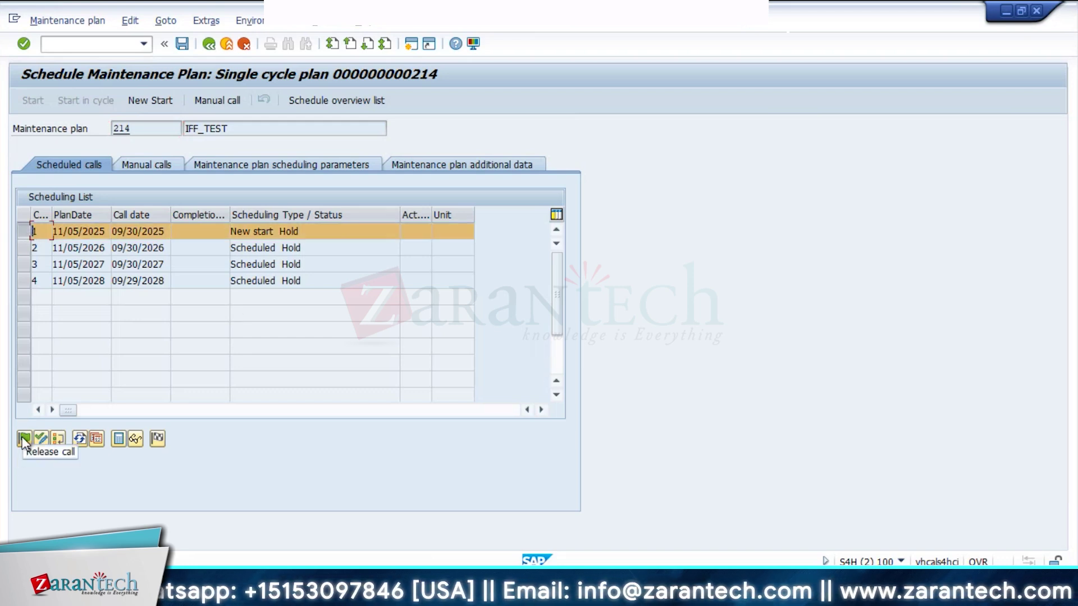
pyautogui.click(24, 440)
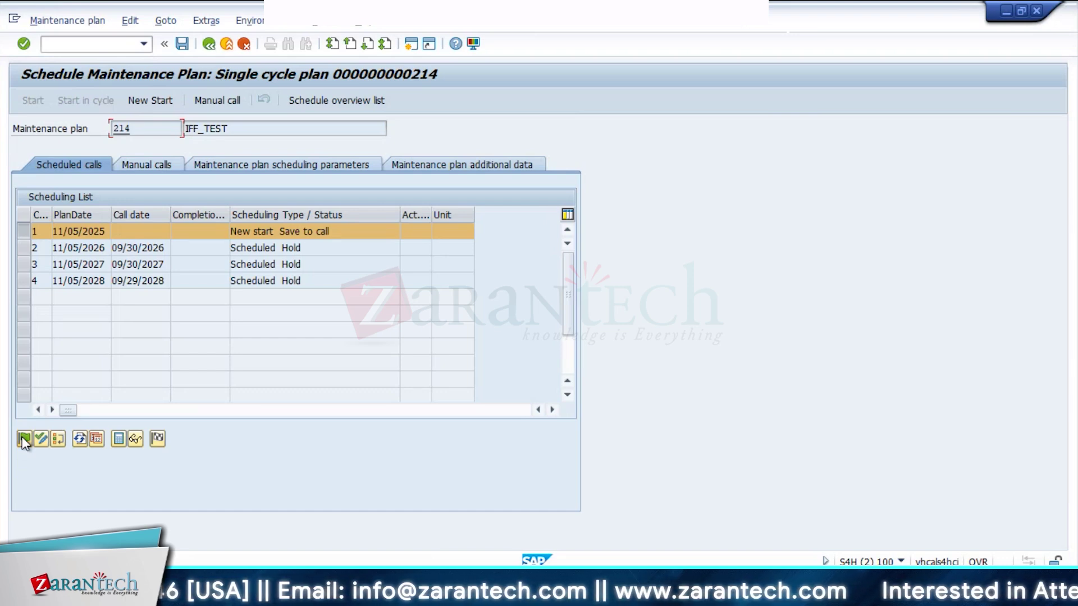
pyautogui.click(182, 44)
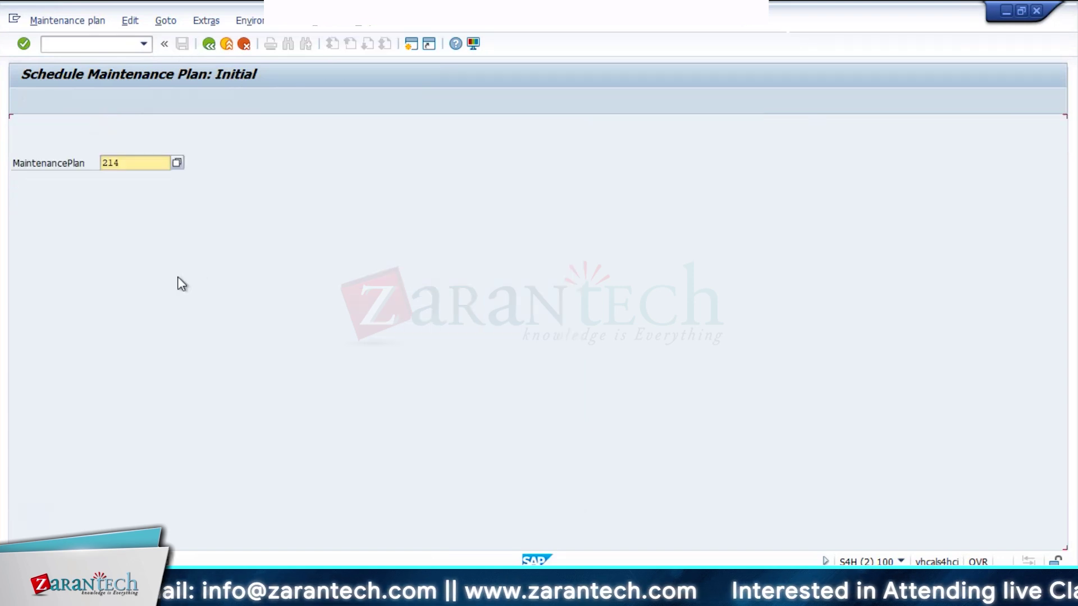
# - Reopen maintenance plan 214 for scheduling and display the service order belonging to call 1
pyautogui.press('Return')
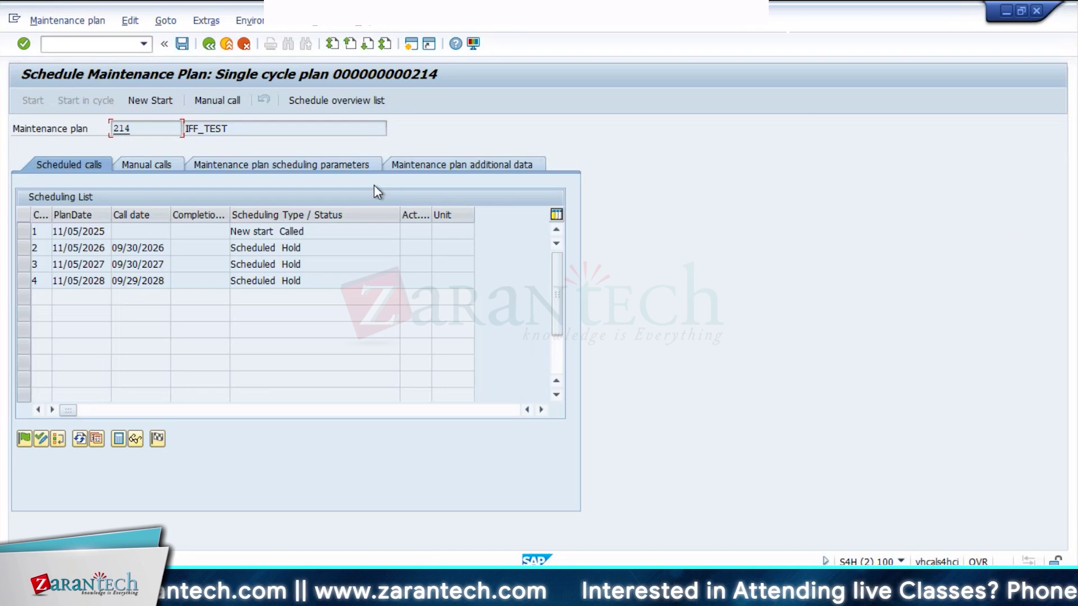
pyautogui.click(23, 232)
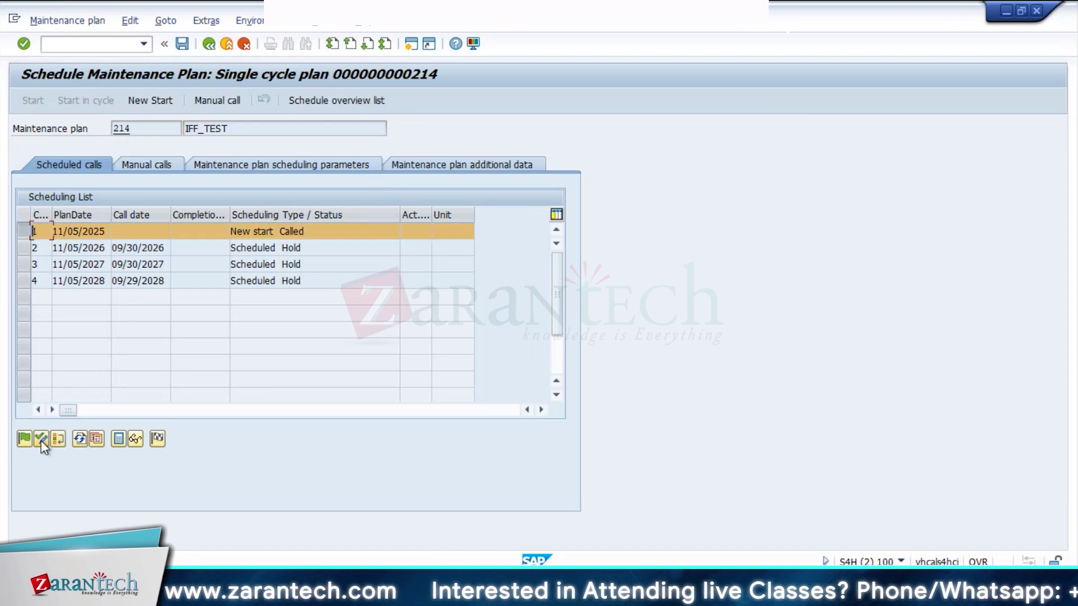
pyautogui.click(137, 439)
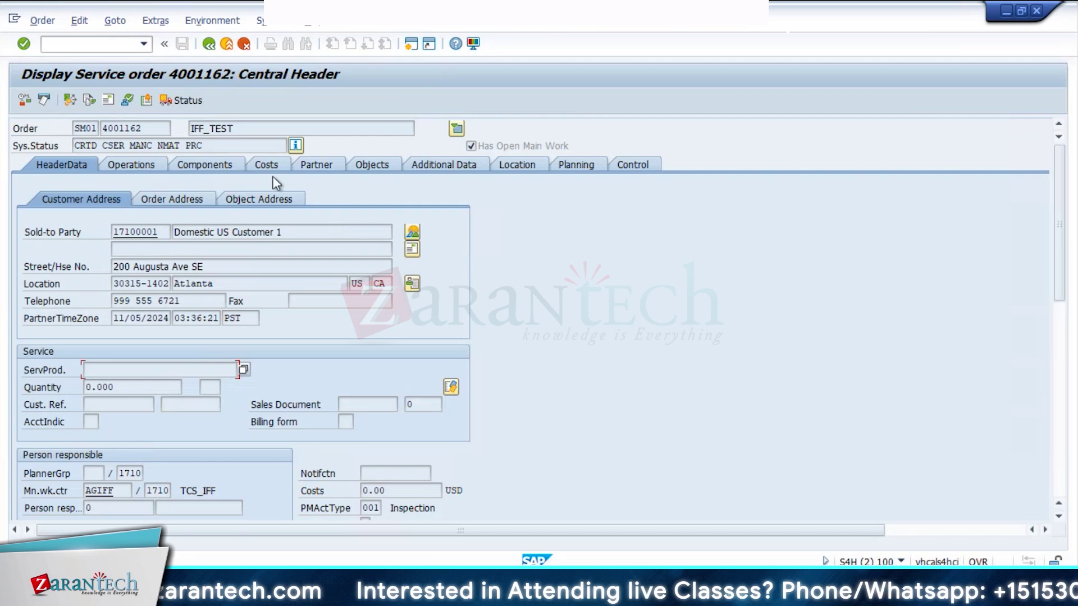
# - Examine the service order's operations and costs, including the calculation key options of operation 0010
pyautogui.click(138, 165)
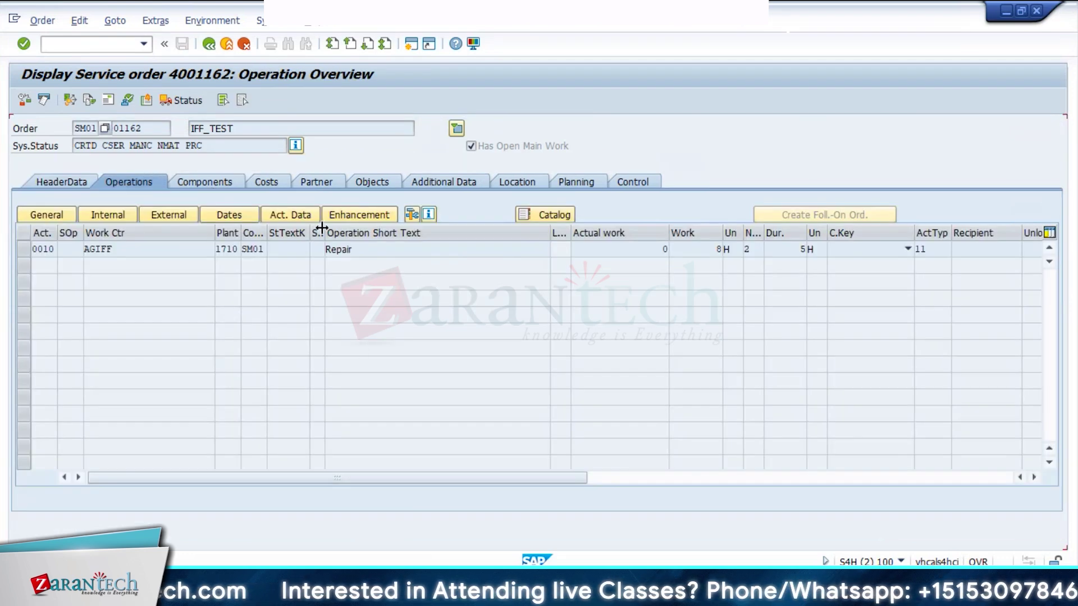
pyautogui.click(264, 182)
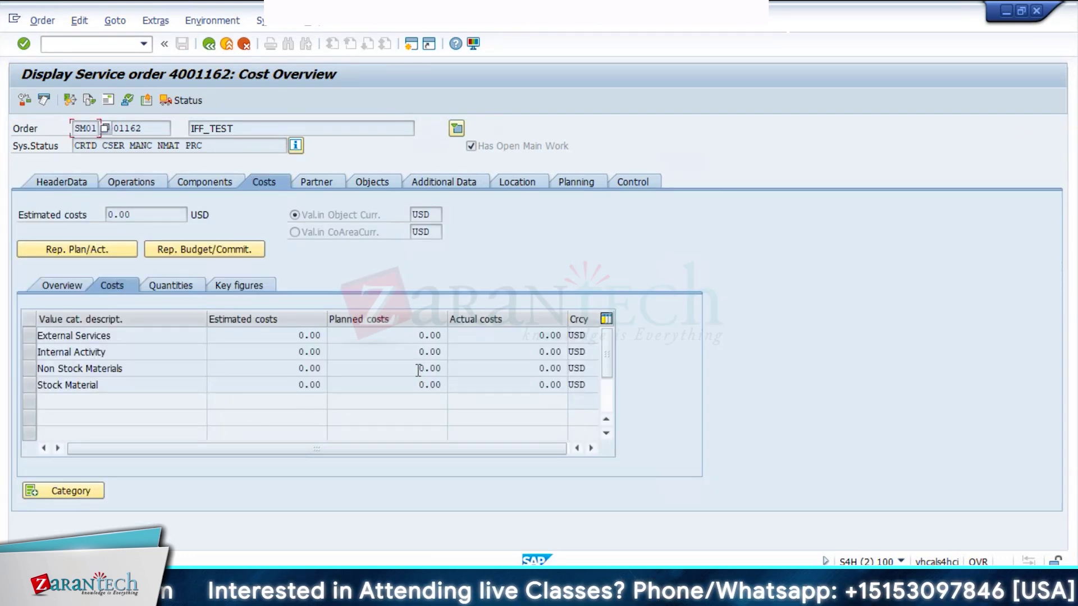
pyautogui.click(150, 179)
pyautogui.click(874, 249)
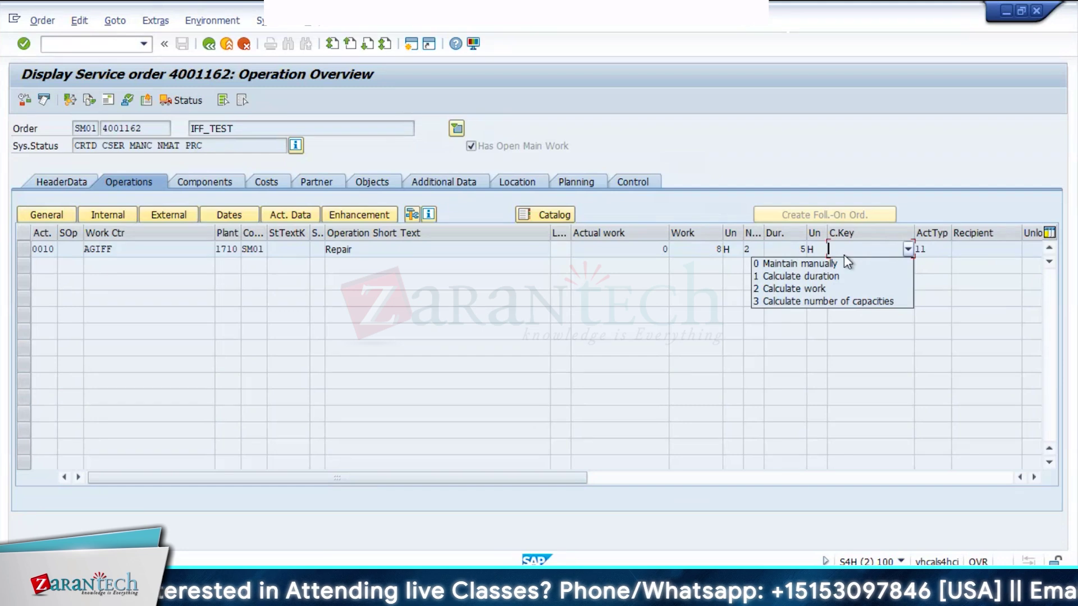
pyautogui.click(475, 283)
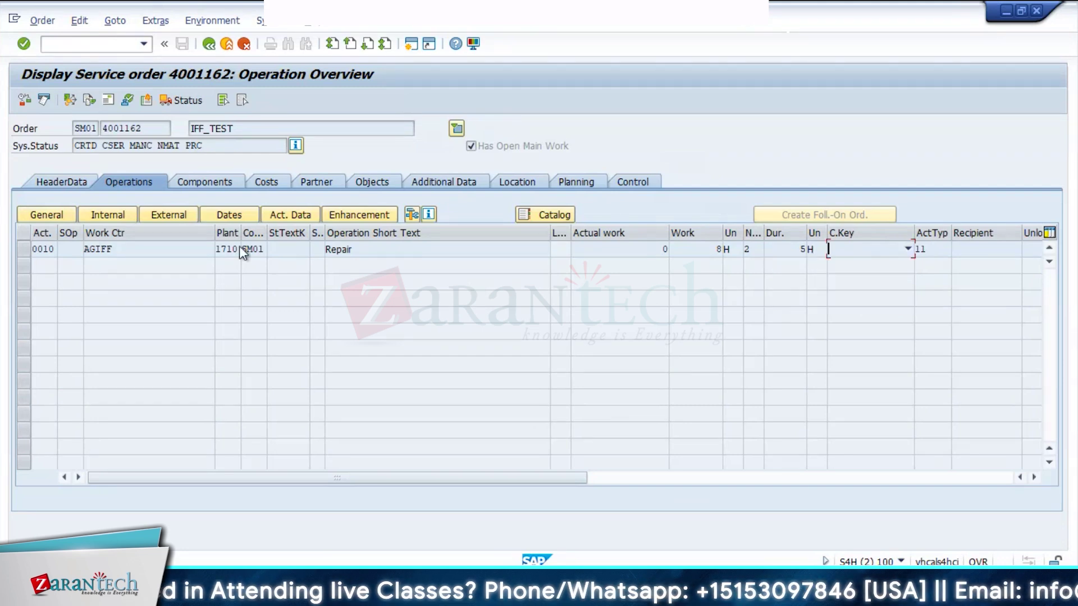
pyautogui.click(156, 20)
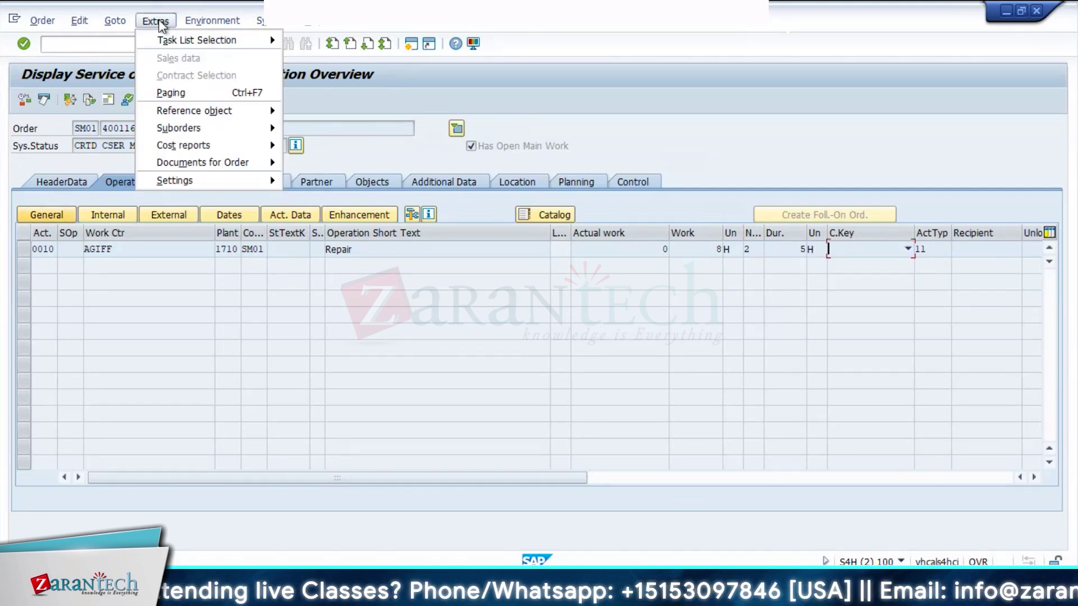
pyautogui.moveTo(116, 21)
pyautogui.click(140, 78)
pyautogui.click(374, 442)
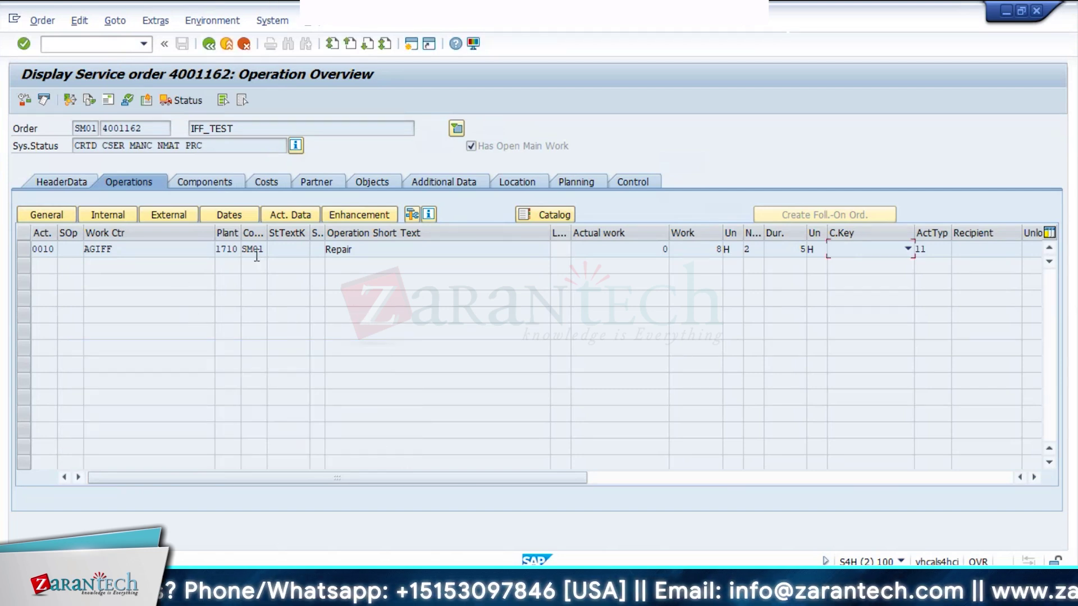
# - Open maintenance plan 214 for changing and start a settlement rule for its maintenance item
pyautogui.click(85, 44)
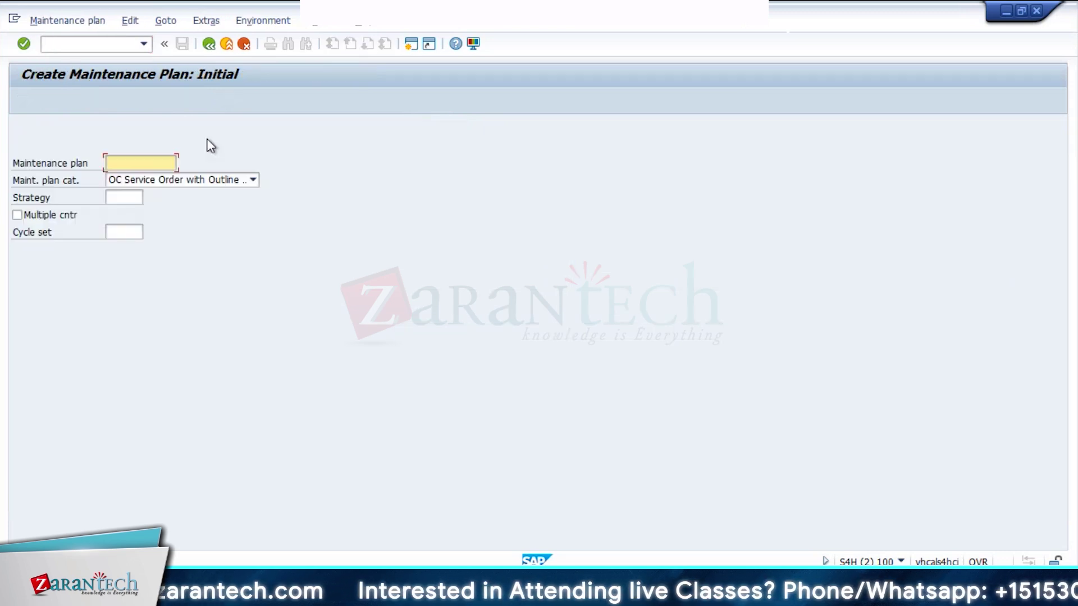
pyautogui.press('Return')
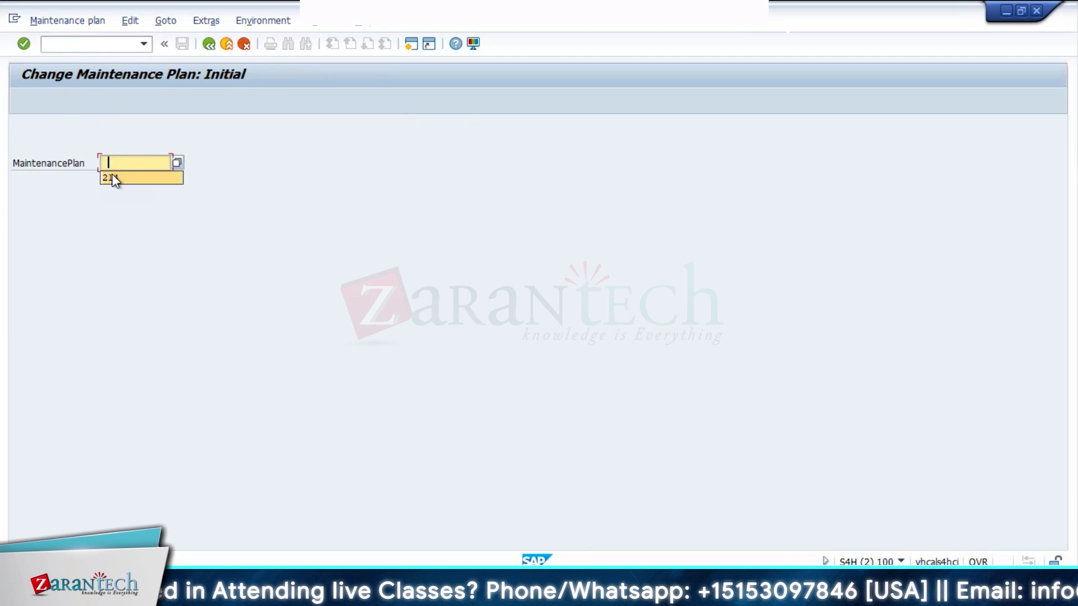
pyautogui.press('Return')
pyautogui.click(1066, 493)
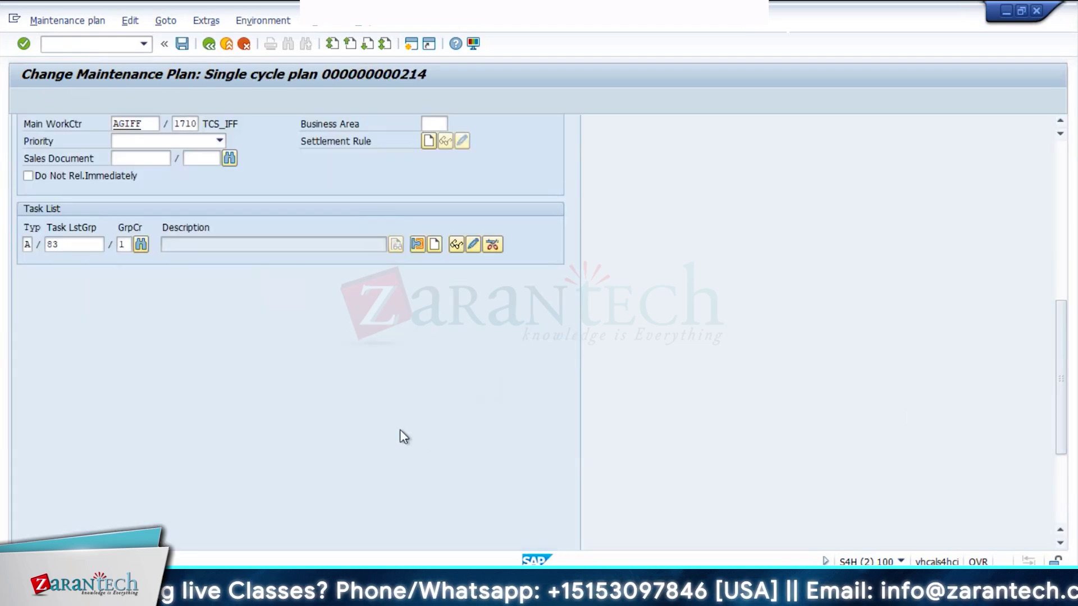
pyautogui.click(429, 141)
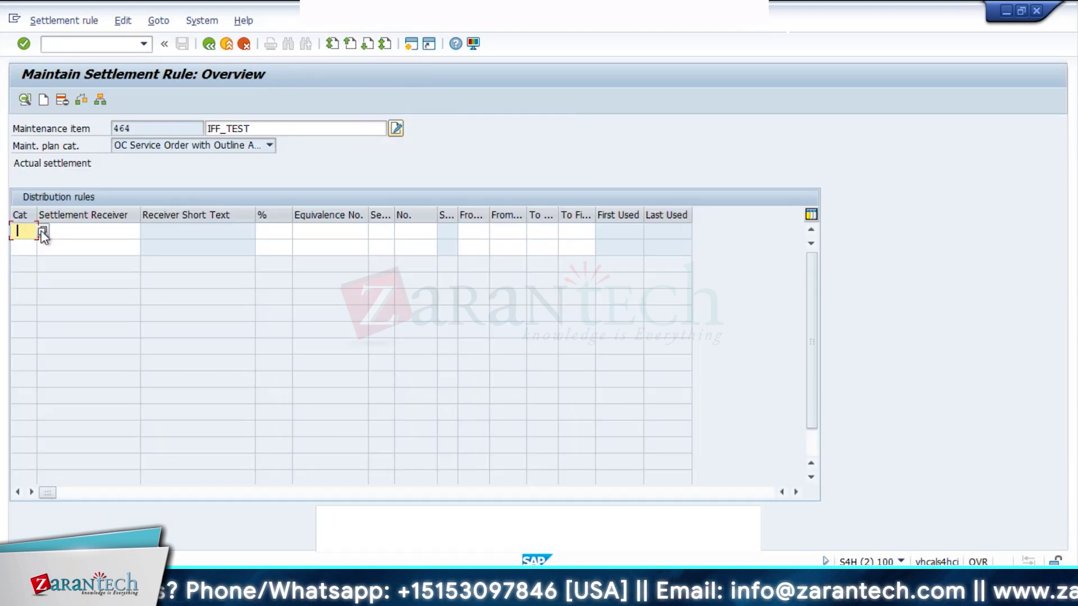
# - Set the distribution rule to account assignment category SDI, 100 percent and settlement type FUL
pyautogui.click(42, 231)
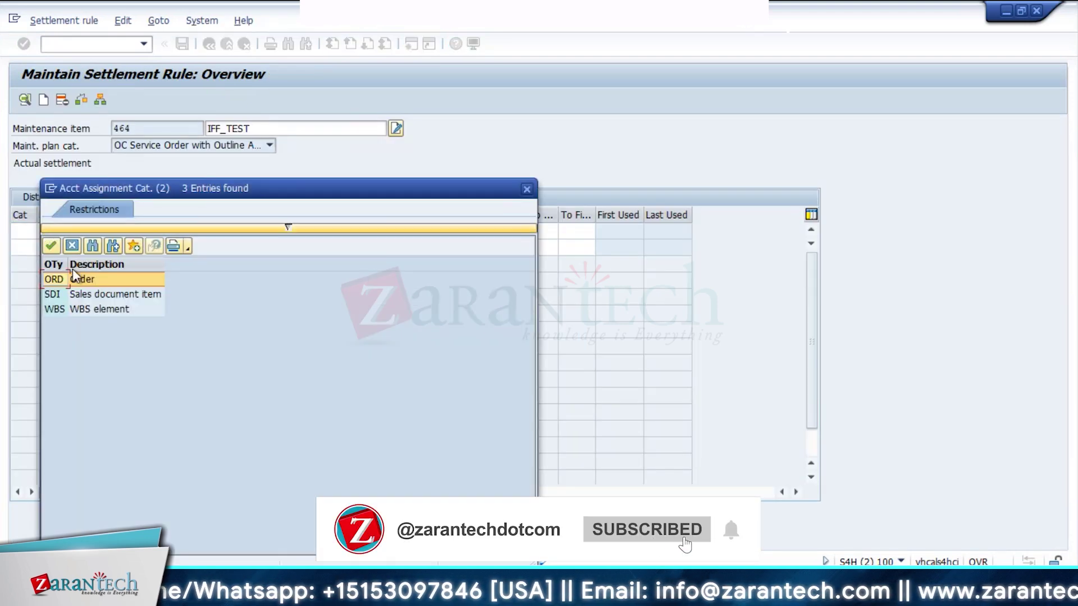
pyautogui.doubleClick(56, 279)
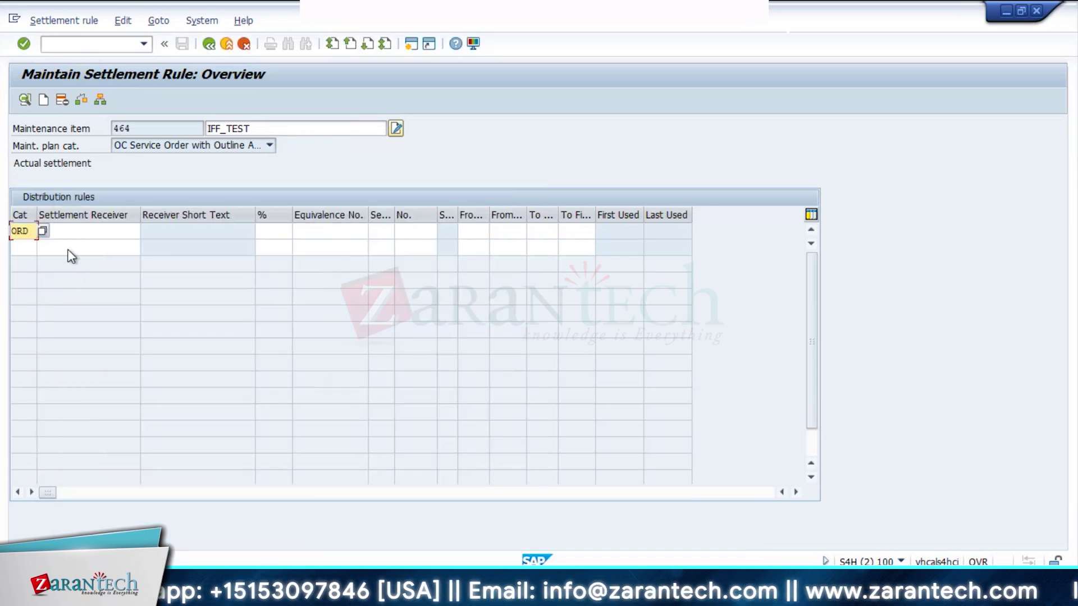
pyautogui.click(42, 231)
pyautogui.doubleClick(73, 292)
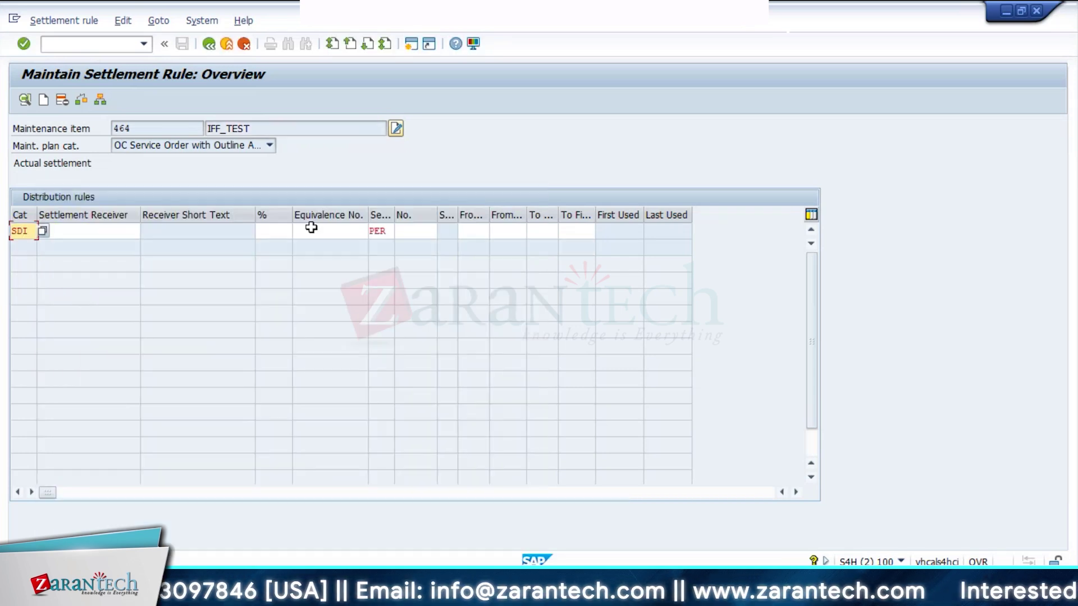
pyautogui.click(267, 231)
pyautogui.write('1')
pyautogui.press('BackSpace')
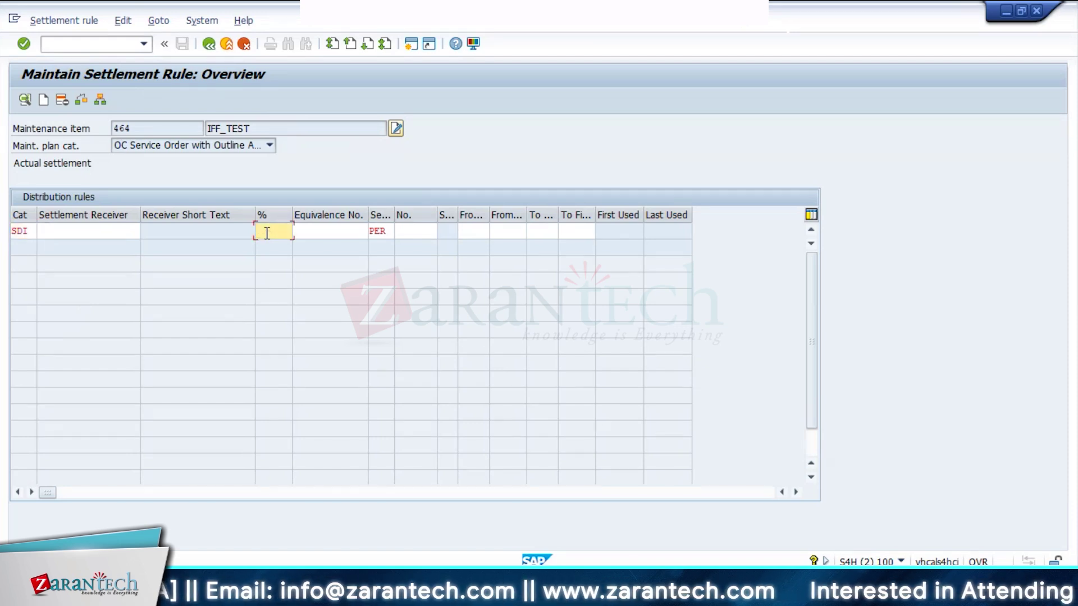
pyautogui.write('100')
pyautogui.click(381, 231)
pyautogui.click(401, 232)
pyautogui.doubleClick(426, 281)
# - Enter the sales order number with item 10 as the distribution rule's settlement receiver
pyautogui.click(65, 230)
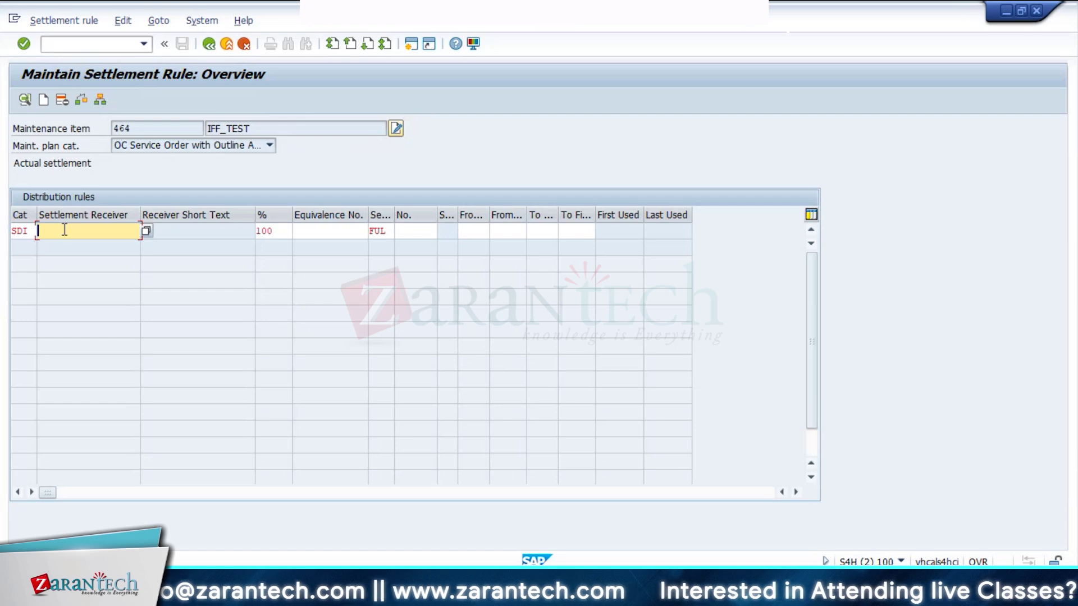
pyautogui.write('4')
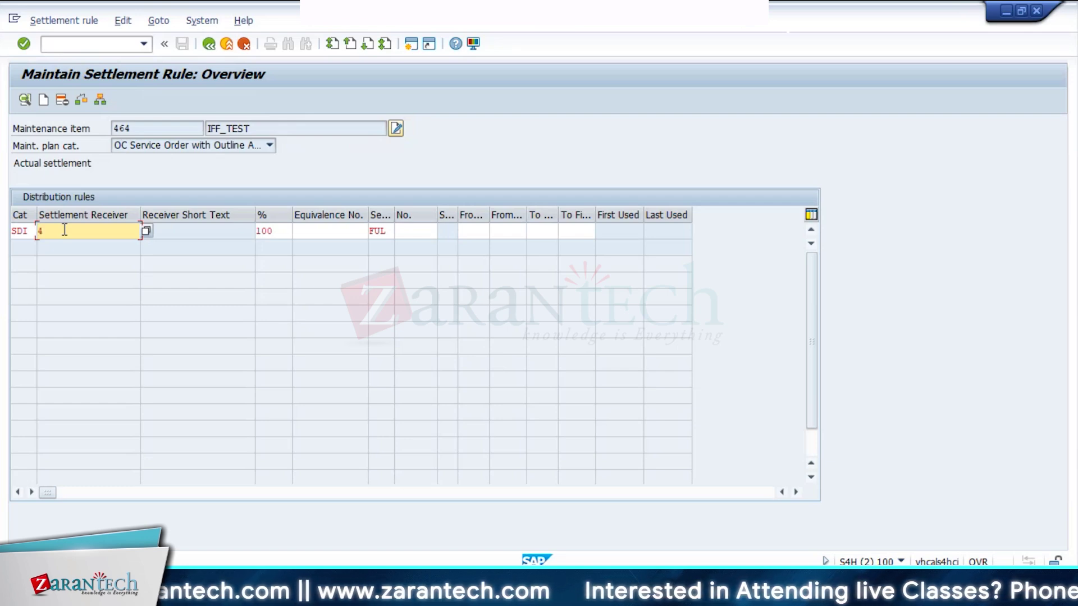
pyautogui.write('00000')
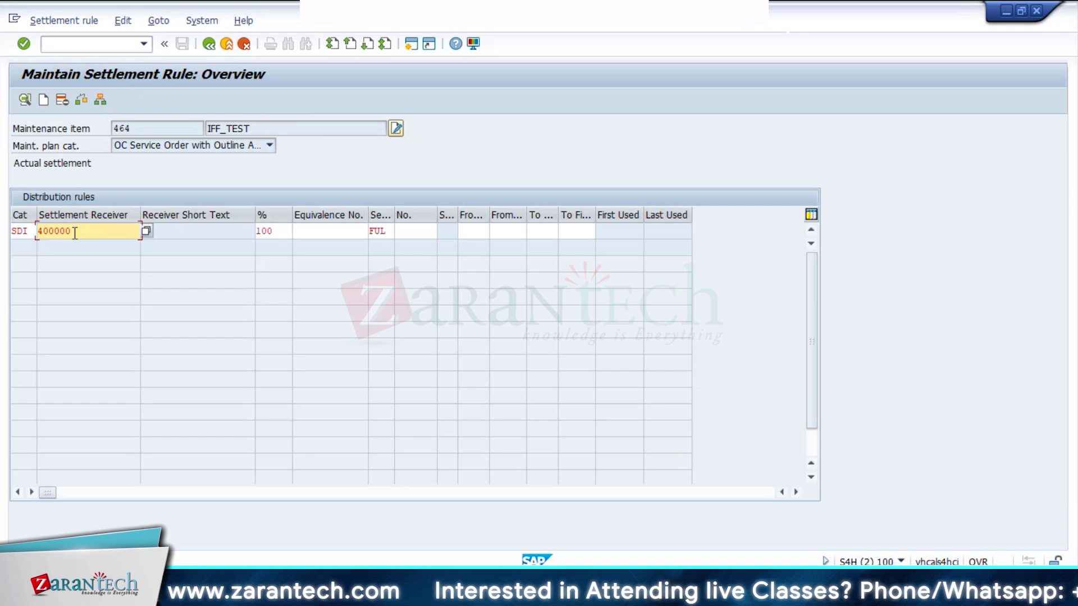
pyautogui.write('31')
pyautogui.press('Return')
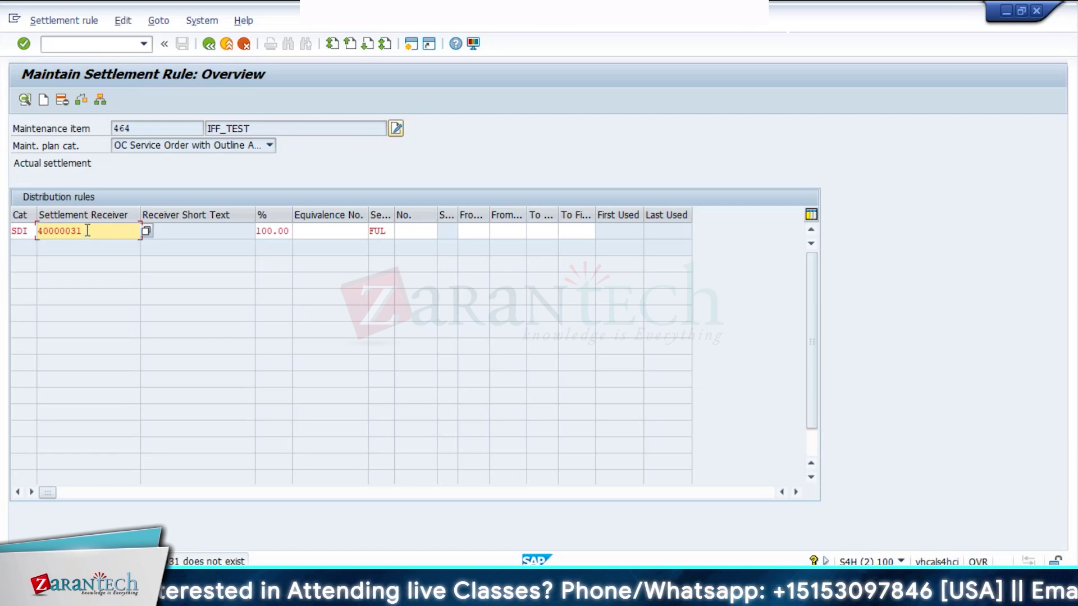
pyautogui.write('01')
pyautogui.press('Return')
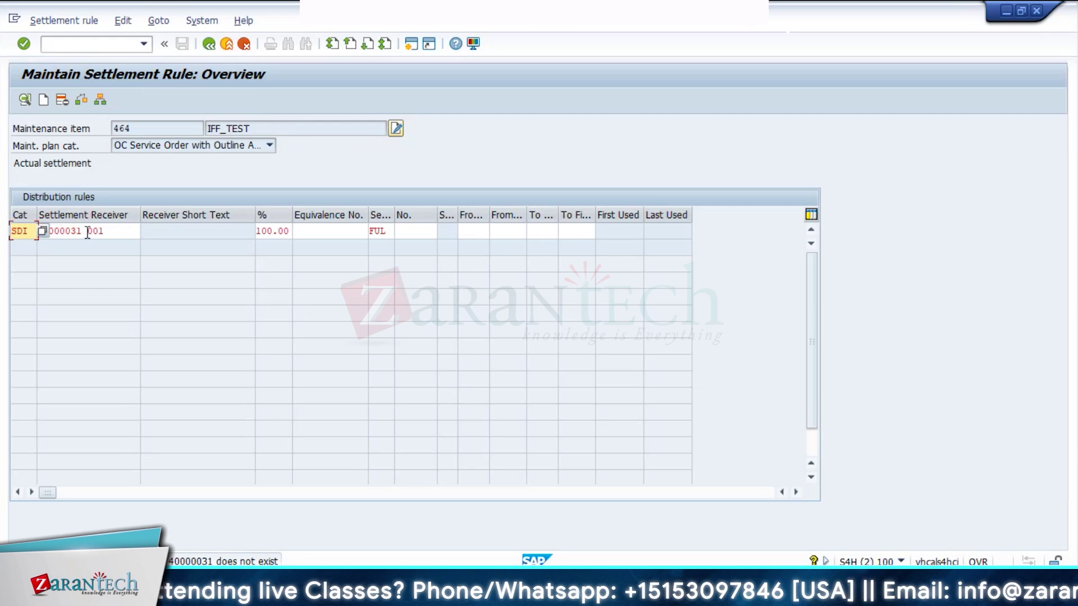
pyautogui.write('O')
pyautogui.press('Return')
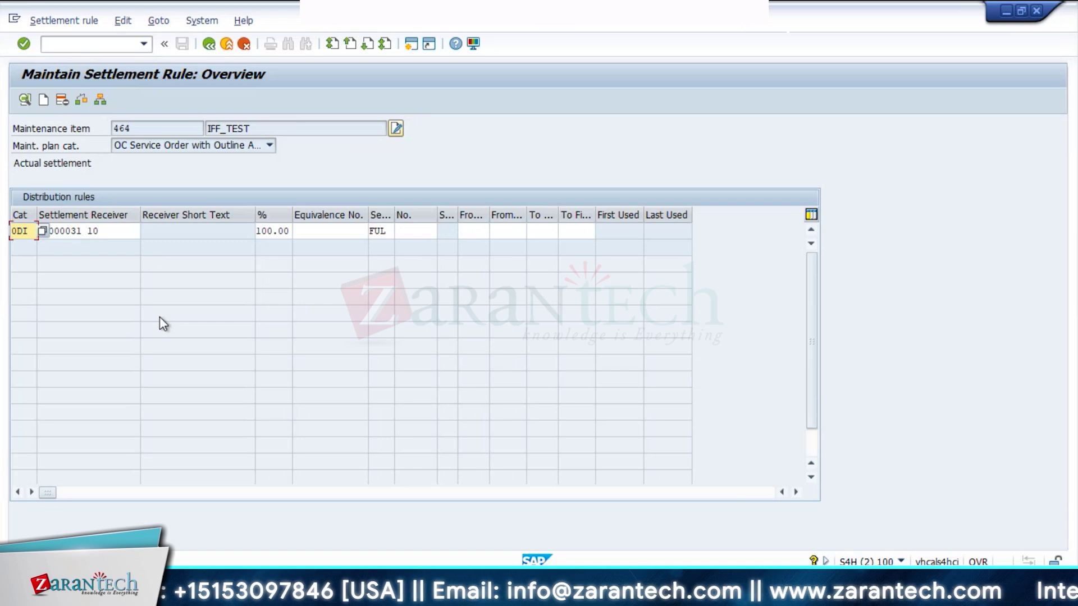
# - View the details of the distribution rule and save maintenance plan 214
pyautogui.doubleClick(39, 237)
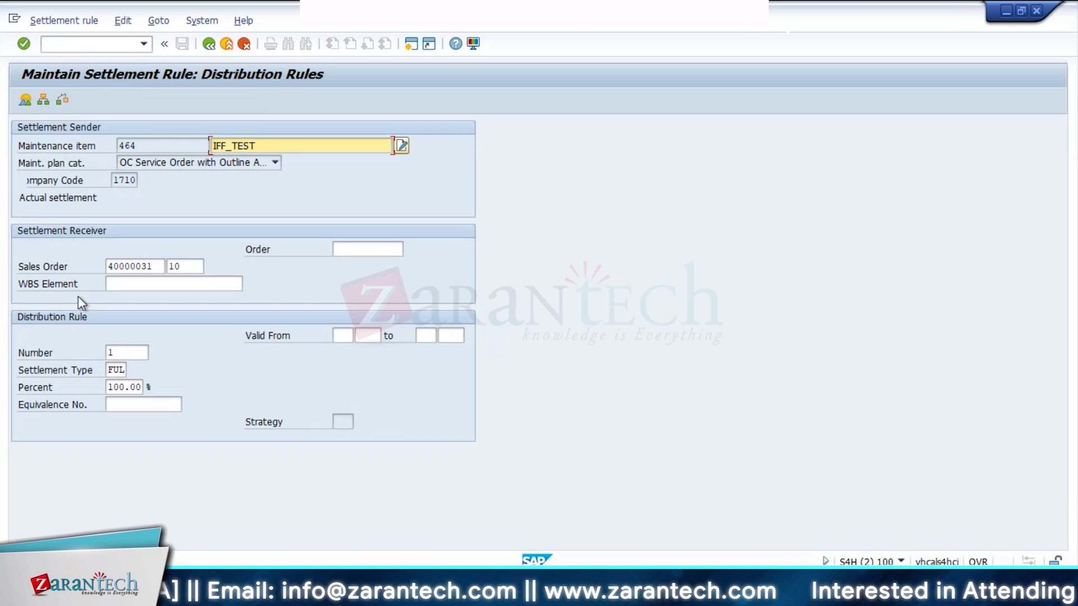
pyautogui.press('F3')
pyautogui.click(182, 44)
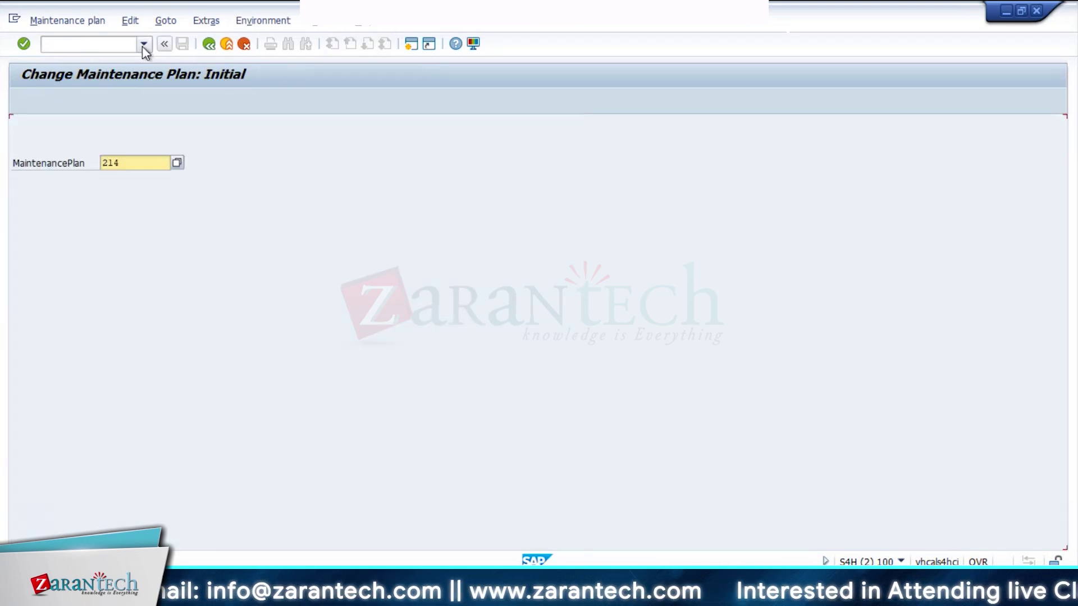
# - Open maintenance plan 214 for scheduling and release its scheduled calls 2 and 3
pyautogui.click(142, 46)
pyautogui.click(76, 80)
pyautogui.press('Return')
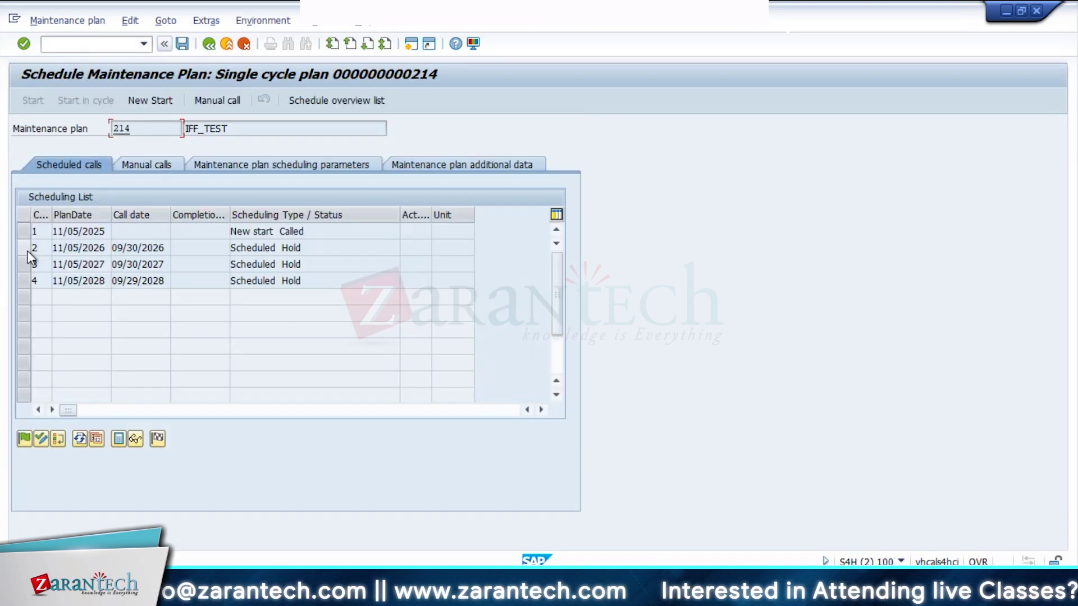
pyautogui.click(27, 251)
pyautogui.click(24, 438)
pyautogui.click(376, 456)
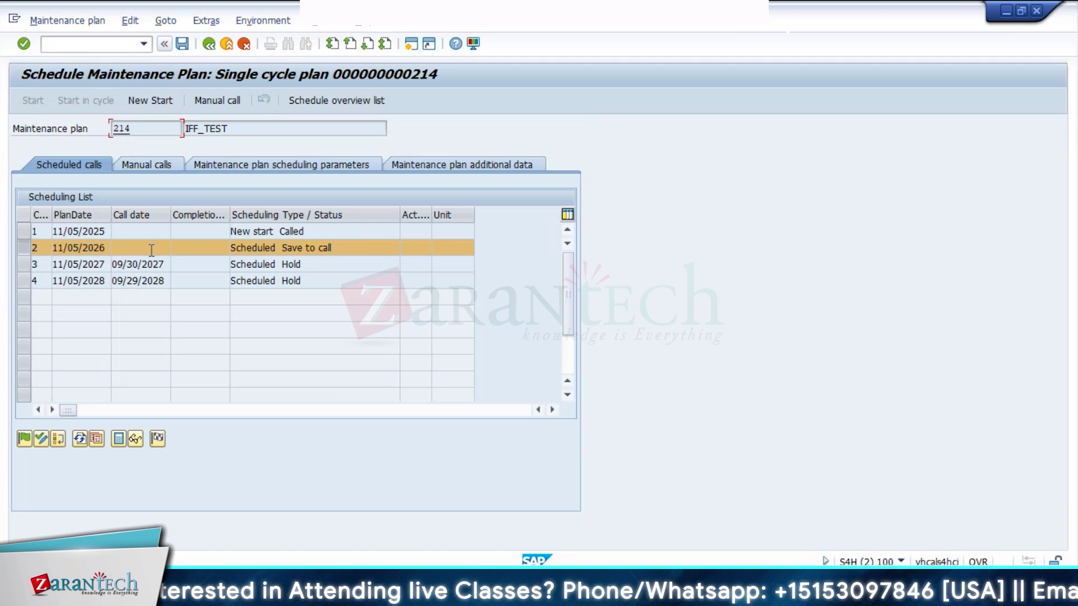
pyautogui.click(24, 439)
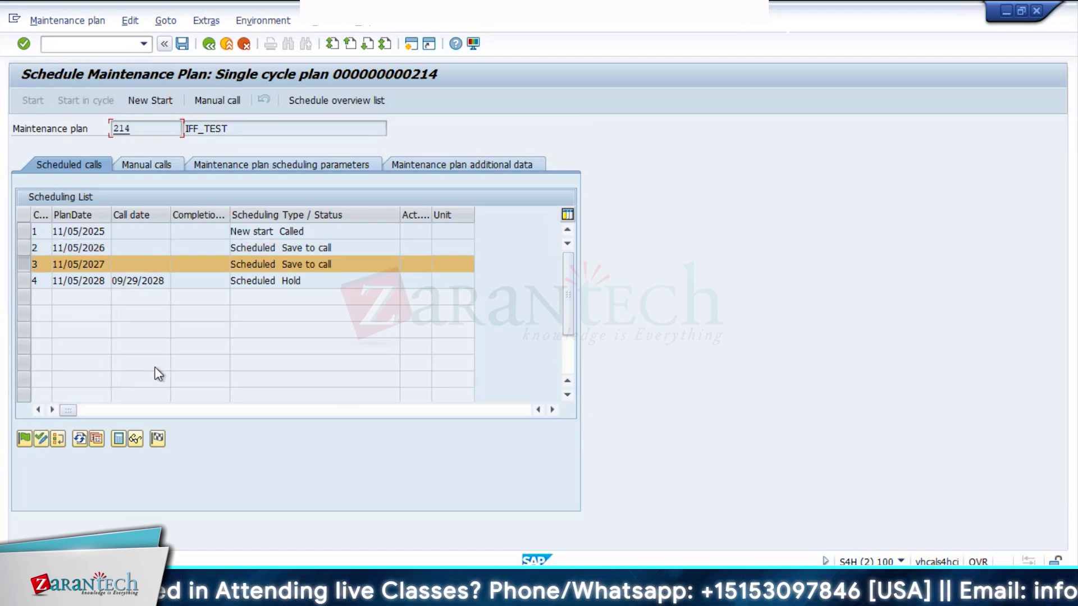
# - Save the released calls of maintenance plan 214 and display the service order generated for call 3
pyautogui.click(183, 45)
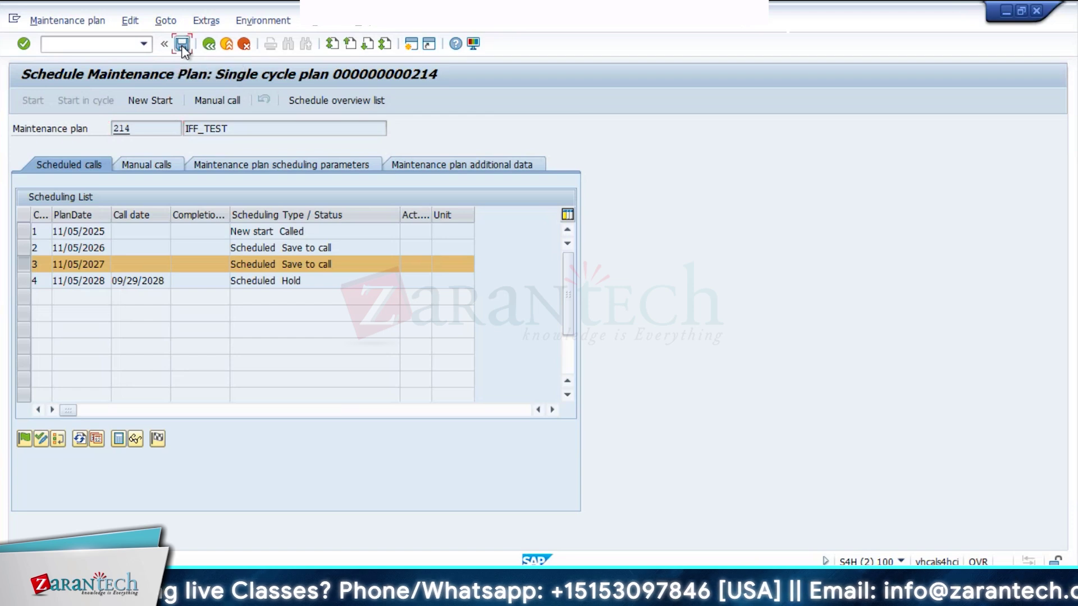
pyautogui.click(23, 264)
pyautogui.click(154, 441)
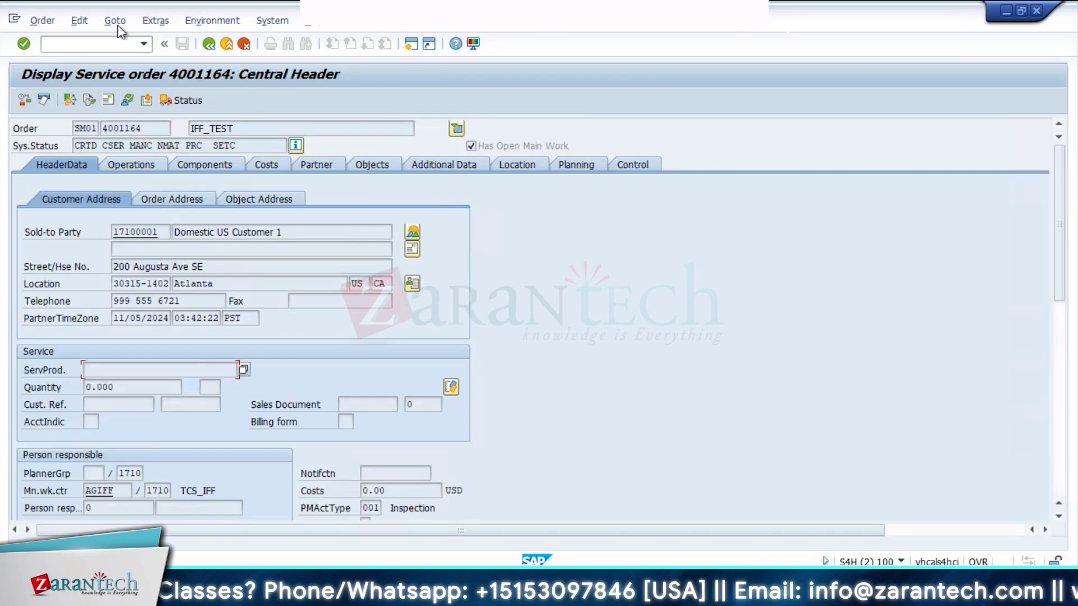
# - Open the generated service order for changing with transaction IW32 and view its costs by value category
pyautogui.click(145, 128)
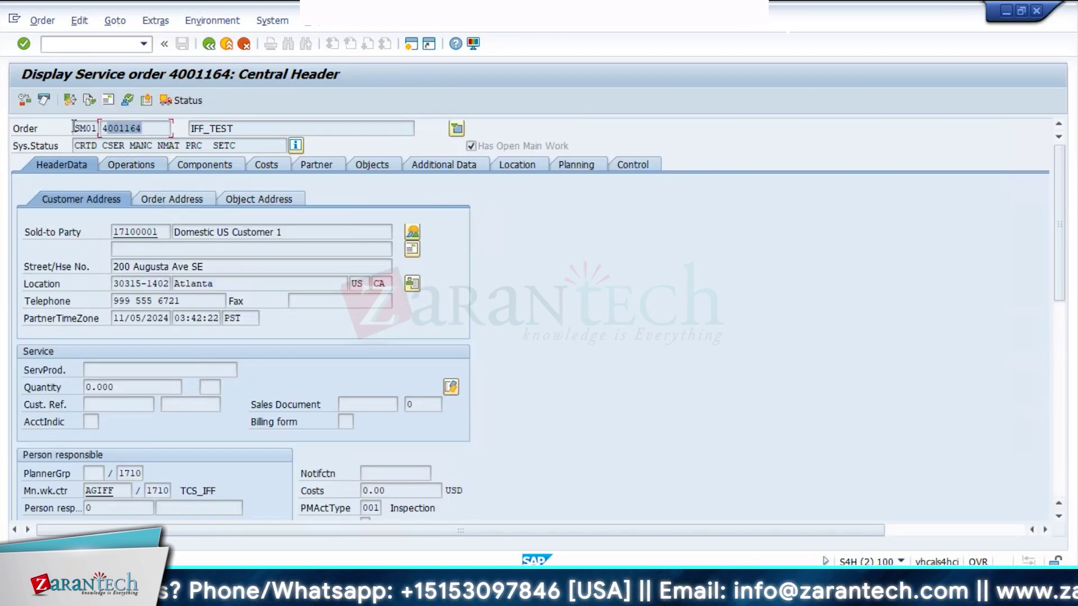
pyautogui.click(66, 44)
pyautogui.write('/niw32')
pyautogui.press('Return')
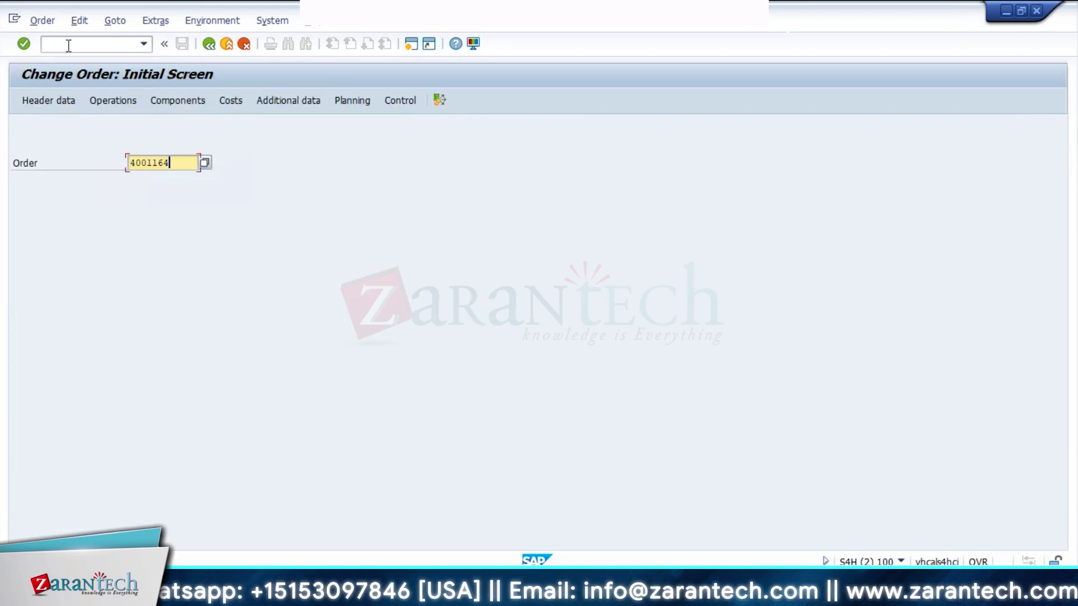
pyautogui.press('Return')
pyautogui.click(258, 187)
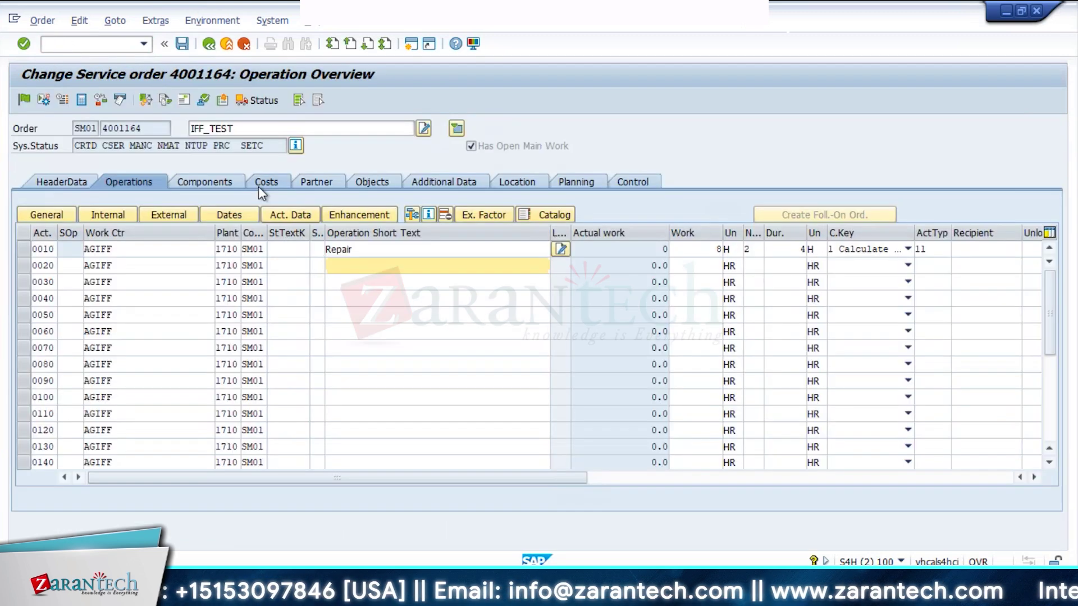
pyautogui.click(112, 287)
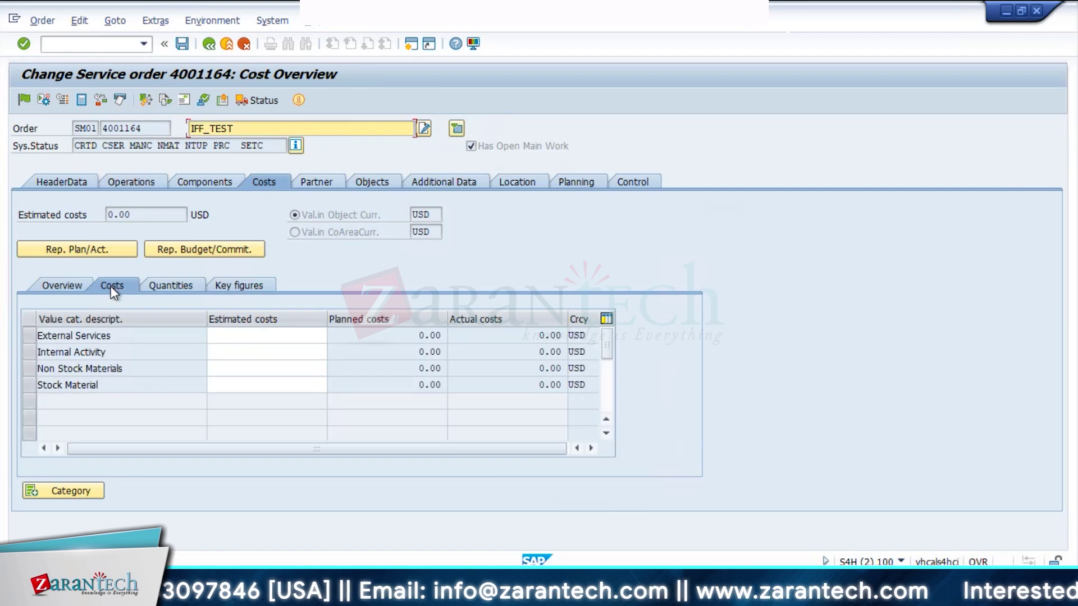
# - Set the calculation key of the Repair operation 0010 to 0 Maintain manually
pyautogui.click(127, 183)
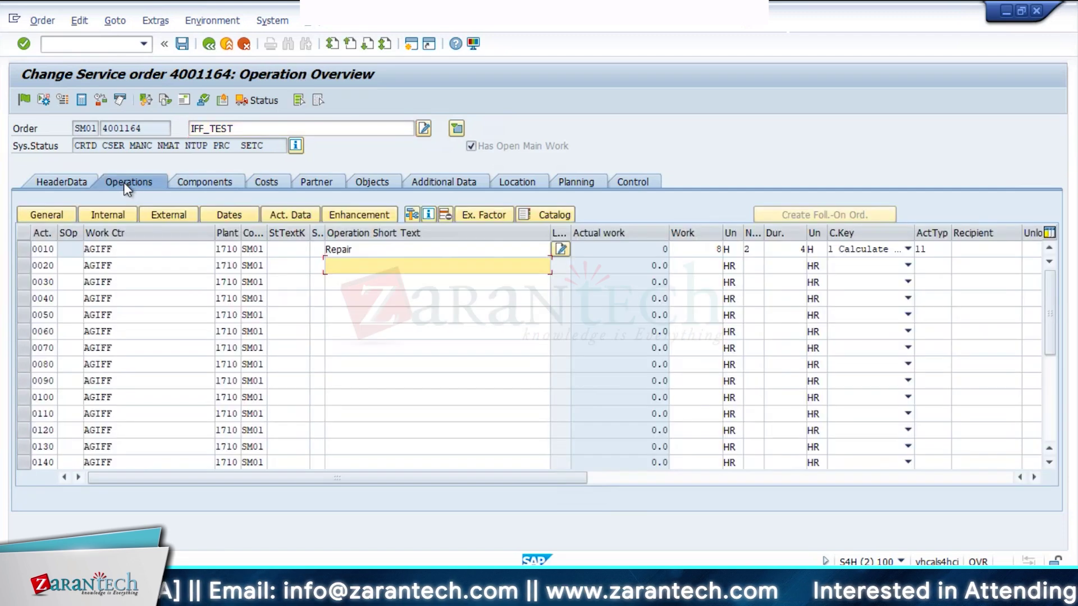
pyautogui.click(908, 248)
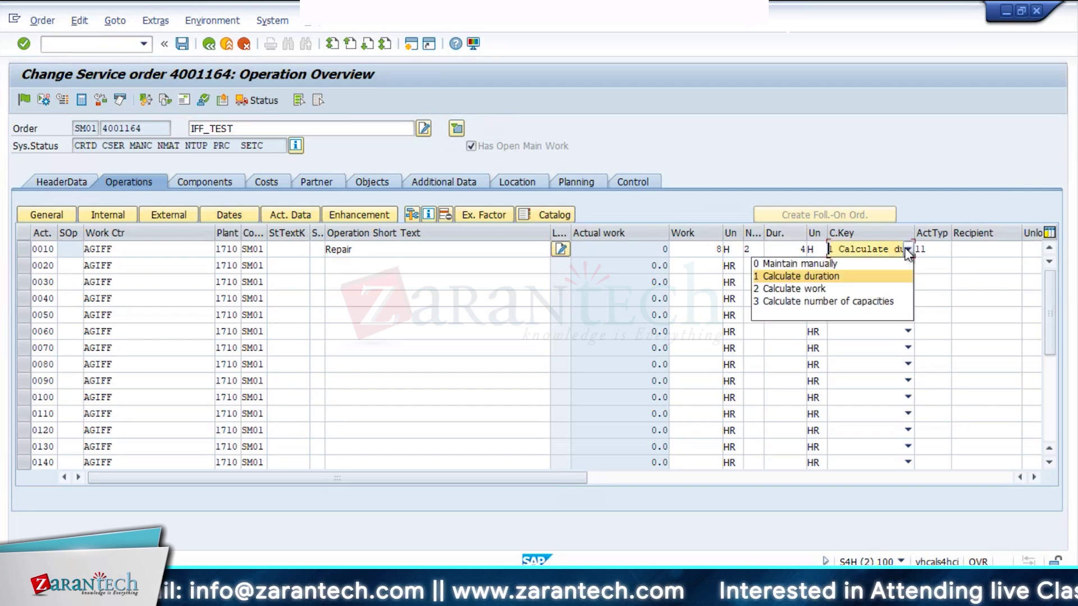
pyautogui.click(826, 265)
pyautogui.press('Return')
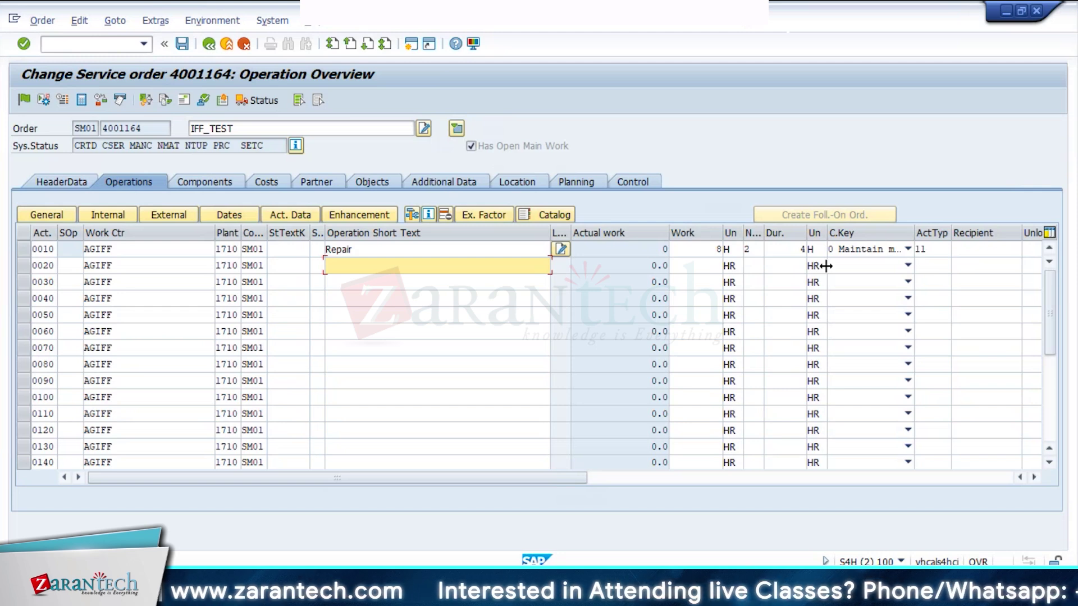
# - Check the service order's component list and calculate the order's costs
pyautogui.click(198, 182)
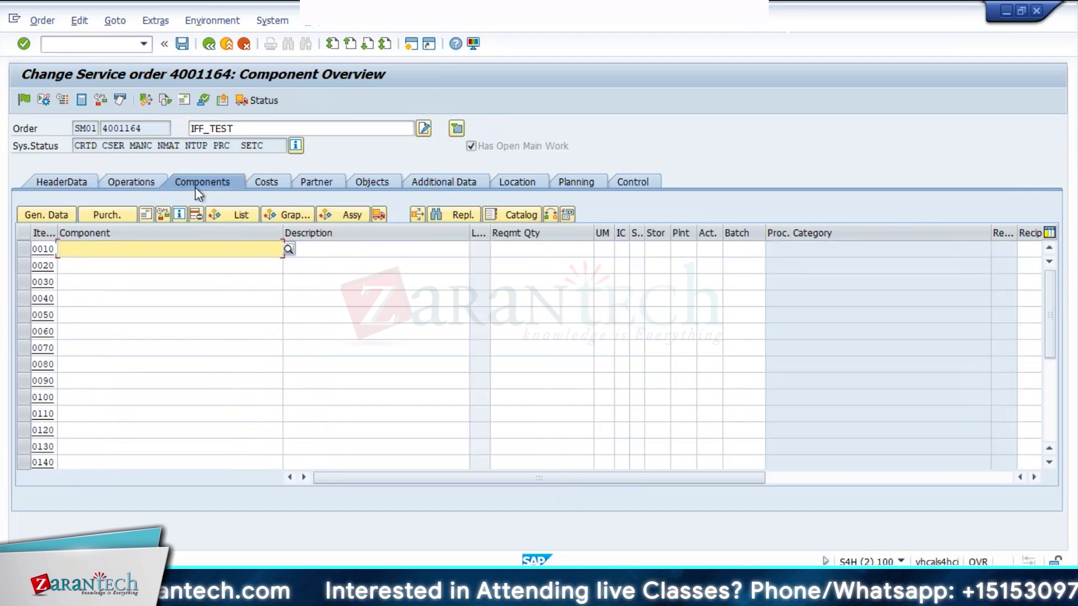
pyautogui.click(138, 187)
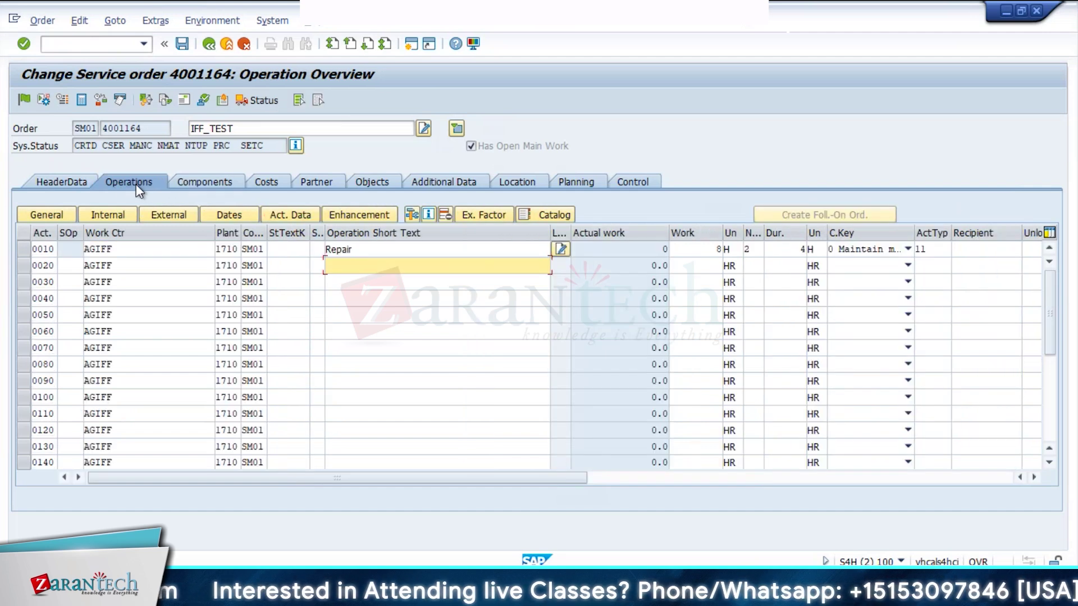
pyautogui.click(81, 101)
pyautogui.click(375, 454)
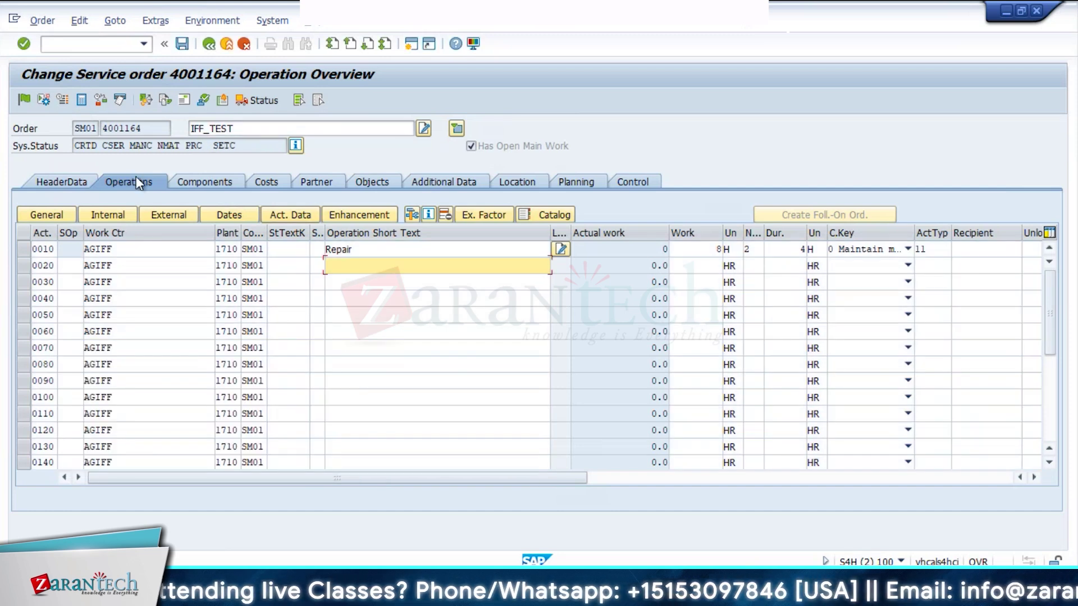
# - Examine the service order's cost calculation log for errors and return to the operation overview
pyautogui.click(79, 20)
pyautogui.moveTo(103, 56)
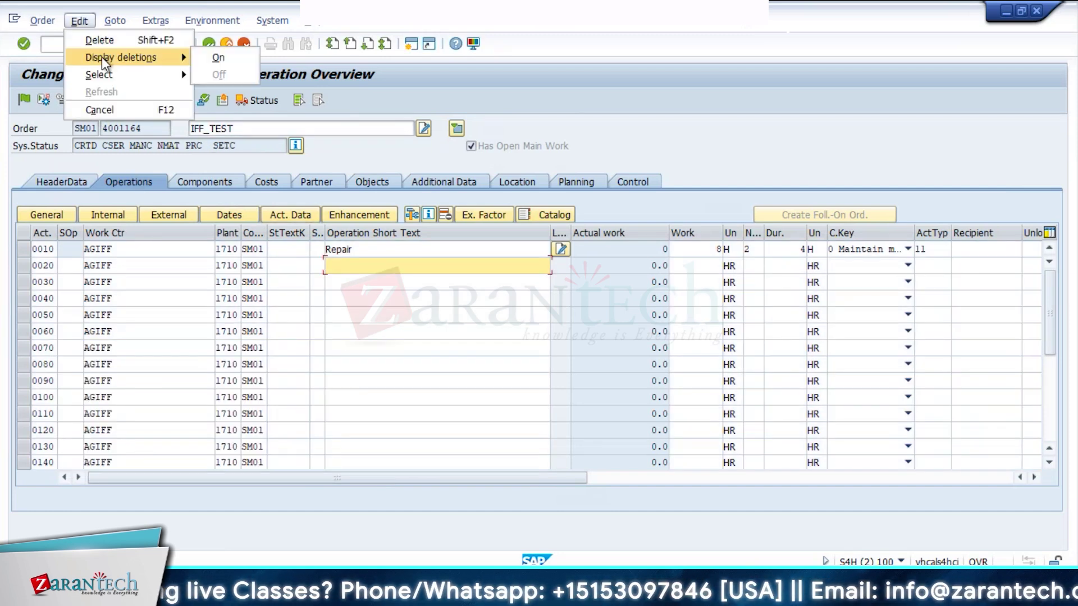
pyautogui.moveTo(119, 19)
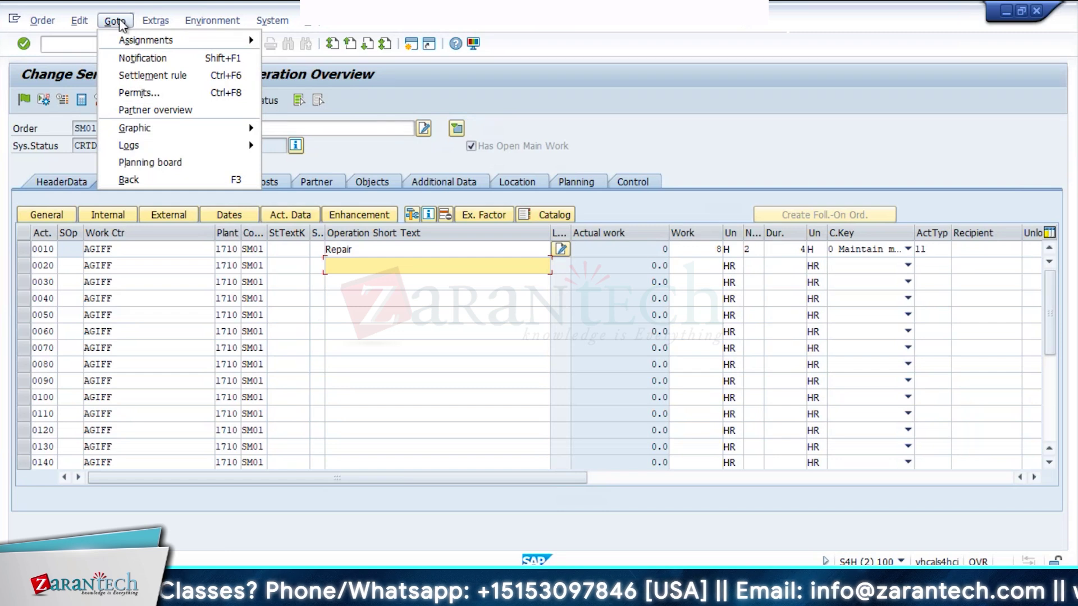
pyautogui.moveTo(143, 146)
pyautogui.click(285, 145)
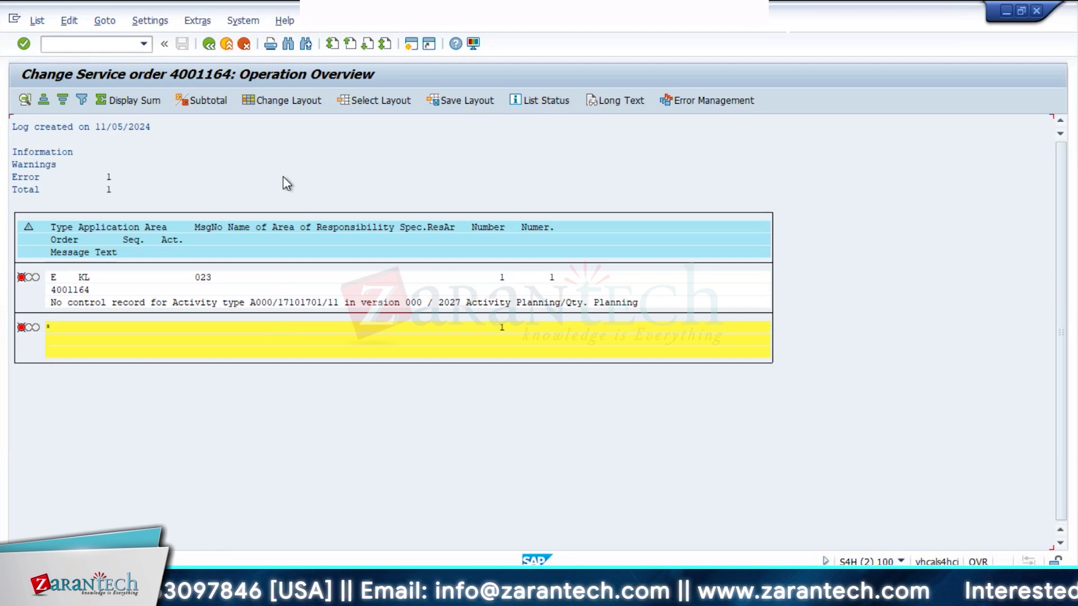
pyautogui.click(207, 49)
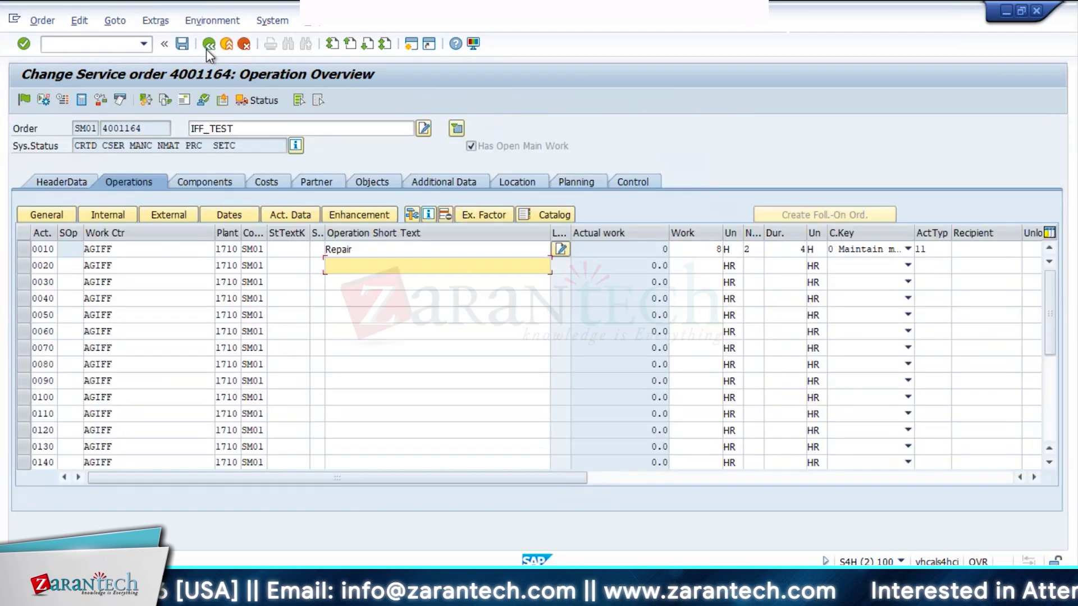
# - Set the calculation key of the Repair operation 0010 to 1 Calculate duration
pyautogui.click(940, 249)
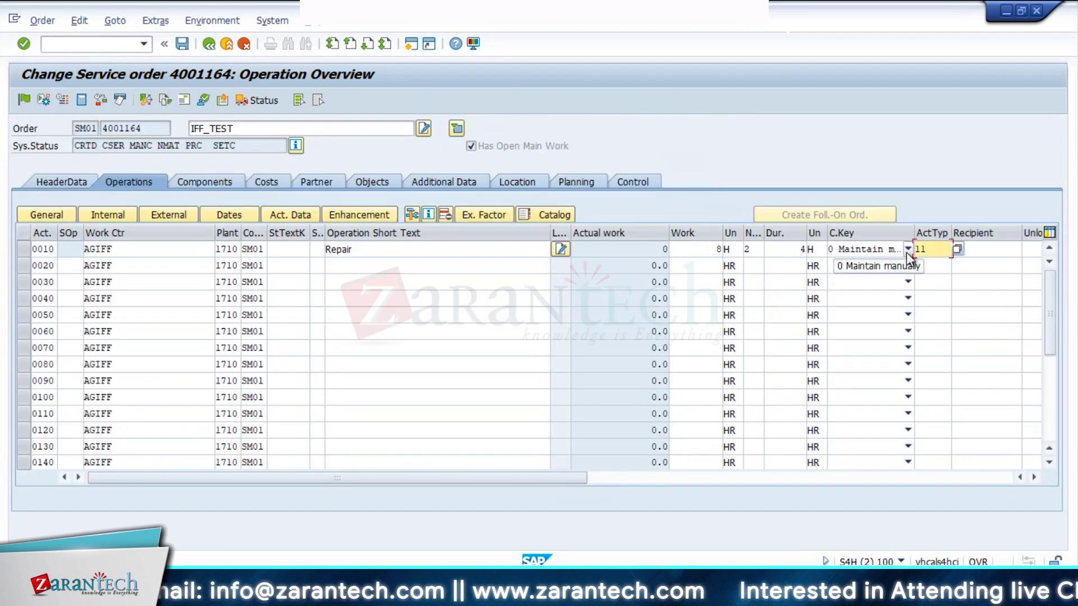
pyautogui.click(908, 249)
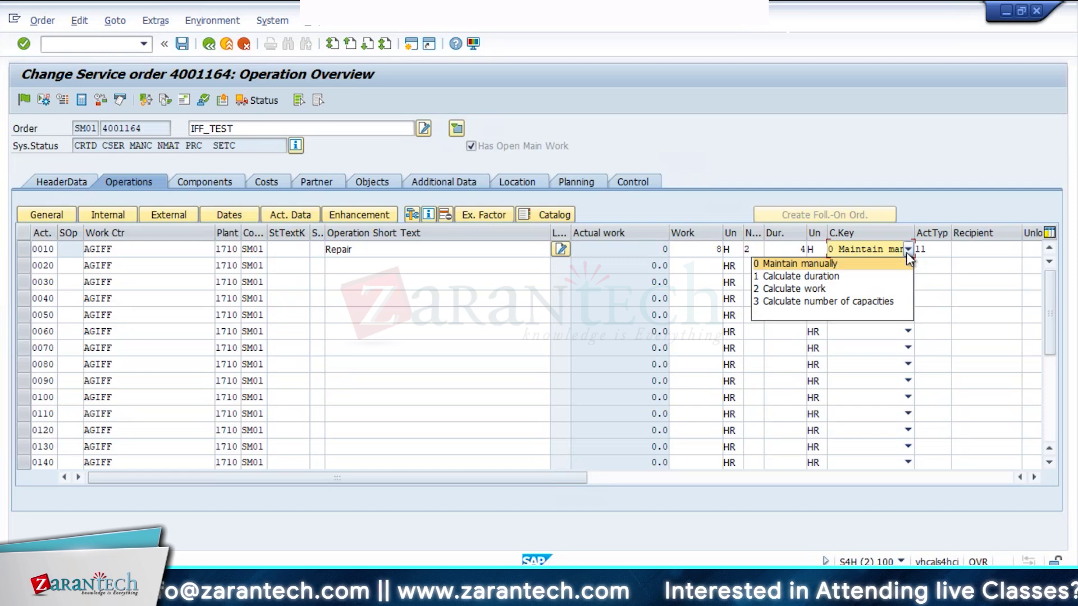
pyautogui.click(813, 275)
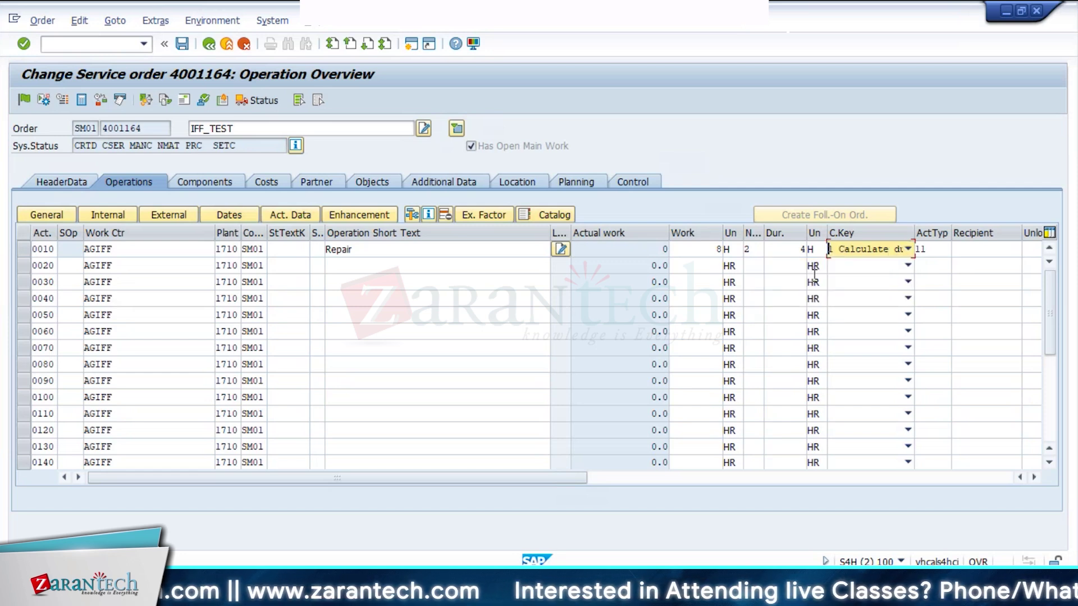
pyautogui.press('Return')
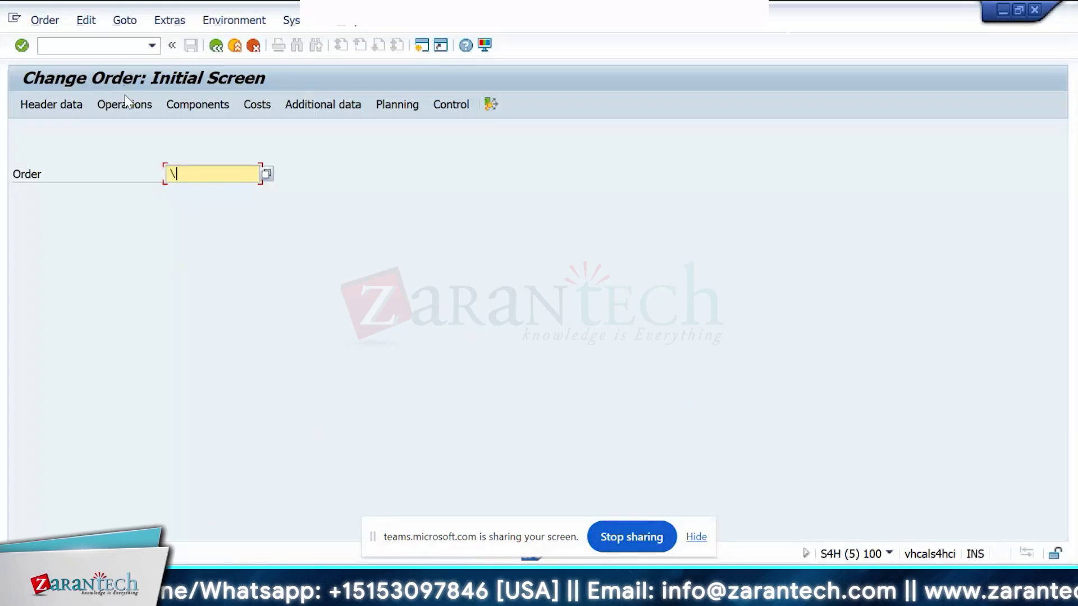
# - Reopen the service order for changing, recalculate its costs and examine the cost log
pyautogui.press('Return')
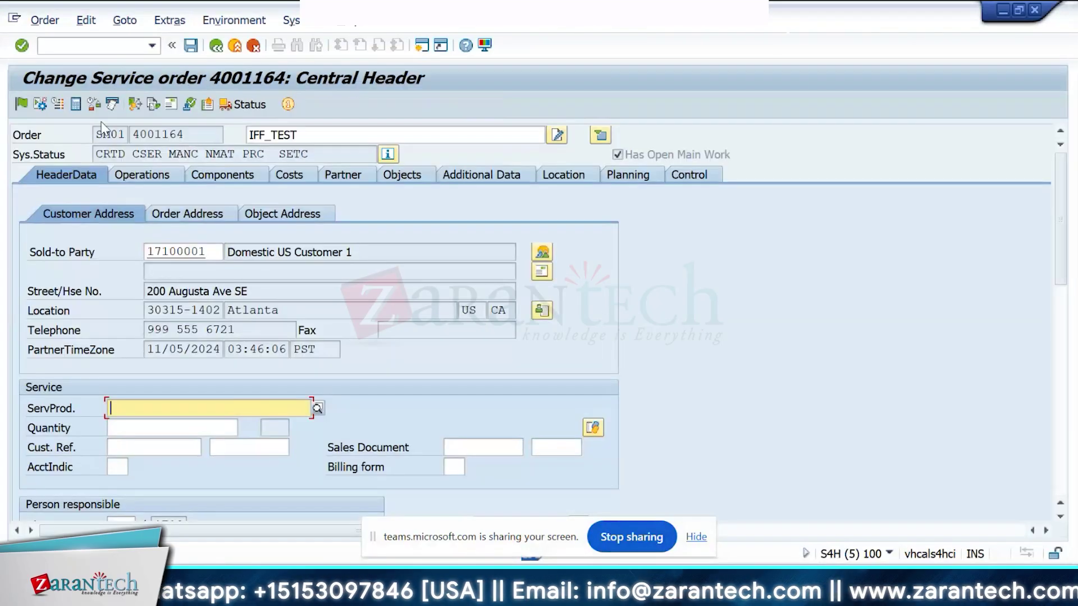
pyautogui.click(82, 109)
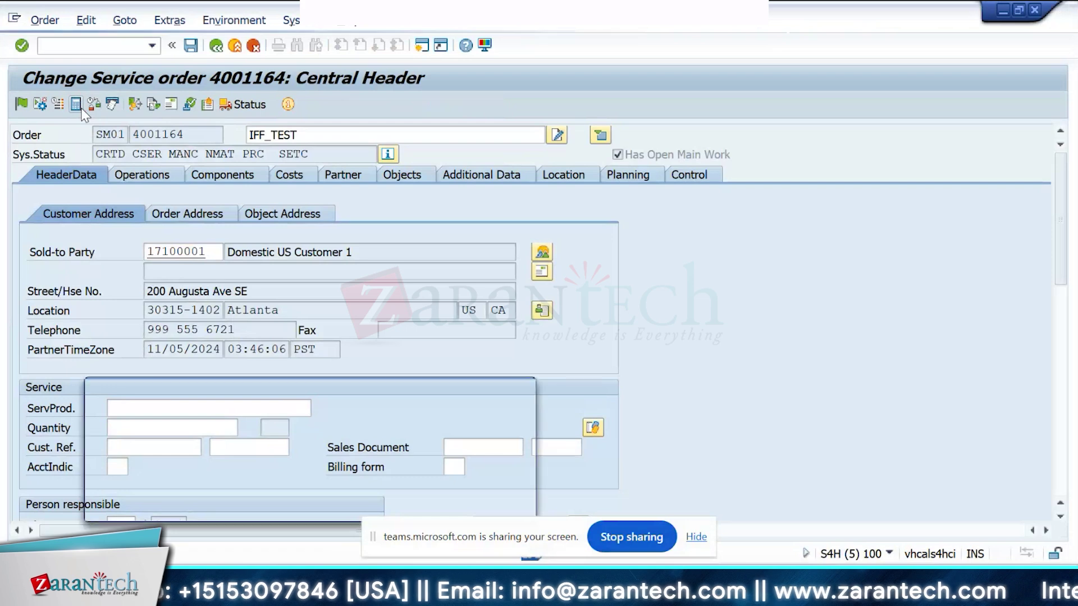
pyautogui.click(124, 19)
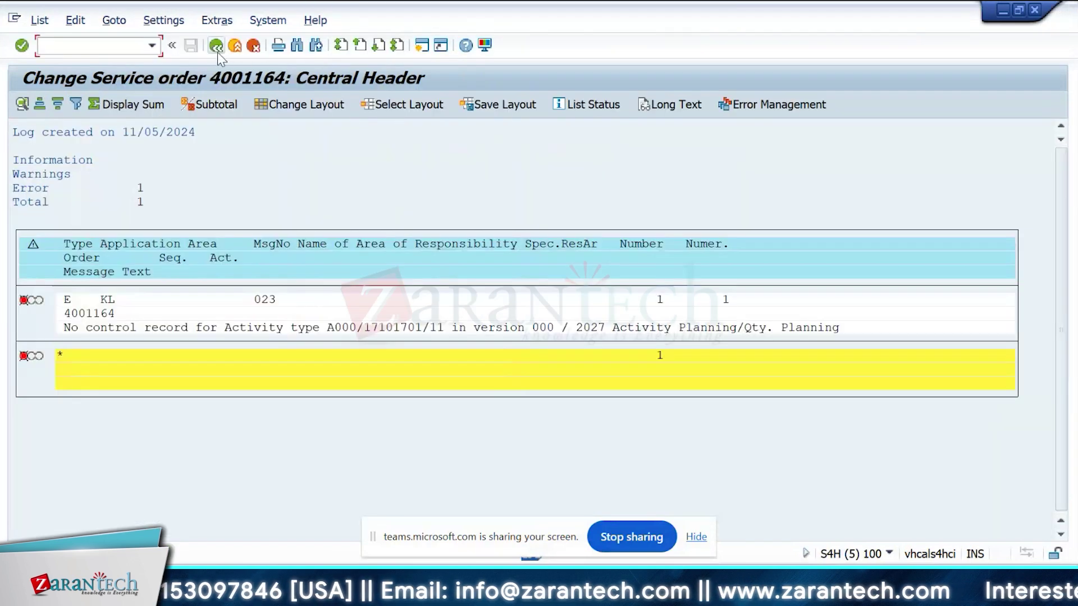
pyautogui.click(216, 45)
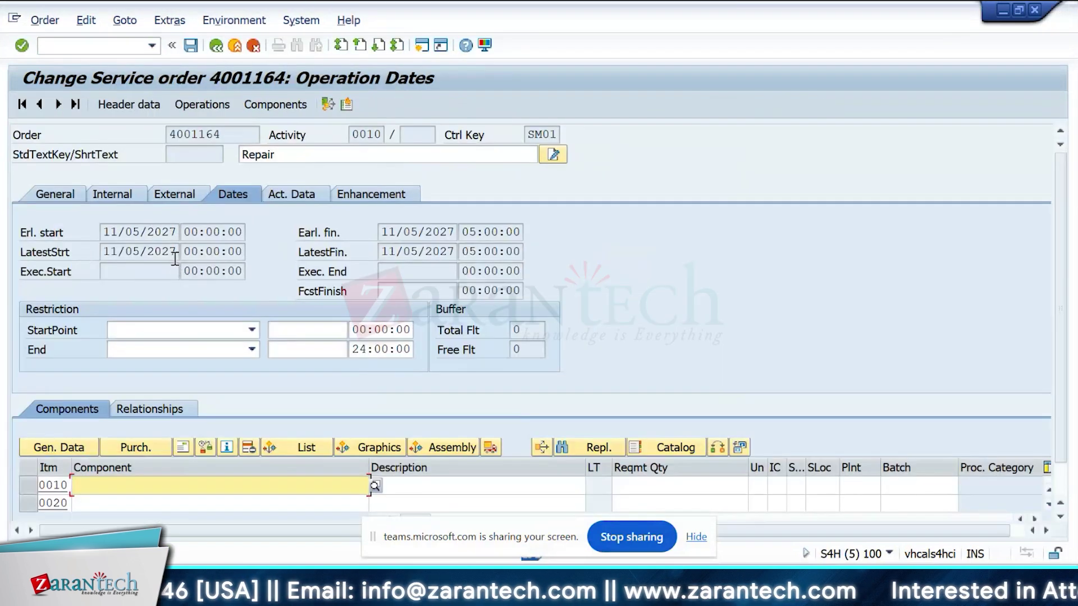
# - Open the transaction for changing activity type and price planning in a new session
pyautogui.click(121, 50)
pyautogui.write('/o')
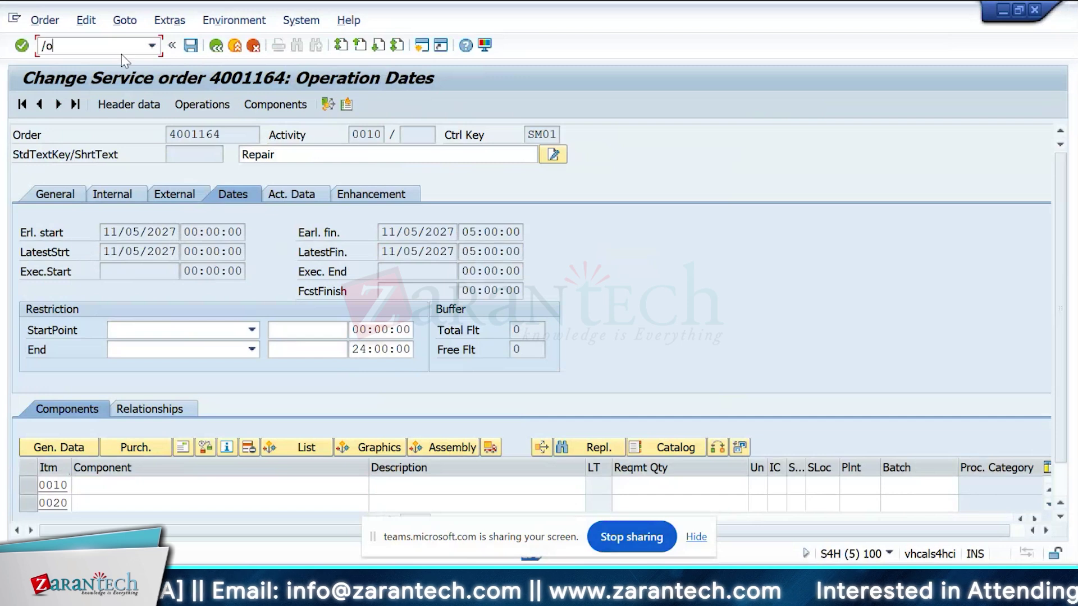
pyautogui.write('k02')
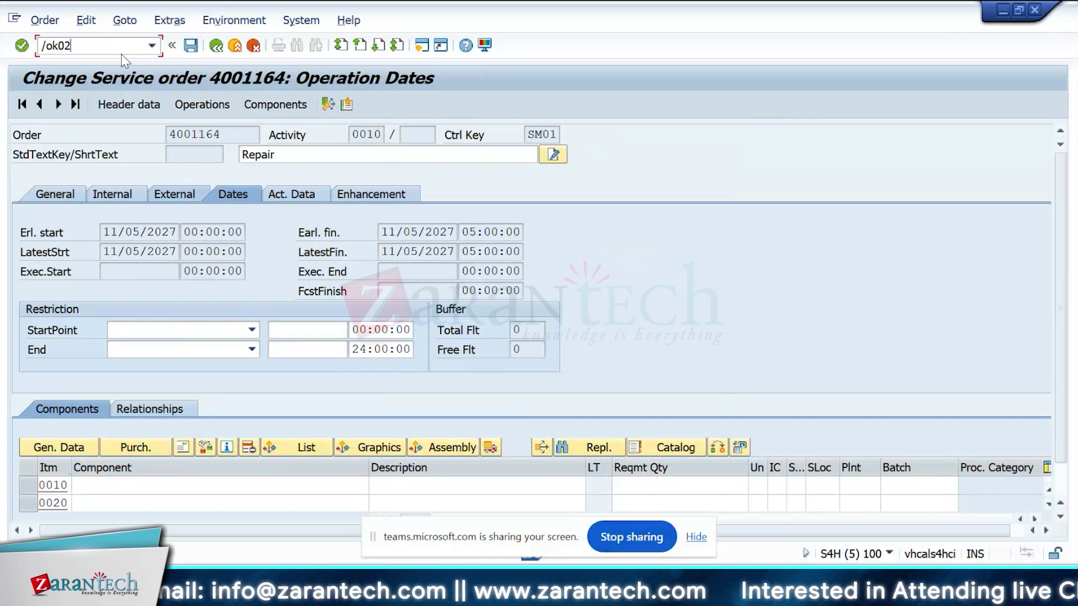
pyautogui.write('7')
pyautogui.press('BackSpace')
pyautogui.press('Return')
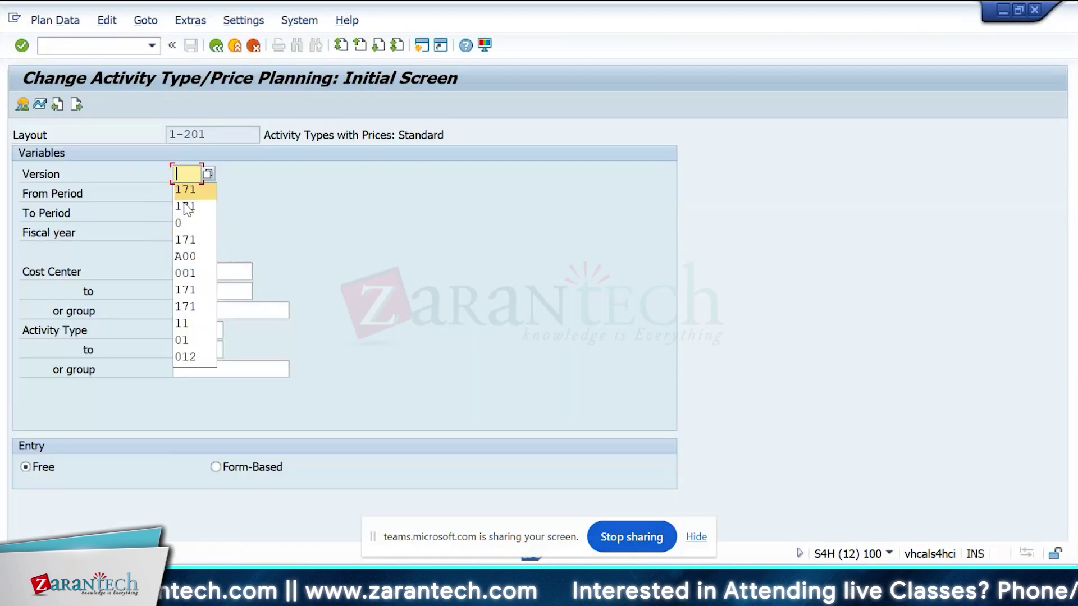
# - Open price planning for version 0, period 12 to 12, fiscal year 2027, cost center 17101701 and activity type 11
pyautogui.hotkey('alt', 'Tab')
pyautogui.hotkey('alt', 'Tab')
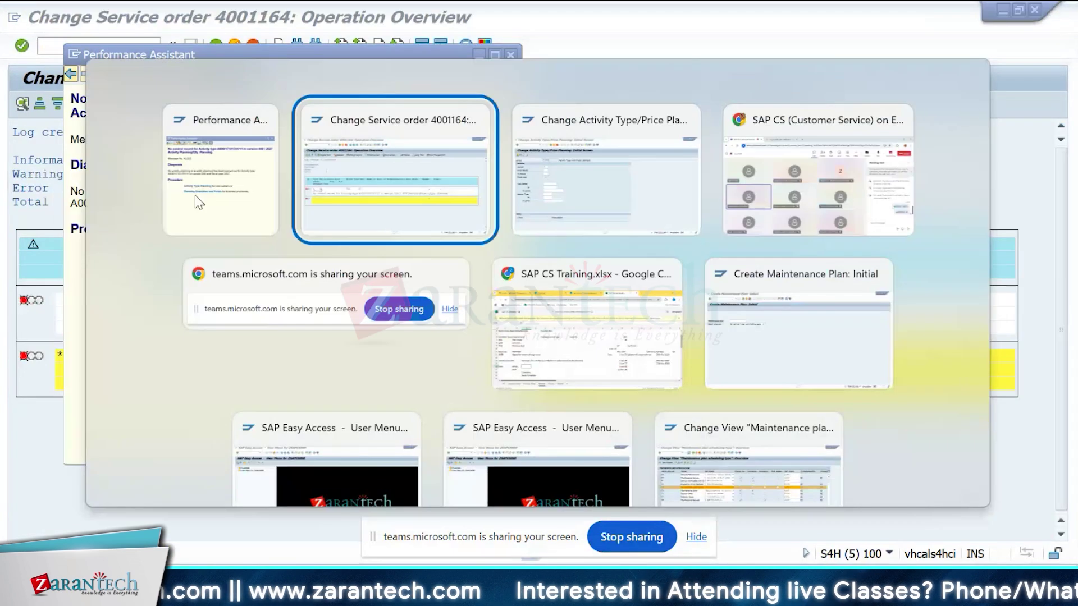
pyautogui.hotkey('alt', 'Tab')
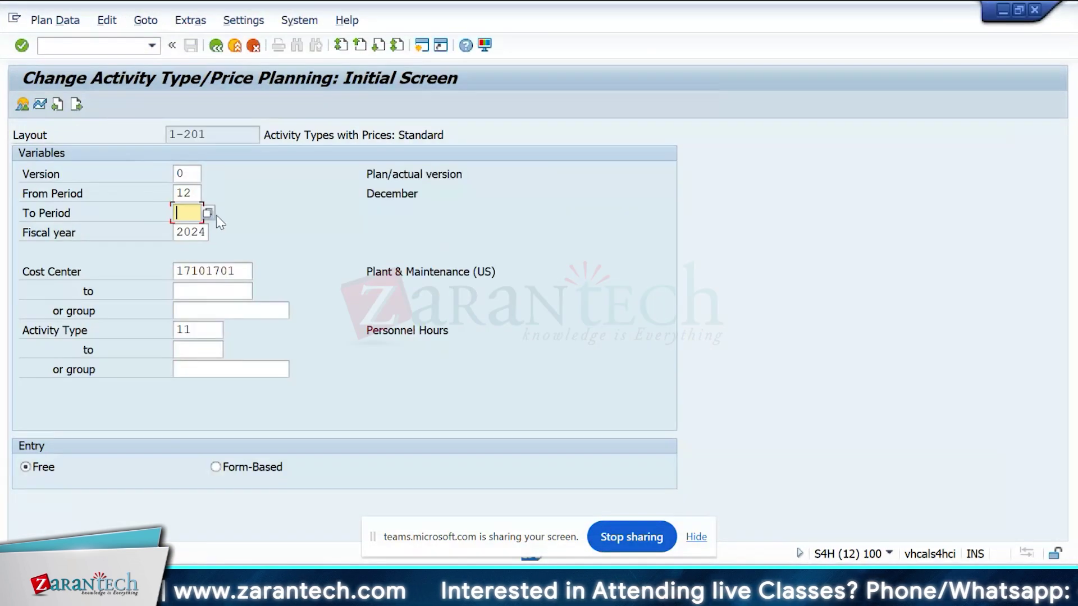
pyautogui.write('12')
pyautogui.press('Return')
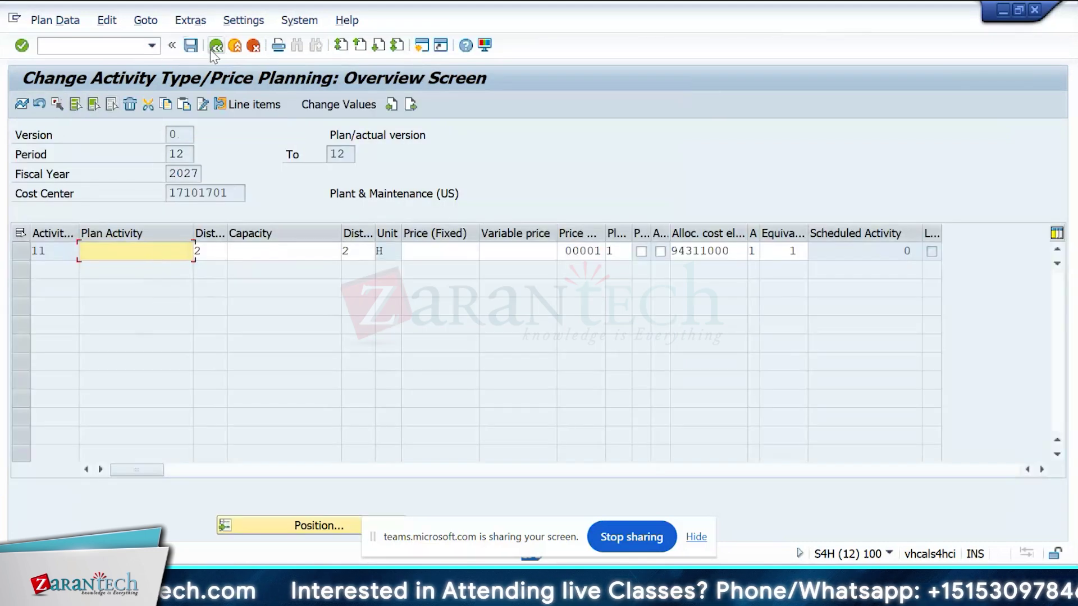
pyautogui.click(438, 251)
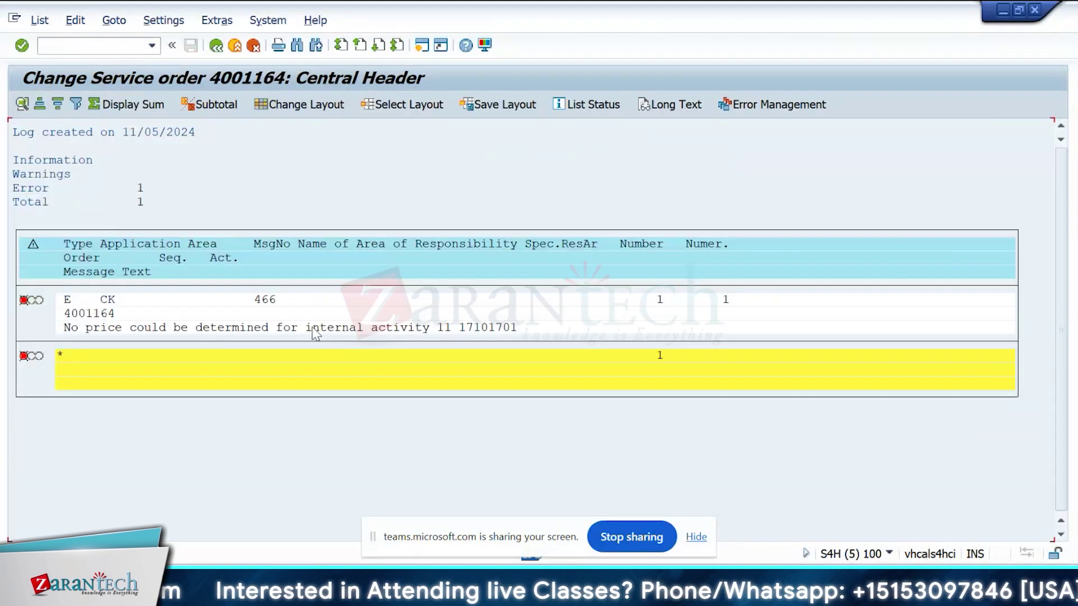
# - Examine the service order's new cost log and save the activity price planning for period 12 of fiscal year 2024
pyautogui.click(304, 330)
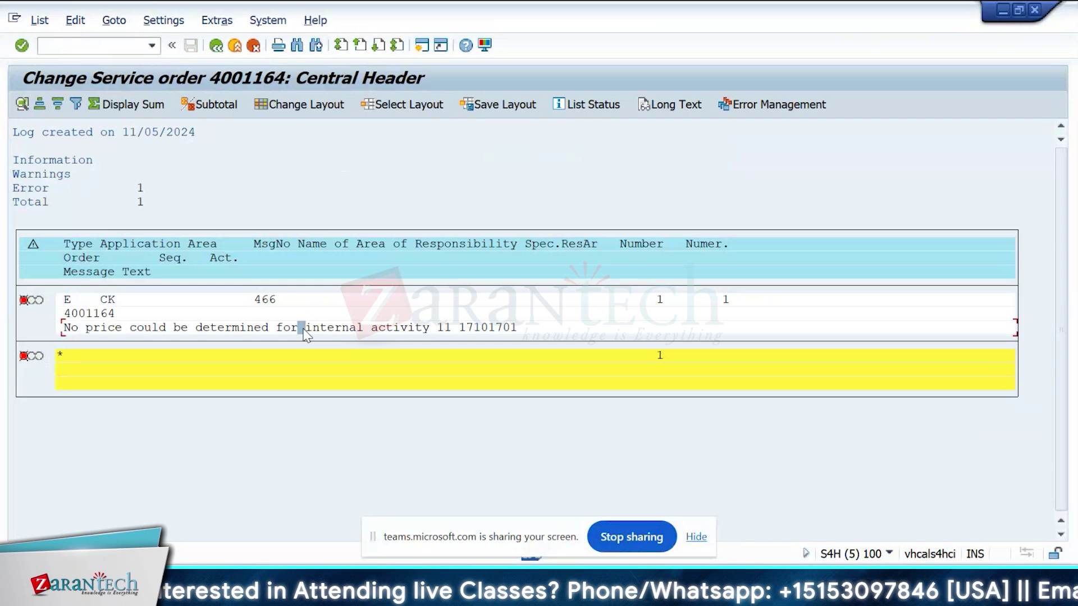
pyautogui.click(216, 44)
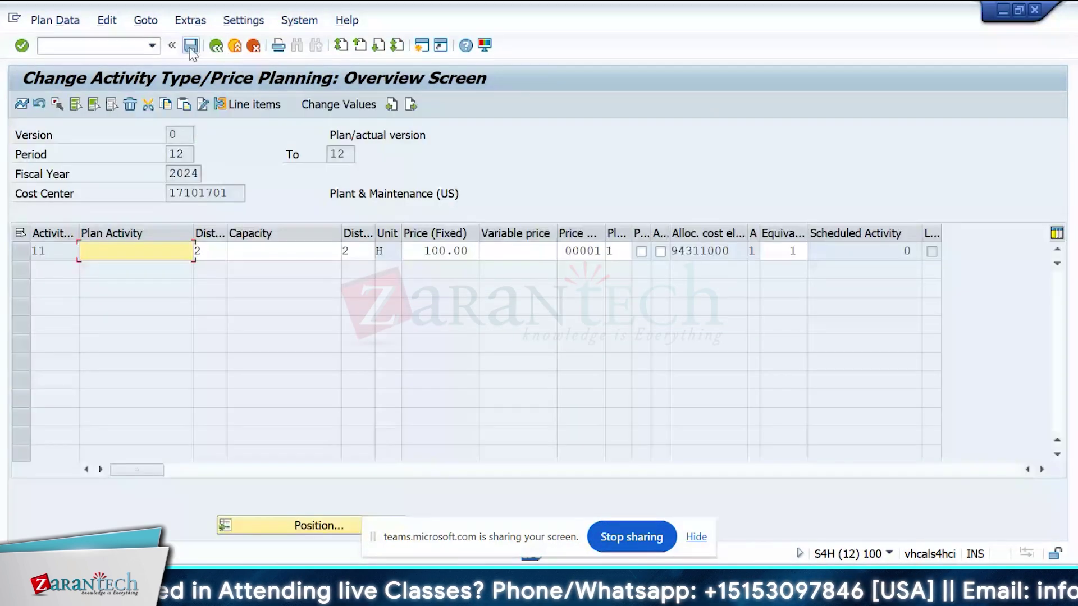
pyautogui.click(190, 45)
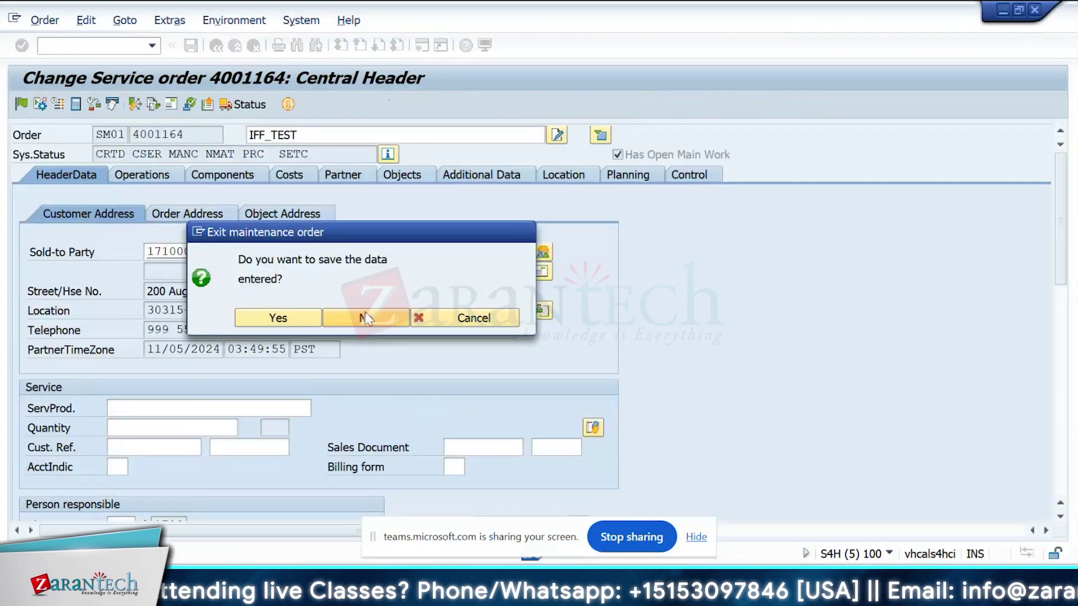
# - Leave the service order without saving and save activity type 11's fixed price of 100.00 for periods 1 to 12 of fiscal year 2028
pyautogui.click(365, 316)
pyautogui.doubleClick(197, 174)
pyautogui.hotkey('alt', 'Tab')
pyautogui.doubleClick(208, 270)
pyautogui.press('BackSpace')
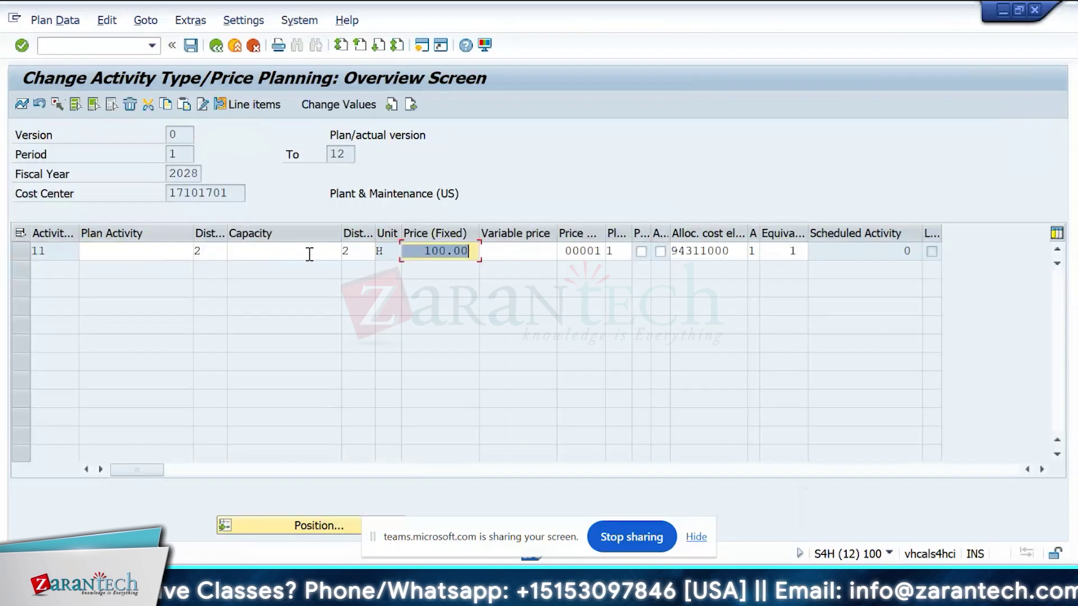
pyautogui.click(308, 251)
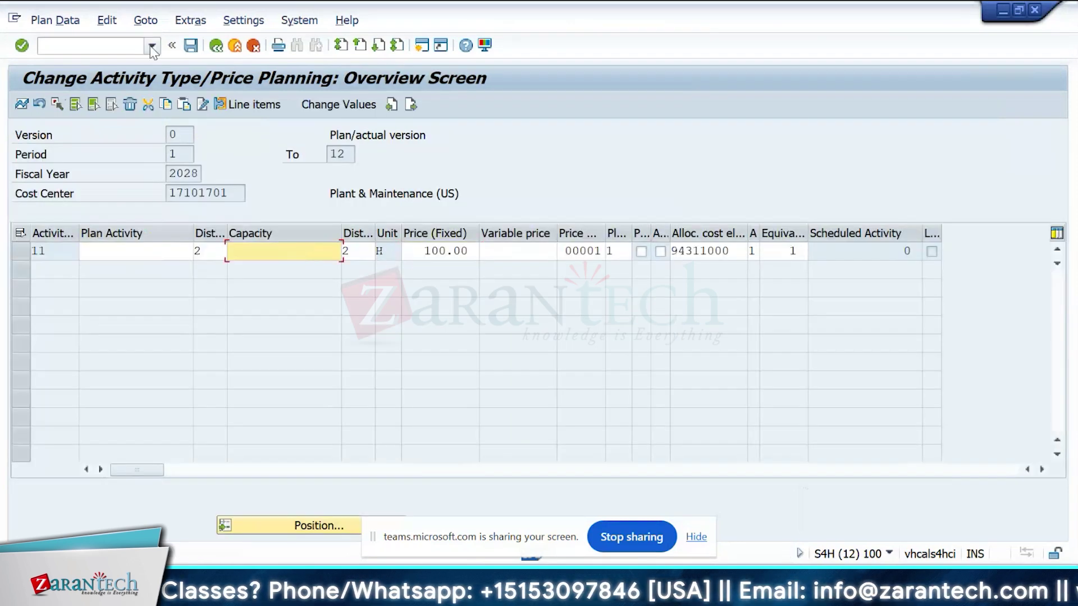
pyautogui.click(191, 45)
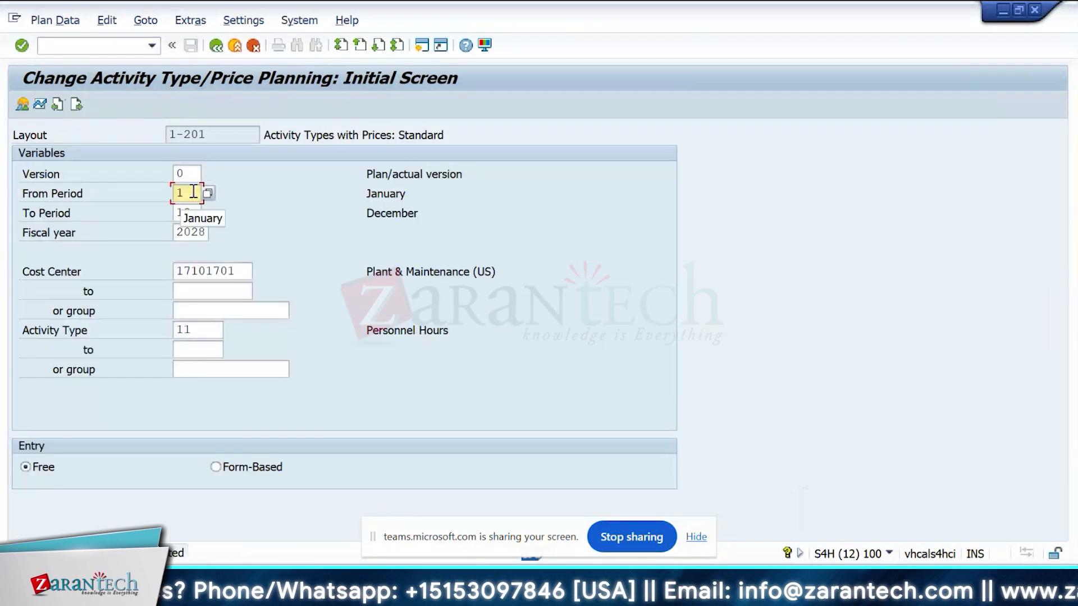
pyautogui.click(207, 212)
pyautogui.click(208, 232)
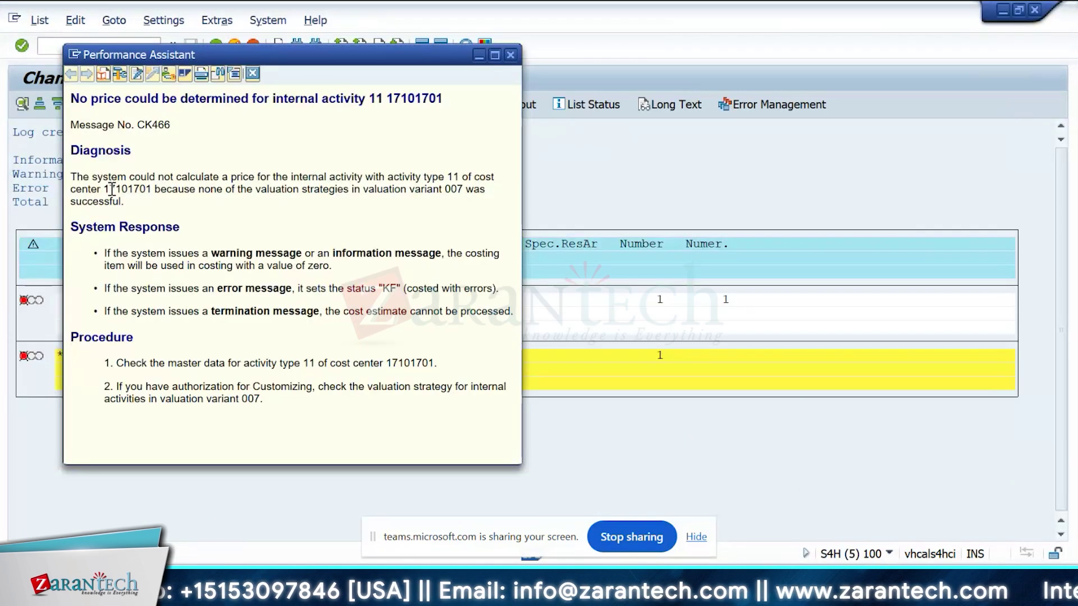
# - Examine the long text of the activity price message in the cost log and exit the service order without saving
pyautogui.press('F3')
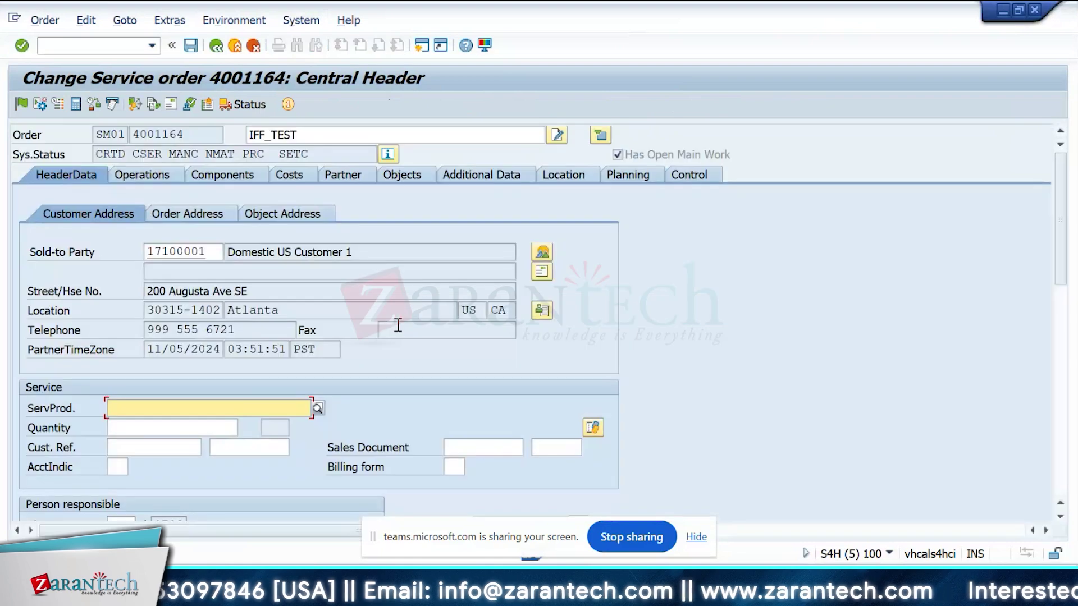
pyautogui.press('F3')
pyautogui.click(362, 316)
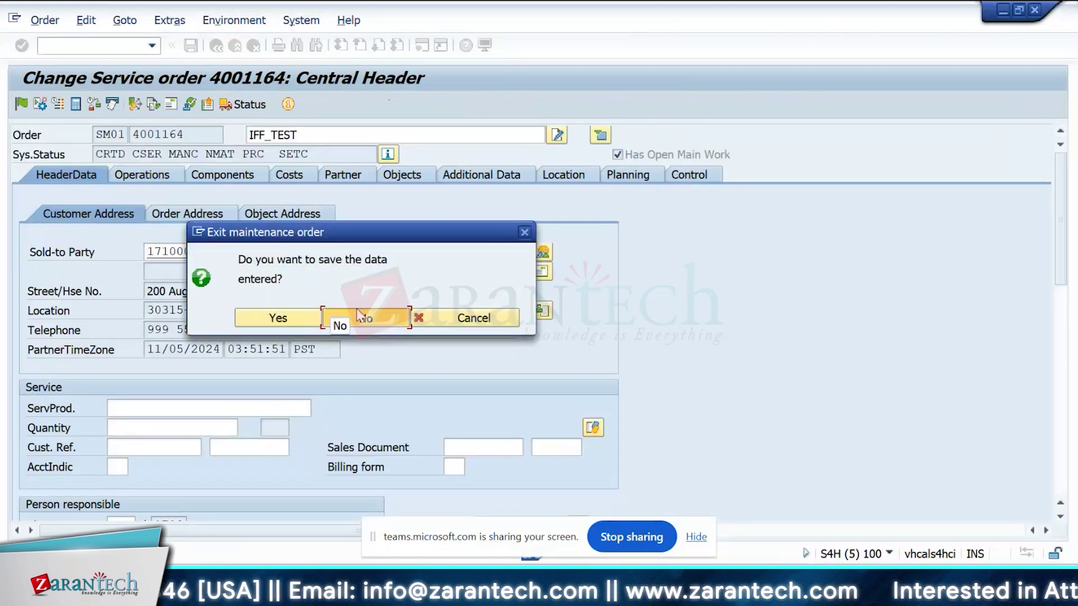
# - Switch to the maintenance plan category settings, review the call objects and reference objects, and return to the implementation guide
pyautogui.hotkey('alt', 'Tab')
pyautogui.hotkey('alt', 'Tab')
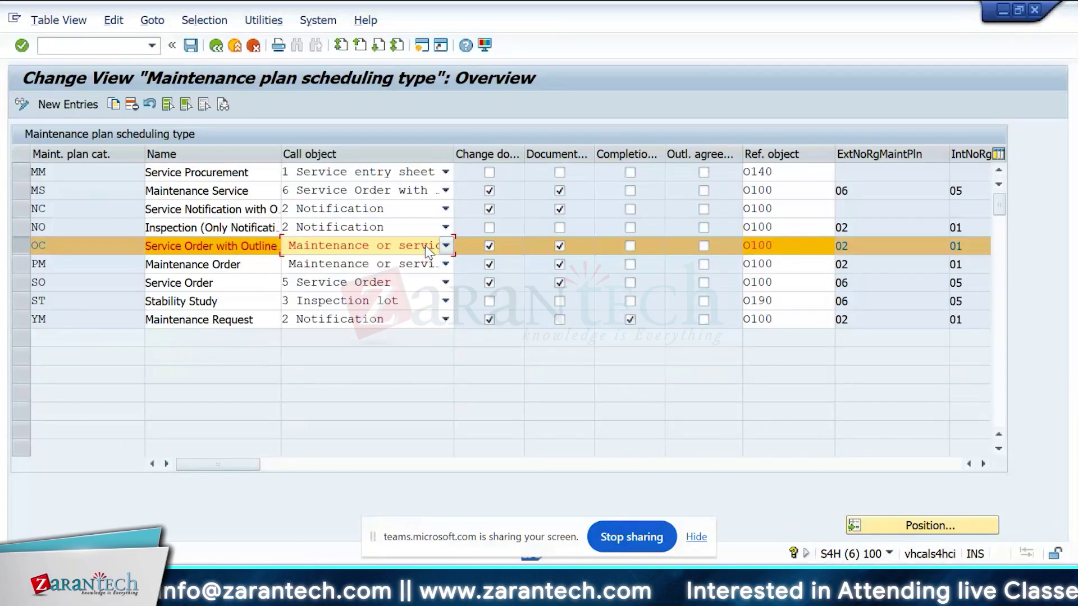
pyautogui.click(792, 207)
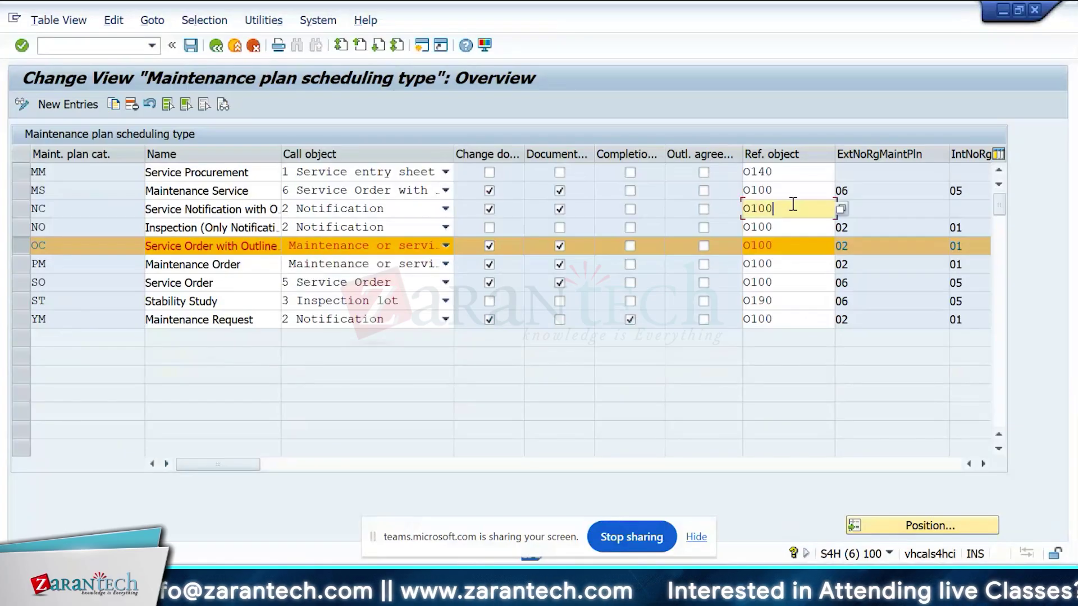
pyautogui.click(216, 46)
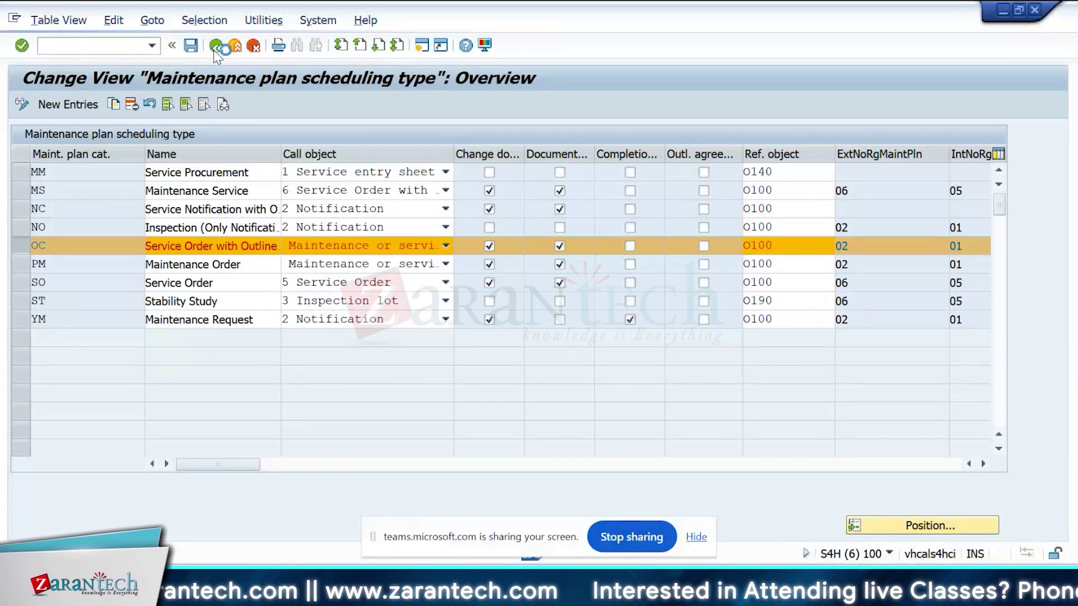
pyautogui.click(90, 339)
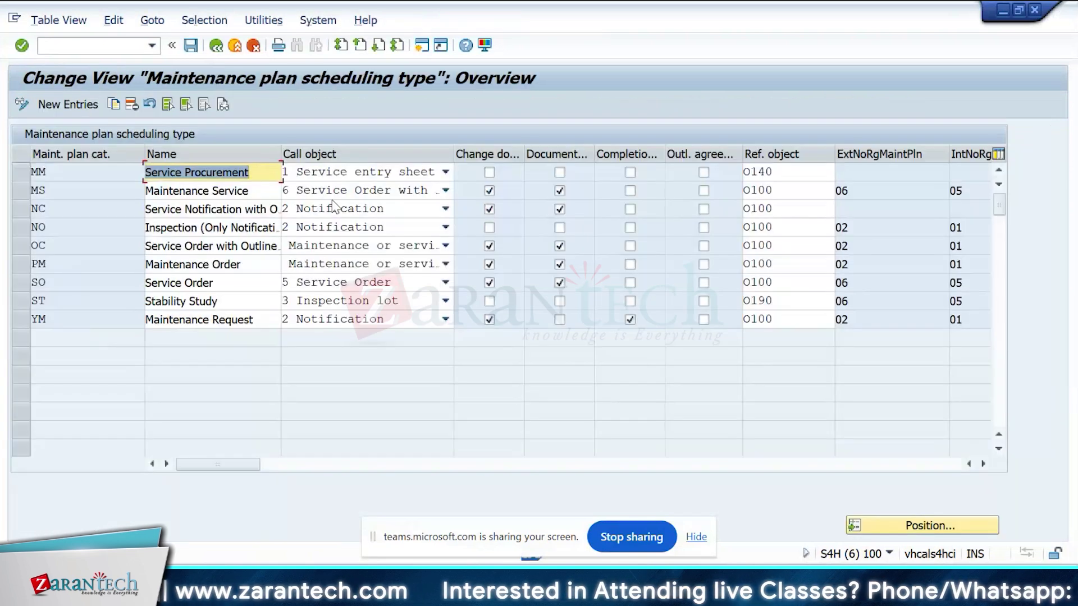
pyautogui.click(444, 245)
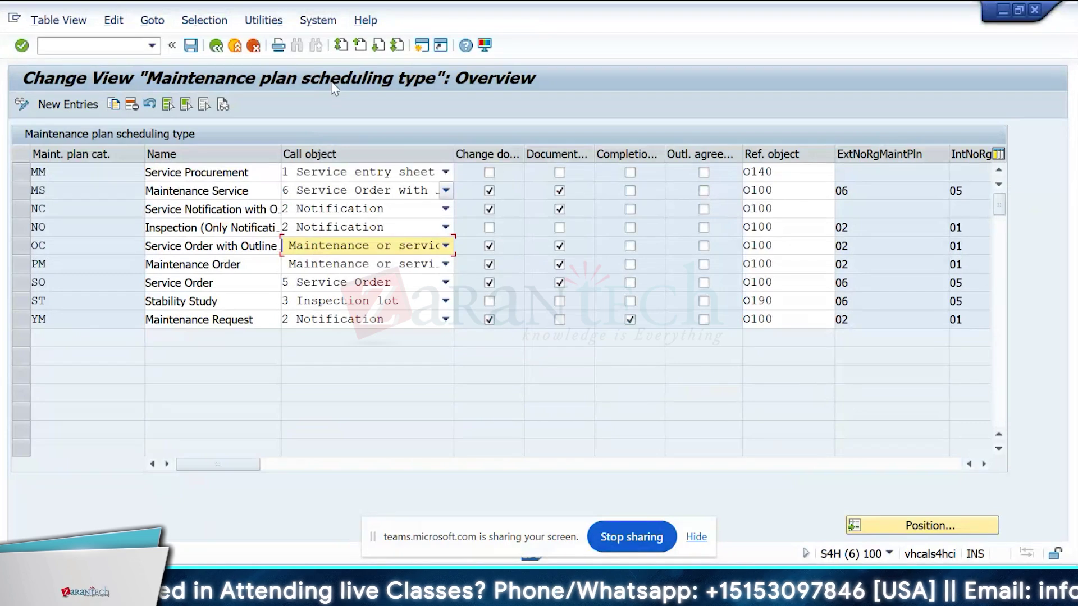
pyautogui.click(216, 49)
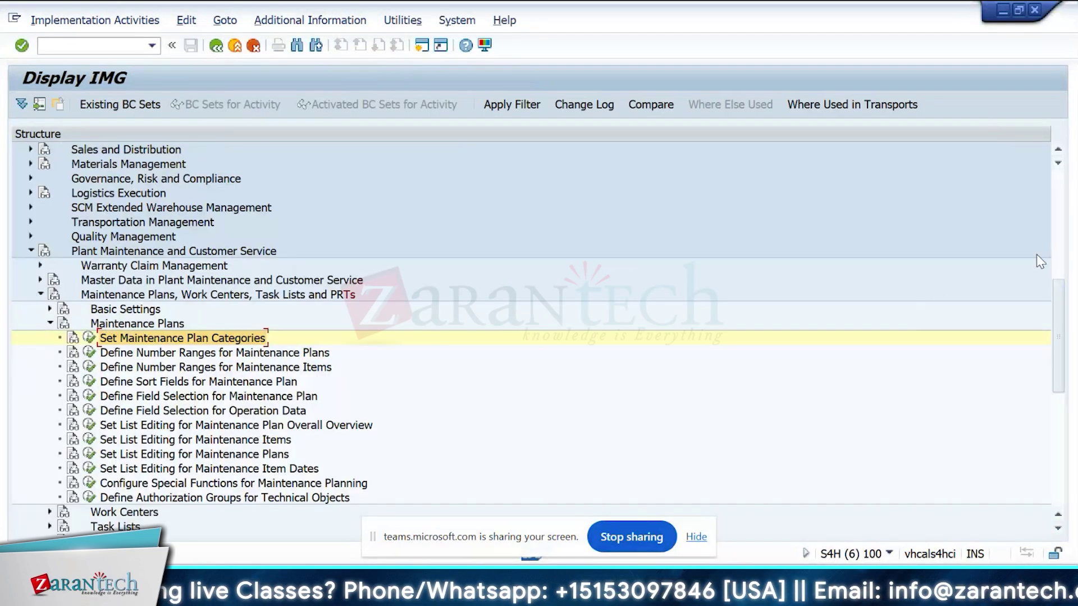
# - Examine the number range groups defined for maintenance plans and return to the maintenance plan activities of the implementation guide
pyautogui.scroll(-2, 1062, 309)
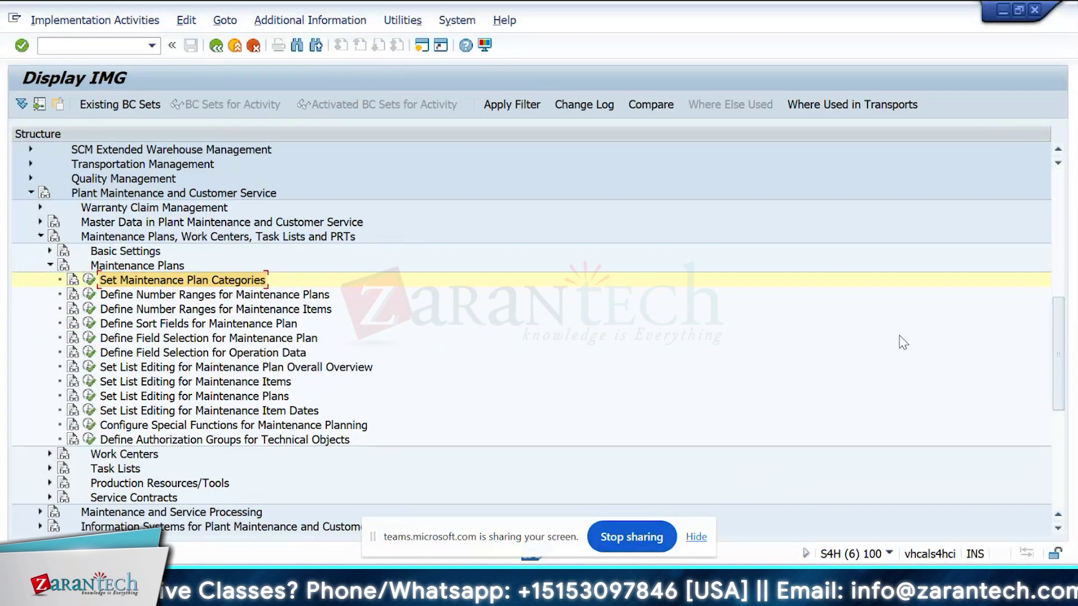
pyautogui.click(88, 296)
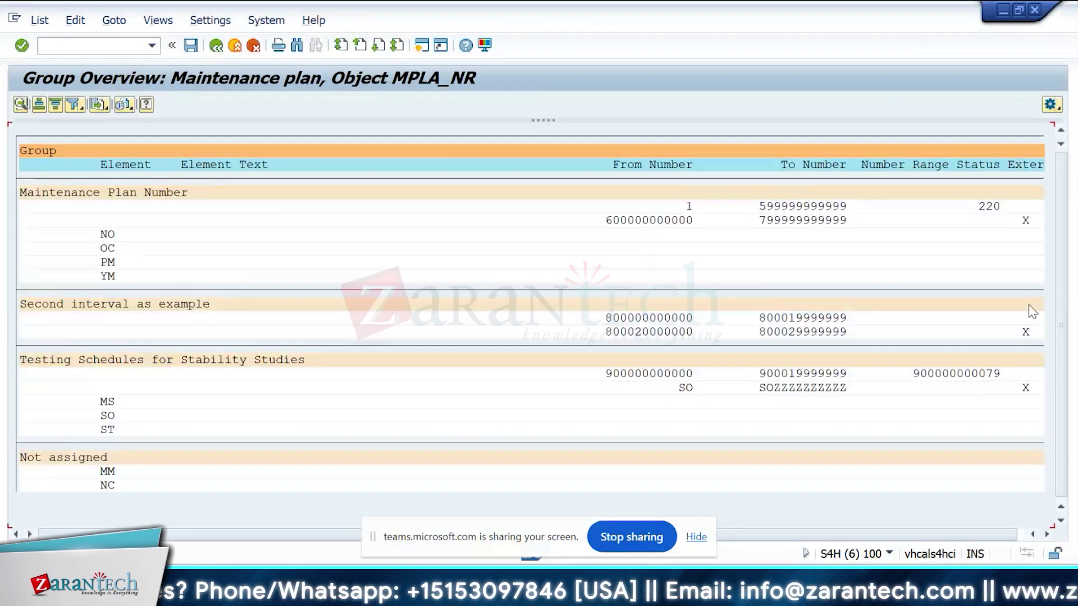
pyautogui.scroll(-1, 1073, 386)
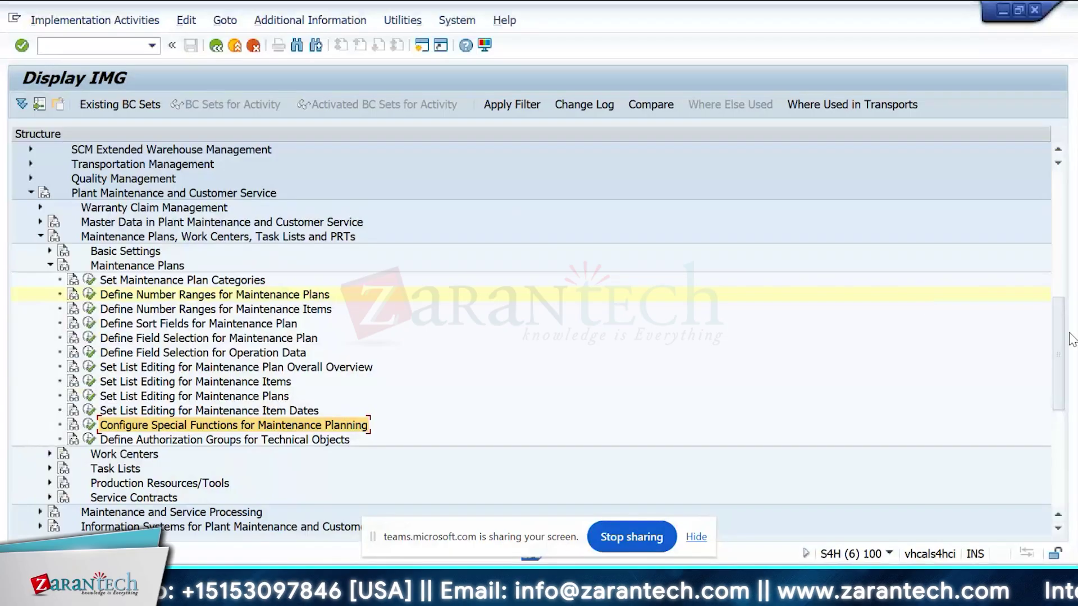
pyautogui.moveTo(1060, 312); pyautogui.dragTo(1056, 355)
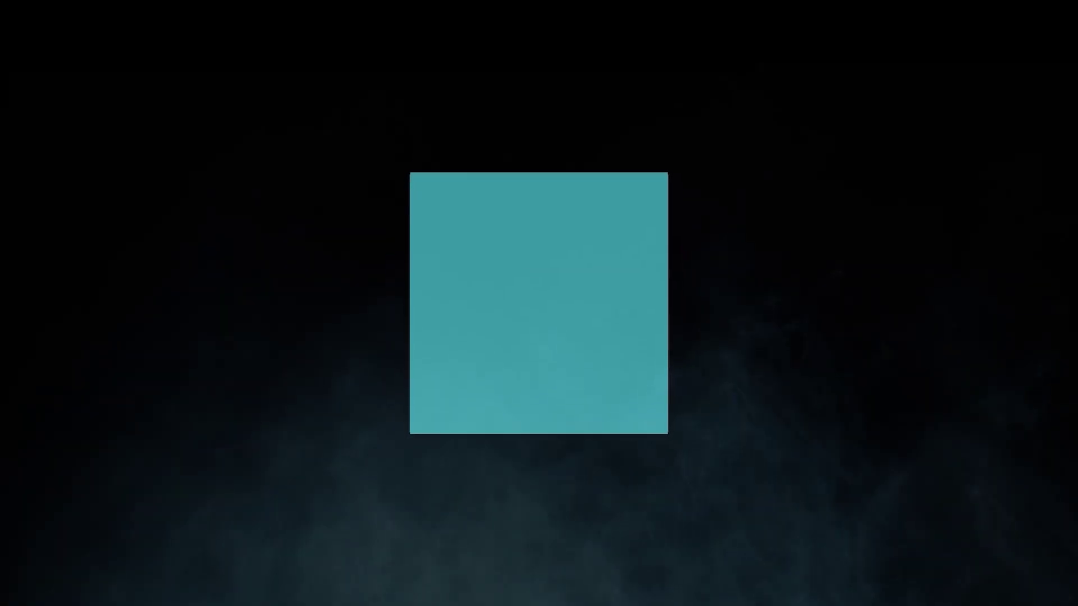